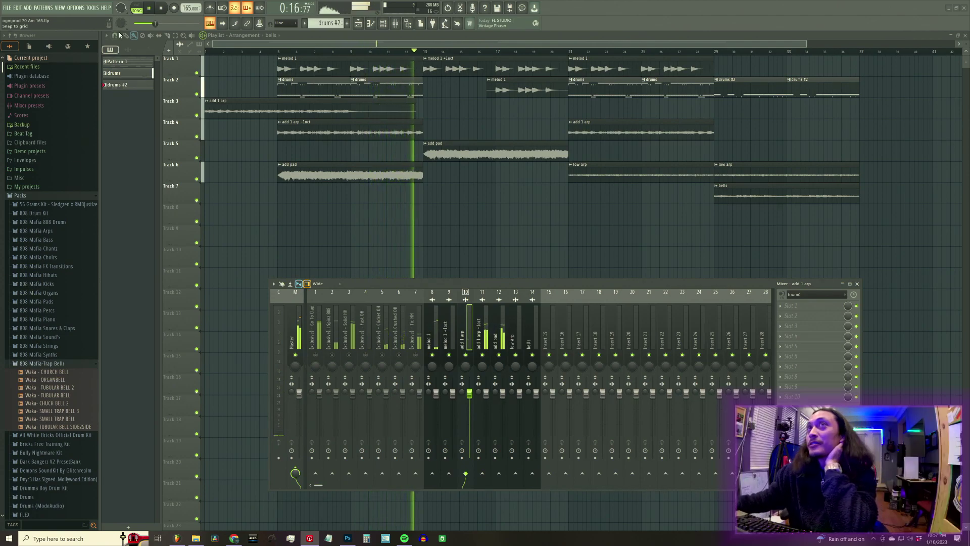
# Stop playback and load the "ogmprod master 2" mixer track state onto the Master track
pyautogui.press('space')
pyautogui.press('space')
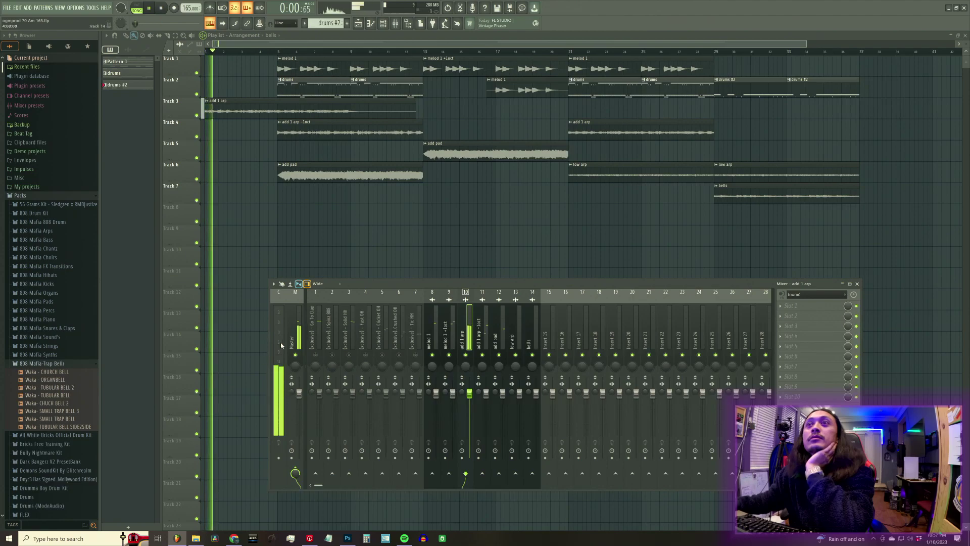
pyautogui.press('space')
pyautogui.rightClick(301, 332)
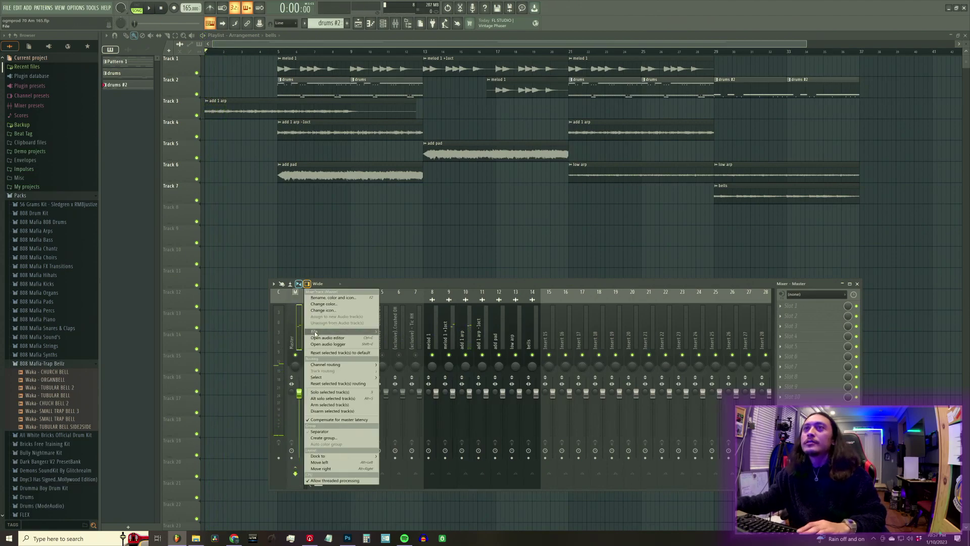
pyautogui.moveTo(315, 333)
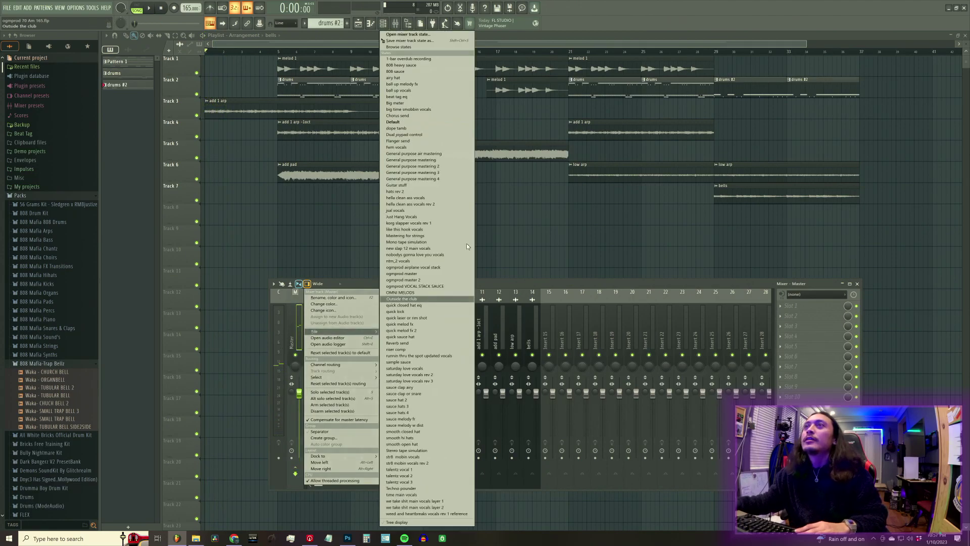
pyautogui.click(420, 278)
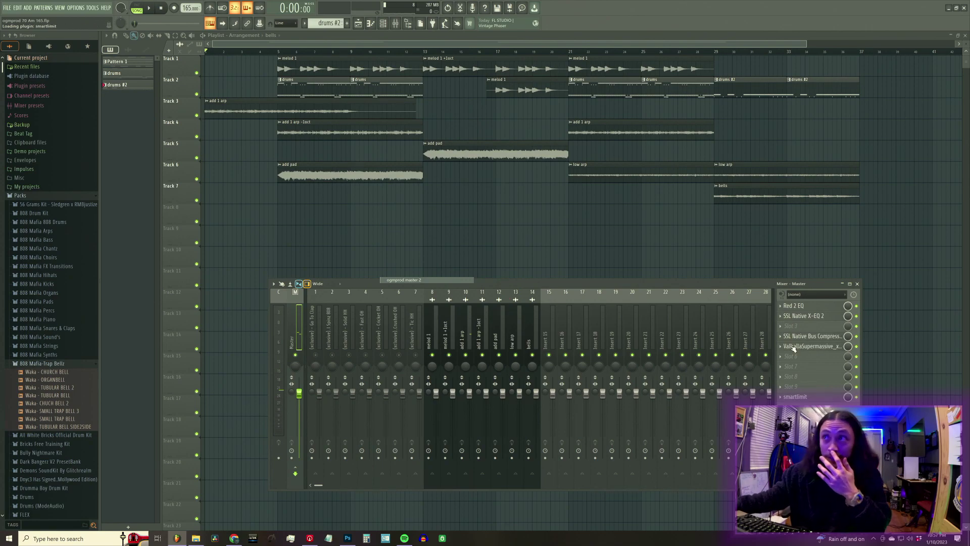
# Inspect the Master track's Red 2 EQ and SSL Native X-EQ 2, including the X-EQ 2's processing settings
pyautogui.click(808, 307)
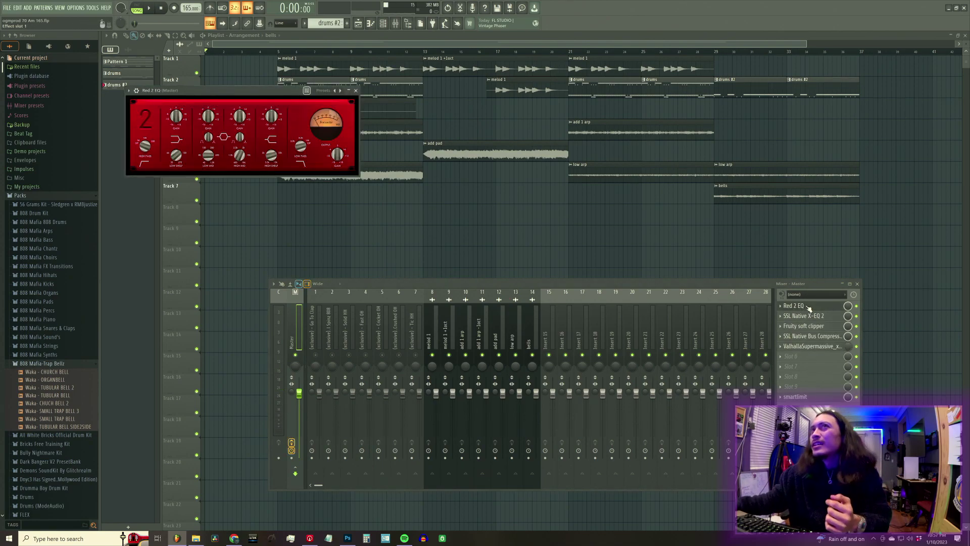
pyautogui.click(808, 307)
pyautogui.click(813, 316)
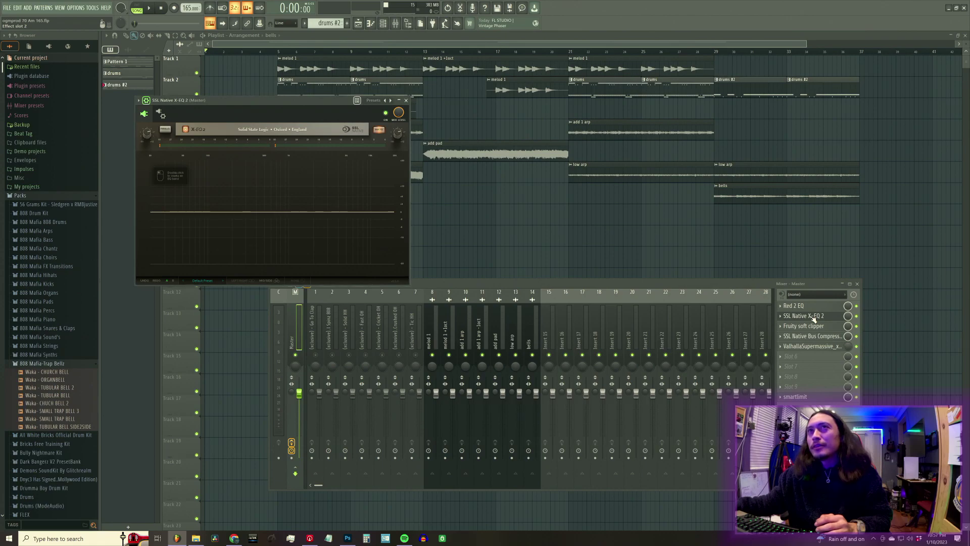
pyautogui.click(813, 316)
pyautogui.click(808, 307)
pyautogui.click(808, 306)
pyautogui.click(813, 317)
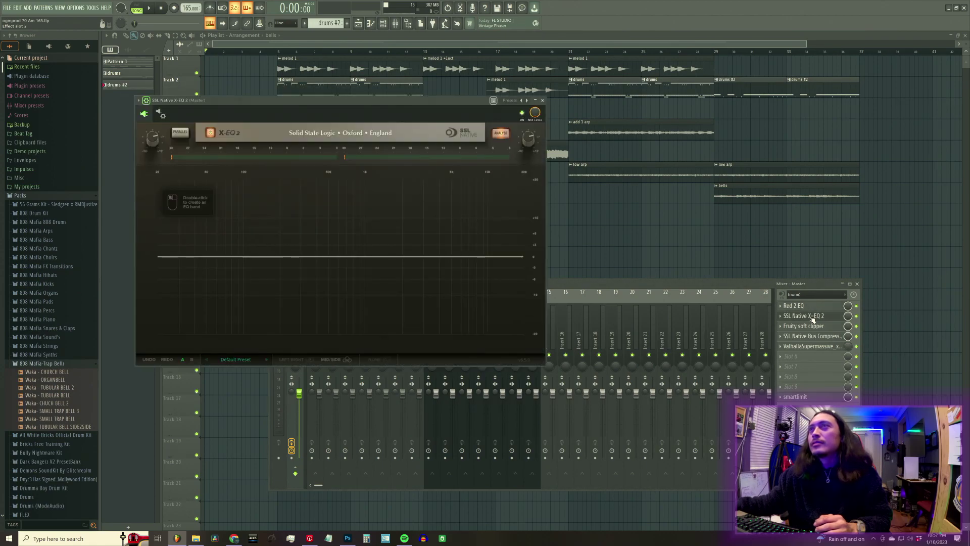
pyautogui.click(160, 114)
pyautogui.click(170, 130)
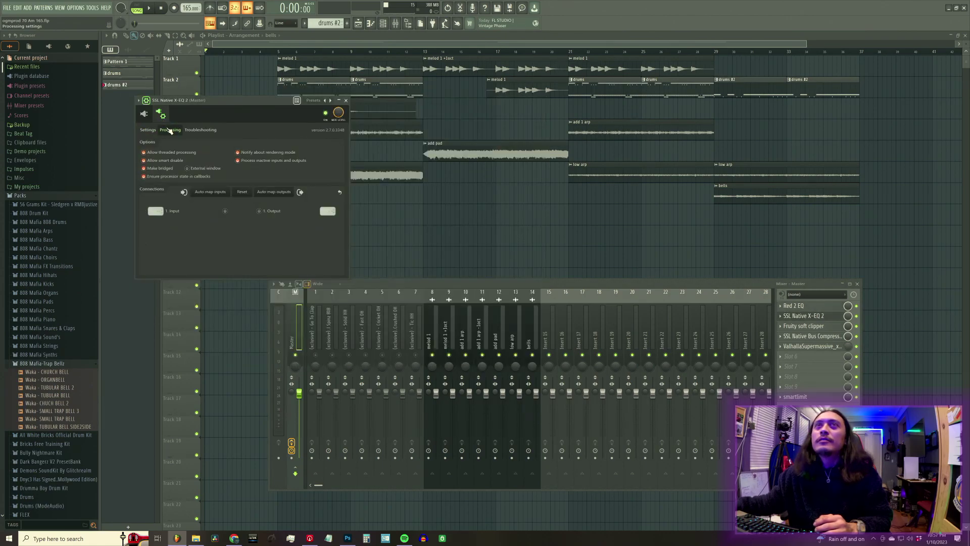
pyautogui.click(144, 113)
# During playback, add roll-off bands at 20000 Hz and about 20.1 Hz to the Master's SSL Native X-EQ 2, and close it
pyautogui.press('space')
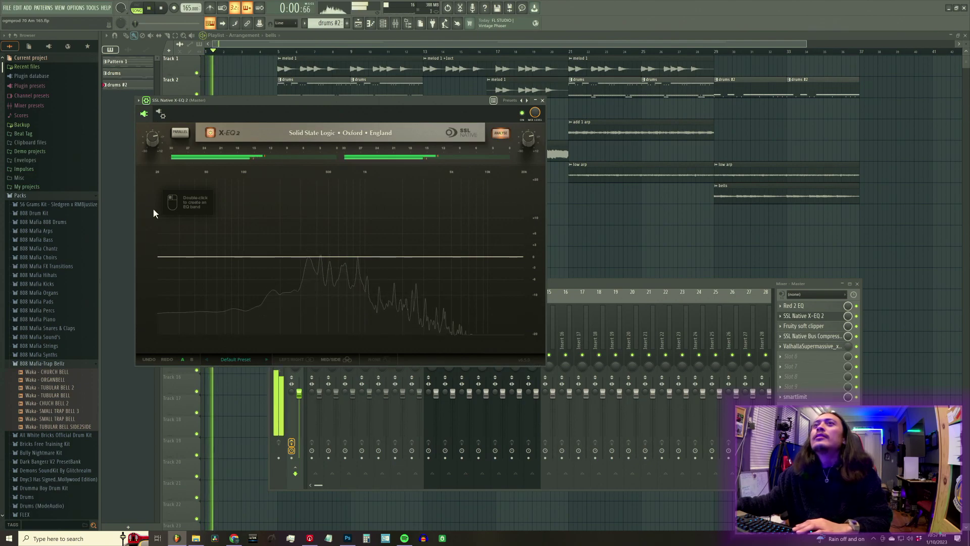
pyautogui.doubleClick(522, 256)
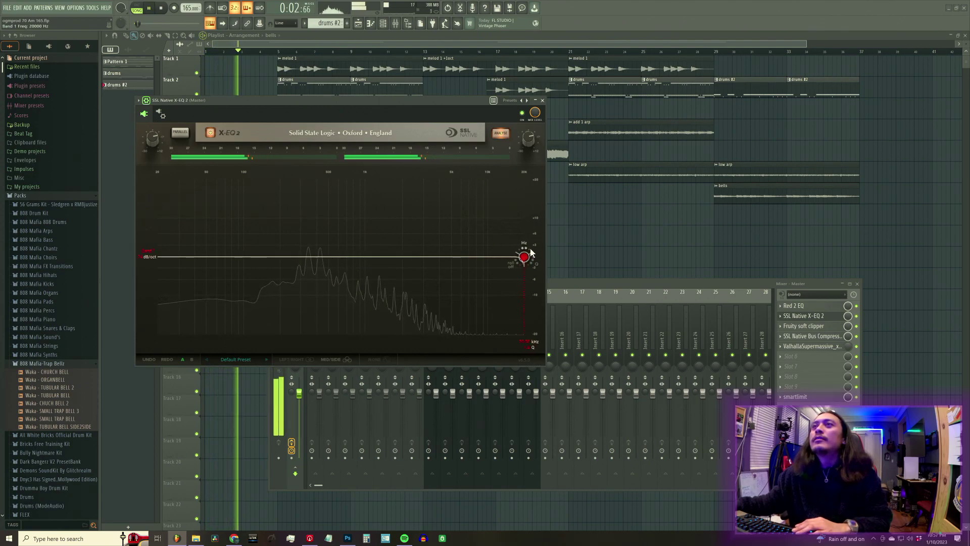
pyautogui.doubleClick(158, 258)
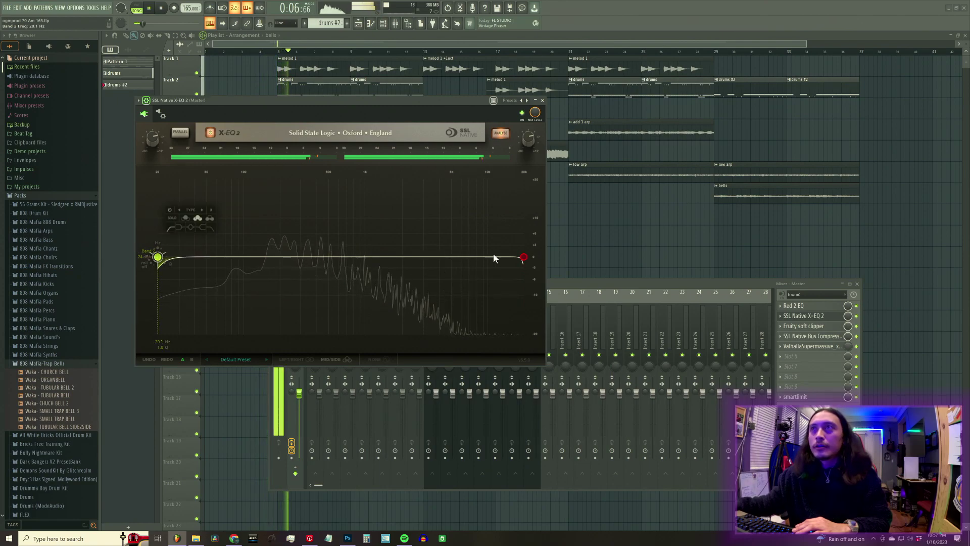
pyautogui.click(543, 101)
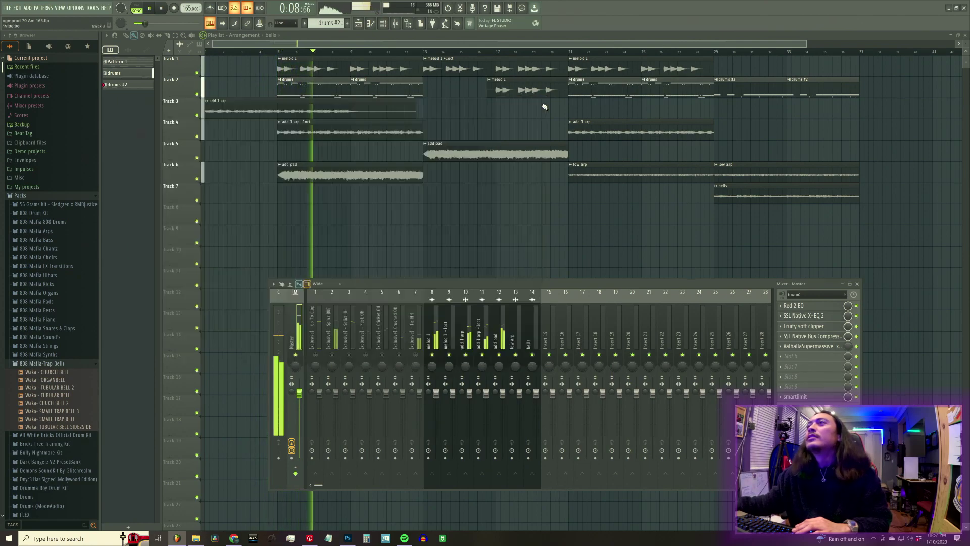
# Review the filter and gain settings of the Red 2 EQ on the Master track
pyautogui.click(793, 306)
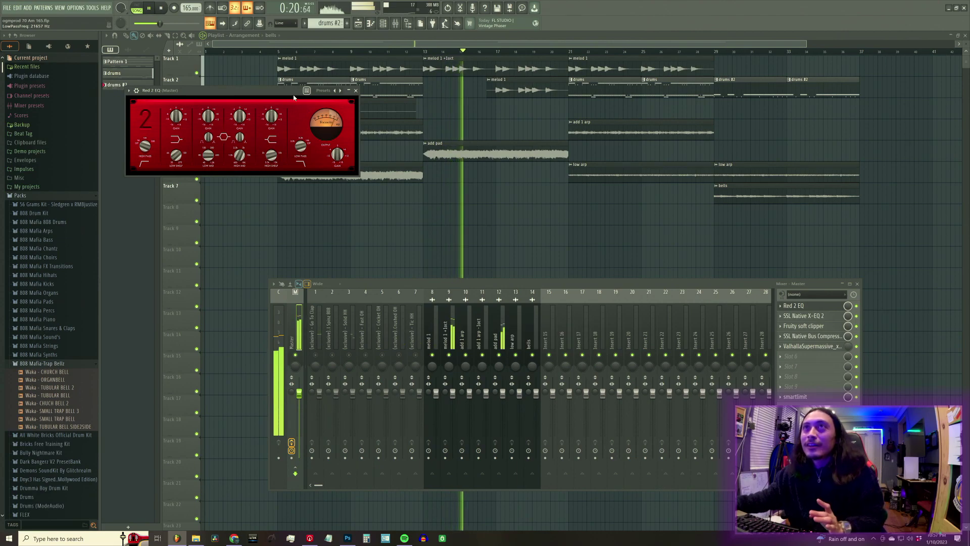
pyautogui.moveTo(293, 97); pyautogui.dragTo(346, 197)
pyautogui.click(409, 191)
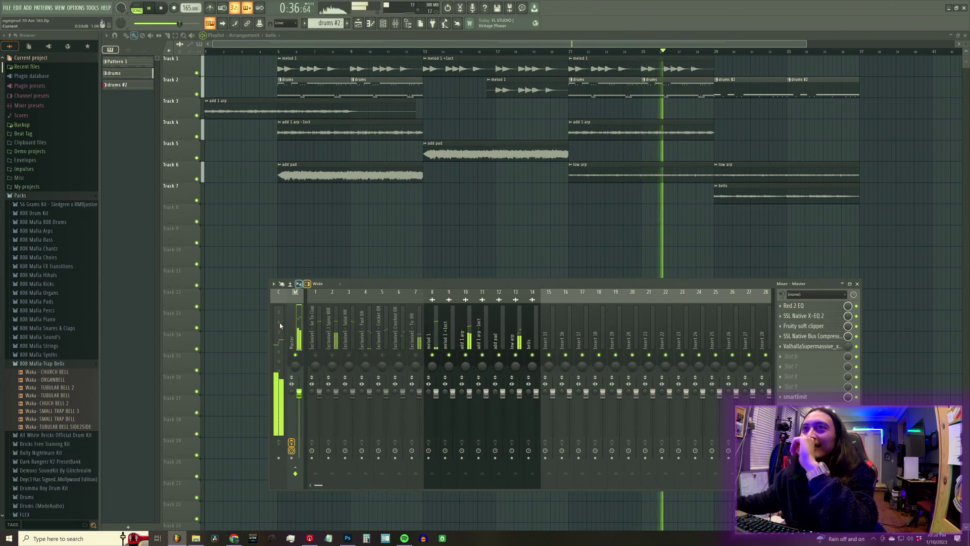
# Raise the gain of the smart:limit limiter on the Master track to 0.4 dB and close the plugin
pyautogui.click(804, 397)
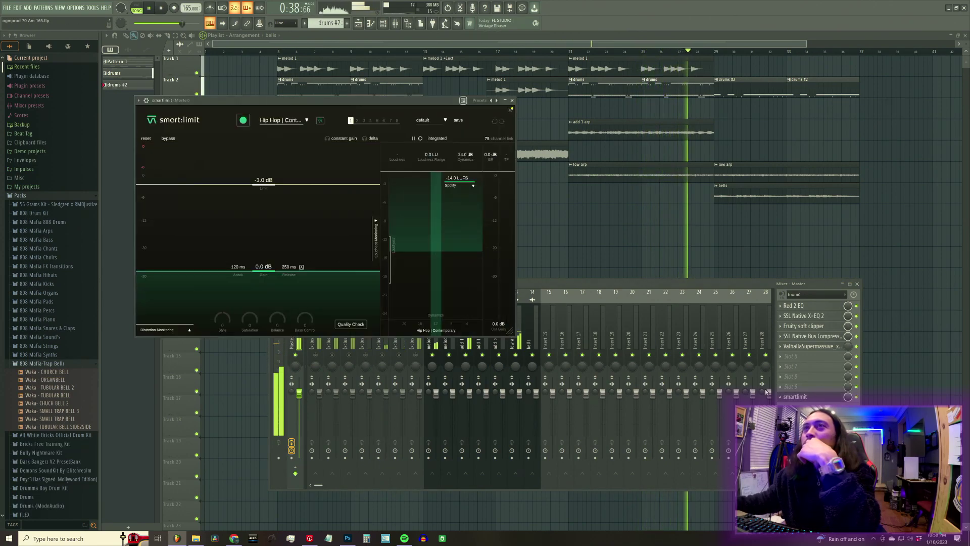
pyautogui.moveTo(269, 274); pyautogui.dragTo(270, 272)
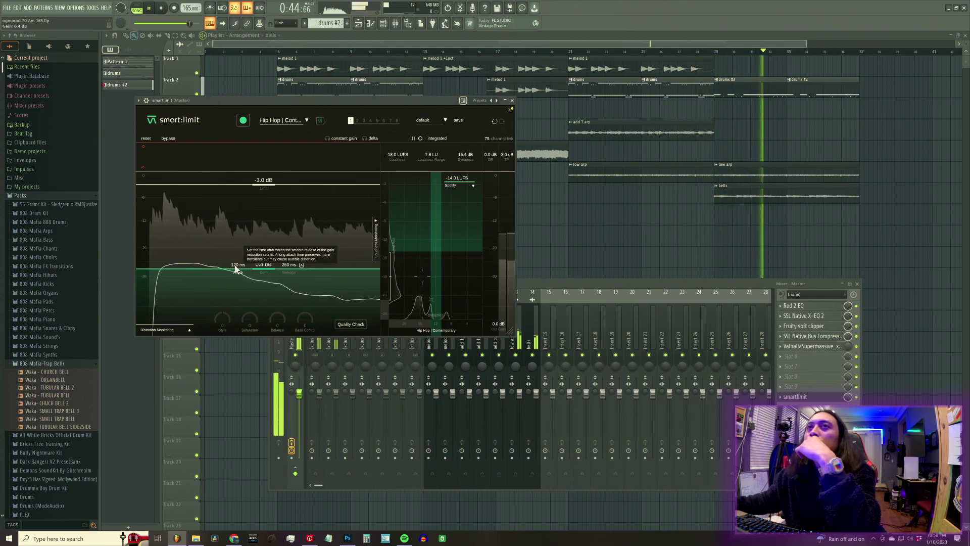
pyautogui.click(512, 101)
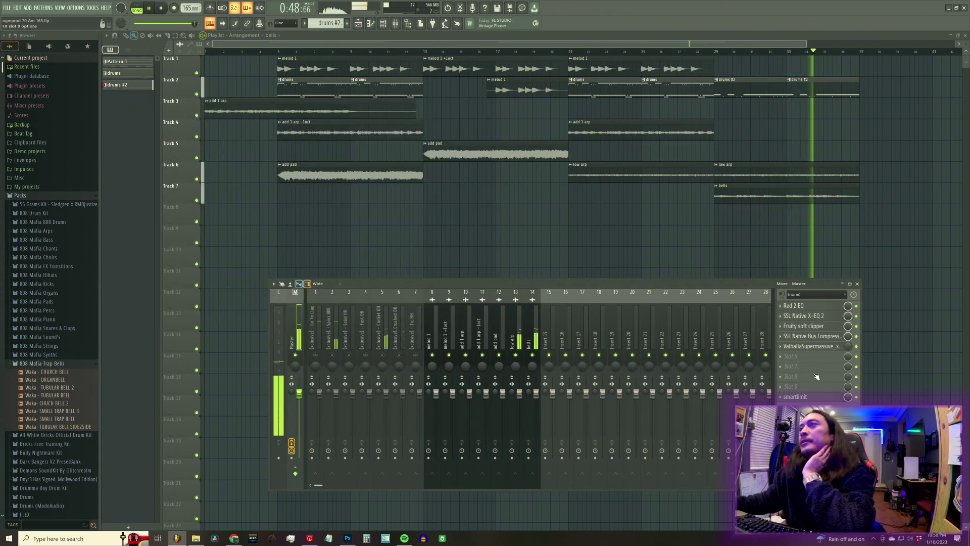
# Set the threshold of the Master's SSL Native Bus Compressor to 15.8 dB and close the plugin
pyautogui.click(803, 337)
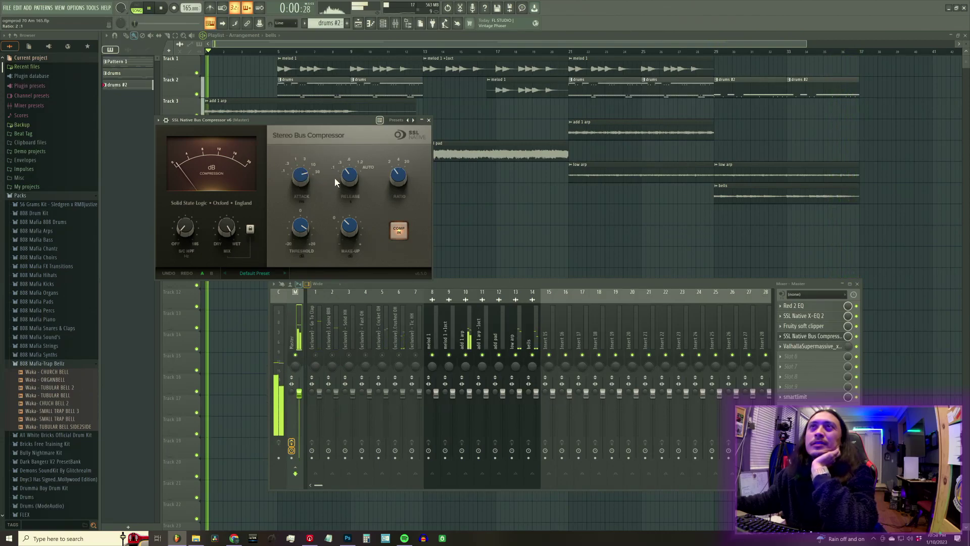
pyautogui.moveTo(299, 230)
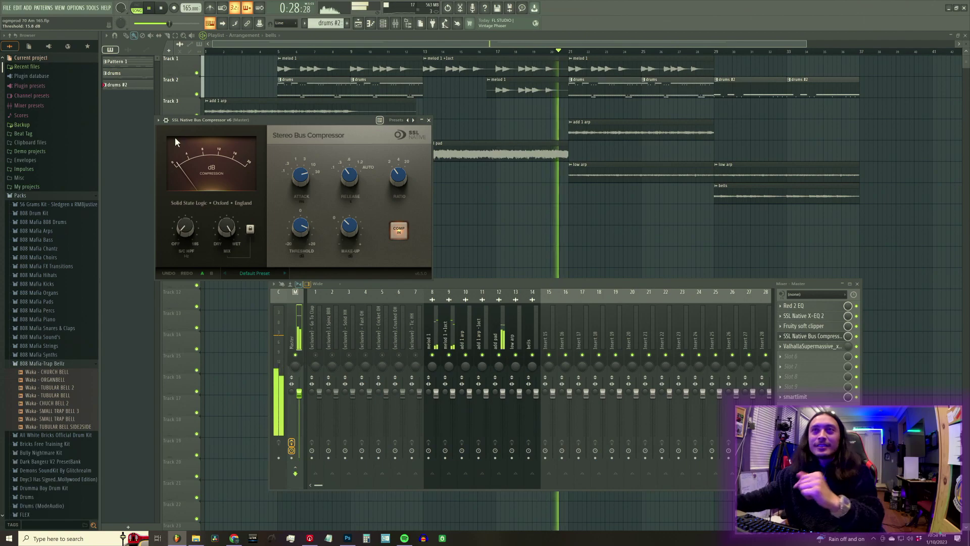
pyautogui.moveTo(352, 122); pyautogui.dragTo(358, 200)
pyautogui.click(429, 198)
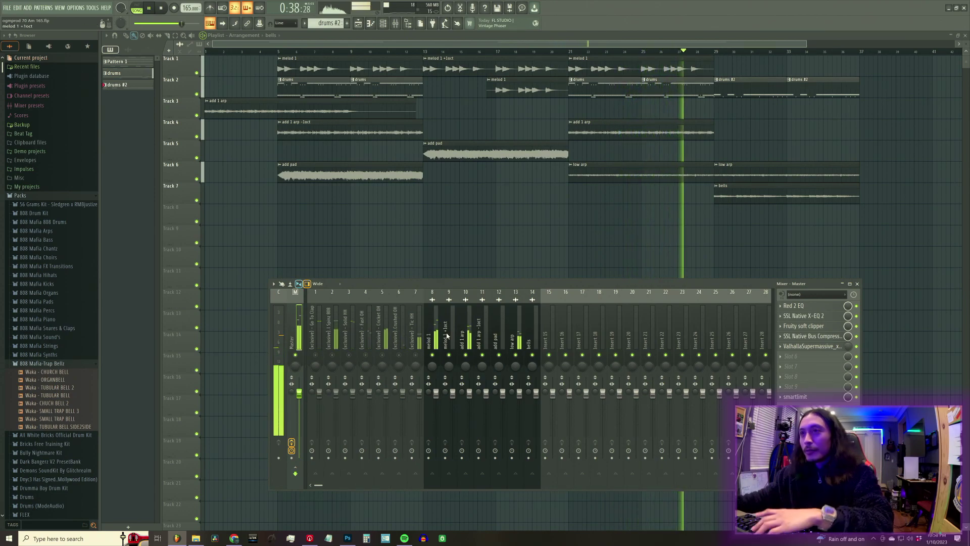
# Check the JD-800 channel in the channel rack and return to the mixer
pyautogui.click(384, 24)
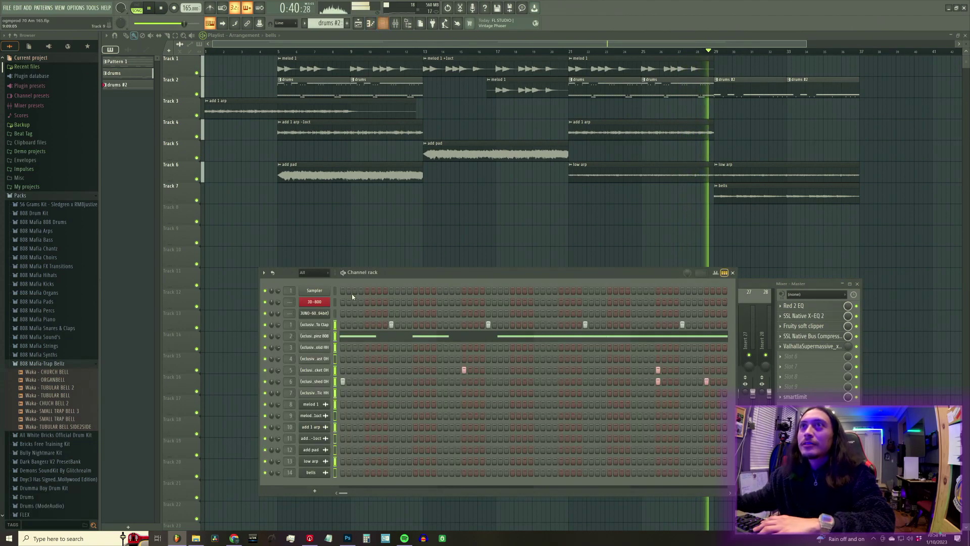
pyautogui.click(314, 303)
pyautogui.click(314, 304)
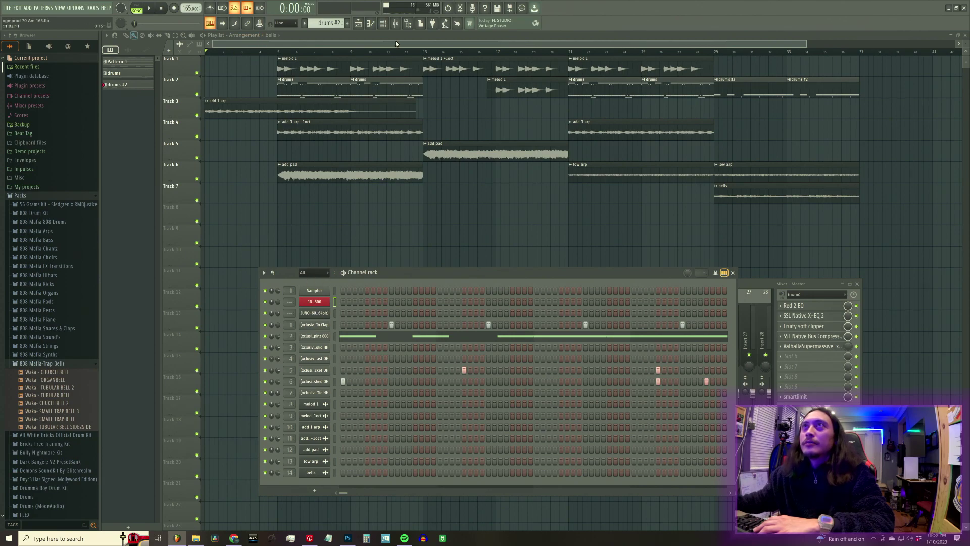
pyautogui.click(406, 23)
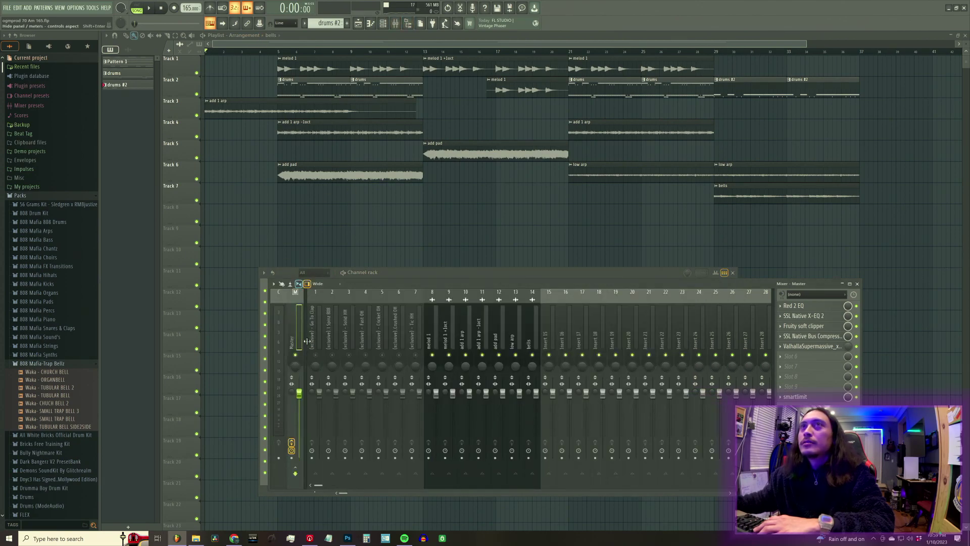
# Add Gross Beat to the first effect slot of the add 1 arp mixer track
pyautogui.press('space')
pyautogui.click(465, 333)
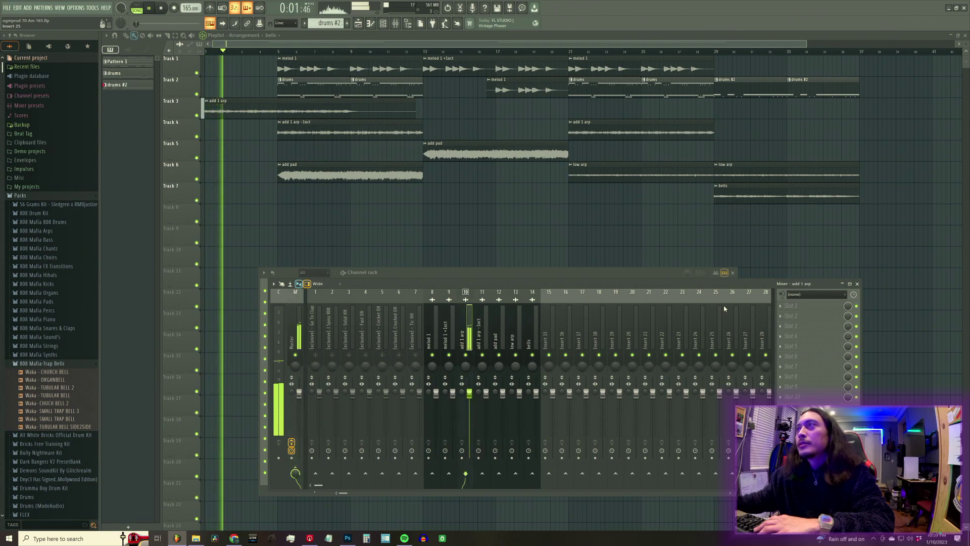
pyautogui.click(791, 307)
pyautogui.click(648, 291)
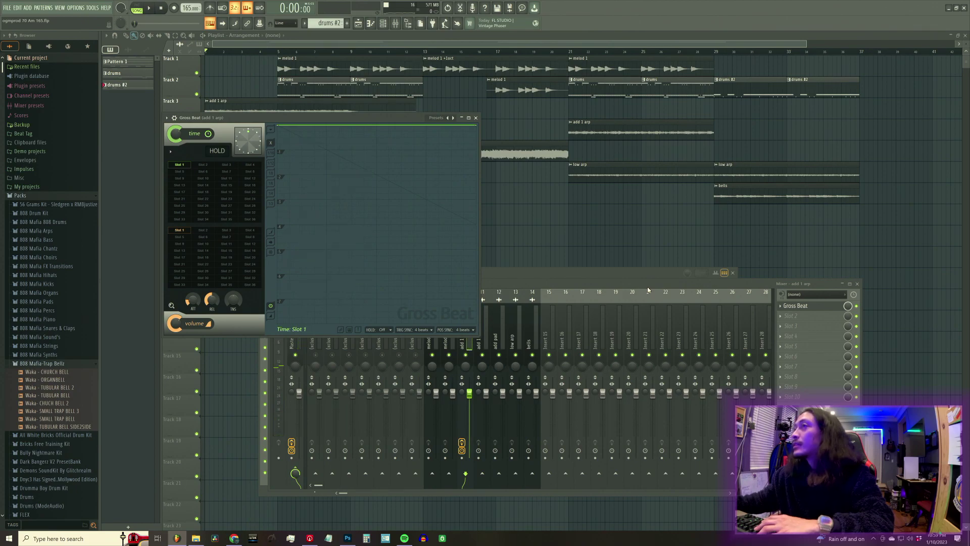
# Load a preset in Gross Beat on the add 1 arp track and choose time Slot 1
pyautogui.click(167, 117)
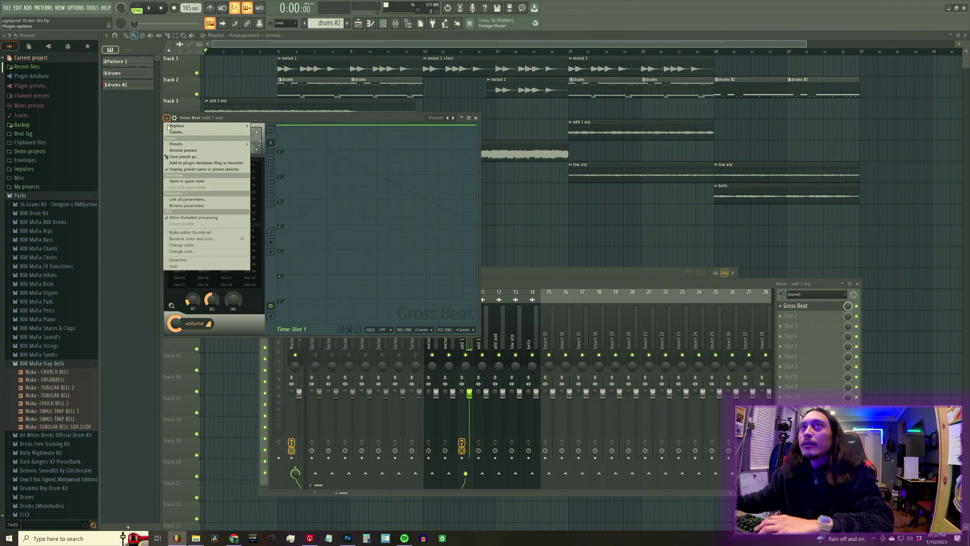
pyautogui.moveTo(191, 144)
pyautogui.click(280, 145)
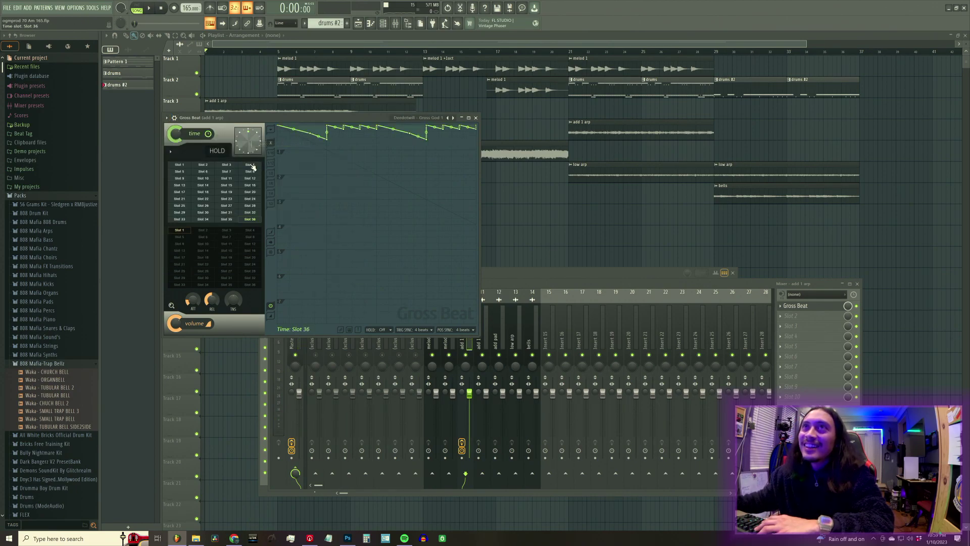
pyautogui.click(183, 166)
# Play the arrangement and lower the add 1 arp track's volume to about -3.4 dB
pyautogui.press('space')
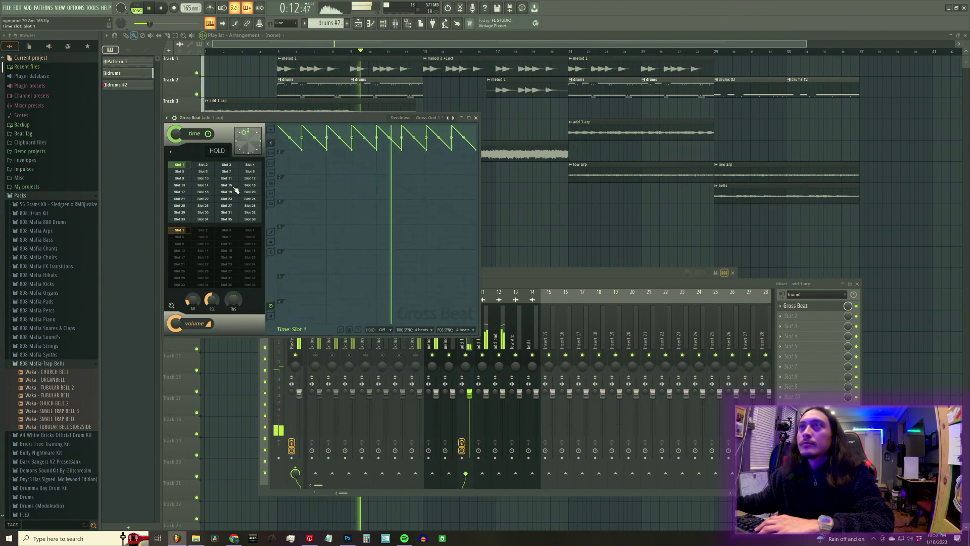
pyautogui.press('space')
pyautogui.click(490, 357)
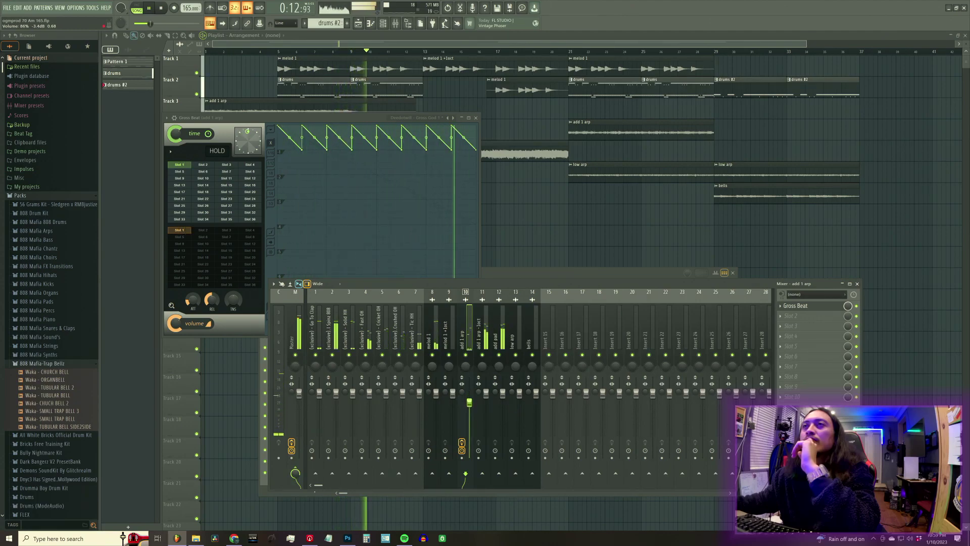
# Go through the add 1 arp -1oct, melod 1 +1oct and melod 1 mixer tracks while the arrangement plays
pyautogui.click(486, 343)
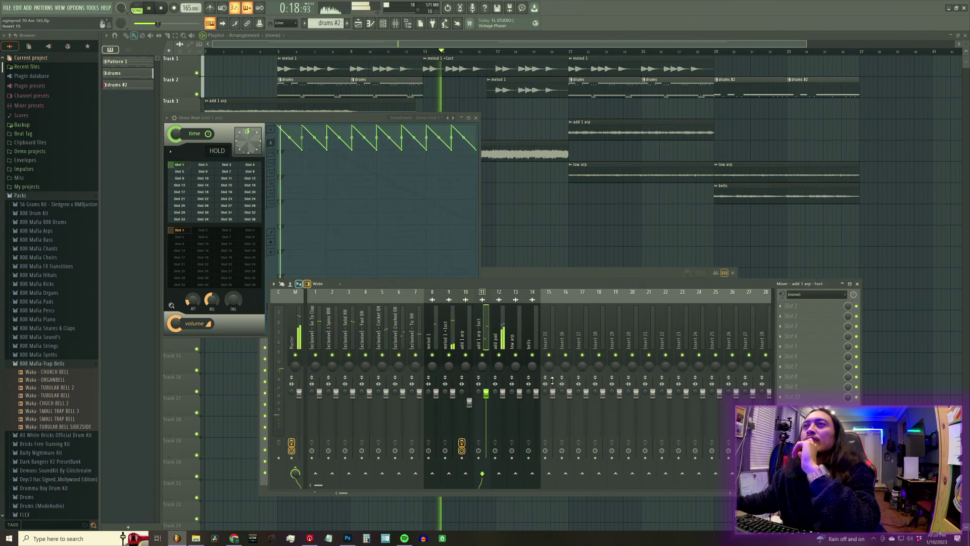
pyautogui.click(454, 348)
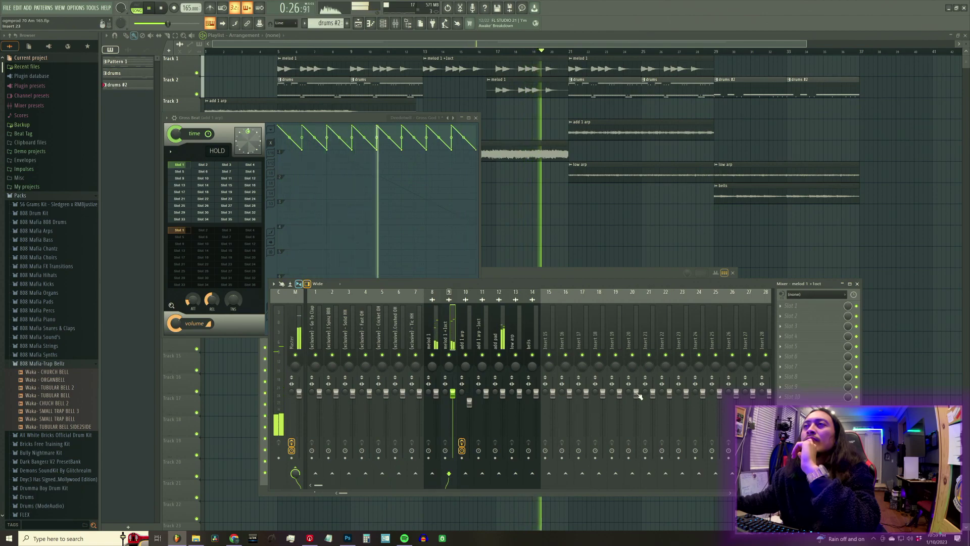
pyautogui.click(435, 360)
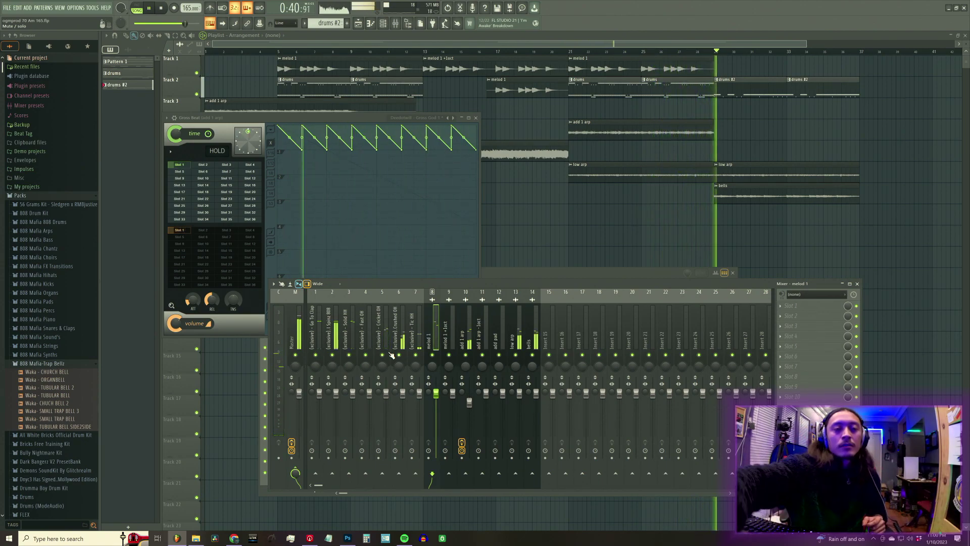
# Stop playback and load the "808 heavy sauce" mixer track state onto the Spinz 808 track
pyautogui.click(334, 326)
pyautogui.press('space')
pyautogui.rightClick(334, 324)
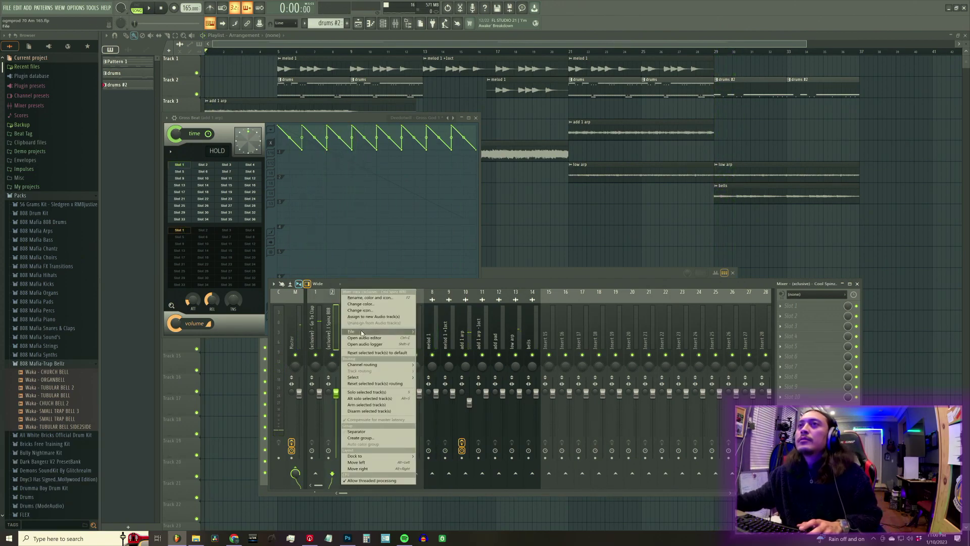
pyautogui.moveTo(362, 333)
pyautogui.click(457, 67)
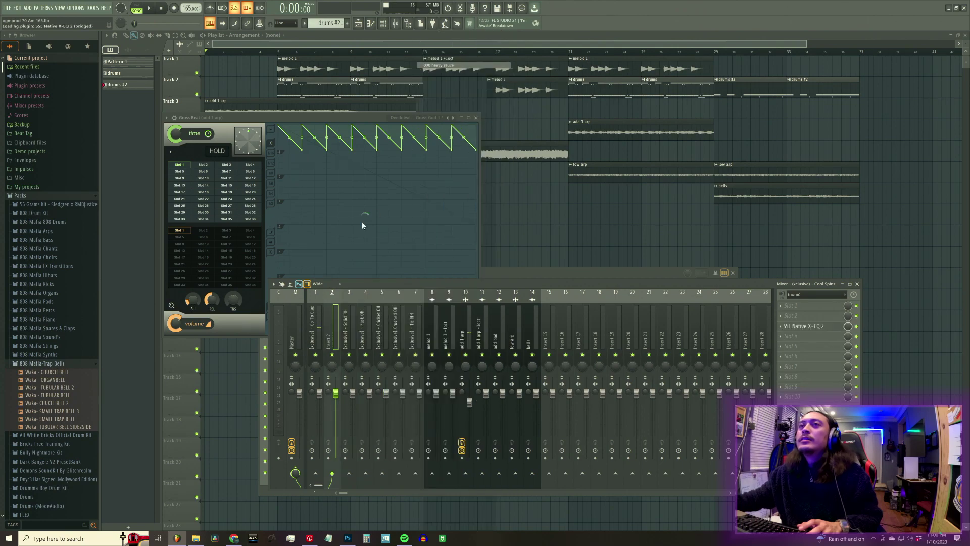
pyautogui.doubleClick(334, 341)
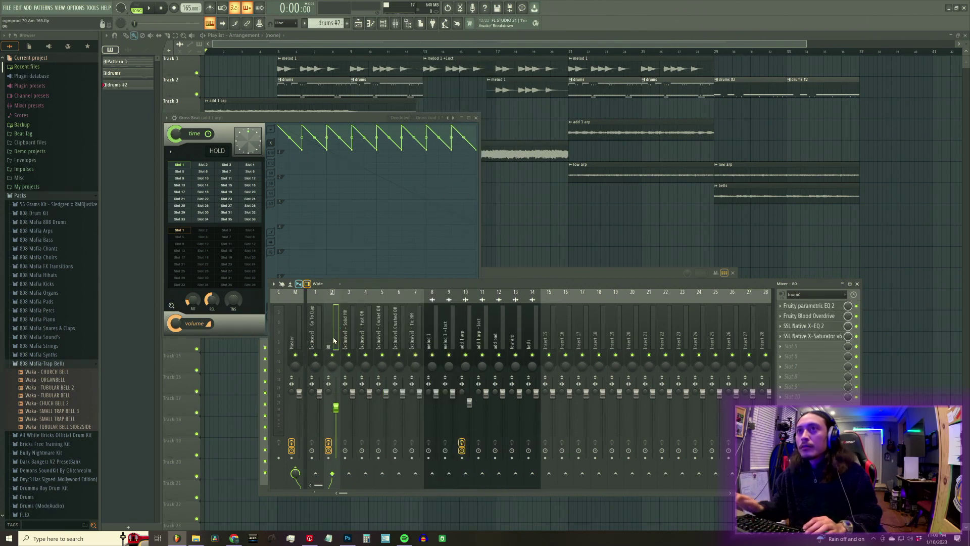
# Finish naming the Spinz 808 mixer track "808" and play the arrangement from bar 5
pyautogui.write('8')
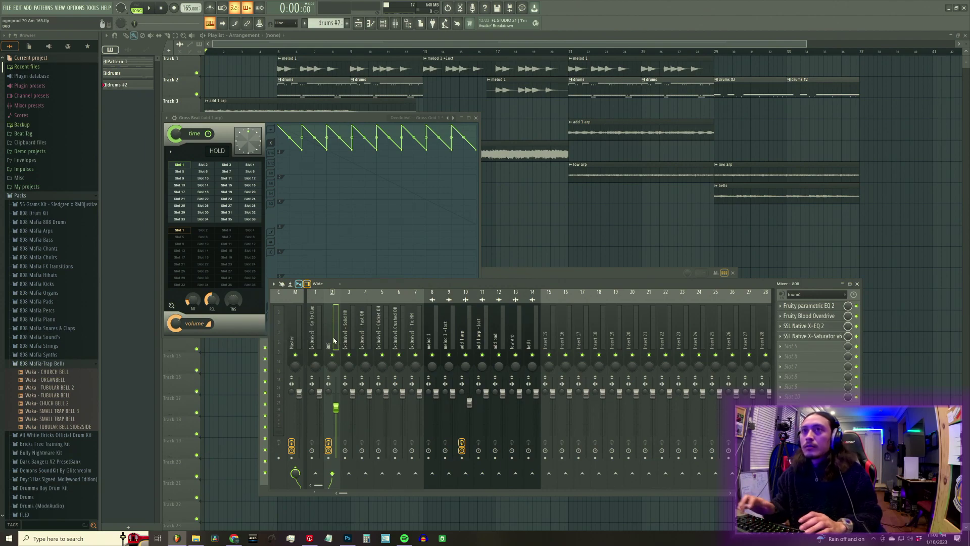
pyautogui.press('space')
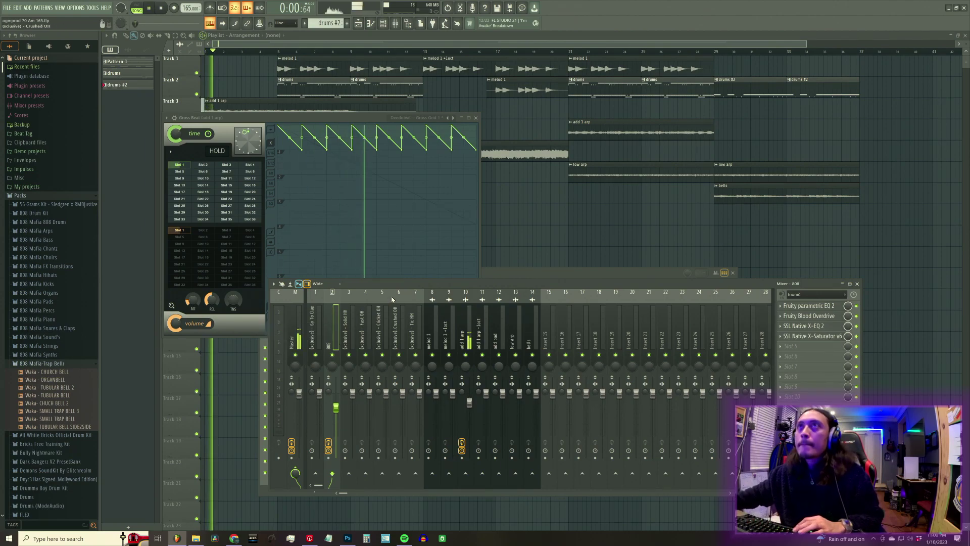
pyautogui.click(282, 52)
pyautogui.press('F9')
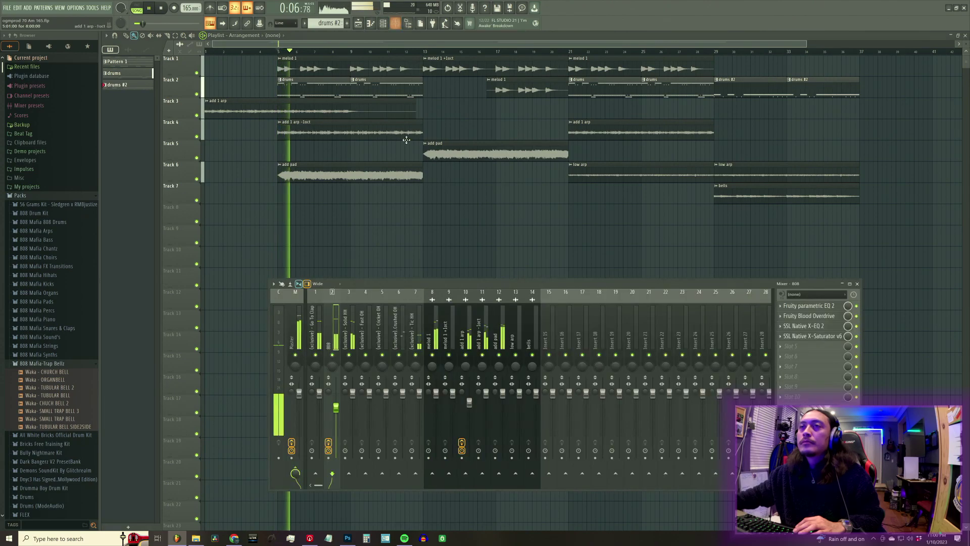
# Check Fruity Blood Overdrive on the 808 track, close it and play the arrangement from bar 5 again
pyautogui.click(820, 317)
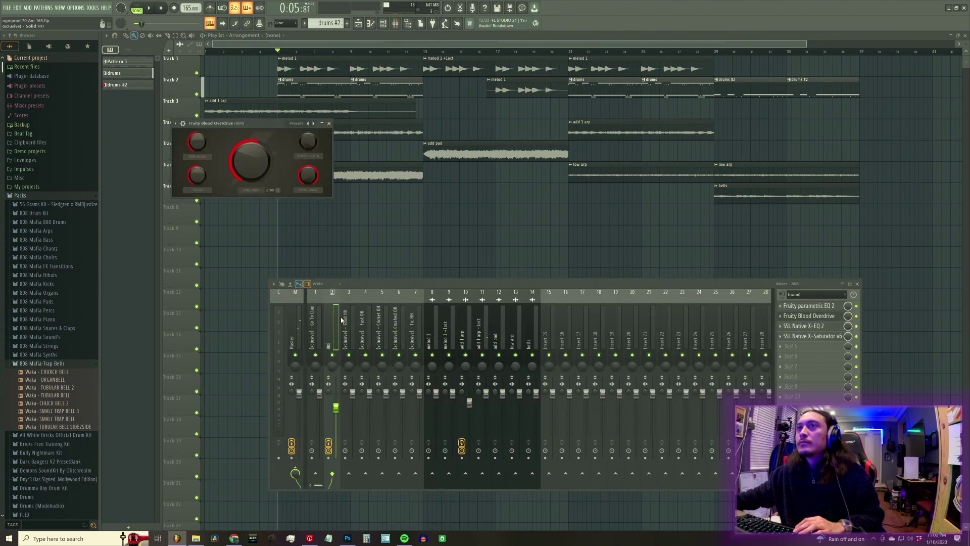
pyautogui.click(329, 123)
pyautogui.press('space')
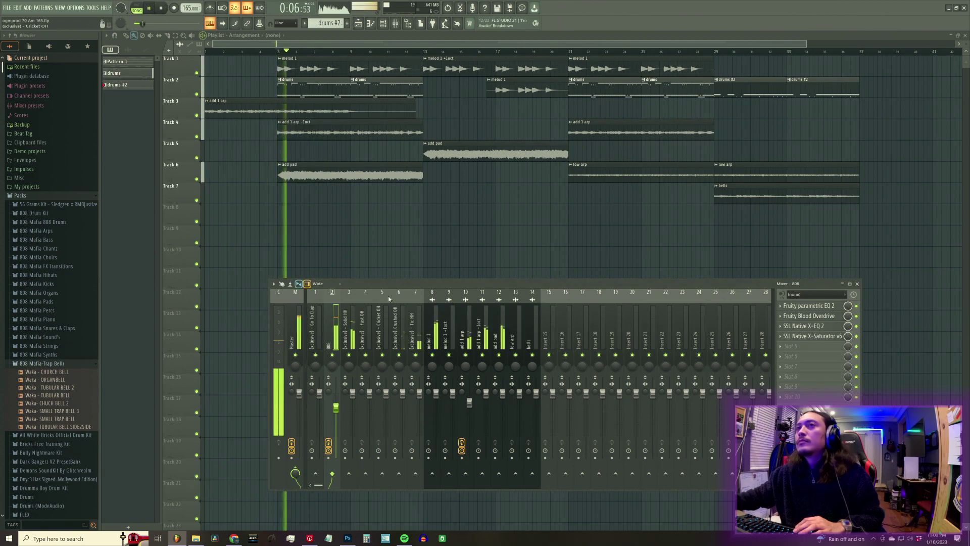
# Stop playback and load the "sauce hats 3" mixer track state onto the Solid HH track
pyautogui.click(352, 342)
pyautogui.press('space')
pyautogui.rightClick(352, 342)
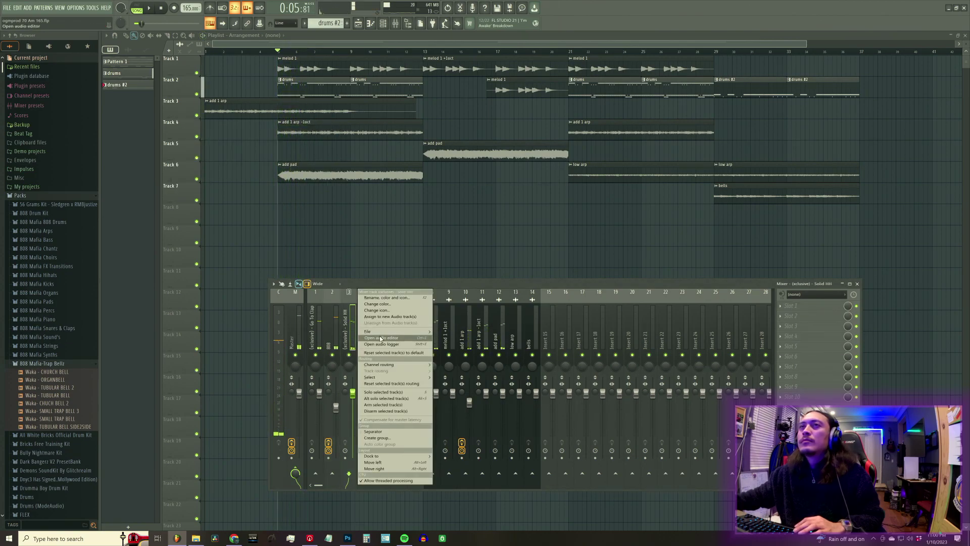
pyautogui.moveTo(381, 330)
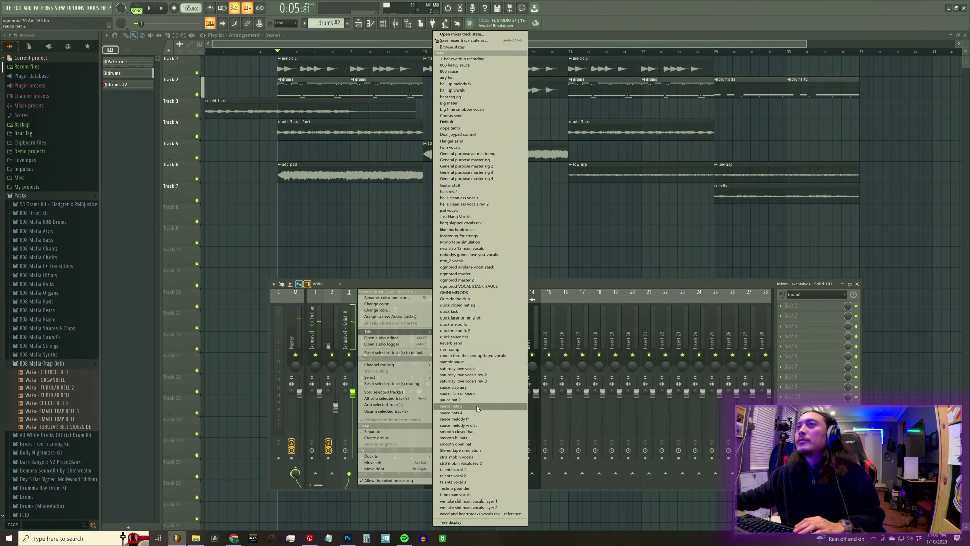
pyautogui.click(477, 412)
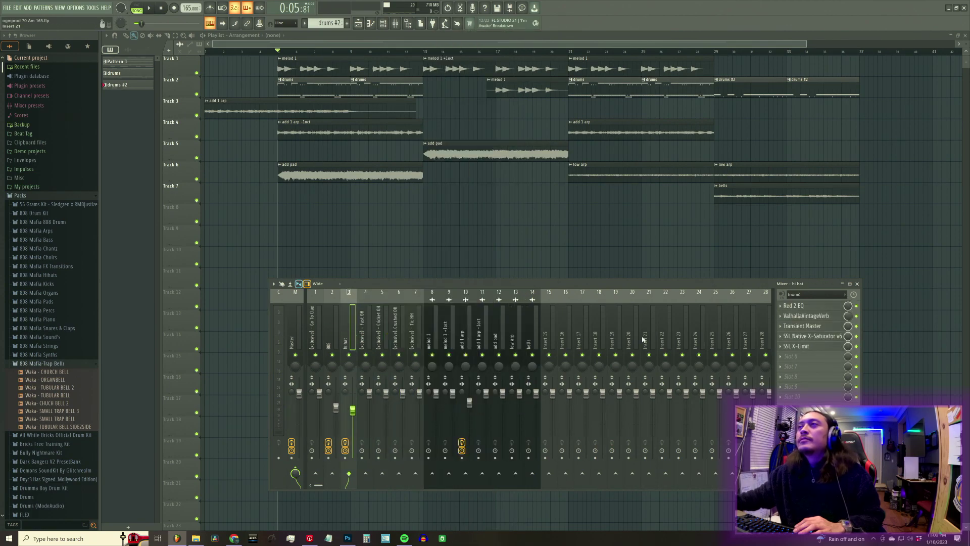
# Check ValhallaVintageVerb on the hi hat track, listen to the arrangement from bar 5 and select the 808 track
pyautogui.click(827, 317)
pyautogui.click(828, 317)
pyautogui.press('space')
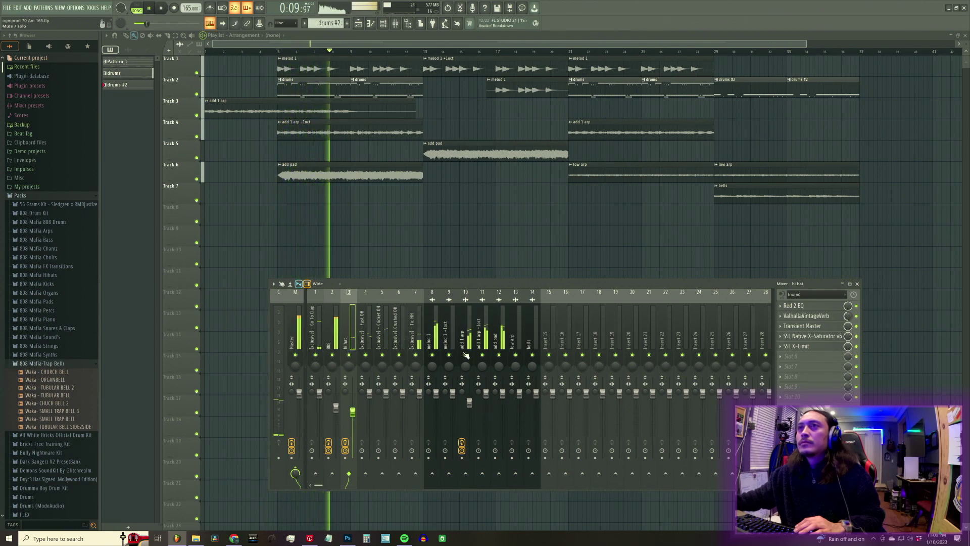
pyautogui.click(337, 344)
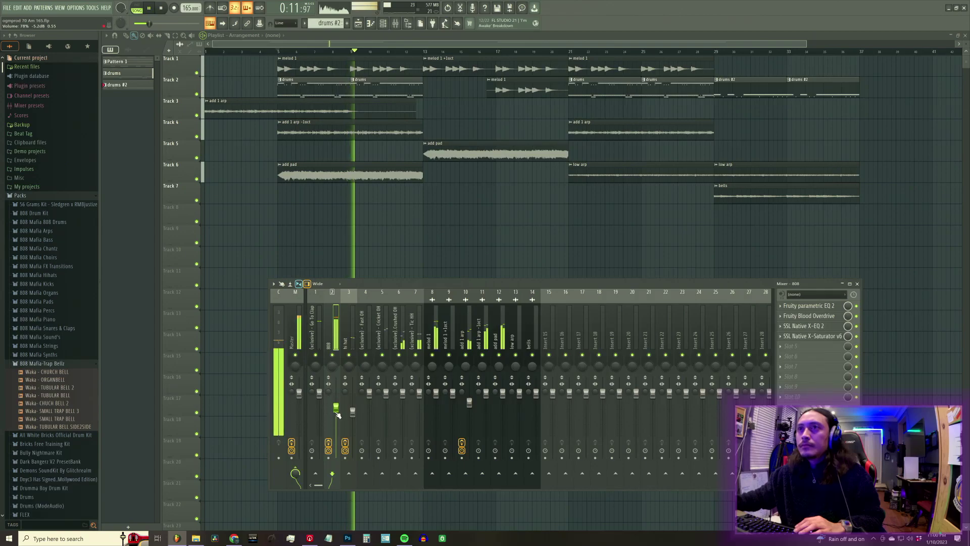
pyautogui.press('space')
# In SSL Native X-Saturator on the 808 track, raise Drive to 1.0 dB and Harmonics to 60
pyautogui.click(824, 320)
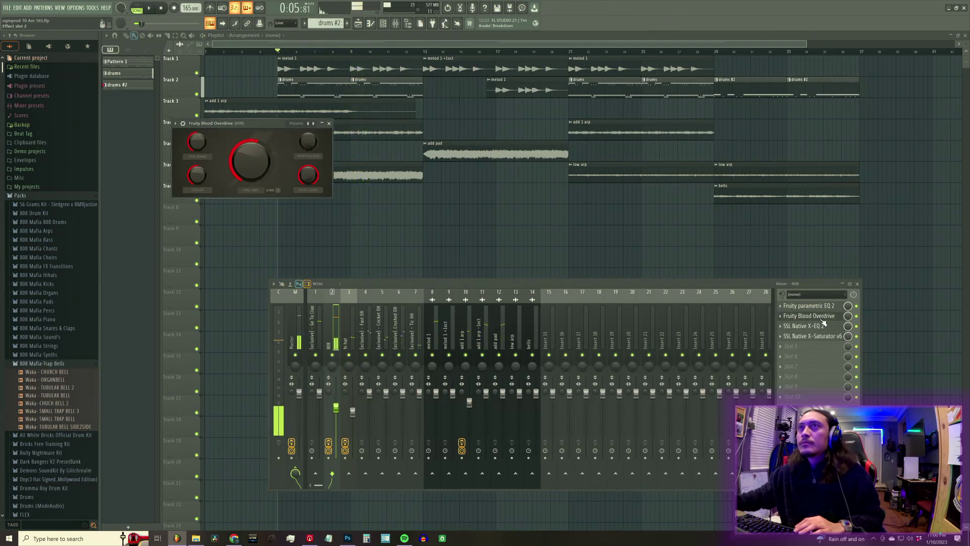
pyautogui.click(823, 318)
pyautogui.click(829, 338)
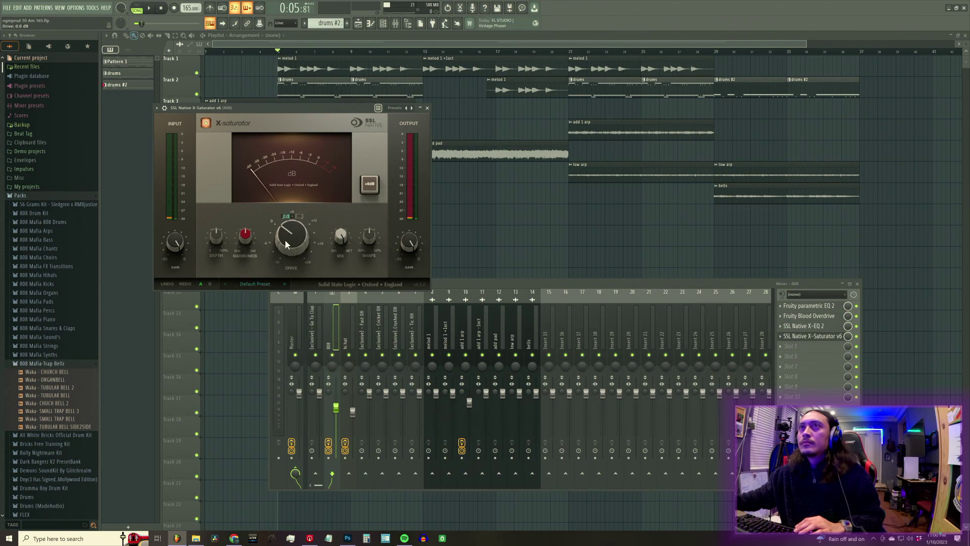
pyautogui.scroll(1, 286, 245)
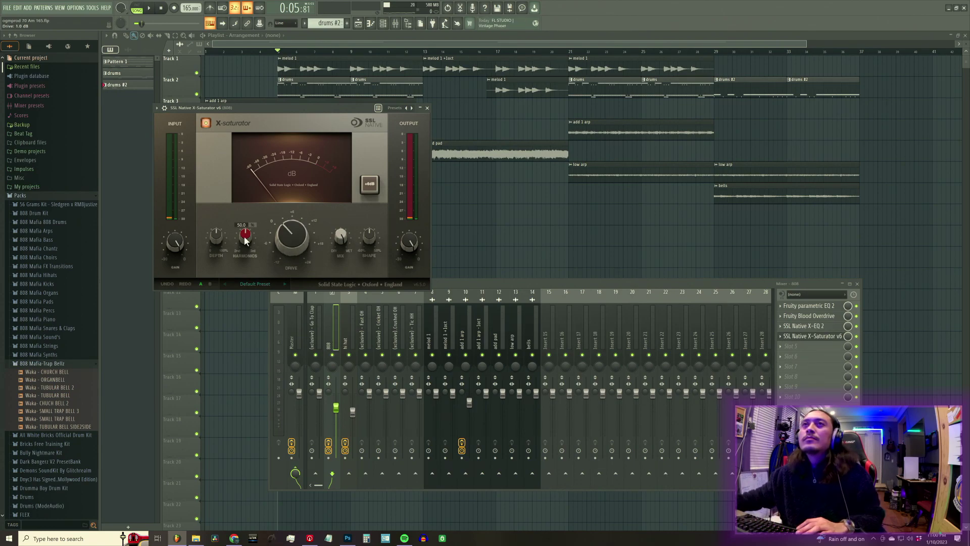
pyautogui.scroll(1, 245, 238)
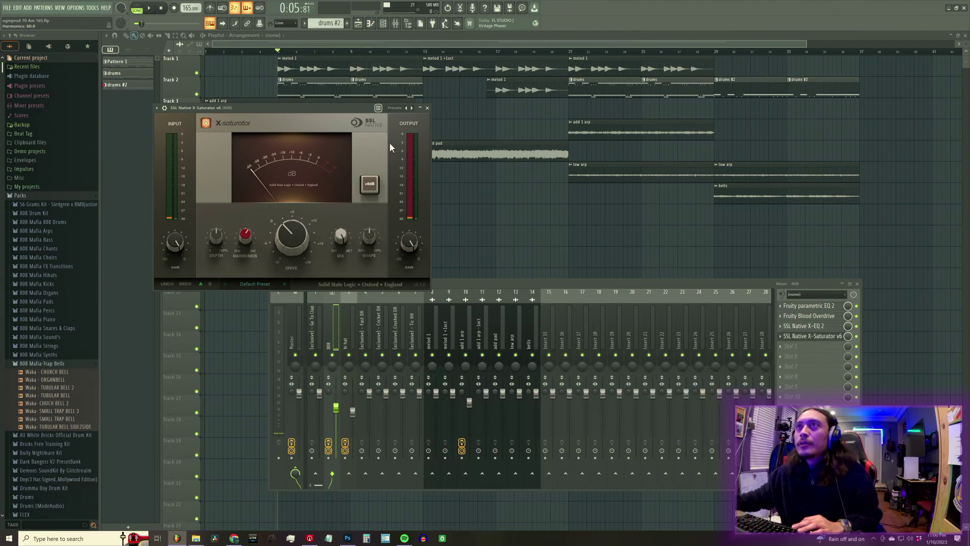
# Play the arrangement to hear the saturated 808, closing X-Saturator before stopping playback
pyautogui.click(150, 8)
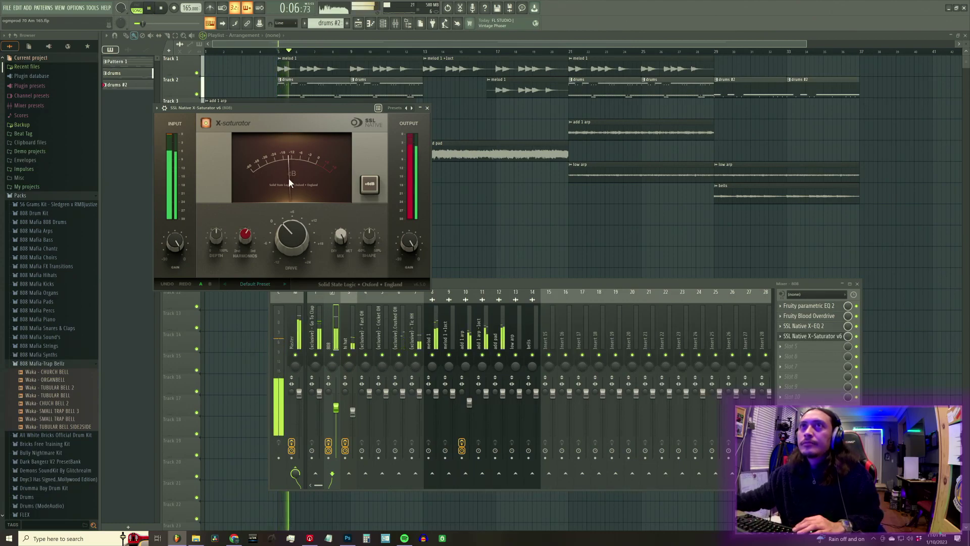
pyautogui.click(428, 109)
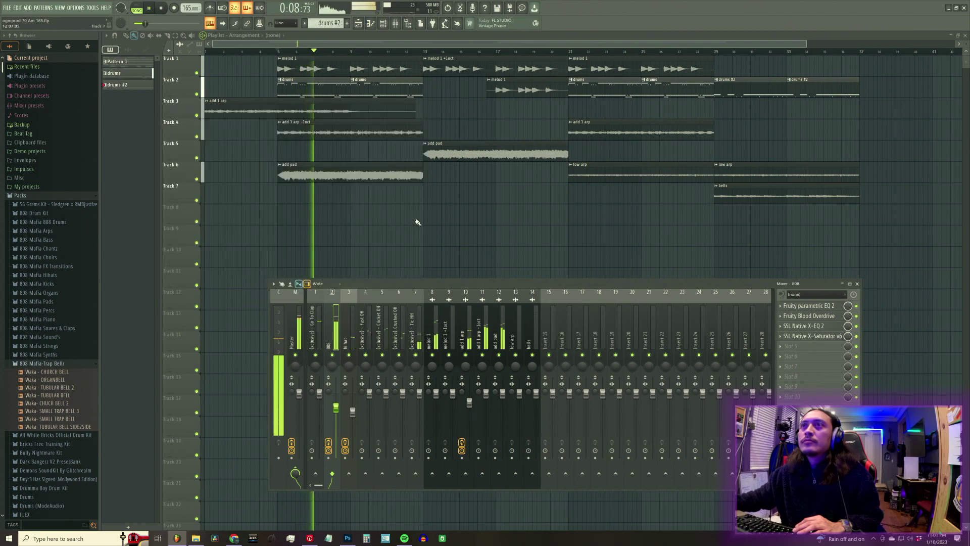
pyautogui.press('space')
# Look over the channel rack and listen to the drum section from bar 5 with the mixer in view
pyautogui.click(385, 25)
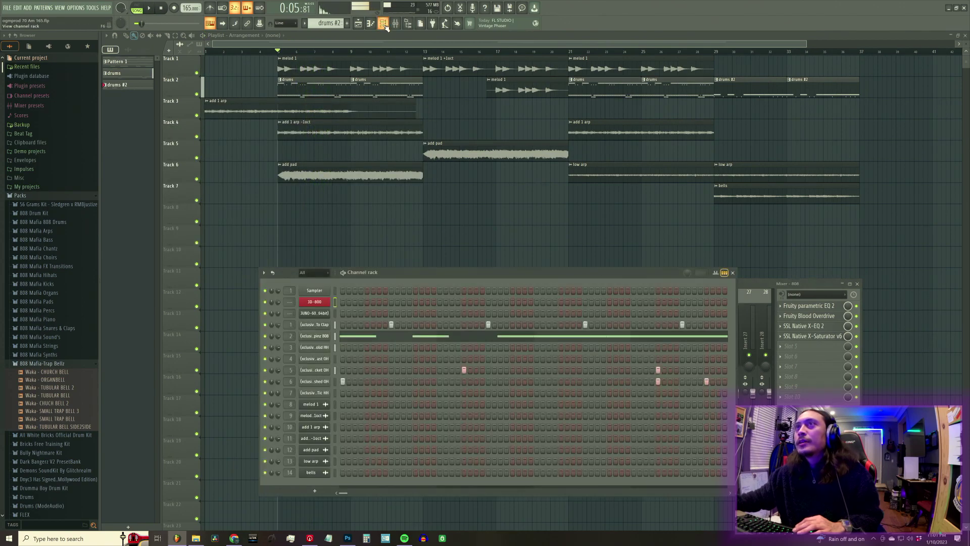
pyautogui.click(384, 26)
pyautogui.click(384, 25)
pyautogui.press('space')
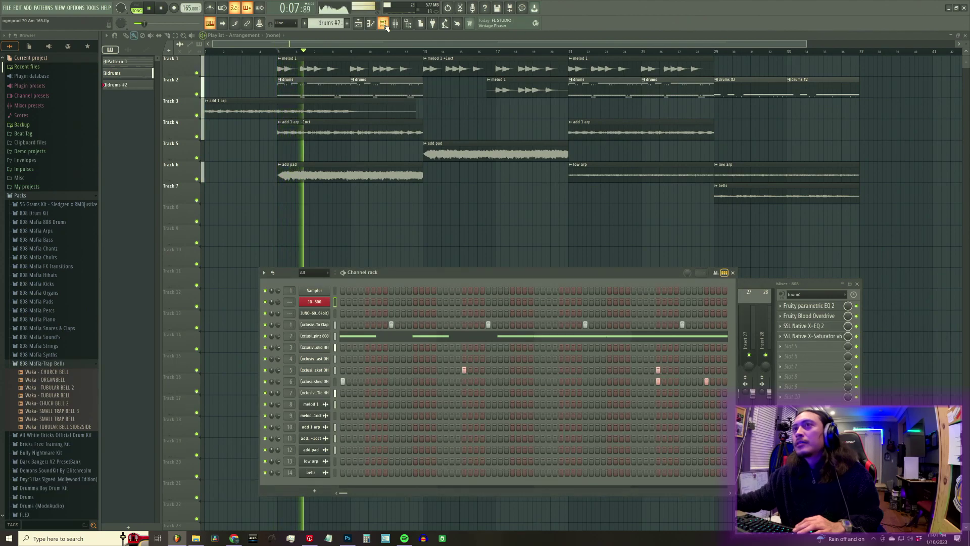
pyautogui.click(384, 25)
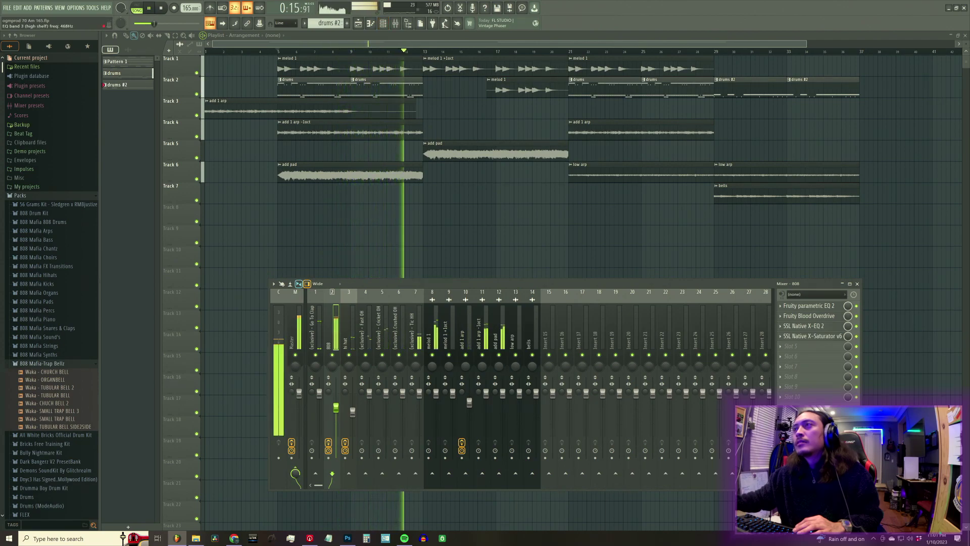
pyautogui.press('space')
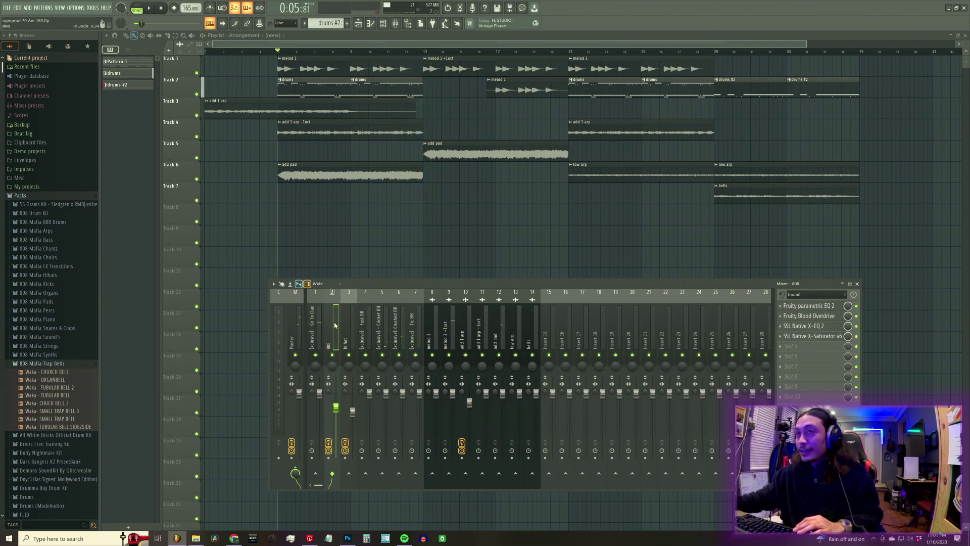
pyautogui.press('space')
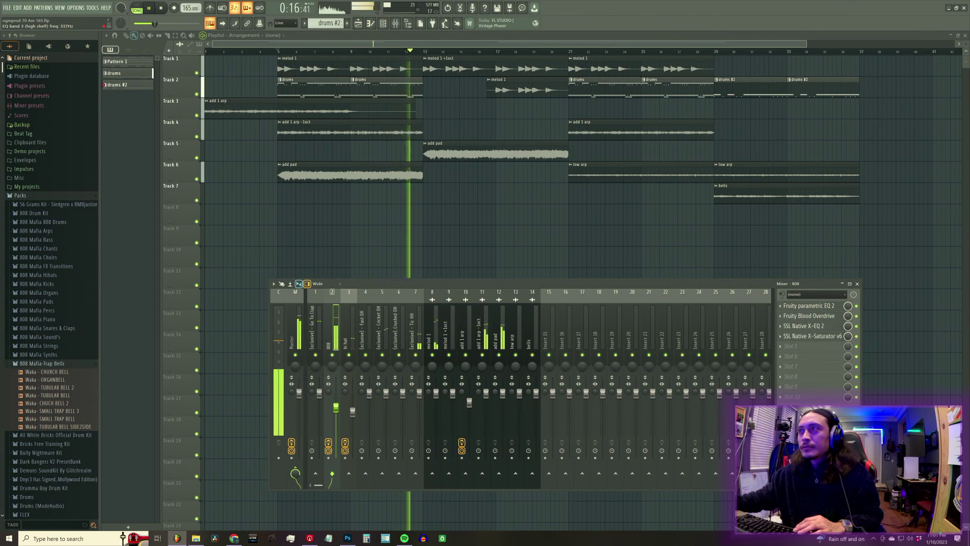
pyautogui.press('space')
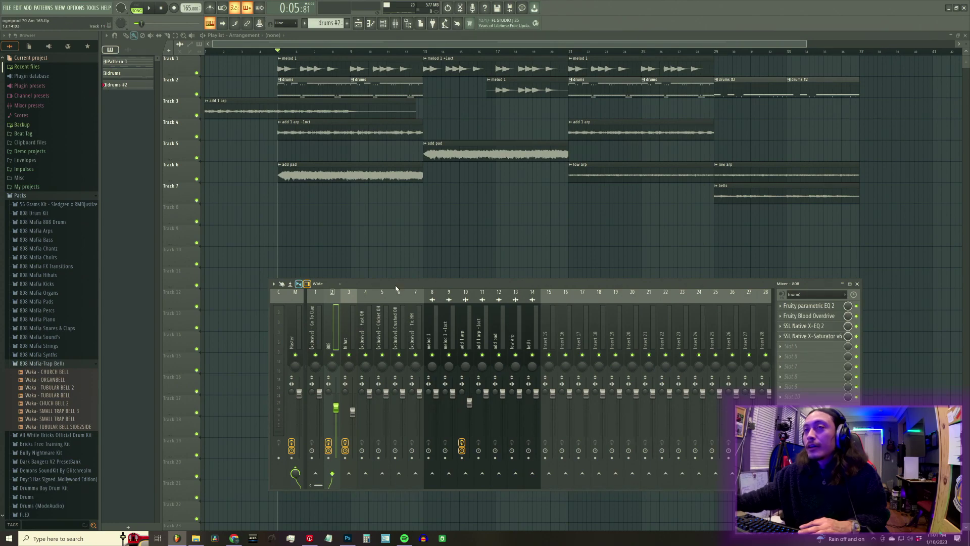
pyautogui.press('space')
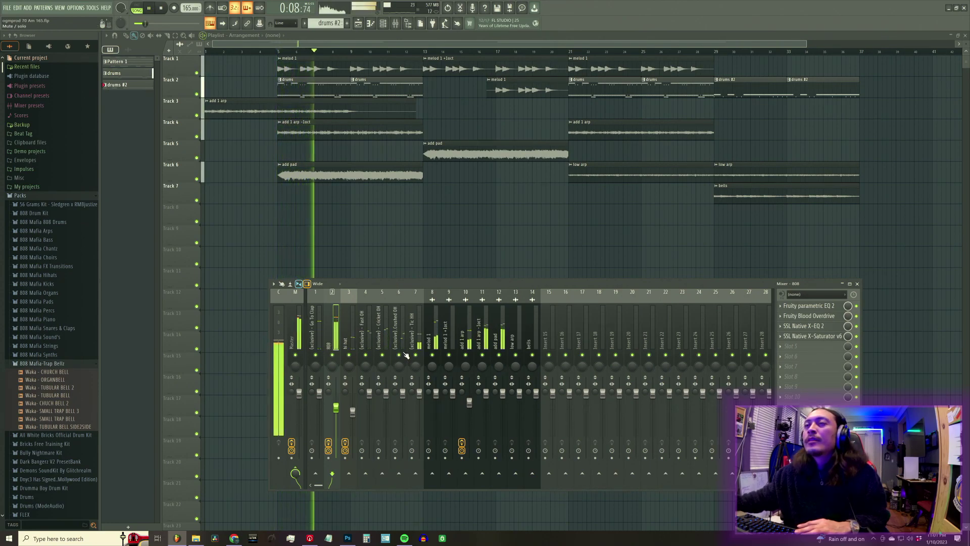
# Select the Tic HH mixer track and audition its part in the mix from bar 5
pyautogui.click(419, 344)
pyautogui.press('space')
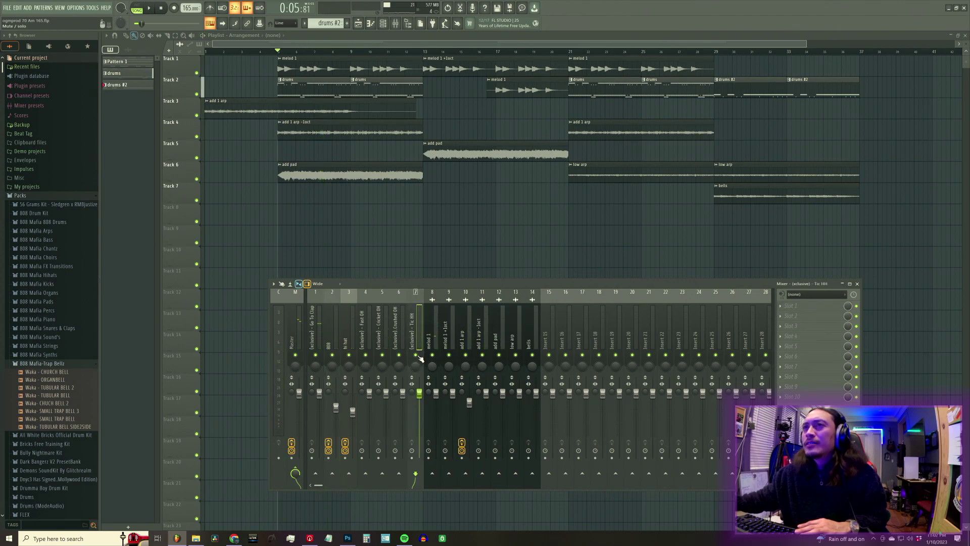
pyautogui.press('space')
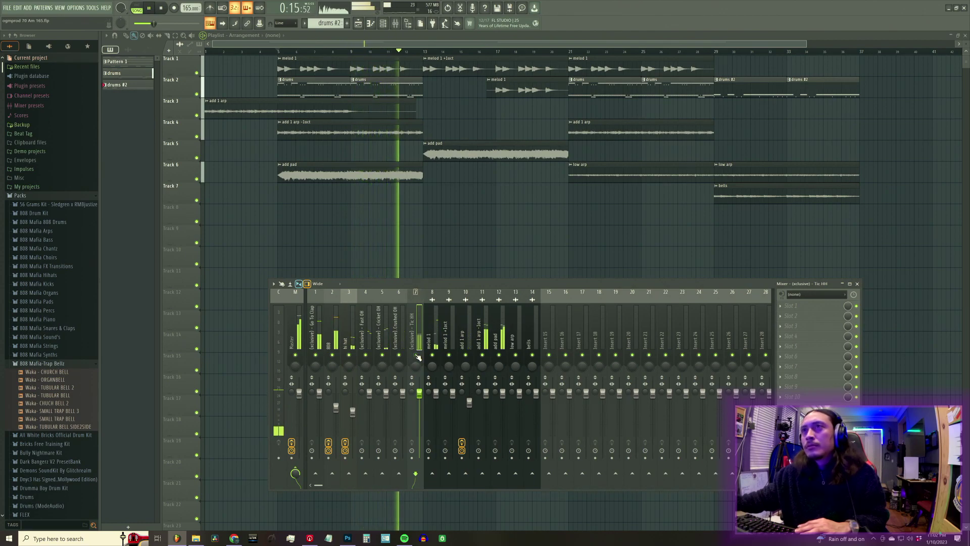
pyautogui.press('space')
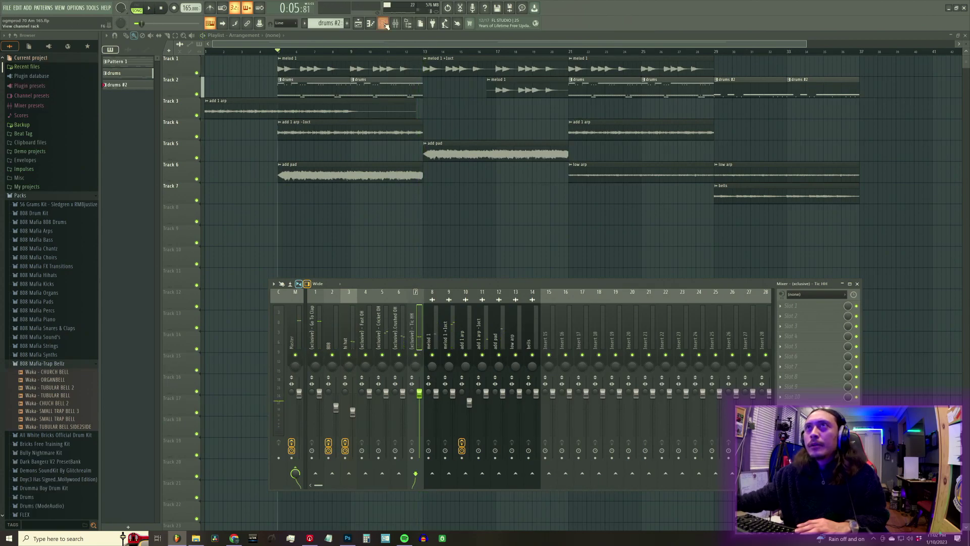
# Switch the channel rack to the drums pattern, open the Tic HH channel in the piano roll and start playback
pyautogui.click(384, 24)
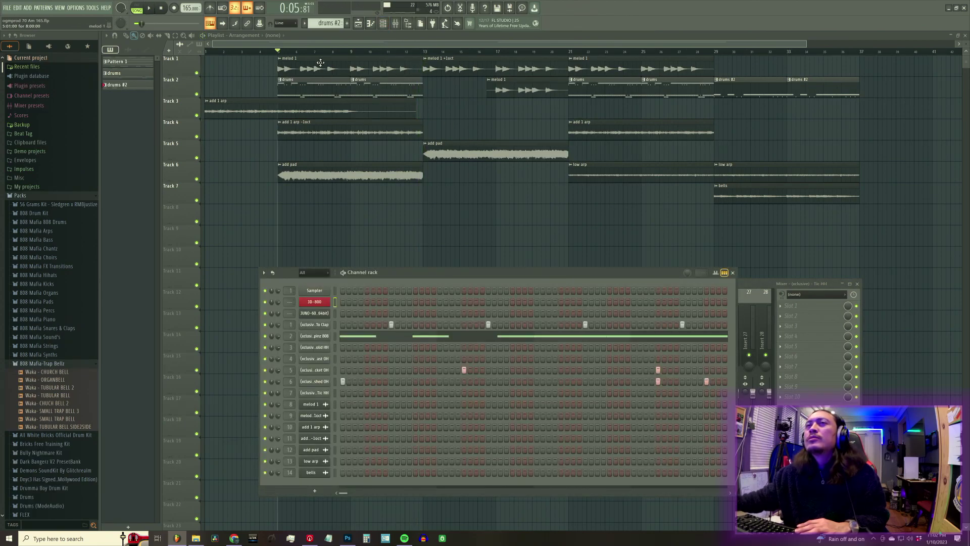
pyautogui.click(328, 24)
pyautogui.click(339, 38)
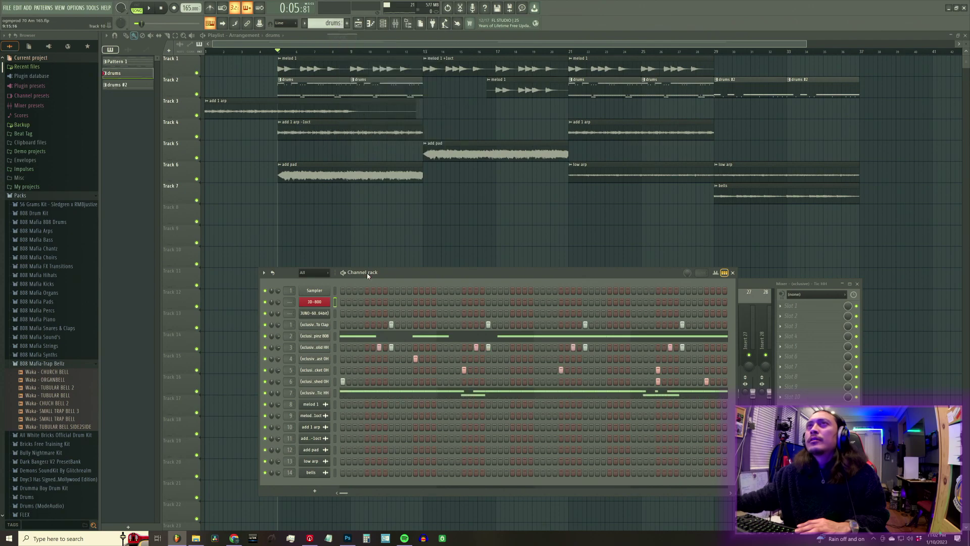
pyautogui.click(358, 394)
pyautogui.press('space')
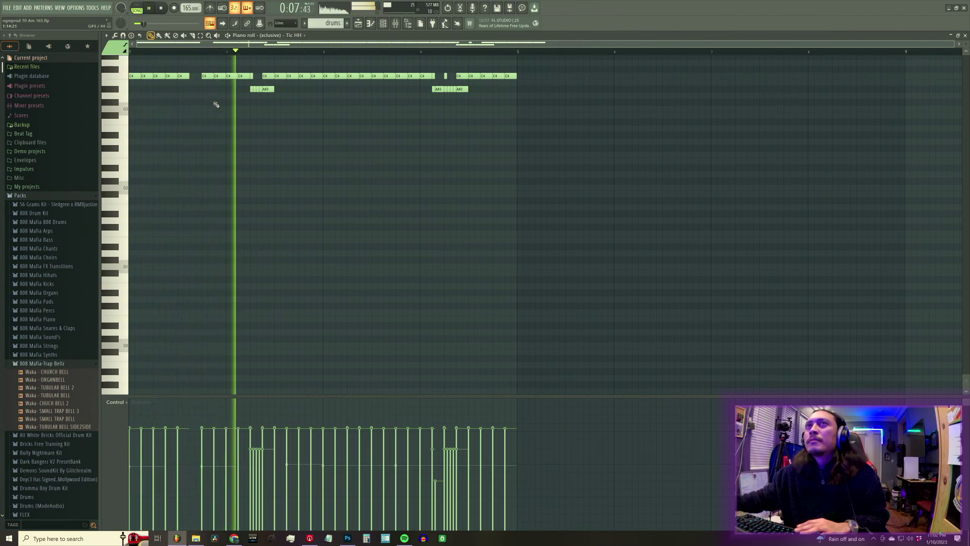
# Delete the last three Tic HH notes of bar 1 during playback, checking the mixer between deletions
pyautogui.rightClick(195, 76)
pyautogui.rightClick(206, 76)
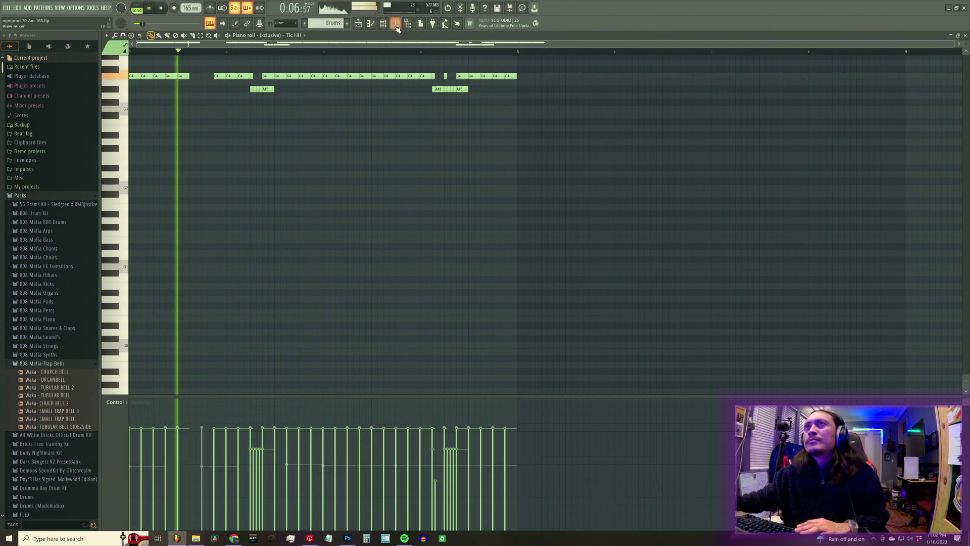
pyautogui.press('F9')
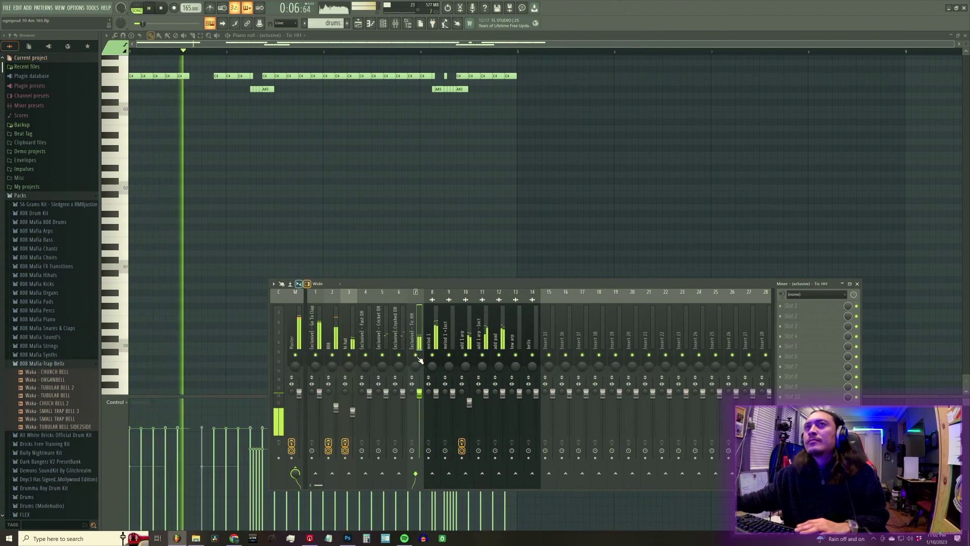
pyautogui.rightClick(217, 76)
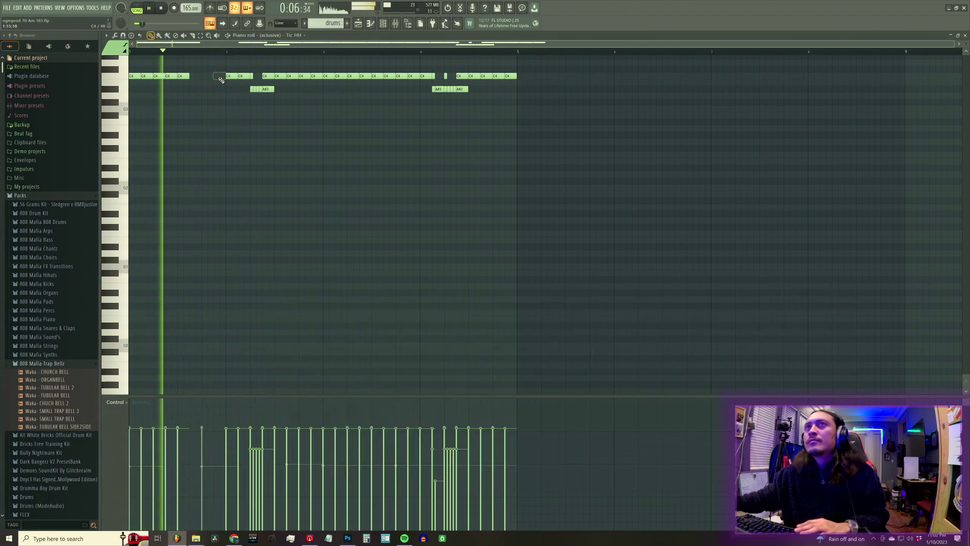
# Delete the upper-row Tic HH notes in the second halves of bars 2 and 3
pyautogui.rightClick(279, 75)
pyautogui.rightClick(265, 76)
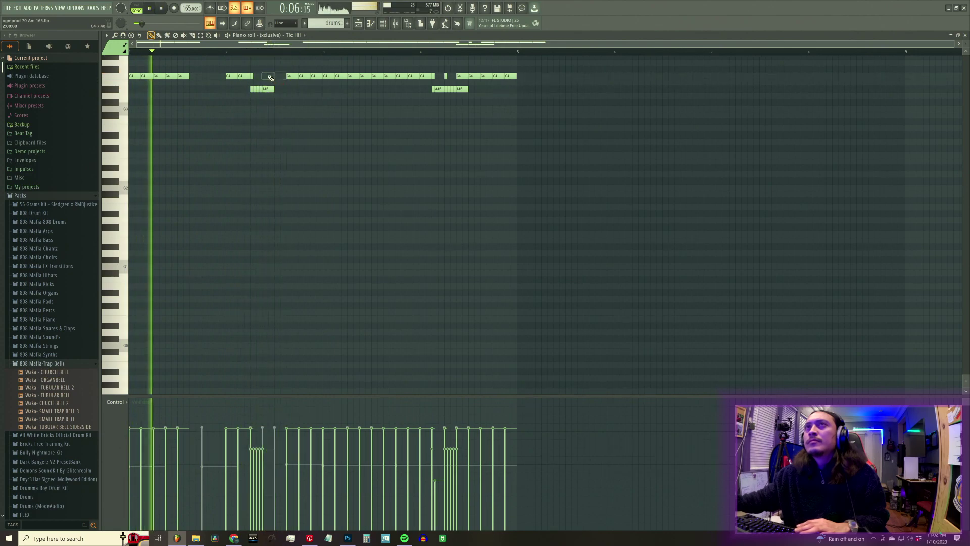
pyautogui.rightClick(295, 79)
pyautogui.rightClick(306, 79)
pyautogui.rightClick(317, 79)
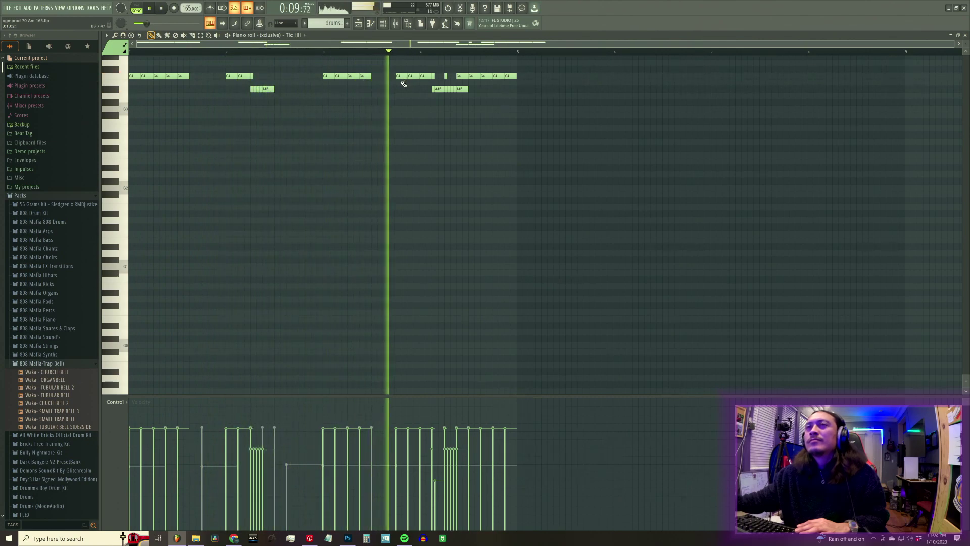
pyautogui.rightClick(403, 76)
pyautogui.rightClick(414, 76)
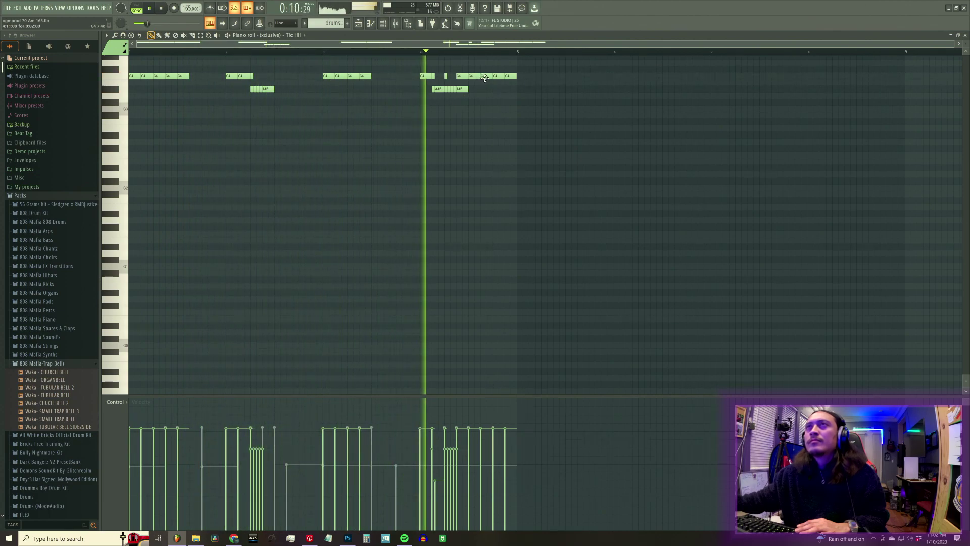
# Delete the last three upper-row Tic HH notes at the end of bar 4
pyautogui.rightClick(484, 76)
pyautogui.rightClick(497, 76)
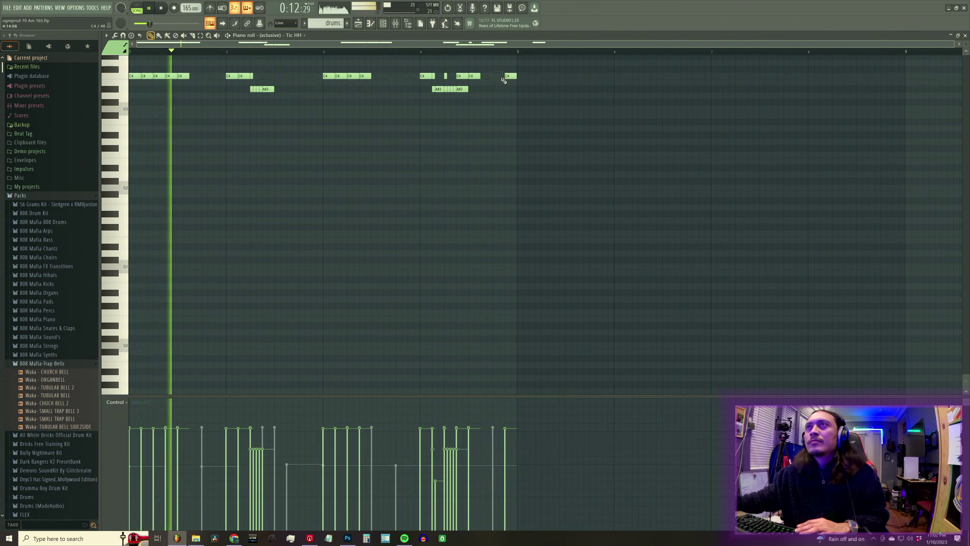
pyautogui.rightClick(507, 77)
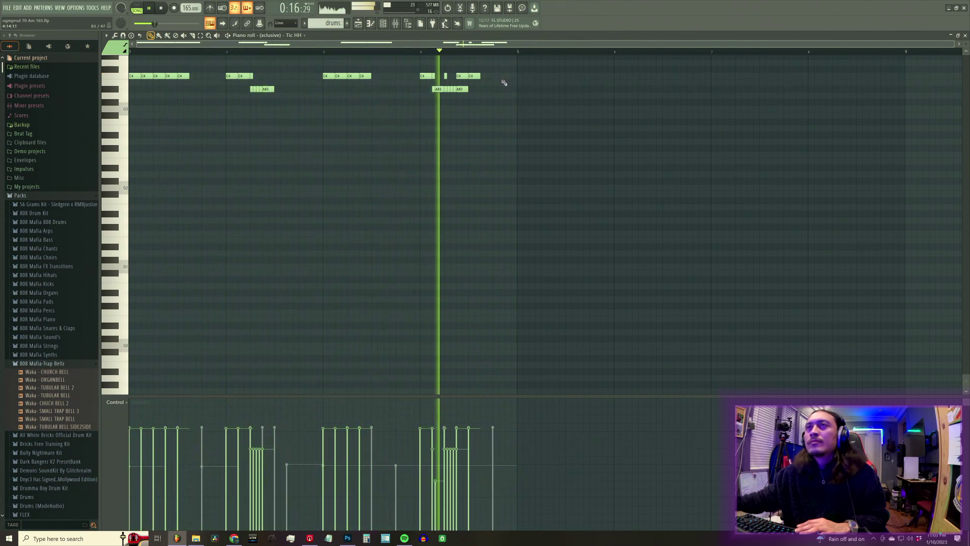
# Open smart:limit on the Master mixer track and set its limit to -2.5 dB
pyautogui.click(396, 23)
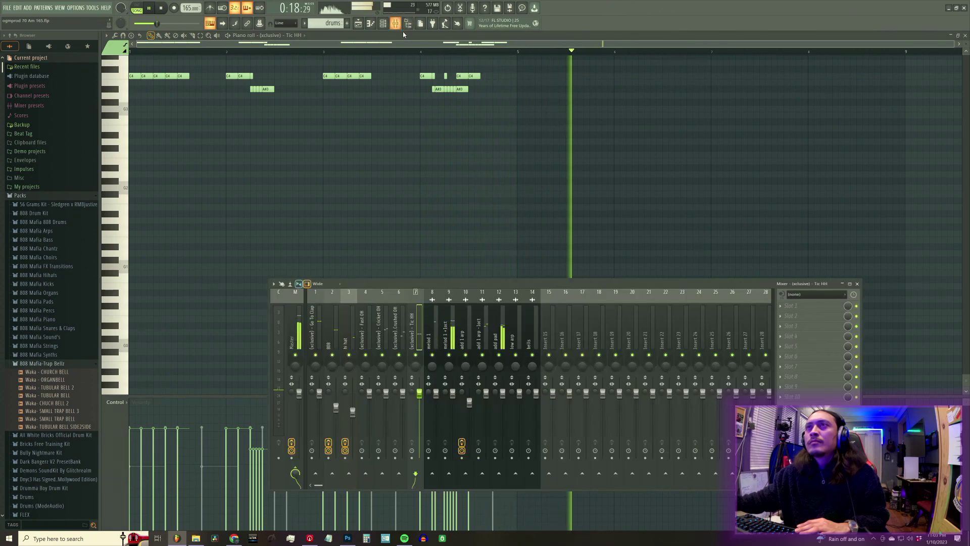
pyautogui.click(293, 329)
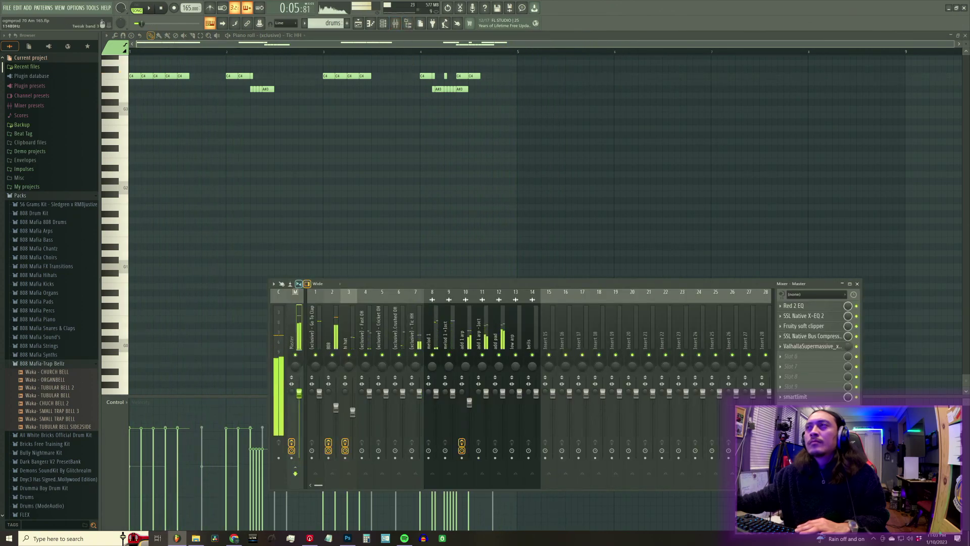
pyautogui.click(795, 397)
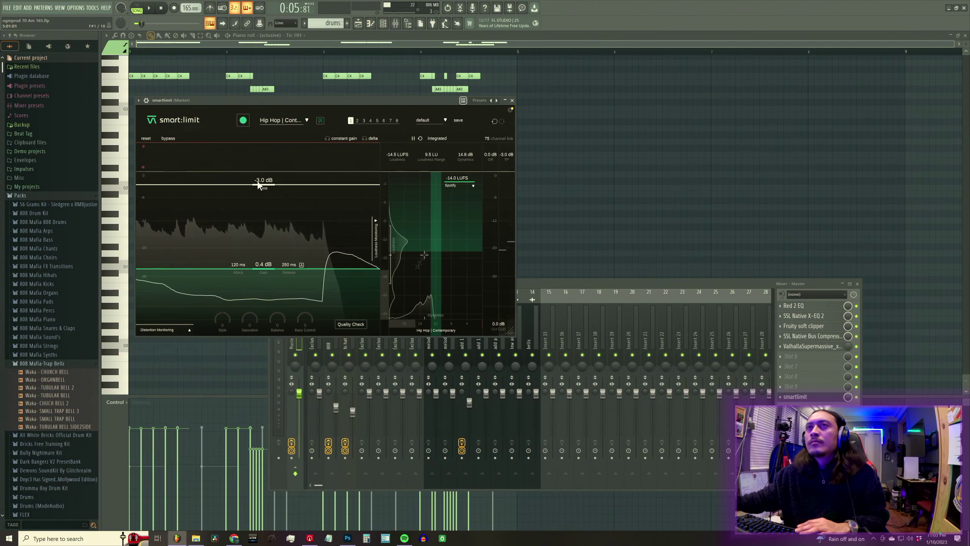
pyautogui.moveTo(259, 186); pyautogui.dragTo(259, 183)
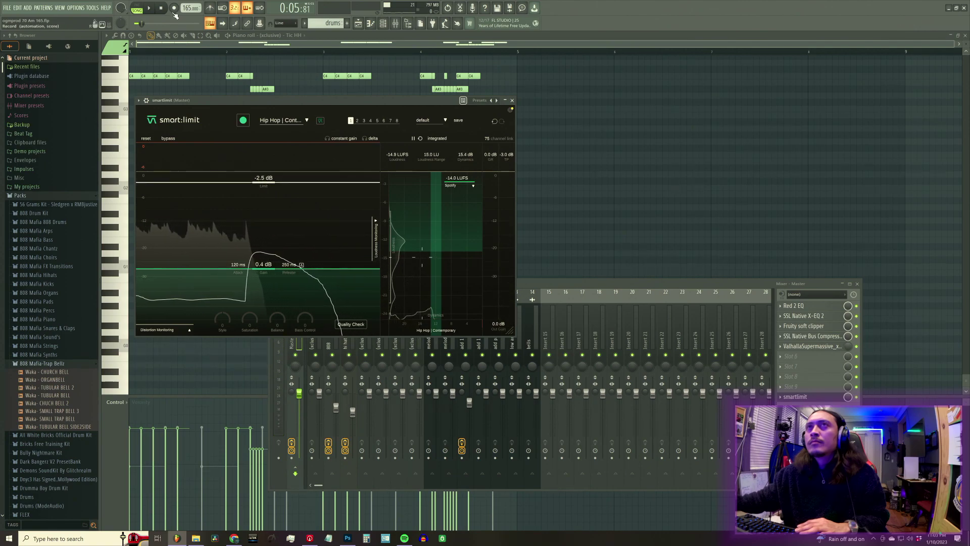
# Save the project and close the smart:limit and mixer windows
pyautogui.click(7, 8)
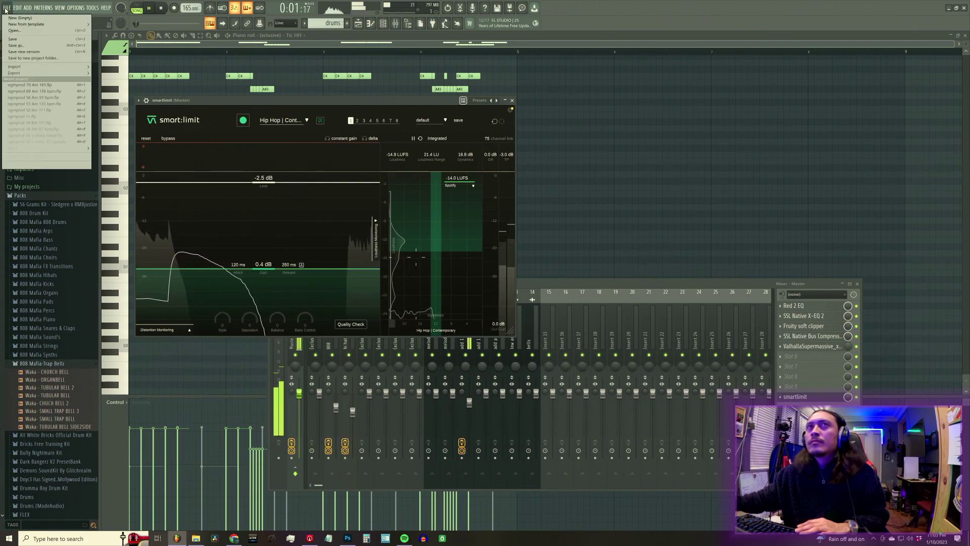
pyautogui.click(21, 38)
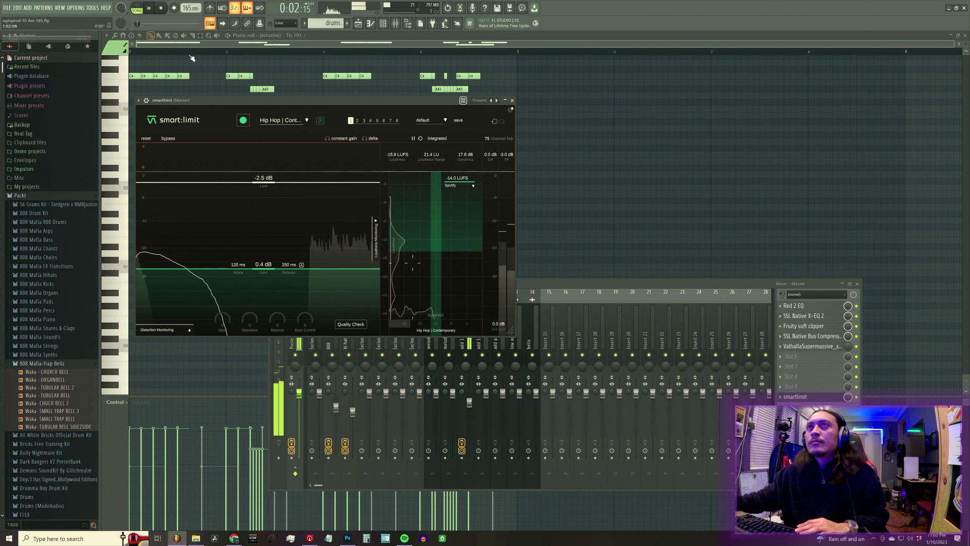
pyautogui.click(512, 101)
pyautogui.press('Escape')
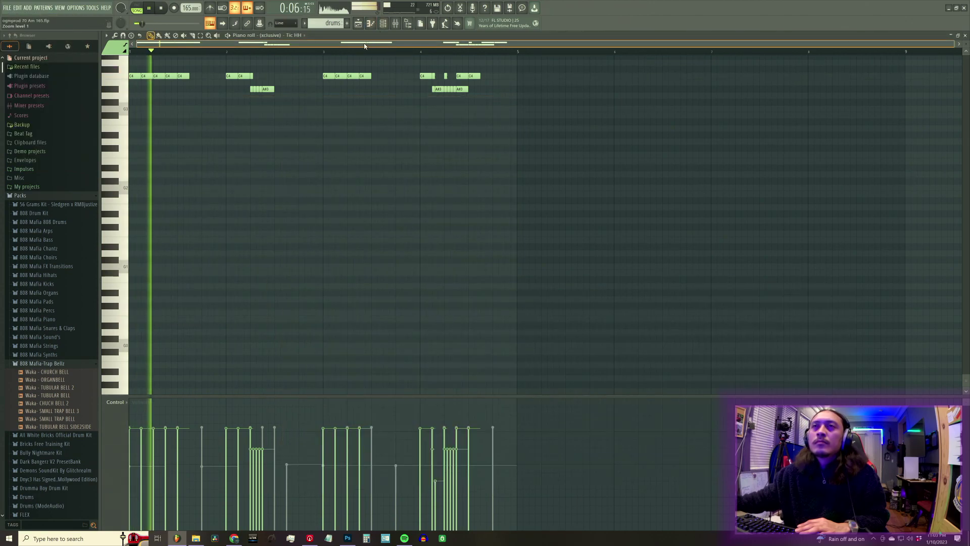
# Reopen the mixer and audition the Fast OH, Crashed OH and Tic HH tracks during playback
pyautogui.click(395, 25)
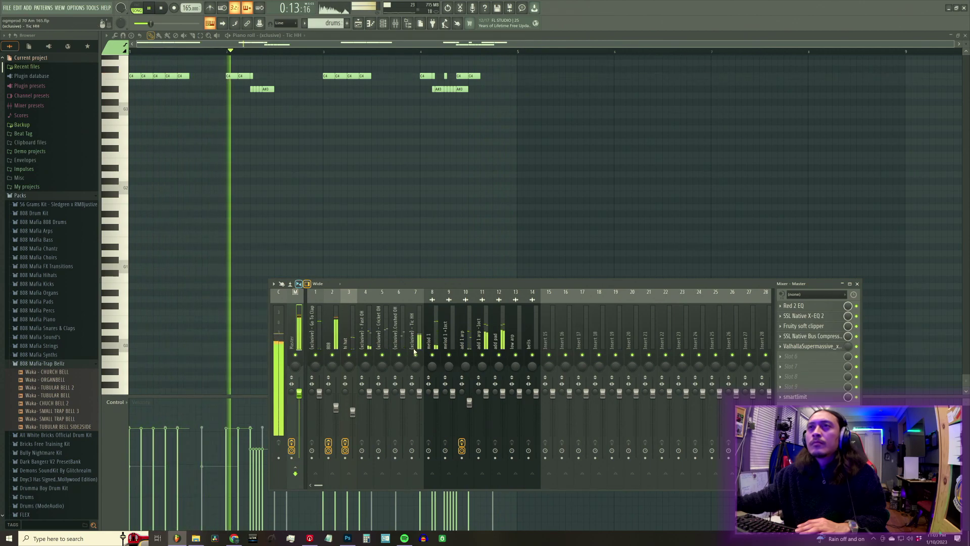
pyautogui.click(379, 333)
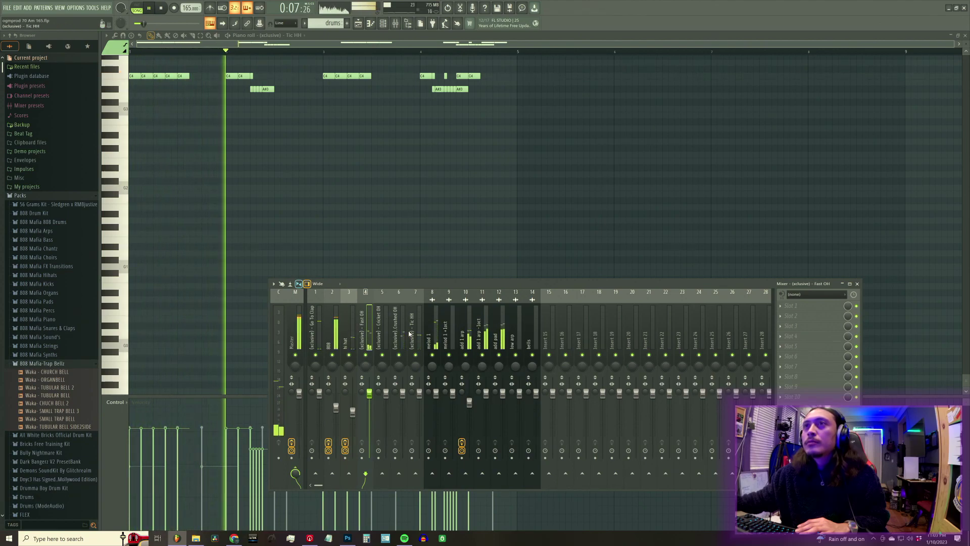
pyautogui.click(401, 346)
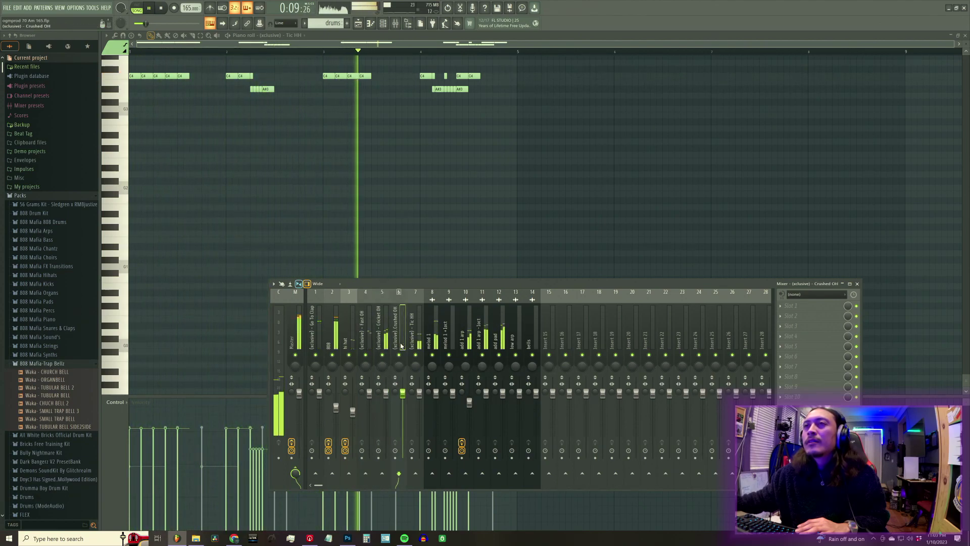
pyautogui.click(417, 346)
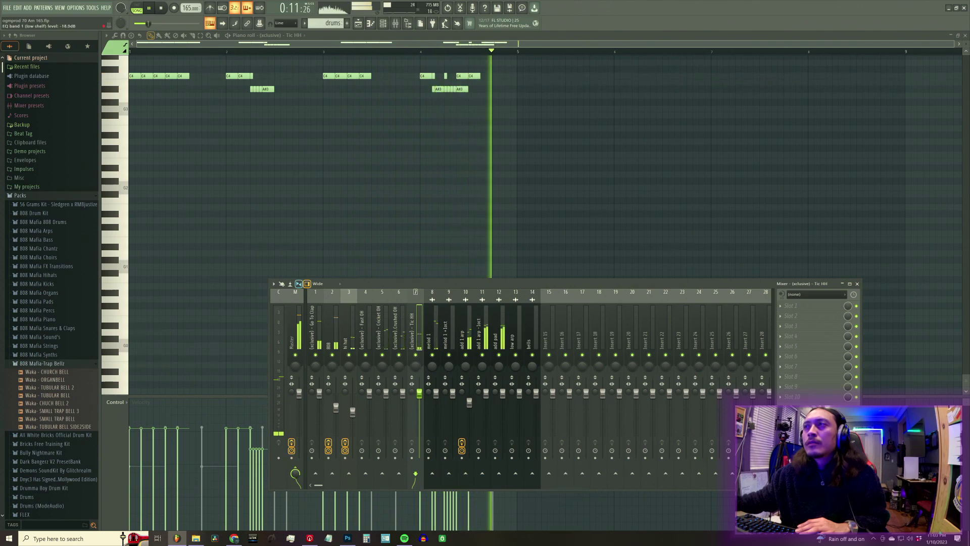
pyautogui.click(402, 343)
# Try the saved track state sauce hats 3 on the Tic HH mixer track, and replace it with sauce hats 4
pyautogui.rightClick(415, 345)
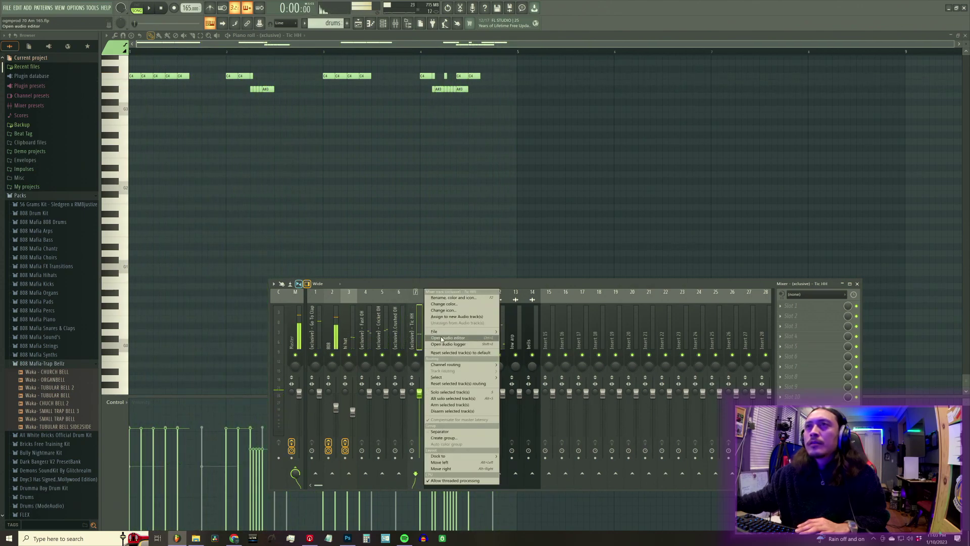
pyautogui.moveTo(455, 331)
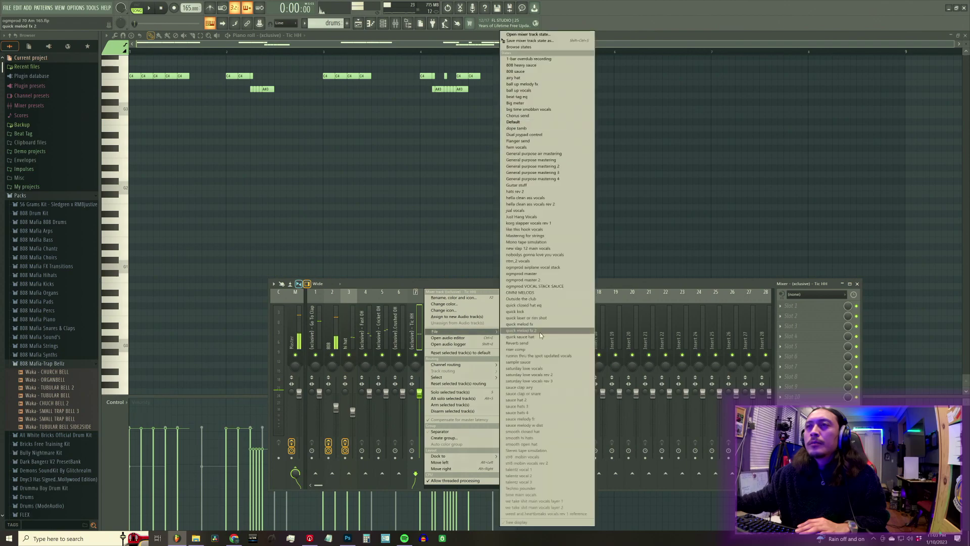
pyautogui.click(562, 405)
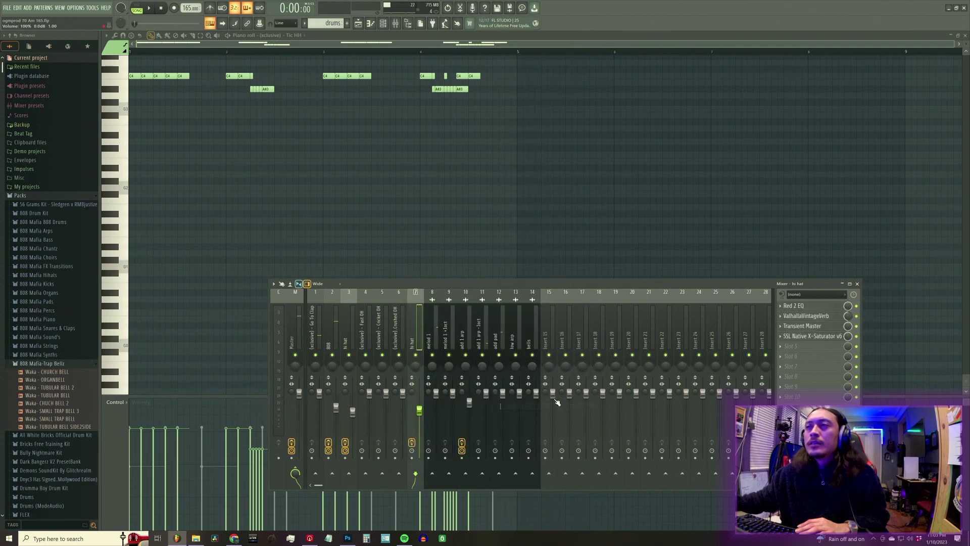
pyautogui.rightClick(413, 339)
pyautogui.moveTo(455, 332)
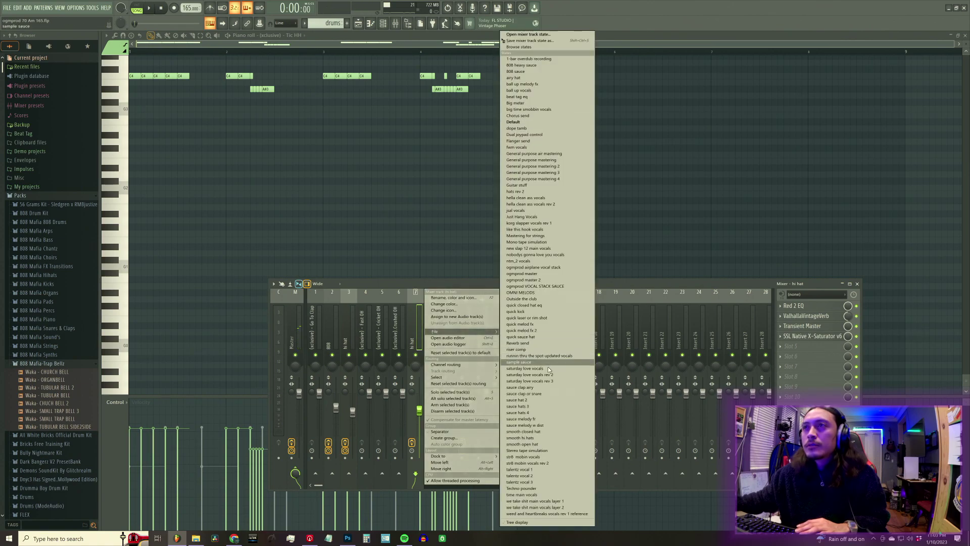
pyautogui.click(552, 413)
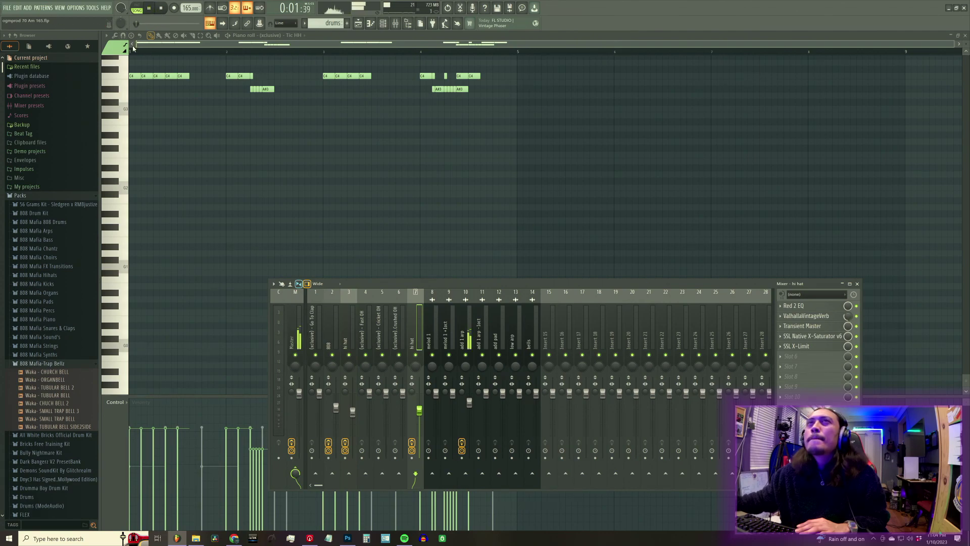
# Delete the last remaining upper-row Tic HH note in bar 4 and bring up the channel rack
pyautogui.press('F9')
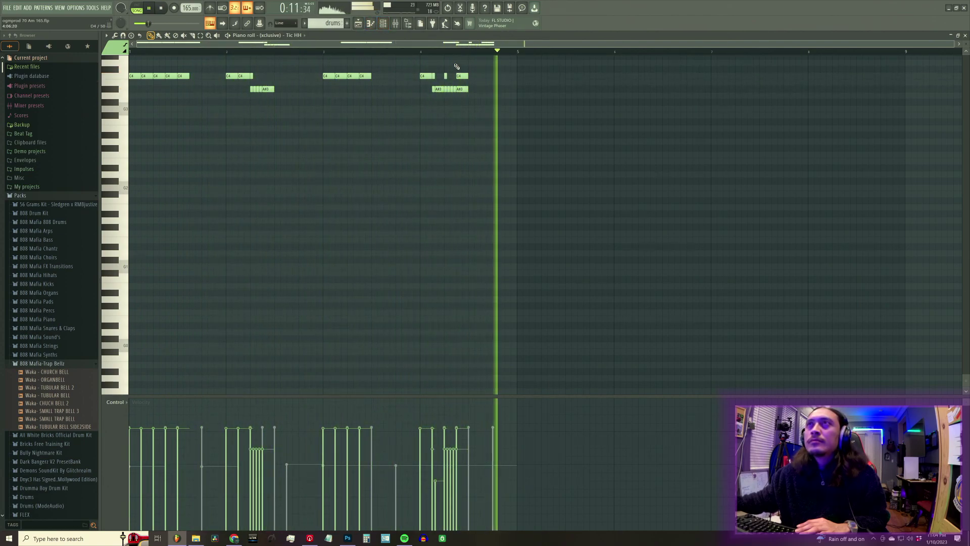
pyautogui.click(385, 29)
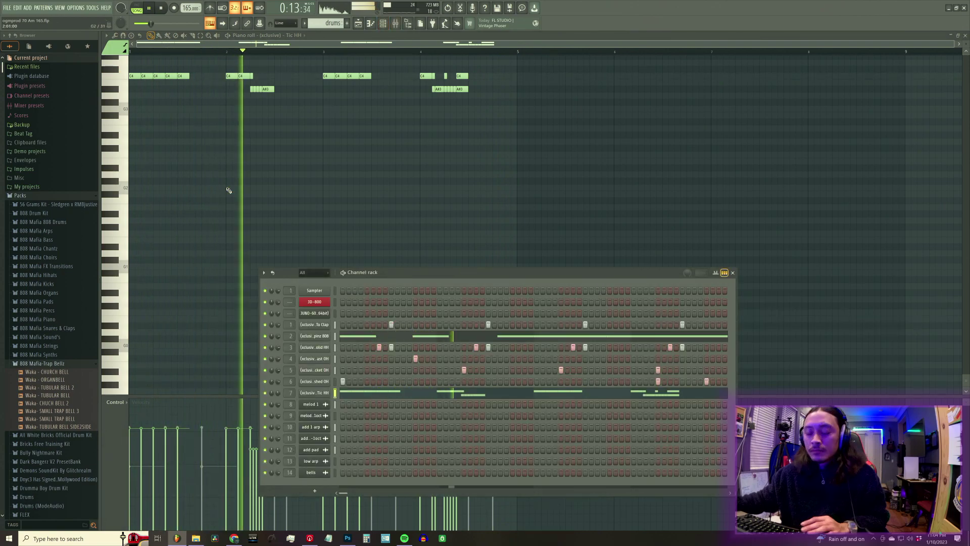
# Lower the volume of the melod 1 and melod 1 +1oct tracks in the mixer
pyautogui.click(397, 23)
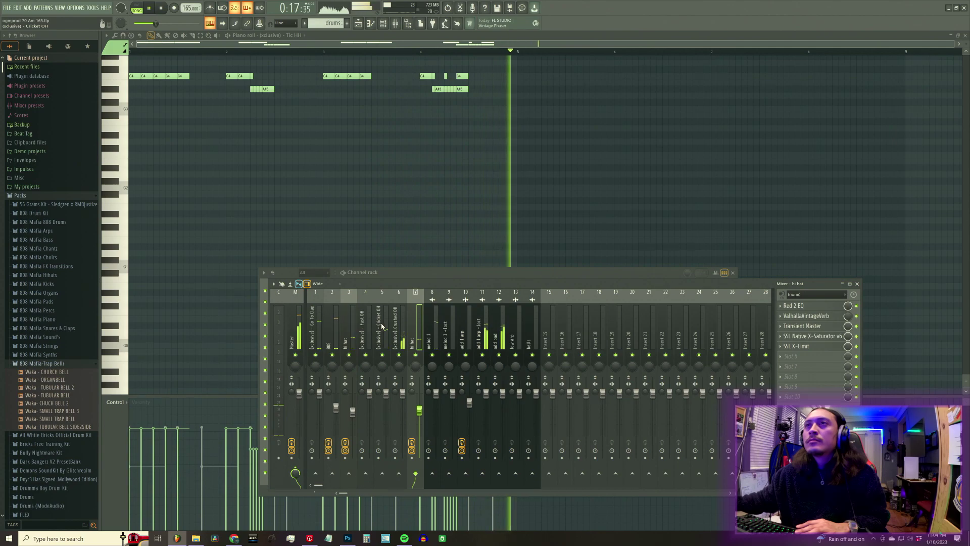
pyautogui.click(452, 345)
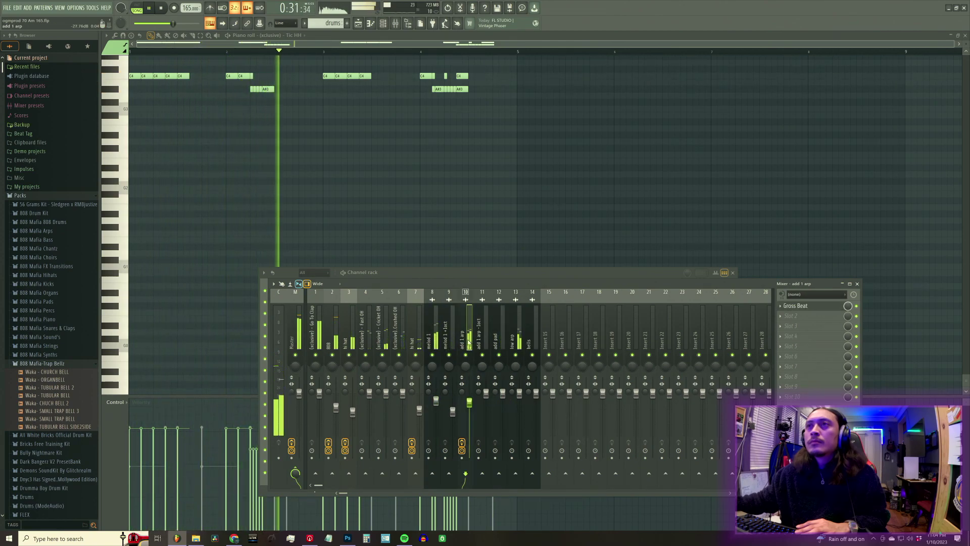
pyautogui.click(436, 400)
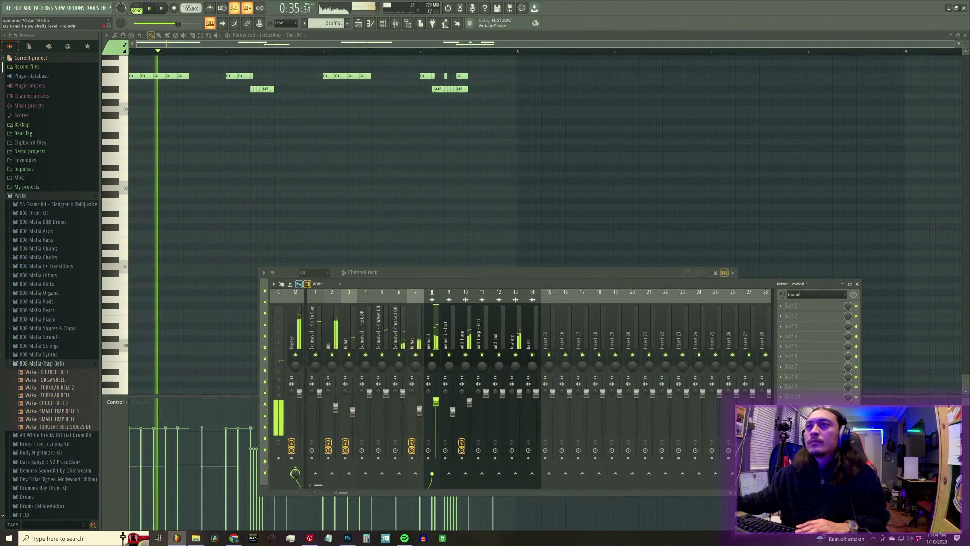
# Solo the melod 1 mixer track and restart playback
pyautogui.rightClick(433, 355)
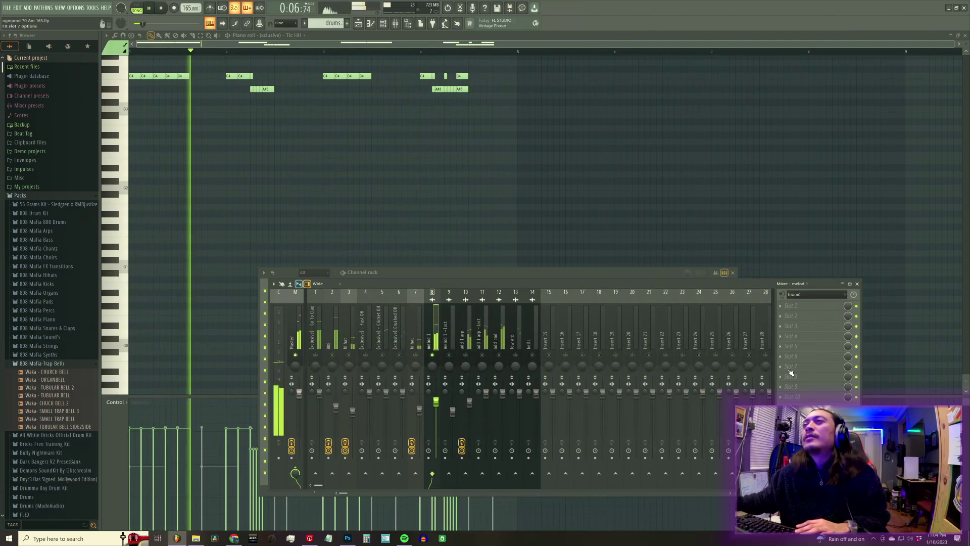
pyautogui.press('space')
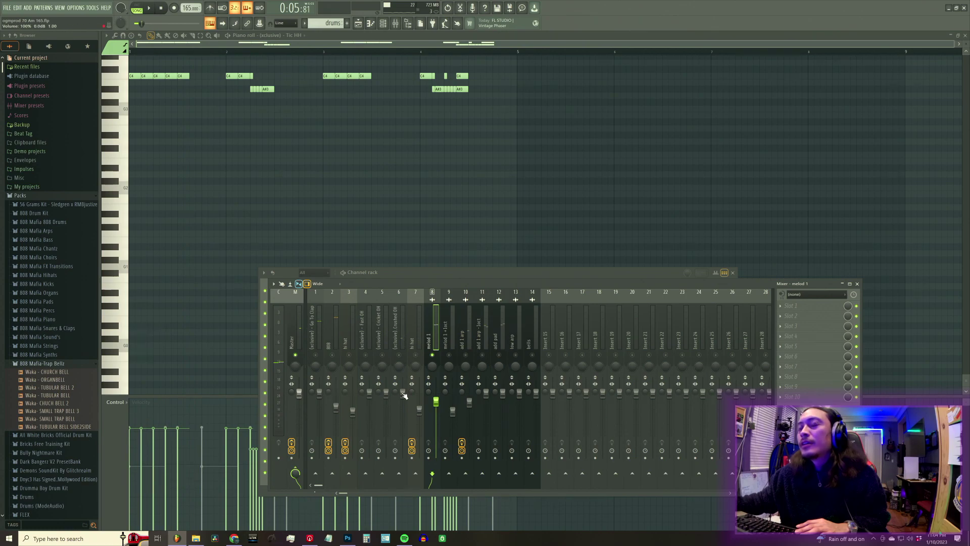
pyautogui.press('space')
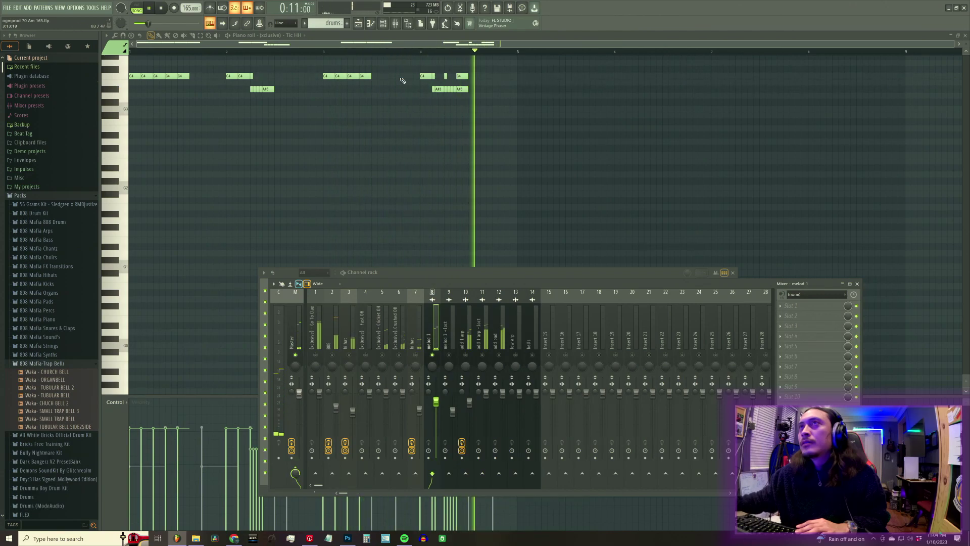
# Stop playback, close the channel rack and switch from the piano roll to the playlist
pyautogui.click(370, 23)
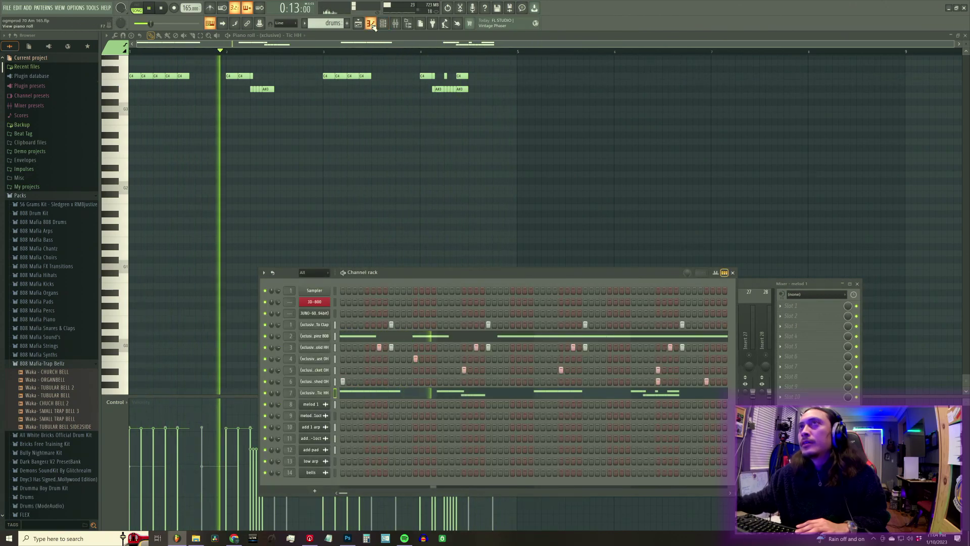
pyautogui.press('space')
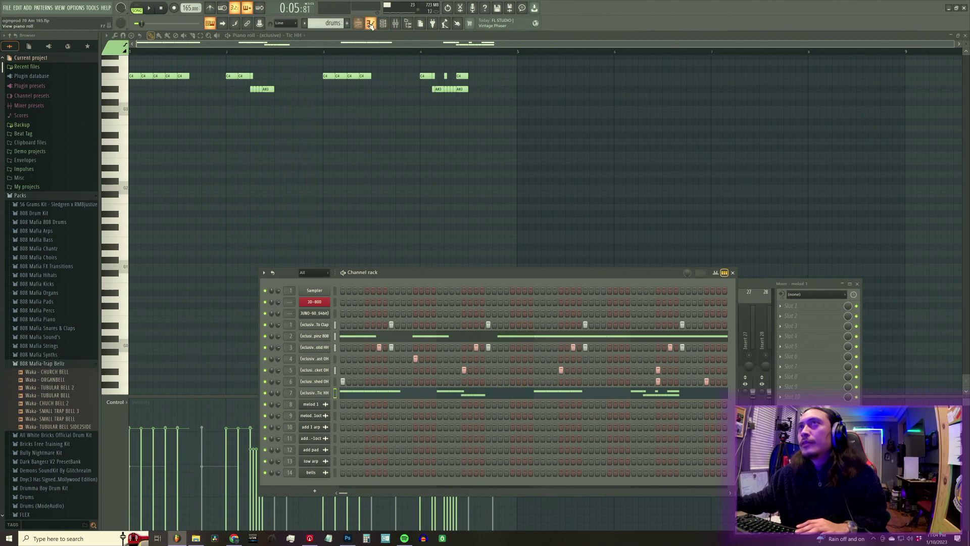
pyautogui.click(370, 23)
pyautogui.press('F5')
pyautogui.click(383, 24)
# Play the arrangement, re-enable all muted mixer tracks and lower the melod 1 track's volume further
pyautogui.press('space')
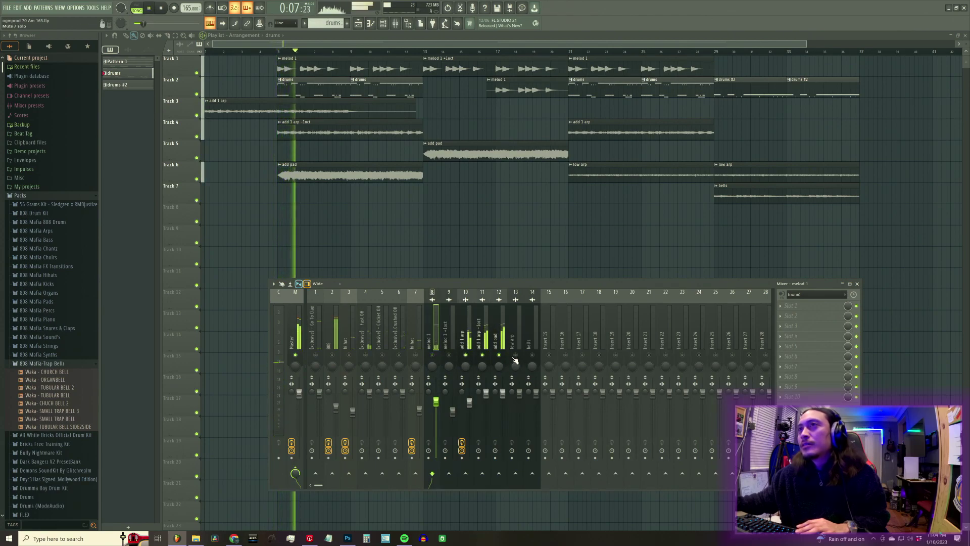
pyautogui.press('space')
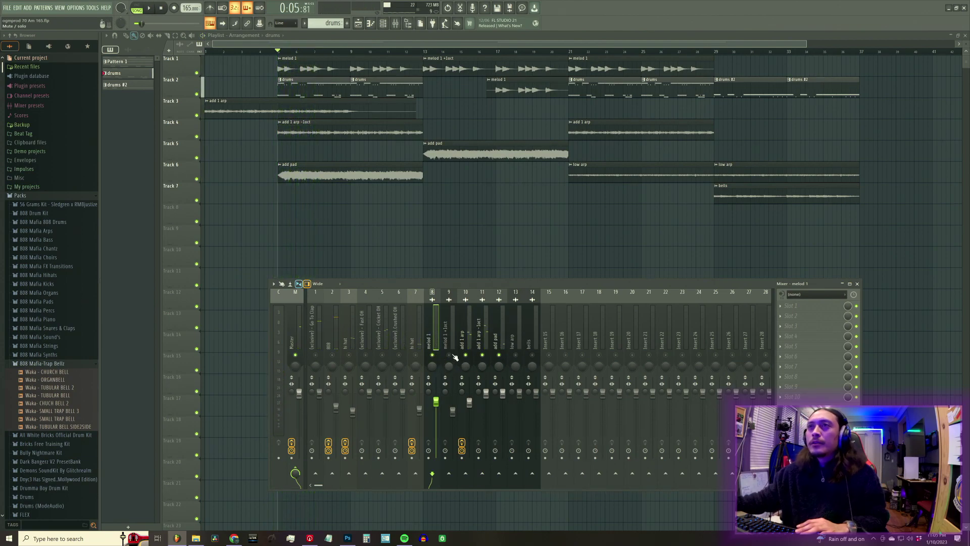
pyautogui.rightClick(466, 355)
pyautogui.press('space')
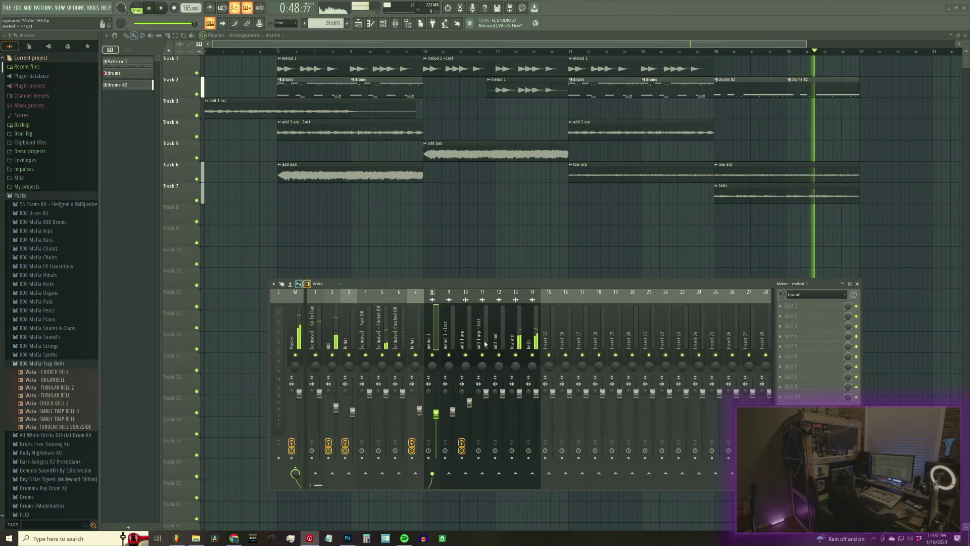
# Stop playback and create an automation clip for the mix level of ValhallaSupermassive on the Master track
pyautogui.click(522, 345)
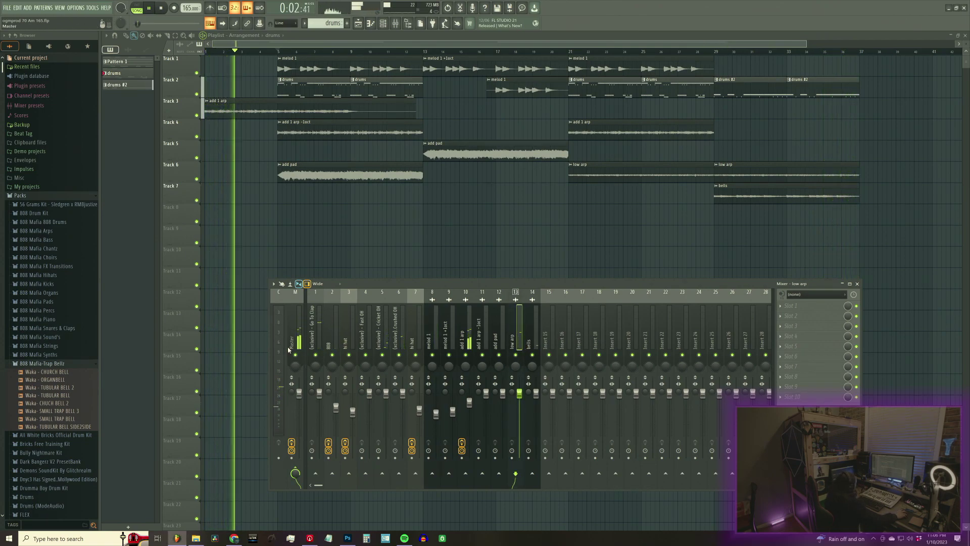
pyautogui.click(301, 344)
pyautogui.press('space')
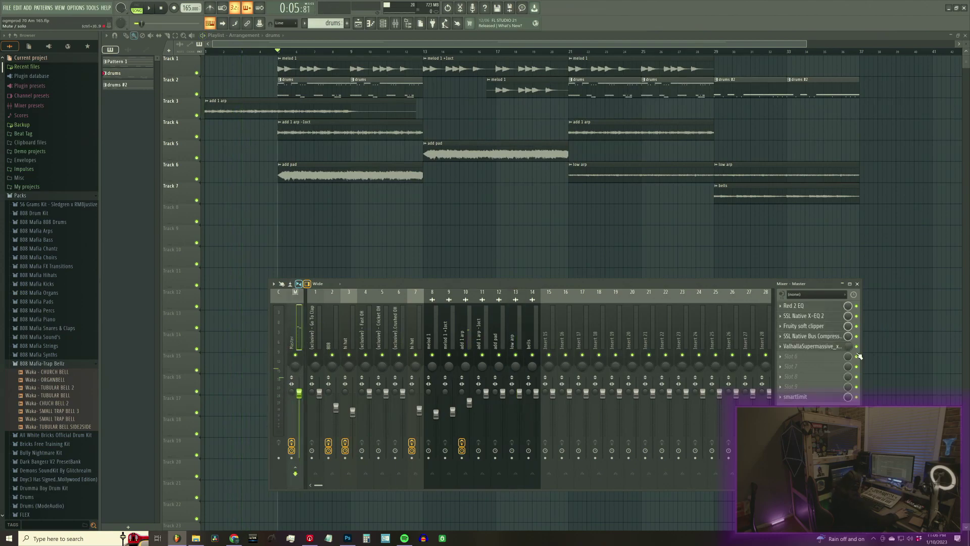
pyautogui.rightClick(848, 351)
pyautogui.click(872, 399)
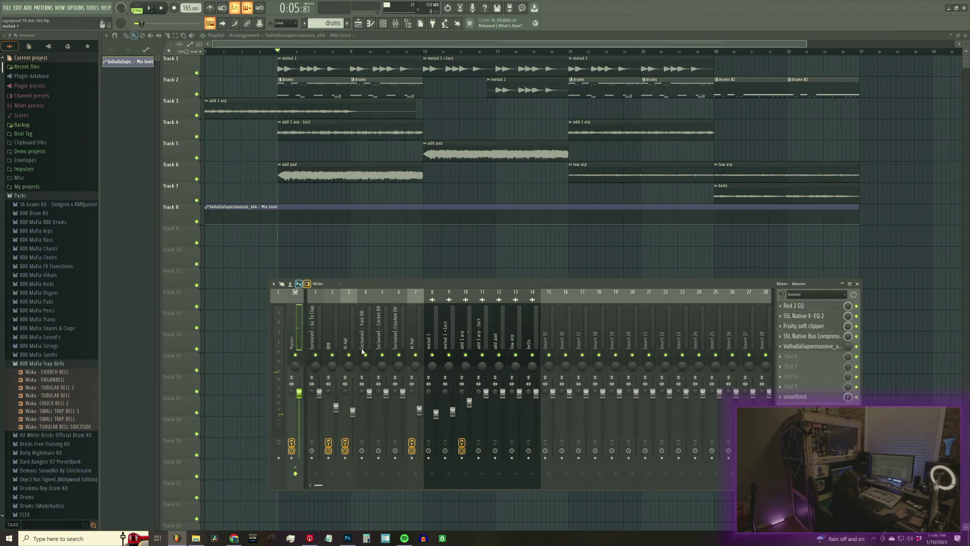
# Create an automation clip for the Master track's volume
pyautogui.rightClick(297, 394)
pyautogui.press('Escape')
pyautogui.rightClick(299, 392)
pyautogui.click(335, 442)
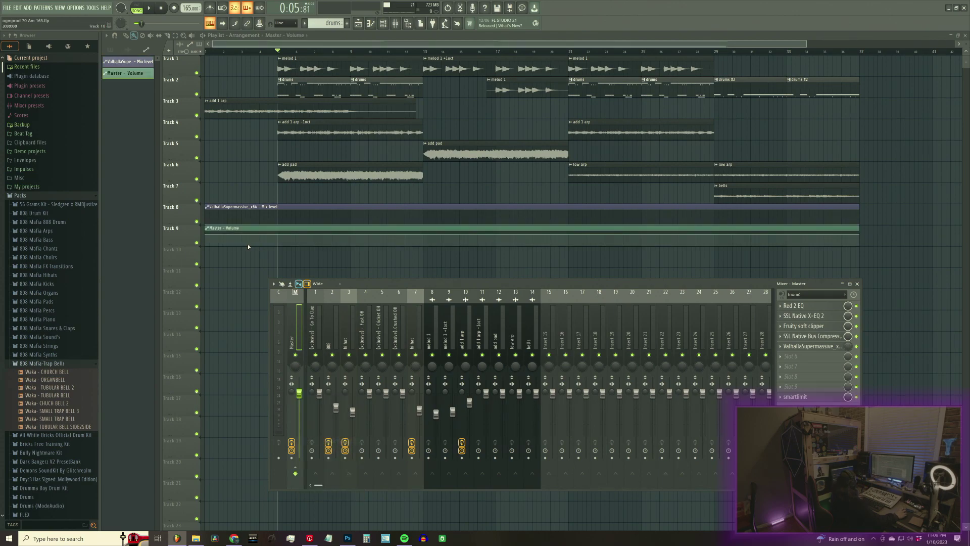
# Shape the ValhallaSupermassive mix automation to fall to minimum by bar 5 and the Master volume automation to rise from minimum by bar 3
pyautogui.moveTo(207, 224); pyautogui.dragTo(207, 211)
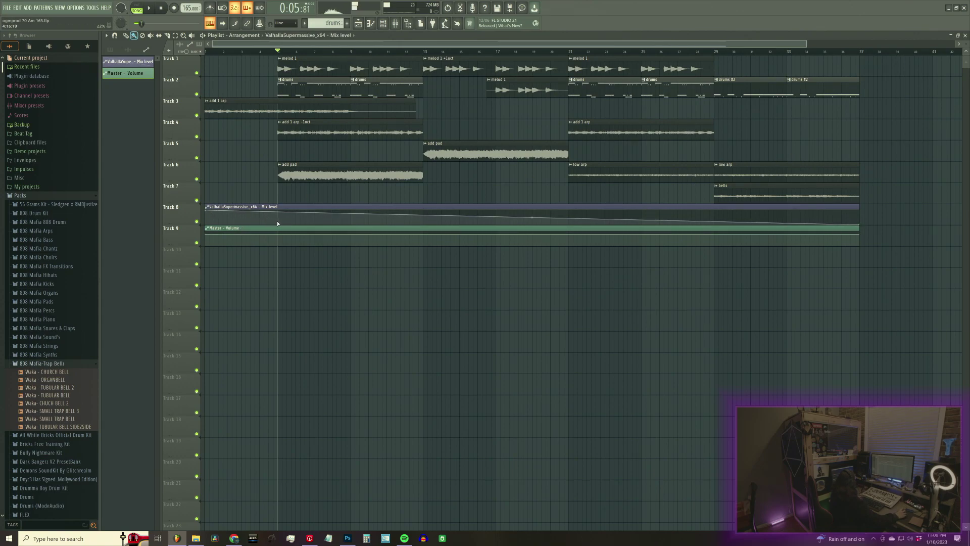
pyautogui.moveTo(277, 221); pyautogui.dragTo(278, 225)
pyautogui.rightClick(209, 235)
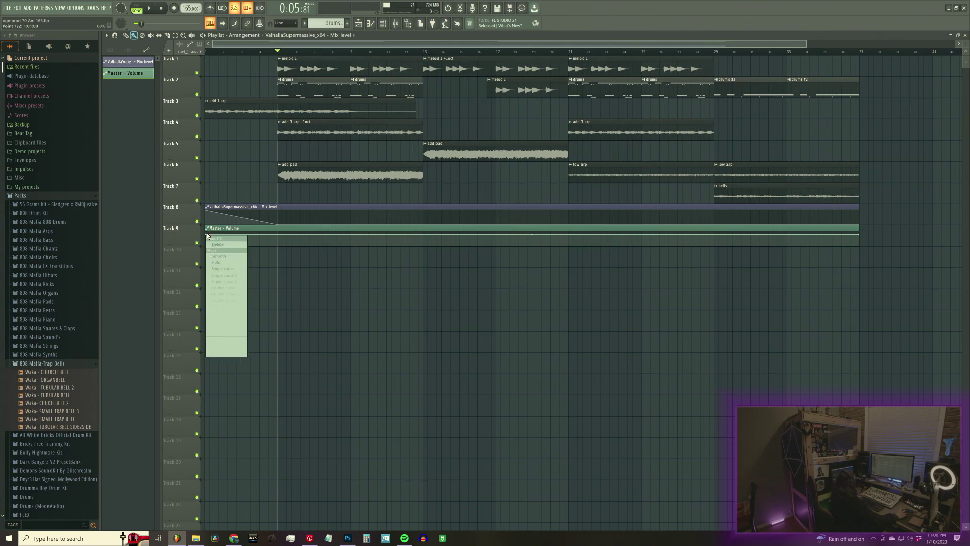
pyautogui.click(244, 233)
pyautogui.rightClick(244, 234)
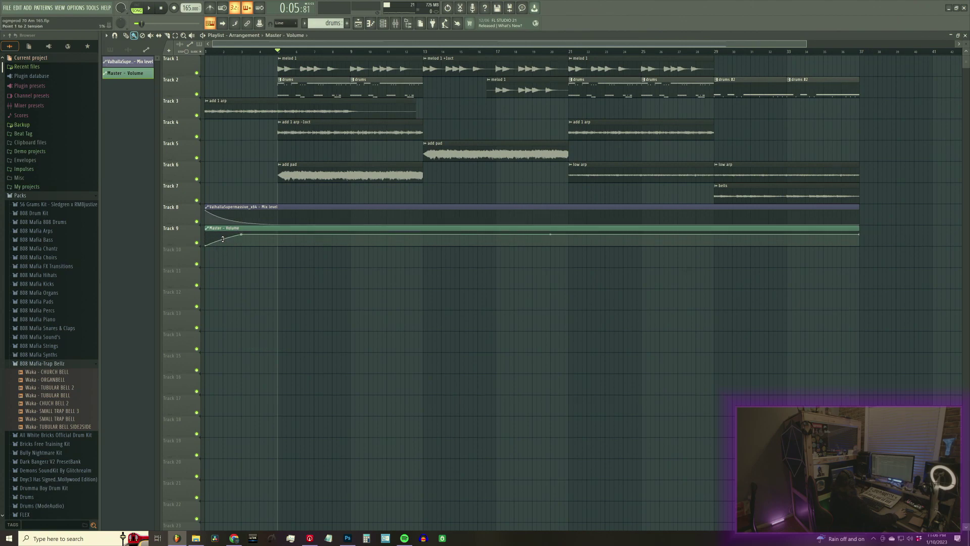
# Play the arrangement's opening with the mixer shown to check both fades, stop playback and close the mixer
pyautogui.press('space')
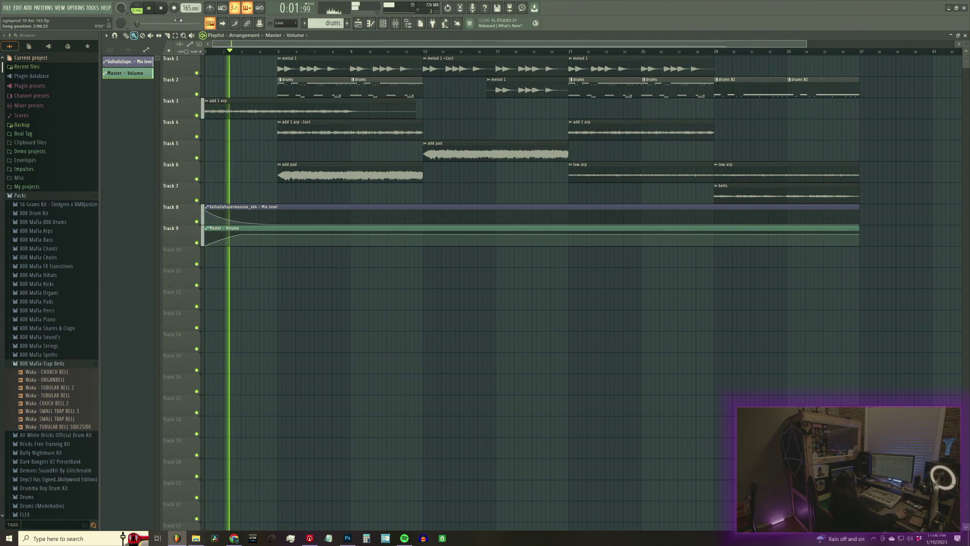
pyautogui.click(396, 23)
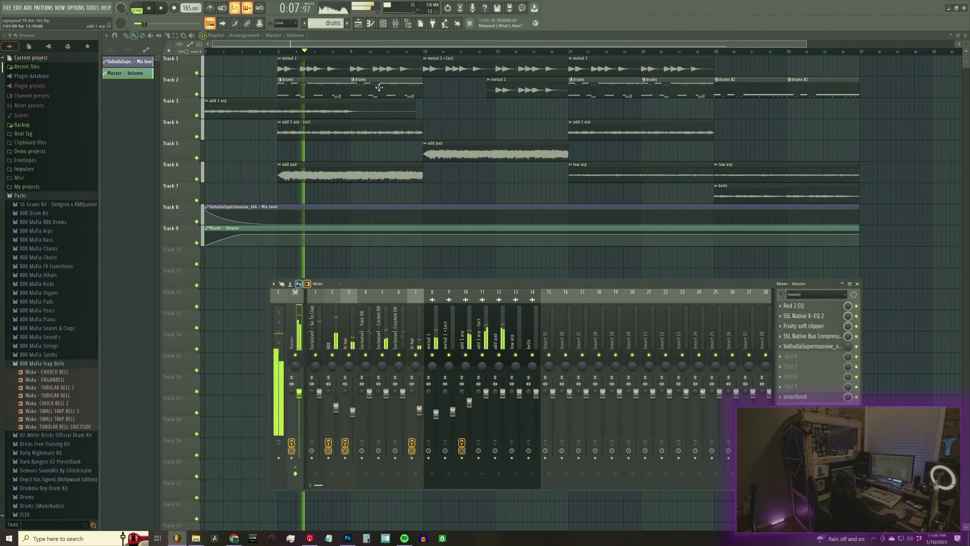
pyautogui.press('space')
pyautogui.press('F9')
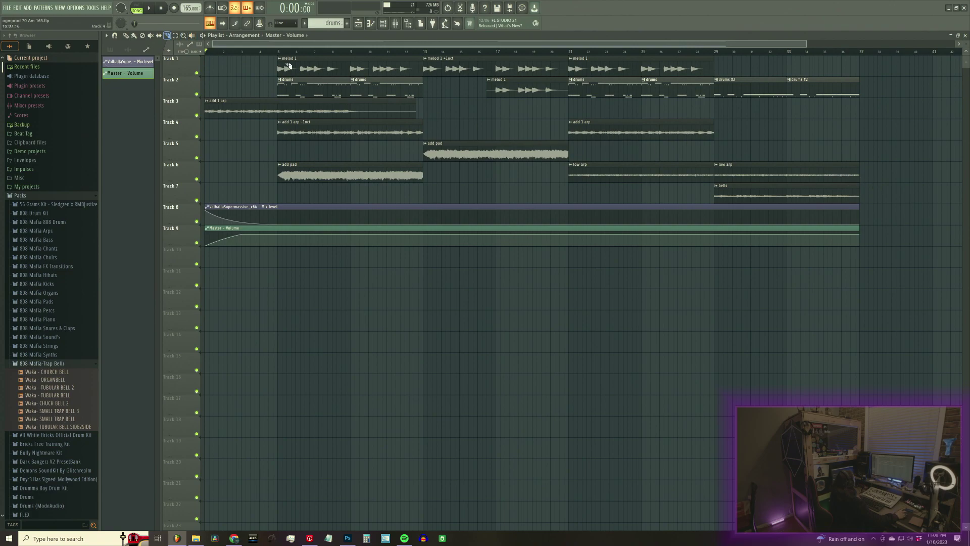
# Shift all melody, drum, arp and pad clips after the intro four bars forward so the drums enter at bar 9
pyautogui.moveTo(884, 202); pyautogui.dragTo(517, 79)
pyautogui.moveTo(402, 84)
pyautogui.mouseDown()
pyautogui.moveTo(354, 56)
pyautogui.moveTo(368, 77)
pyautogui.moveTo(400, 76)
pyautogui.mouseUp()
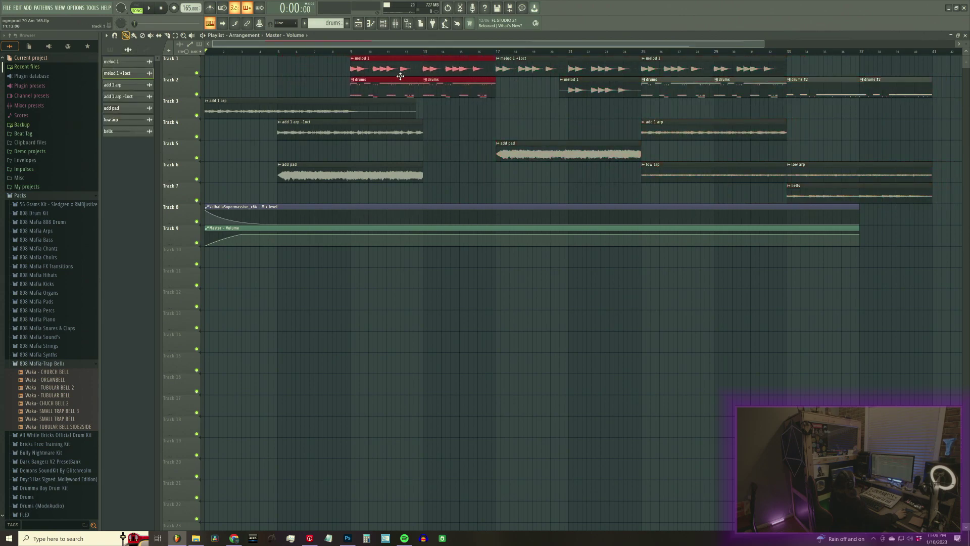
pyautogui.moveTo(439, 204); pyautogui.dragTo(342, 116)
pyautogui.moveTo(314, 137); pyautogui.dragTo(387, 141)
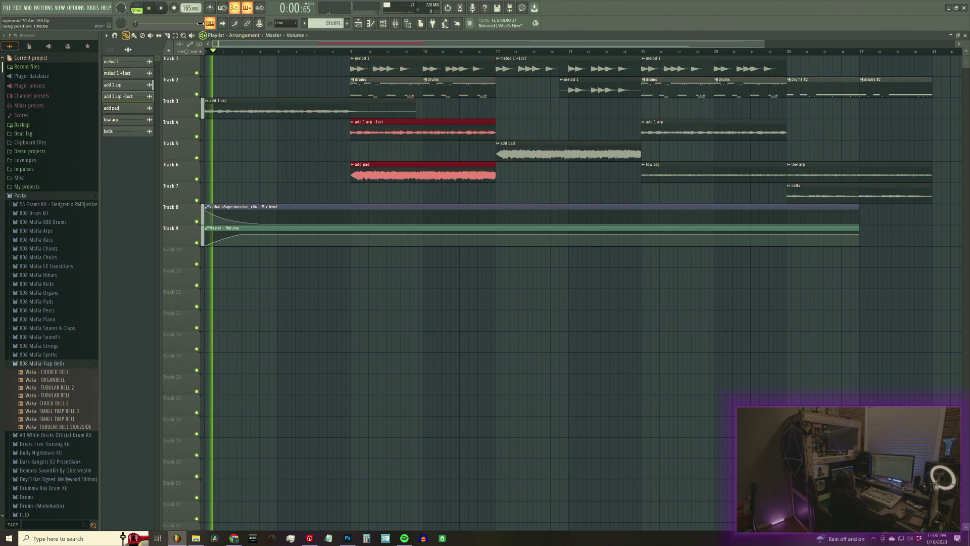
# Make the ValhallaSupermassive mix automation's opening fade linear and play the arrangement from the start with the mixer shown
pyautogui.press('space')
pyautogui.click(242, 222)
pyautogui.press('space')
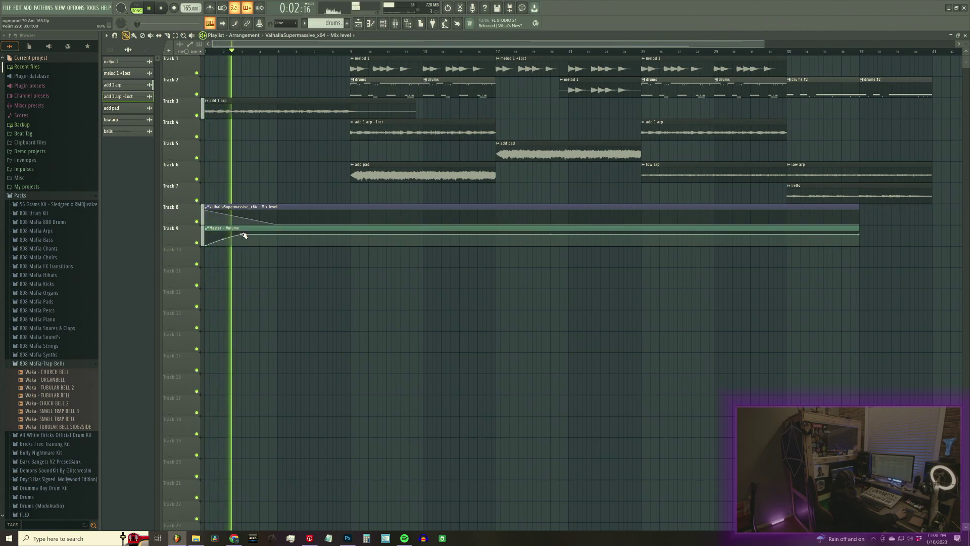
pyautogui.click(397, 24)
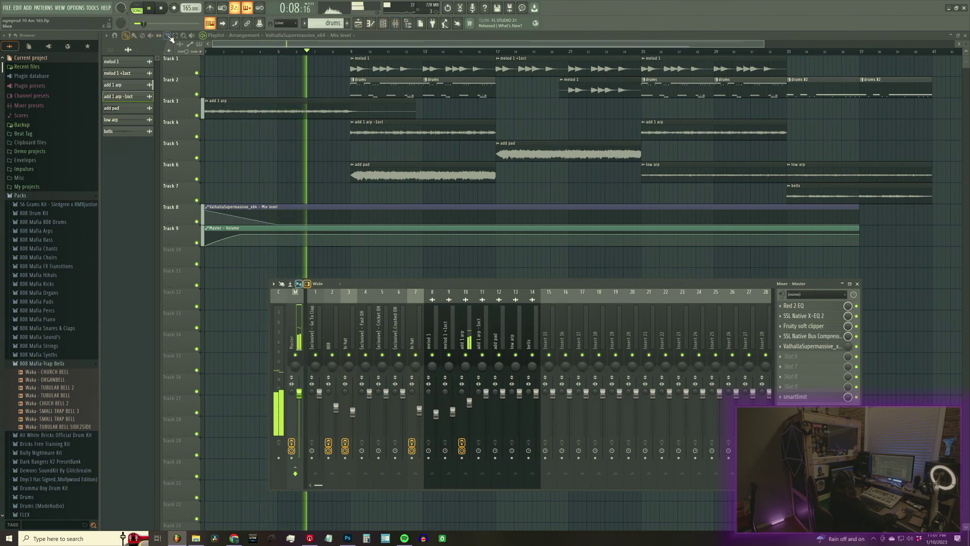
# Open Gross Beat on the add 1 arp mixer track and try time slot 6 while restarting playback
pyautogui.click(469, 334)
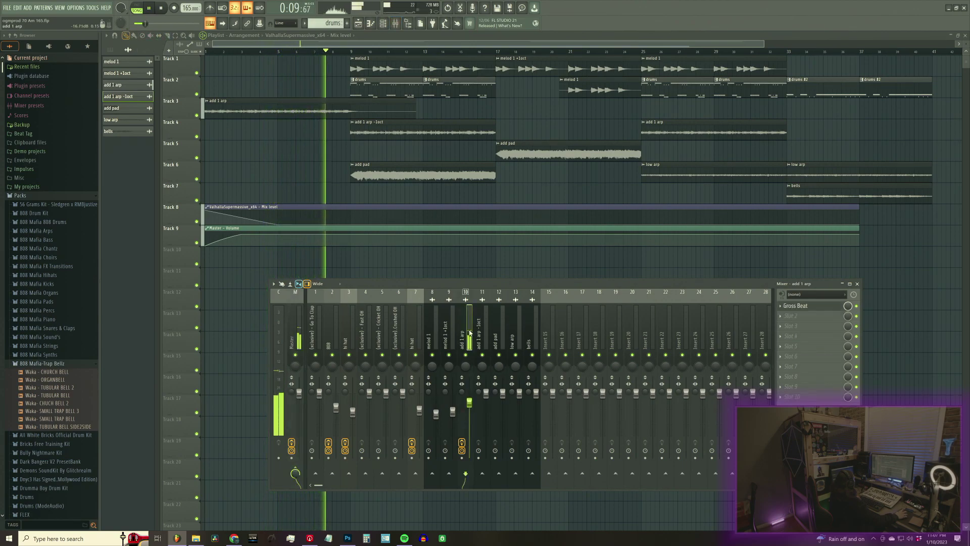
pyautogui.click(815, 308)
pyautogui.press('space')
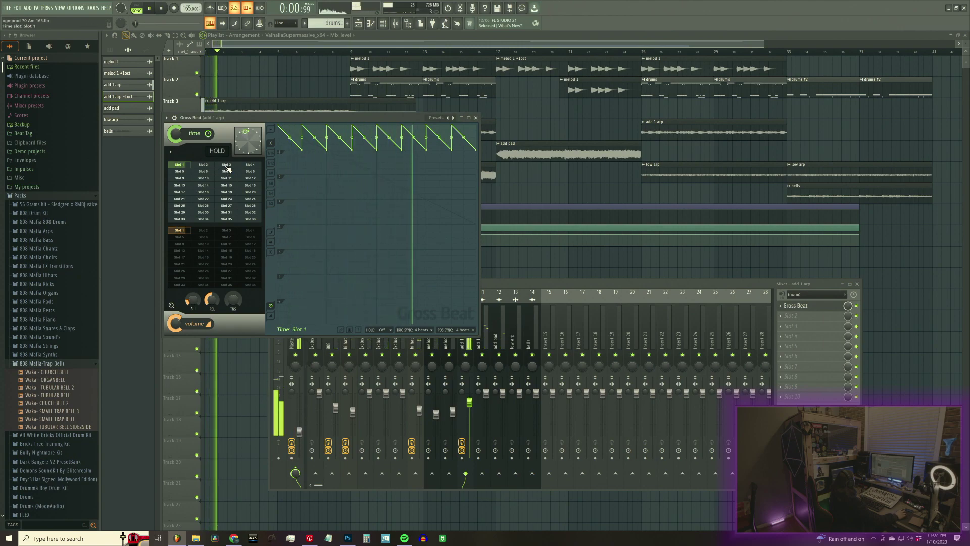
pyautogui.click(228, 166)
pyautogui.press('space')
pyautogui.click(226, 172)
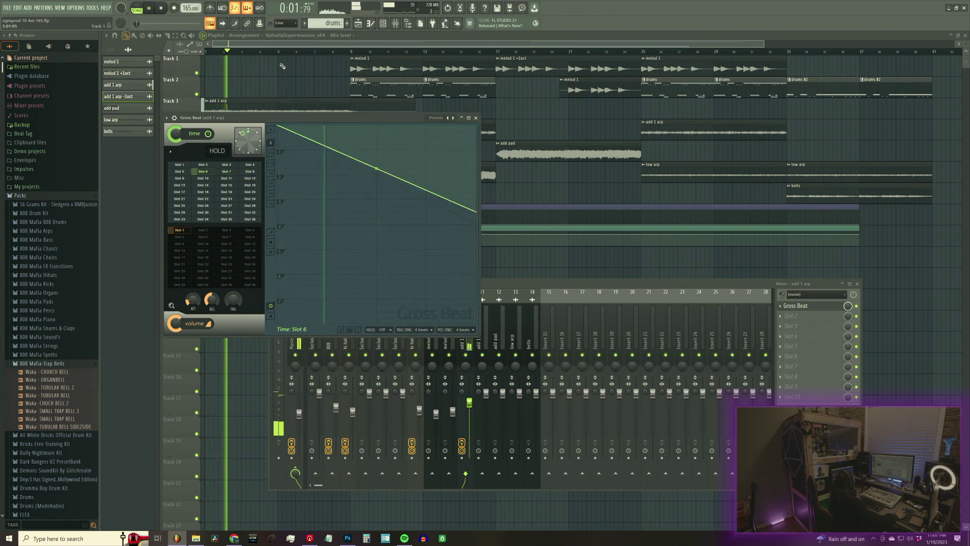
# Play the arrangement from bar 5 and from bar 9, and solo the add 1 arp track in the mixer
pyautogui.click(279, 53)
pyautogui.click(396, 24)
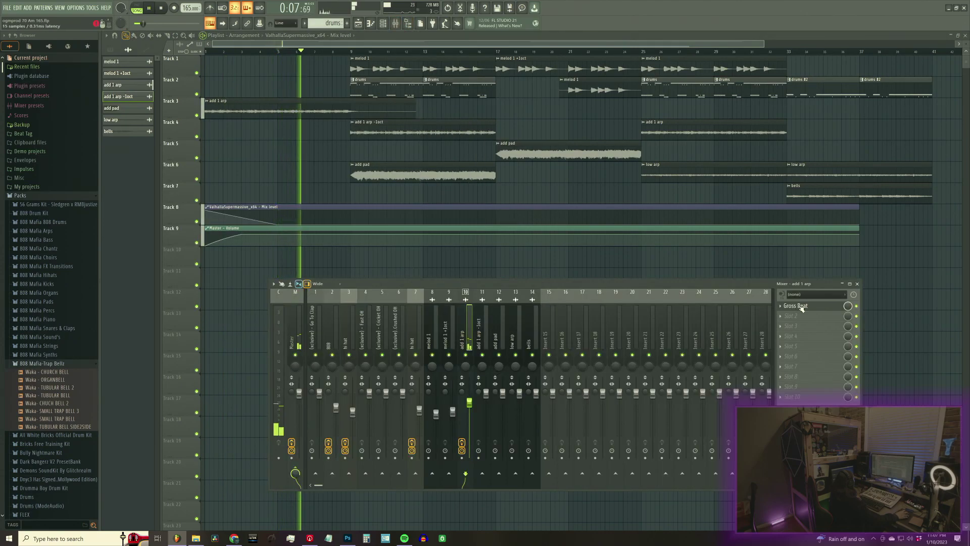
pyautogui.click(353, 53)
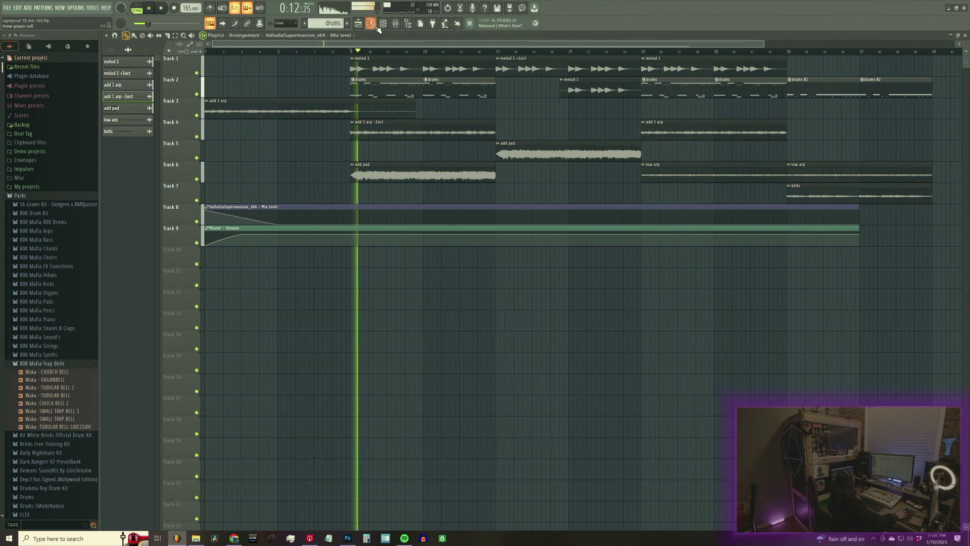
pyautogui.click(396, 23)
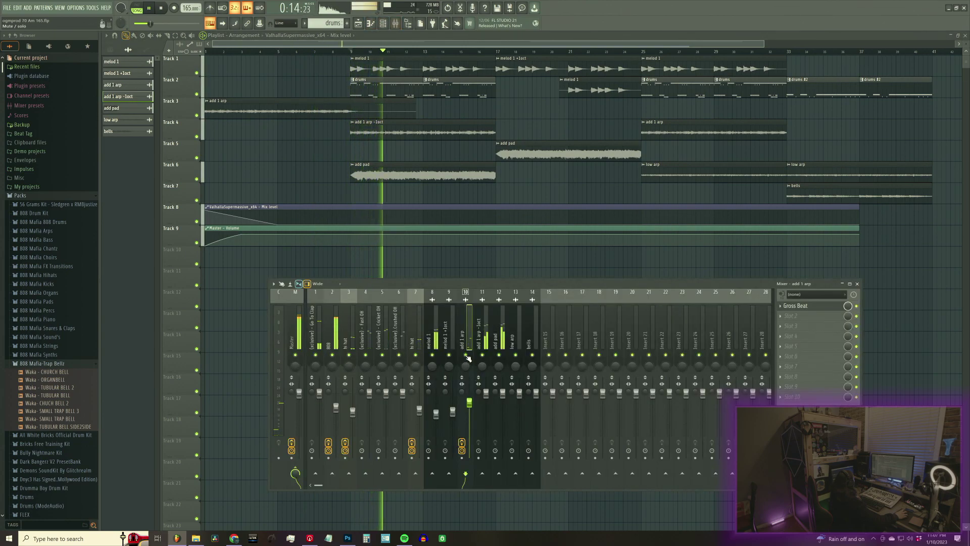
pyautogui.press('space')
pyautogui.press('space')
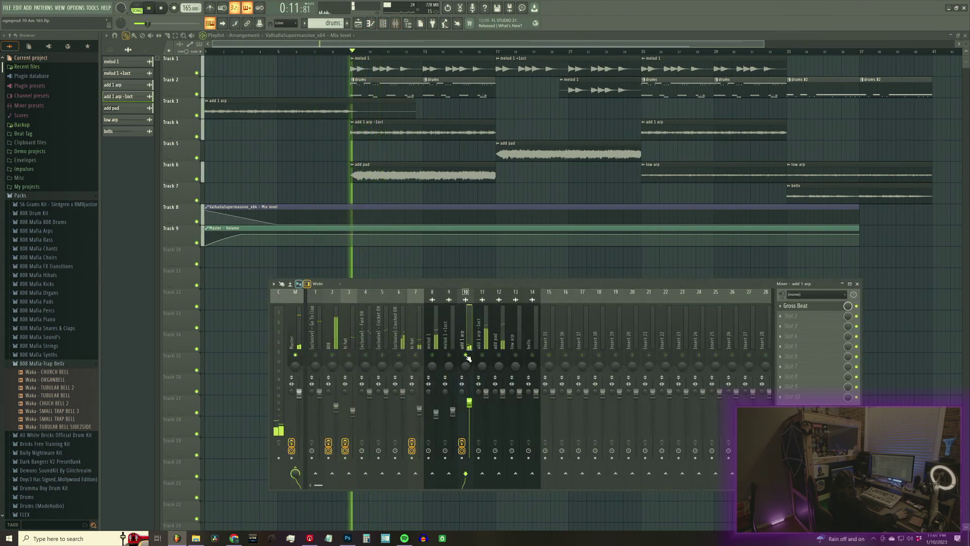
# Set Gross Beat on the soloed add 1 arp track to time slot 24, audition it, close the plugin and stop playback
pyautogui.click(823, 306)
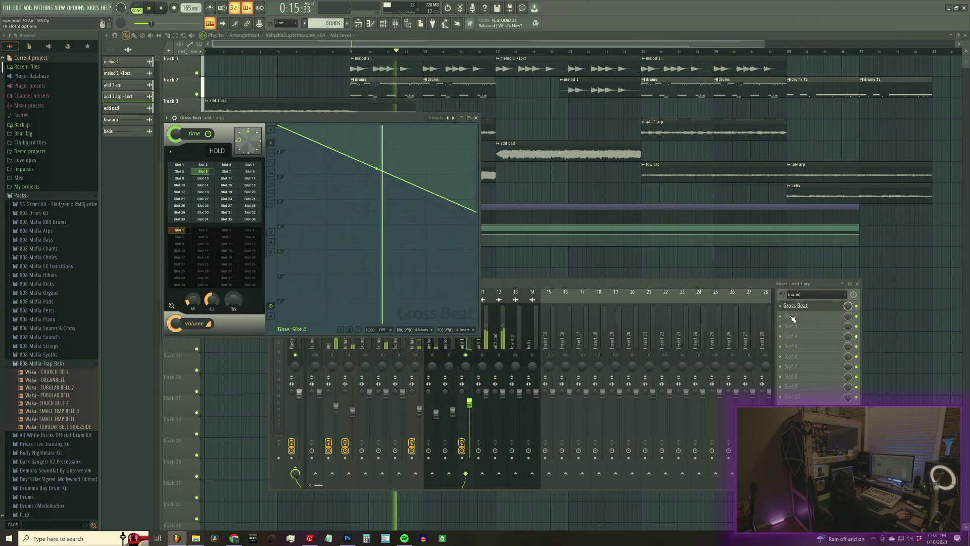
pyautogui.click(804, 307)
pyautogui.press('space')
pyautogui.press('space')
pyautogui.click(804, 307)
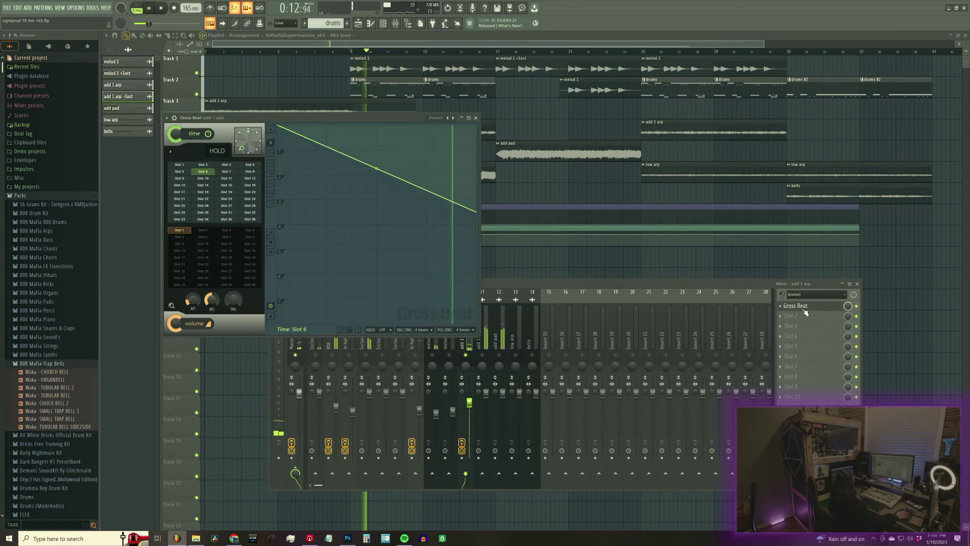
pyautogui.click(230, 179)
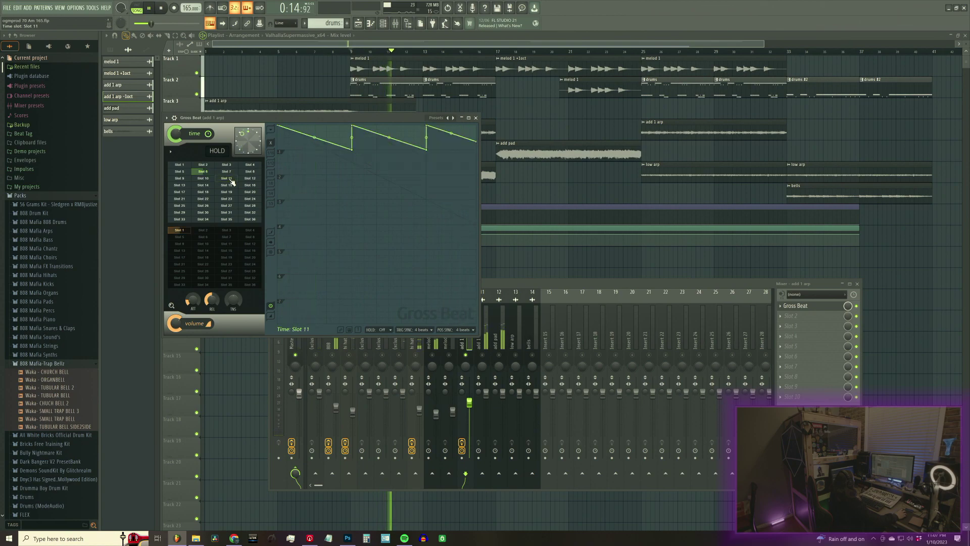
pyautogui.click(249, 199)
pyautogui.click(163, 8)
pyautogui.press('space')
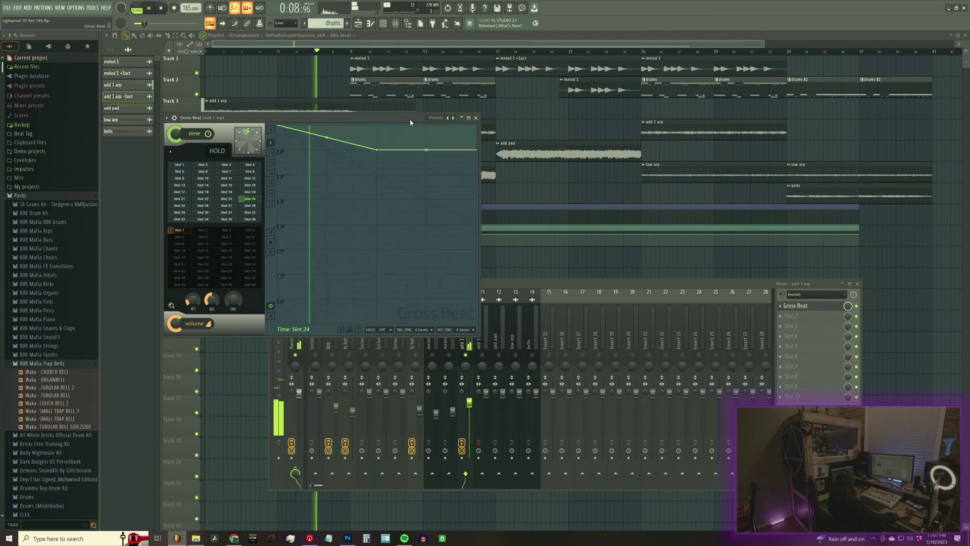
pyautogui.click(475, 118)
pyautogui.press('space')
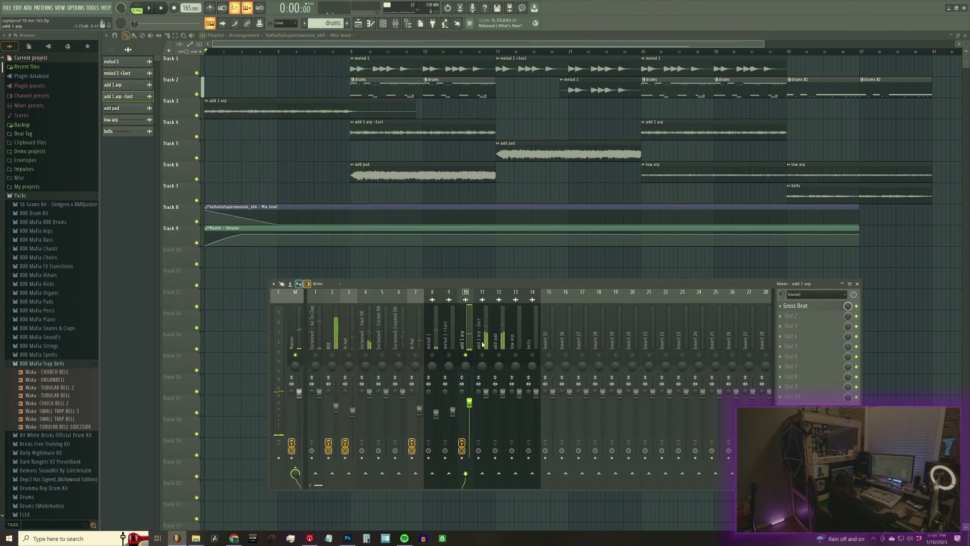
# Unsolo the add 1 arp track and create an automation clip for its Gross Beat mix level
pyautogui.rightClick(466, 355)
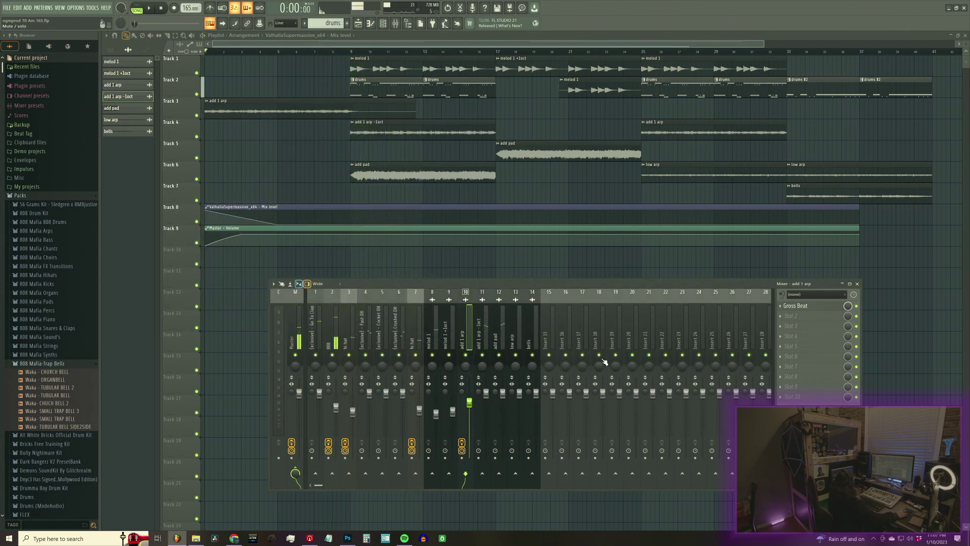
pyautogui.rightClick(851, 308)
pyautogui.click(881, 357)
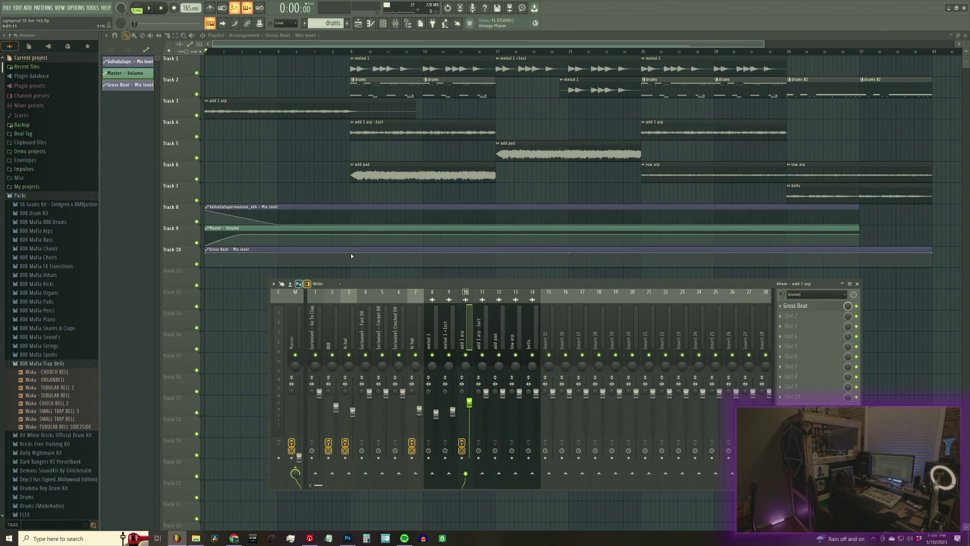
# Find the Triangle Riser FX sample in the browser during playback and place it on Track 7, ending at bar 9
pyautogui.press('space')
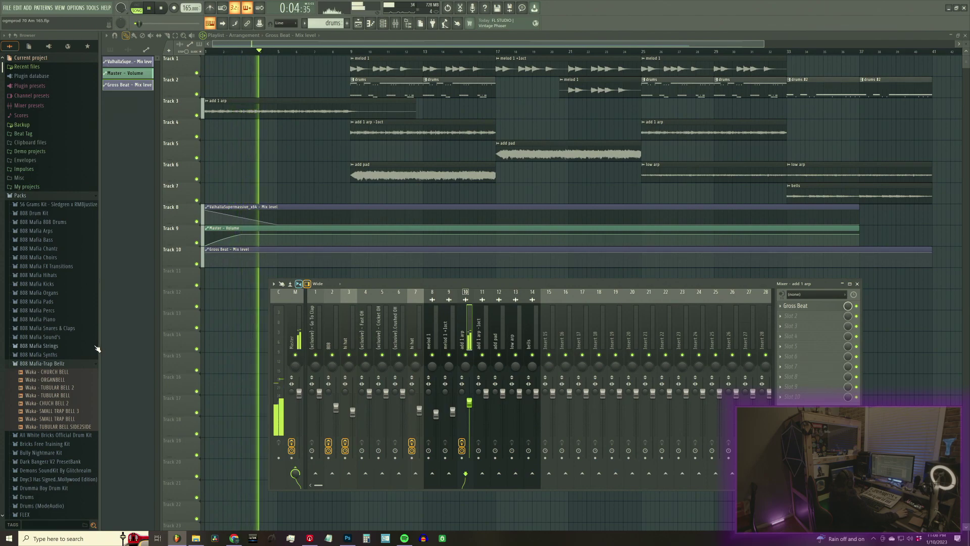
pyautogui.scroll(-15, 77, 365)
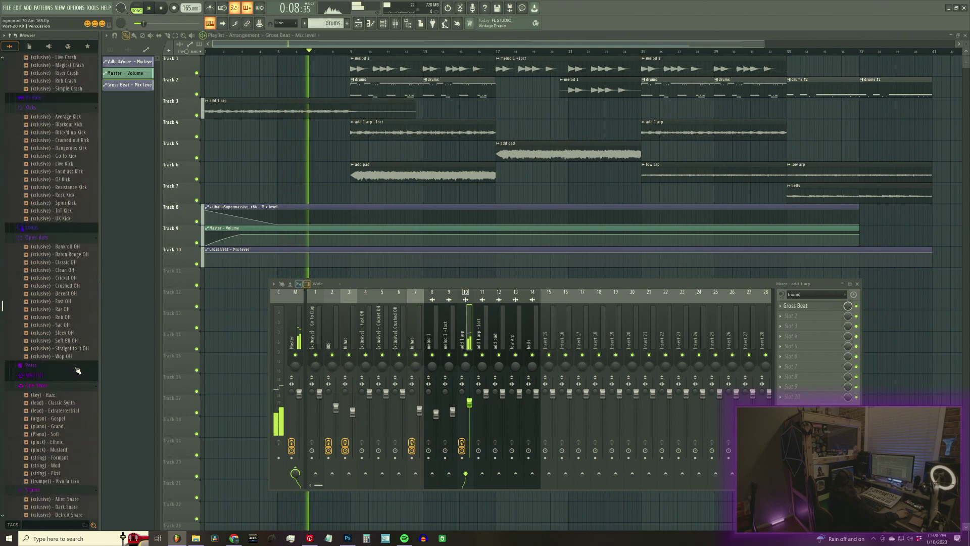
pyautogui.scroll(-10, 77, 354)
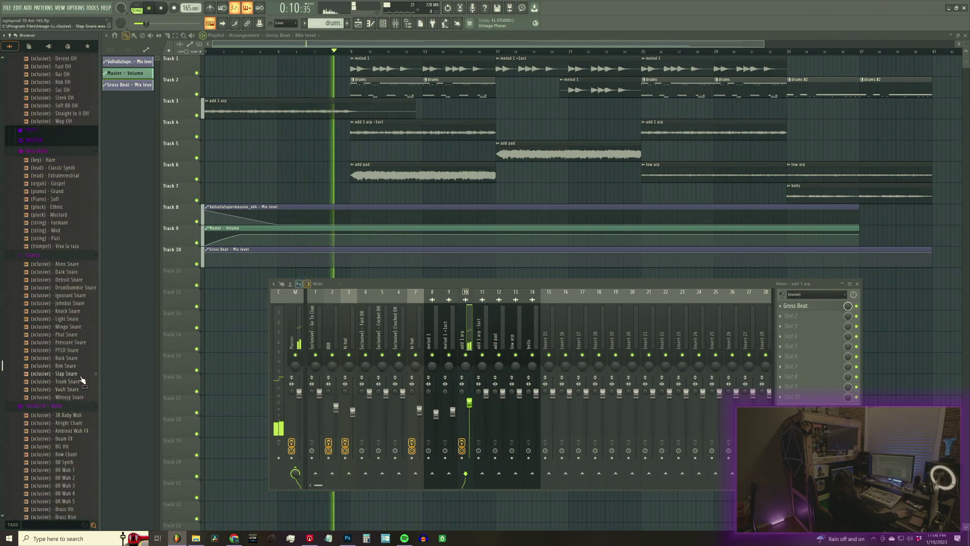
pyautogui.scroll(-14, 81, 387)
pyautogui.scroll(-6, 84, 380)
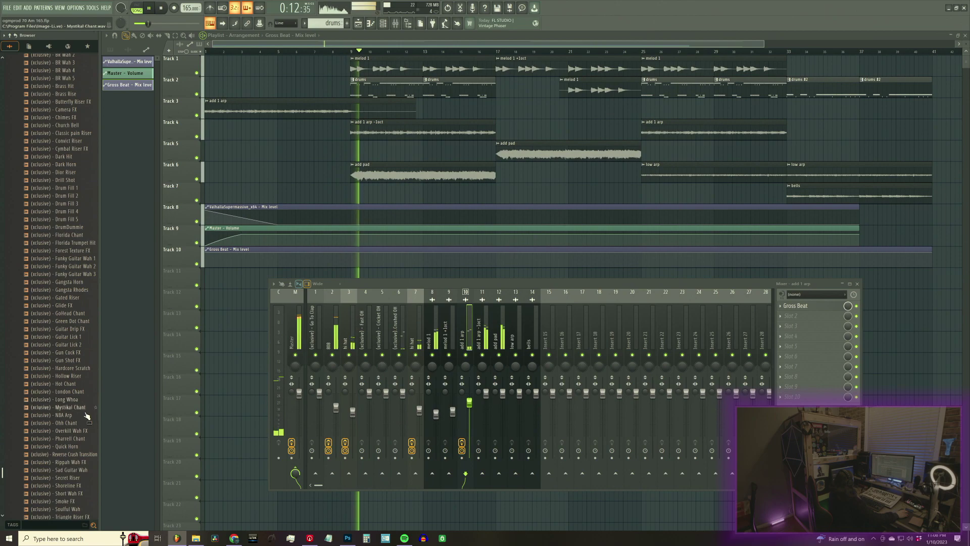
pyautogui.click(82, 471)
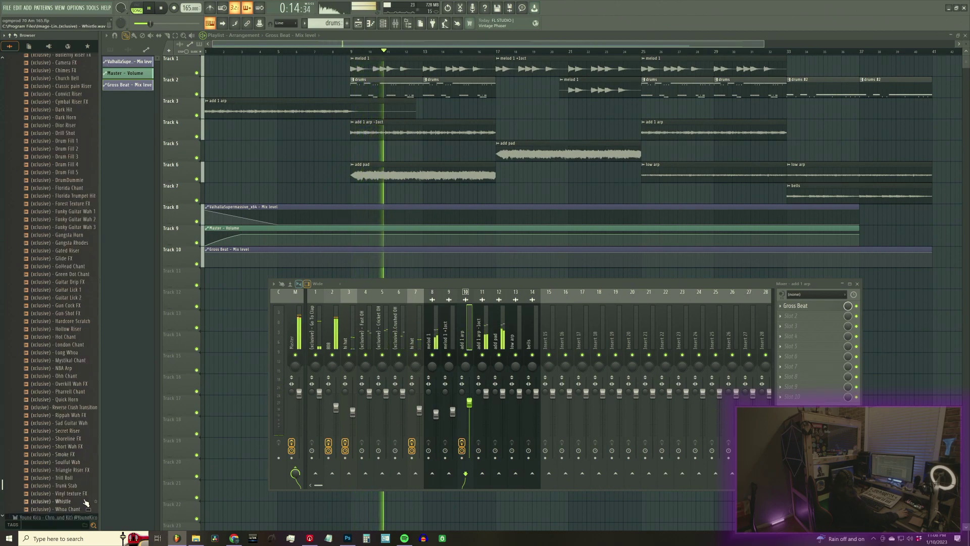
pyautogui.press('space')
pyautogui.click(89, 474)
pyautogui.moveTo(88, 474); pyautogui.dragTo(284, 200)
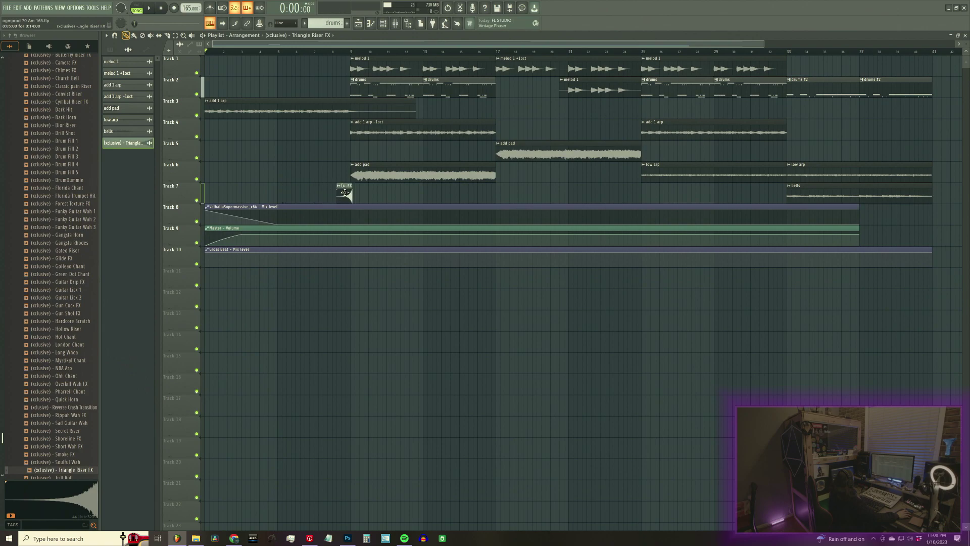
pyautogui.scroll(4, 367, 55)
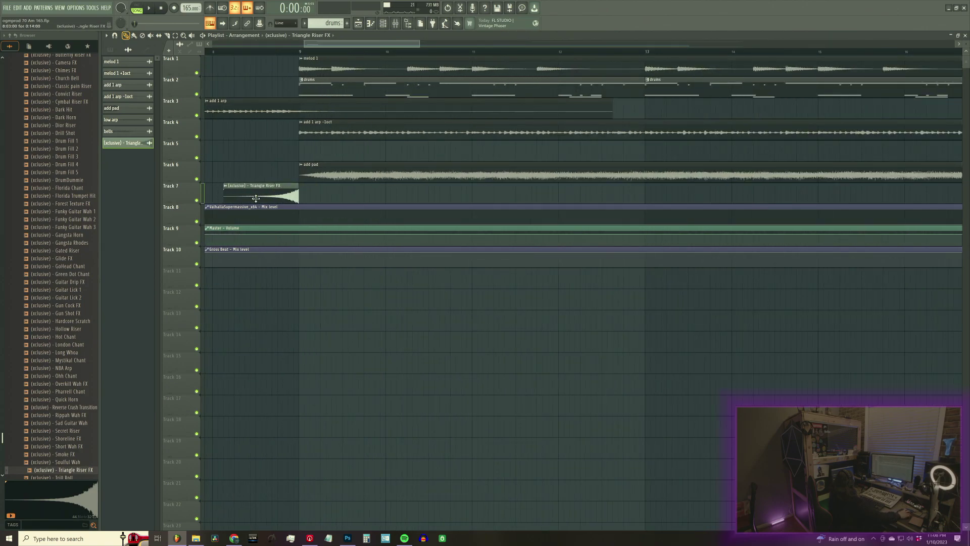
# Bring OGMPROD BEAT TAG 3 from the Beat Tag folder onto Track 13 at bar 9, with a short slice ending at bar 17
pyautogui.rightClick(198, 540)
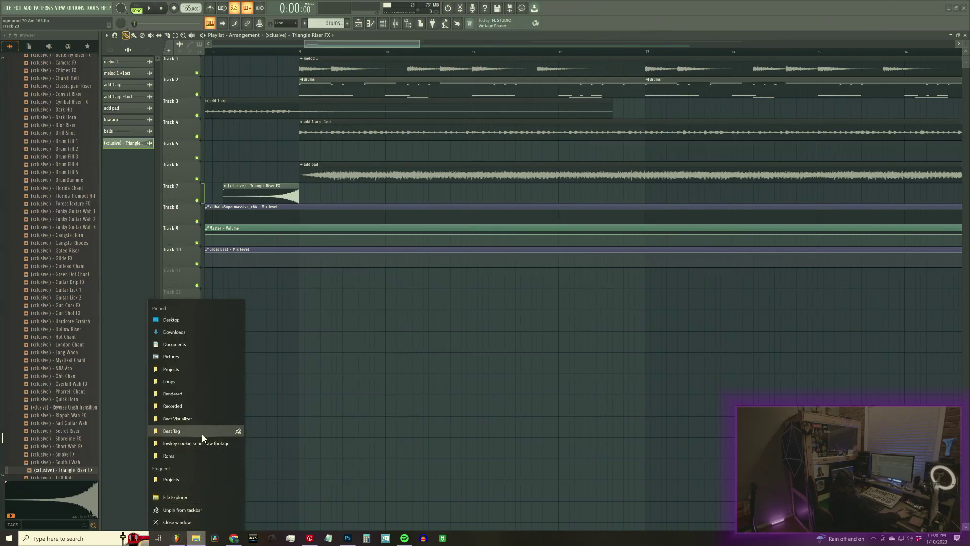
pyautogui.click(201, 440)
pyautogui.click(473, 246)
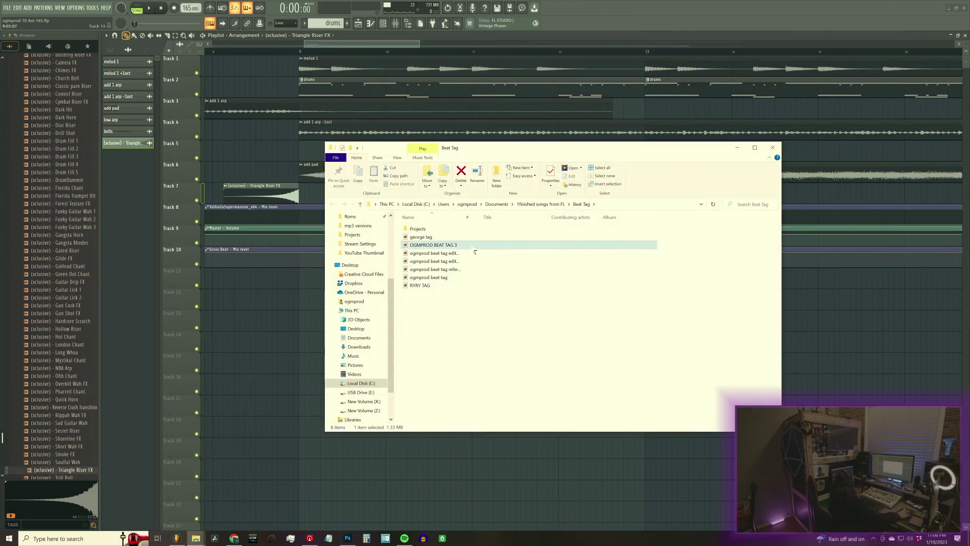
pyautogui.moveTo(295, 317); pyautogui.dragTo(298, 318)
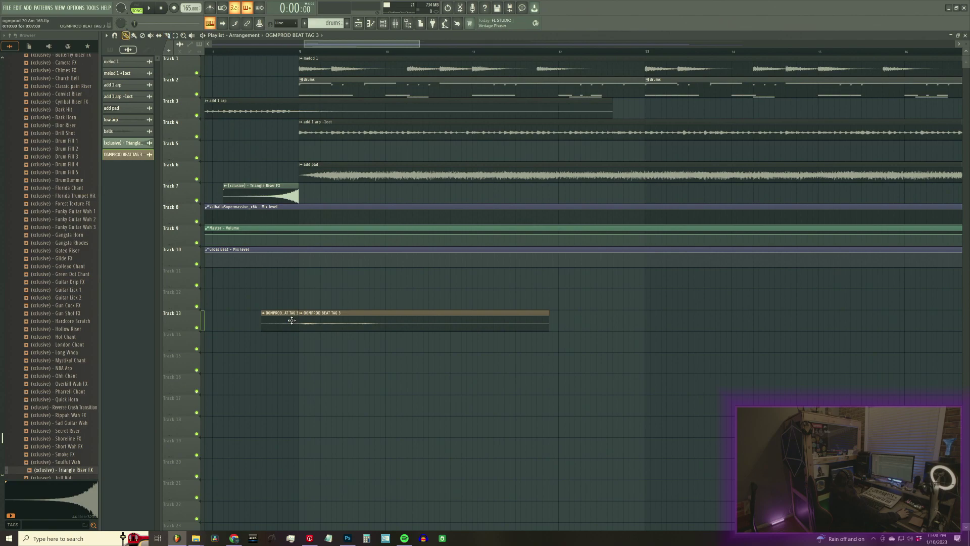
pyautogui.scroll(-3, 628, 57)
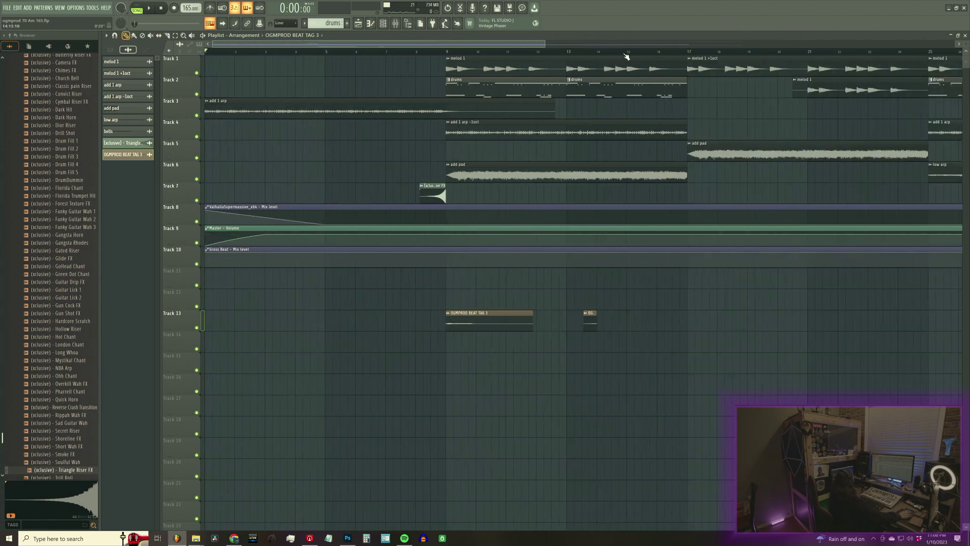
# Play the arrangement from the beginning and route the OGMPROD BEAT TAG 3 clip to mixer track 15
pyautogui.press('space')
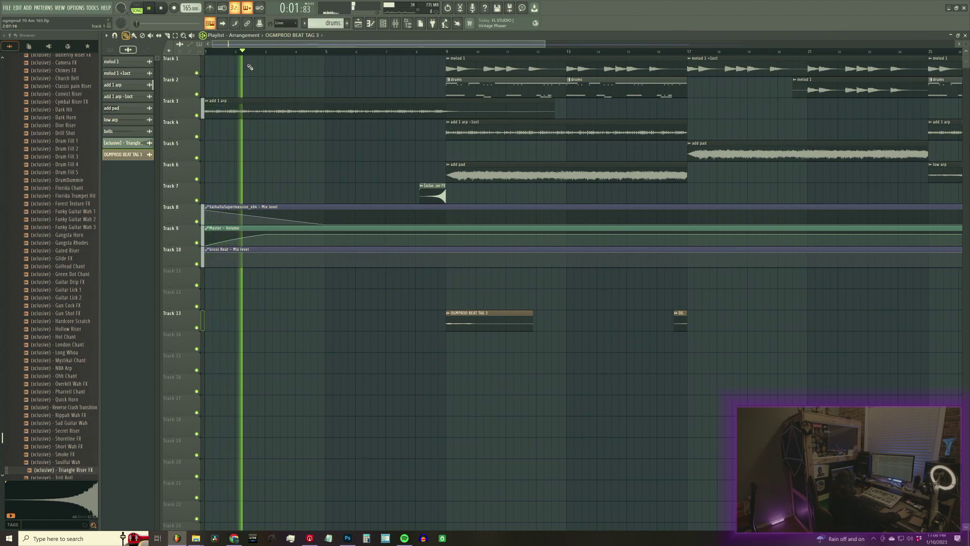
pyautogui.doubleClick(501, 325)
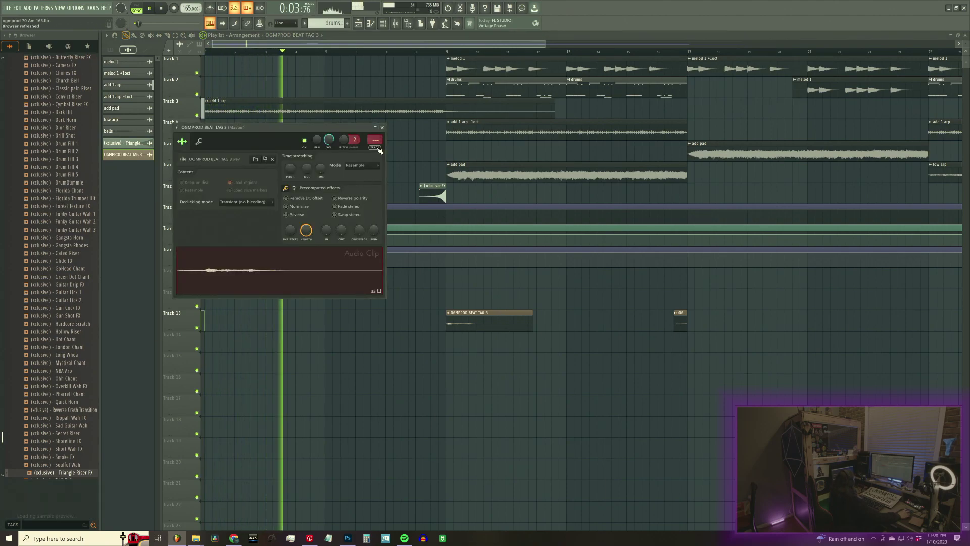
pyautogui.click(378, 148)
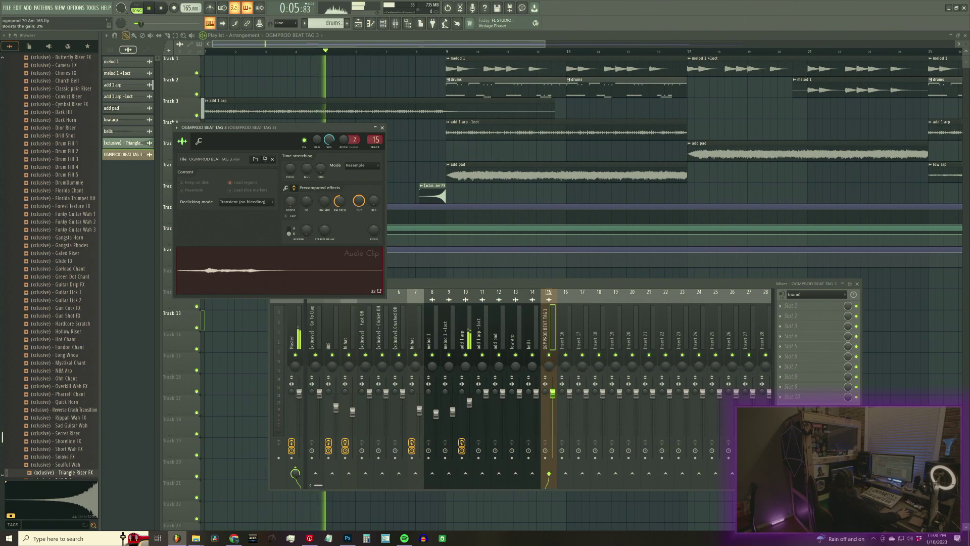
pyautogui.click(382, 127)
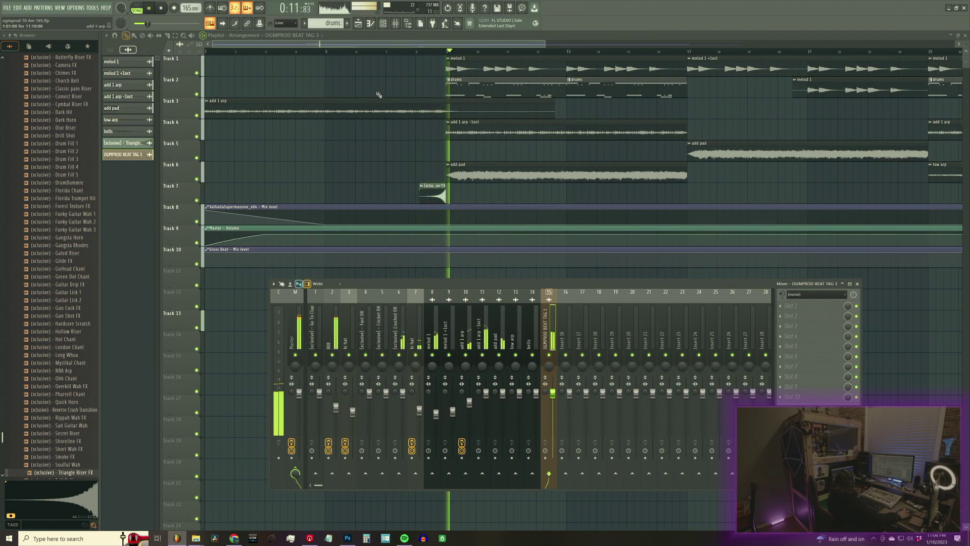
# Route the Triangle Riser FX clip to mixer track 16 and close its channel settings
pyautogui.doubleClick(434, 190)
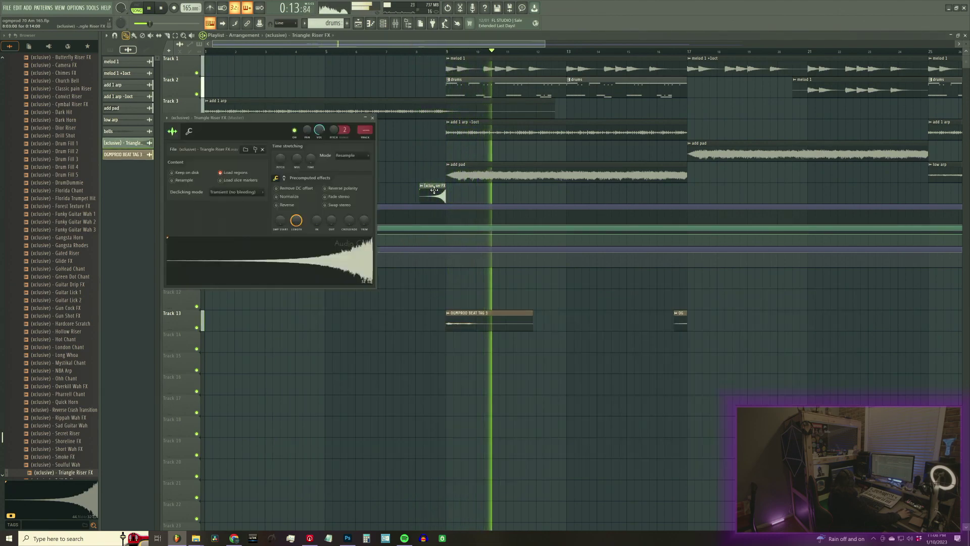
pyautogui.click(366, 130)
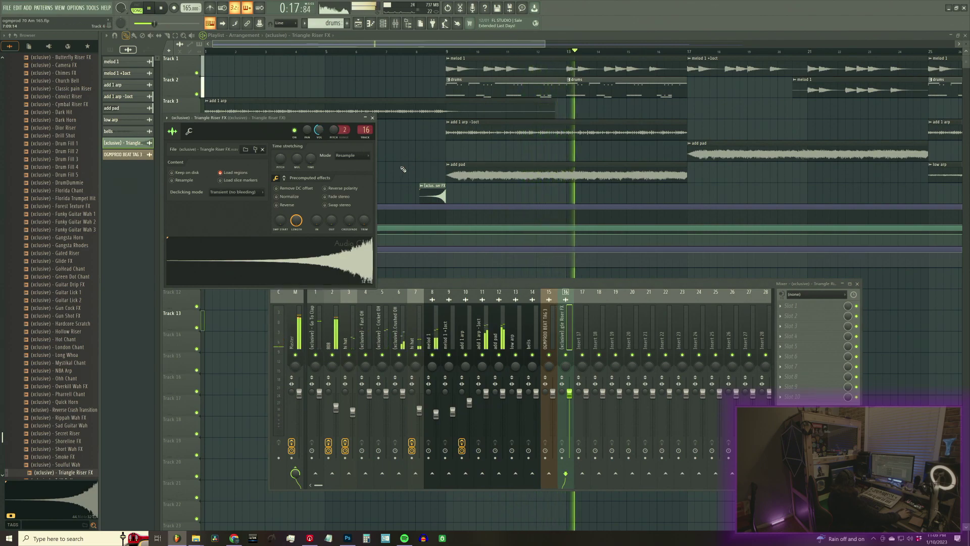
pyautogui.click(372, 117)
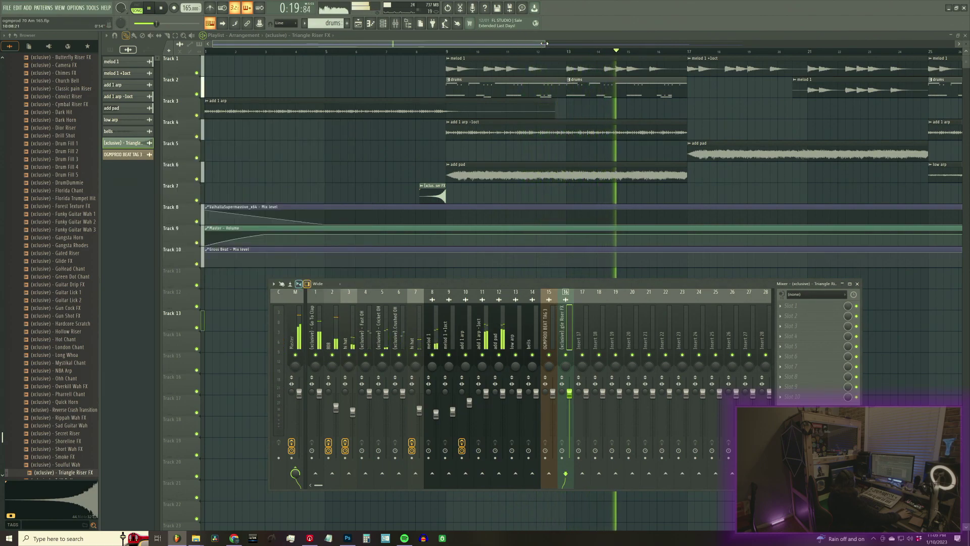
# Play from just before bar 17, try removing the melod 1 +1oct clip, and undo its deletion
pyautogui.moveTo(543, 46); pyautogui.dragTo(596, 46)
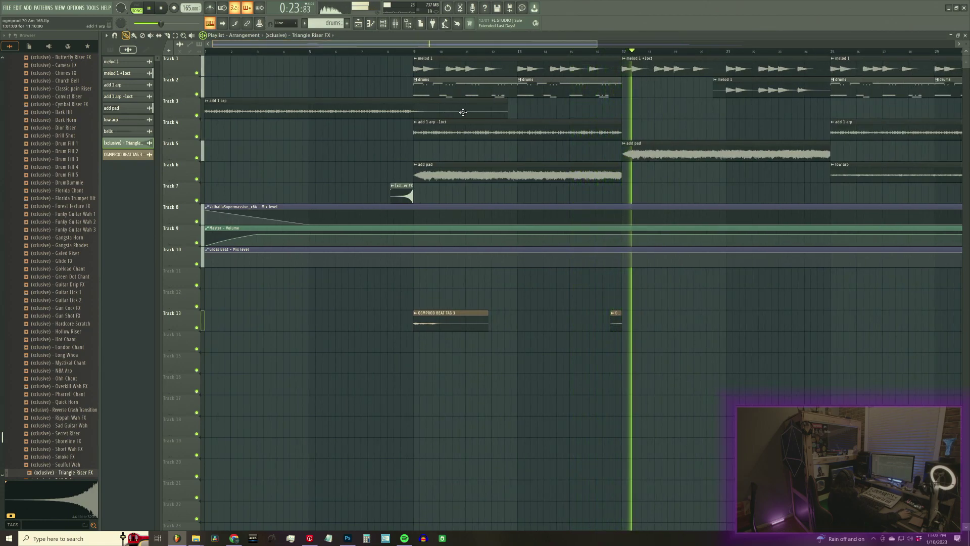
pyautogui.click(615, 51)
pyautogui.press('space')
pyautogui.rightClick(671, 65)
pyautogui.press('space')
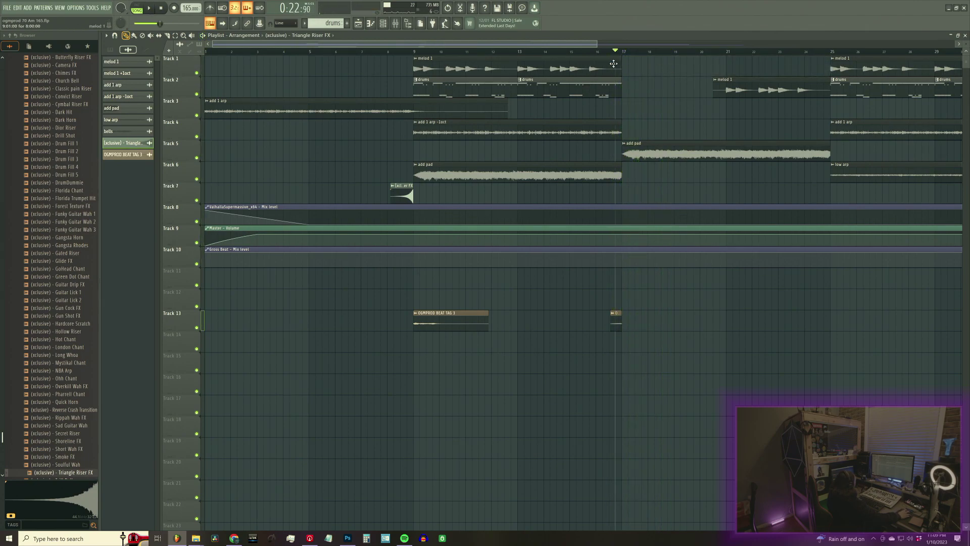
pyautogui.hotkey('ctrl', 'z')
# Solo Track 1, play it from bar 17, and select the melod 1 +1oct track in the mixer
pyautogui.moveTo(594, 46); pyautogui.dragTo(728, 48)
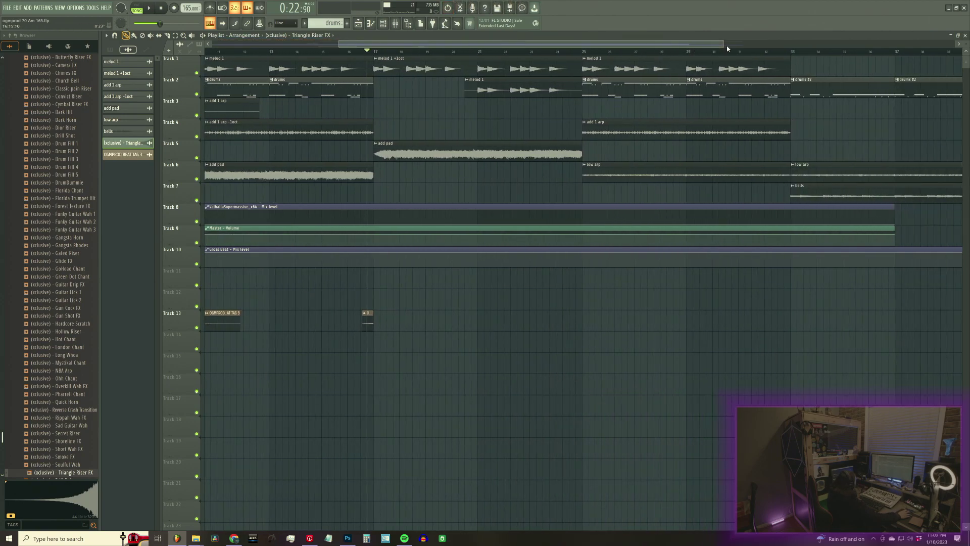
pyautogui.click(387, 52)
pyautogui.press('space')
pyautogui.press('F9')
pyautogui.press('space')
pyautogui.press('F9')
pyautogui.press('space')
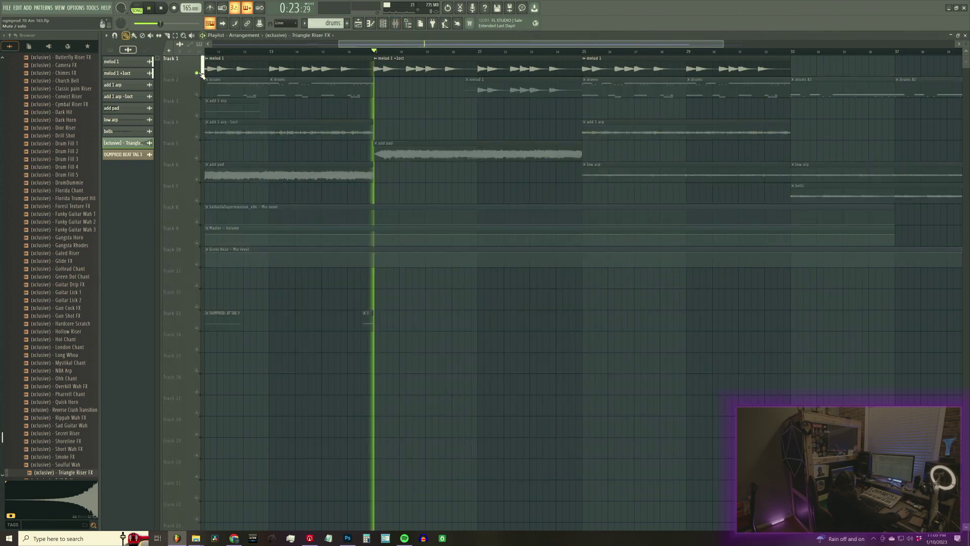
pyautogui.click(397, 24)
pyautogui.click(458, 346)
pyautogui.press('space')
pyautogui.press('space')
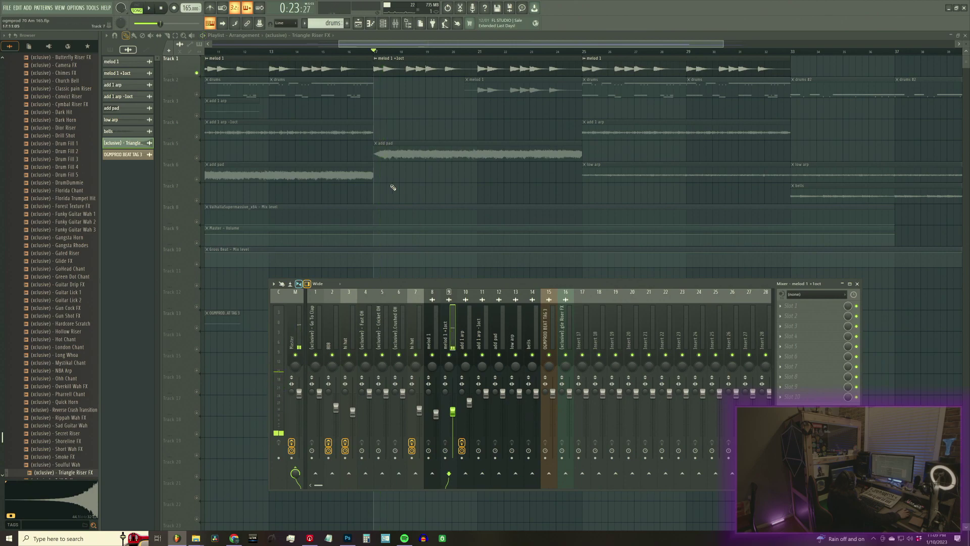
# Set the melod 1 +1oct clip's pitch shift to -1200 cents, audition it and close its settings
pyautogui.doubleClick(381, 57)
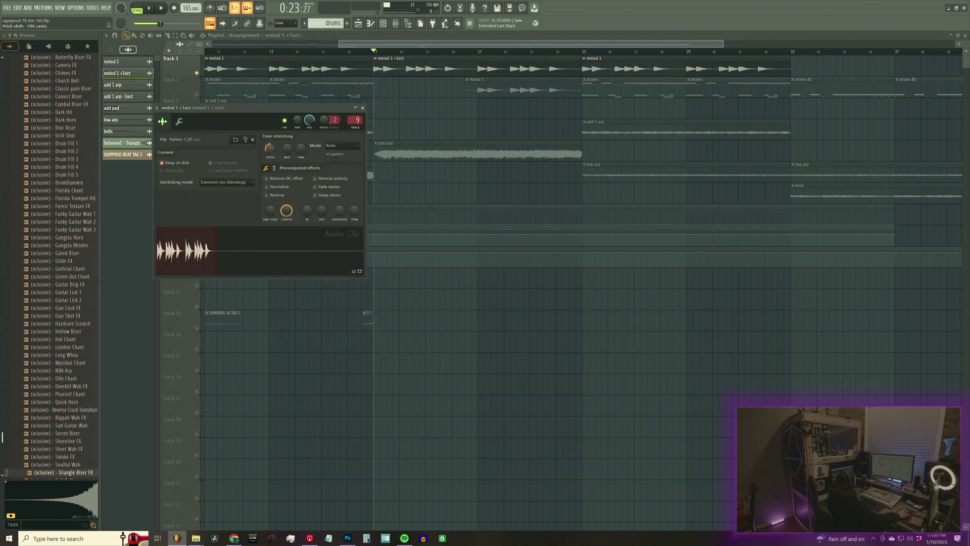
pyautogui.press('space')
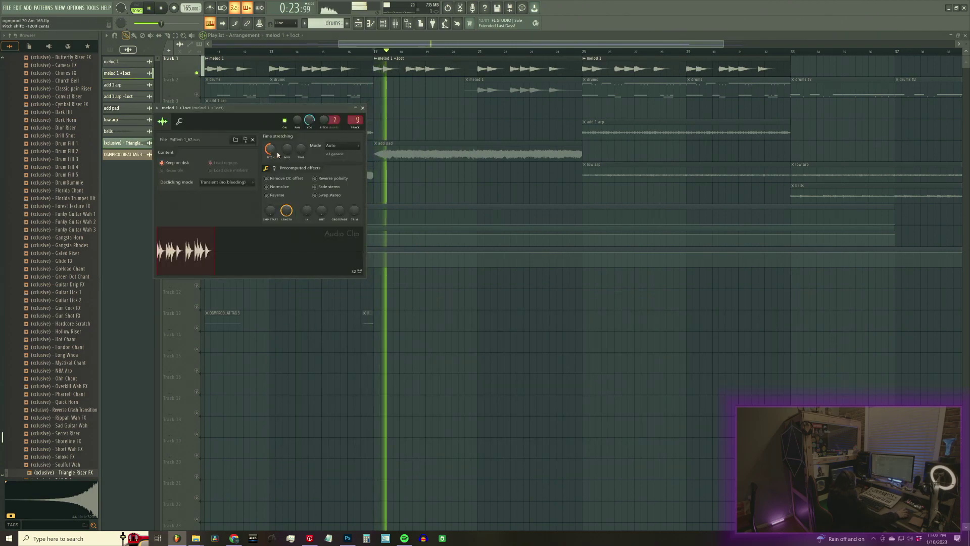
pyautogui.click(363, 108)
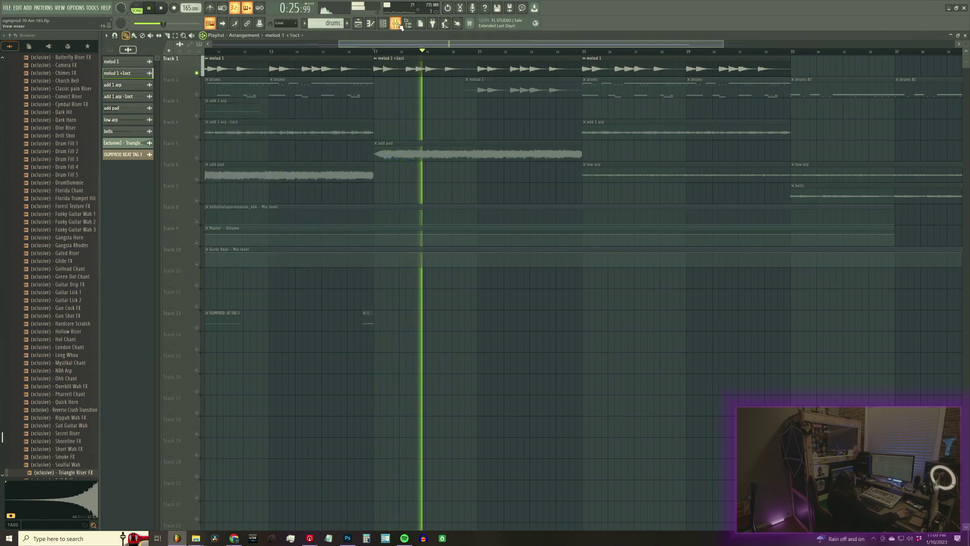
# Rename the melod 1 +1oct mixer track to "melod 1 -1oct"
pyautogui.press('F9')
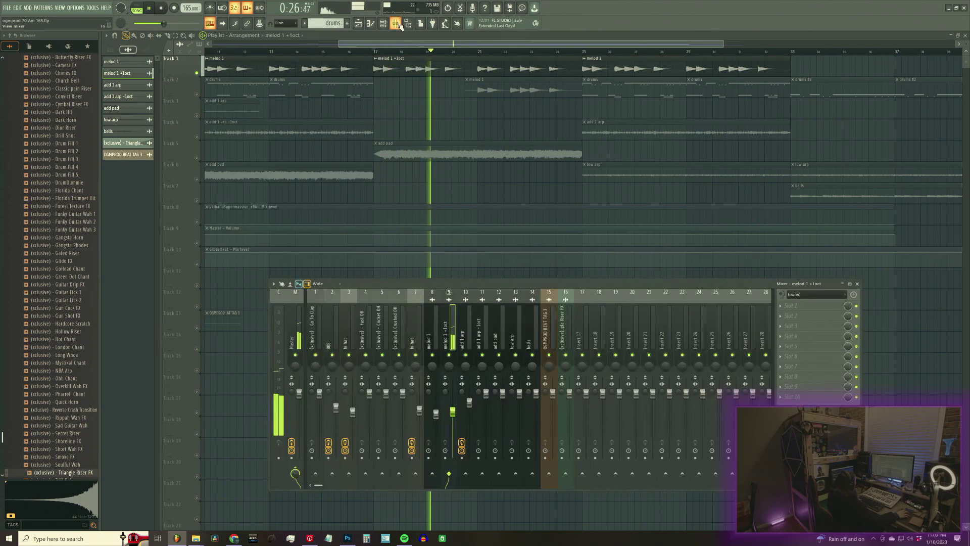
pyautogui.doubleClick(458, 342)
pyautogui.press('Left')
pyautogui.press('Left')
pyautogui.press('Left')
pyautogui.press('Left')
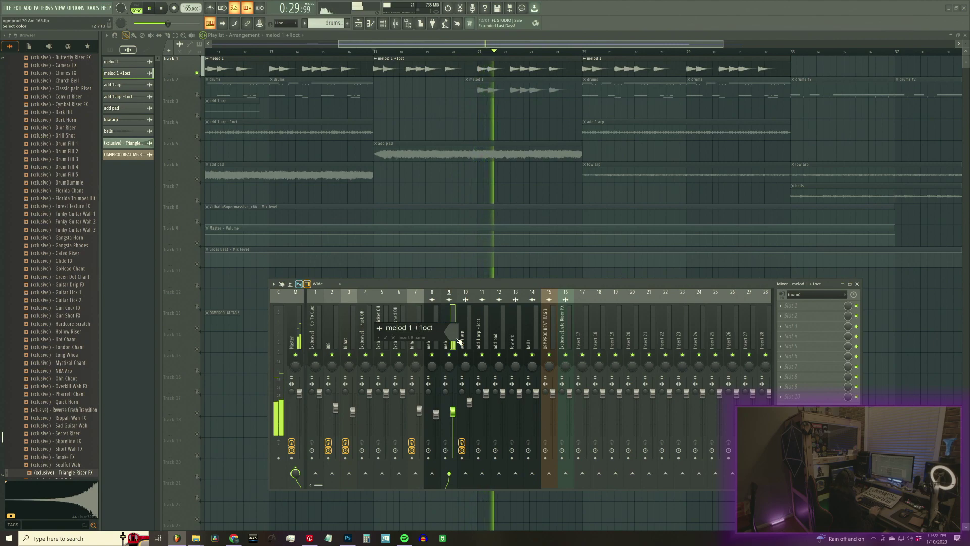
pyautogui.press('BackSpace')
pyautogui.write('-')
pyautogui.press('Return')
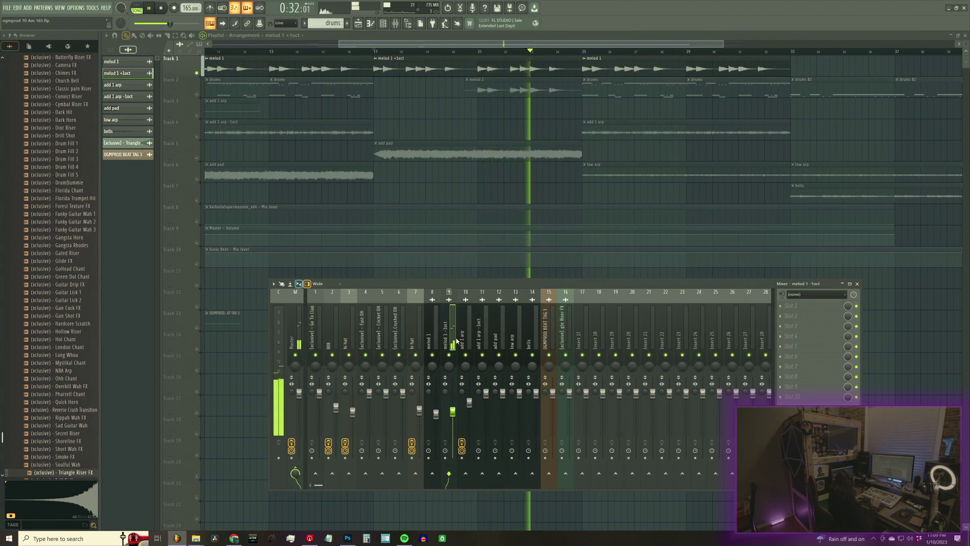
# Unsolo Track 1, play the full arrangement from bar 9 with the mixer open, and stop playback
pyautogui.press('space')
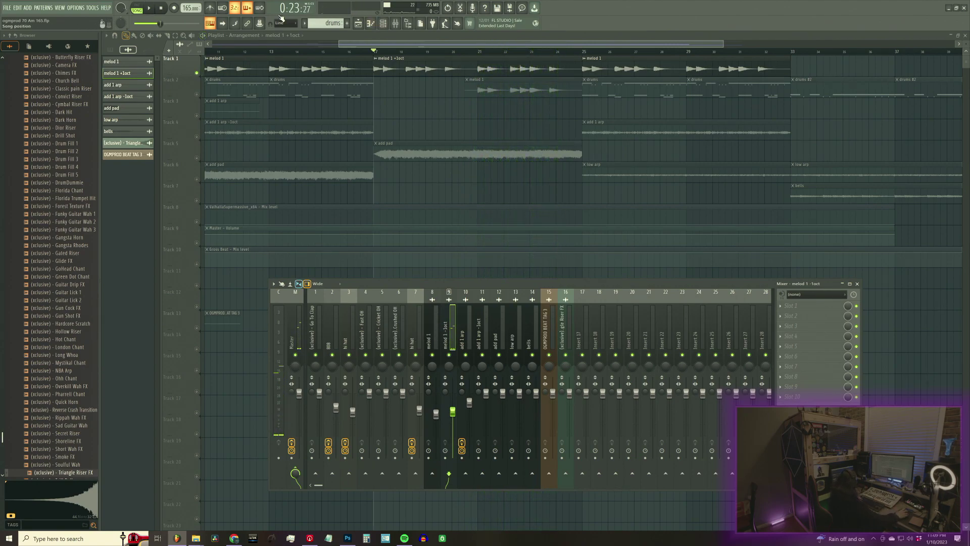
pyautogui.click(192, 74)
pyautogui.hscroll(-4, 385, 50)
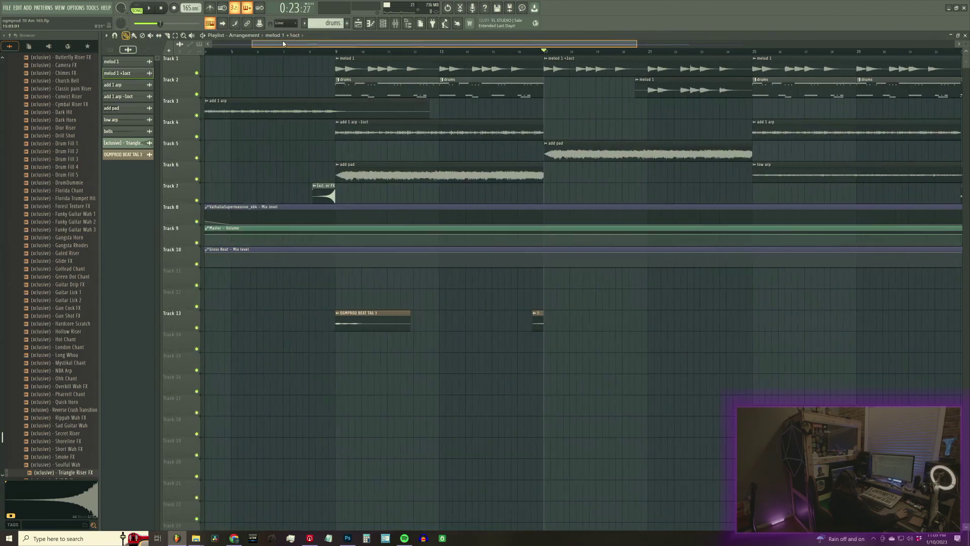
pyautogui.click(371, 52)
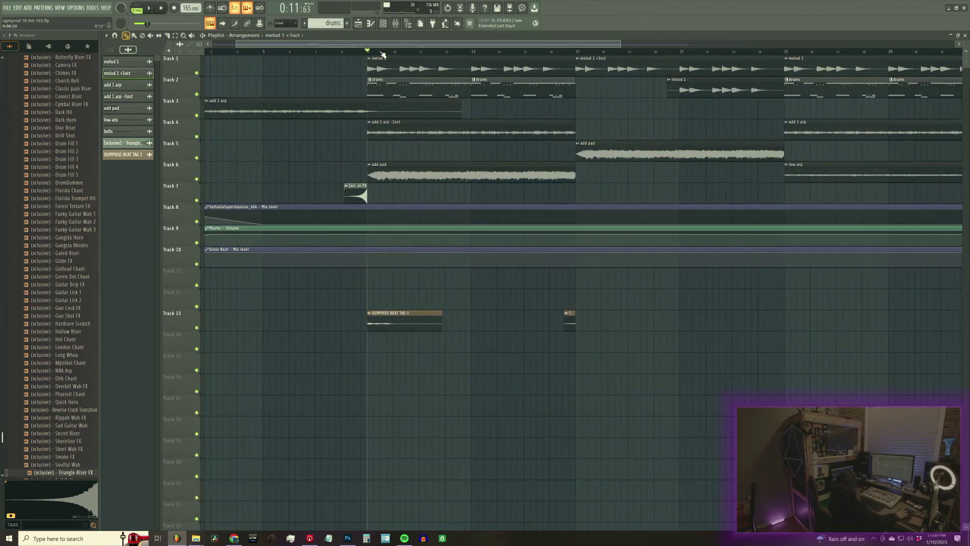
pyautogui.press('space')
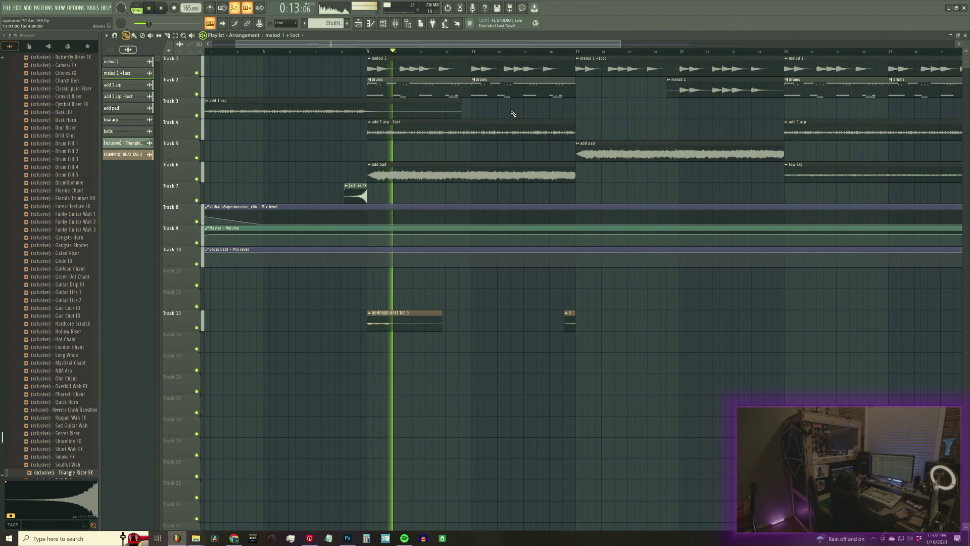
pyautogui.press('F9')
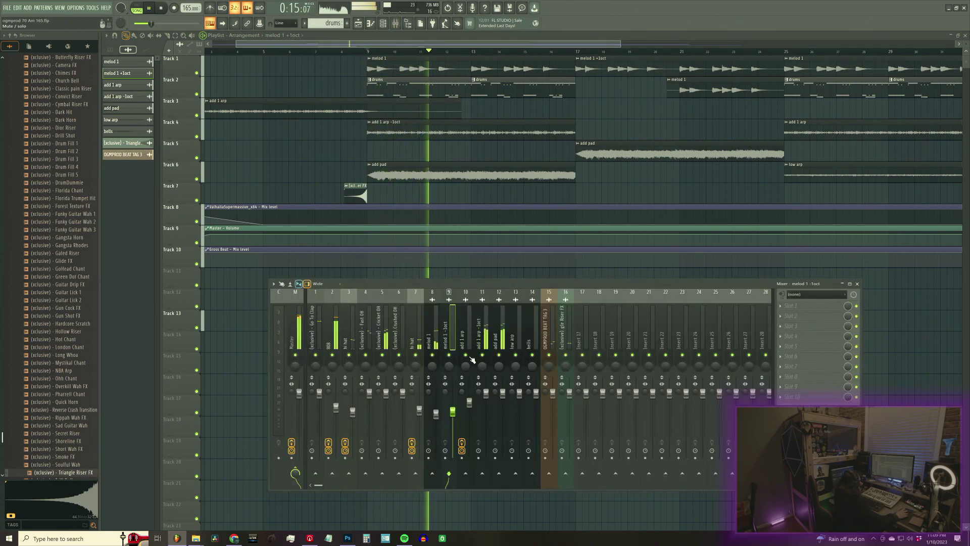
pyautogui.press('space')
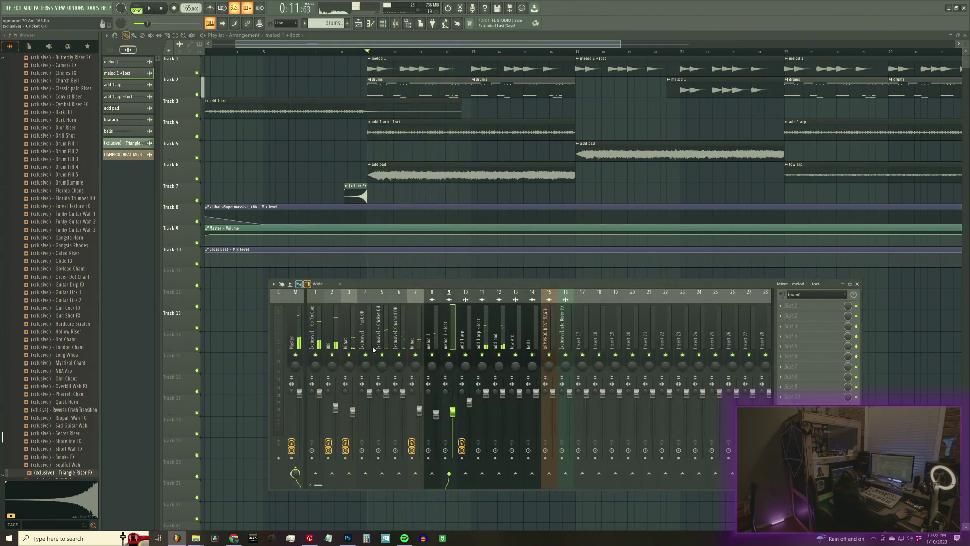
# Rename mixer track 3 to "hi hat 2" and colour it pink
pyautogui.click(351, 343)
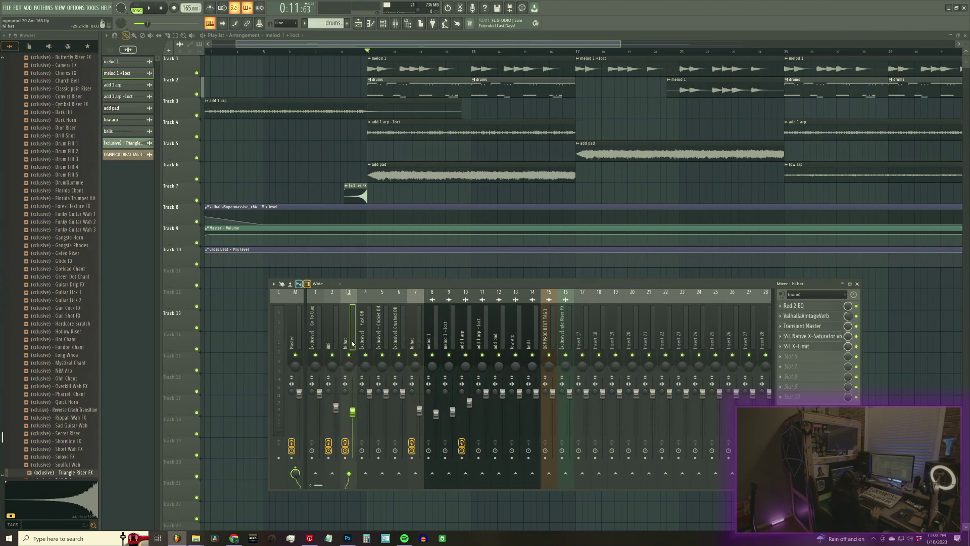
pyautogui.doubleClick(352, 343)
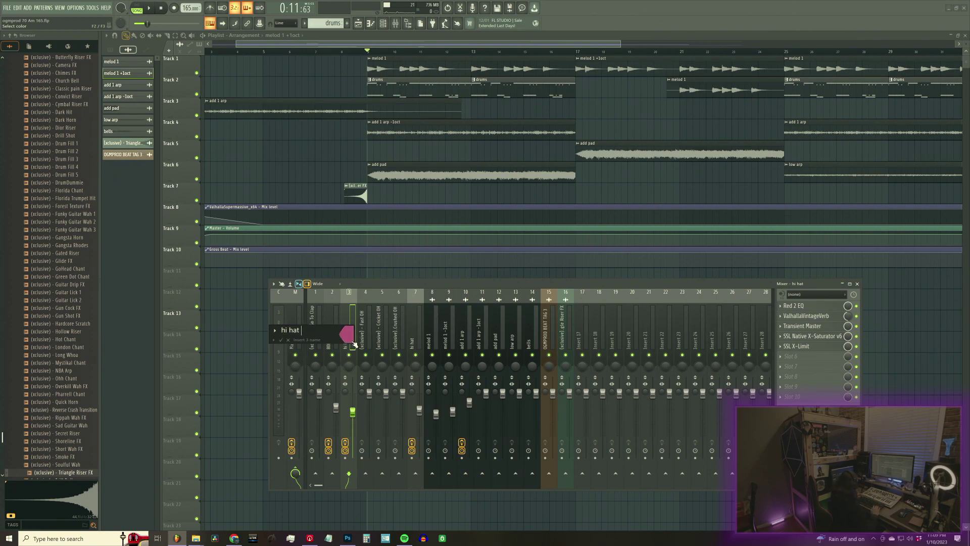
pyautogui.write('2')
pyautogui.press('Return')
pyautogui.press('Right')
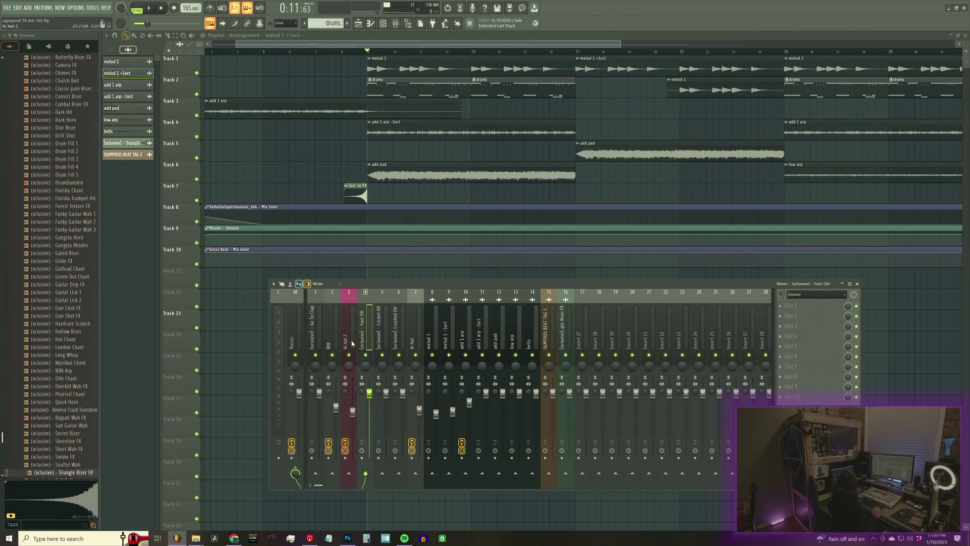
# Audition the beat from bar 9 and load a saved sauce clap track state onto the Go To Clap mixer track
pyautogui.press('space')
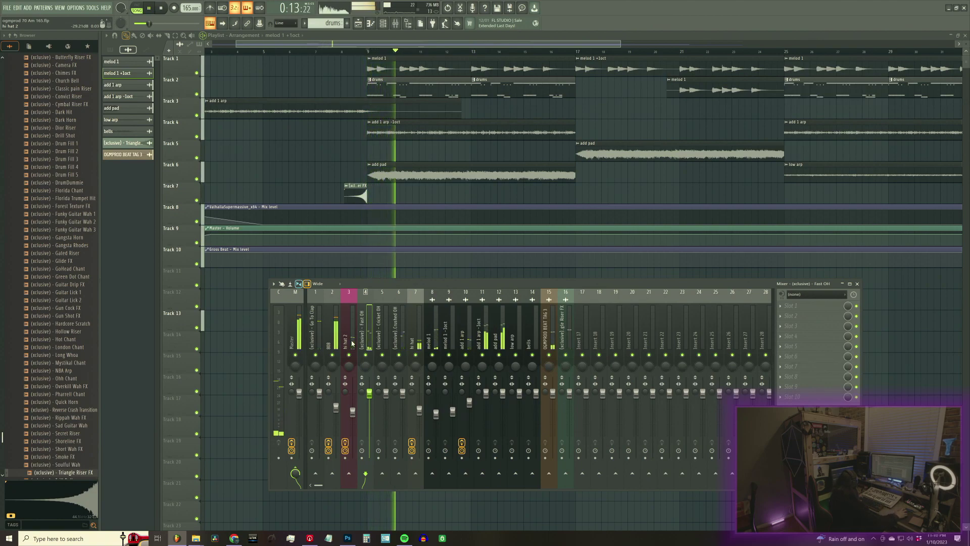
pyautogui.press('space')
pyautogui.press('space')
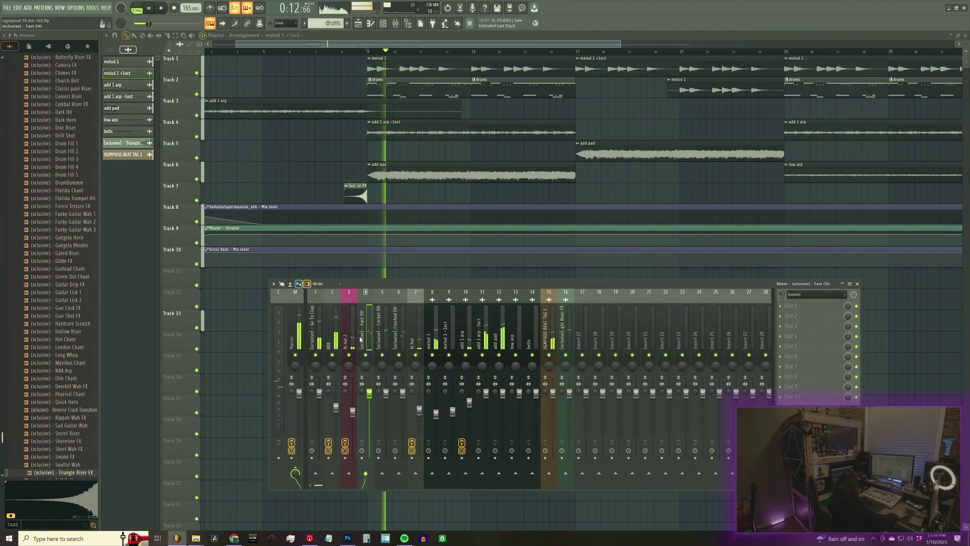
pyautogui.press('space')
pyautogui.rightClick(322, 349)
pyautogui.moveTo(364, 331)
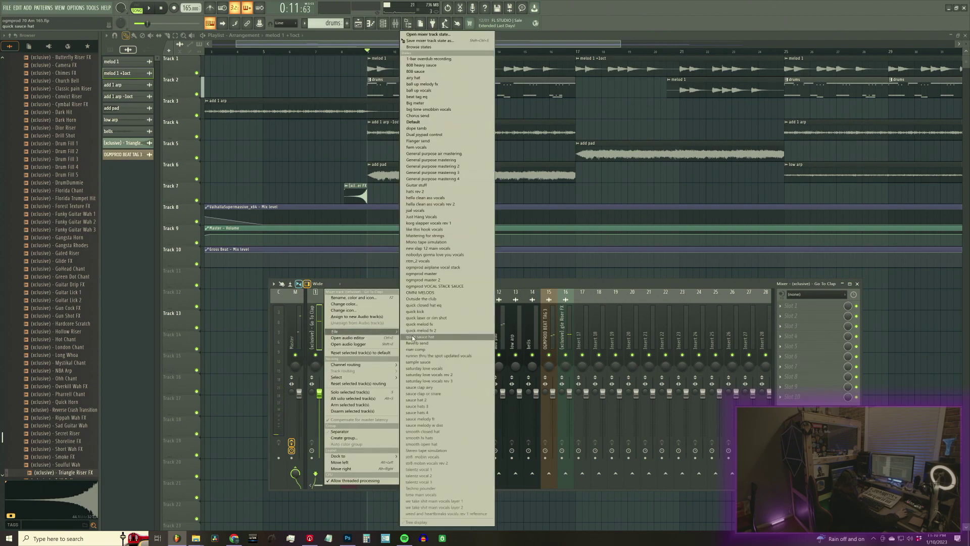
pyautogui.click(446, 389)
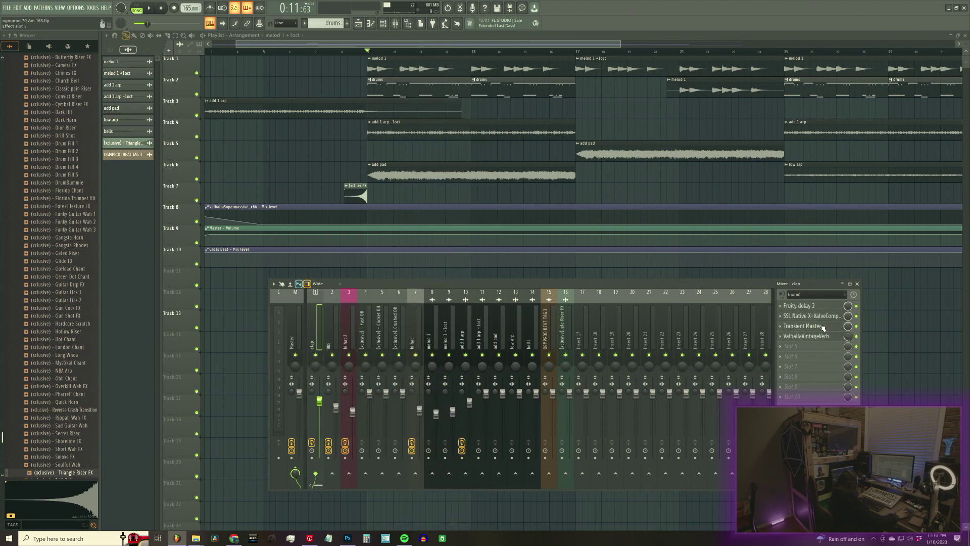
# Check the clap track's ValhallaVintageVerb settings, then set its mix level to about 8% while auditioning the beat from bar 9
pyautogui.click(834, 337)
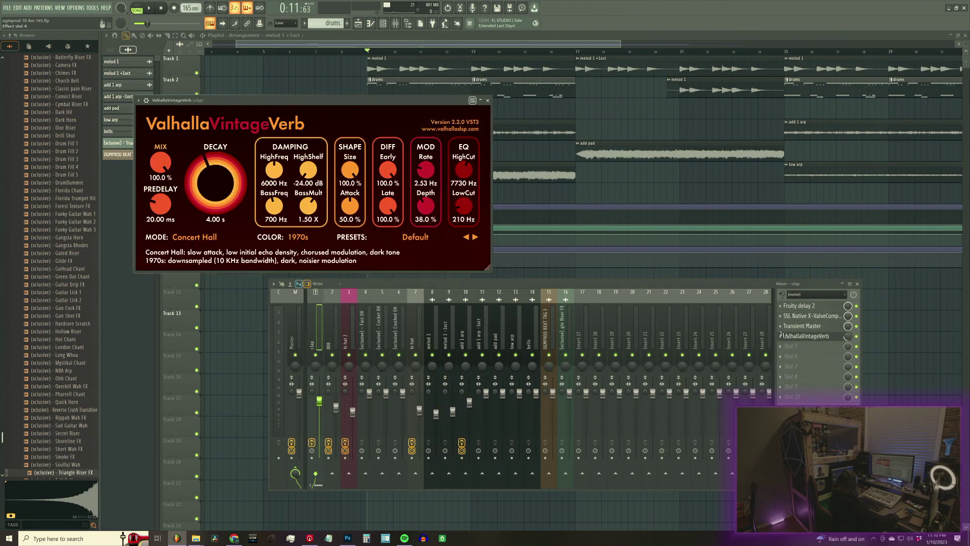
pyautogui.click(488, 101)
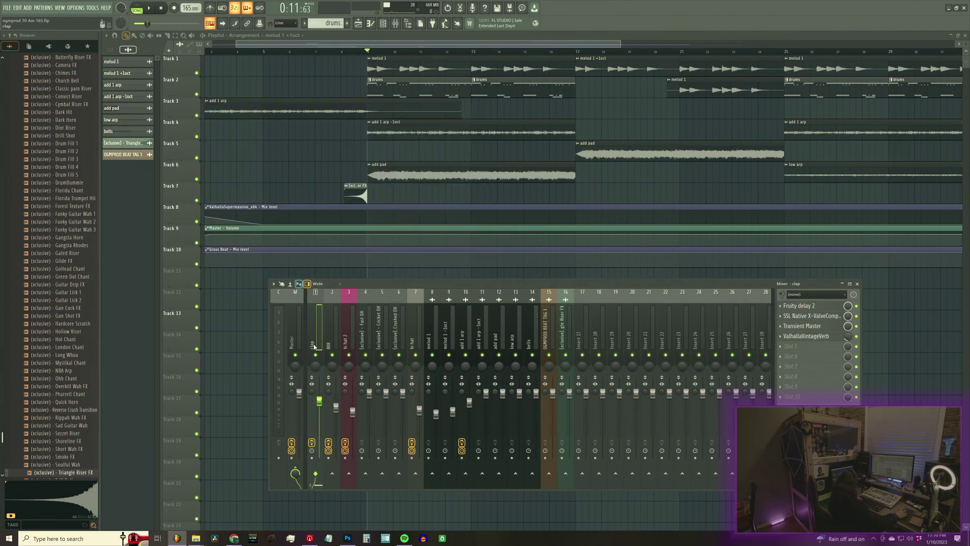
pyautogui.click(156, 15)
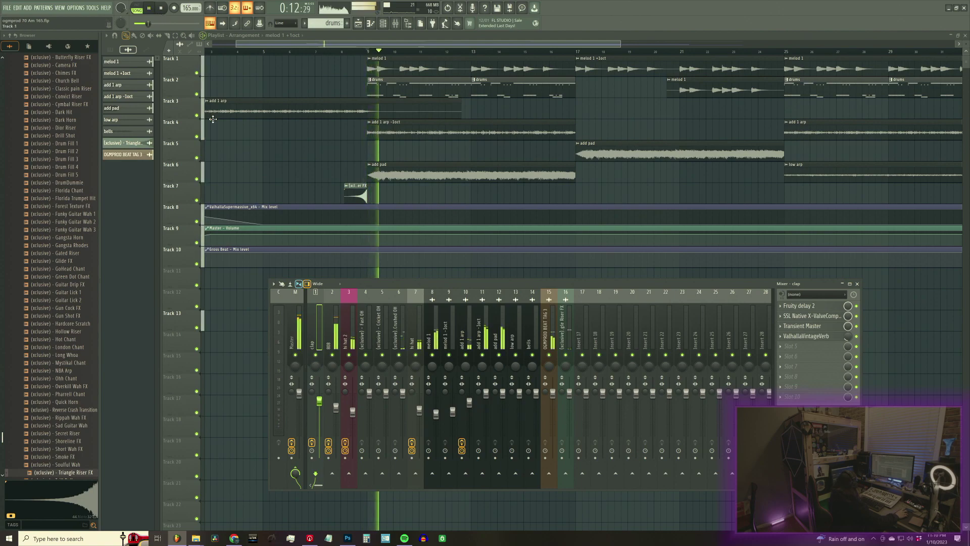
pyautogui.press('space')
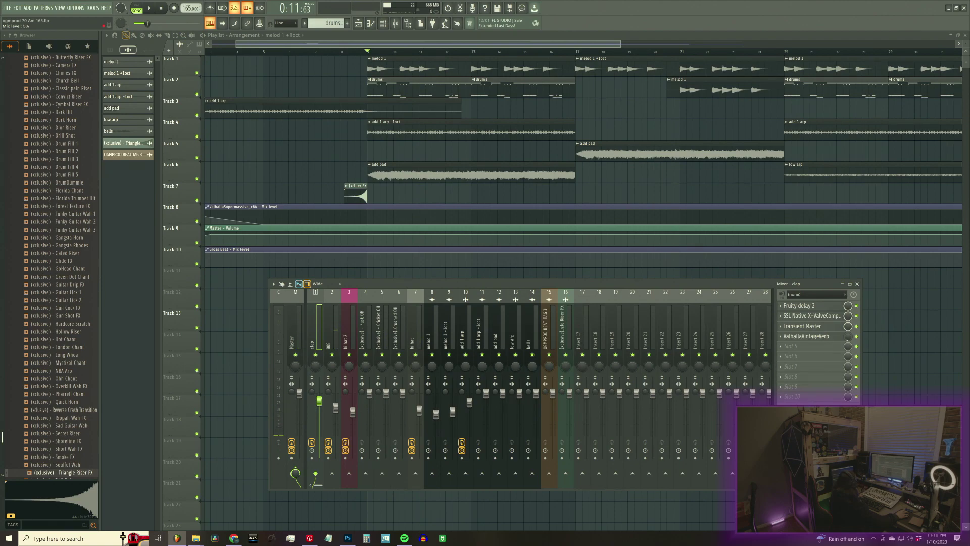
pyautogui.press('space')
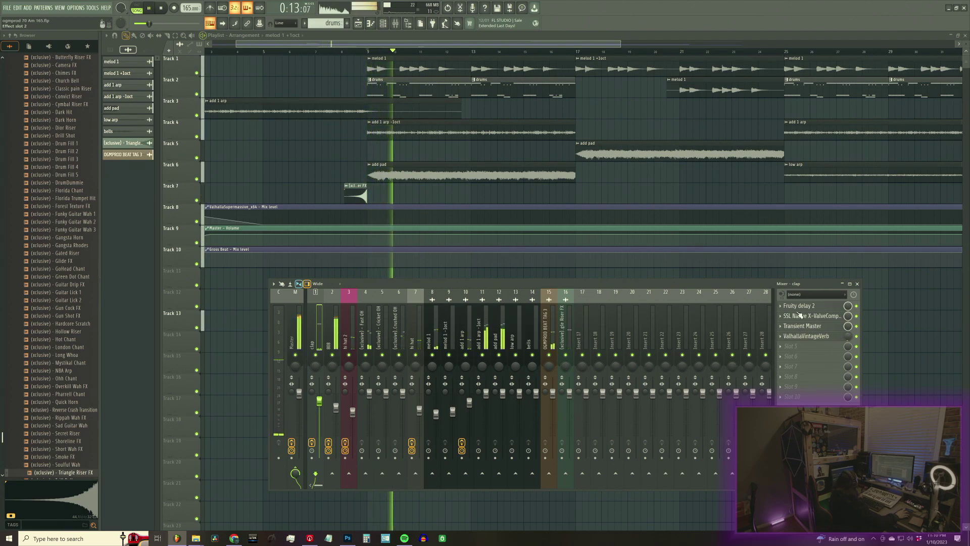
pyautogui.press('space')
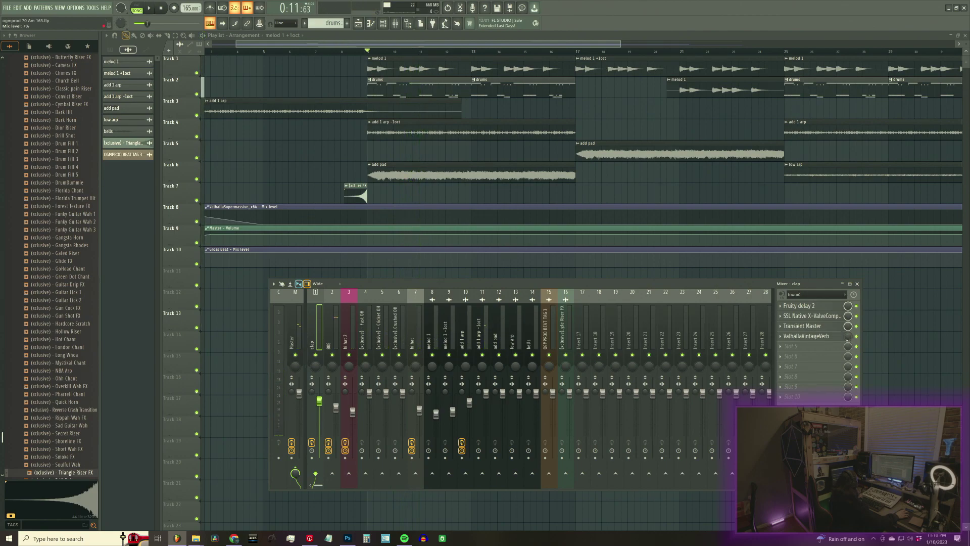
pyautogui.press('space')
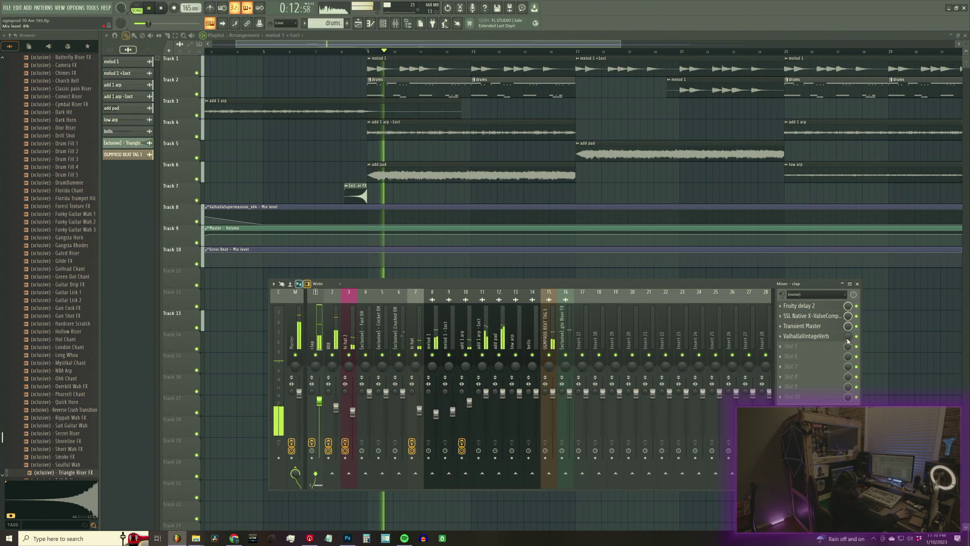
pyautogui.press('space')
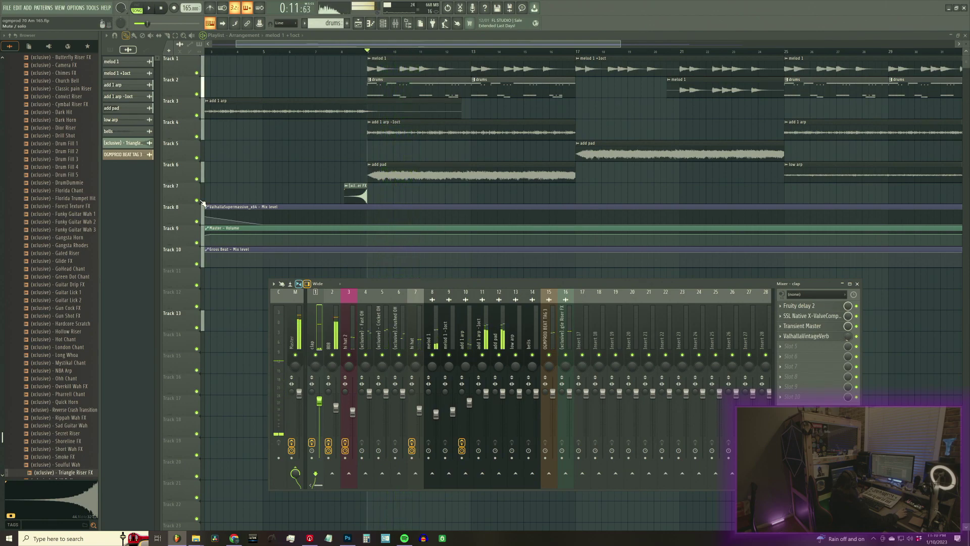
pyautogui.press('space')
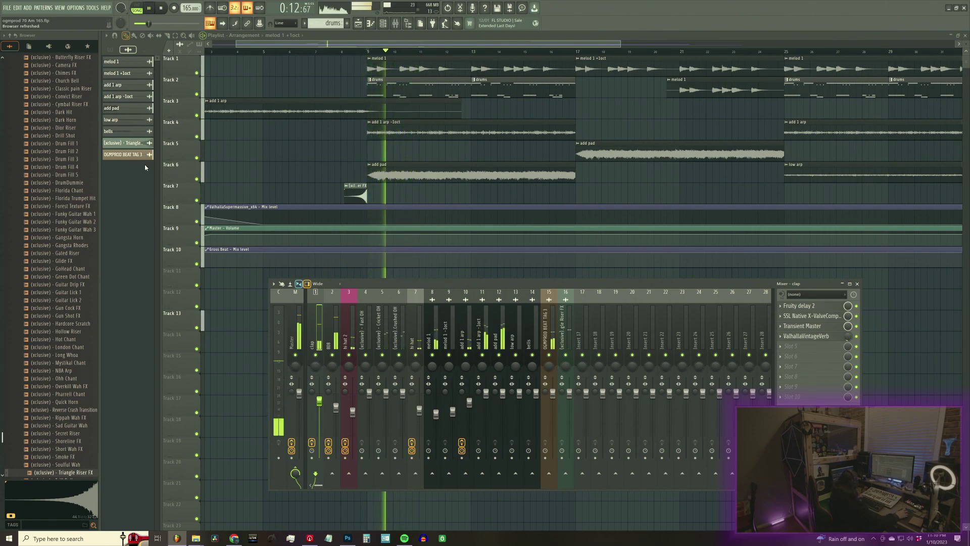
# Show all channels in the channel rack and set the Cool Spinz 808 sample's quick fade out to about 47% during playback
pyautogui.click(337, 341)
pyautogui.press('space')
pyautogui.press('F6')
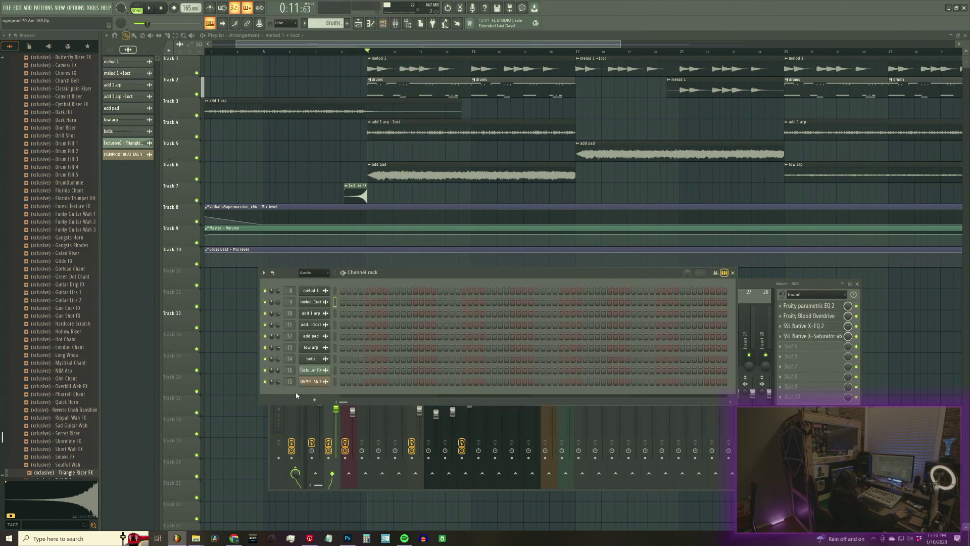
pyautogui.click(326, 273)
pyautogui.click(325, 281)
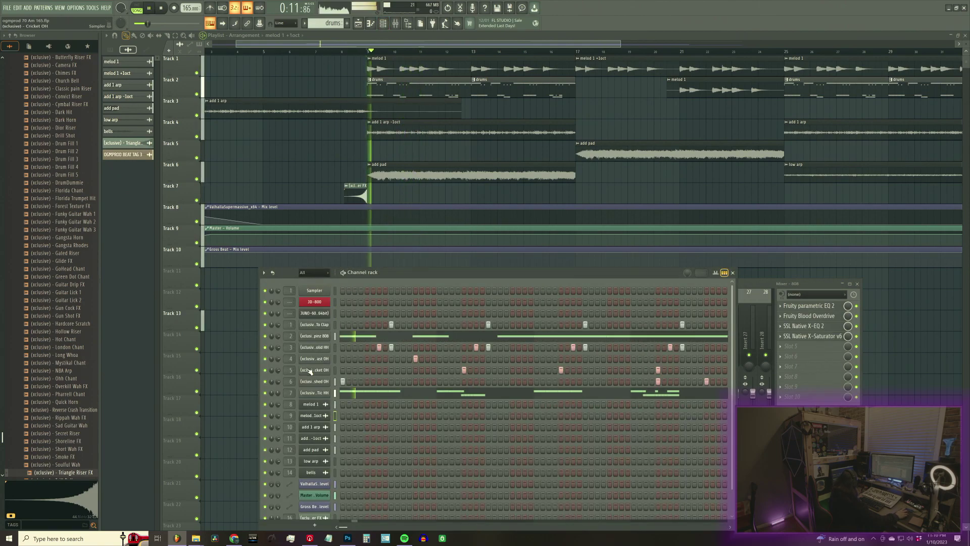
pyautogui.click(315, 335)
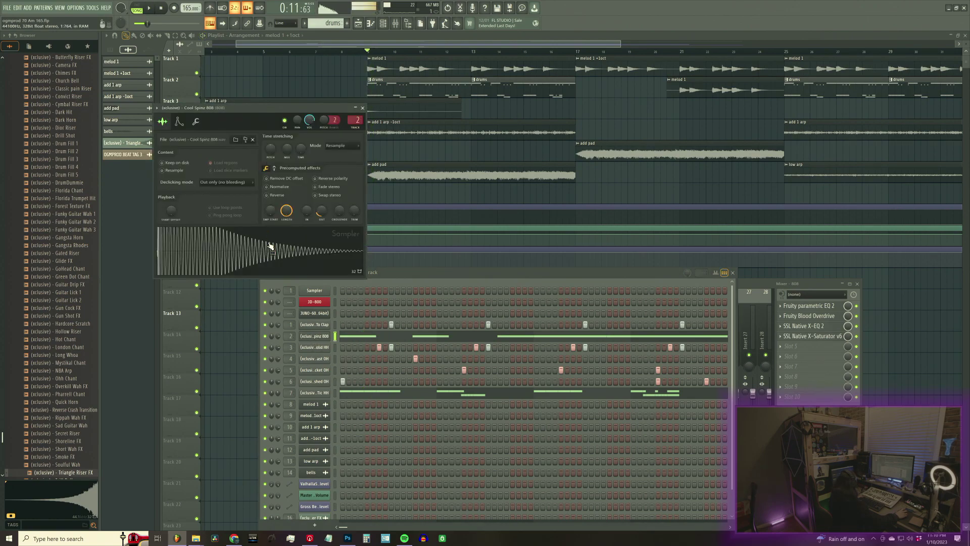
pyautogui.click(275, 168)
pyautogui.click(274, 168)
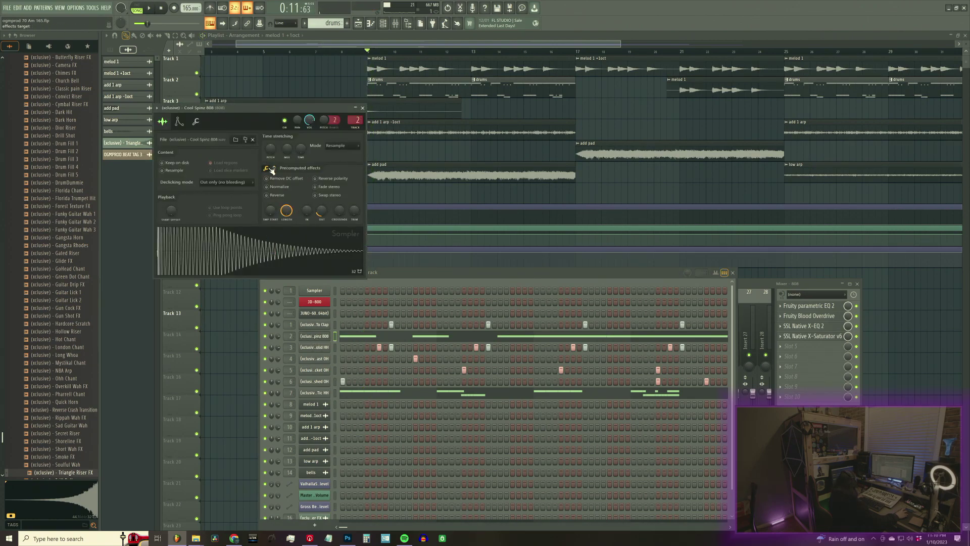
pyautogui.press('space')
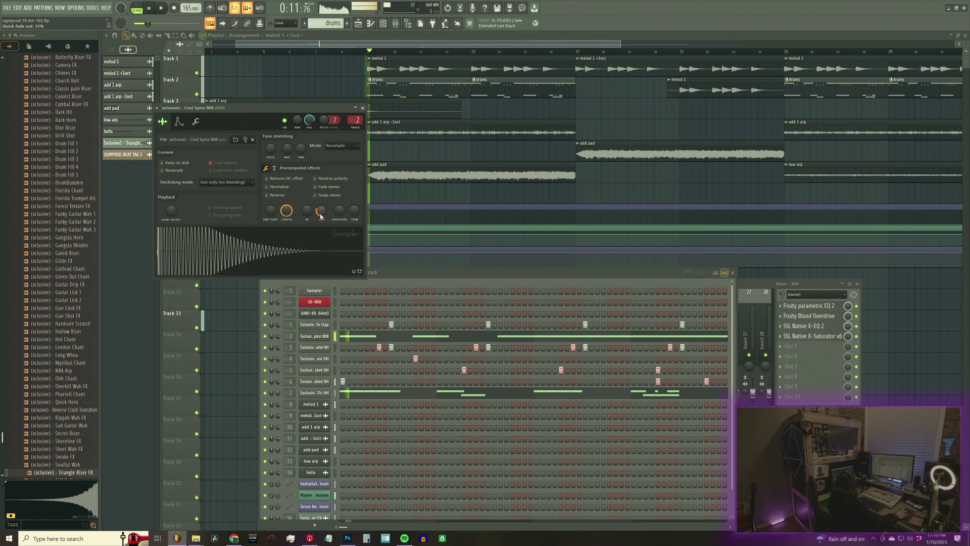
pyautogui.moveTo(322, 212); pyautogui.dragTo(322, 206)
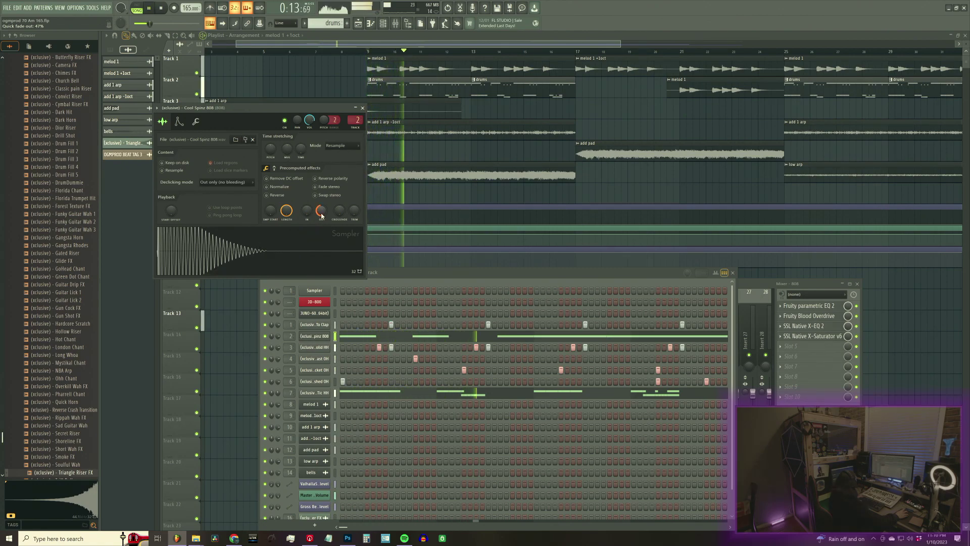
# Set the Cool Spinz 808 sample's boost to 17%, close its sampler settings and audition the beat from bar 9
pyautogui.click(275, 169)
pyautogui.press('space')
pyautogui.moveTo(274, 185); pyautogui.dragTo(274, 178)
pyautogui.press('space')
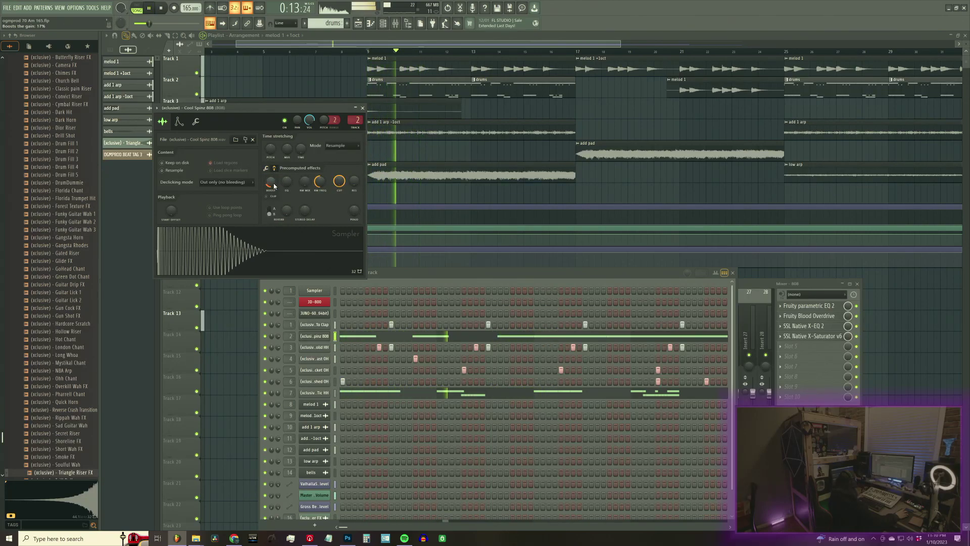
pyautogui.click(363, 108)
pyautogui.press('space')
pyautogui.press('space')
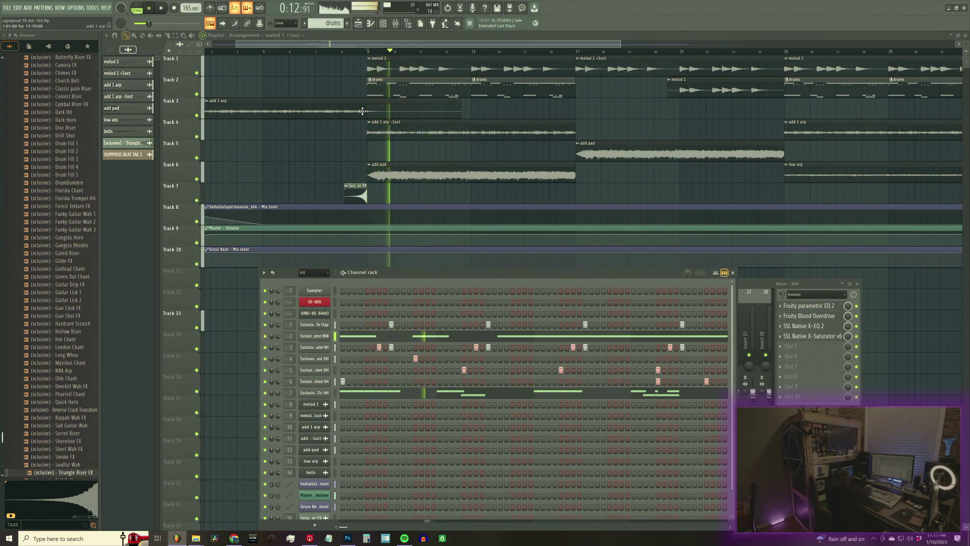
pyautogui.press('space')
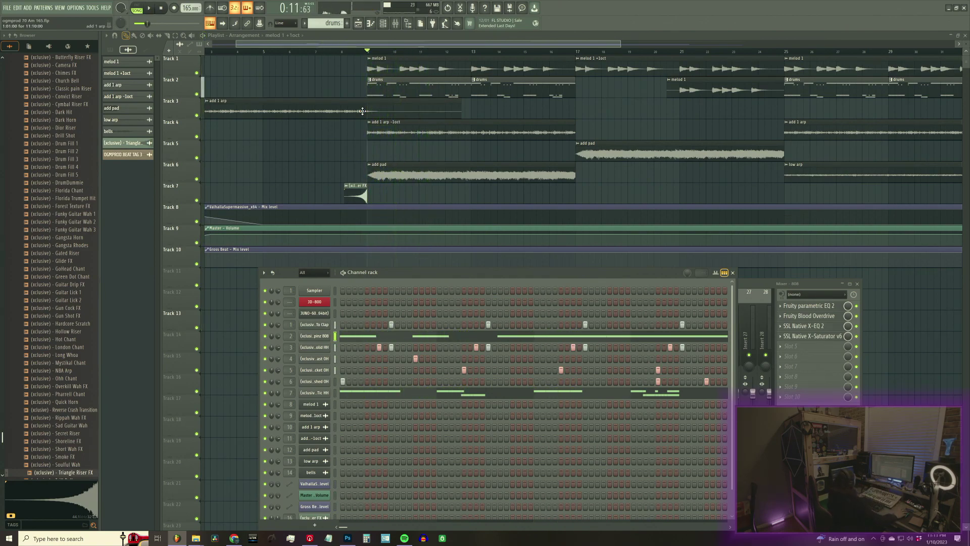
# Browse the drum kit to the 808 and kick samples and bring up the channel rack, repositioned higher over the playlist
pyautogui.click(768, 287)
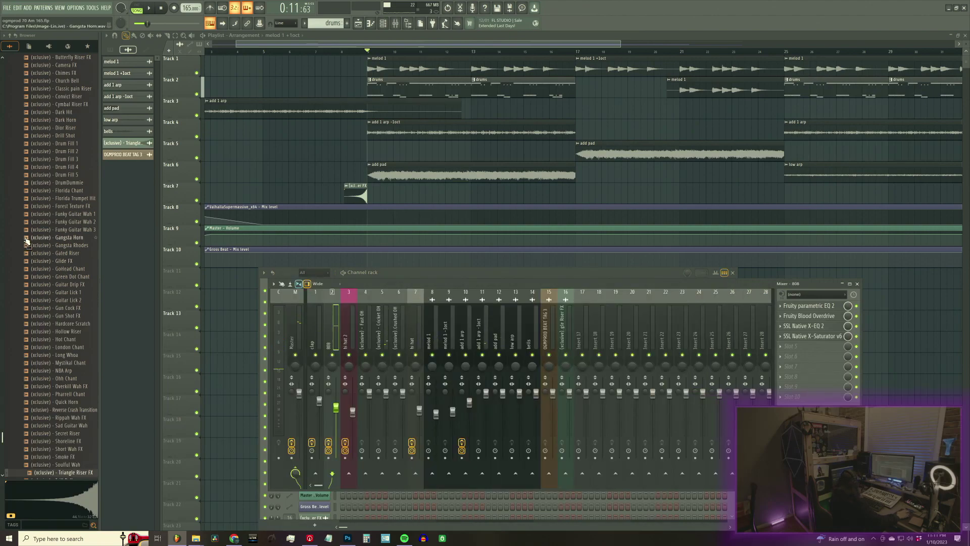
pyautogui.scroll(15, 36, 258)
pyautogui.scroll(-8, 43, 237)
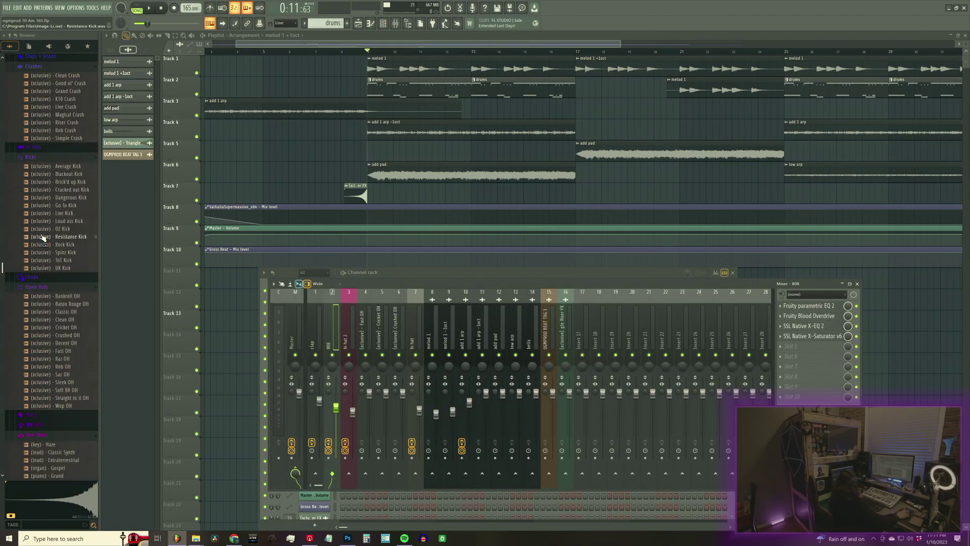
pyautogui.scroll(-4, 43, 261)
pyautogui.scroll(8, 44, 270)
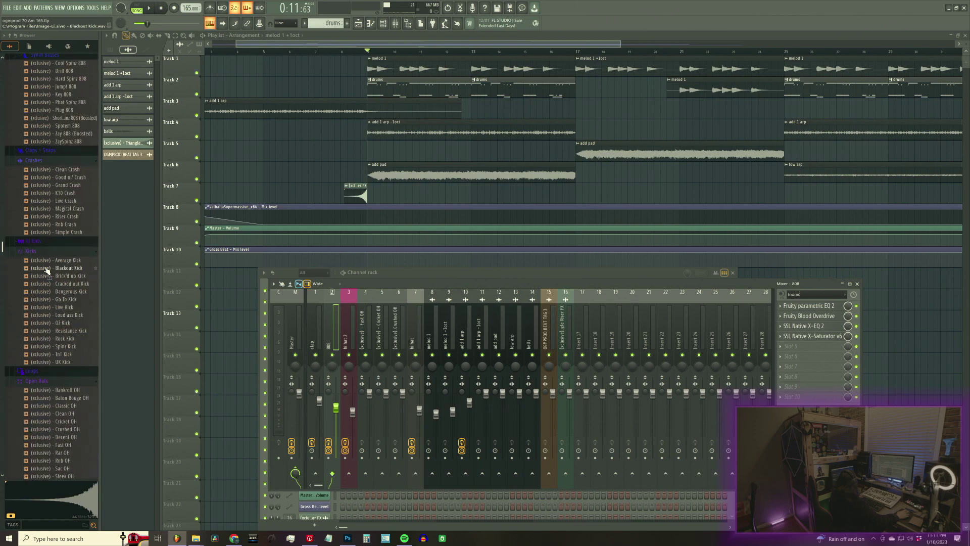
pyautogui.click(385, 23)
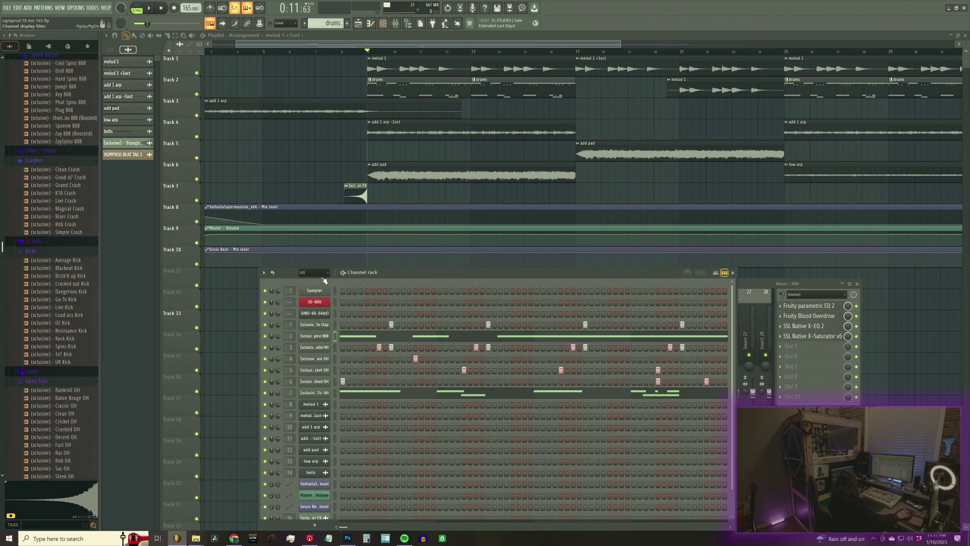
pyautogui.moveTo(333, 277); pyautogui.dragTo(319, 209)
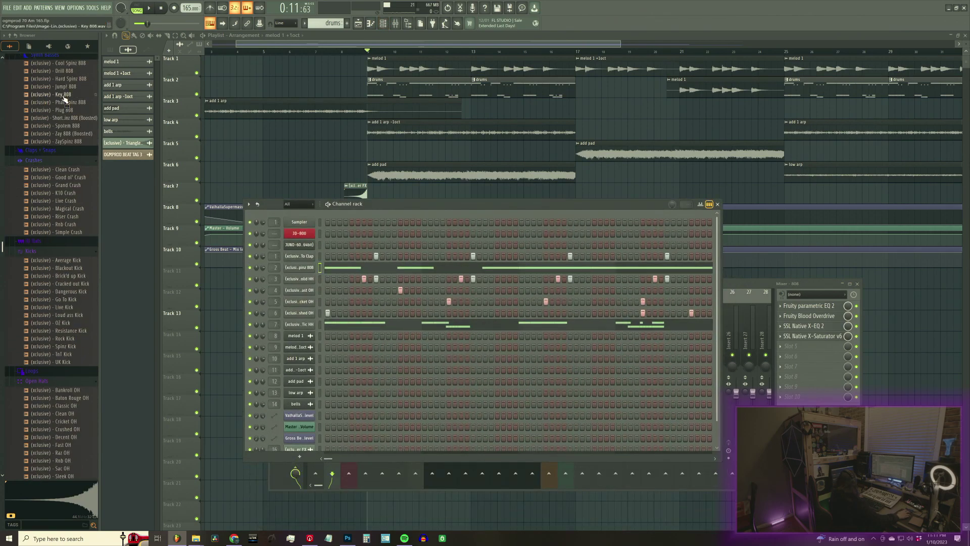
# Preview Zay 808 (Boosted) and several kick samples, then add Spinz Kick as a new channel just below the clap
pyautogui.click(72, 125)
pyautogui.click(73, 133)
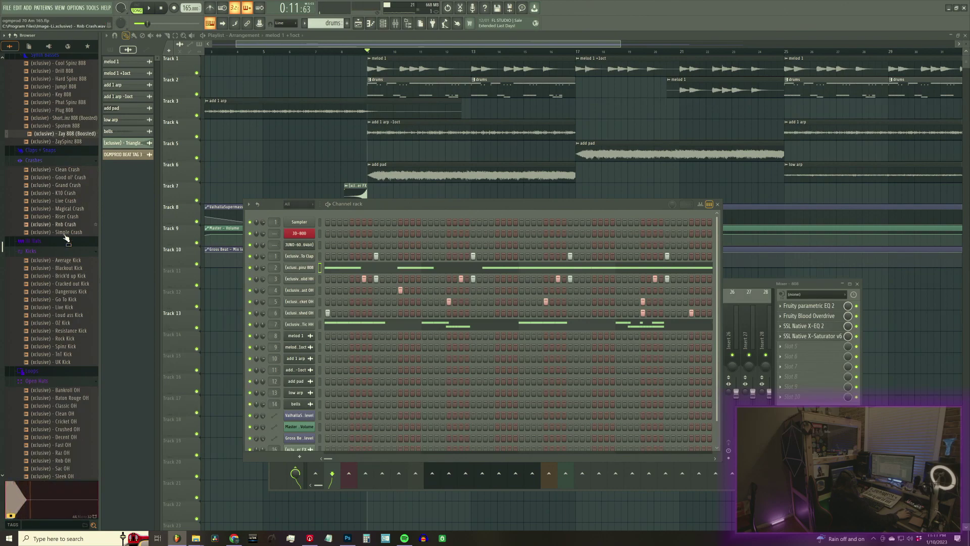
pyautogui.click(66, 299)
pyautogui.click(67, 307)
pyautogui.click(78, 339)
pyautogui.click(81, 347)
pyautogui.moveTo(143, 361); pyautogui.dragTo(303, 264)
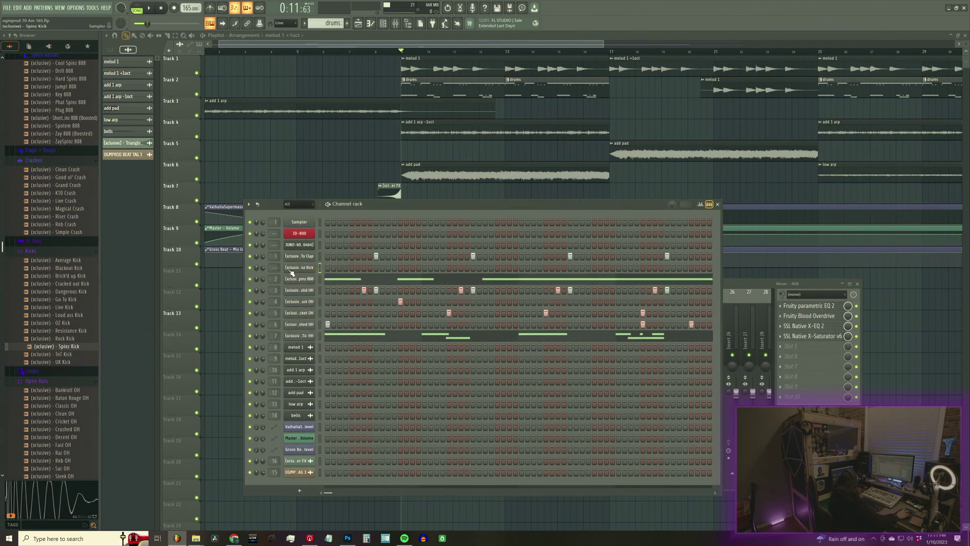
# Route the Spinz Kick channel to mixer track 17, check its sampler settings and close them
pyautogui.click(291, 270)
pyautogui.hotkey('ctrl', 'l')
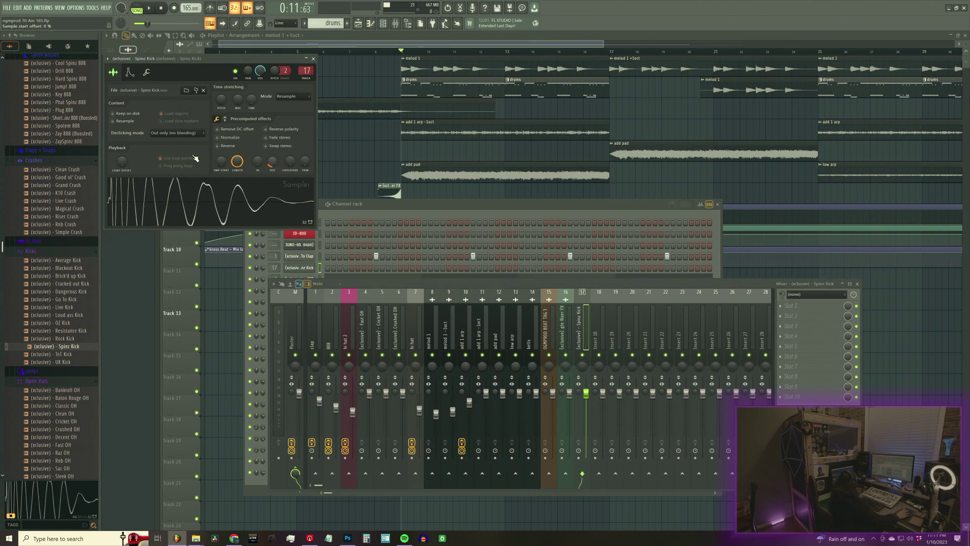
pyautogui.click(147, 74)
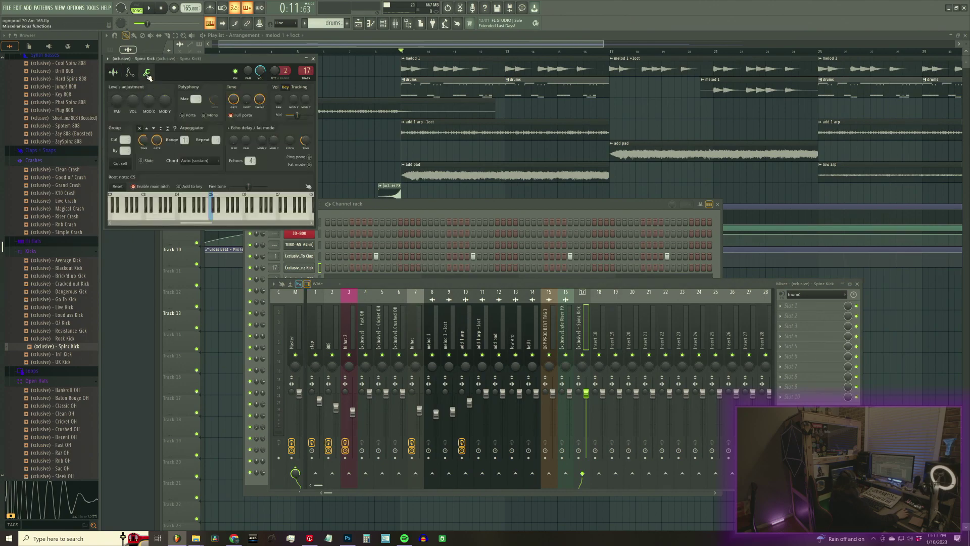
pyautogui.click(116, 75)
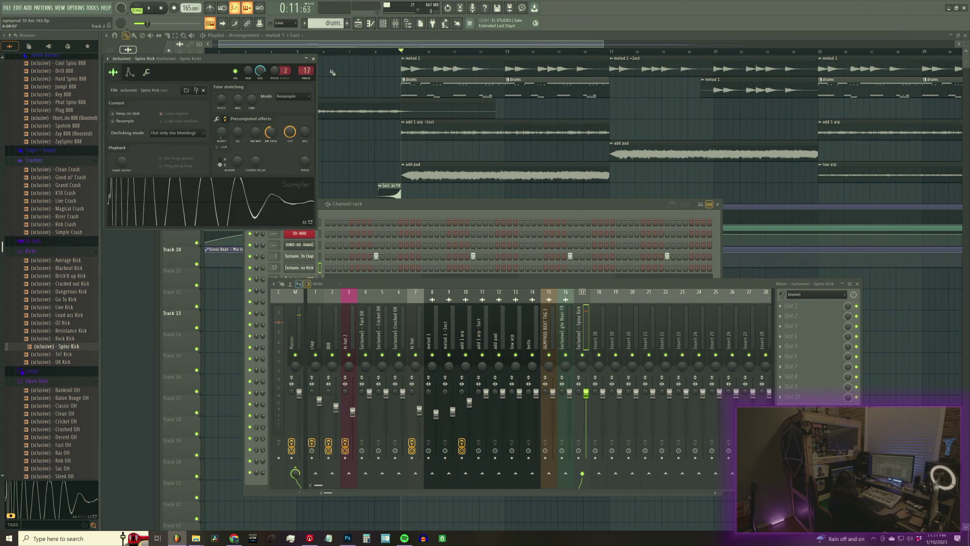
pyautogui.click(313, 59)
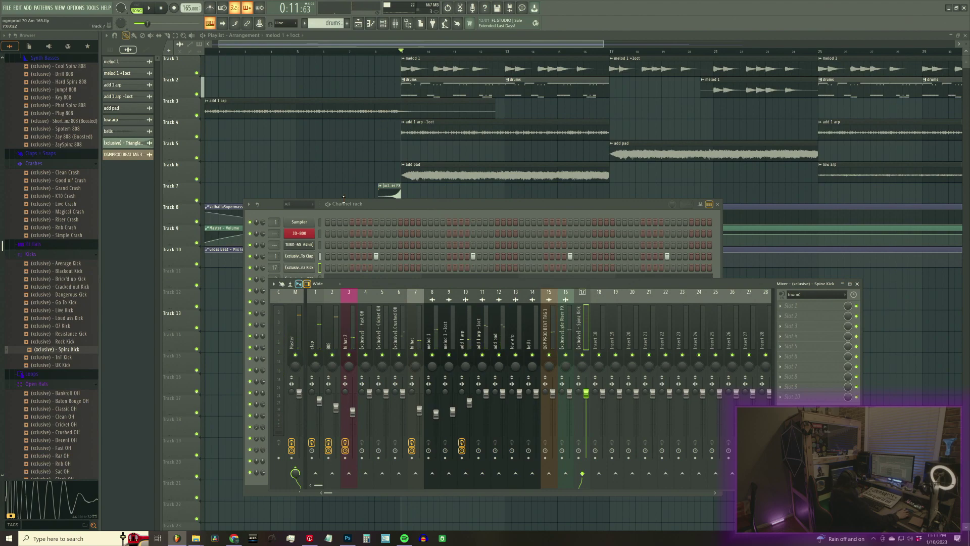
# Rename the Spinz Kick channel to "kick" in the channel rack
pyautogui.click(387, 211)
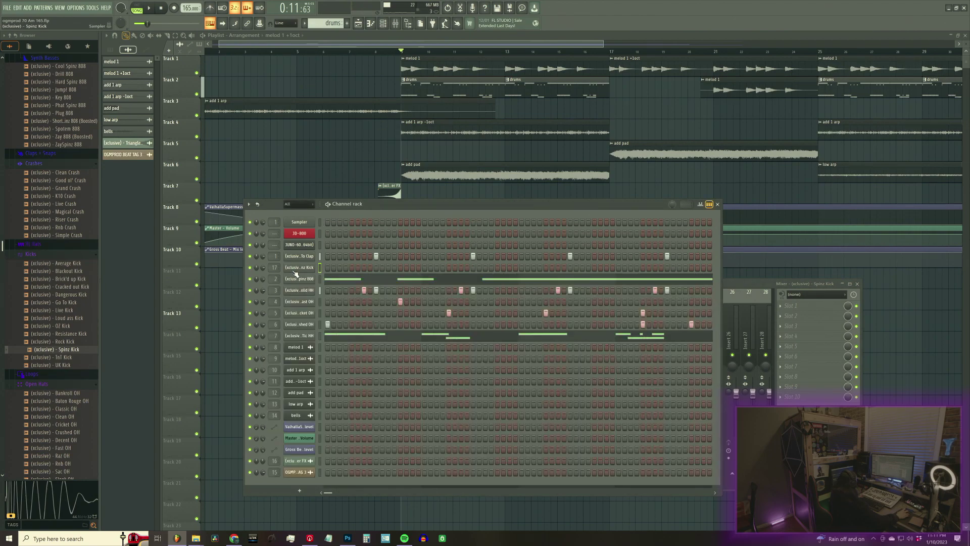
pyautogui.rightClick(317, 268)
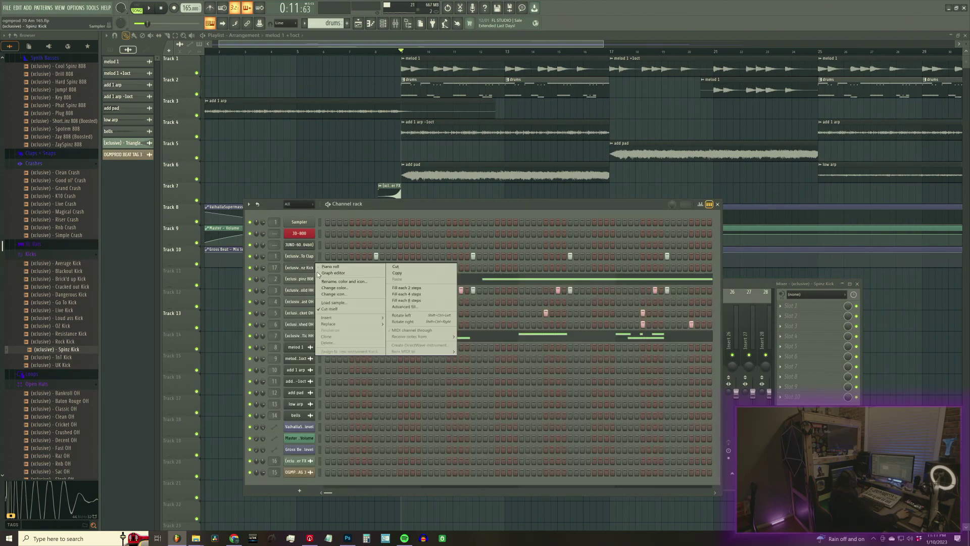
pyautogui.click(342, 278)
pyautogui.write('kick')
pyautogui.press('Return')
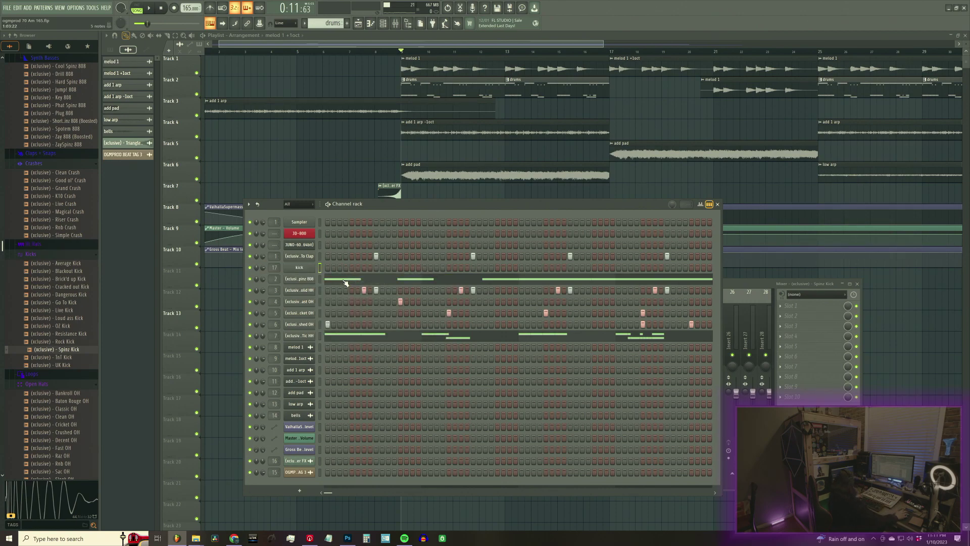
# Try a kick hit on the first step of the drums pattern, audition it from bar 9 and close the channel rack
pyautogui.click(328, 268)
pyautogui.press('space')
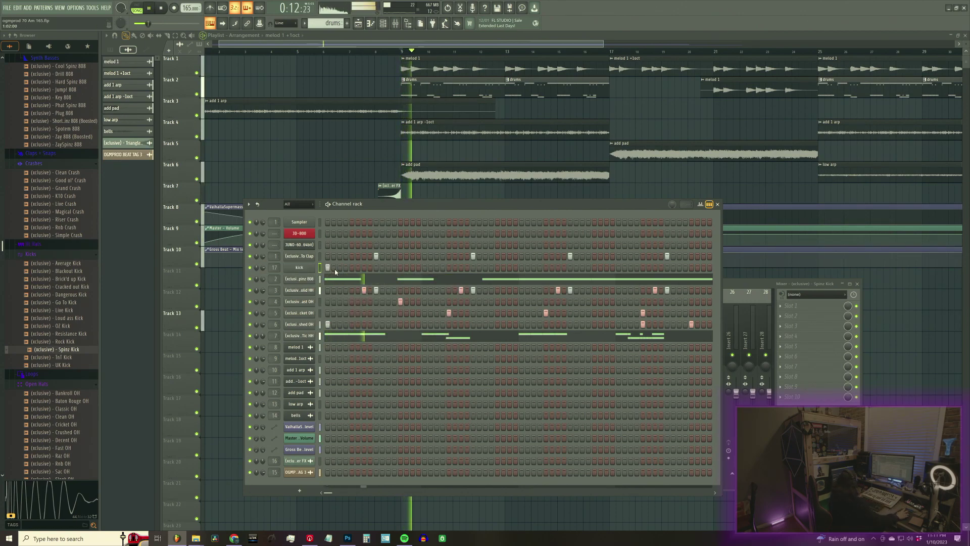
pyautogui.press('space')
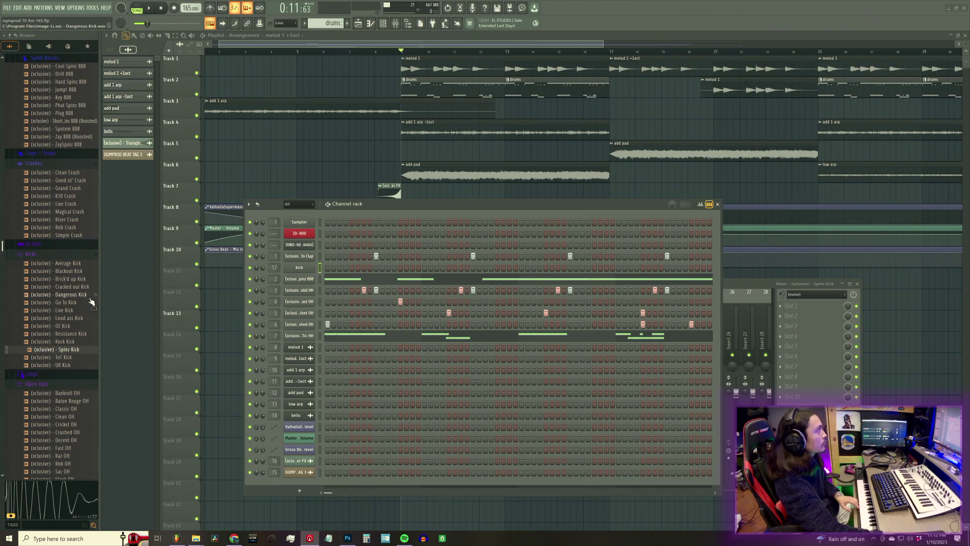
pyautogui.click(403, 53)
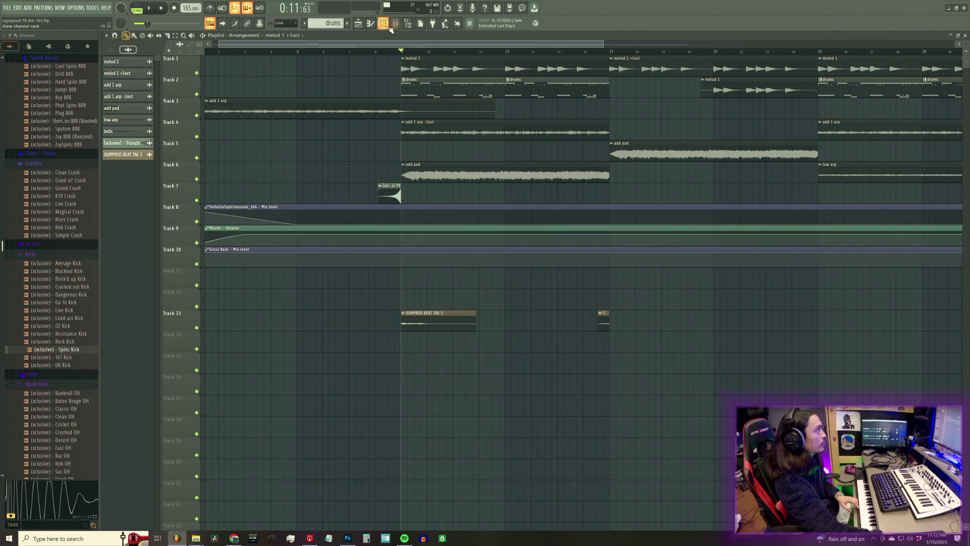
# Record live kick hits on the kick channel of the drums pattern, capturing notes and automation during playback from bar 9
pyautogui.click(389, 26)
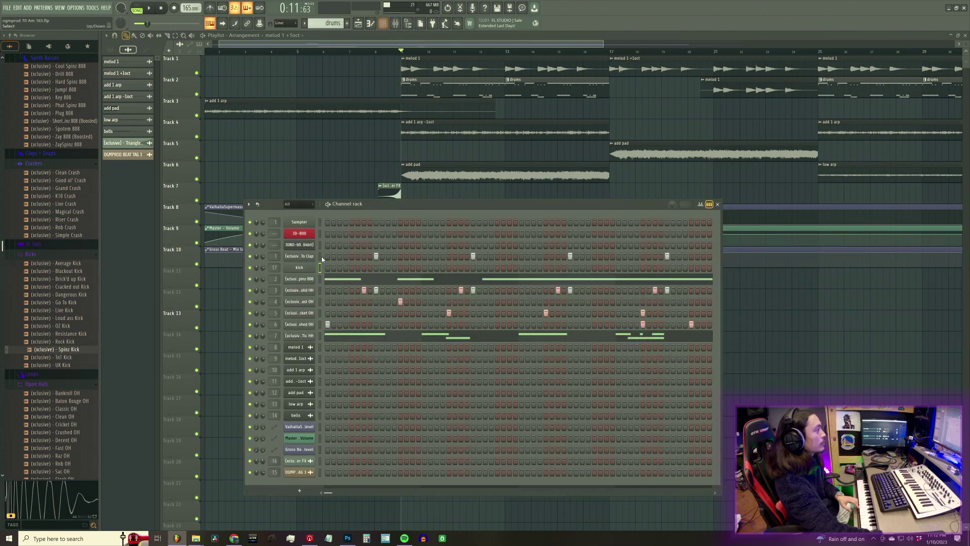
pyautogui.click(174, 9)
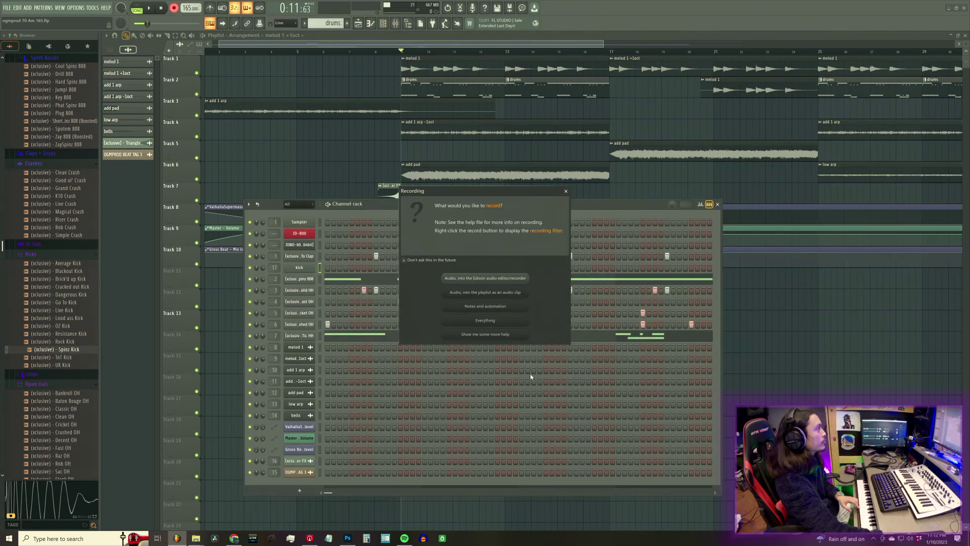
pyautogui.click(475, 307)
pyautogui.press('space')
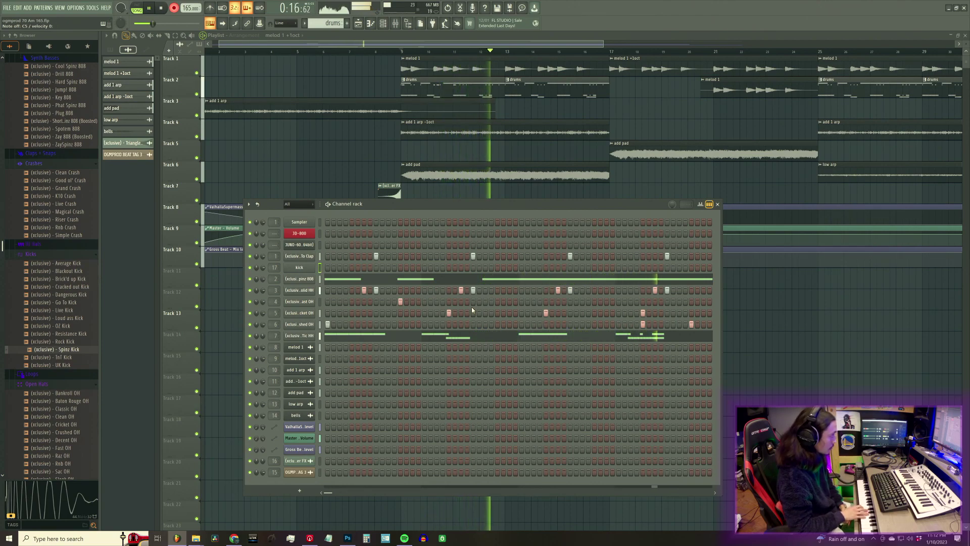
pyautogui.press('space')
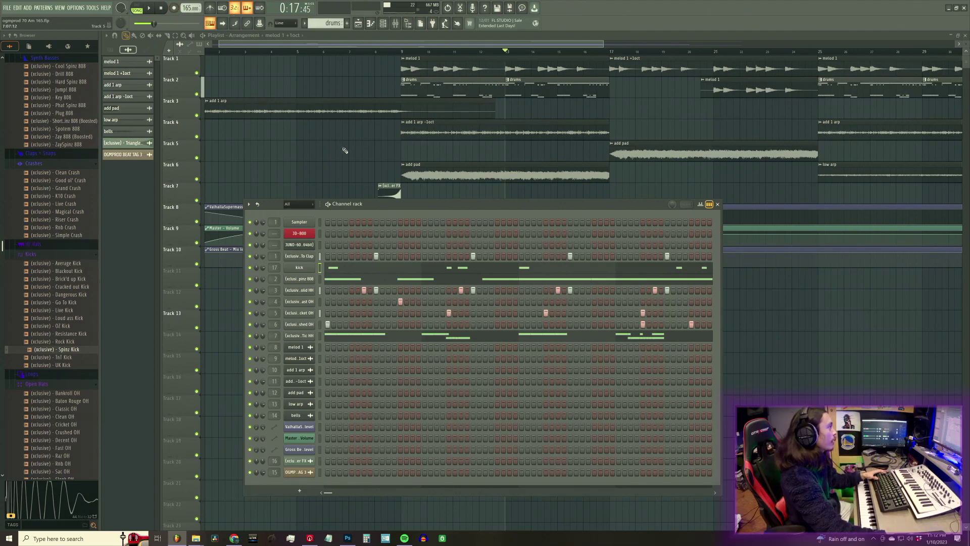
# Open the recorded kick notes in the piano roll and quantize them to the grid
pyautogui.click(372, 268)
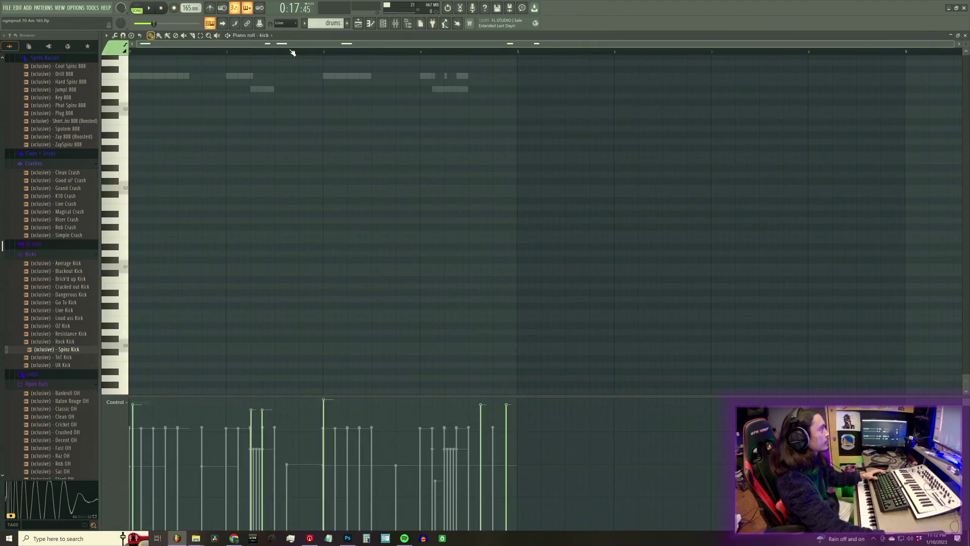
pyautogui.scroll(10, 277, 184)
pyautogui.hotkey('ctrl', 'q')
pyautogui.hotkey('ctrl', 'q')
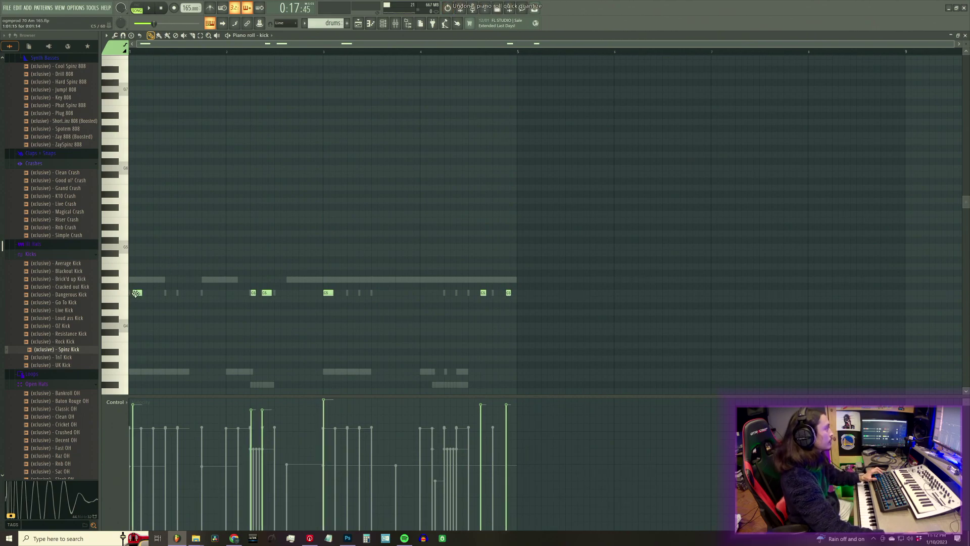
pyautogui.press('space')
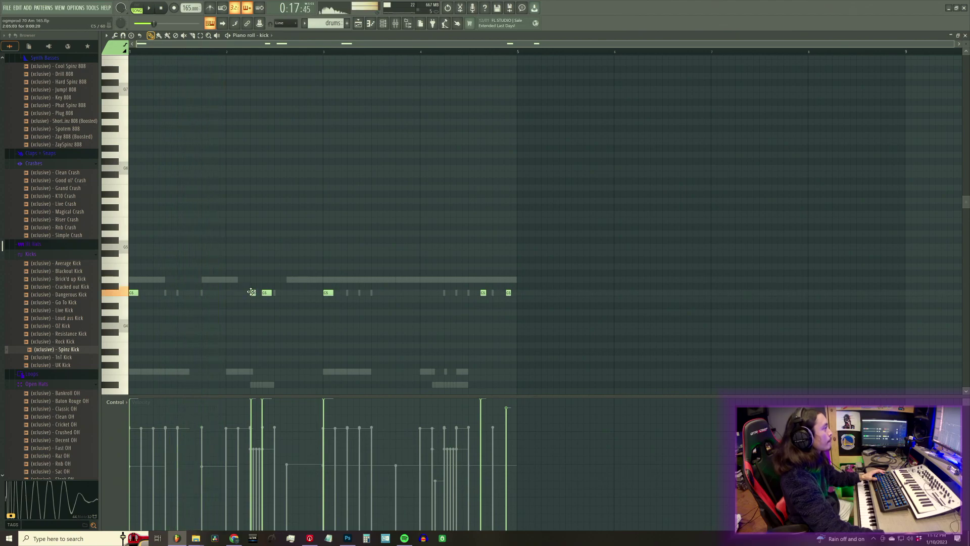
# Align the kick notes with the 808 starts and place hits on beat 4 of bars 1, 2 and 3, then close the piano roll
pyautogui.press('space')
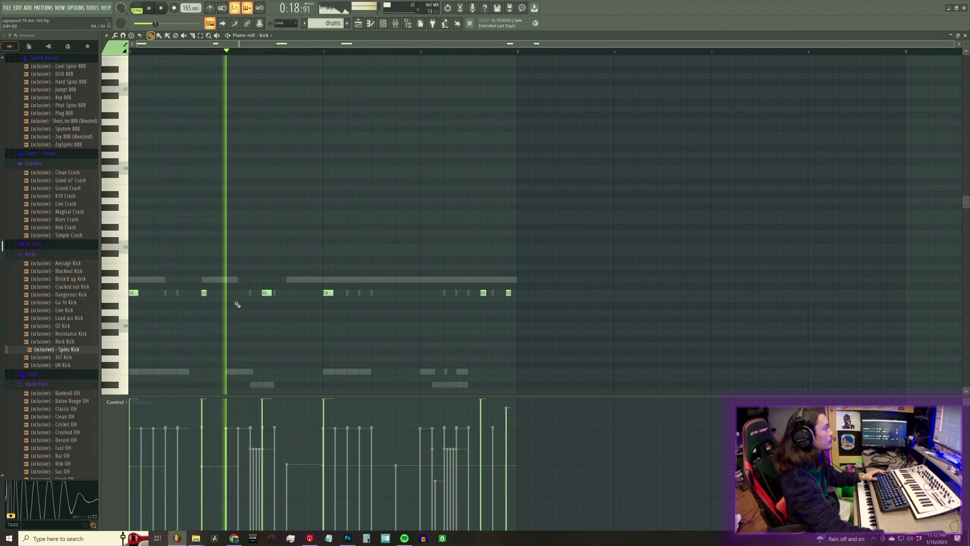
pyautogui.click(275, 293)
pyautogui.moveTo(275, 293); pyautogui.dragTo(290, 293)
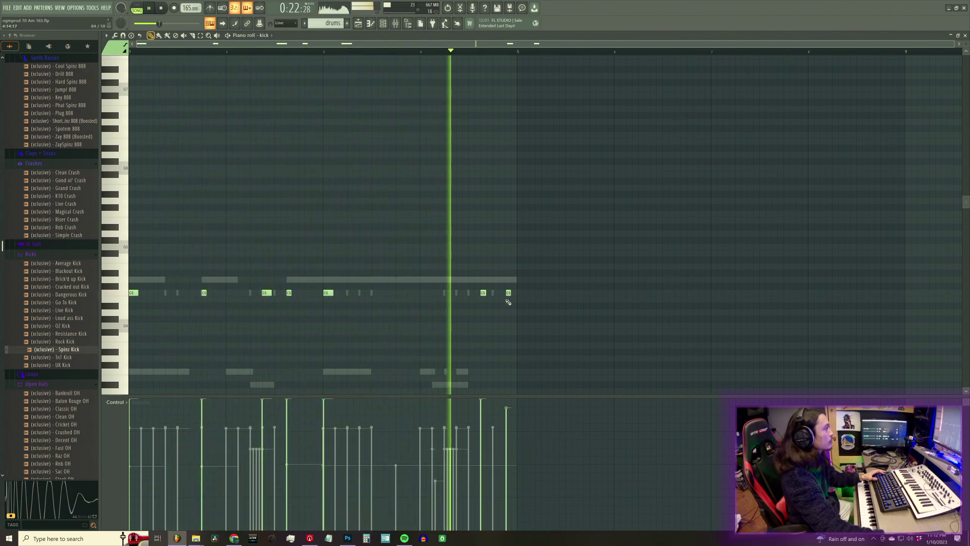
pyautogui.moveTo(483, 293); pyautogui.dragTo(424, 293)
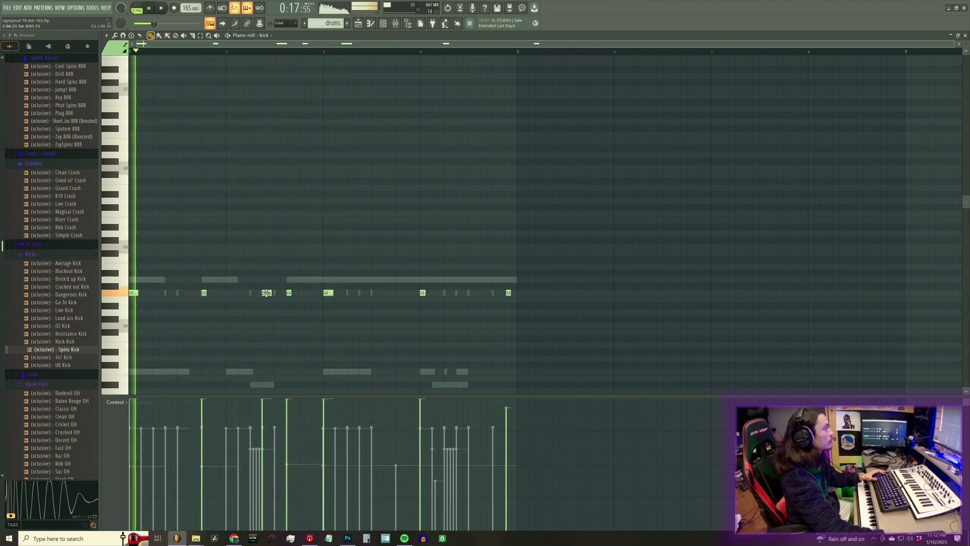
pyautogui.moveTo(267, 293); pyautogui.dragTo(304, 293)
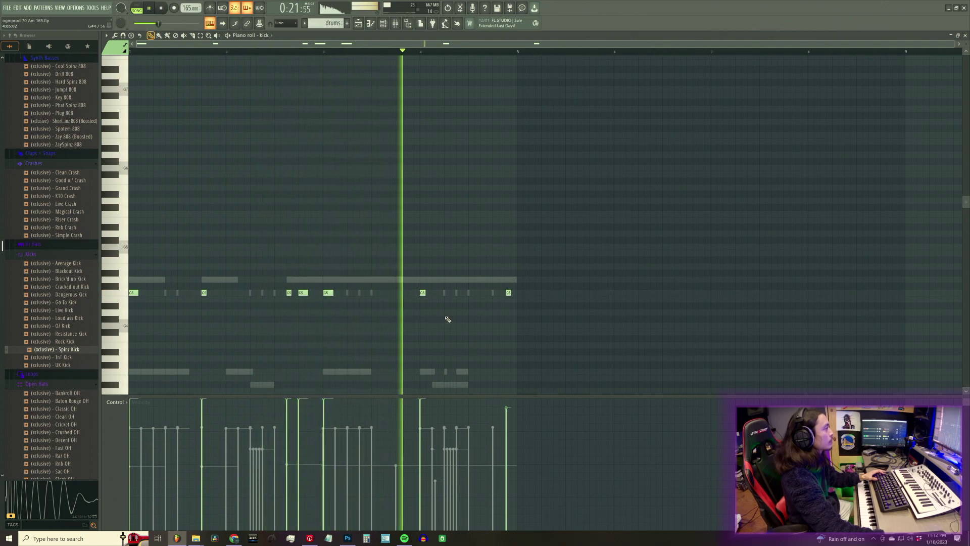
pyautogui.press('space')
pyautogui.press('space')
pyautogui.moveTo(423, 294); pyautogui.dragTo(397, 293)
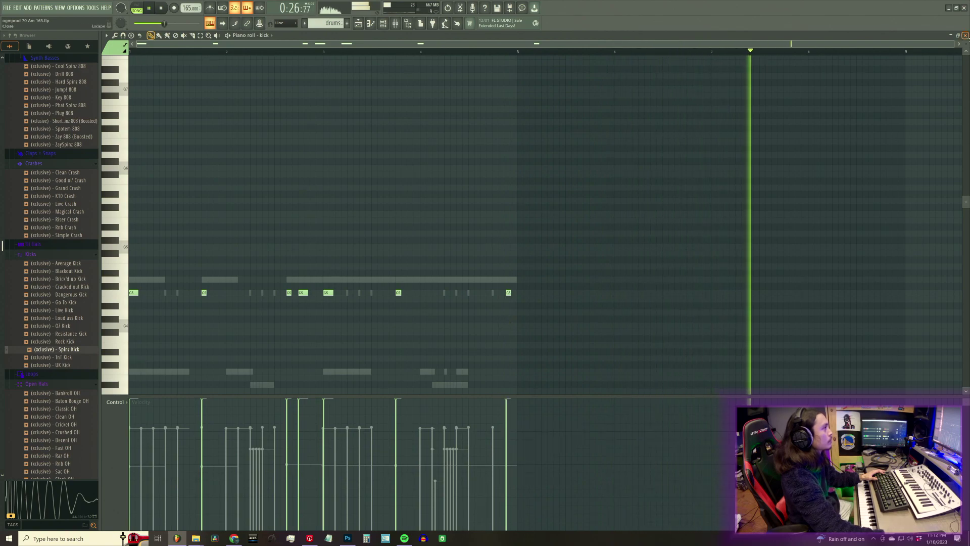
pyautogui.press('F7')
# Select the final drums #2 section with its melodic and automation clips and move it to bar 41
pyautogui.moveTo(602, 40); pyautogui.dragTo(868, 64)
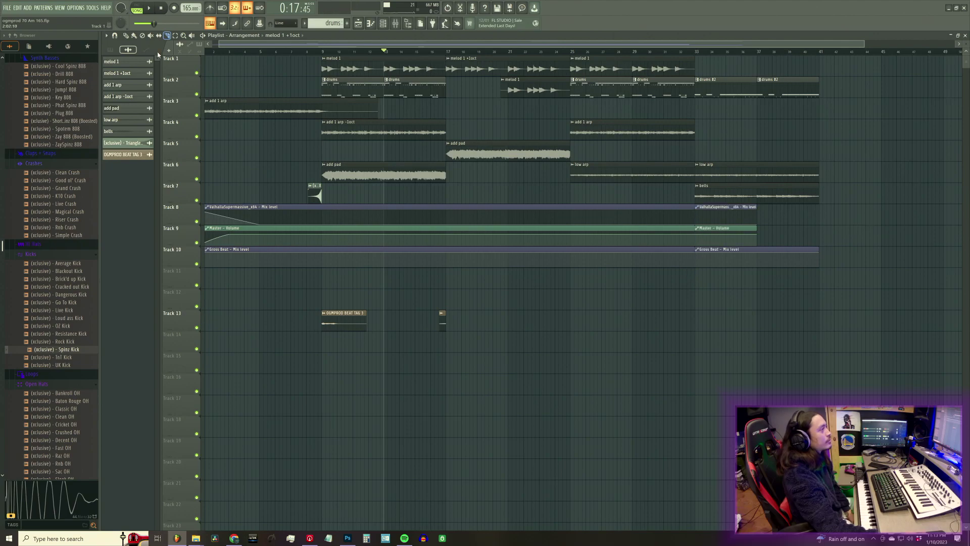
pyautogui.moveTo(881, 311); pyautogui.dragTo(848, 93)
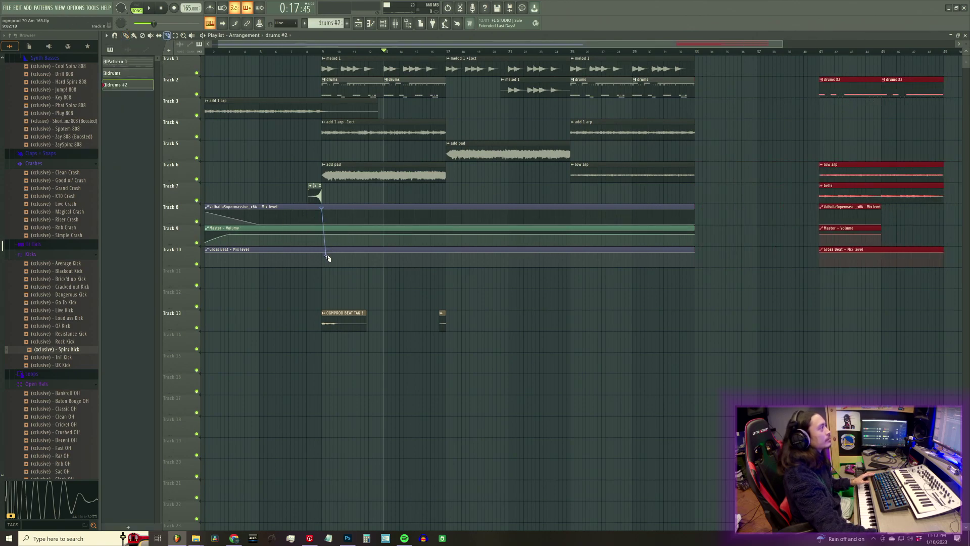
# Slice the automation clips at bars 9 and 17 and add 1 arp at bar 9, and copy the bar 9–17 section to bar 33
pyautogui.moveTo(326, 270); pyautogui.dragTo(326, 271)
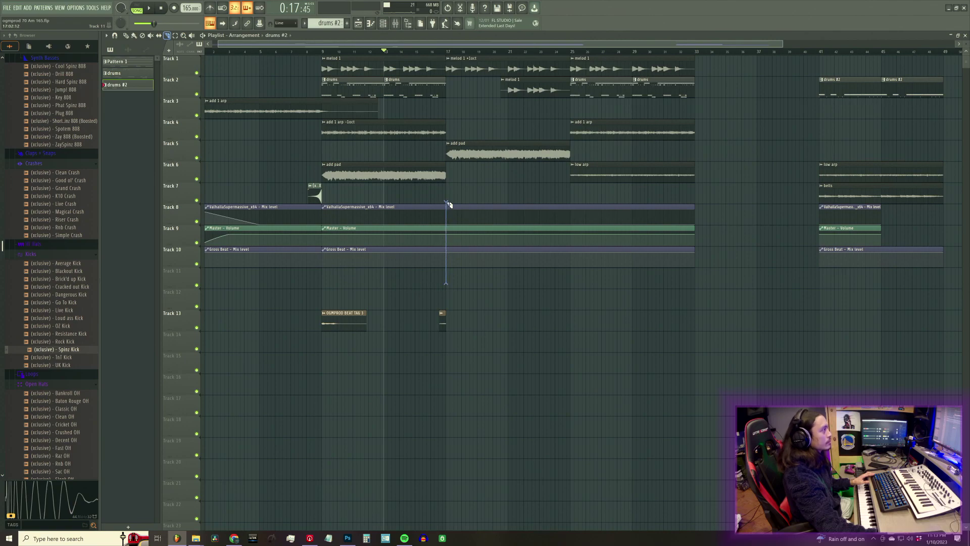
pyautogui.moveTo(340, 50); pyautogui.dragTo(435, 43)
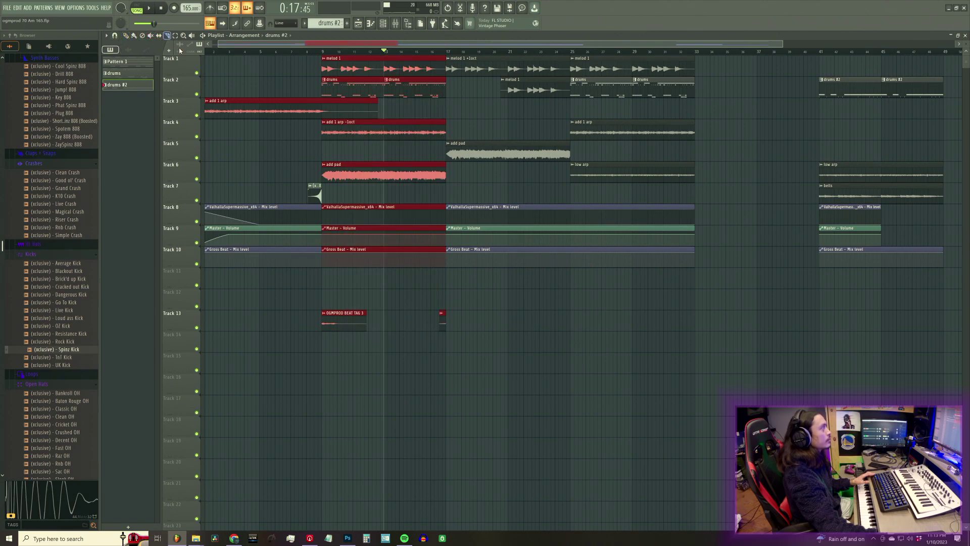
pyautogui.moveTo(325, 117); pyautogui.dragTo(325, 117)
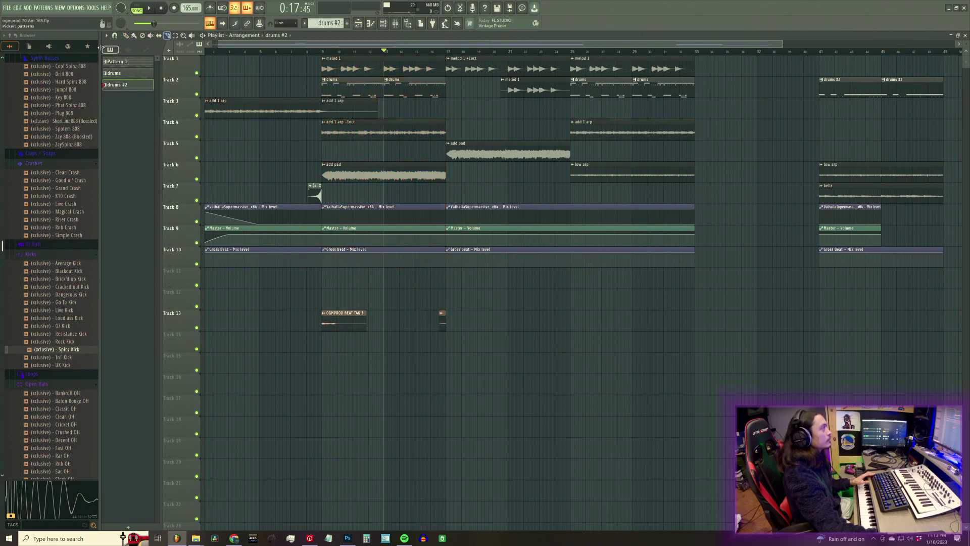
pyautogui.moveTo(327, 351); pyautogui.dragTo(448, 74)
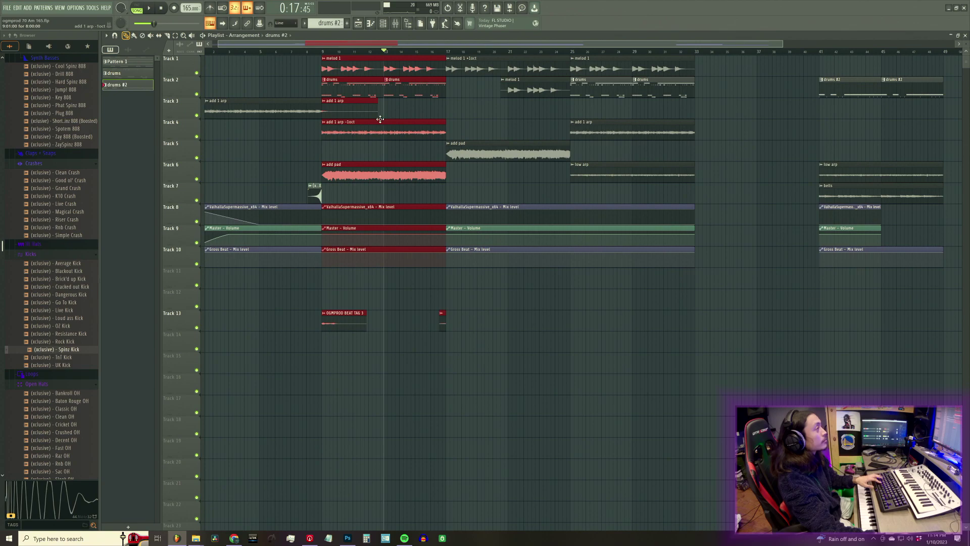
pyautogui.moveTo(293, 48)
pyautogui.mouseDown()
pyautogui.moveTo(590, 45)
pyautogui.moveTo(429, 28)
pyautogui.moveTo(287, 34)
pyautogui.mouseUp()
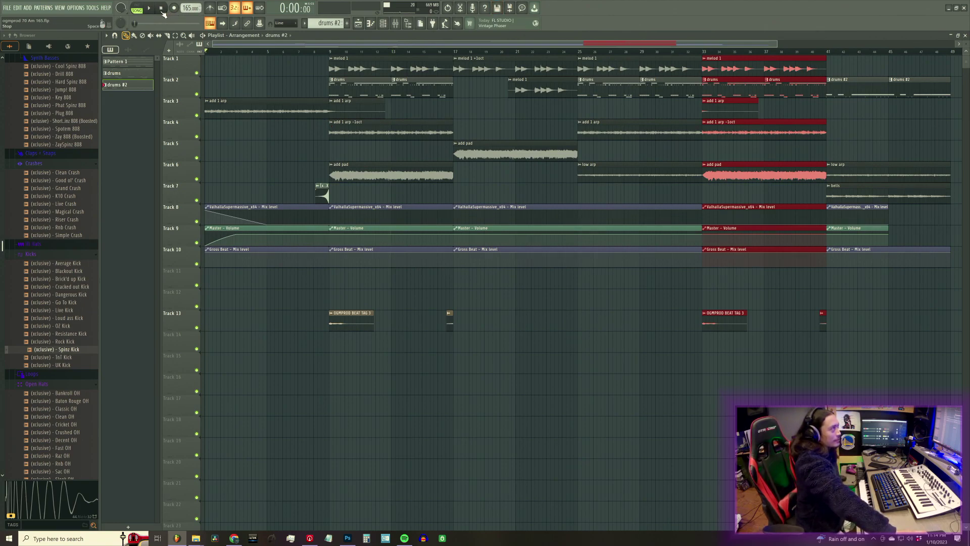
# Play the arrangement from bar 17 through the copied section at bar 33, then stop playback
pyautogui.click(319, 53)
pyautogui.click(455, 53)
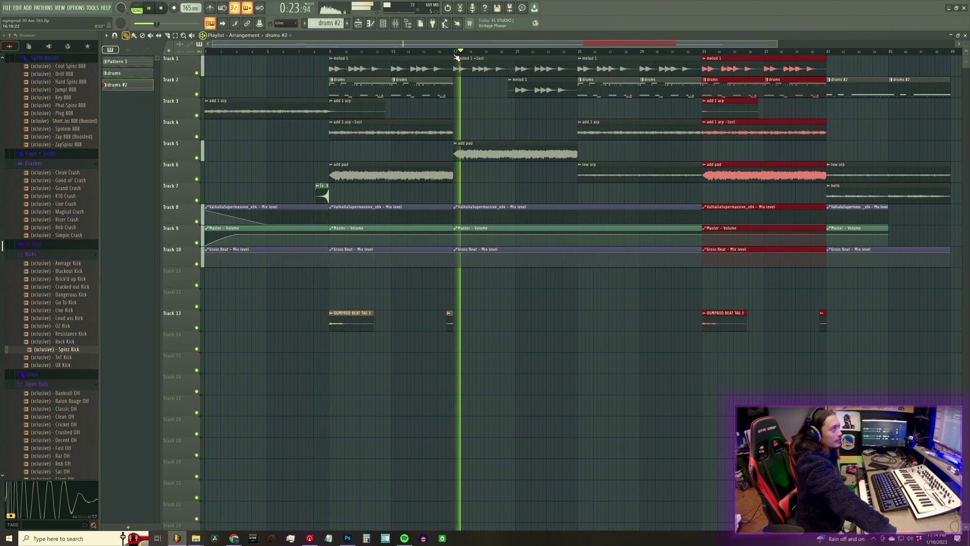
pyautogui.click(456, 52)
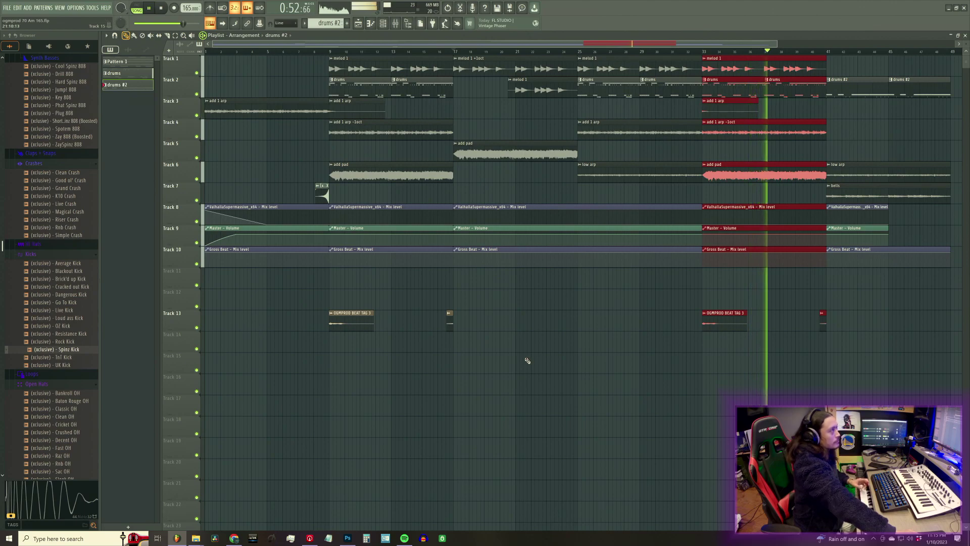
pyautogui.press('space')
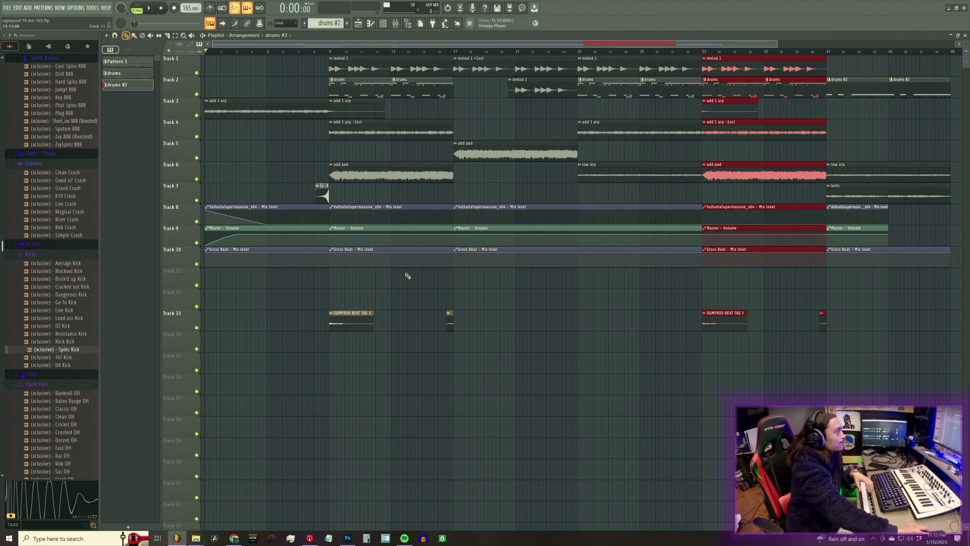
# Delete the sliced Gross Beat mix level and Master volume automation clips after bar 9
pyautogui.rightClick(364, 260)
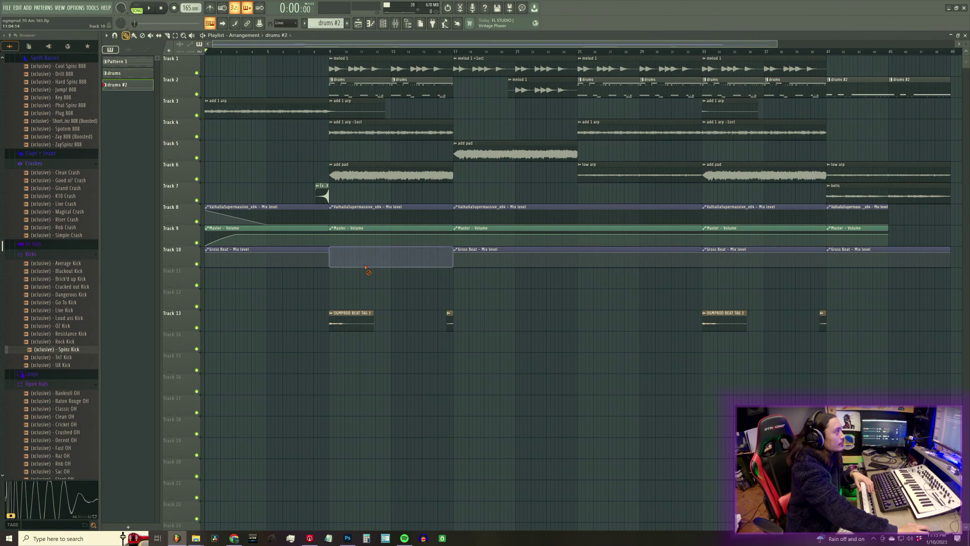
pyautogui.rightClick(531, 263)
pyautogui.rightClick(834, 259)
pyautogui.rightClick(809, 259)
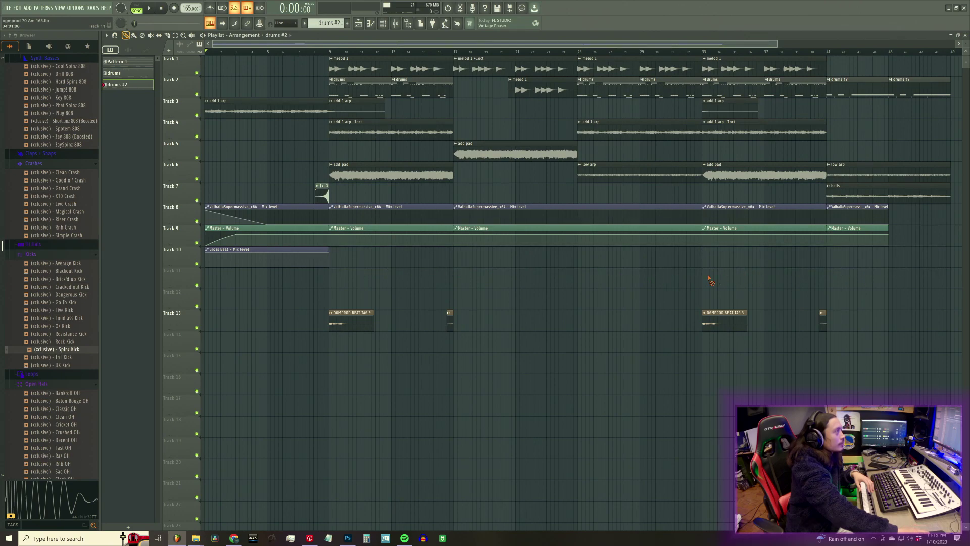
pyautogui.rightClick(405, 238)
pyautogui.rightClick(606, 237)
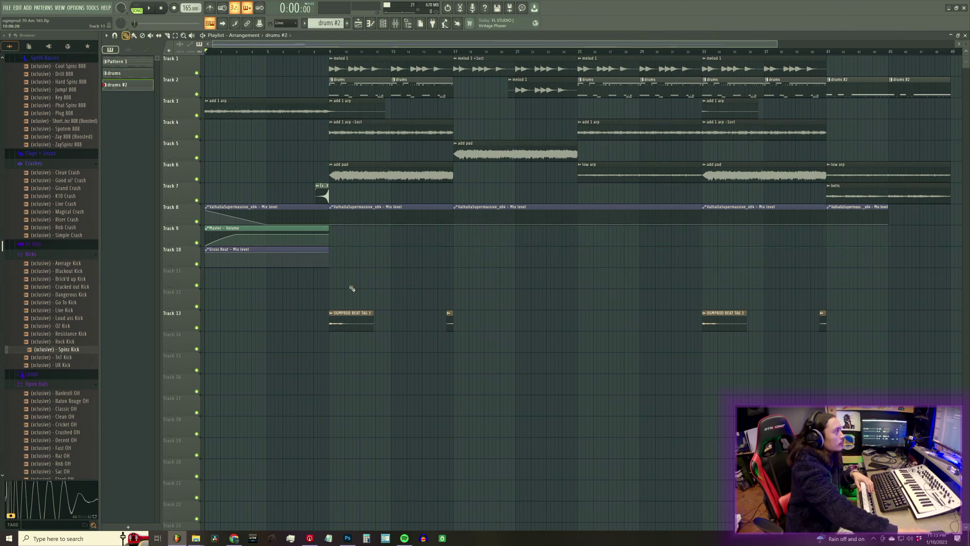
# Extend the first Gross Beat mix level clip to bar 45 and hold its automation at the minimum from bar 9 onward
pyautogui.moveTo(328, 250); pyautogui.dragTo(893, 254)
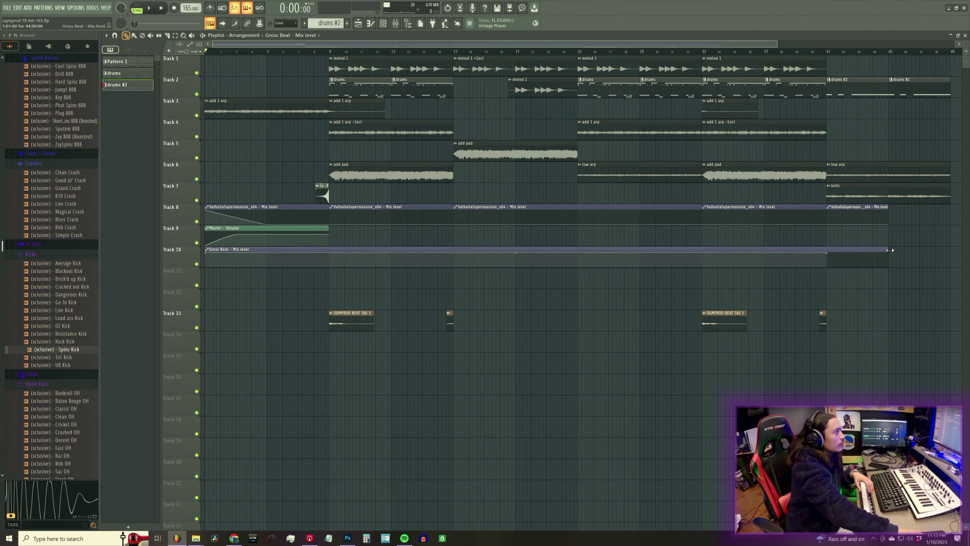
pyautogui.moveTo(329, 254); pyautogui.dragTo(327, 267)
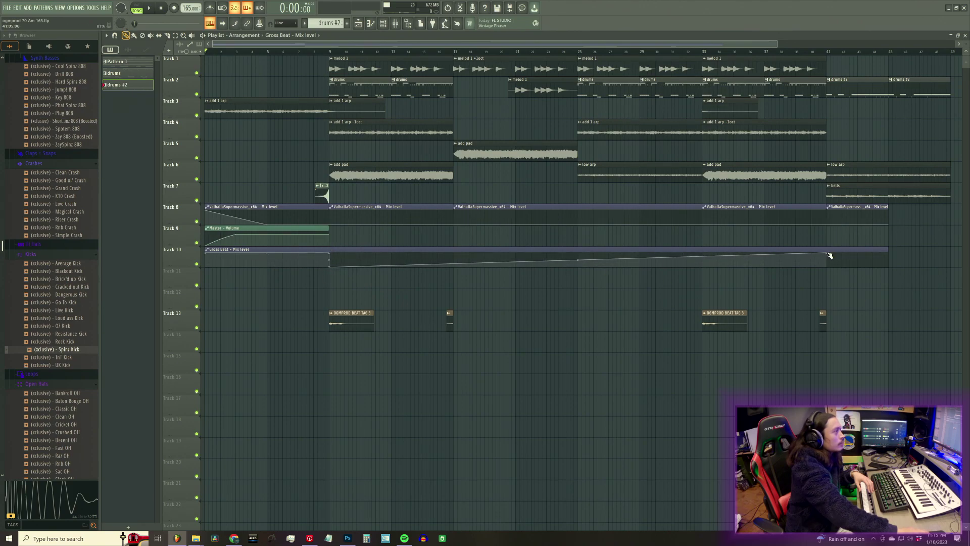
pyautogui.moveTo(829, 253); pyautogui.dragTo(829, 277)
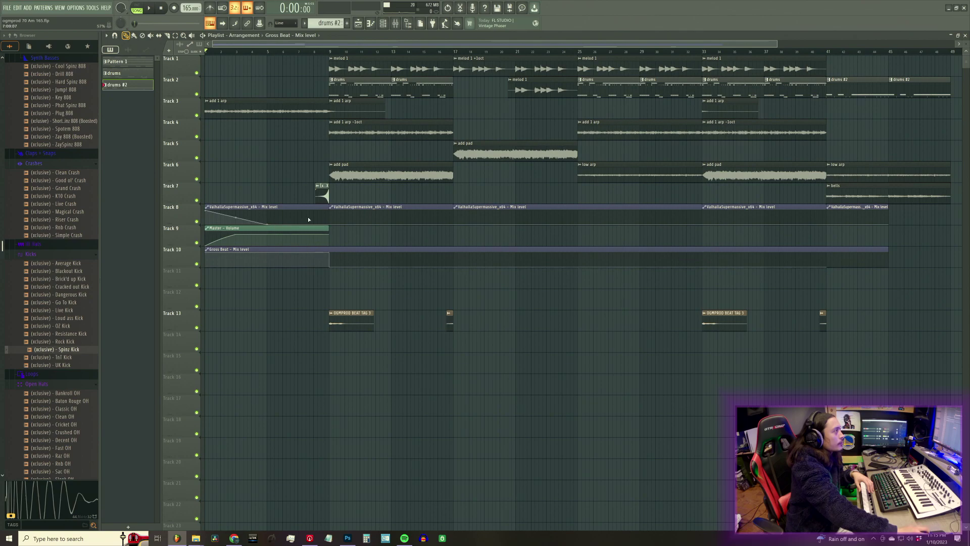
# Extend the first Master volume automation clip to about bar 37
pyautogui.moveTo(329, 228); pyautogui.dragTo(908, 228)
pyautogui.moveTo(779, 45); pyautogui.dragTo(855, 69)
pyautogui.moveTo(827, 234); pyautogui.dragTo(733, 236)
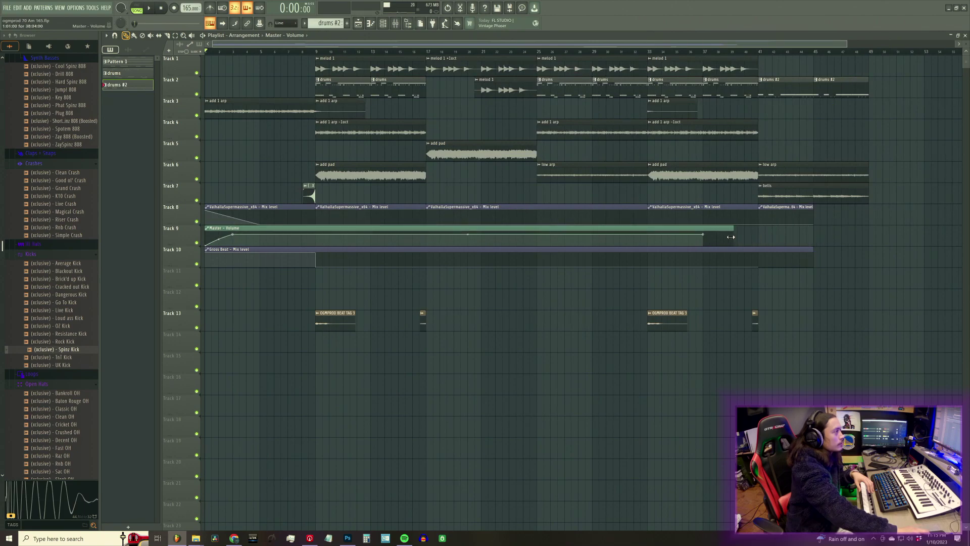
# Delete the sliced ValhallaSupermassive mix level clips after bar 9 and extend the first one to bar 49
pyautogui.rightClick(398, 204)
pyautogui.rightClick(536, 212)
pyautogui.rightClick(698, 220)
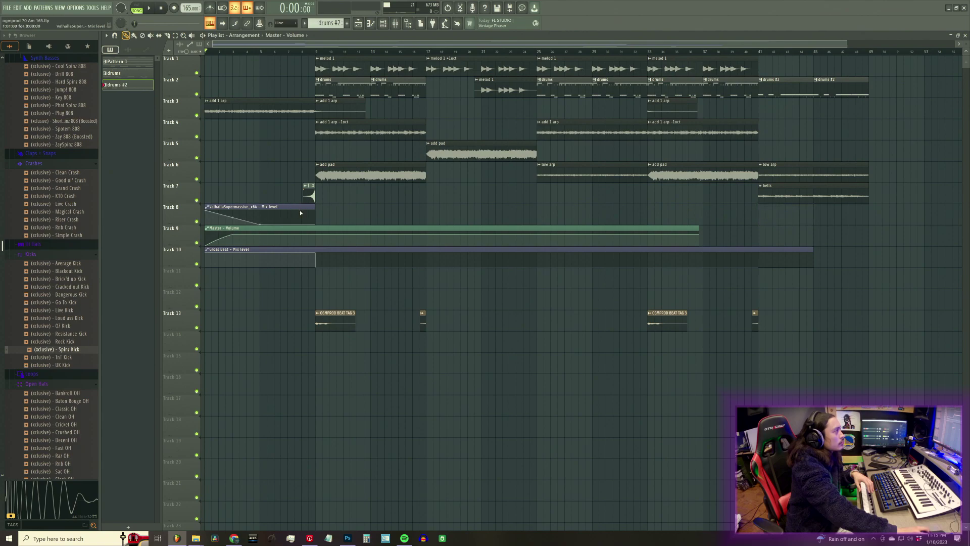
pyautogui.moveTo(315, 207); pyautogui.dragTo(782, 219)
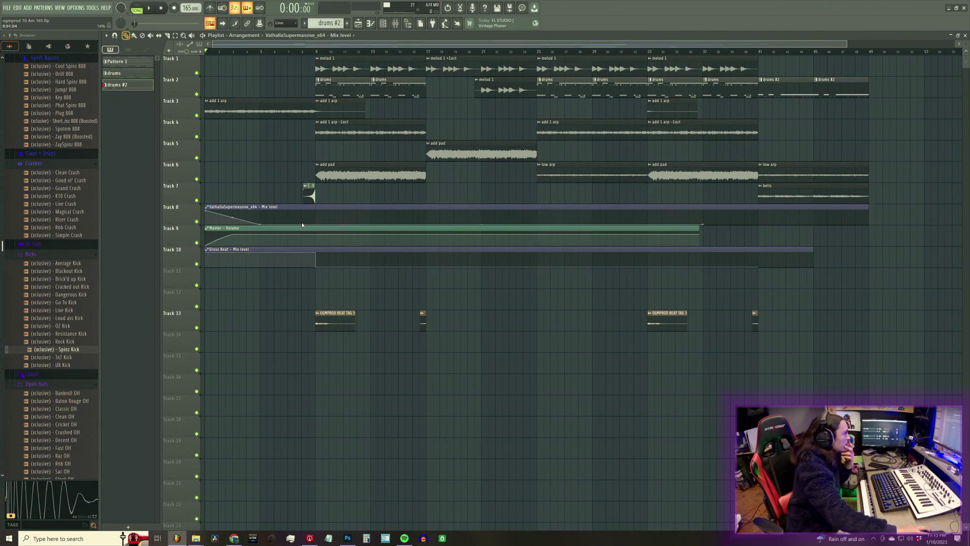
# Add short rises ending in abrupt drops to minimum at bars 9 and 33 in the ValhallaSupermassive mix level automation, with matching peak values
pyautogui.moveTo(314, 216); pyautogui.dragTo(317, 218)
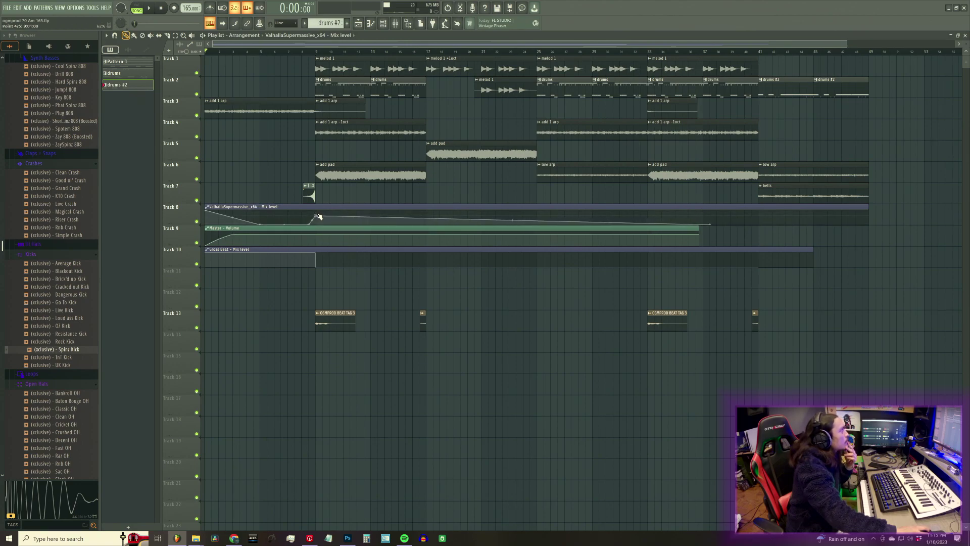
pyautogui.moveTo(317, 220); pyautogui.dragTo(389, 225)
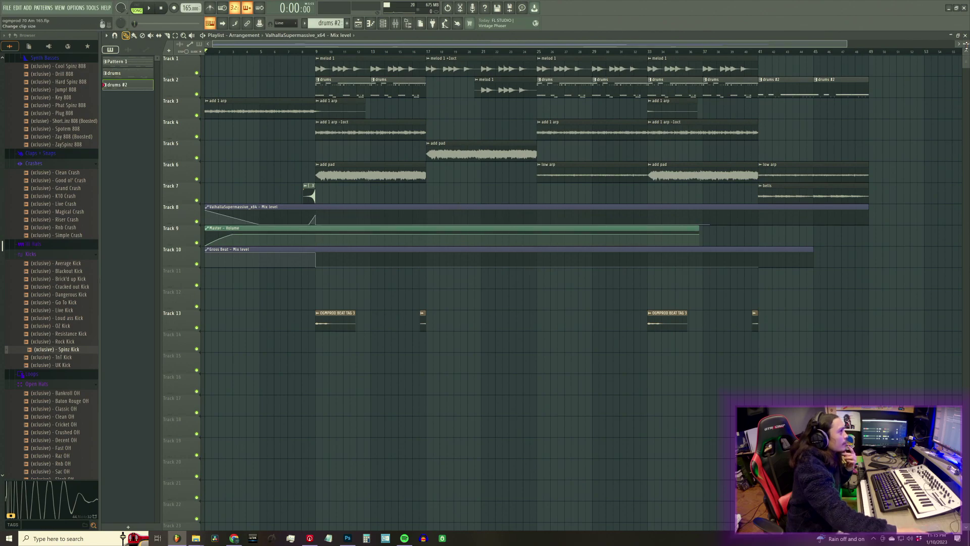
pyautogui.scroll(3, 966, 44)
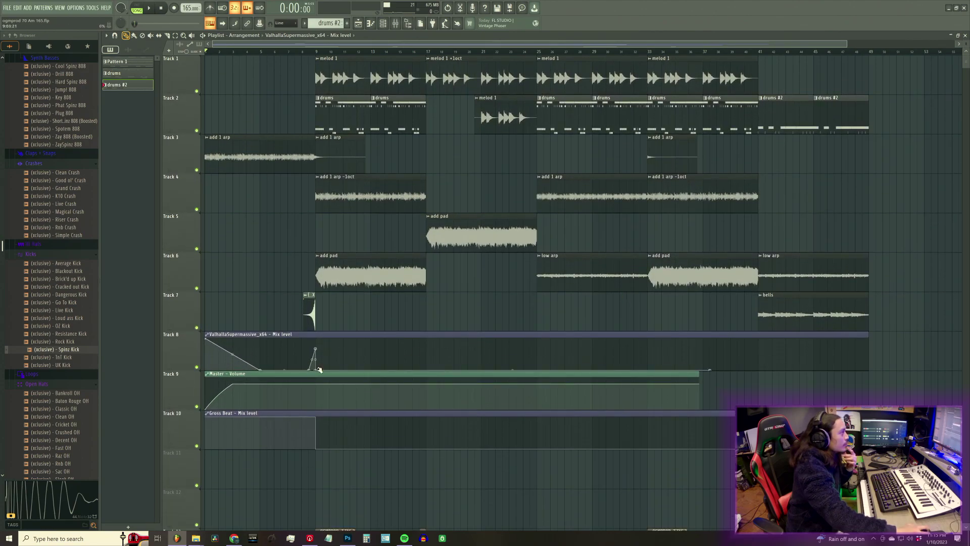
pyautogui.rightClick(315, 351)
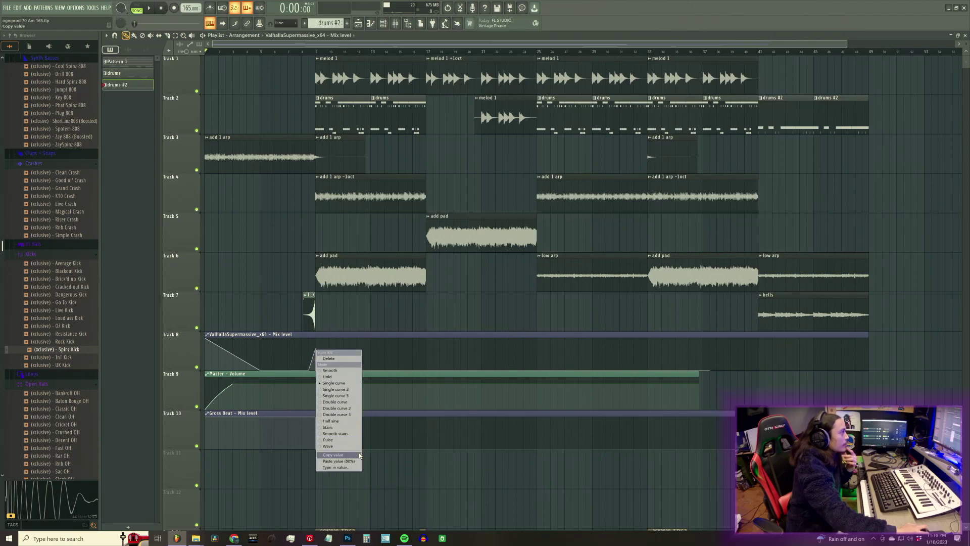
pyautogui.click(360, 455)
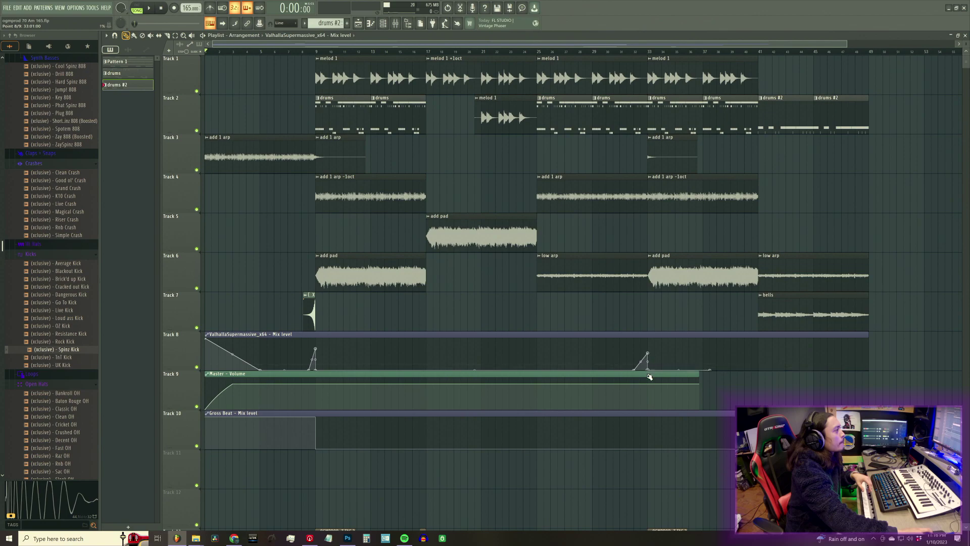
pyautogui.rightClick(648, 354)
pyautogui.click(687, 465)
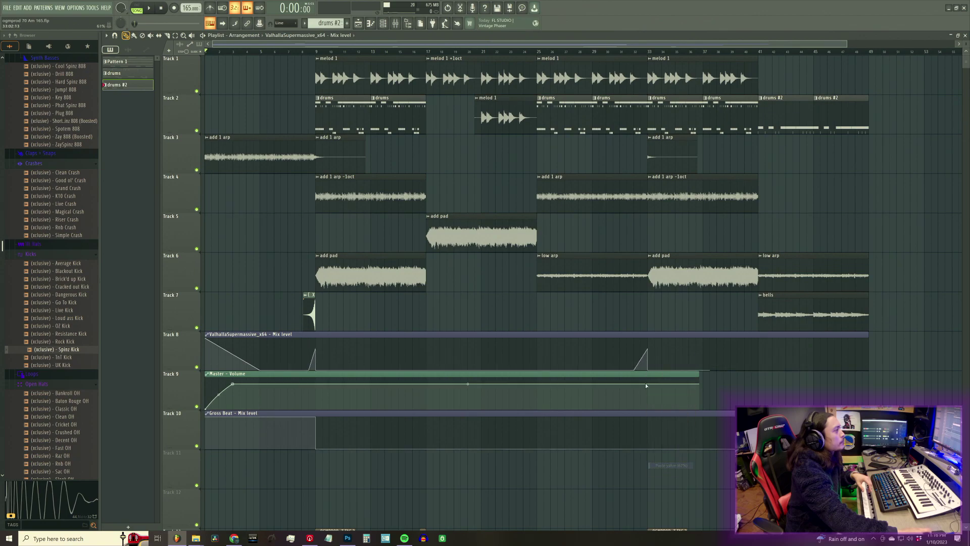
# Curve the ValhallaSupermassive rise into bar 33 and copy its value to the bar 9 rise so both spikes match
pyautogui.rightClick(648, 350)
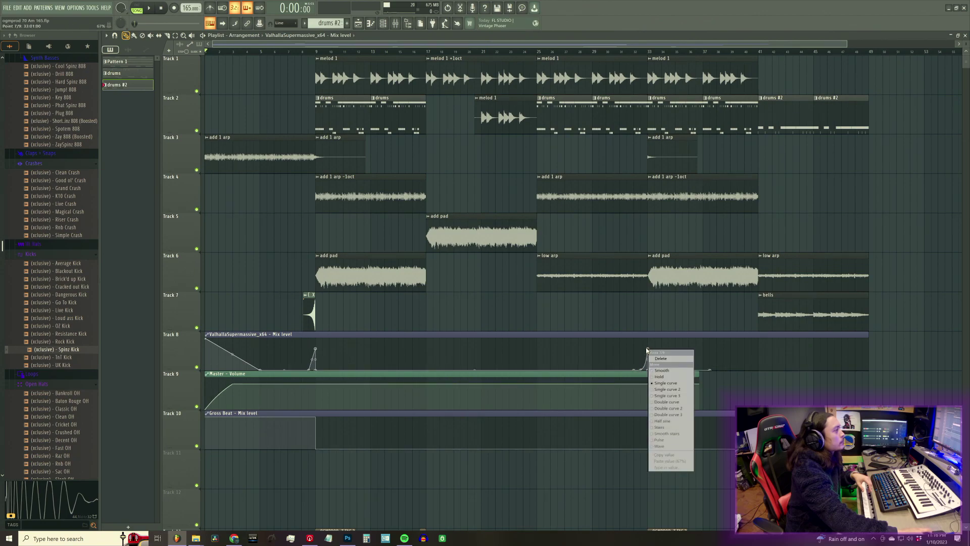
pyautogui.click(686, 455)
pyautogui.rightClick(317, 348)
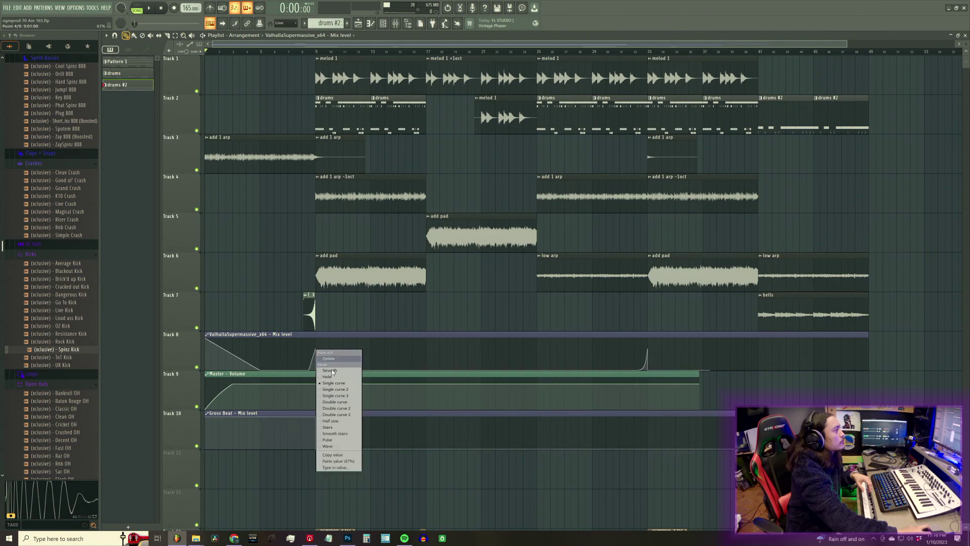
pyautogui.click(356, 461)
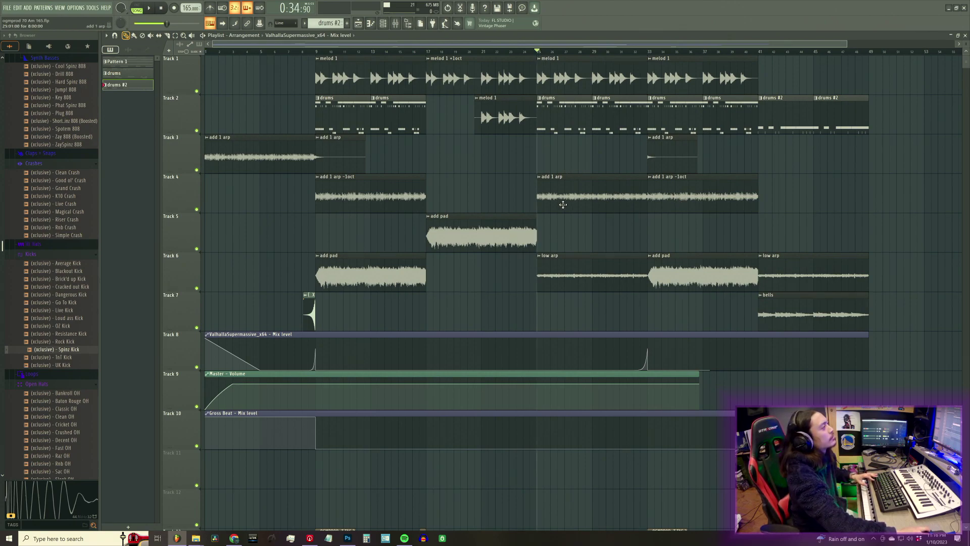
# Solo Track 6 and audition its low arp and add pad clips around bars 25 and 33
pyautogui.moveTo(701, 331); pyautogui.dragTo(684, 174)
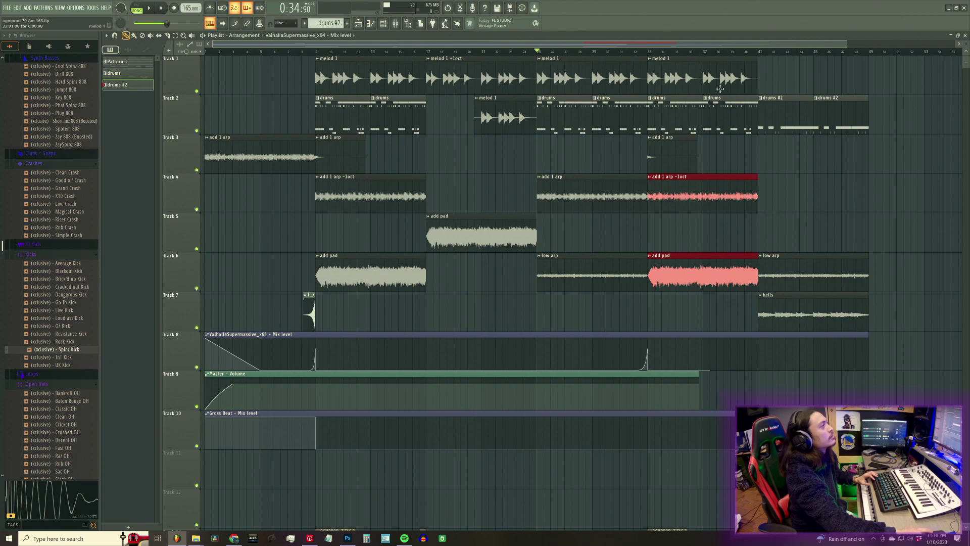
pyautogui.click(580, 282)
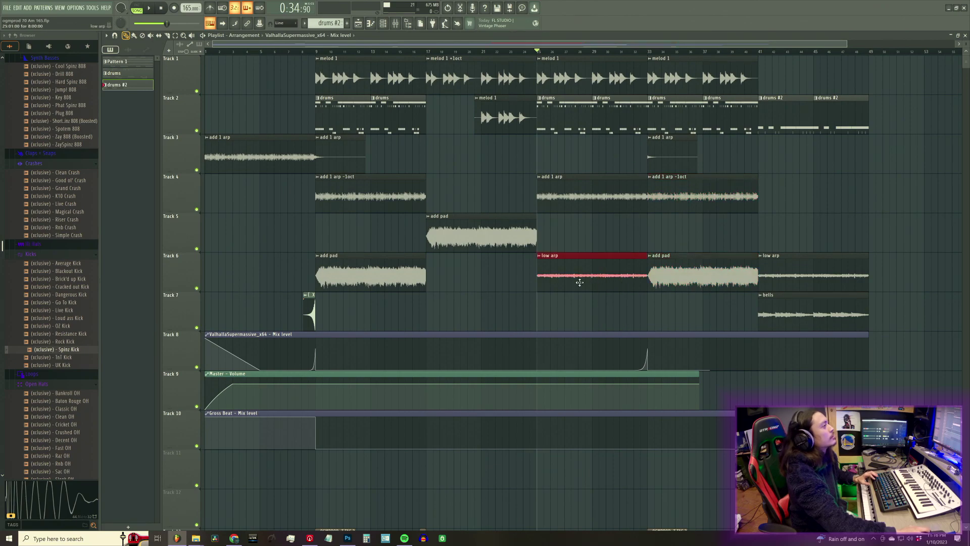
pyautogui.rightClick(197, 288)
pyautogui.press('space')
pyautogui.press('space')
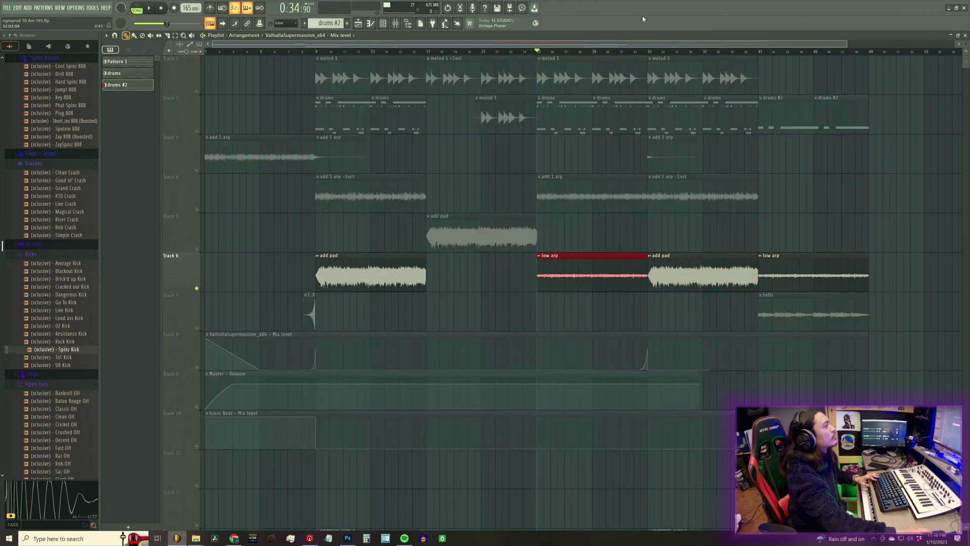
pyautogui.click(652, 51)
pyautogui.press('space')
pyautogui.press('space')
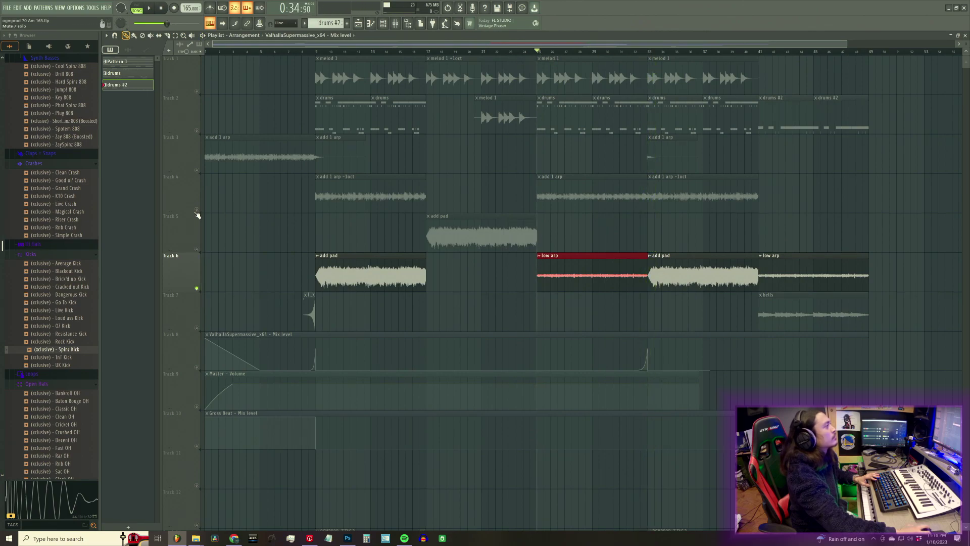
# Solo Track 4 and compare the add 1 arp clip at bar 25 with the add 1 arp -1oct clip at bar 33
pyautogui.rightClick(196, 209)
pyautogui.press('space')
pyautogui.click(652, 52)
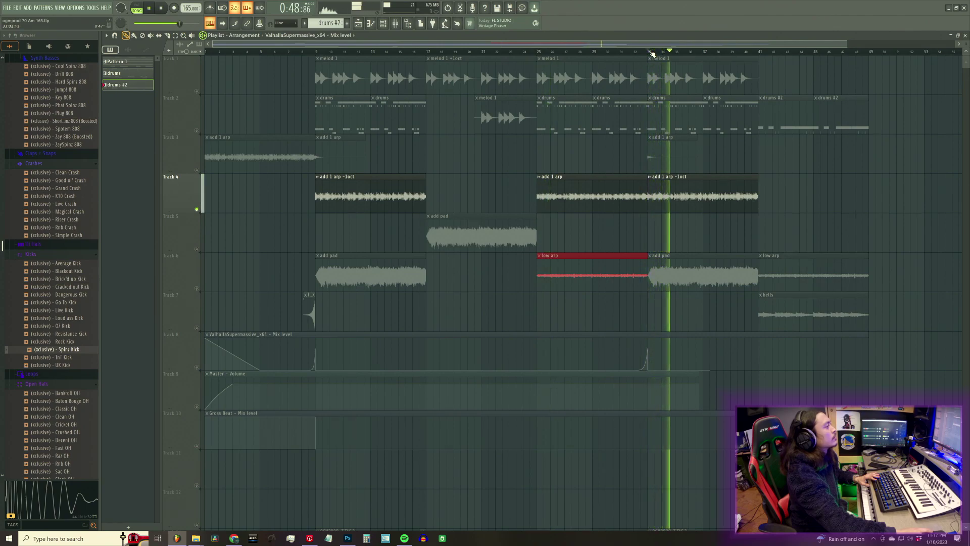
pyautogui.press('space')
pyautogui.press('space')
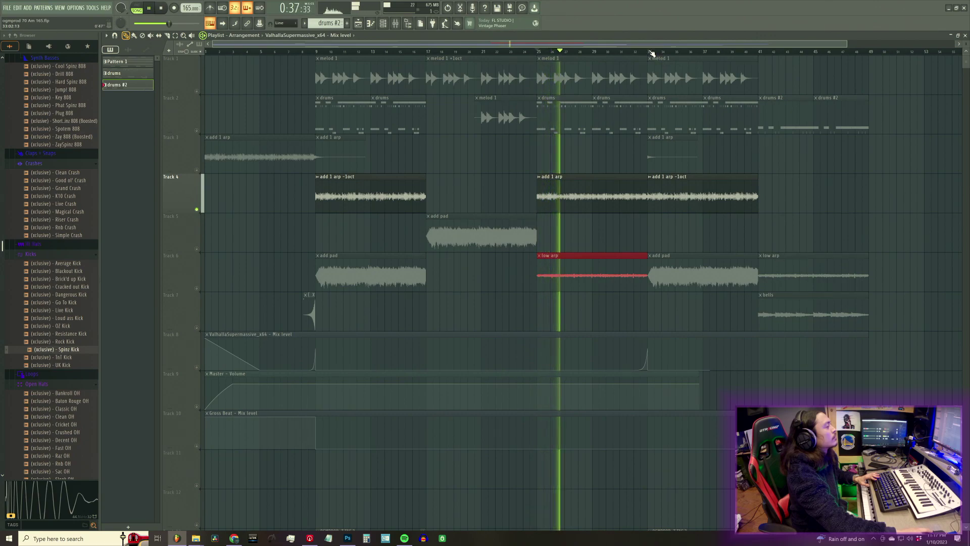
pyautogui.click(652, 52)
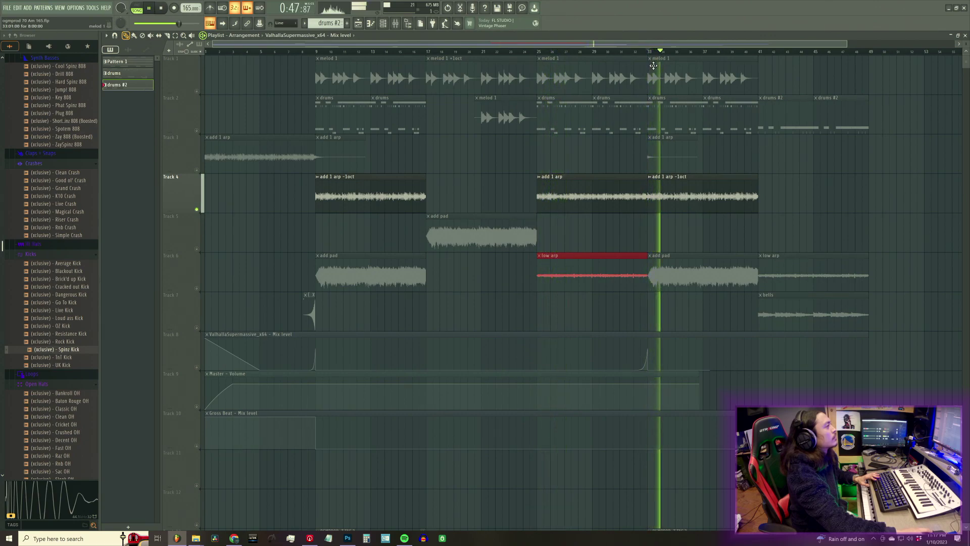
pyautogui.click(651, 52)
pyautogui.click(537, 53)
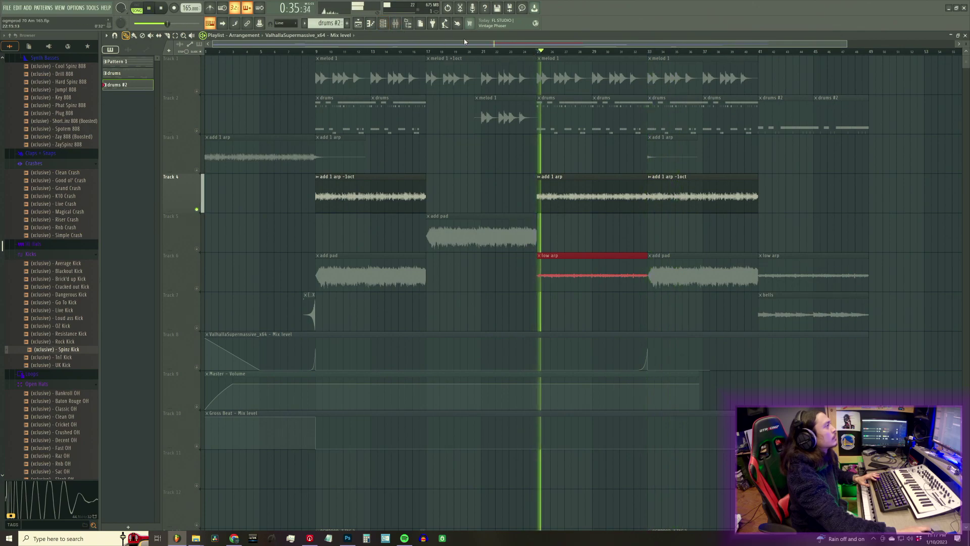
# Inspect the Master effect chain, audition Track 4 with the Gross Beat automation track enabled, and unsolo the tracks
pyautogui.press('F9')
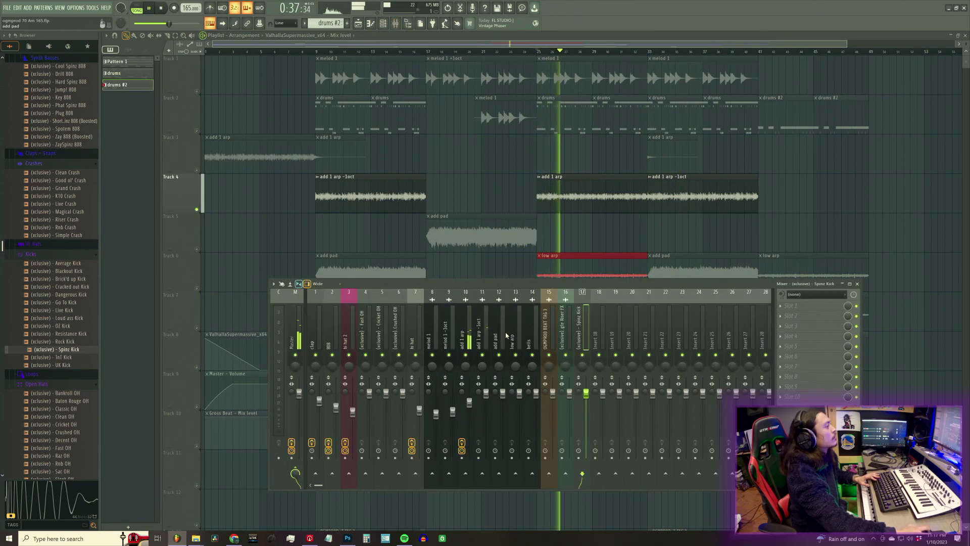
pyautogui.click(293, 329)
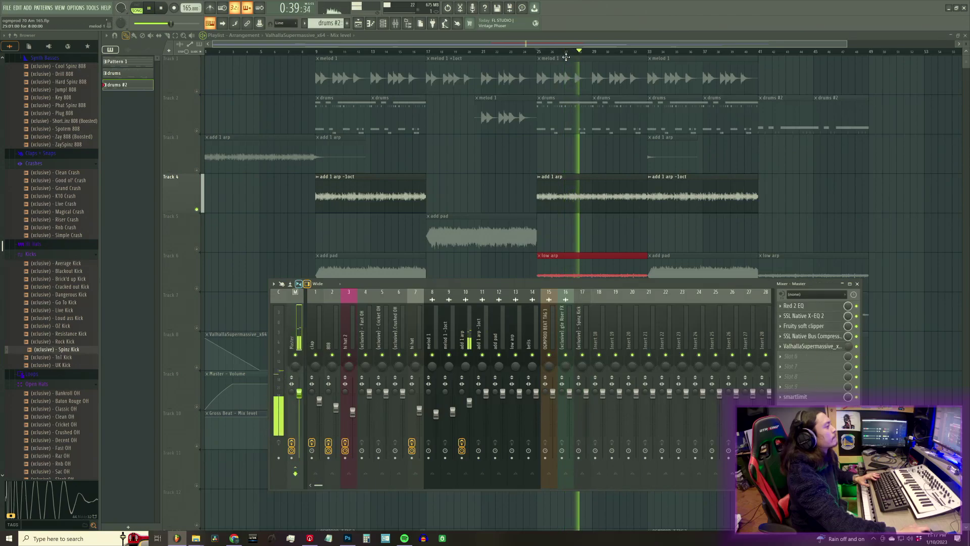
pyautogui.press('F9')
pyautogui.press('space')
pyautogui.click(204, 448)
pyautogui.press('space')
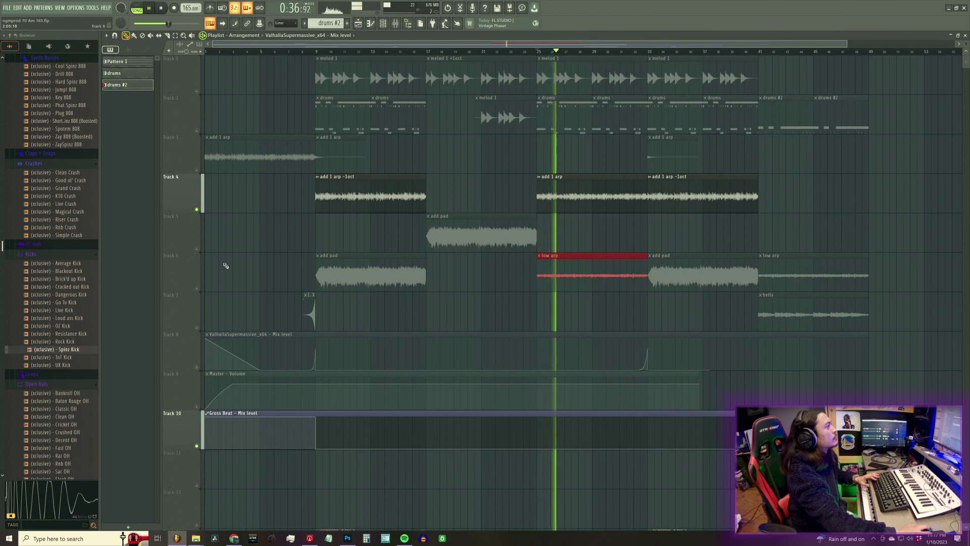
pyautogui.press('space')
pyautogui.keyDown('ctrl'); pyautogui.click(197, 209); pyautogui.keyUp('ctrl')
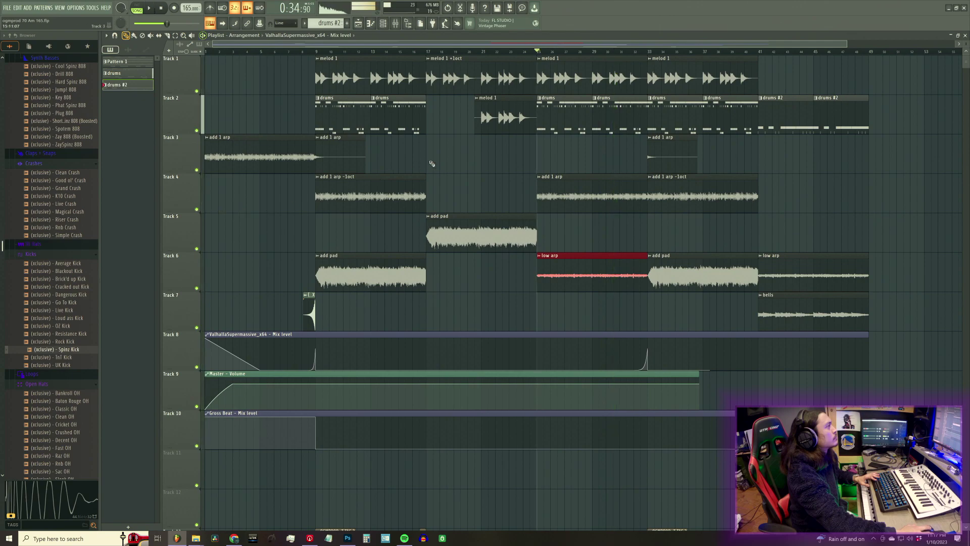
# Solo Track 1 and compare the melody clips at bars 25 and 17
pyautogui.rightClick(197, 91)
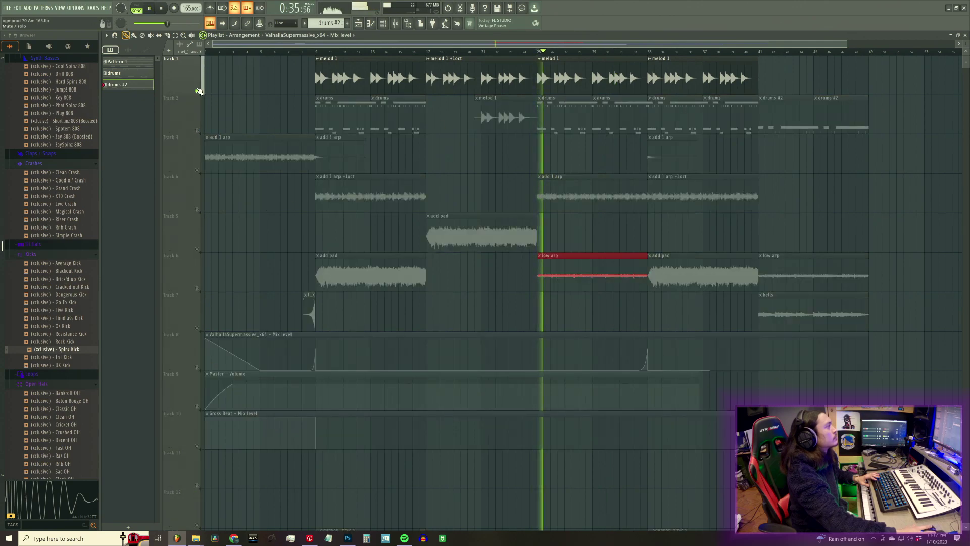
pyautogui.click(427, 54)
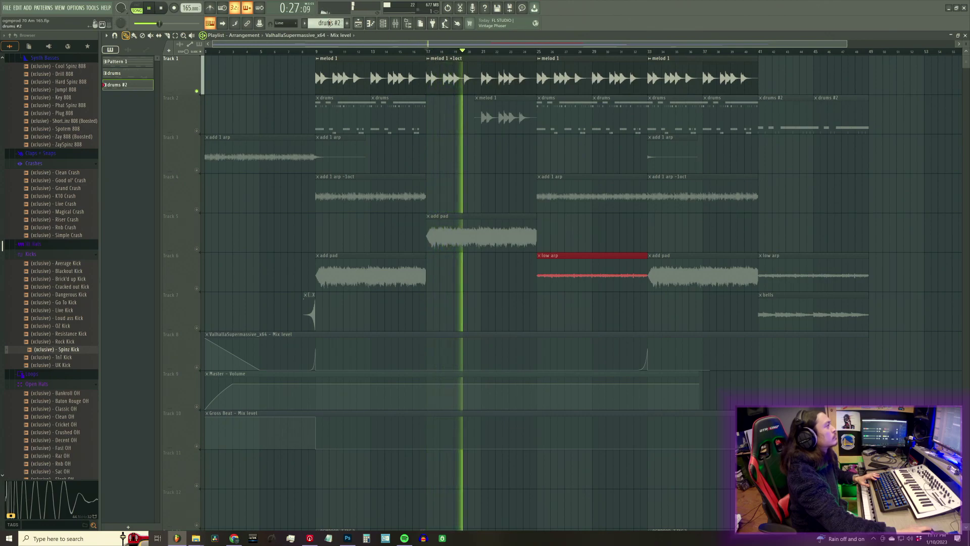
pyautogui.press('space')
# Replace the melod 1 clip at bar 25 on Track 1 with the melod 1 +1oct clip used at bar 17
pyautogui.doubleClick(457, 69)
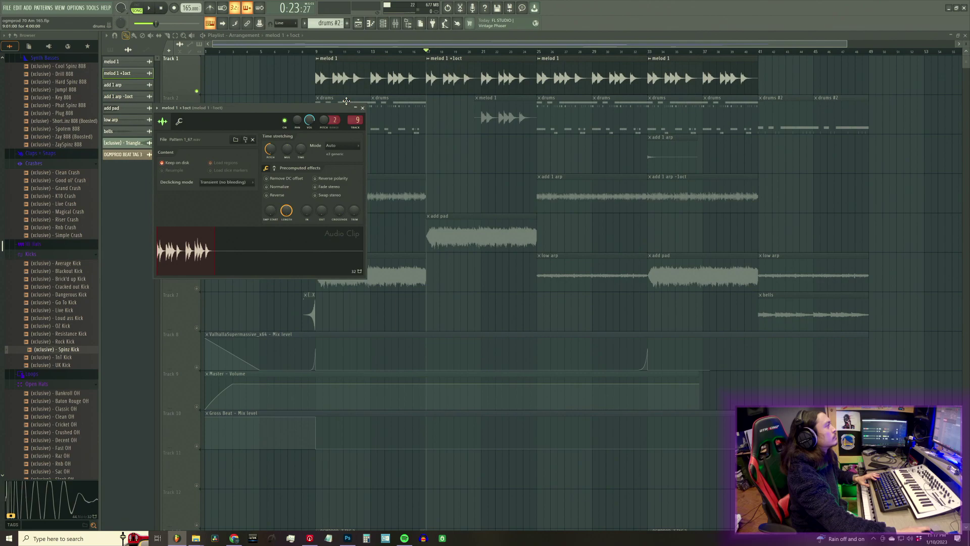
pyautogui.click(363, 108)
pyautogui.rightClick(541, 78)
pyautogui.click(566, 77)
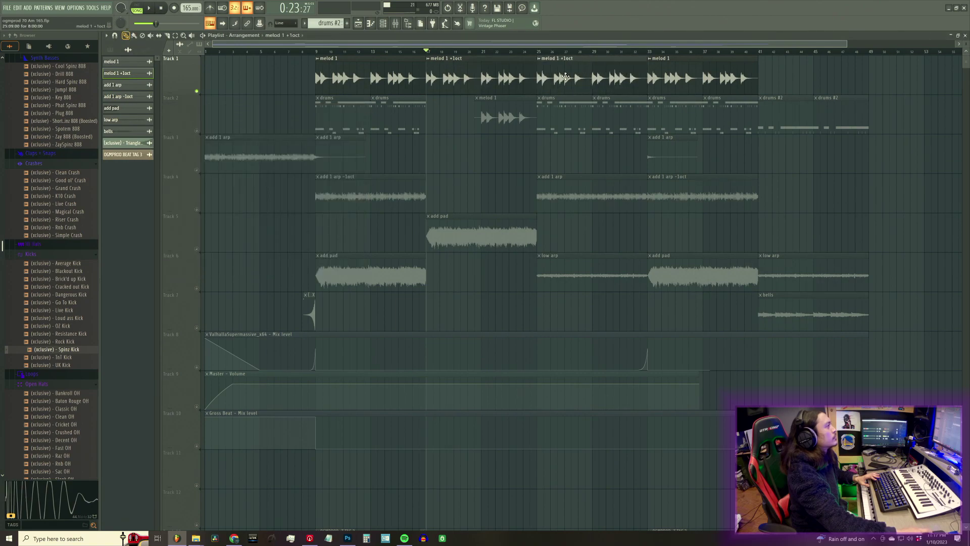
# Rename the melod 1 +1oct audio clip as "melod 1 -1oct"
pyautogui.click(384, 24)
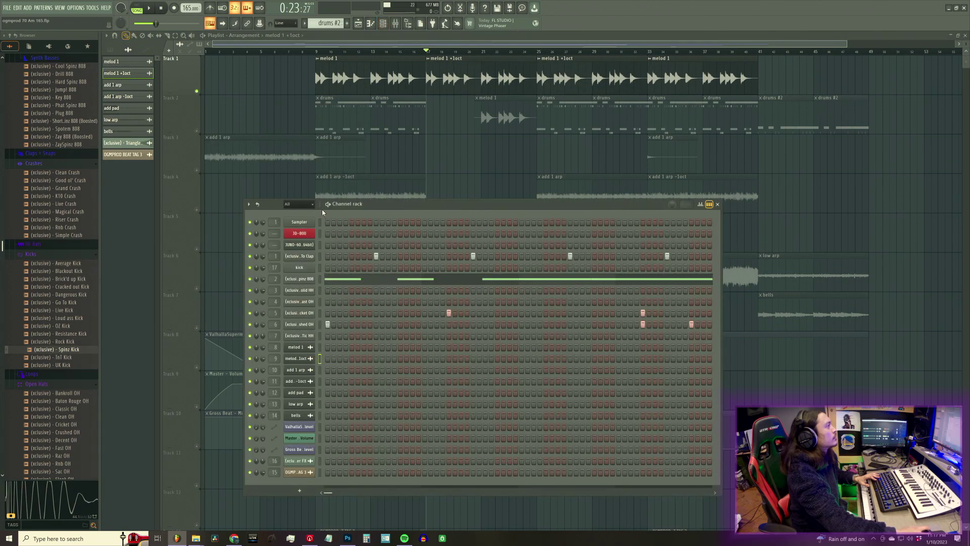
pyautogui.press('F6')
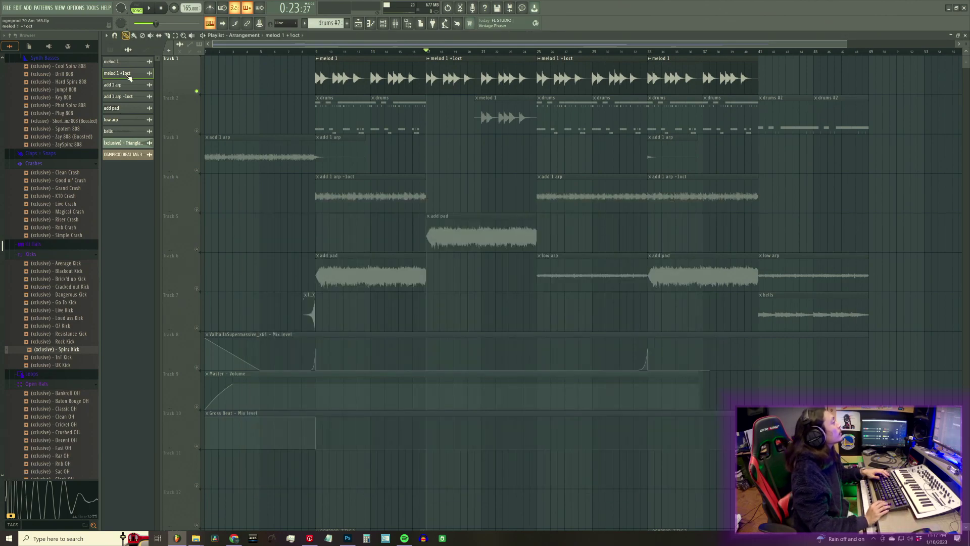
pyautogui.press('F2')
pyautogui.write('melod 1 -1oct')
pyautogui.press('Return')
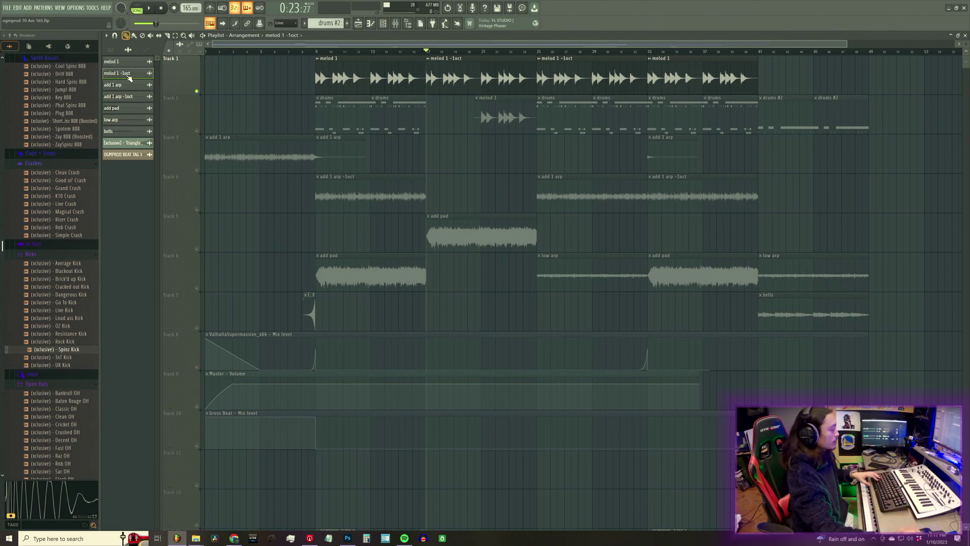
# Compare the Track 1 melody clips at bars 9 and 17, and unsolo the track to hear the full arrangement
pyautogui.press('space')
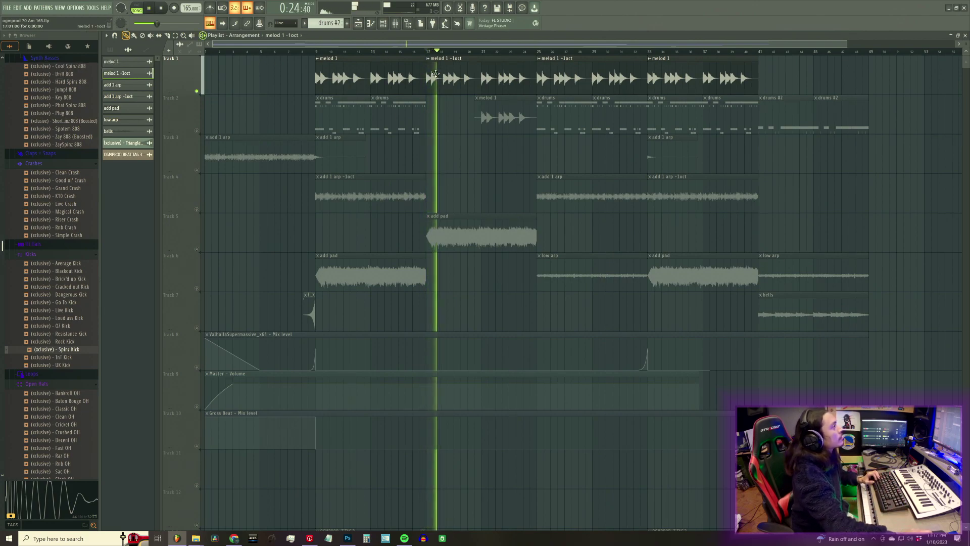
pyautogui.click(325, 52)
pyautogui.click(439, 51)
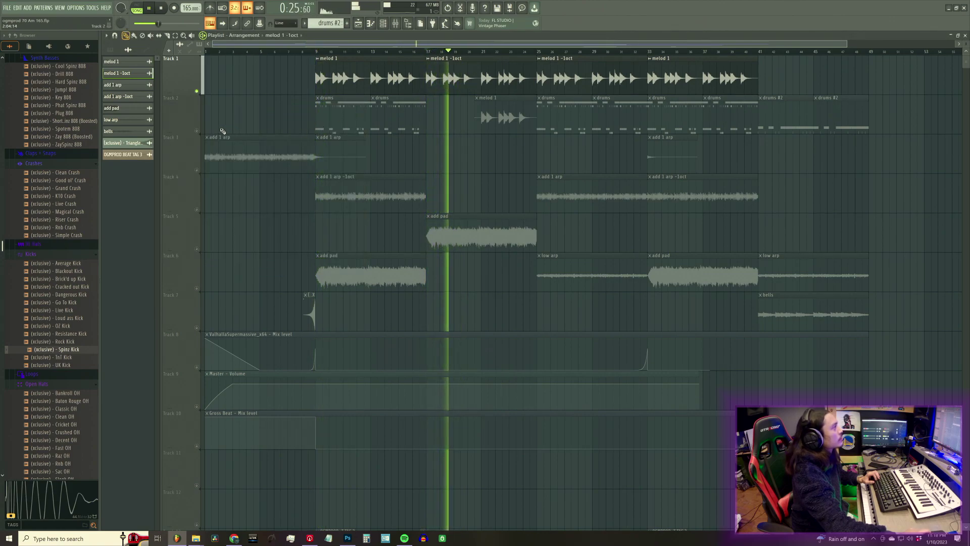
pyautogui.click(202, 135)
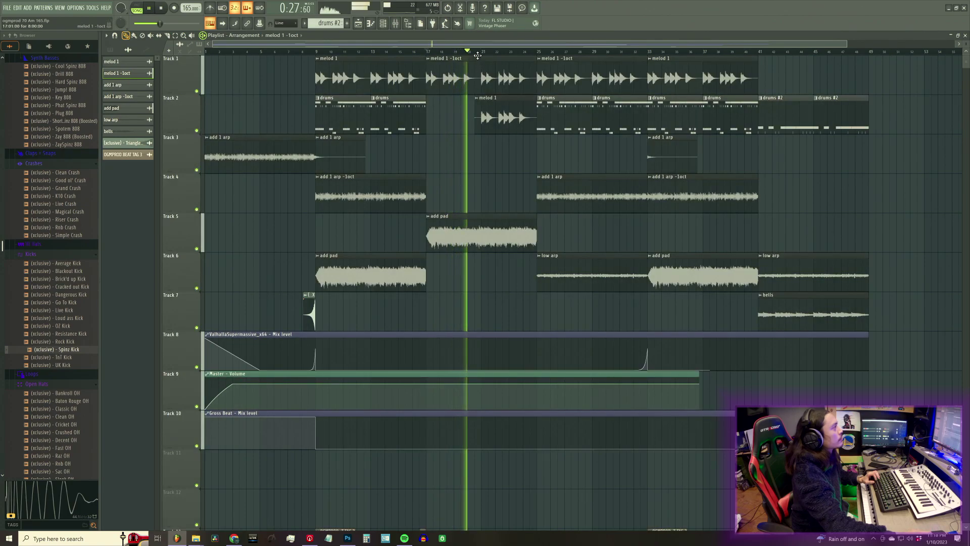
# Load the "808 heavy sauce" mixer track preset onto the Spinz Kick mixer track
pyautogui.doubleClick(477, 218)
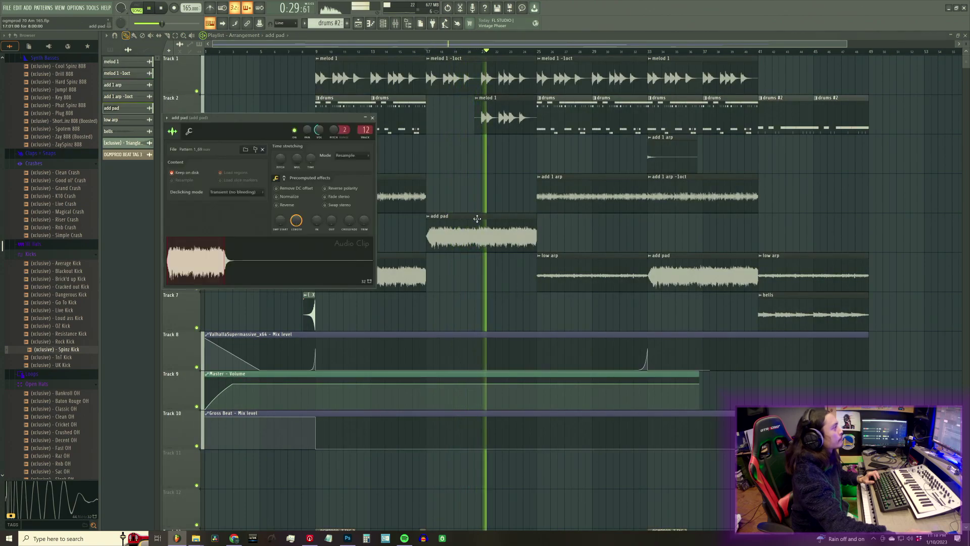
pyautogui.press('Escape')
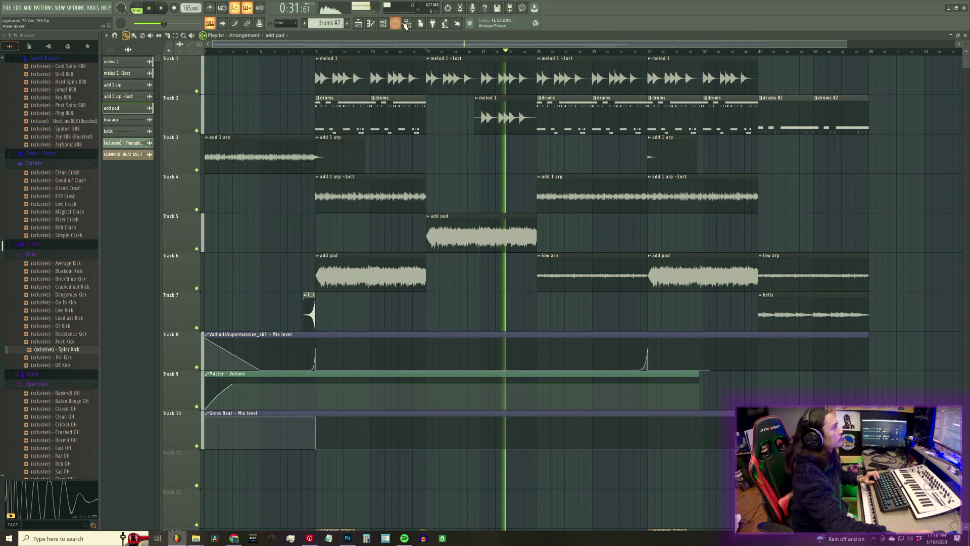
pyautogui.click(406, 24)
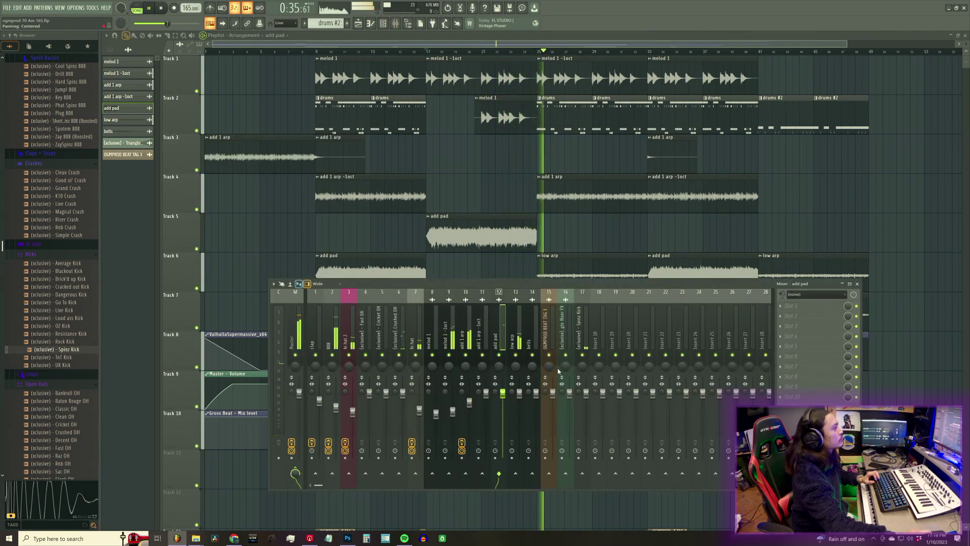
pyautogui.press('space')
pyautogui.rightClick(588, 332)
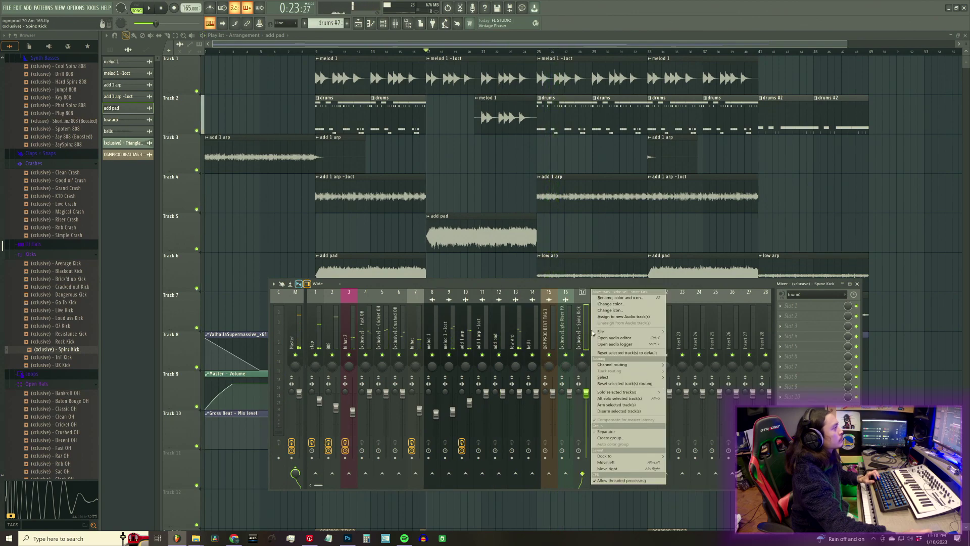
pyautogui.moveTo(607, 332)
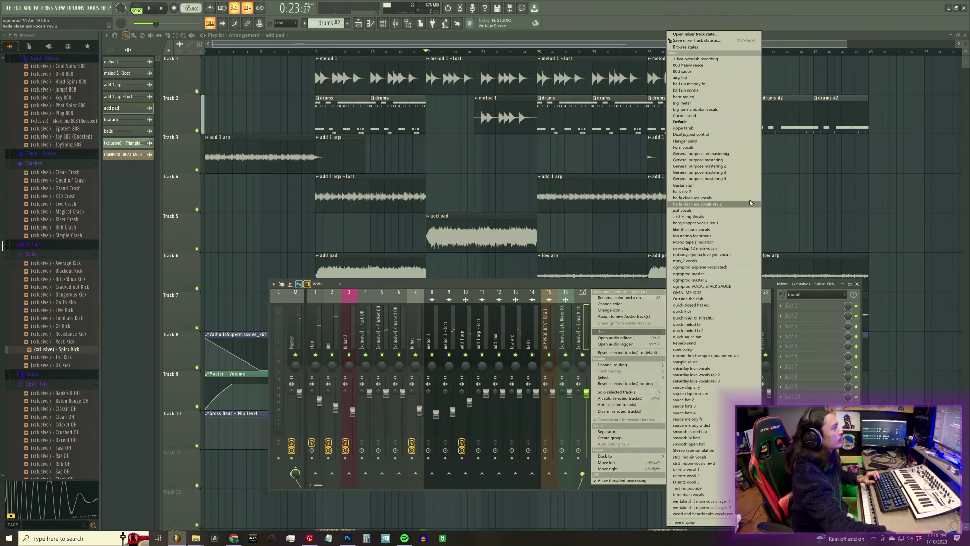
pyautogui.click(715, 65)
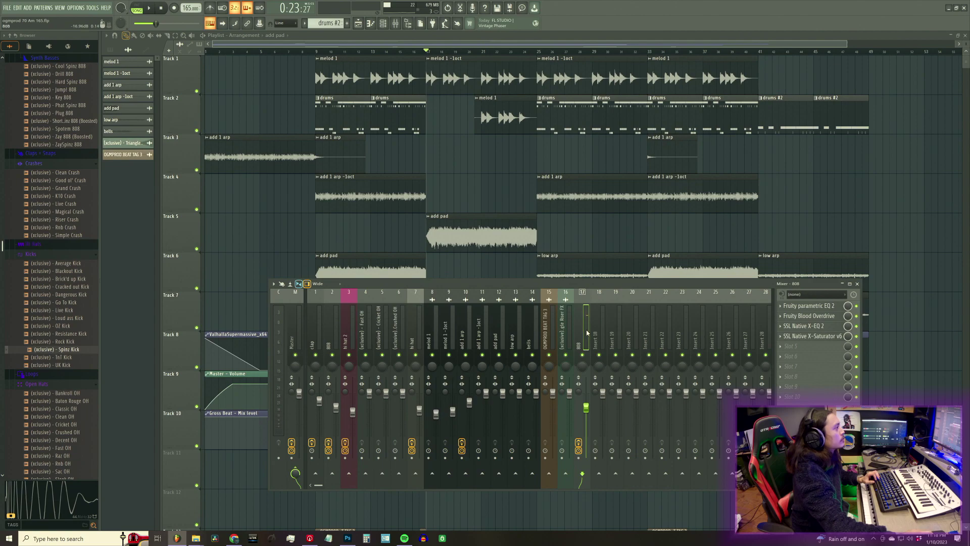
# Inspect the Fruity Blood Overdrive effect on the Spinz Kick's mixer track and rename the track "kick"
pyautogui.click(822, 316)
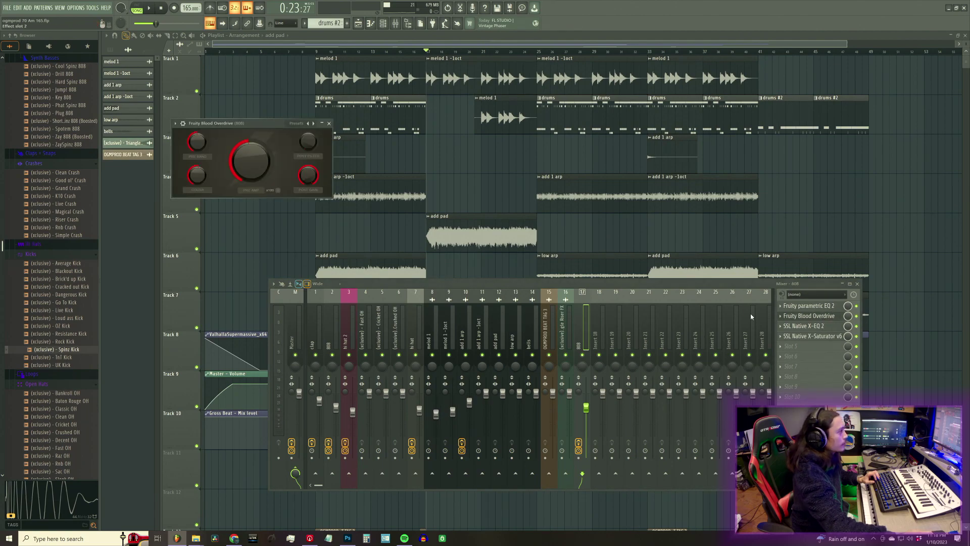
pyautogui.click(330, 123)
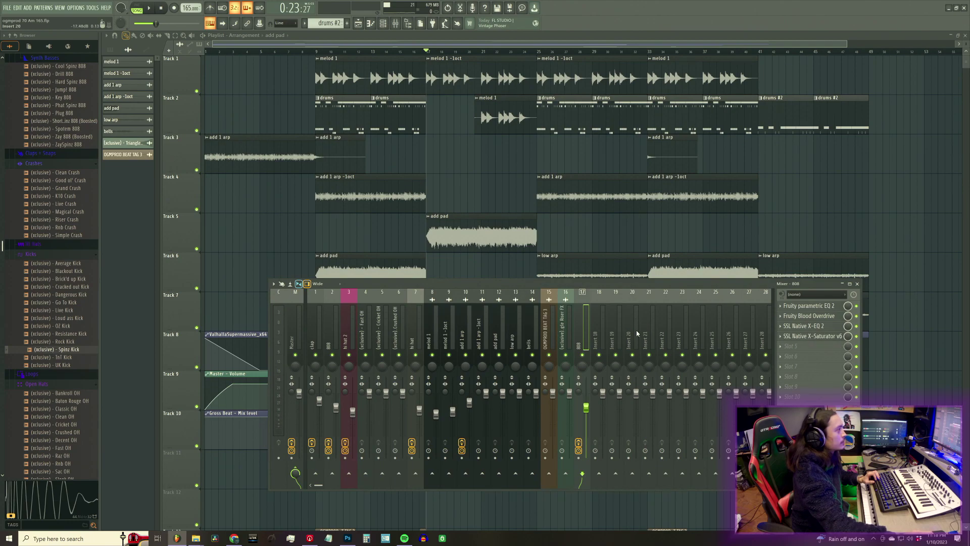
pyautogui.press('F2')
pyautogui.write('kick')
pyautogui.press('Return')
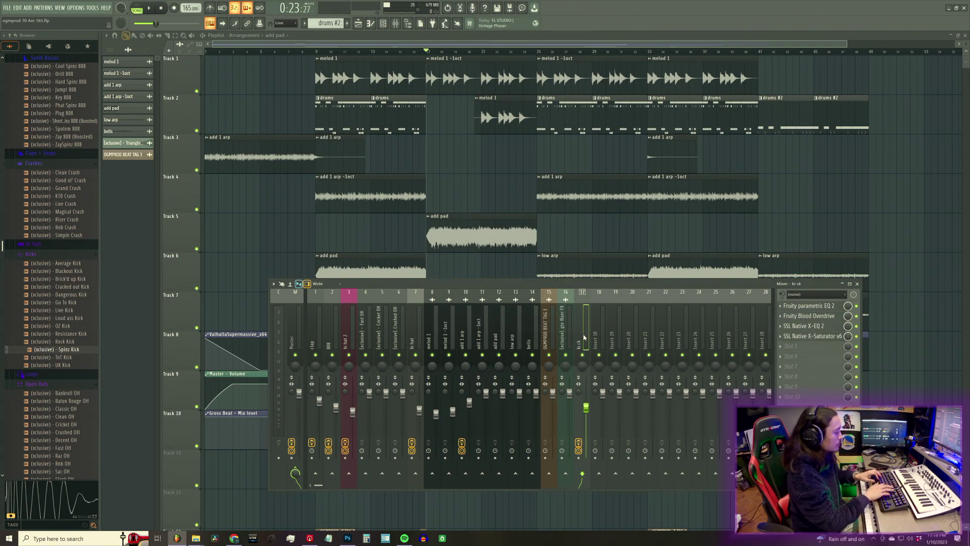
pyautogui.press('w')
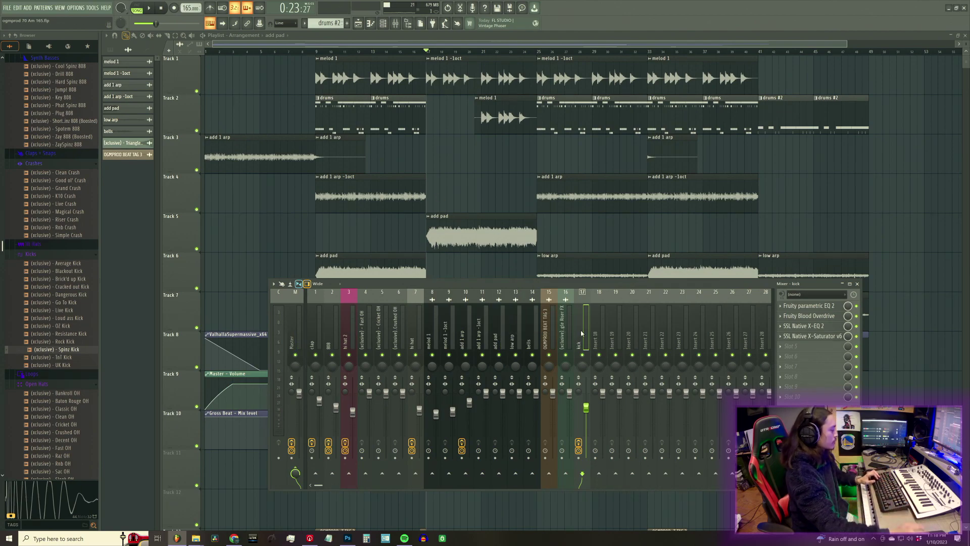
# Play the arrangement from bar 17 and audition the kick against the other drum tracks in the mixer
pyautogui.press('space')
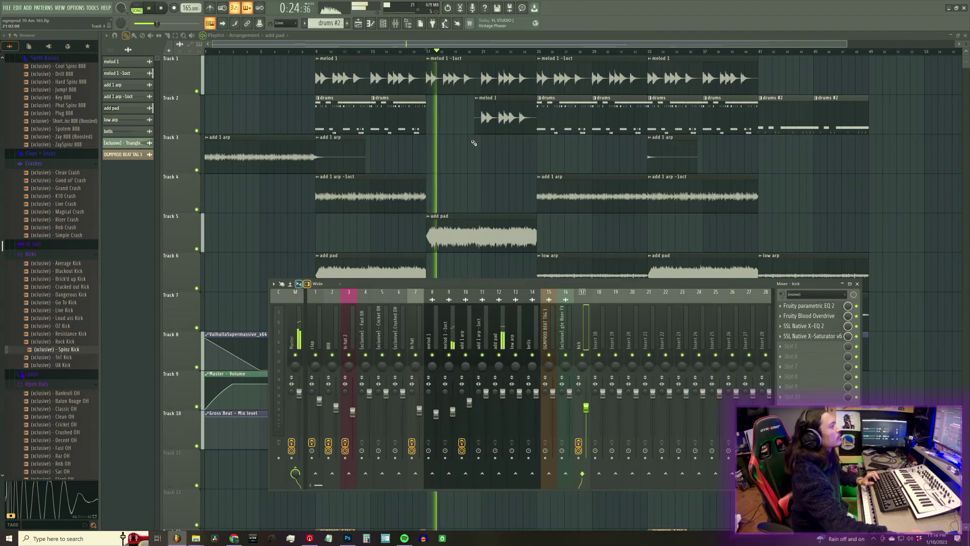
pyautogui.press('F9')
pyautogui.moveTo(502, 44); pyautogui.dragTo(535, 53)
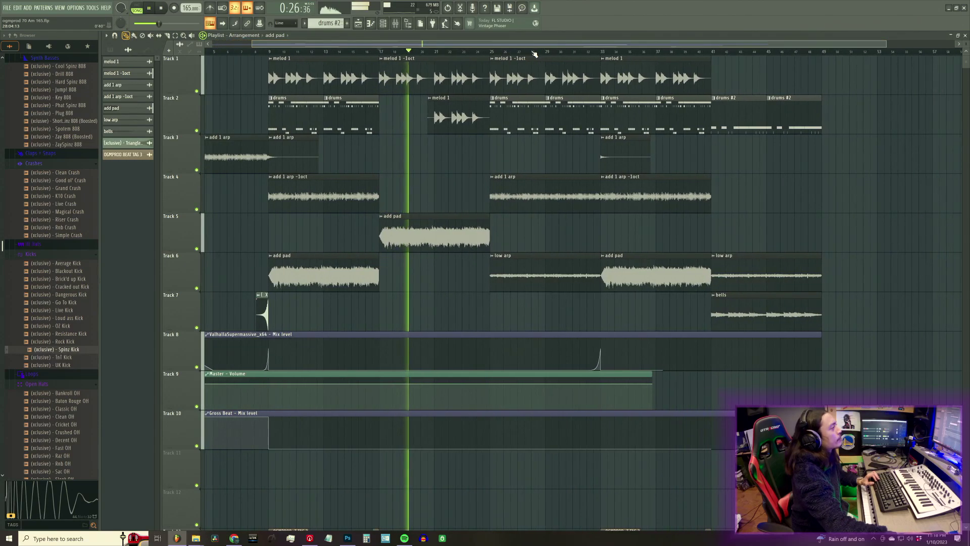
pyautogui.click(396, 25)
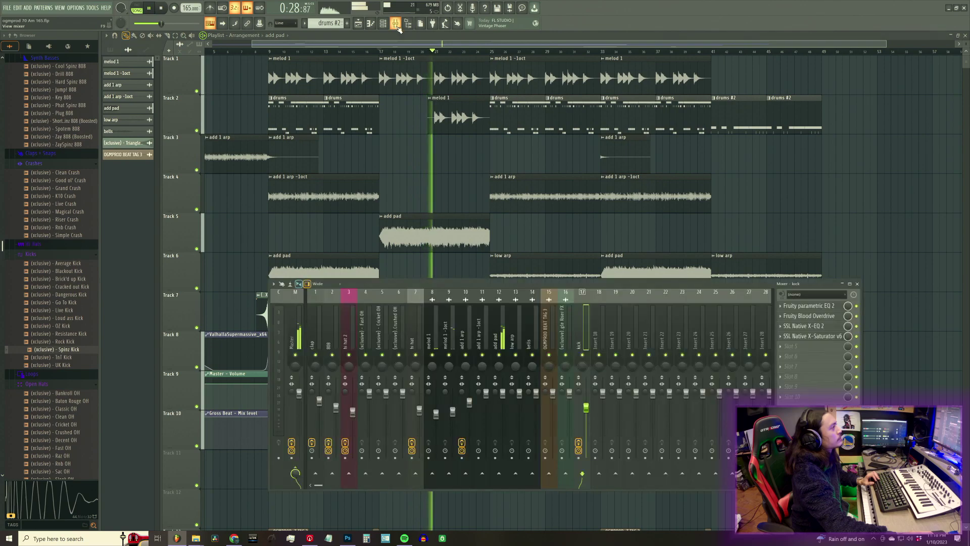
pyautogui.click(365, 355)
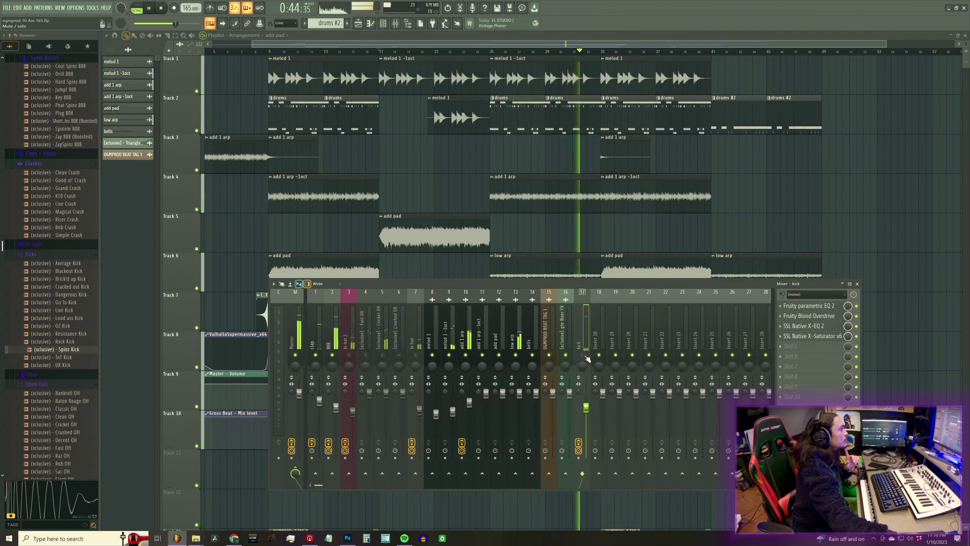
pyautogui.press('space')
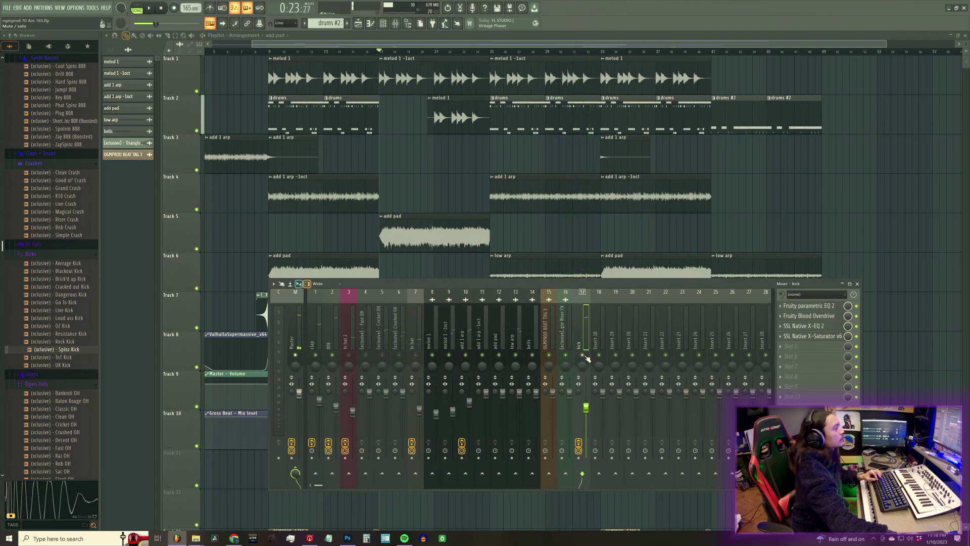
pyautogui.rightClick(585, 355)
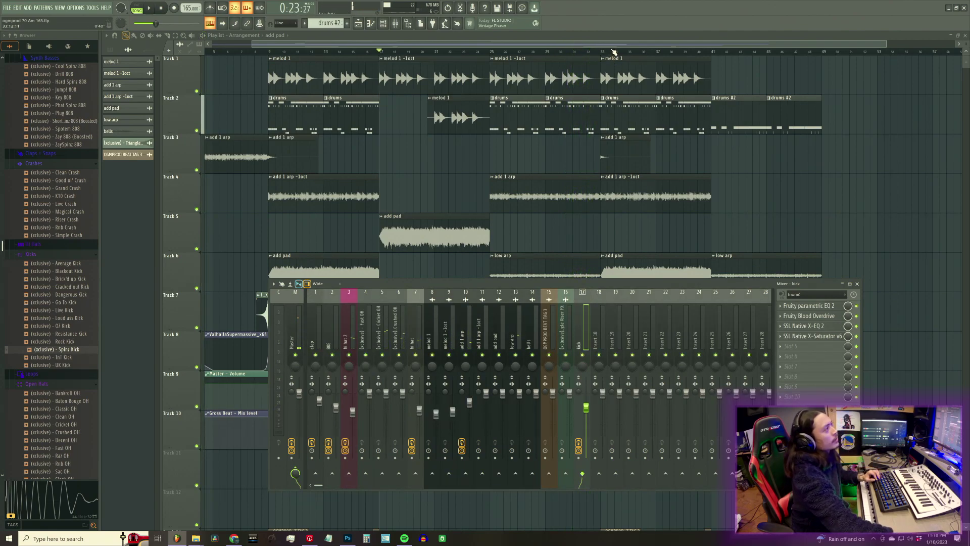
# Slice the melody, drums, arp and low arp clips on Tracks 1, 2, 4 and 6 at bar 32 and delete the pieces before bar 33
pyautogui.scroll(3, 614, 52)
pyautogui.press('F9')
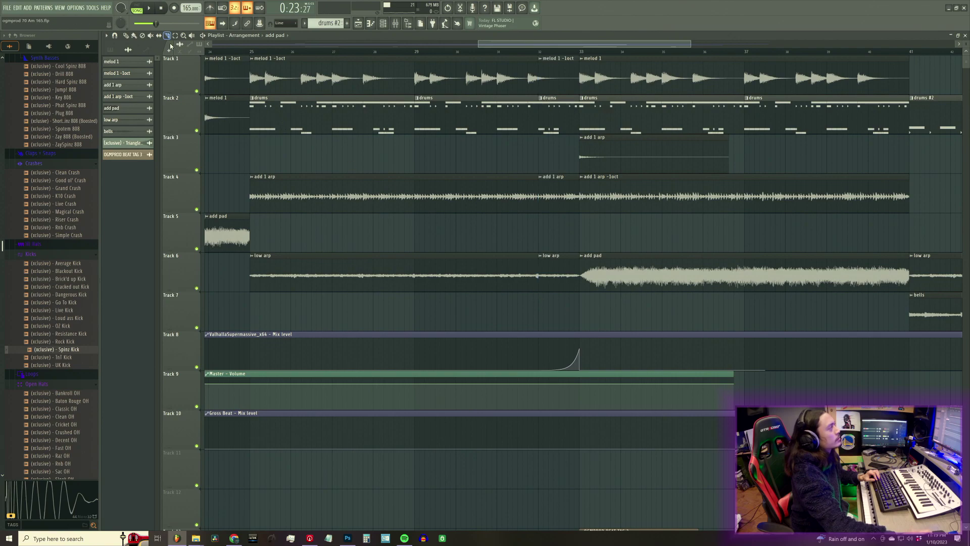
pyautogui.rightClick(555, 273)
pyautogui.rightClick(556, 196)
pyautogui.rightClick(553, 116)
pyautogui.rightClick(549, 81)
pyautogui.scroll(-3, 565, 55)
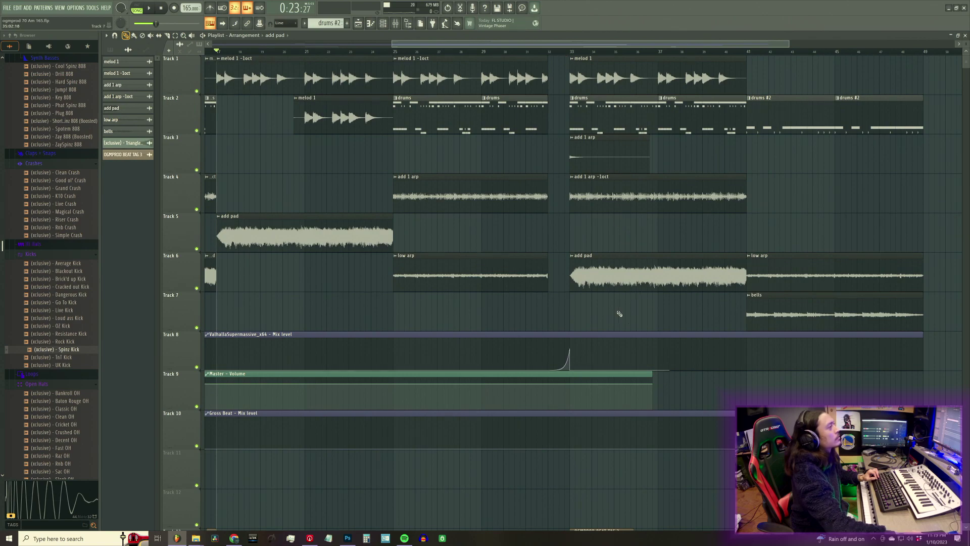
# Move all the OGMPROD BEAT TAG 3 clips from Track 13 up to Track 11
pyautogui.moveTo(393, 45); pyautogui.dragTo(212, 44)
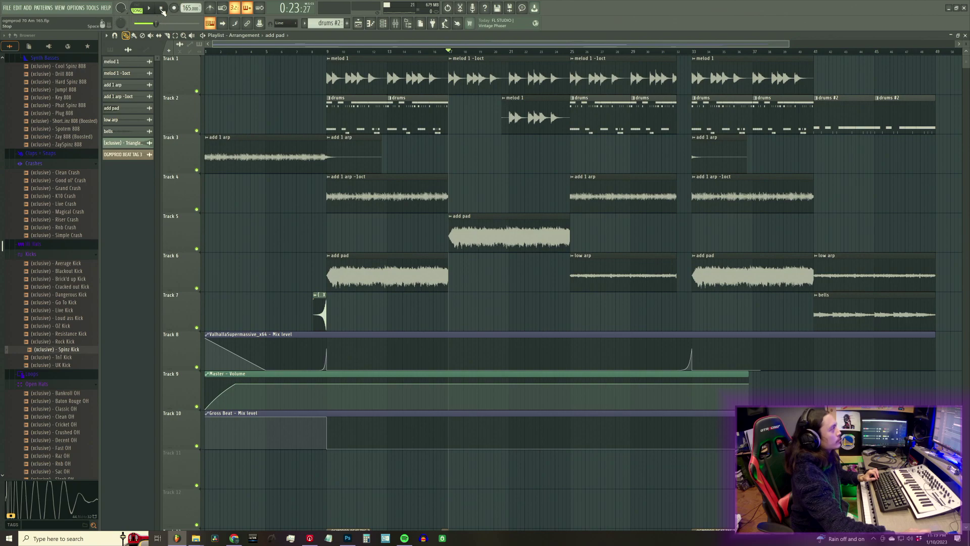
pyautogui.scroll(-4, 386, 418)
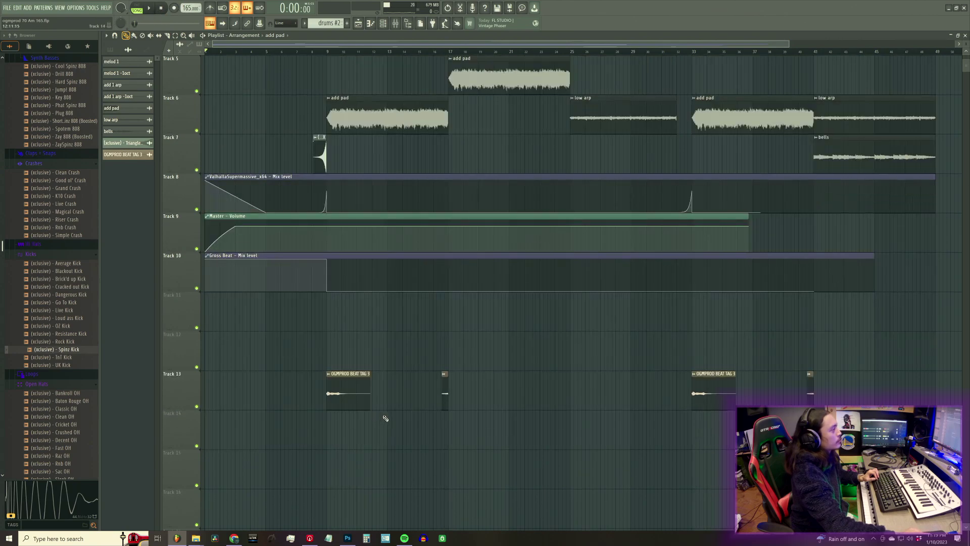
pyautogui.scroll(4, 389, 419)
pyautogui.scroll(-4, 397, 418)
pyautogui.moveTo(277, 373); pyautogui.dragTo(859, 452)
pyautogui.moveTo(355, 398); pyautogui.dragTo(343, 314)
pyautogui.scroll(4, 356, 424)
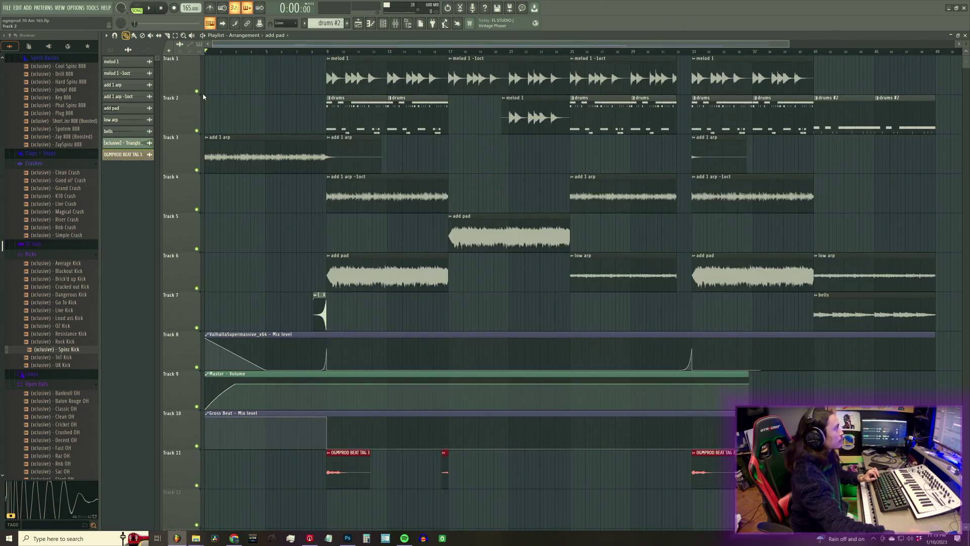
# Play the arrangement from the beginning to review the sections and the break before bar 33
pyautogui.press('space')
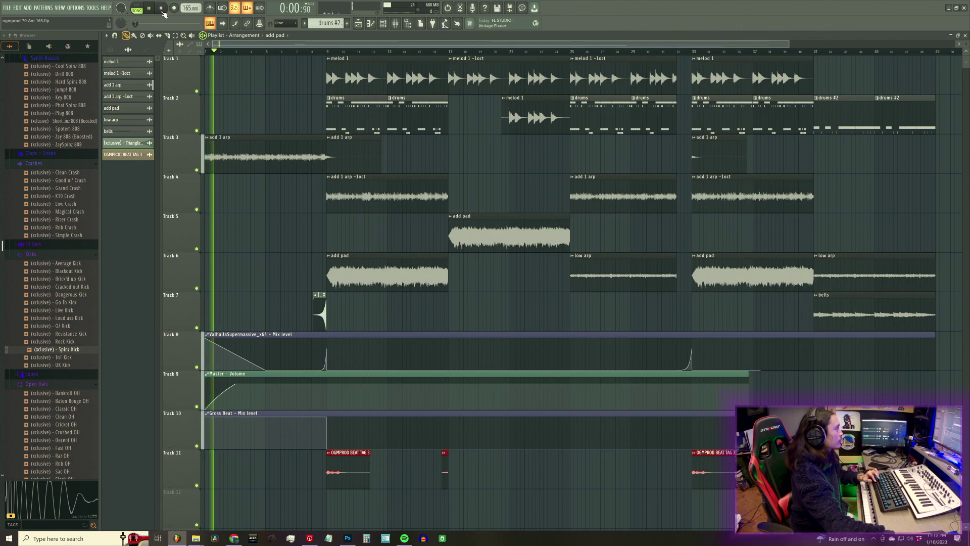
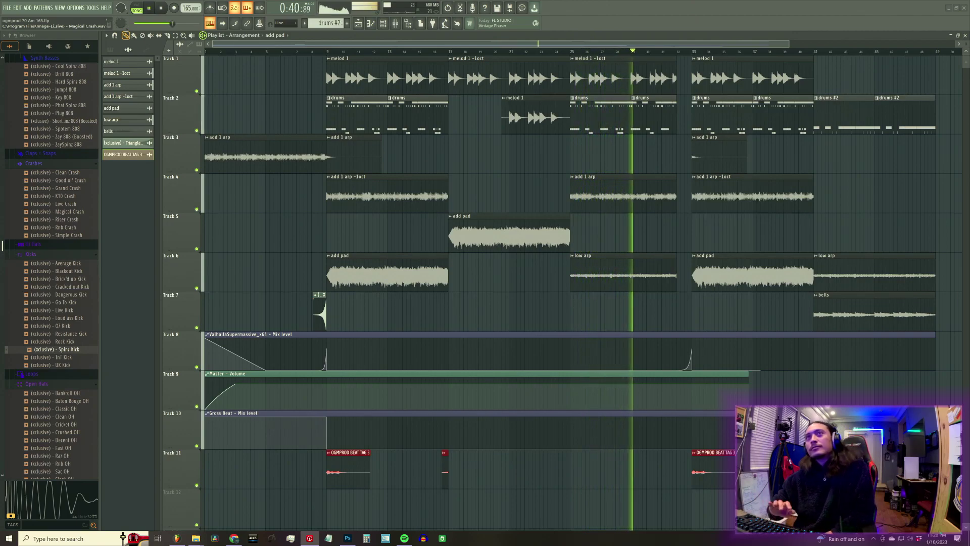
pyautogui.click(161, 8)
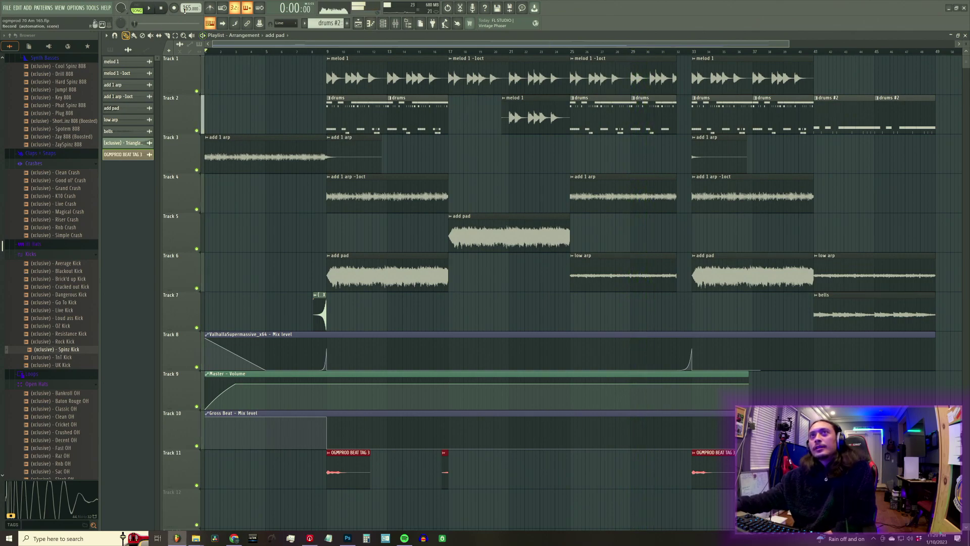
pyautogui.click(396, 24)
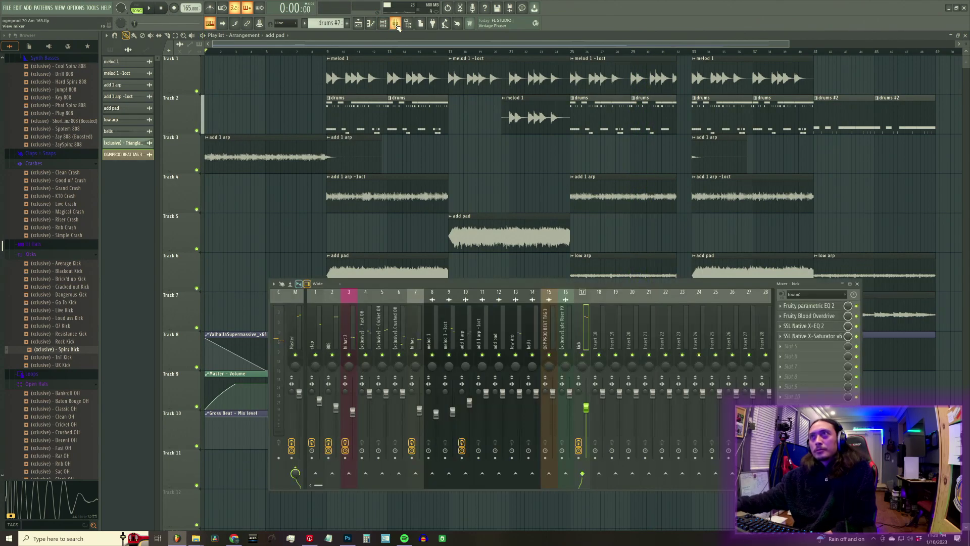
# Make the drums pattern clips at bars 25 and 29 on Track 2 a unique pattern
pyautogui.rightClick(575, 101)
pyautogui.click(589, 142)
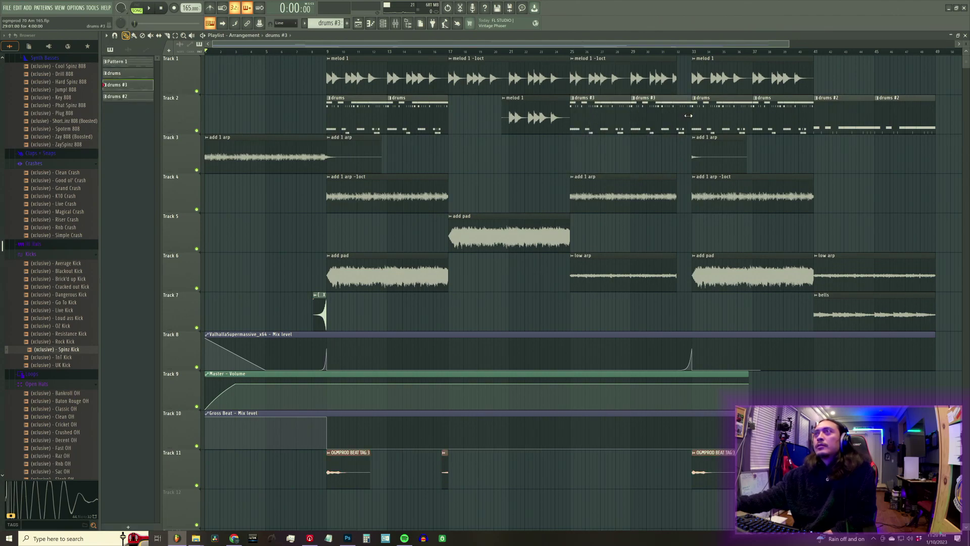
# Clear all hi-hat and open-hat hits from the drums #3 pattern, keeping its clap, kick and 808 parts
pyautogui.click(382, 23)
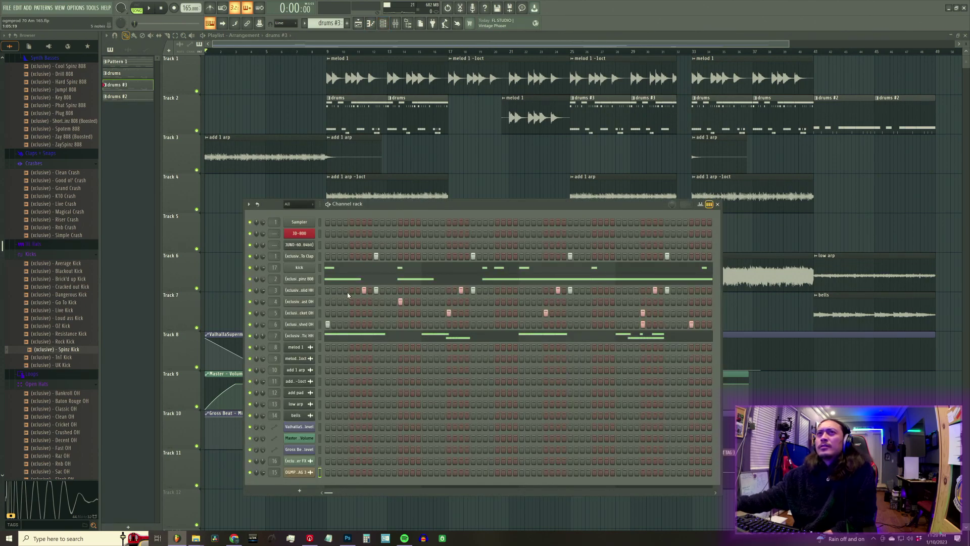
pyautogui.rightClick(364, 291)
pyautogui.rightClick(376, 290)
pyautogui.rightClick(461, 290)
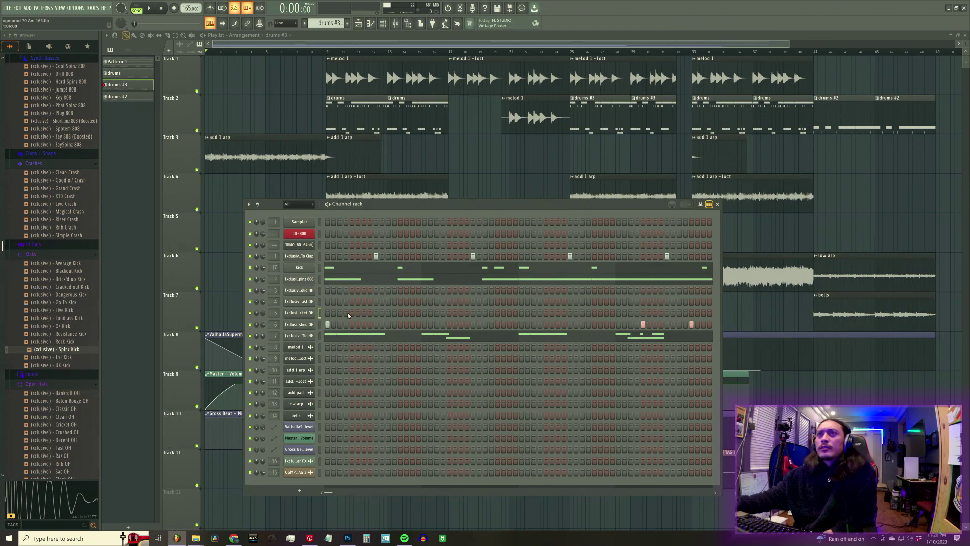
pyautogui.rightClick(310, 337)
pyautogui.click(410, 337)
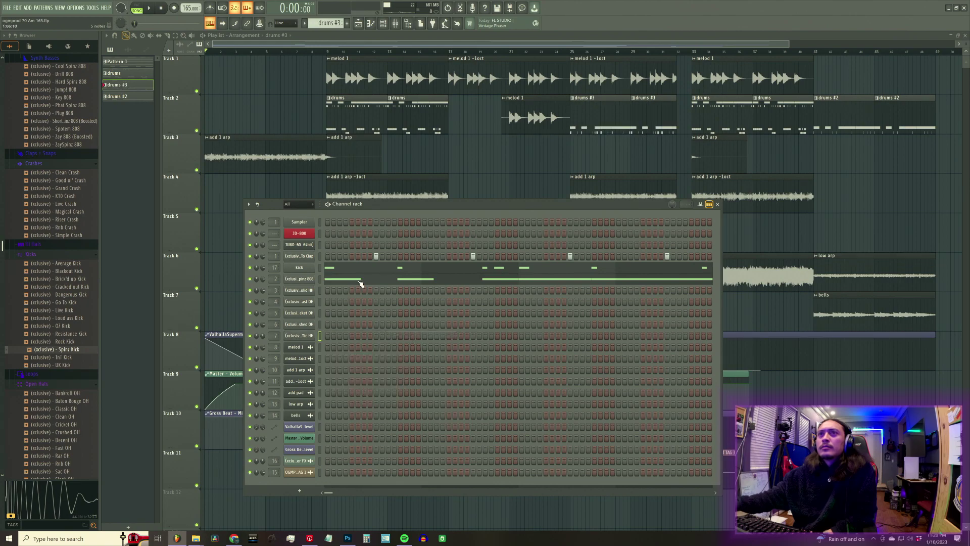
# Audition the arrangement from bar 25, clear the kick notes from the drums #3 pattern and resume playback
pyautogui.click(451, 53)
pyautogui.click(574, 53)
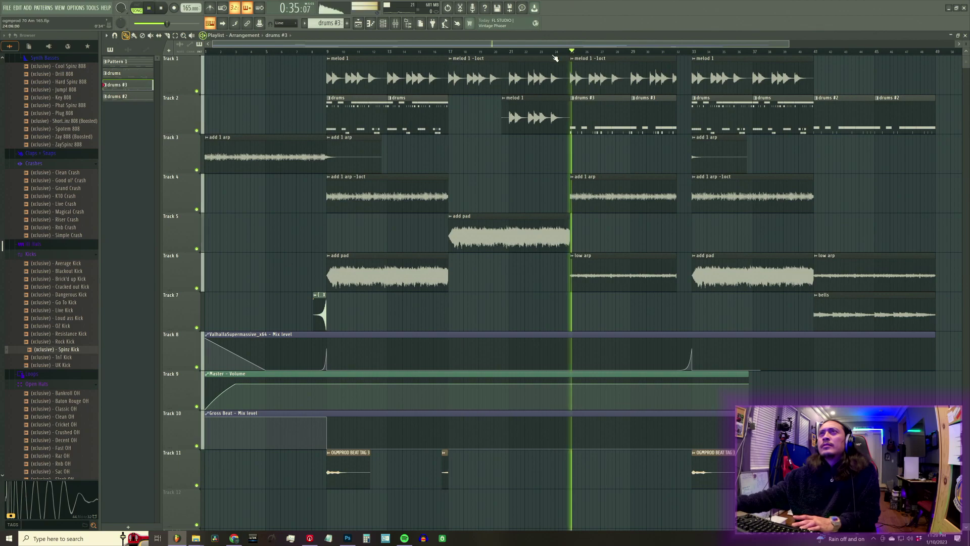
pyautogui.press('F6')
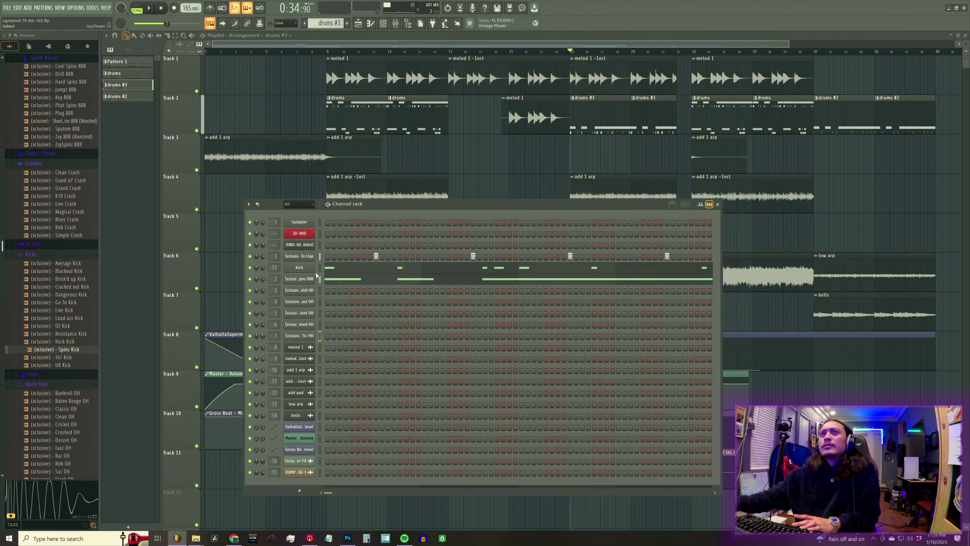
pyautogui.rightClick(314, 267)
pyautogui.click(419, 266)
pyautogui.press('space')
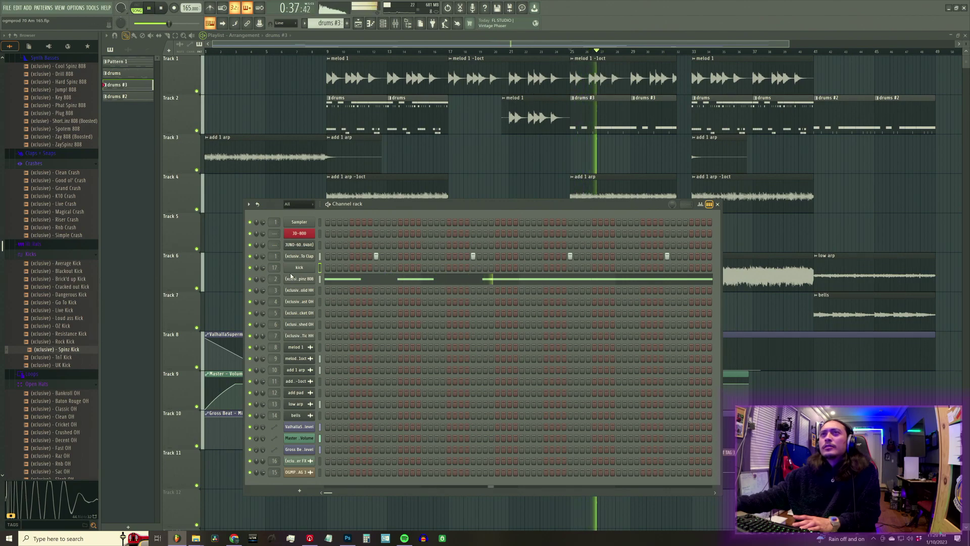
# Inspect the Go To Clap channel's sampler settings during playback, and leave the channel rack closed with playback stopped
pyautogui.click(306, 257)
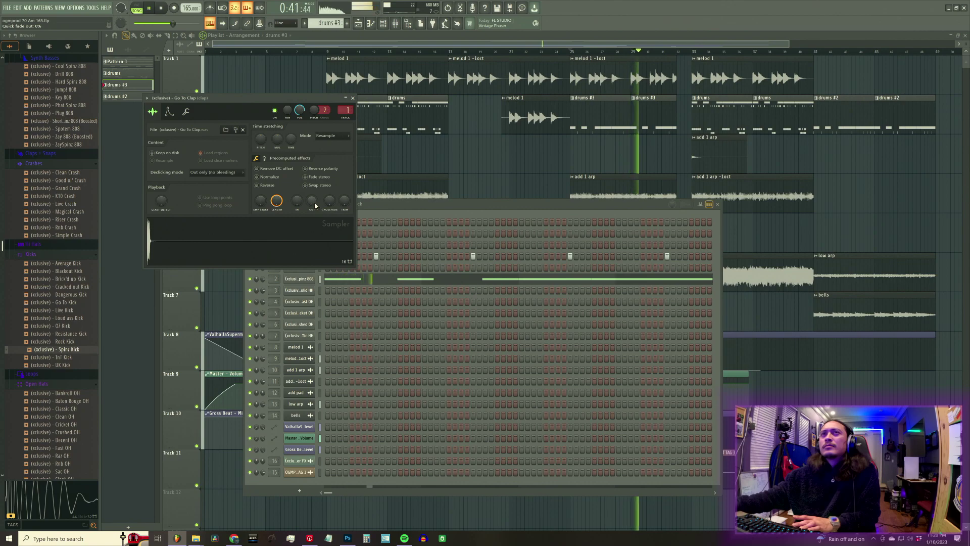
pyautogui.click(352, 98)
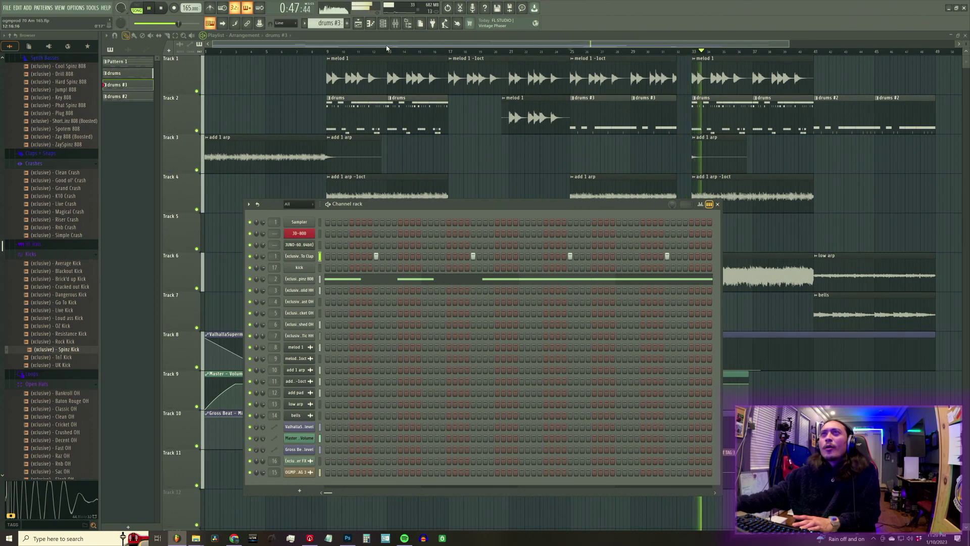
pyautogui.press('space')
pyautogui.press('F6')
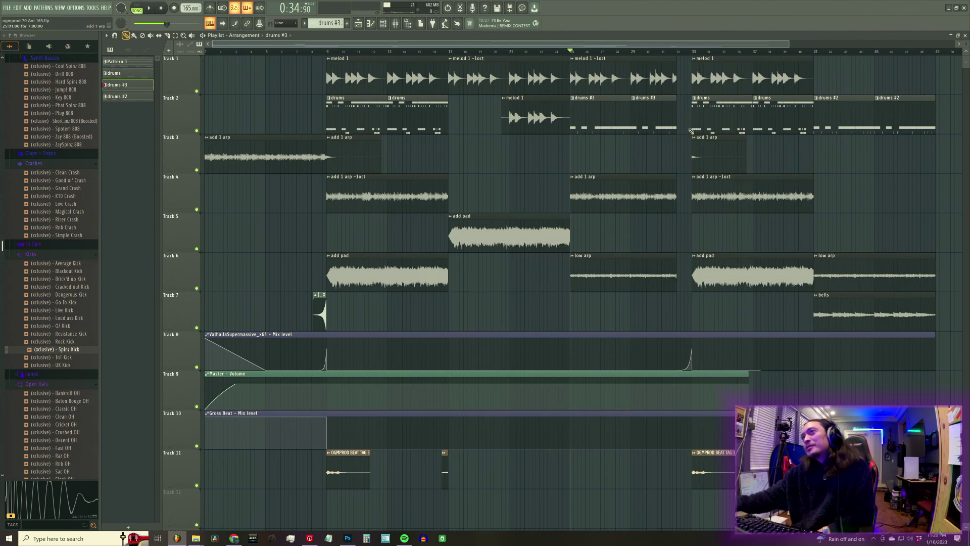
# Play the arrangement from its beginning and save the project
pyautogui.click(151, 9)
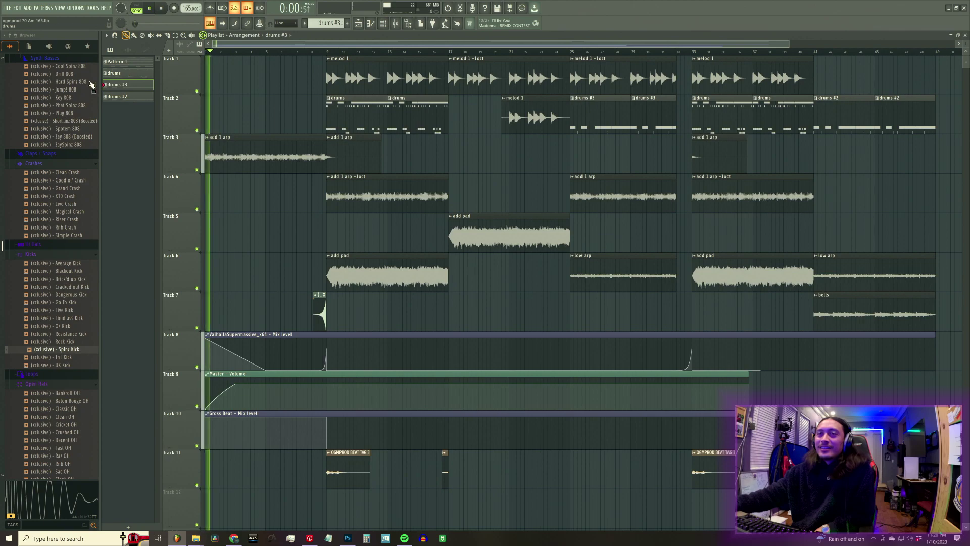
pyautogui.click(7, 8)
pyautogui.click(12, 40)
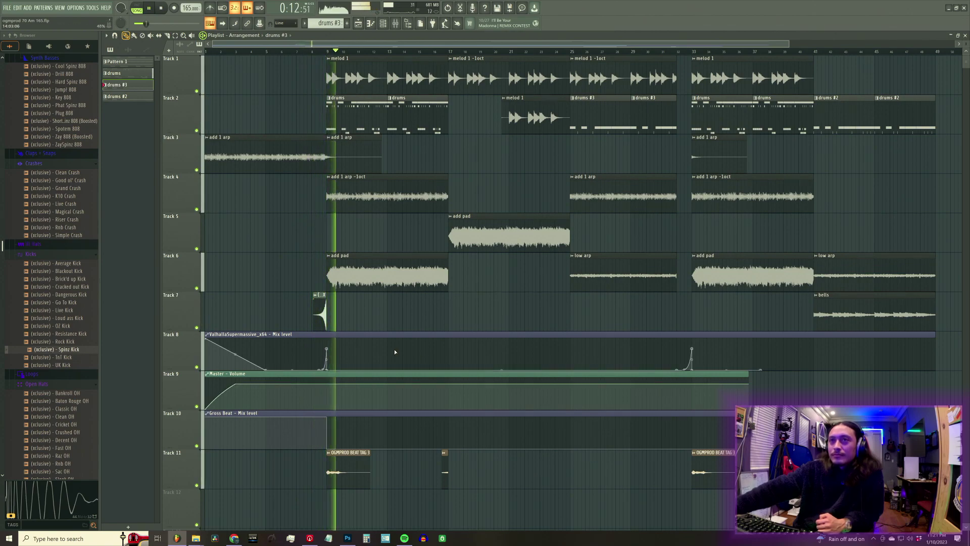
# Lower the channel volume of the Triangle Riser FX clip to 43%
pyautogui.doubleClick(320, 306)
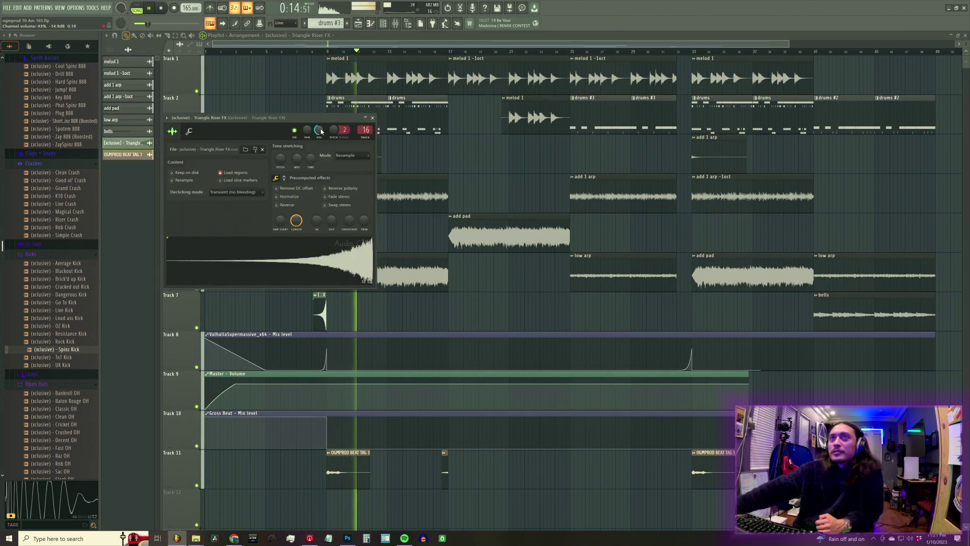
pyautogui.click(373, 118)
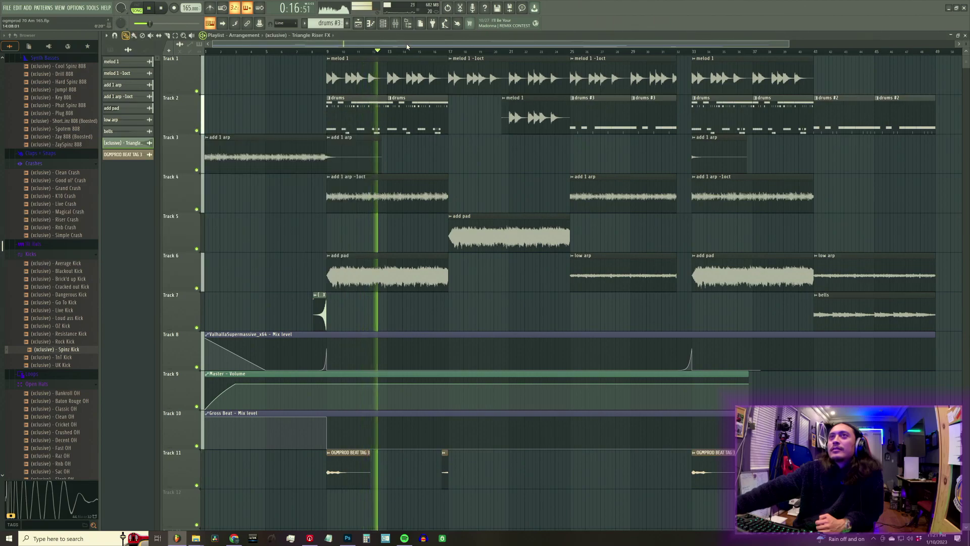
# Check the 808 and melodic mixer tracks during playback, lowering add 1 arp -1oct to about 91% and add pad slightly
pyautogui.click(396, 25)
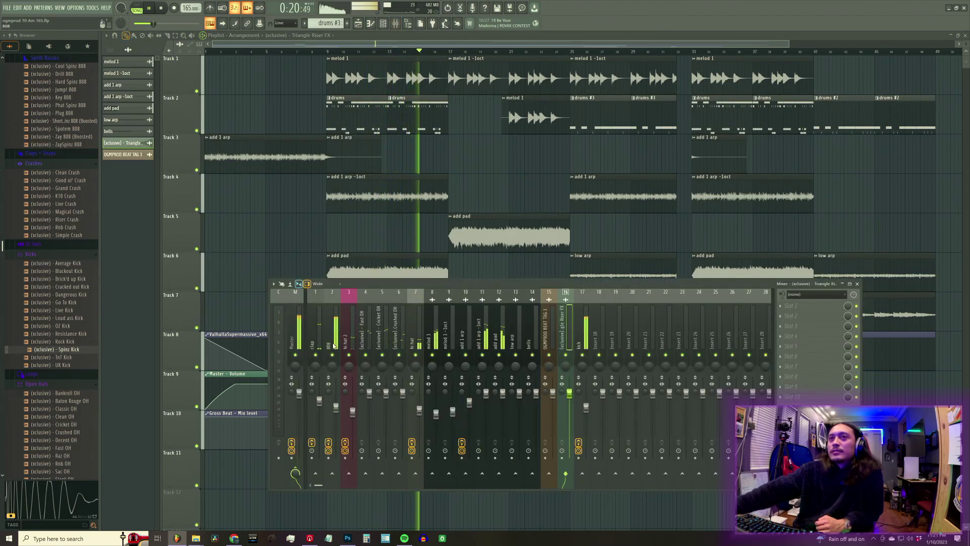
pyautogui.click(333, 346)
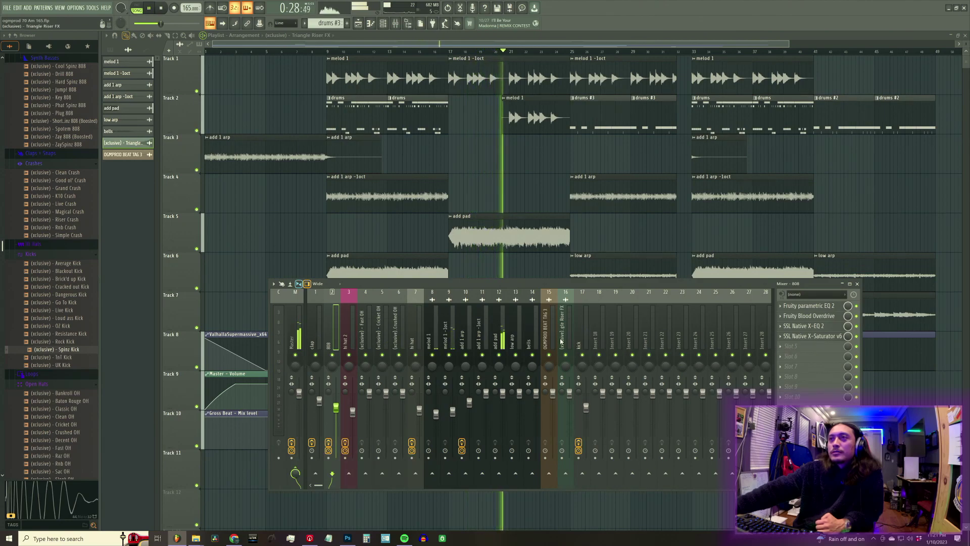
pyautogui.click(503, 331)
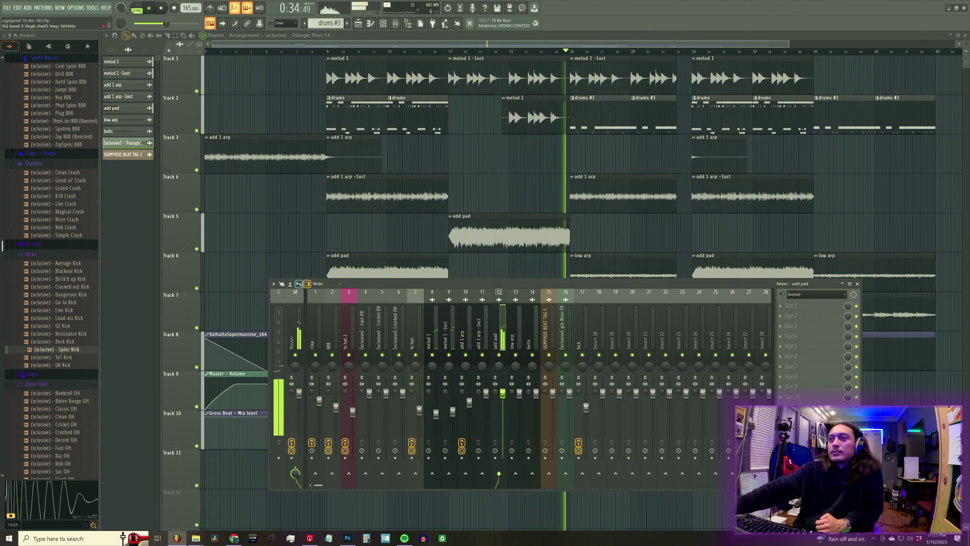
pyautogui.click(470, 344)
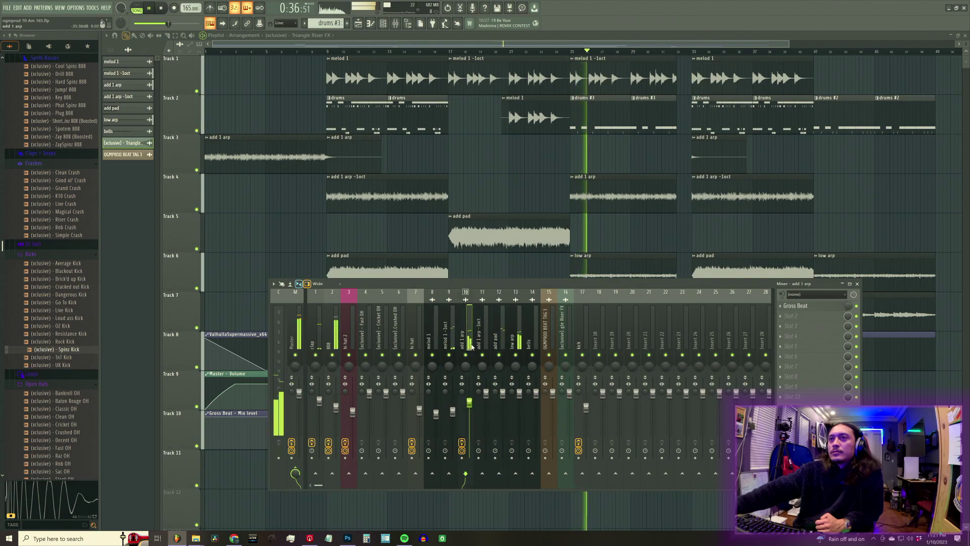
pyautogui.click(520, 351)
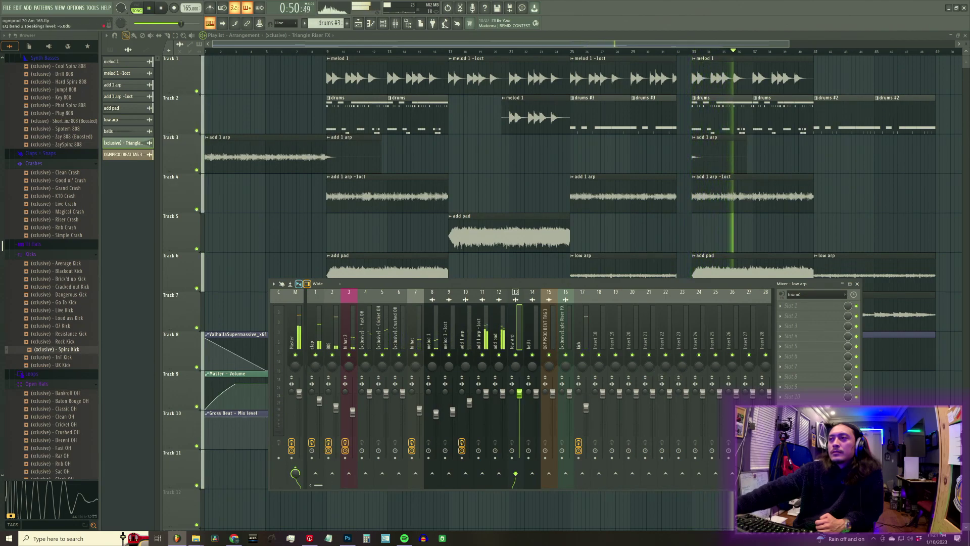
pyautogui.click(487, 348)
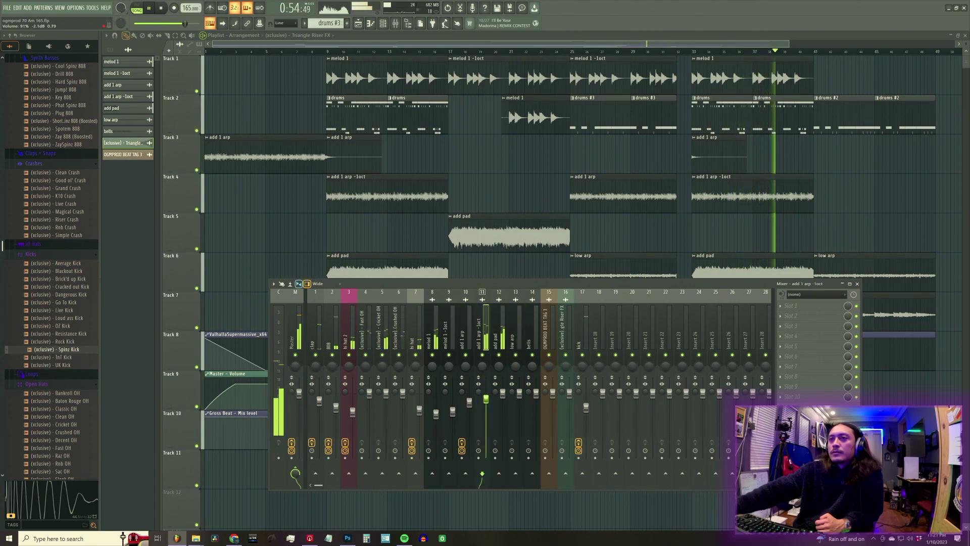
pyautogui.click(502, 343)
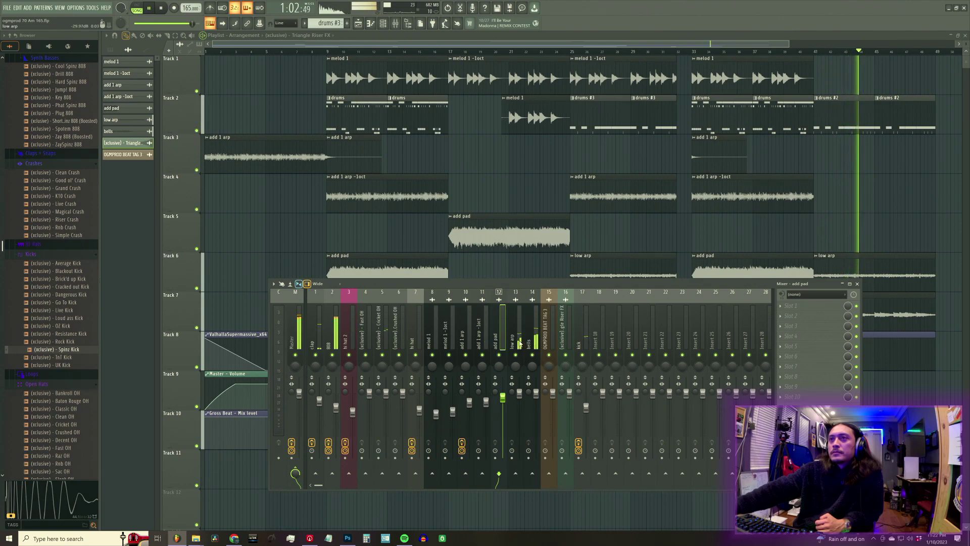
# Lower the low arp mixer track to about 92% and bring the bells track down slightly
pyautogui.click(529, 364)
pyautogui.moveTo(521, 393); pyautogui.dragTo(520, 399)
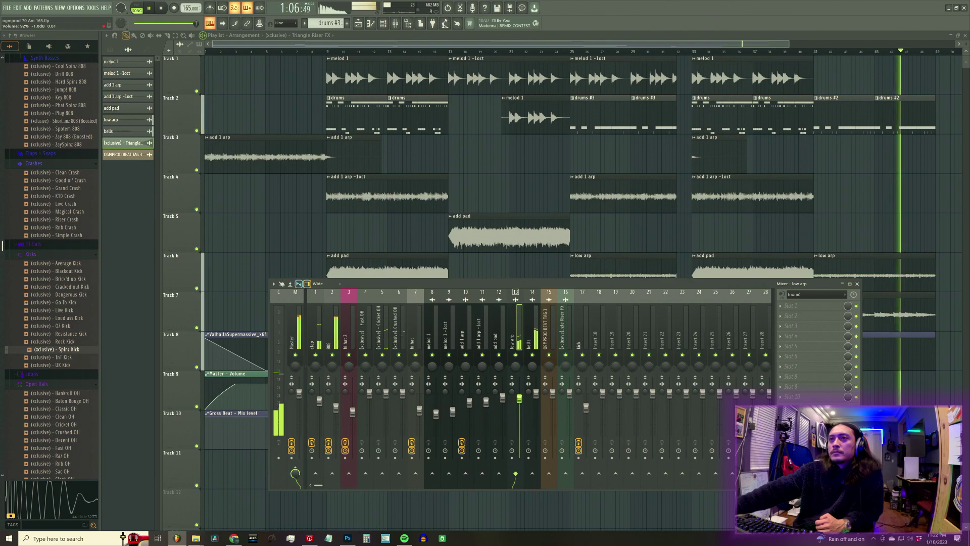
pyautogui.click(536, 359)
pyautogui.click(518, 360)
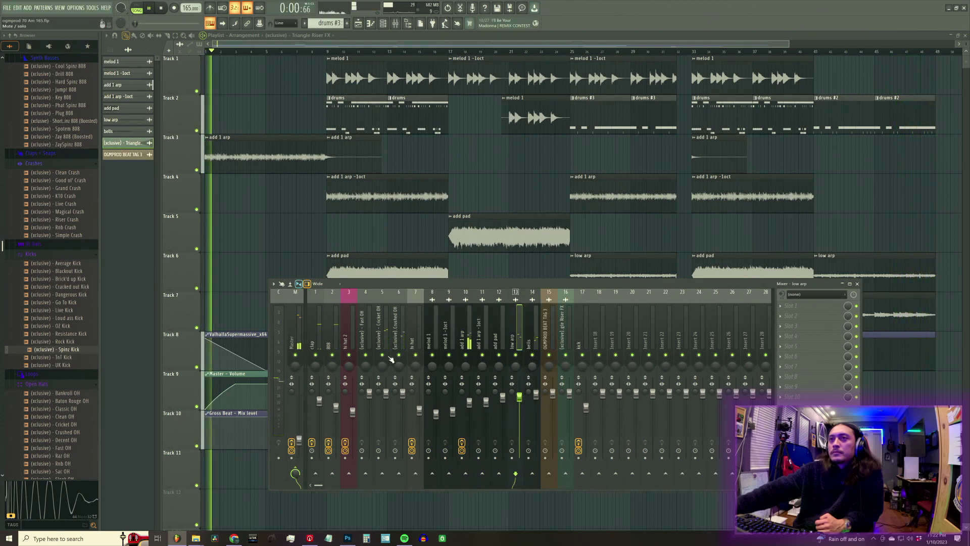
# Lower the Cricket OH mixer track to about 88% and bring down the Fast OH and Crushed OH tracks slightly
pyautogui.click(386, 393)
pyautogui.moveTo(386, 396); pyautogui.dragTo(387, 402)
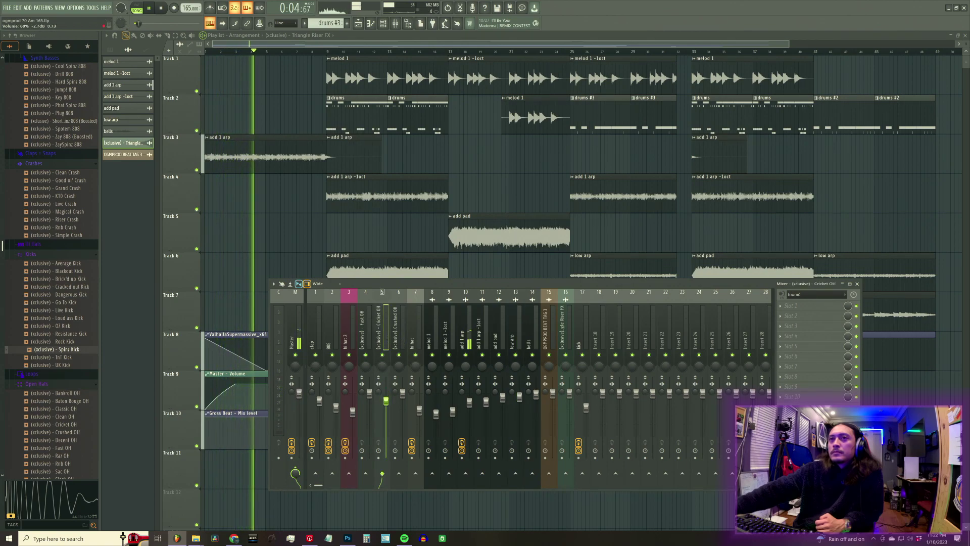
pyautogui.moveTo(369, 393); pyautogui.dragTo(403, 395)
# Check the add 1 arp mixer track and lower the volume of the Triangle Riser FX track
pyautogui.click(481, 334)
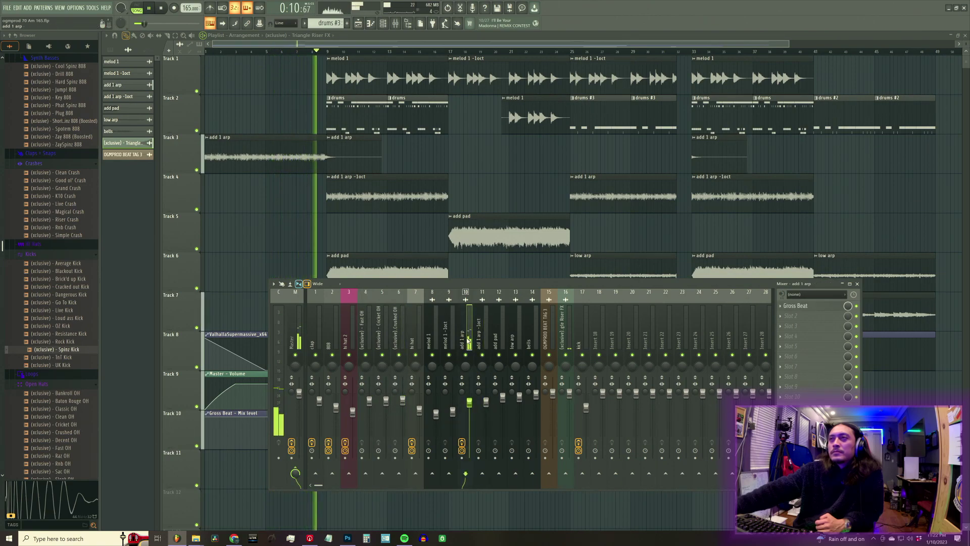
pyautogui.click(570, 338)
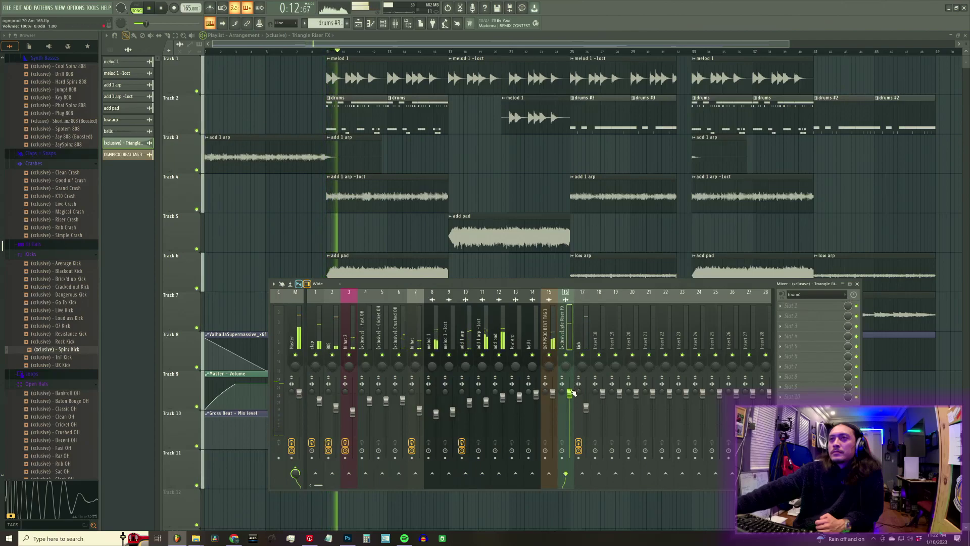
# Adjust the drive and harmonics of the kick track's SSL Native X-Saturator and set its depth to 55
pyautogui.click(587, 342)
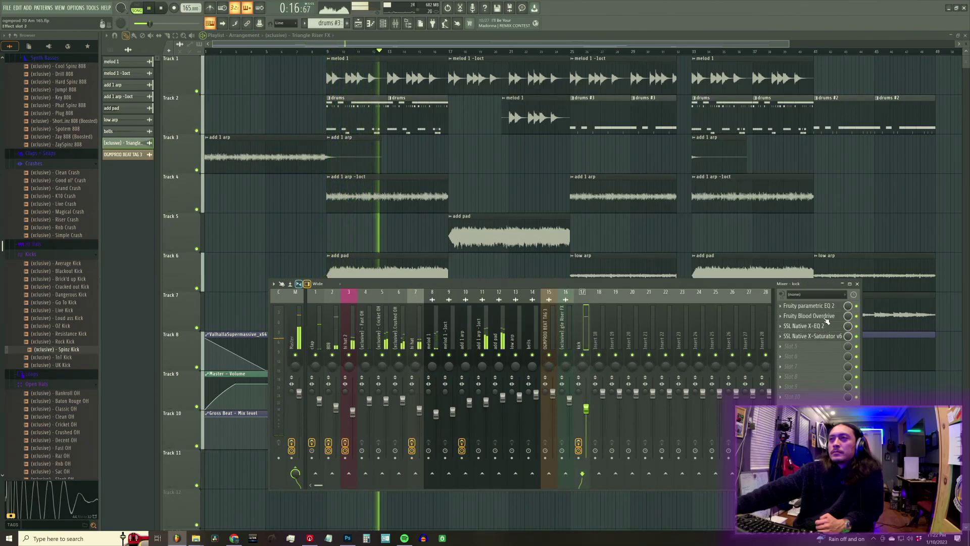
pyautogui.click(823, 336)
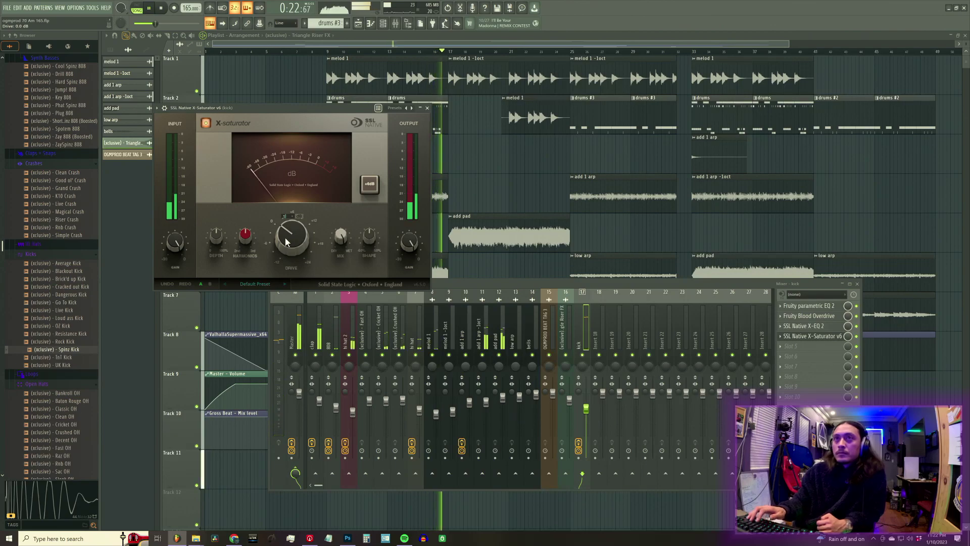
pyautogui.moveTo(286, 243); pyautogui.dragTo(257, 233)
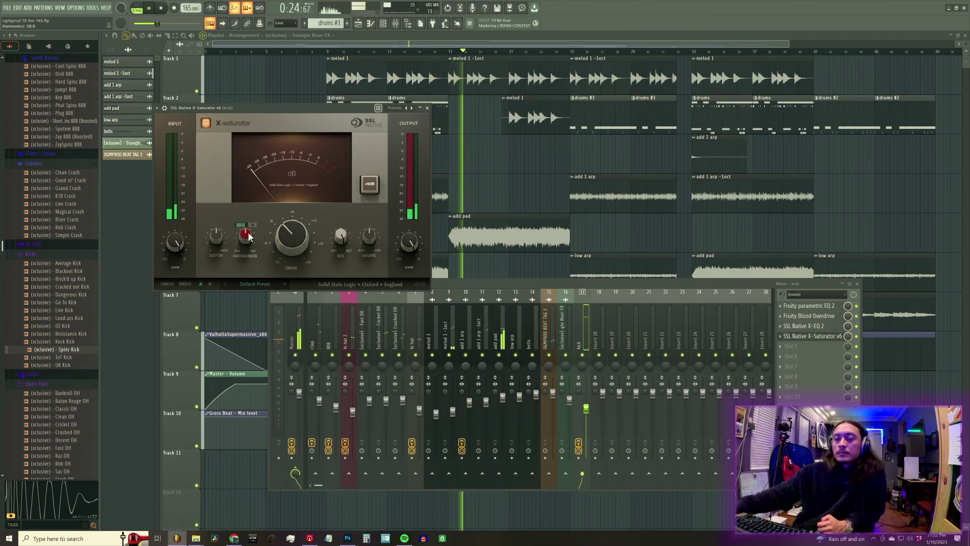
pyautogui.scroll(1, 246, 235)
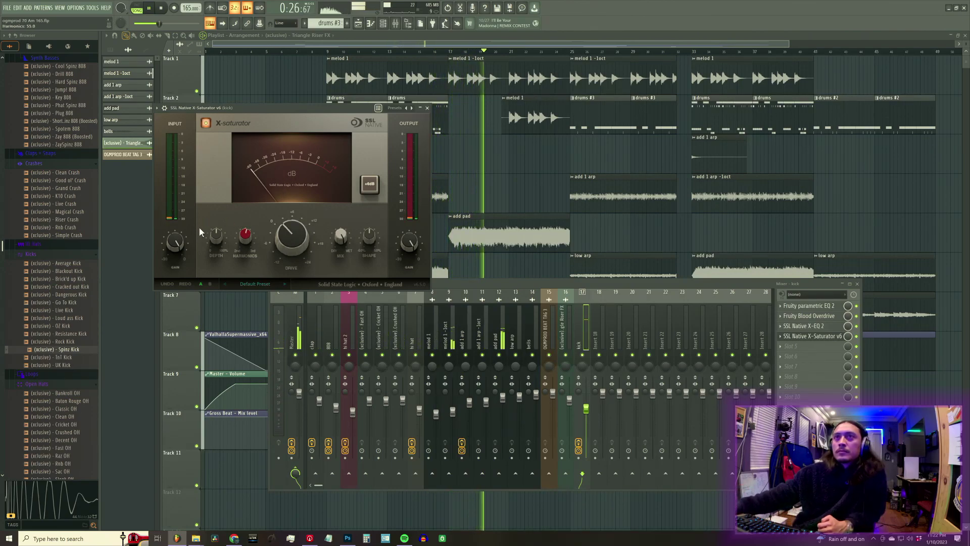
pyautogui.scroll(1, 218, 236)
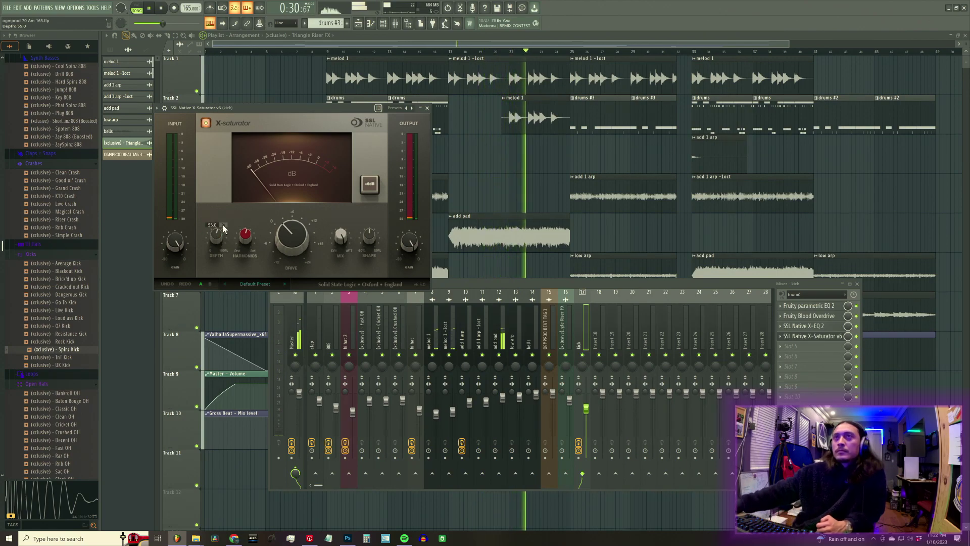
pyautogui.click(427, 107)
# Replay the arrangement from bar 9 and select the hi hat mixer track to check its level and effects
pyautogui.press('F9')
pyautogui.click(329, 51)
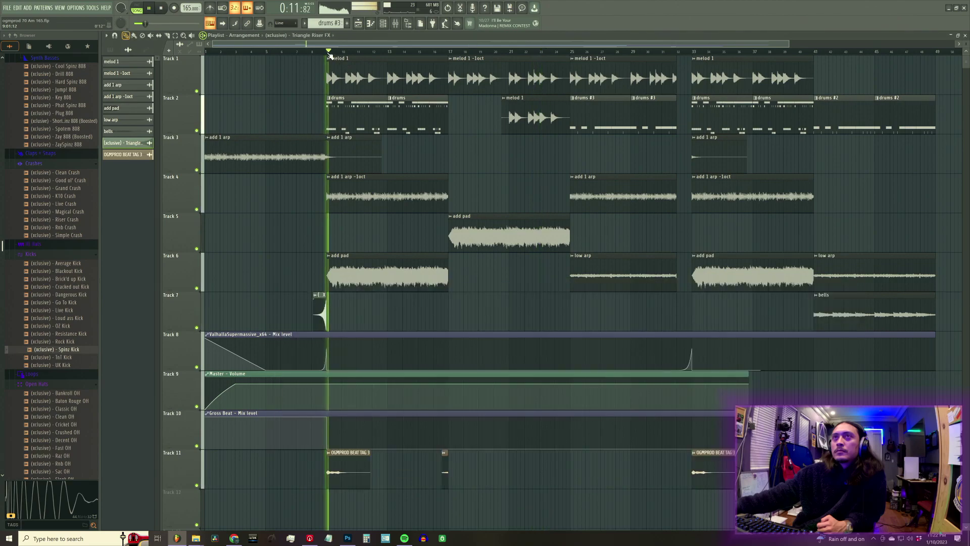
pyautogui.click(396, 24)
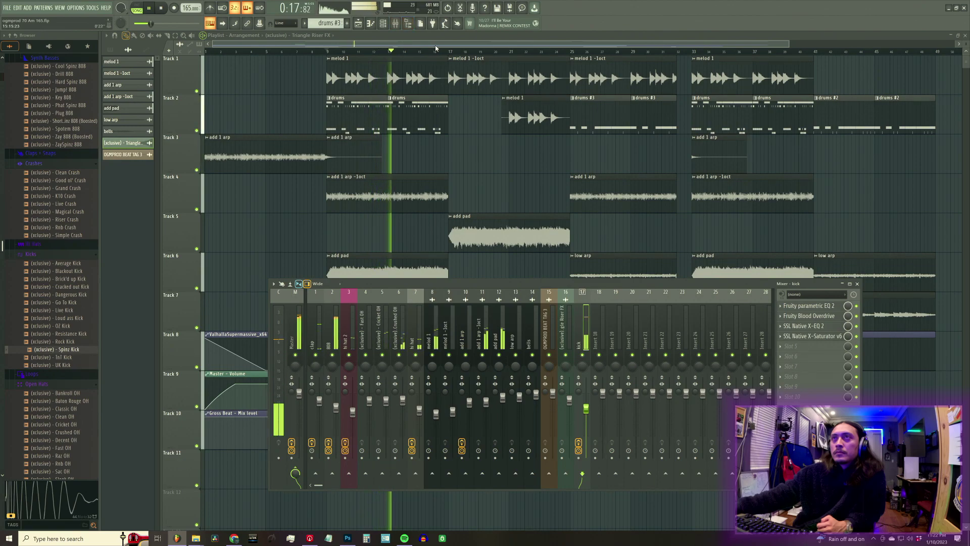
pyautogui.press('F9')
pyautogui.click(396, 24)
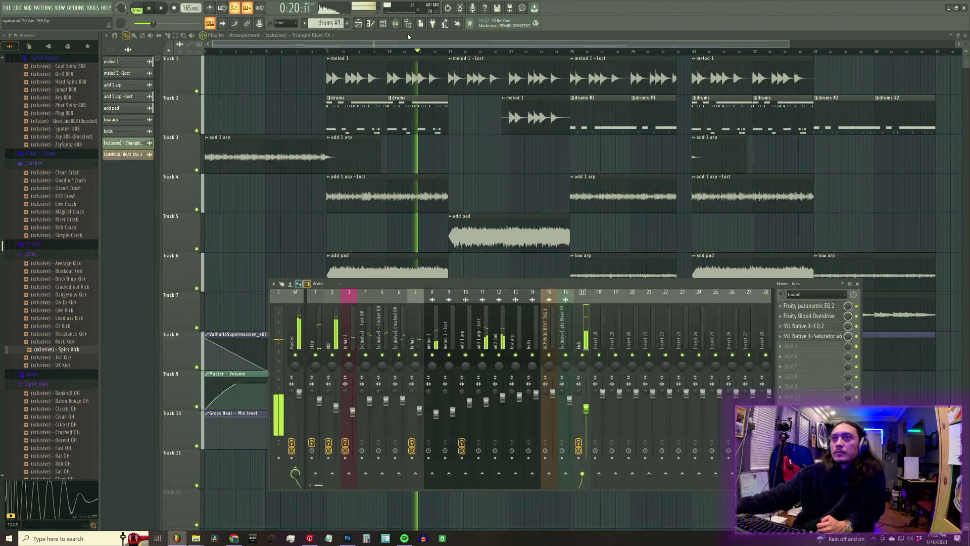
pyautogui.click(420, 345)
pyautogui.press('space')
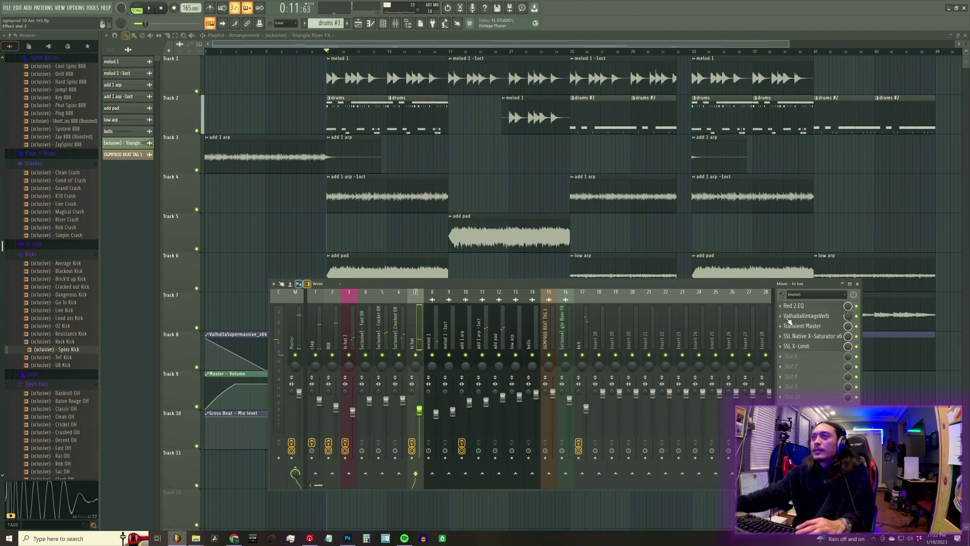
pyautogui.press('space')
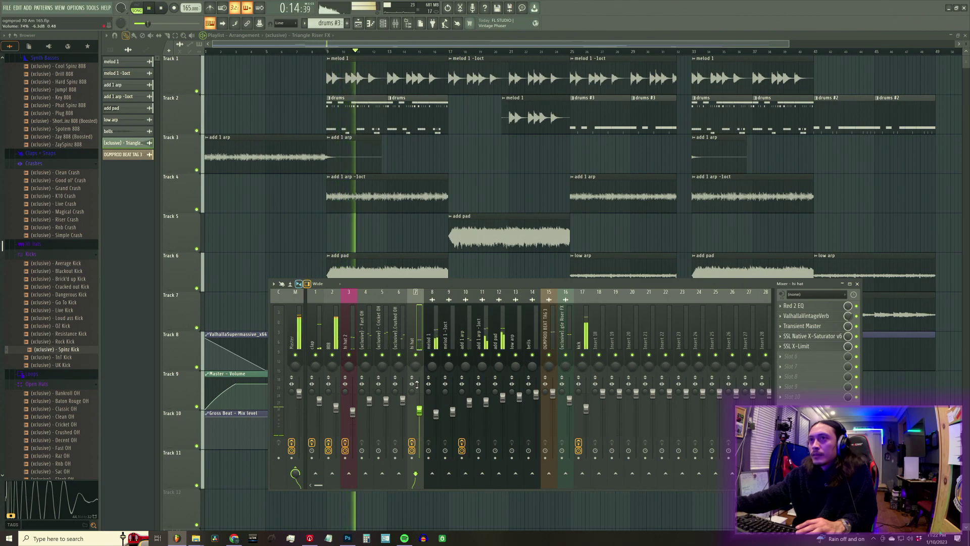
# Replay from bar 9 and lower the sustain of the hi hat track's Transient Master to about -8%
pyautogui.press('space')
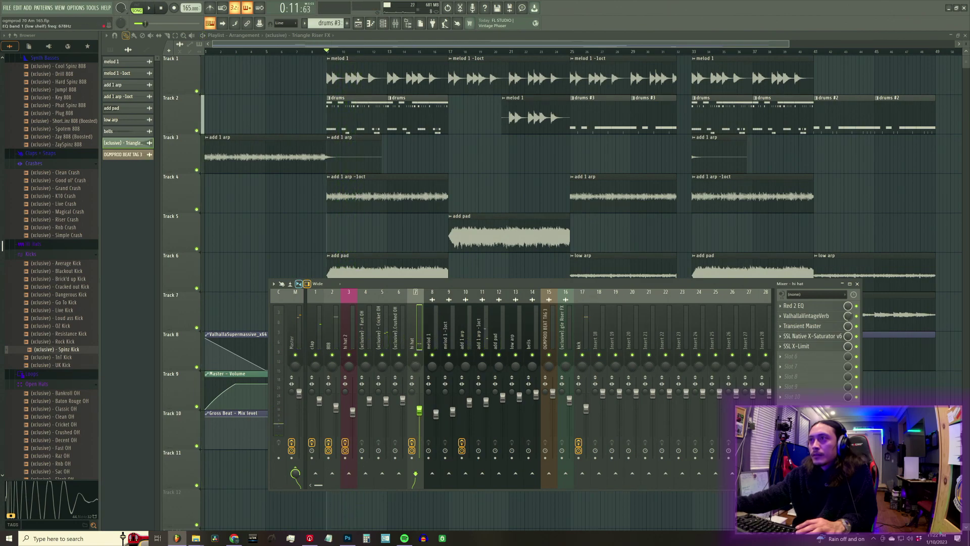
pyautogui.press('space')
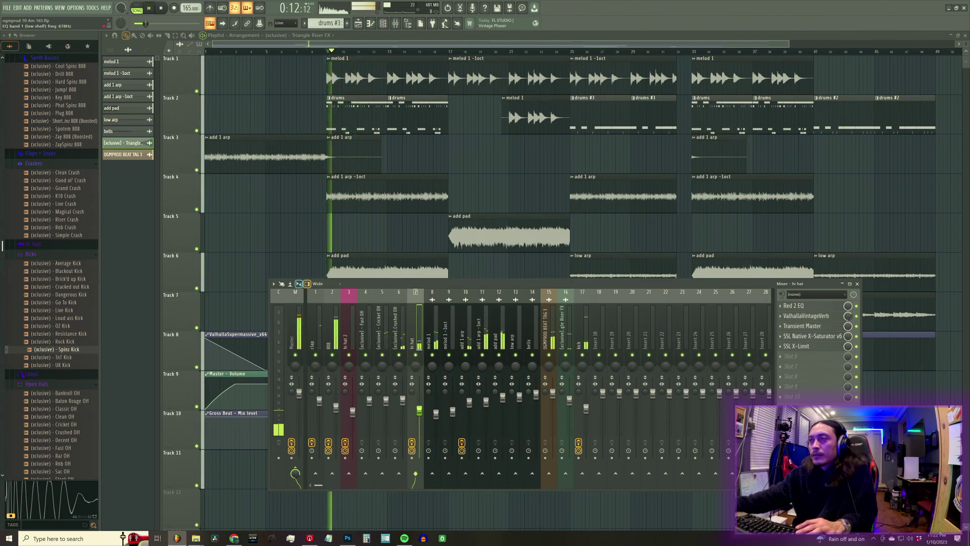
pyautogui.click(809, 328)
pyautogui.press('space')
pyautogui.moveTo(246, 173); pyautogui.dragTo(247, 180)
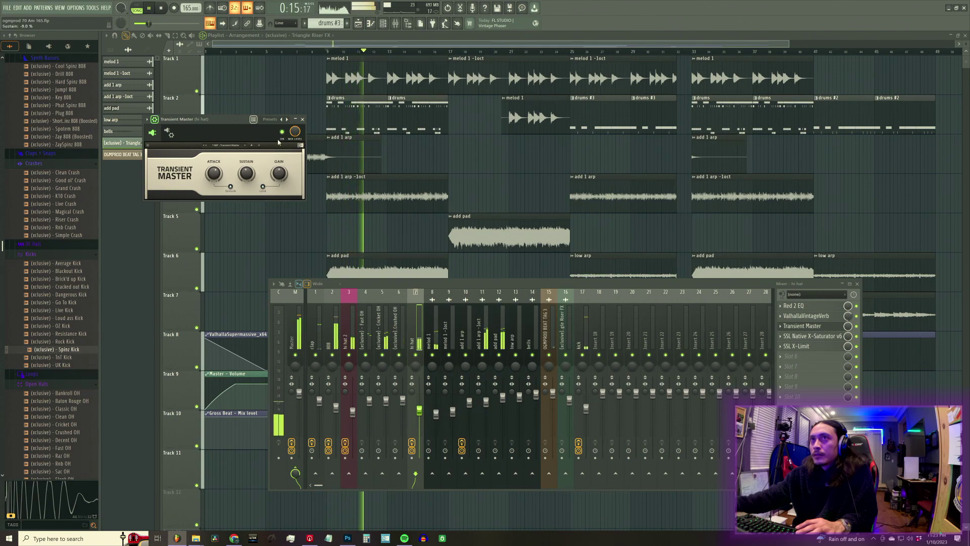
pyautogui.click(303, 119)
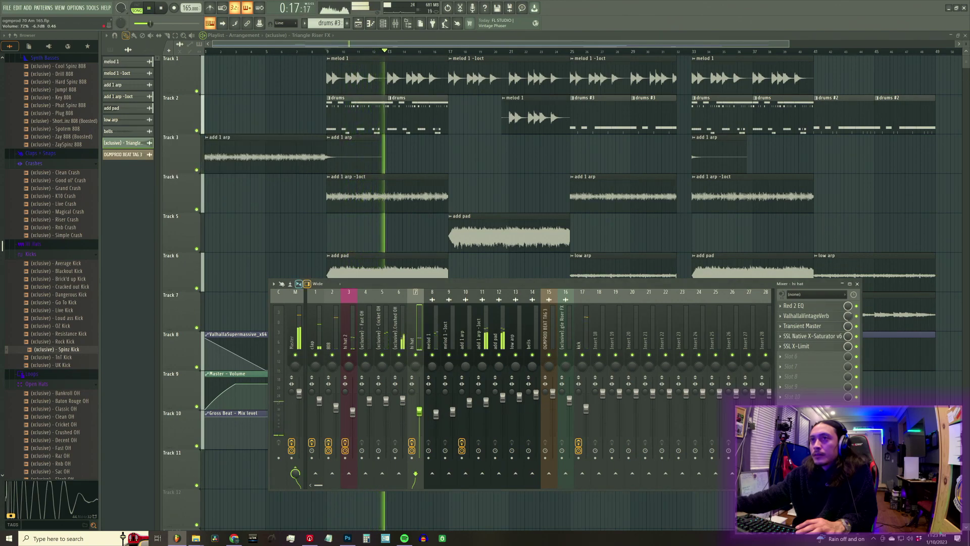
# Lower the Cricket OH and Crushed OH mixer tracks slightly and check the Fast OH track
pyautogui.click(404, 344)
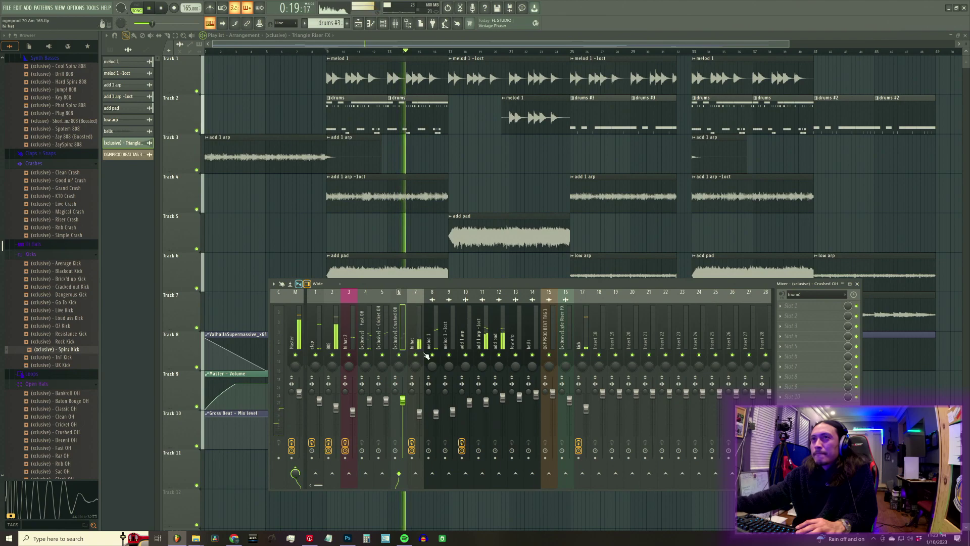
pyautogui.moveTo(387, 410); pyautogui.dragTo(387, 413)
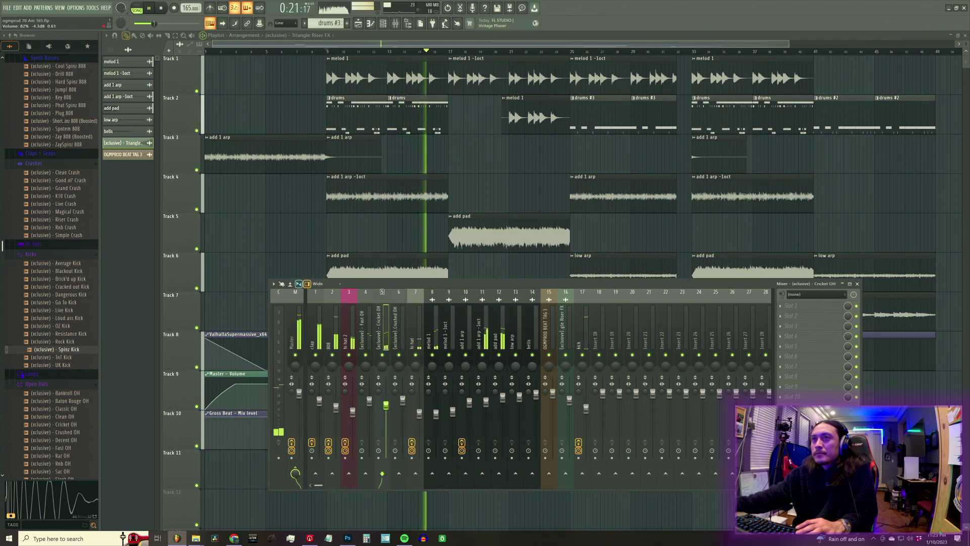
pyautogui.click(402, 400)
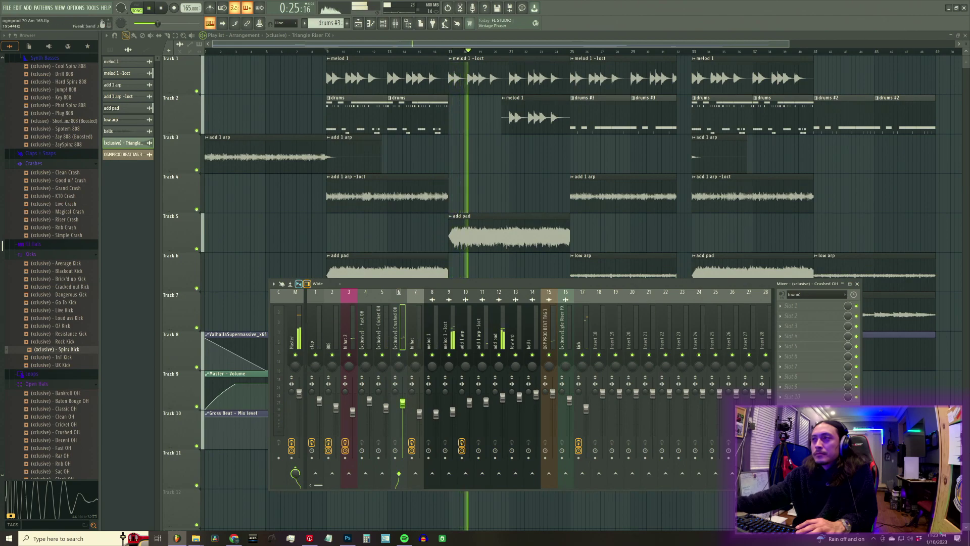
pyautogui.click(381, 344)
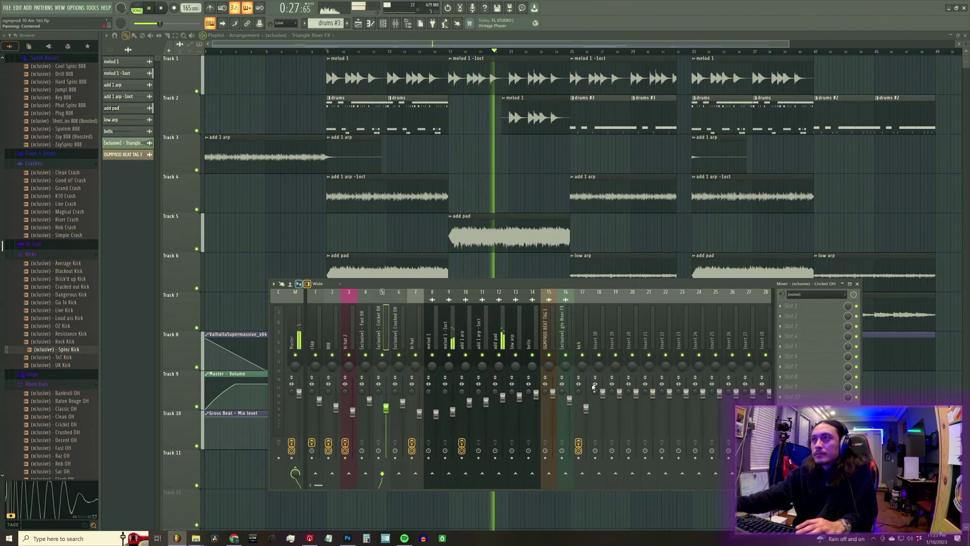
pyautogui.click(365, 340)
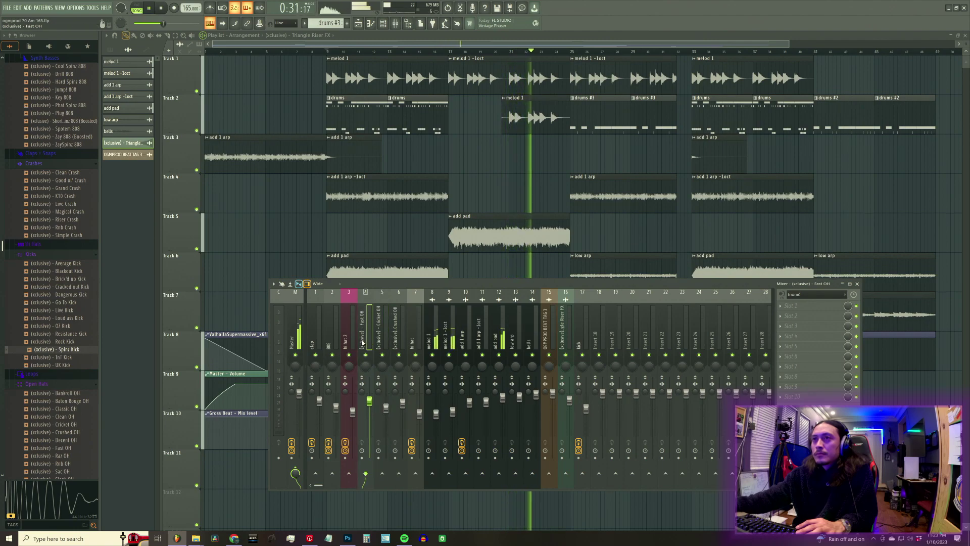
# Go through the mixer tracks from the drums to the melodies and Triangle Riser FX, checking each level and its effects during playback
pyautogui.click(332, 341)
pyautogui.press('Right')
pyautogui.press('Right')
pyautogui.press('Right')
pyautogui.press('Right')
pyautogui.press('Right')
pyautogui.press('Right')
pyautogui.press('Right')
pyautogui.press('Right')
pyautogui.press('Right')
pyautogui.press('Right')
pyautogui.press('Right')
pyautogui.press('Right')
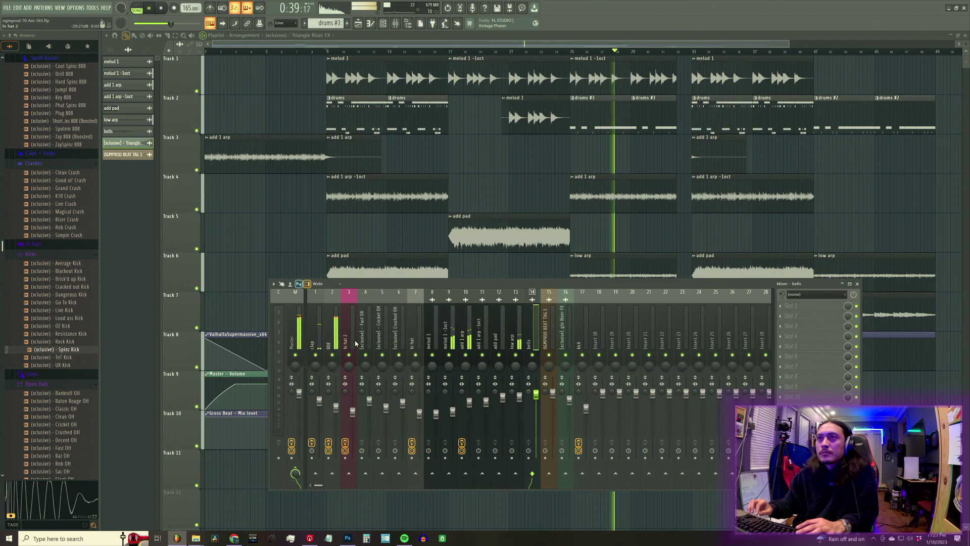
pyautogui.press('Right')
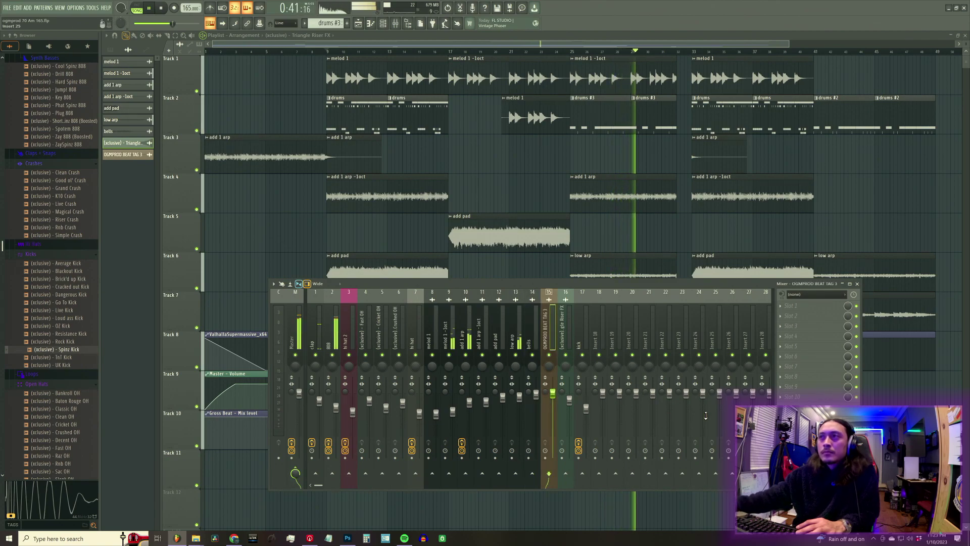
pyautogui.click(570, 345)
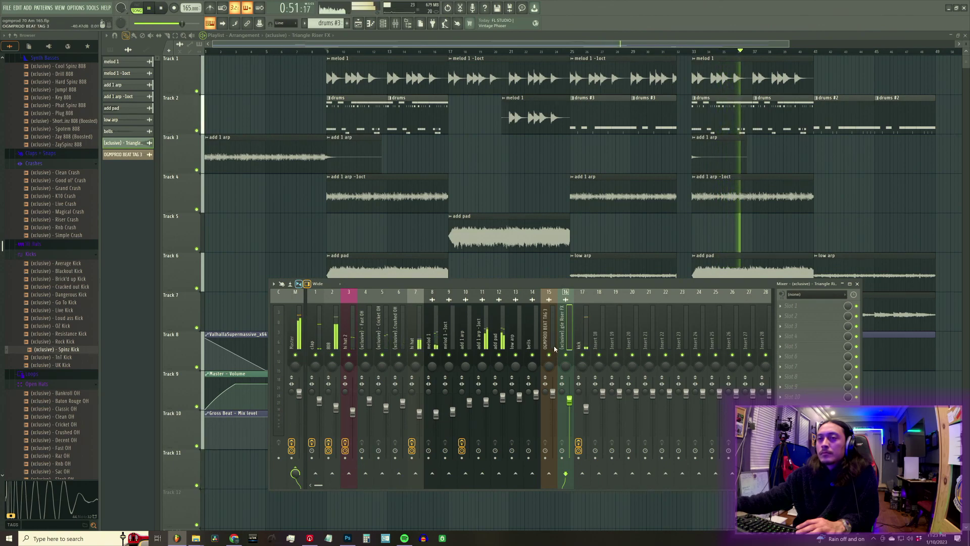
pyautogui.click(482, 344)
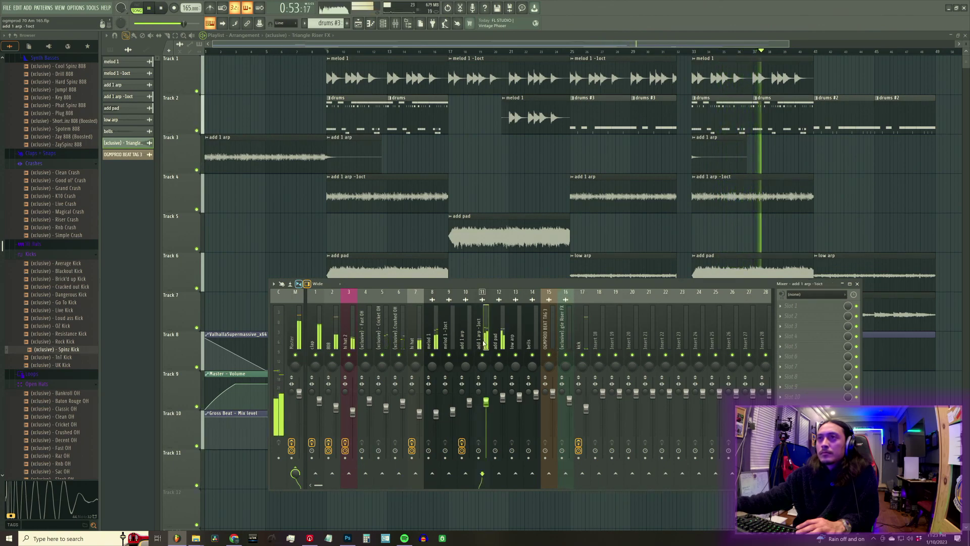
# Inspect the SSL Native X-Saturator on the 808 track, check the low arp track, and stop playback
pyautogui.click(335, 345)
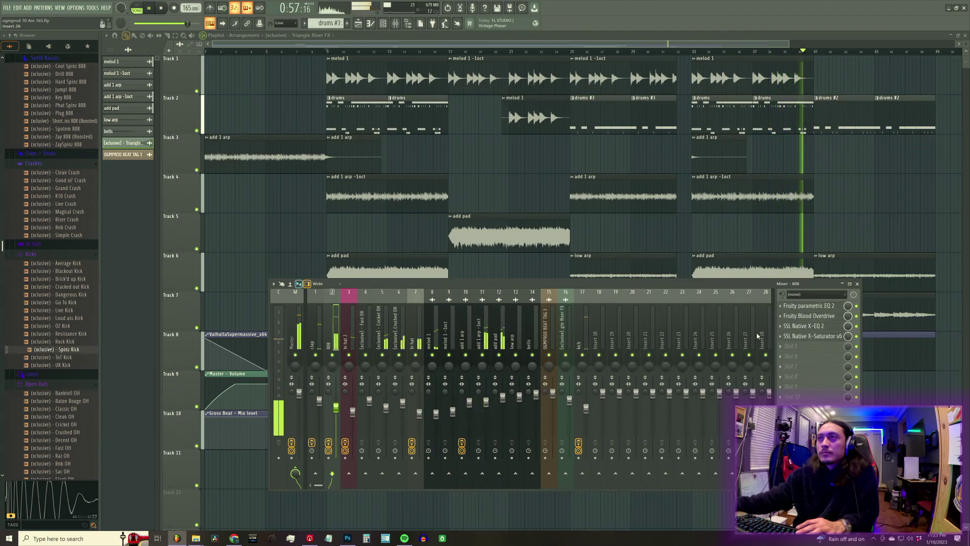
pyautogui.click(829, 337)
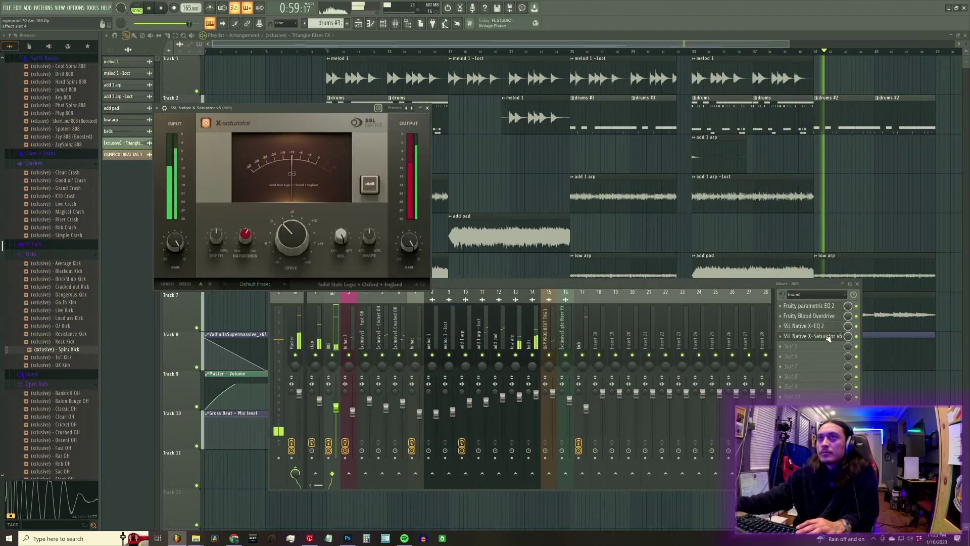
pyautogui.click(829, 336)
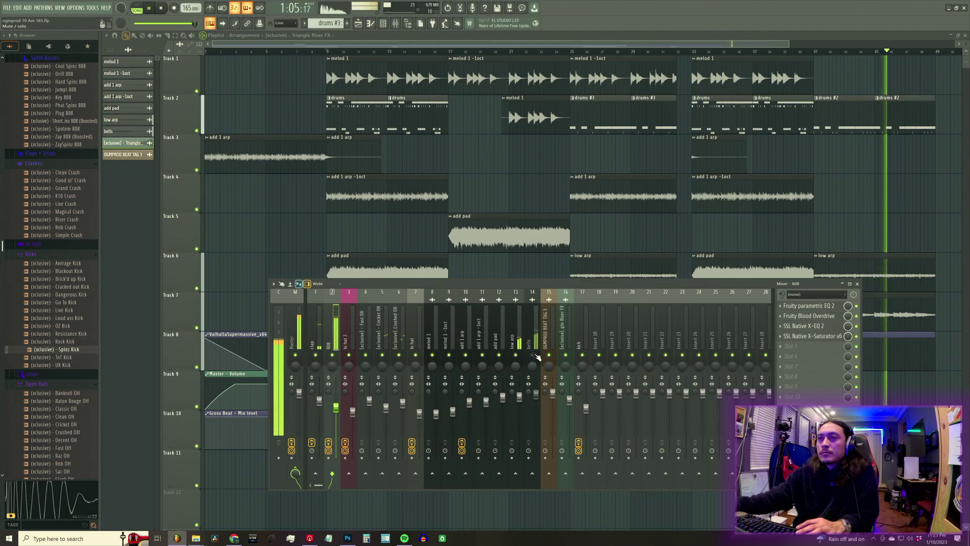
pyautogui.click(520, 345)
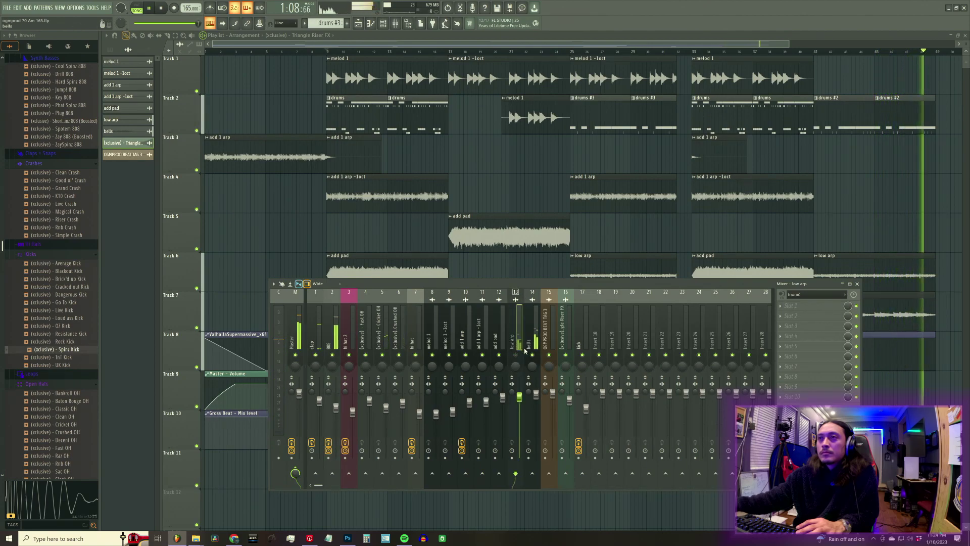
pyautogui.press('space')
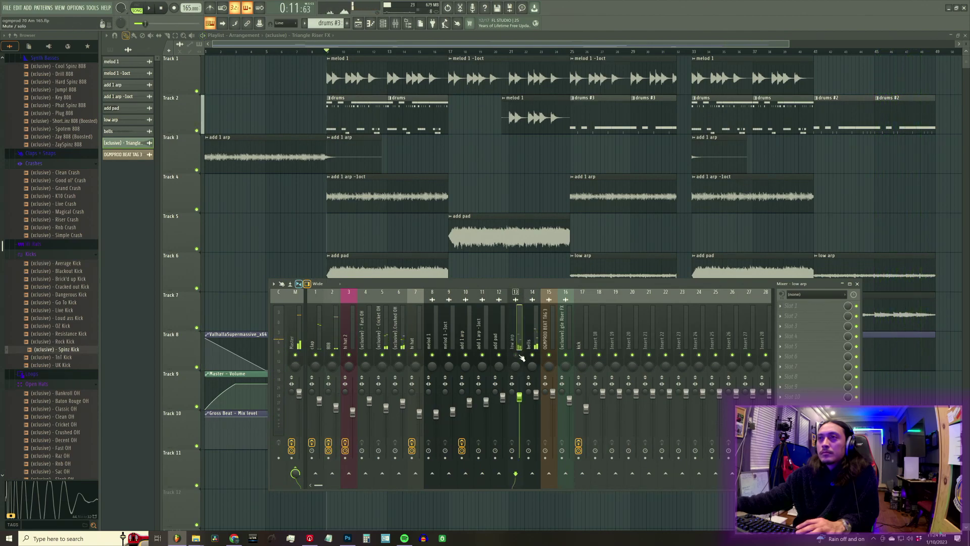
# Play the arrangement from the beginning and hide the mixer to view the full playlist
pyautogui.press('F9')
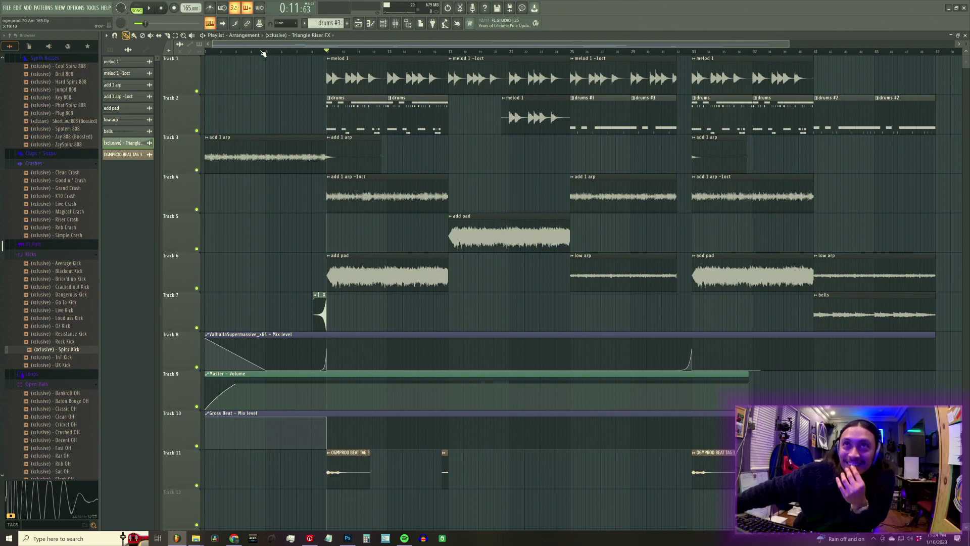
pyautogui.click(394, 25)
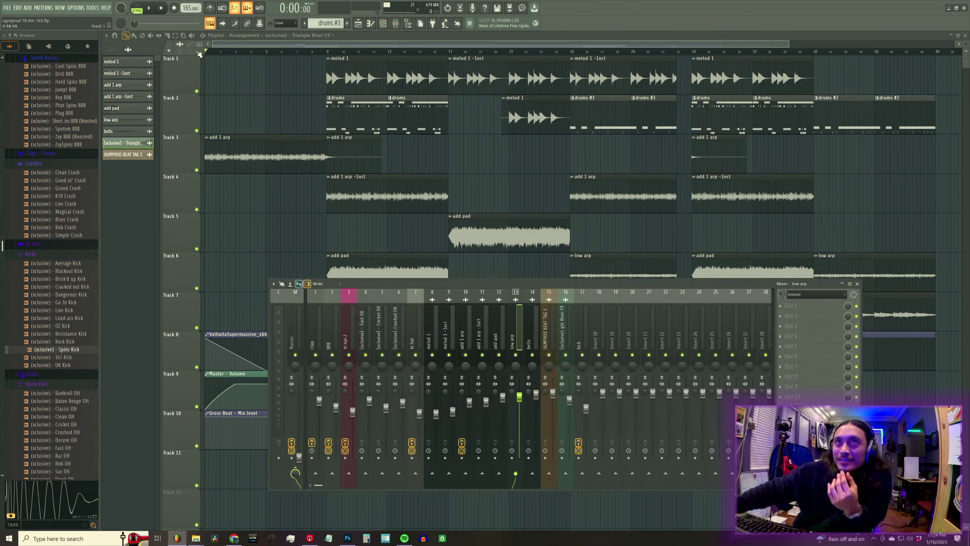
pyautogui.click(151, 9)
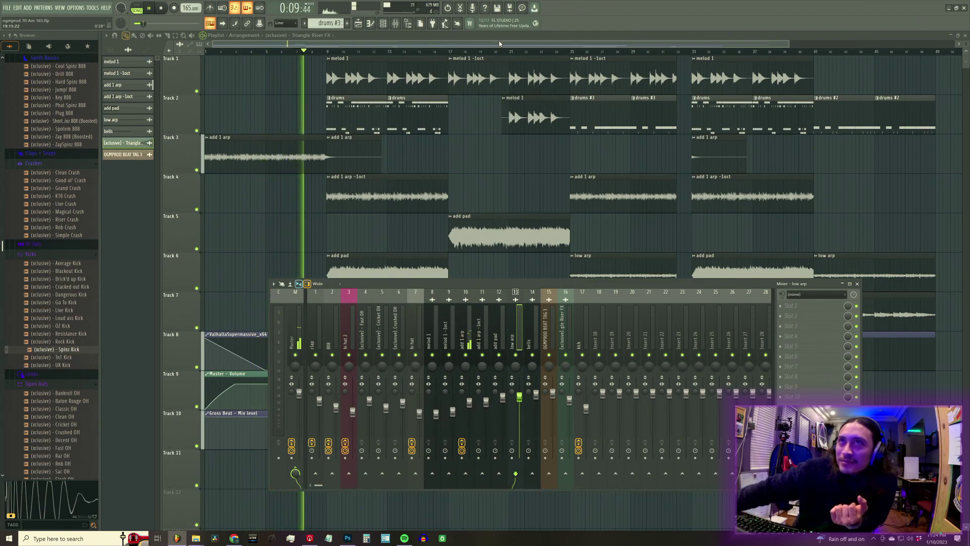
pyautogui.press('F9')
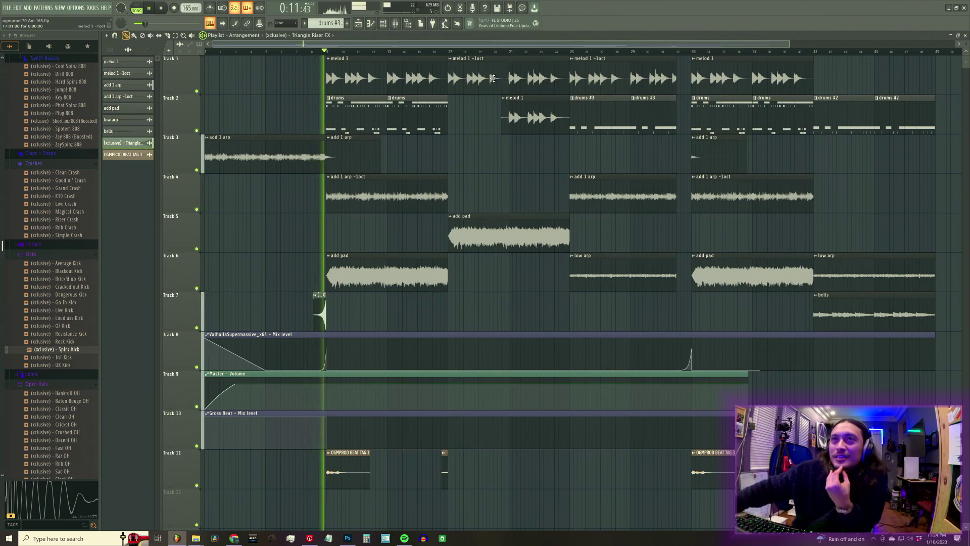
# Try the arrangement with playlist tracks 6 and 1 muted, and undo both mutes
pyautogui.click(196, 288)
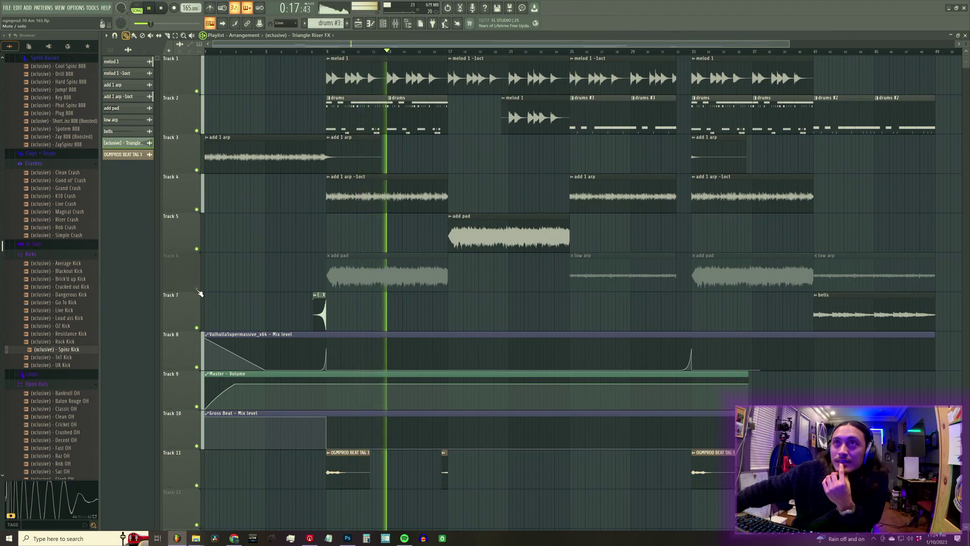
pyautogui.press('space')
pyautogui.press('space')
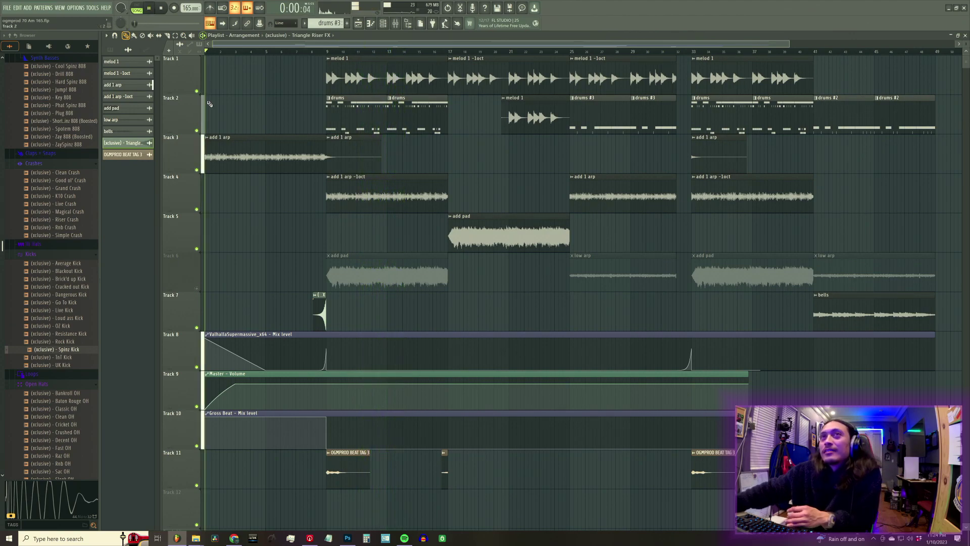
pyautogui.click(197, 91)
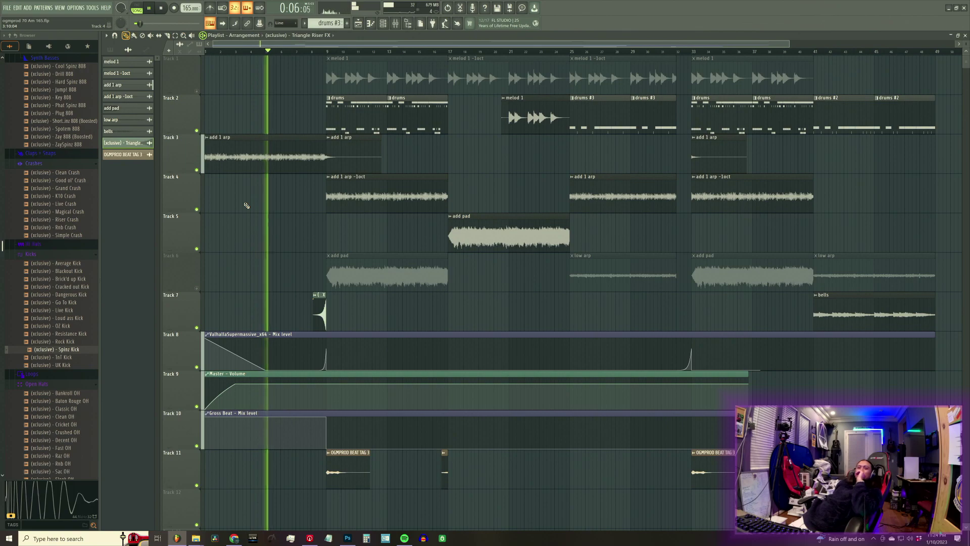
pyautogui.press('space')
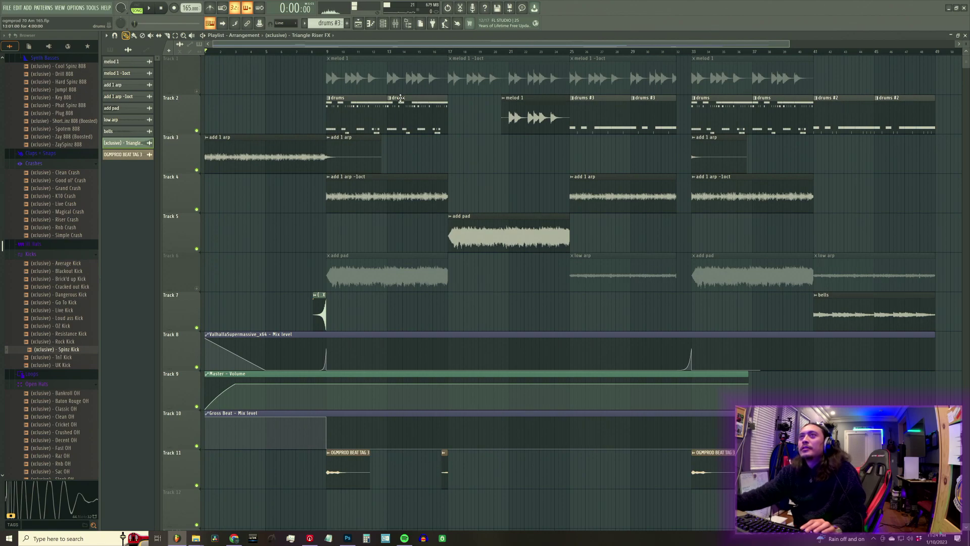
pyautogui.hotkey('ctrl', 'z')
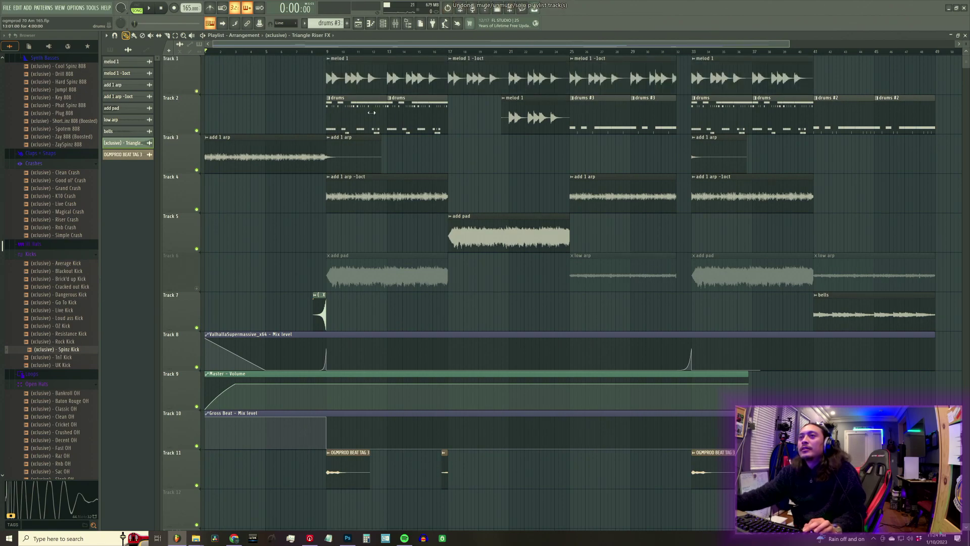
pyautogui.hotkey('ctrl', 'z')
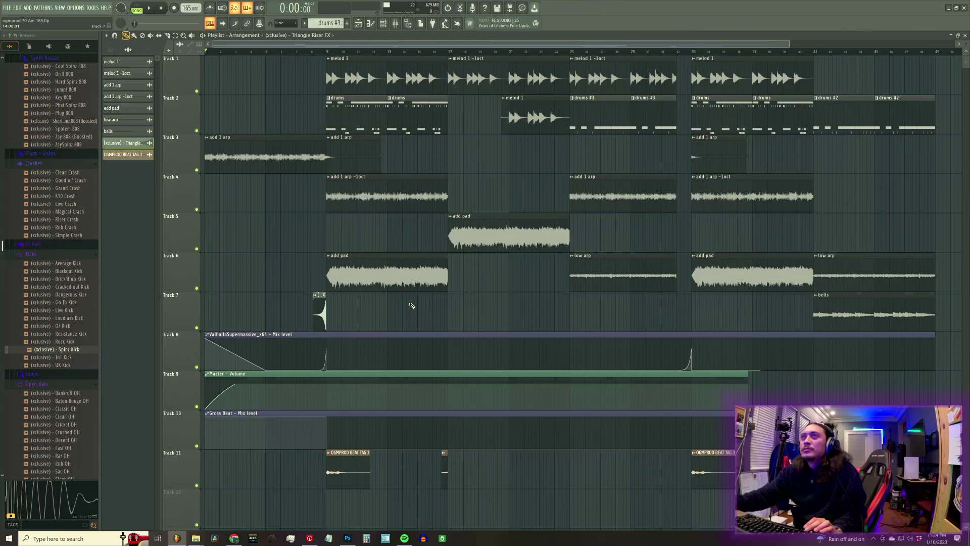
# Delete the add pad, add 1 arp -1oct, drums, add 1 arp and melod 1 clips between bars 9 and 17
pyautogui.rightClick(411, 273)
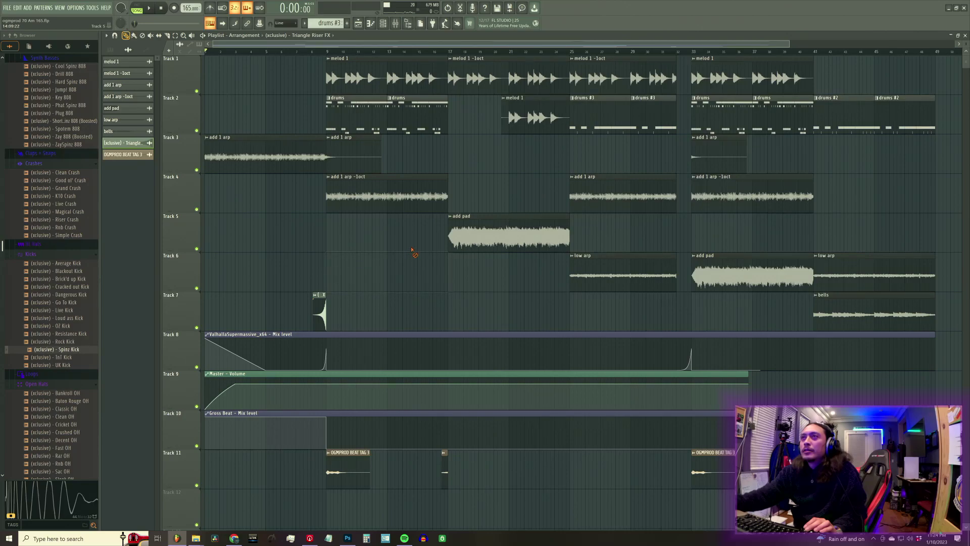
pyautogui.rightClick(398, 186)
pyautogui.rightClick(381, 124)
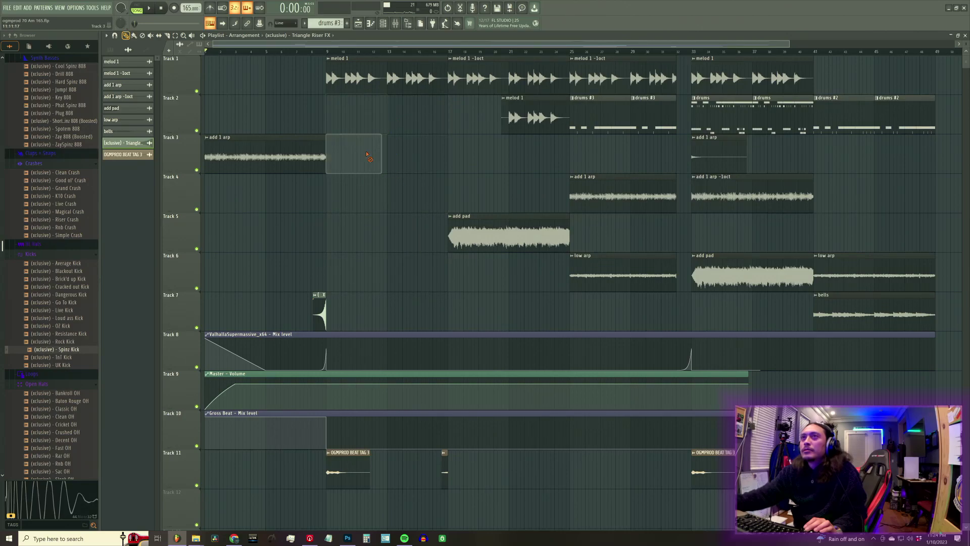
pyautogui.rightClick(368, 156)
pyautogui.rightClick(395, 71)
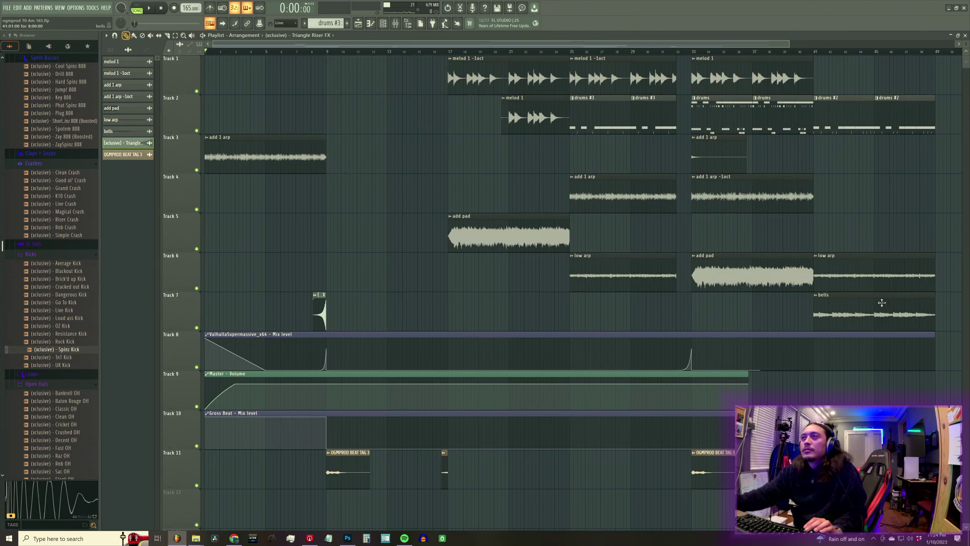
# Move all clips on tracks 1 to 7 from bar 17 onward back to bar 9 and play the arrangement through from the start
pyautogui.moveTo(953, 308); pyautogui.dragTo(343, 87)
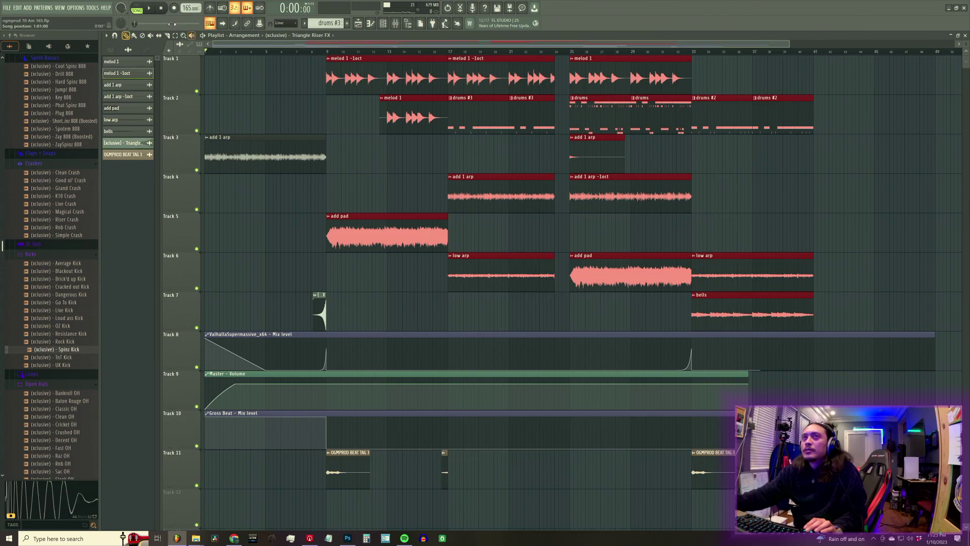
pyautogui.press('space')
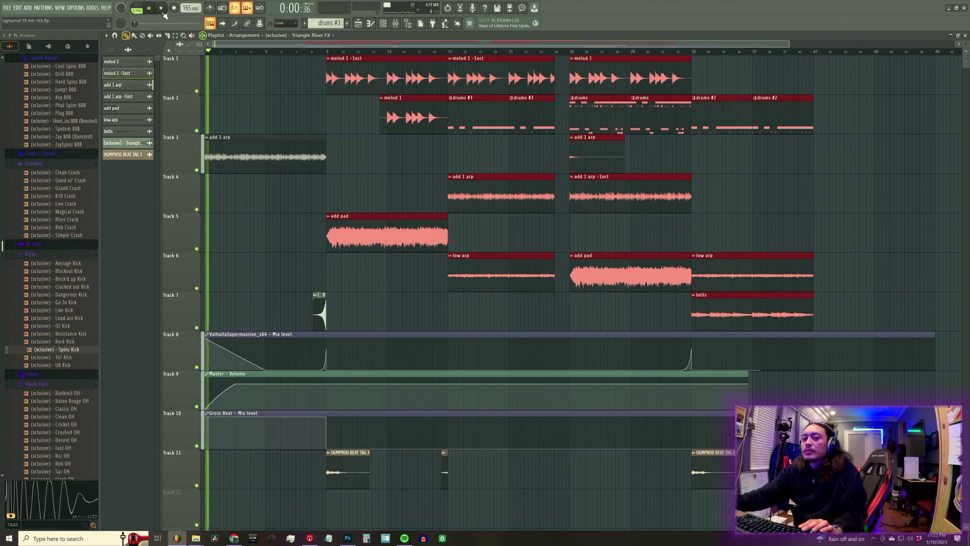
pyautogui.click(859, 185)
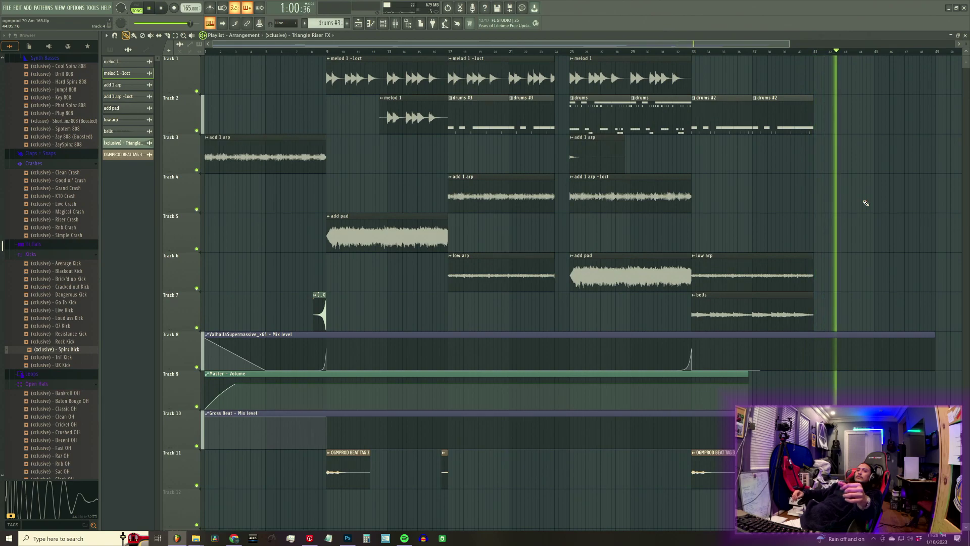
pyautogui.press('space')
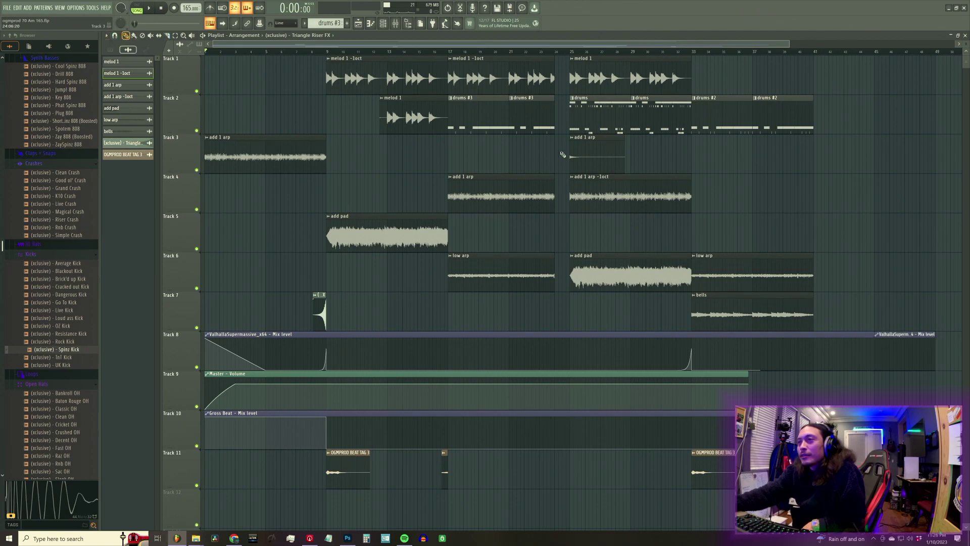
# Delete the last ValhallaSupermassive mix-level clip on track 8 and the low arp clip at bar 17 on track 6 while auditioning
pyautogui.rightClick(900, 336)
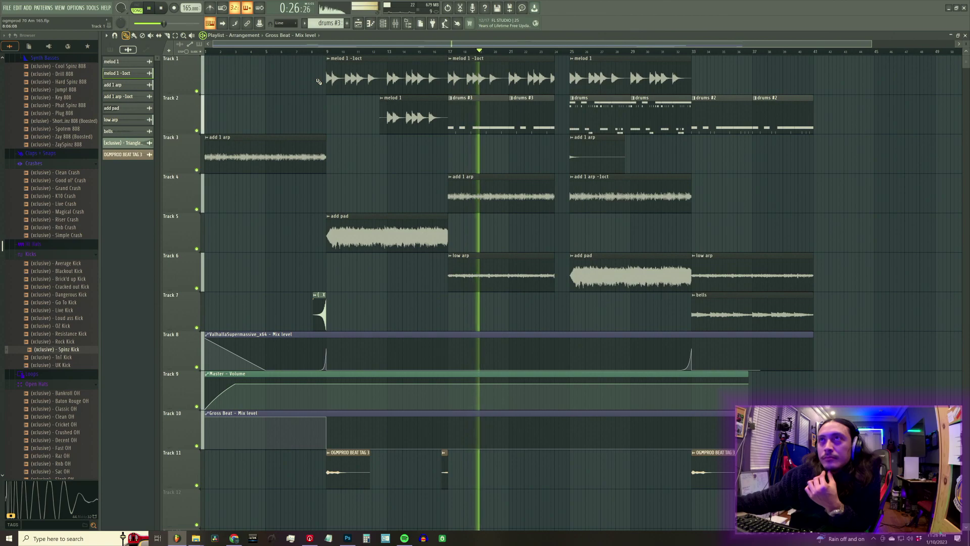
pyautogui.press('space')
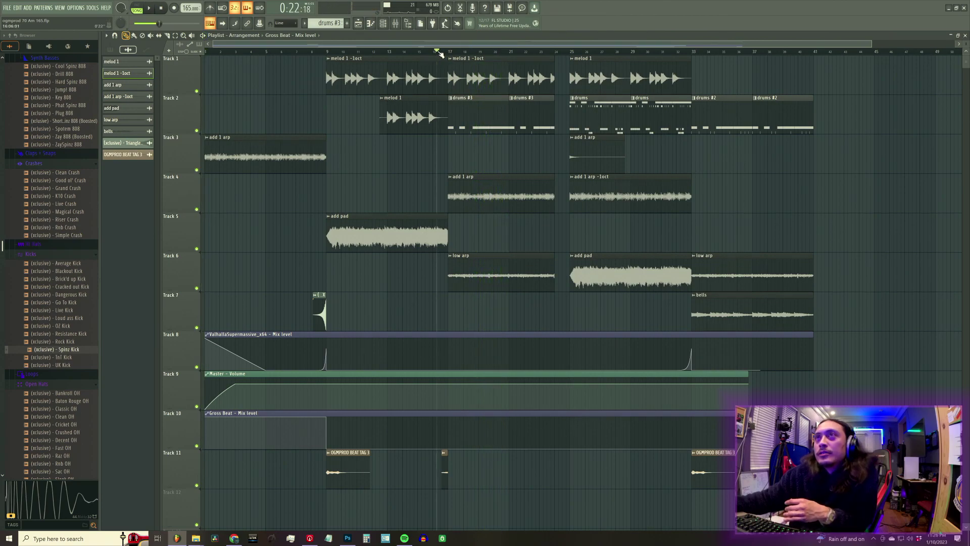
pyautogui.press('space')
pyautogui.press('space')
pyautogui.press('space')
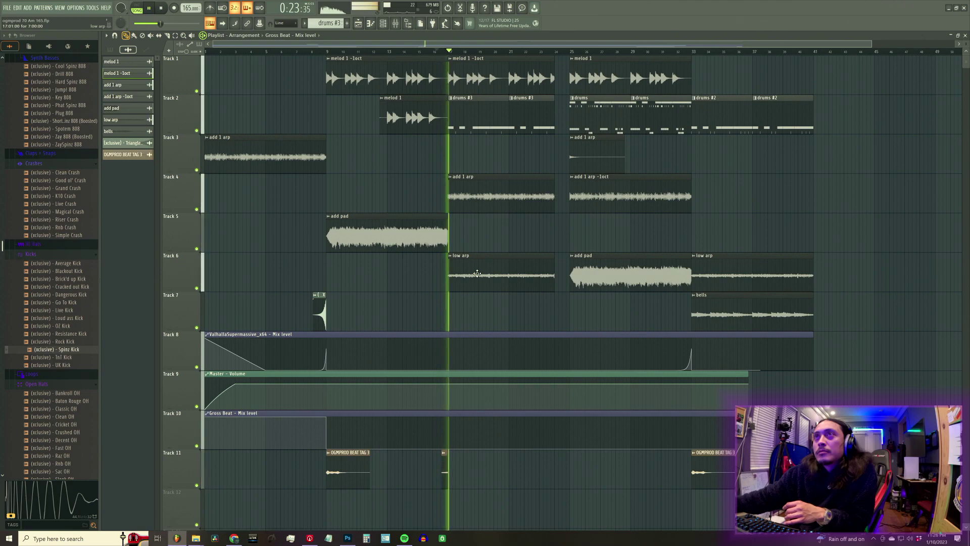
pyautogui.rightClick(477, 273)
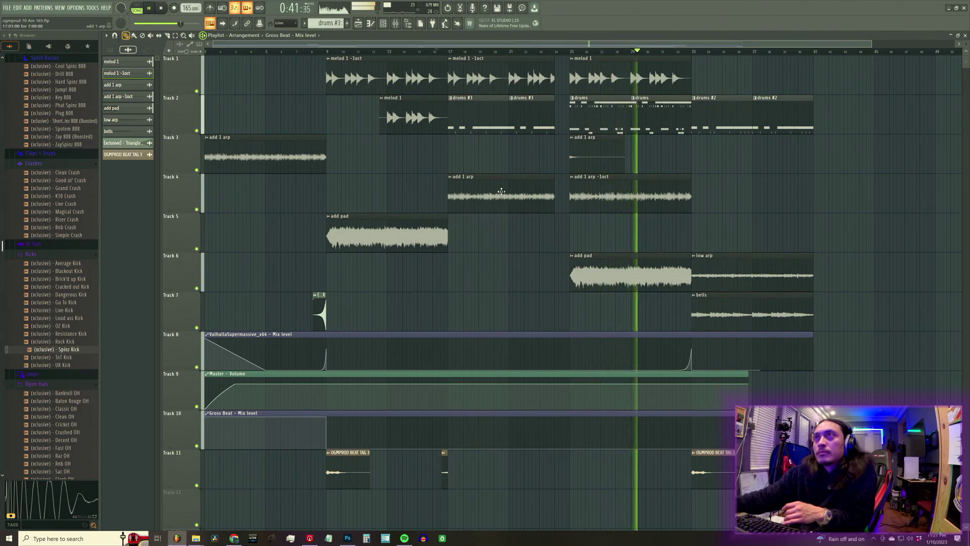
# Swap the two track 4 clips so add 1 arp -1oct starts at bar 17 and add 1 arp spans bars 25 to 33
pyautogui.press('space')
pyautogui.moveTo(515, 196)
pyautogui.mouseDown()
pyautogui.moveTo(638, 237)
pyautogui.moveTo(508, 188)
pyautogui.mouseUp()
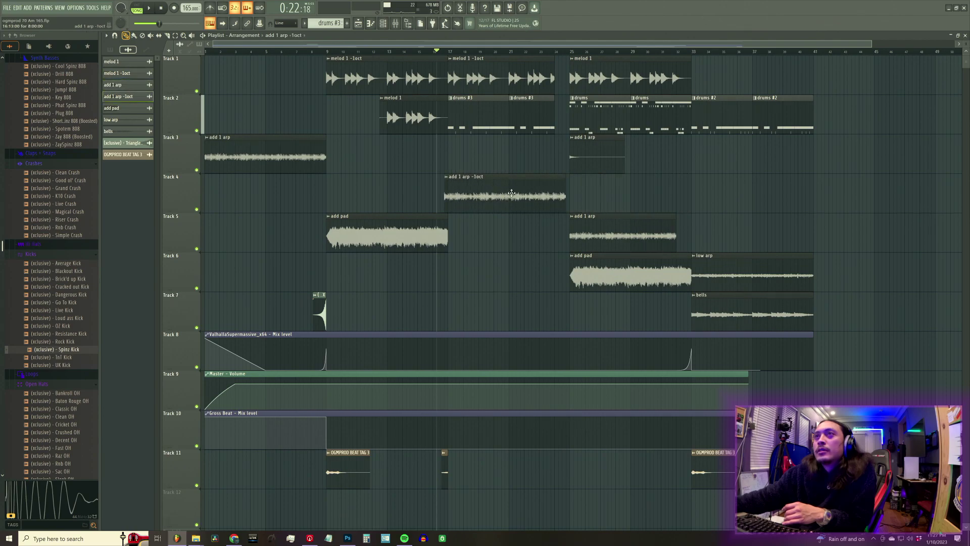
pyautogui.moveTo(516, 200); pyautogui.dragTo(512, 200)
pyautogui.press('space')
pyautogui.moveTo(598, 224); pyautogui.dragTo(598, 185)
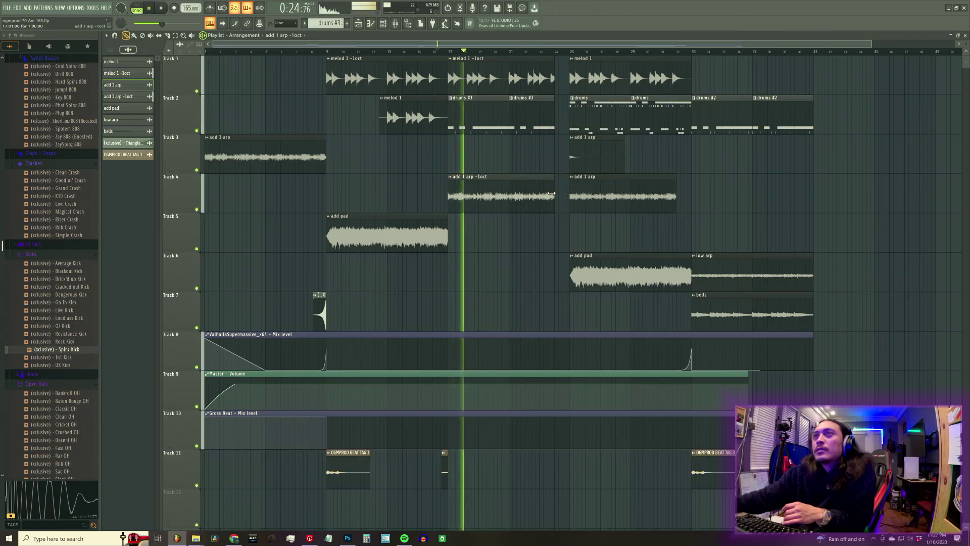
pyautogui.click(725, 210)
pyautogui.rightClick(725, 210)
pyautogui.moveTo(676, 202); pyautogui.dragTo(691, 217)
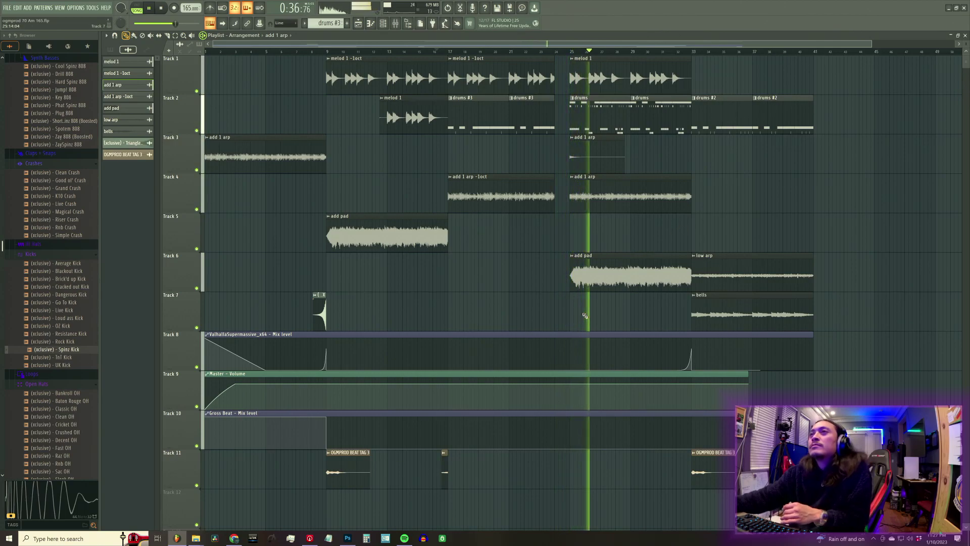
# Move the ValhallaSupermassive mix-level spike at bar 33 on track 8 to bar 25 and play through that transition
pyautogui.press('space')
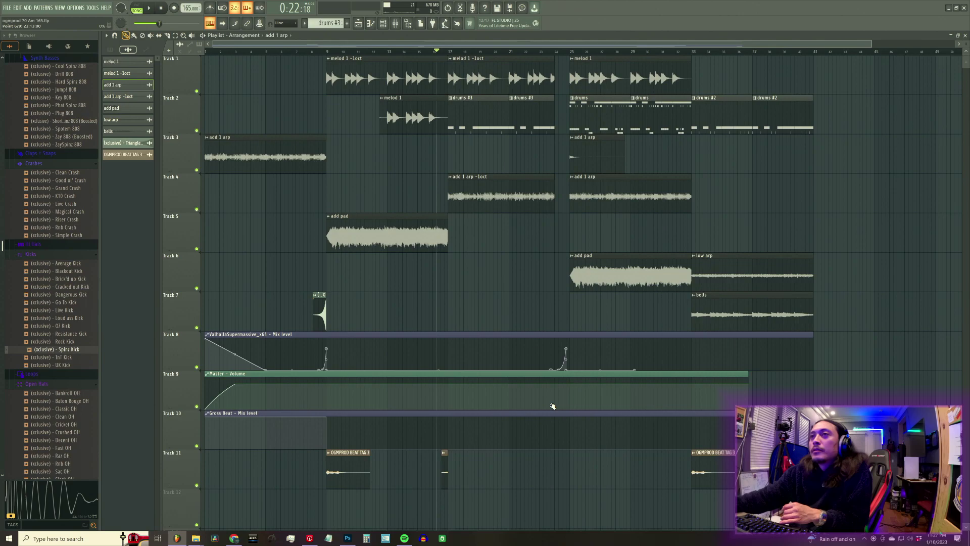
pyautogui.press('space')
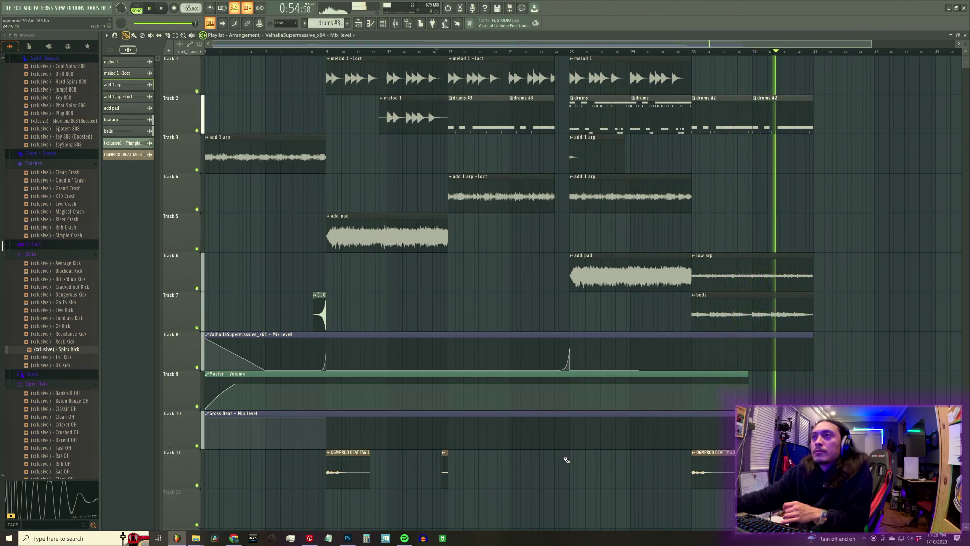
pyautogui.press('space')
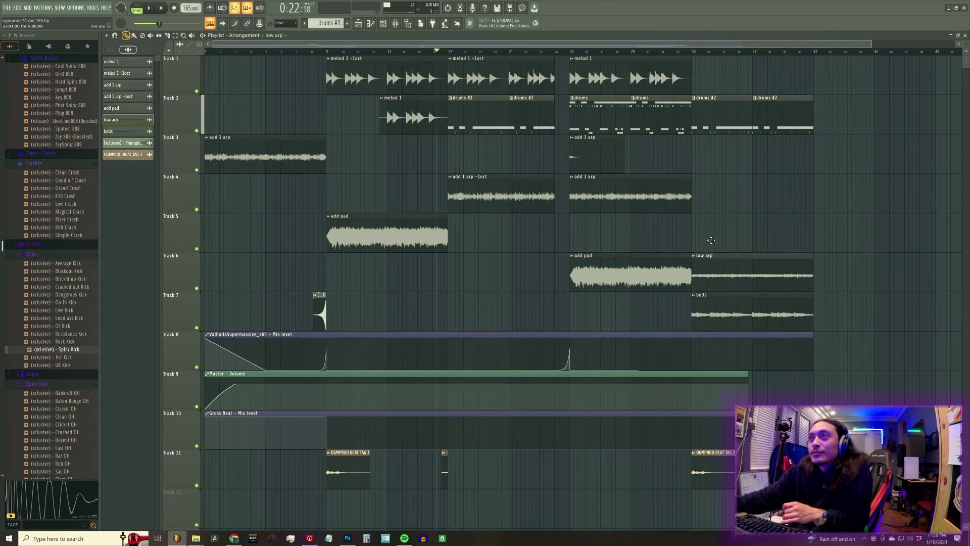
# Move the add pad clip at bar 25 from track 6 to track 5 and play the arrangement from bar 33
pyautogui.moveTo(711, 240); pyautogui.dragTo(713, 233)
pyautogui.click(696, 52)
pyautogui.press('space')
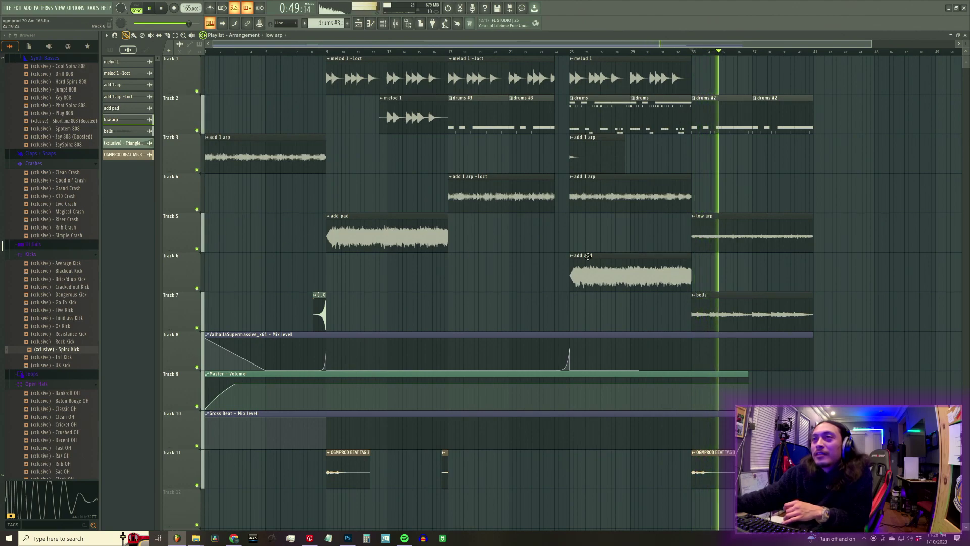
pyautogui.hotkey('ctrl', 'z')
pyautogui.moveTo(648, 273); pyautogui.dragTo(651, 230)
pyautogui.press('space')
pyautogui.press('space')
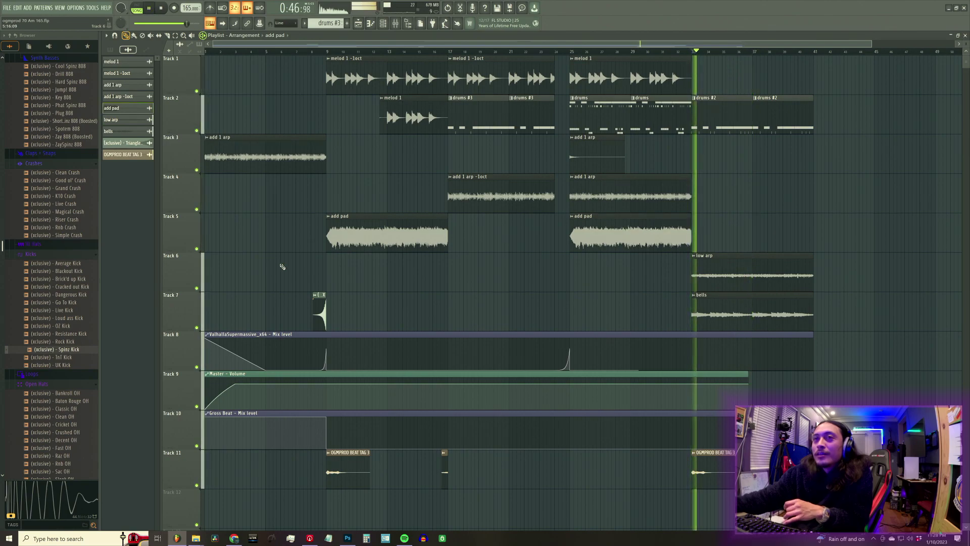
# Audition the section from bar 33 with track 6 muted, and unmute the track
pyautogui.click(198, 289)
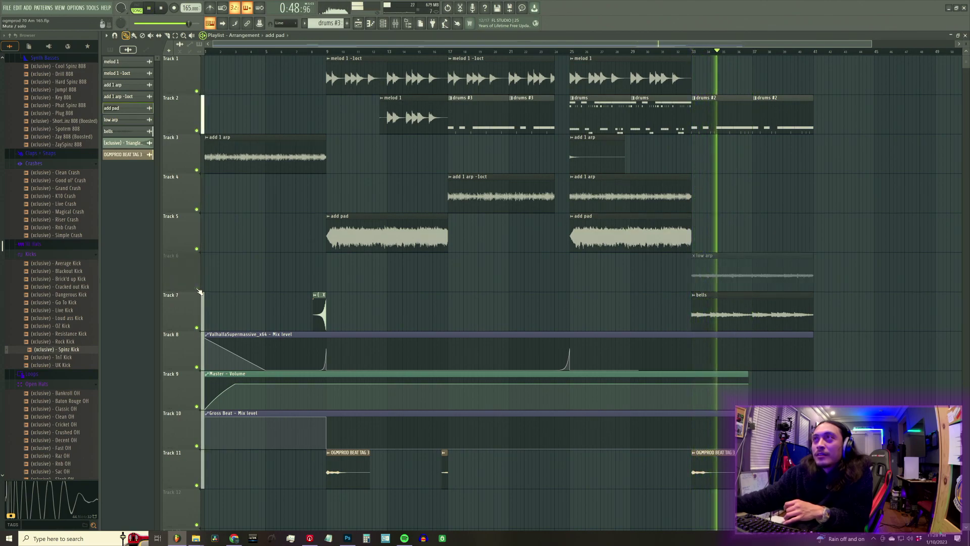
pyautogui.press('space')
pyautogui.click(198, 289)
pyautogui.press('space')
pyautogui.press('space')
# Check the low arp clip's channel settings and mixer level while playing from bar 33, and close both windows
pyautogui.doubleClick(694, 276)
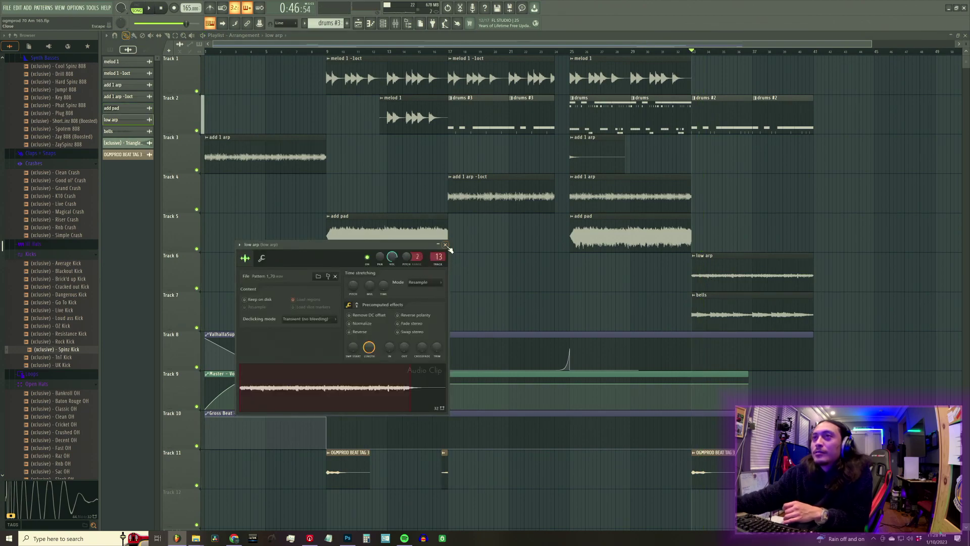
pyautogui.click(395, 23)
pyautogui.press('space')
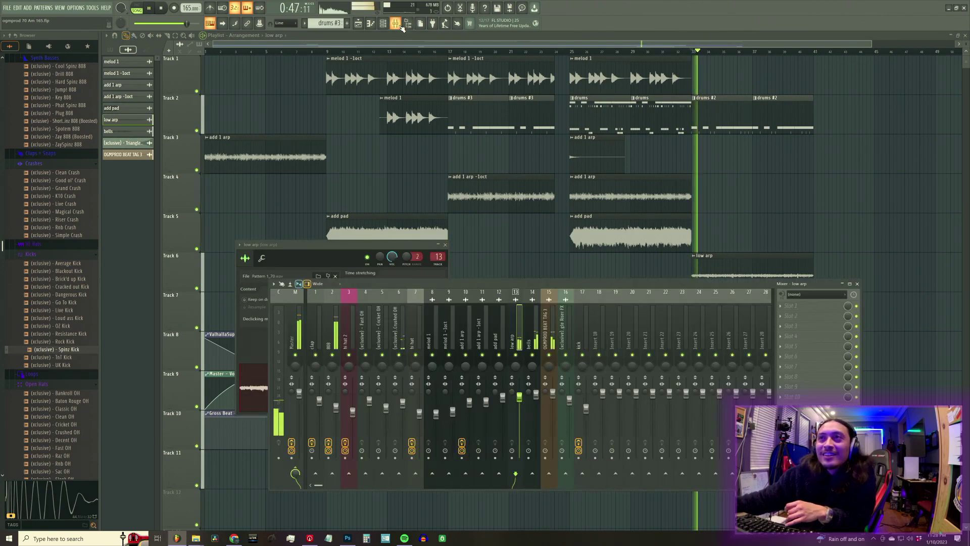
pyautogui.click(396, 24)
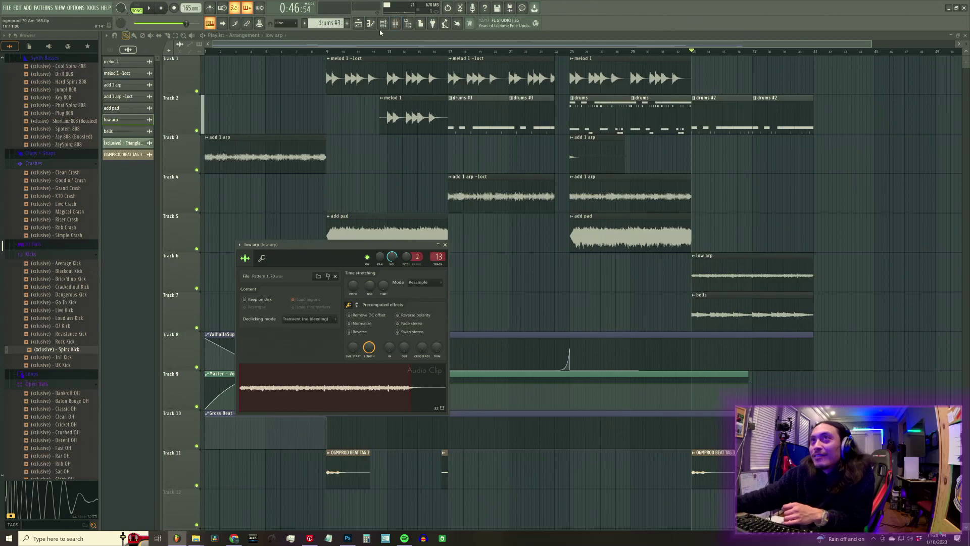
pyautogui.click(396, 24)
pyautogui.press('space')
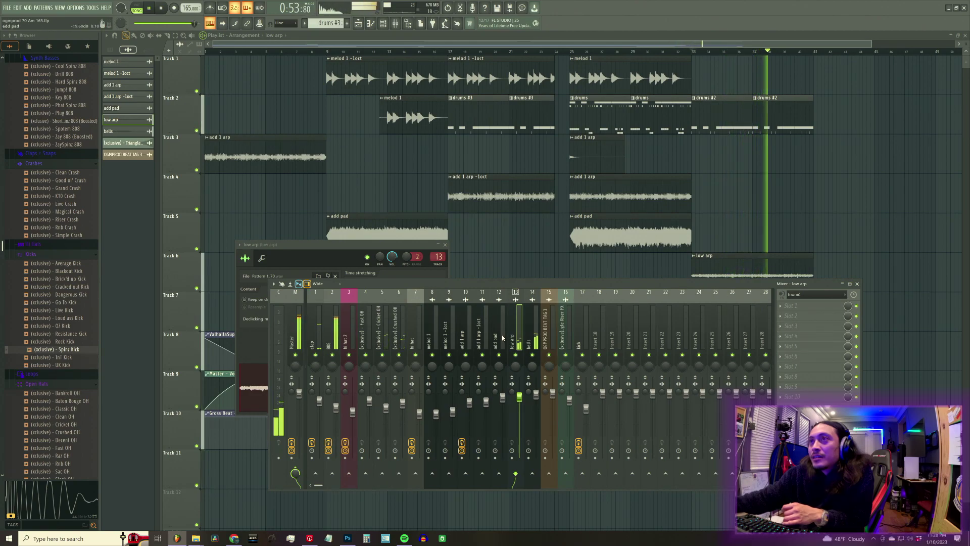
pyautogui.press('F12')
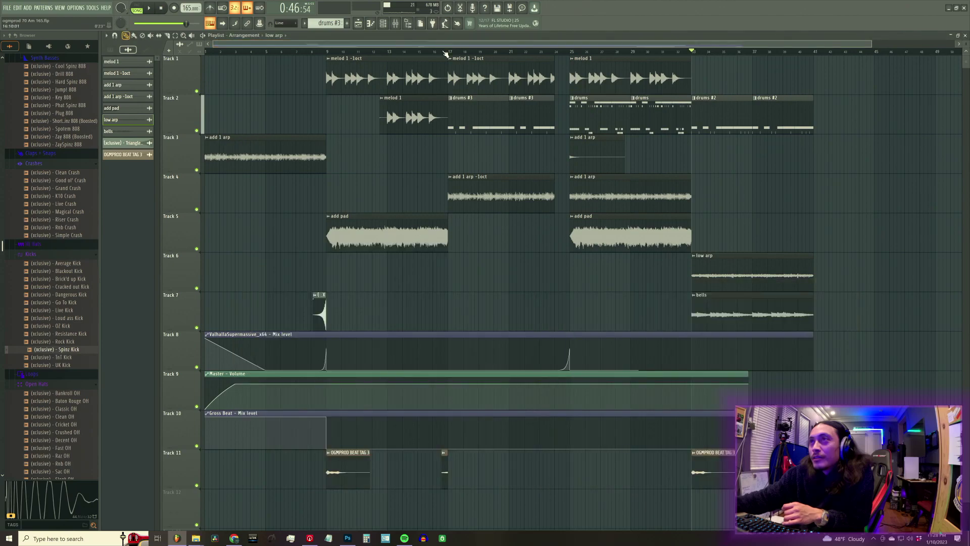
# Delete the low arp clip on track 6 and check the bells insert in the mixer during playback
pyautogui.rightClick(727, 268)
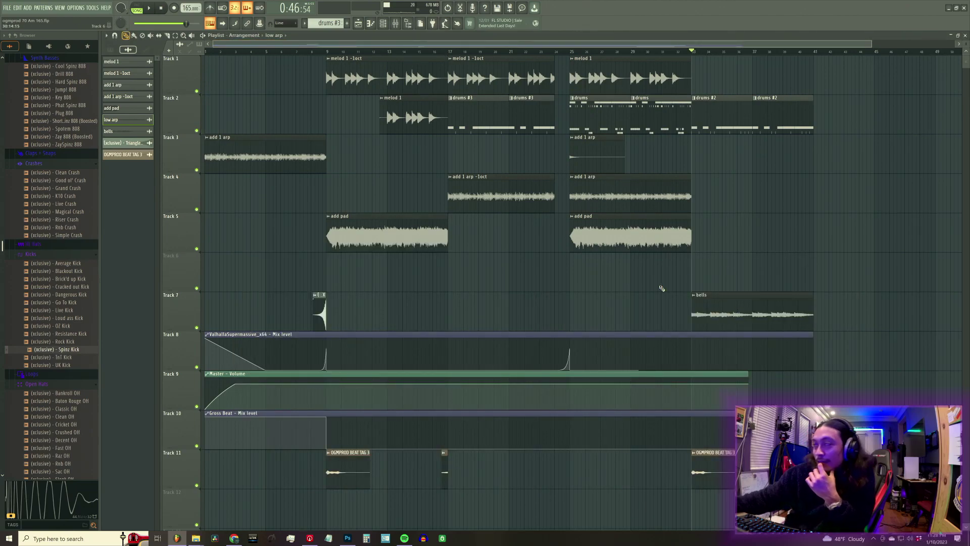
pyautogui.click(153, 10)
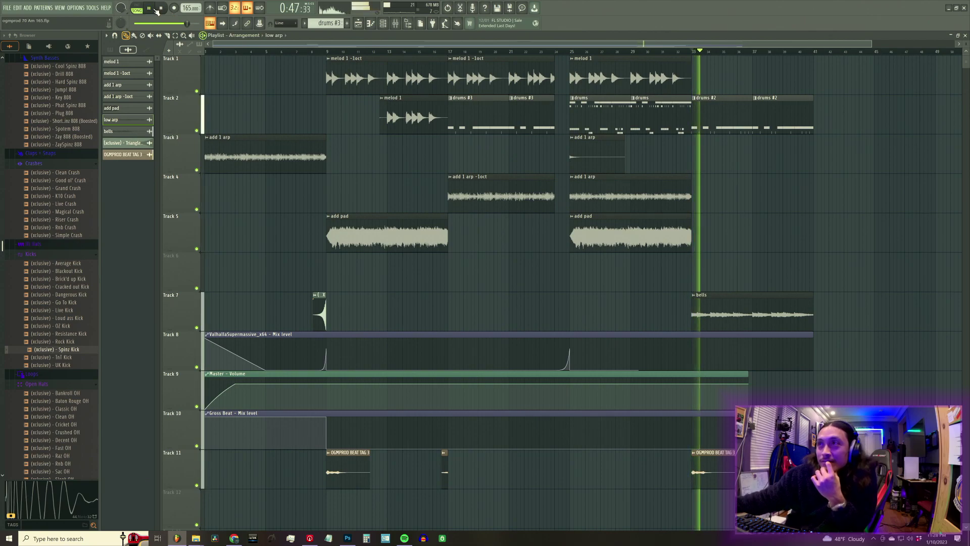
pyautogui.click(397, 25)
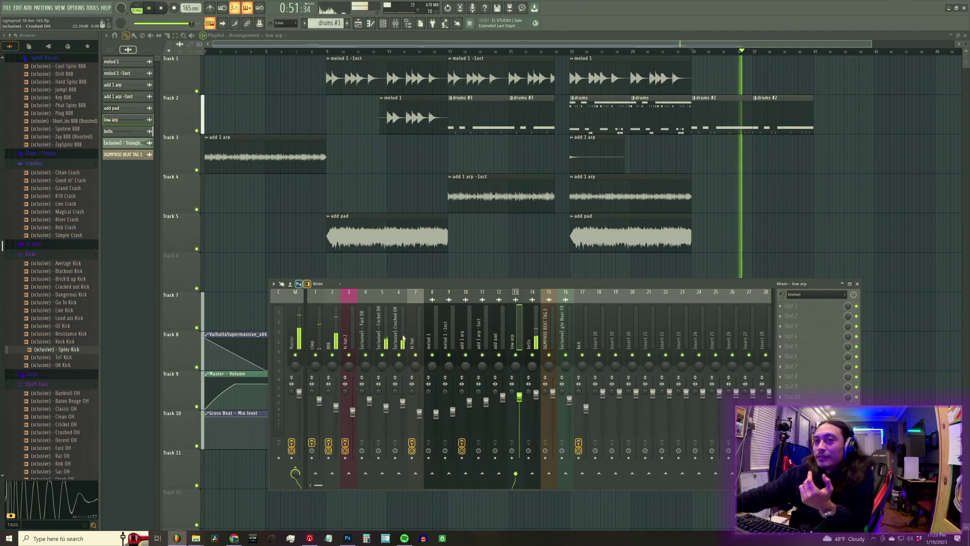
pyautogui.click(536, 341)
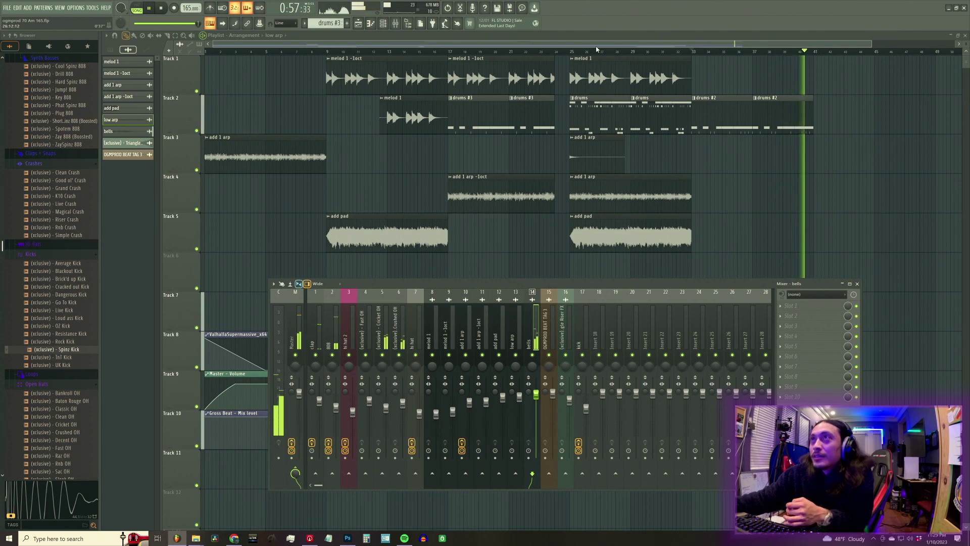
pyautogui.press('F9')
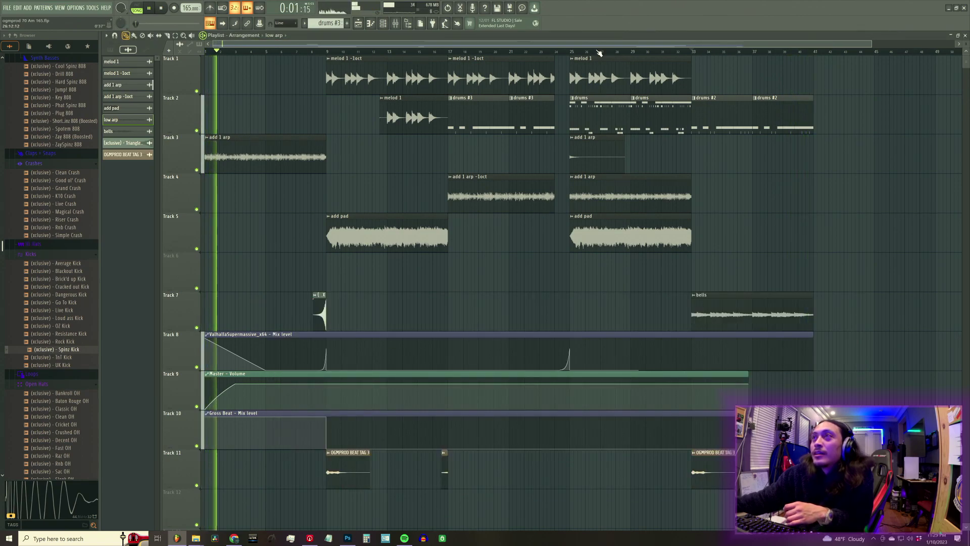
# Replay the section from bar 33 with the mixer open, toggle the 808 insert's mute, and hide the mixer
pyautogui.press('space')
pyautogui.click(692, 52)
pyautogui.press('space')
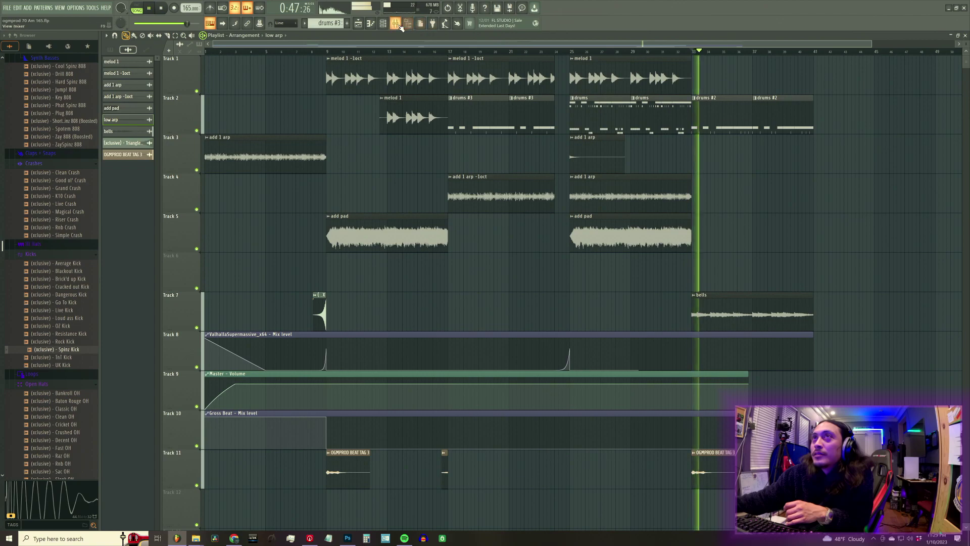
pyautogui.press('F9')
pyautogui.press('space')
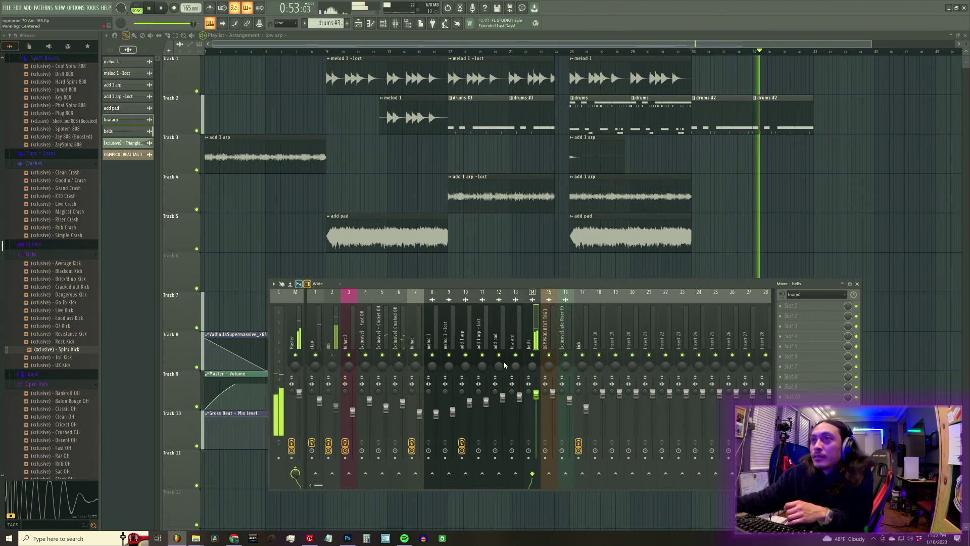
pyautogui.click(332, 354)
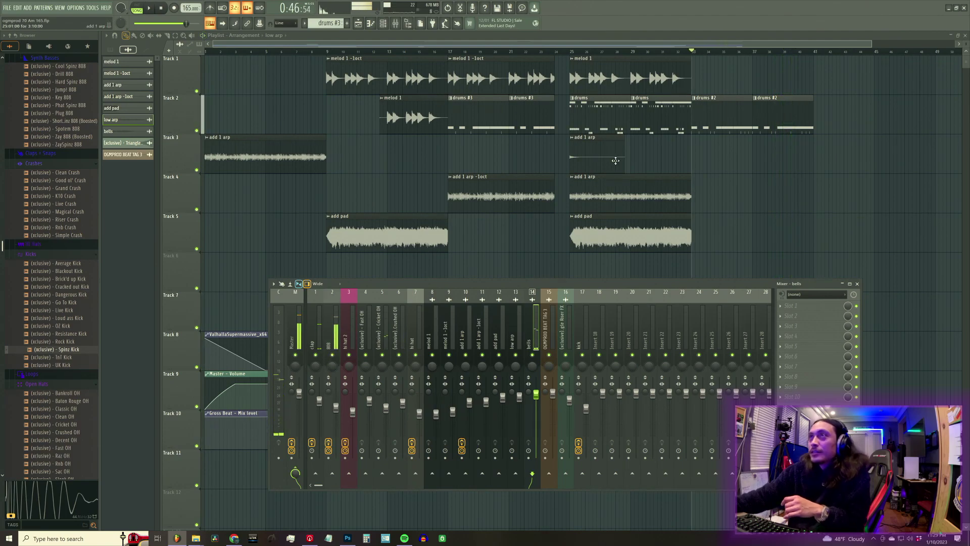
pyautogui.press('space')
pyautogui.press('F9')
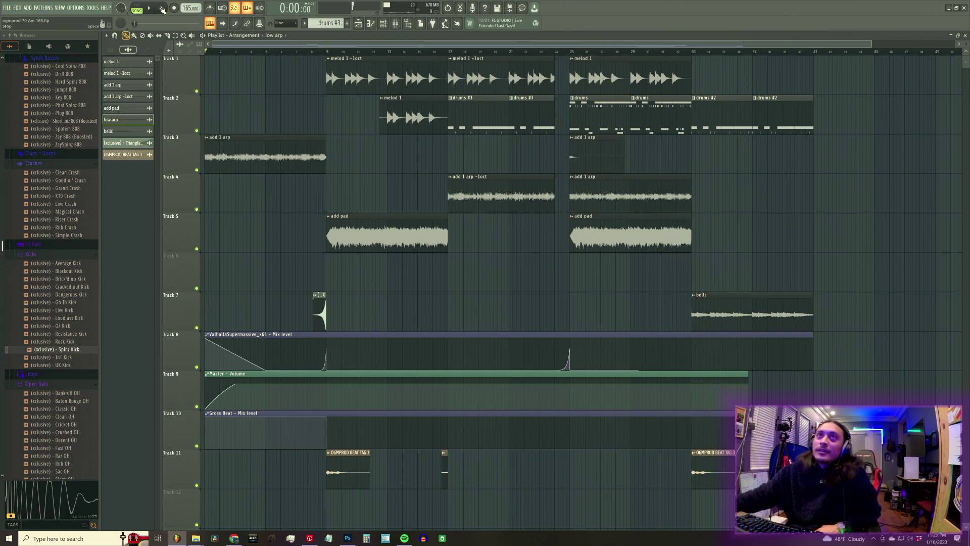
# Duplicate the clips on tracks 1 to 5 between bars 9 and 25, placing the copies from bar 41
pyautogui.click(219, 53)
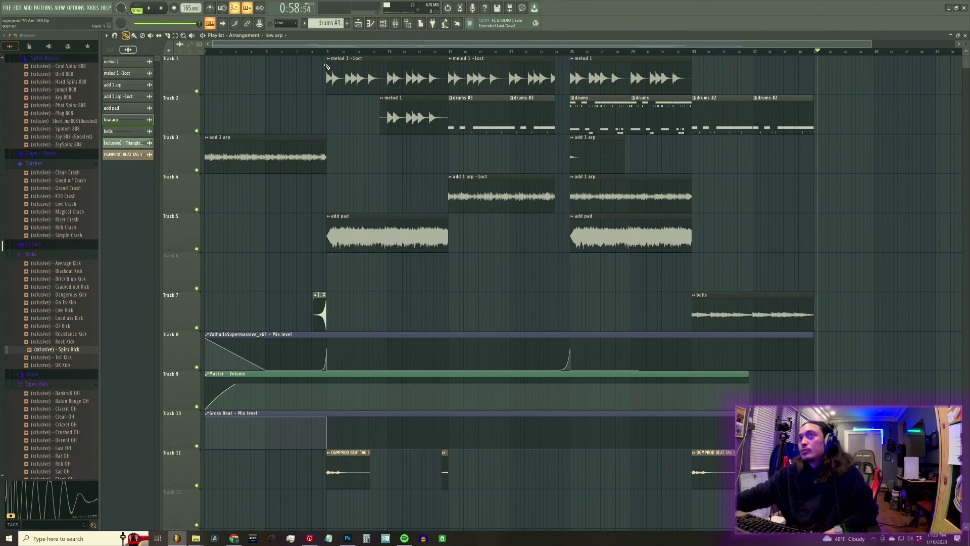
pyautogui.moveTo(340, 289); pyautogui.dragTo(529, 78)
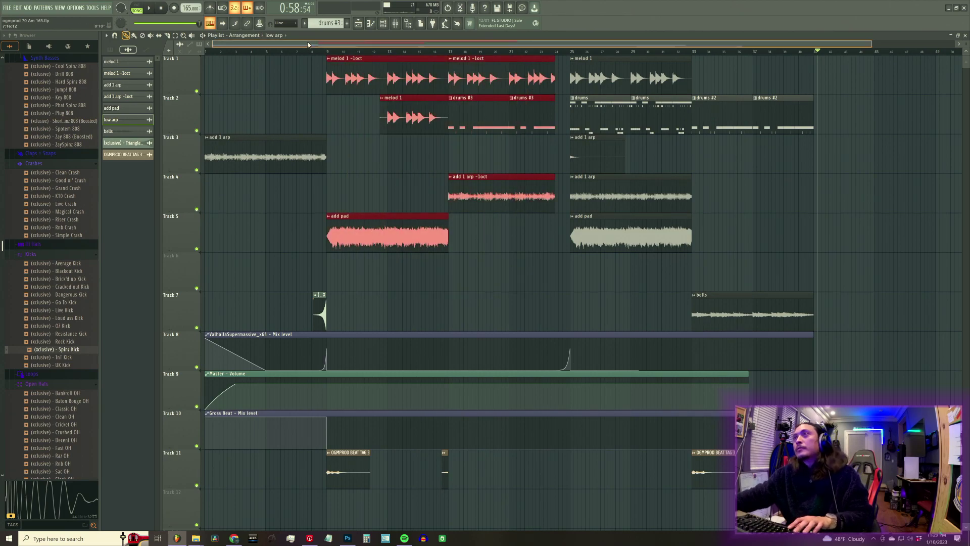
pyautogui.hotkey('ctrl', 'c')
pyautogui.hotkey('ctrl', 'v')
pyautogui.moveTo(565, 35); pyautogui.dragTo(489, 33)
pyautogui.moveTo(566, 84); pyautogui.dragTo(560, 86)
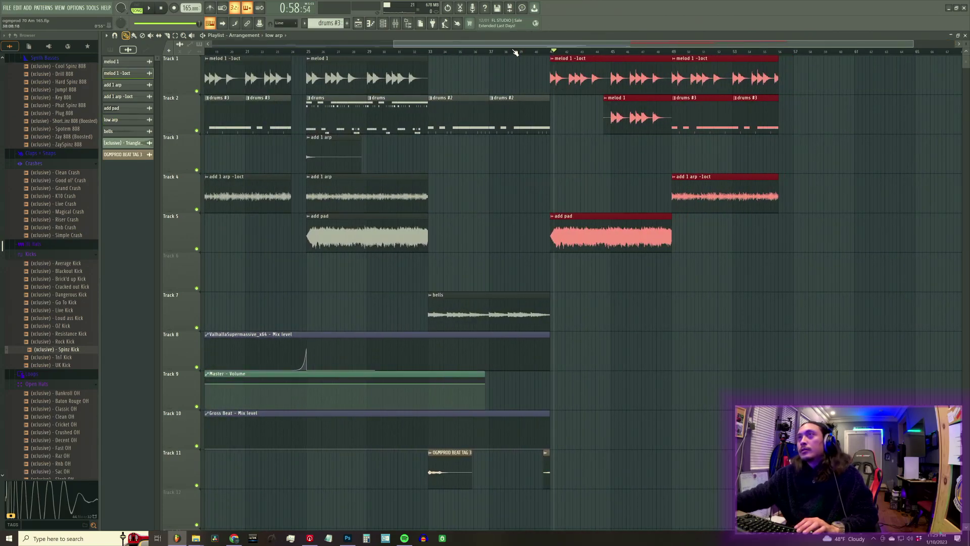
# Duplicate the clips on tracks 1 to 7 between bars 25 and 41, placing the copies from bar 57
pyautogui.scroll(-2, 515, 52)
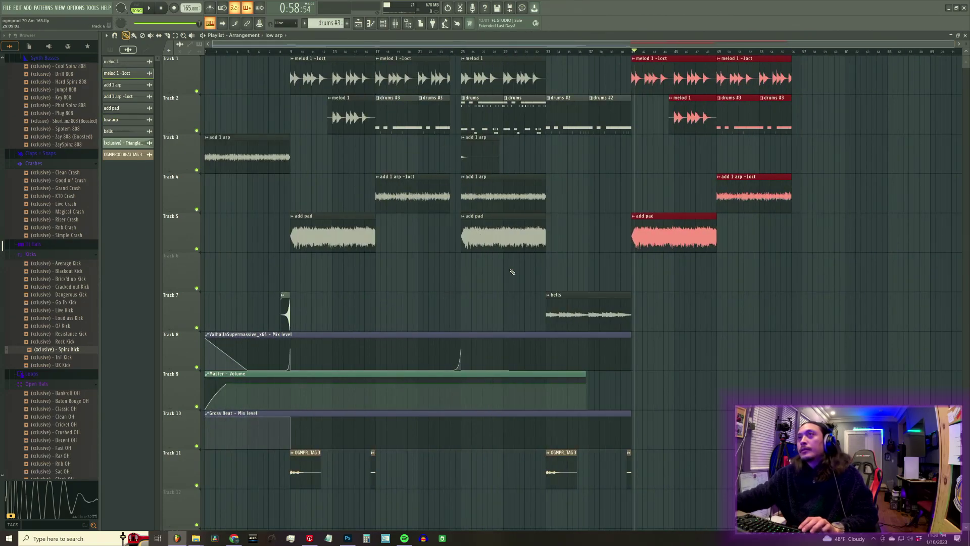
pyautogui.moveTo(483, 264); pyautogui.dragTo(637, 80)
pyautogui.moveTo(482, 309); pyautogui.dragTo(618, 81)
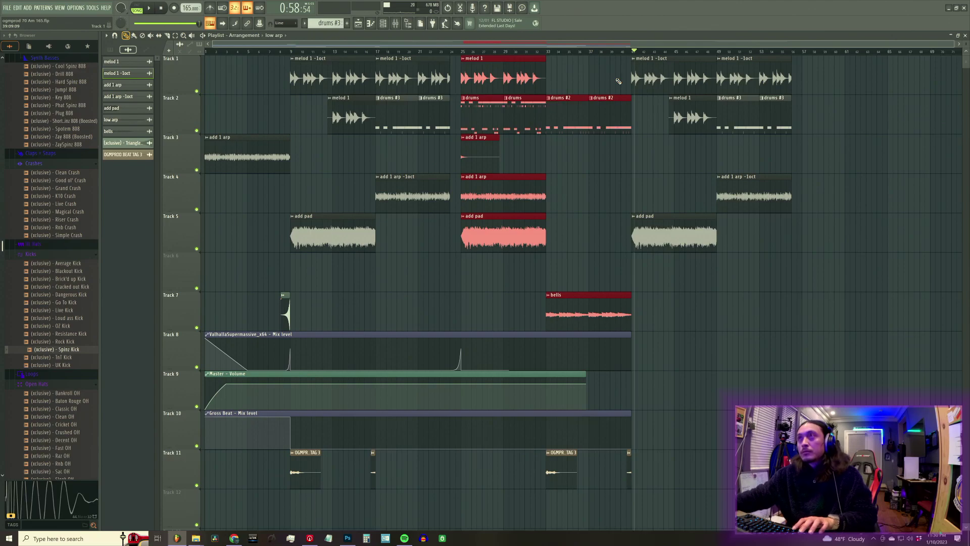
pyautogui.moveTo(438, 53); pyautogui.dragTo(179, 65)
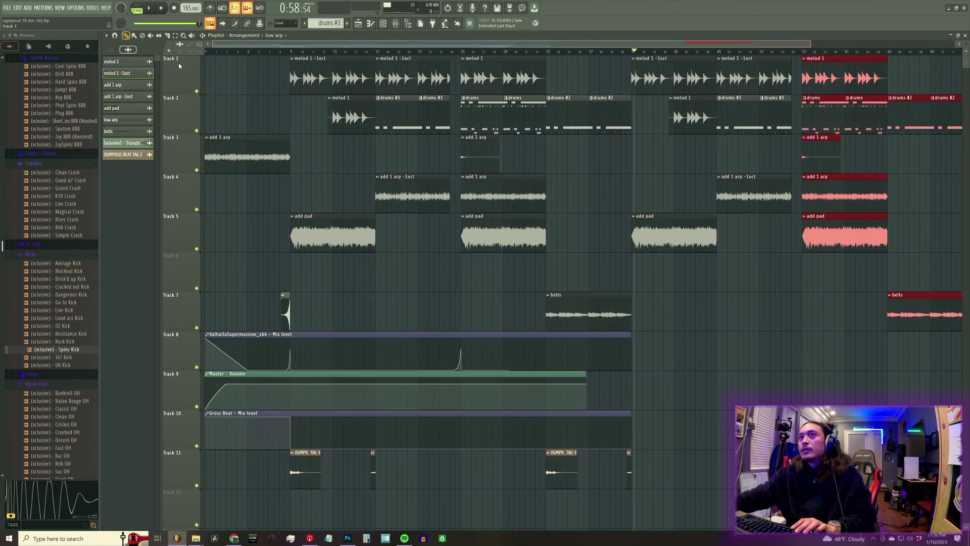
# Extend the Master volume automation clip on track 9 to just past bar 73, covering the duplicated section
pyautogui.moveTo(809, 44); pyautogui.dragTo(877, 57)
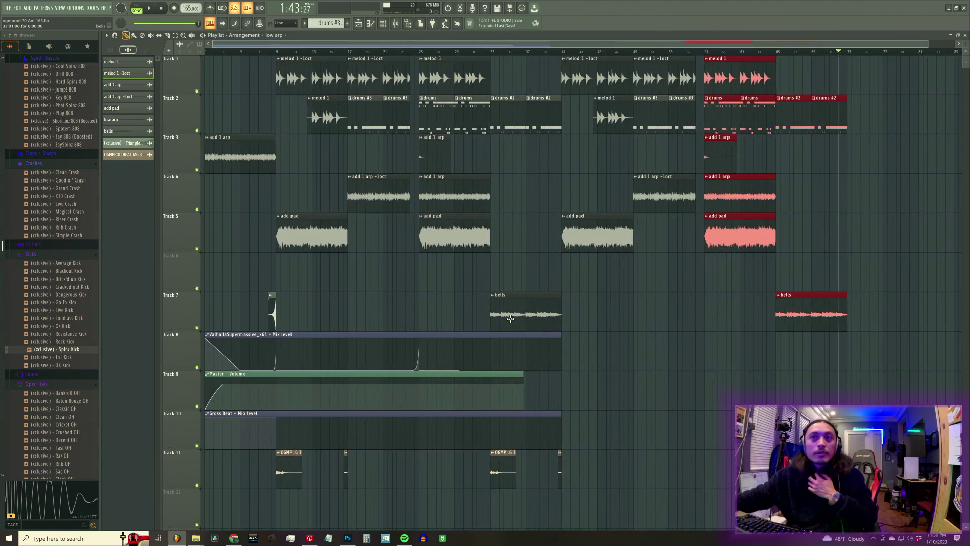
pyautogui.moveTo(521, 376); pyautogui.dragTo(853, 375)
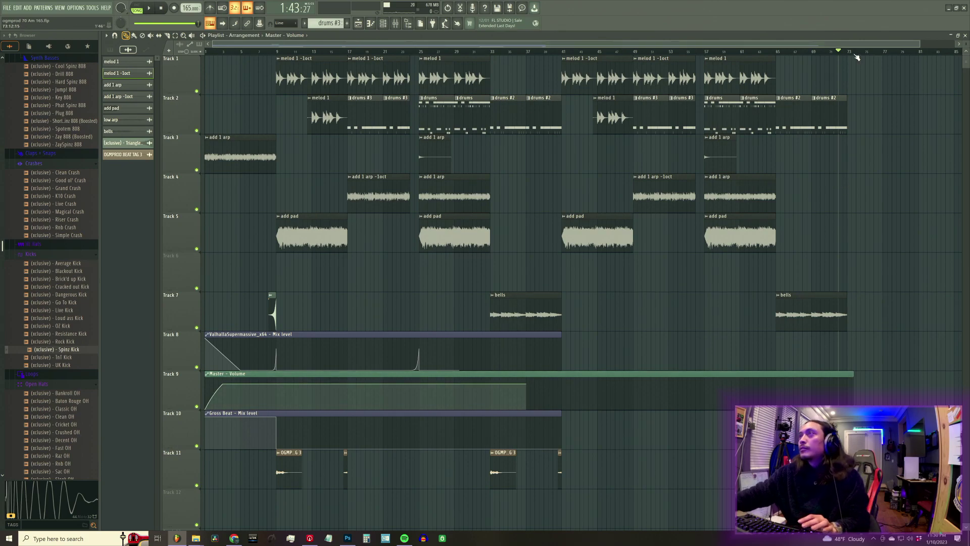
# Hold the Master volume automation at the copied Master fader level until bar 73, then fade it out toward the clip's end
pyautogui.scroll(5, 851, 52)
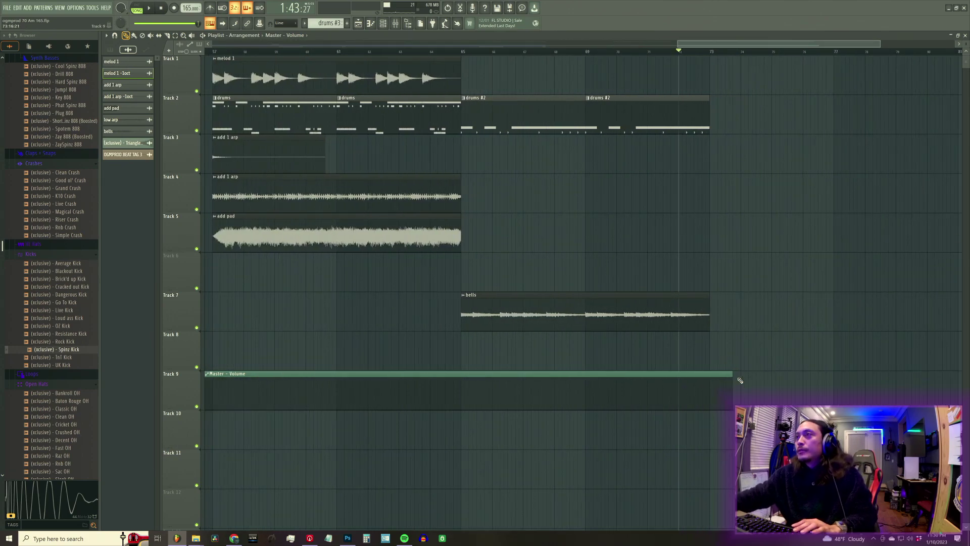
pyautogui.moveTo(730, 373); pyautogui.dragTo(738, 405)
pyautogui.click(394, 29)
pyautogui.rightClick(300, 397)
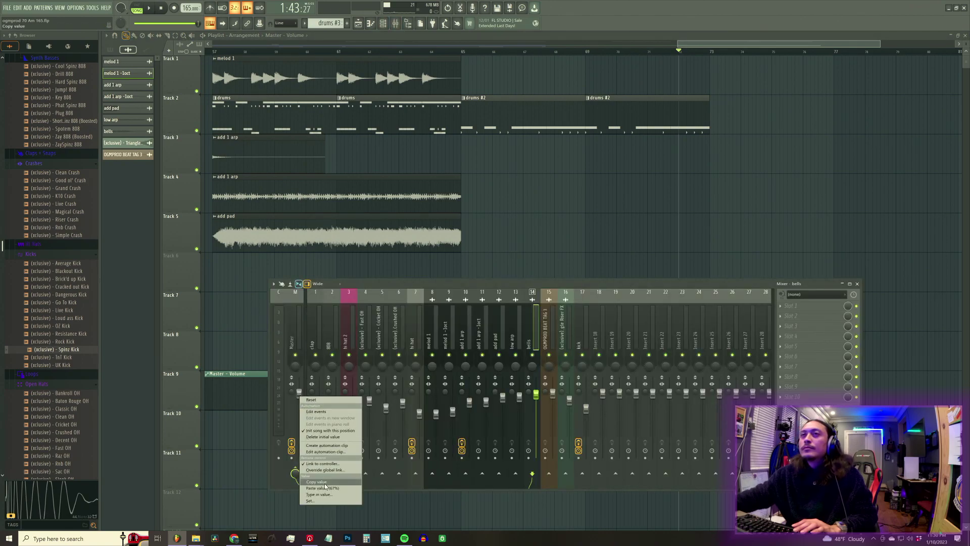
pyautogui.press('F9')
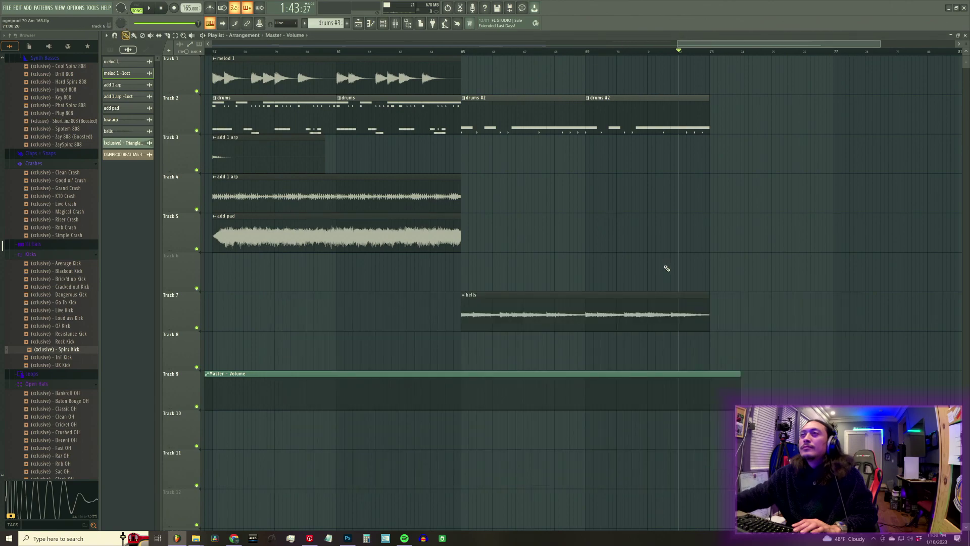
pyautogui.click(709, 390)
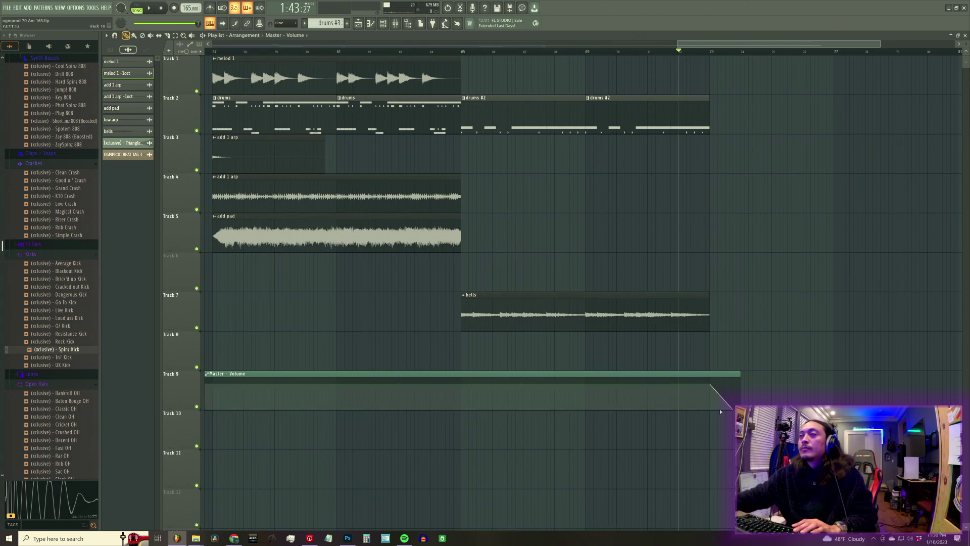
# Play the song from the start and check the effects on the add 1 arp insert in the mixer
pyautogui.moveTo(678, 46); pyautogui.dragTo(212, 46)
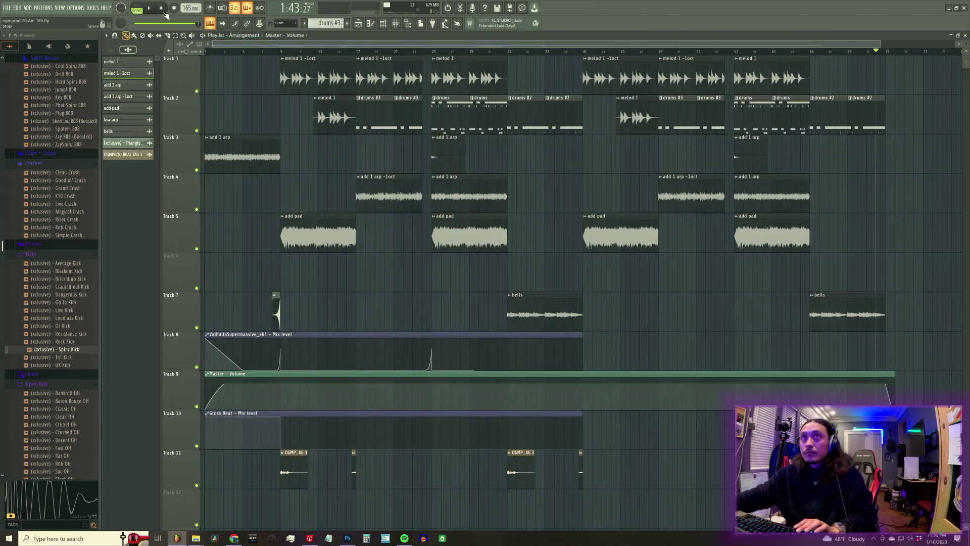
pyautogui.press('space')
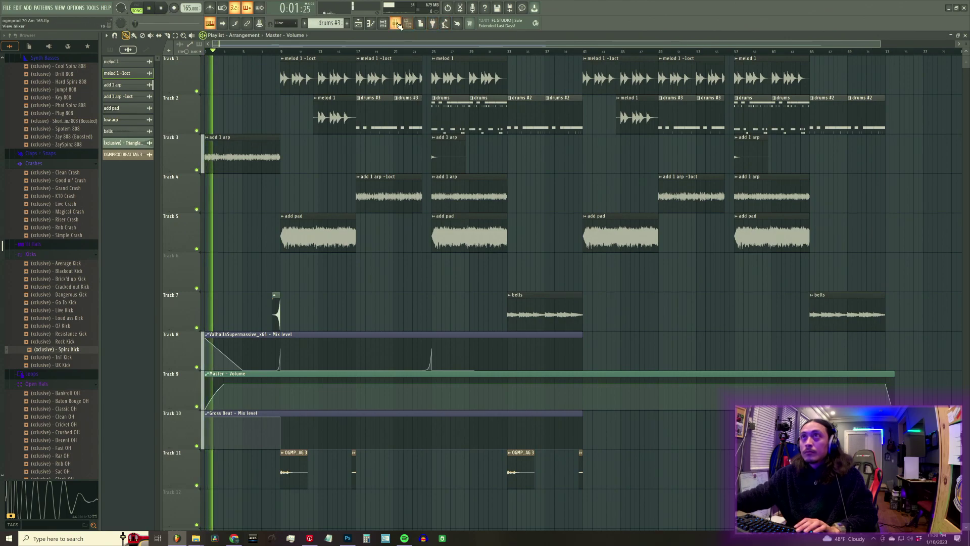
pyautogui.press('F9')
pyautogui.click(463, 178)
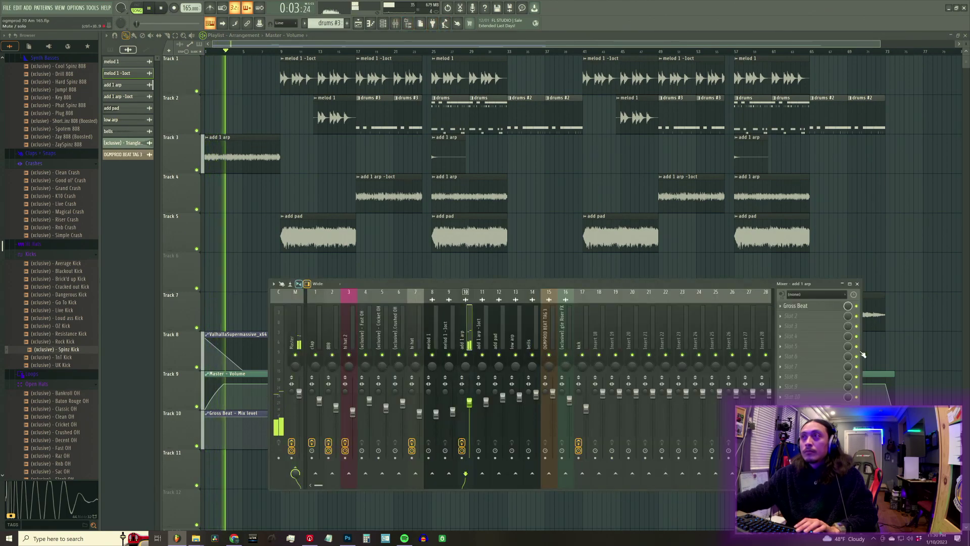
pyautogui.press('F9')
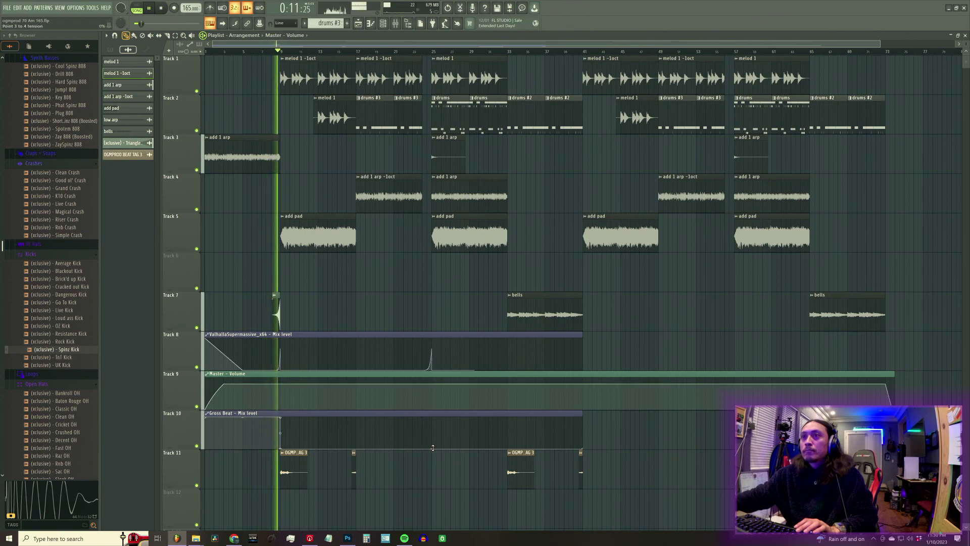
# Raise the Gross Beat mix level automation between bars 25 and 33, holding it flat with a sharp drop at bar 33
pyautogui.moveTo(433, 432)
pyautogui.mouseDown()
pyautogui.moveTo(438, 449)
pyautogui.moveTo(432, 424)
pyautogui.mouseUp()
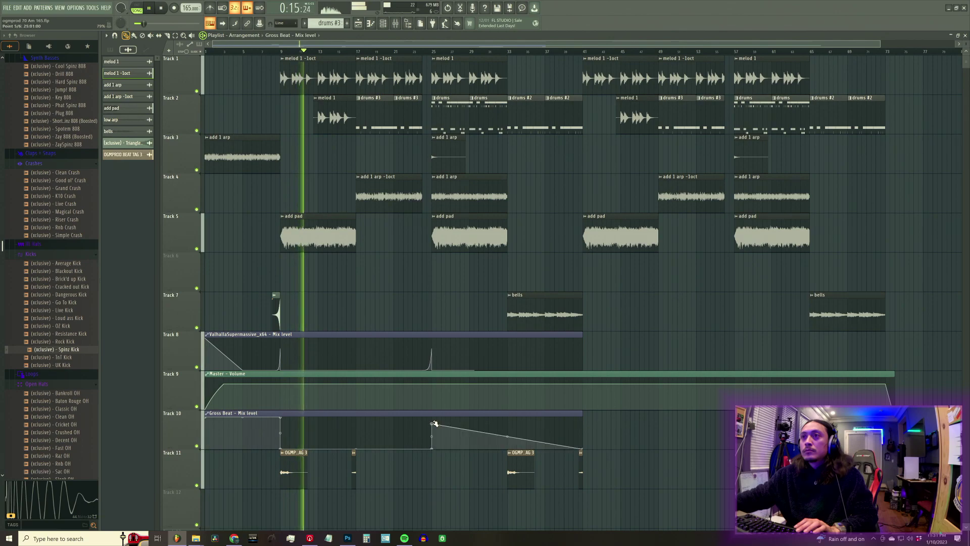
pyautogui.moveTo(508, 435); pyautogui.dragTo(510, 411)
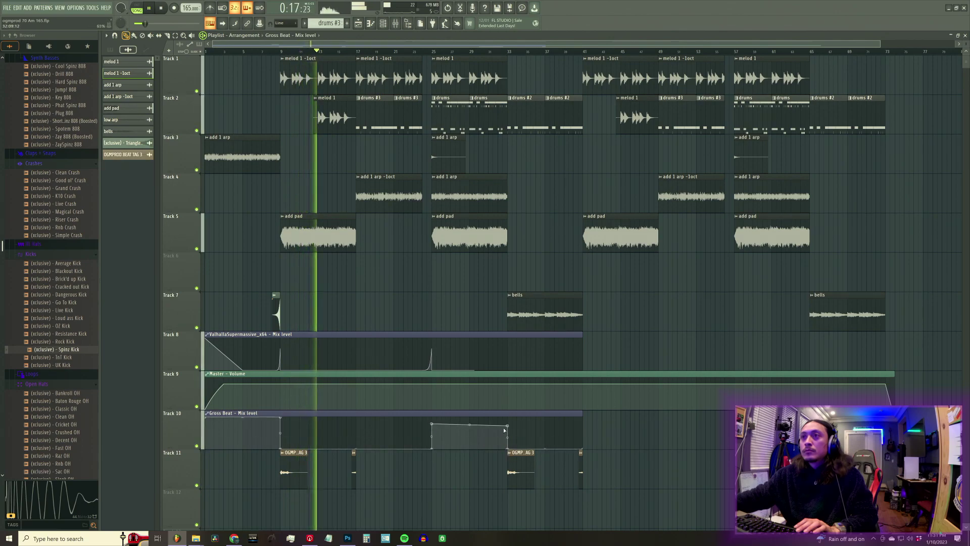
pyautogui.moveTo(432, 423); pyautogui.dragTo(431, 417)
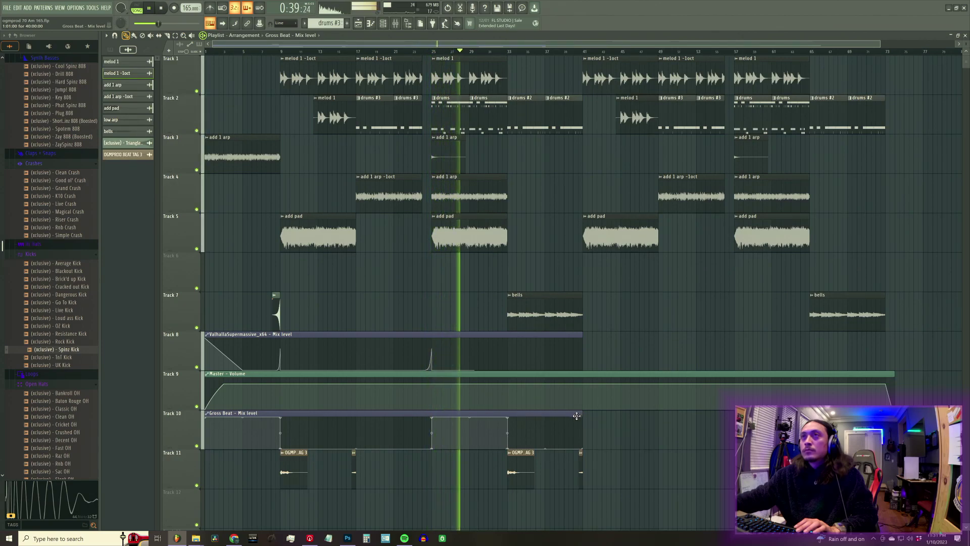
# Thin the Cricket OH channel in the drums pattern to its first hit, replaying the section from bar 25 between edits
pyautogui.click(383, 24)
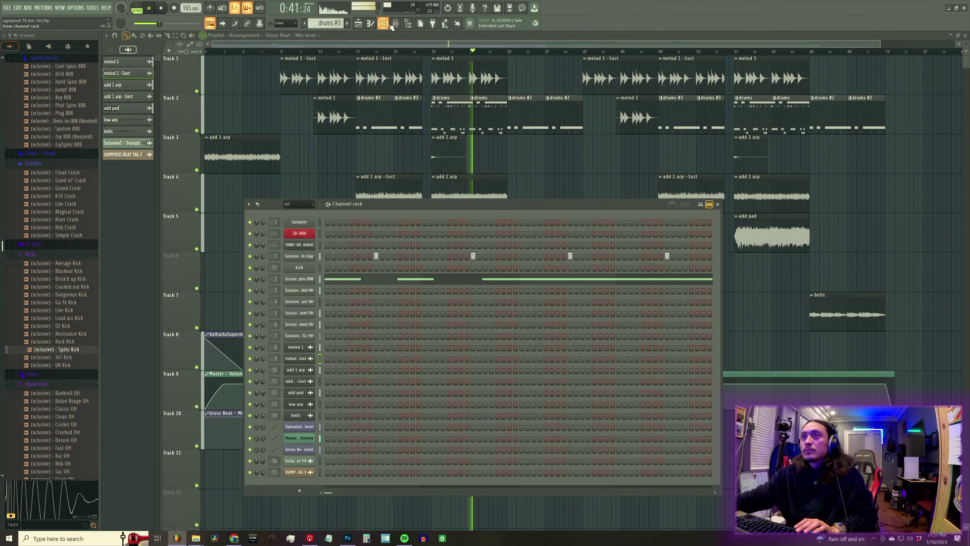
pyautogui.click(308, 21)
pyautogui.click(335, 32)
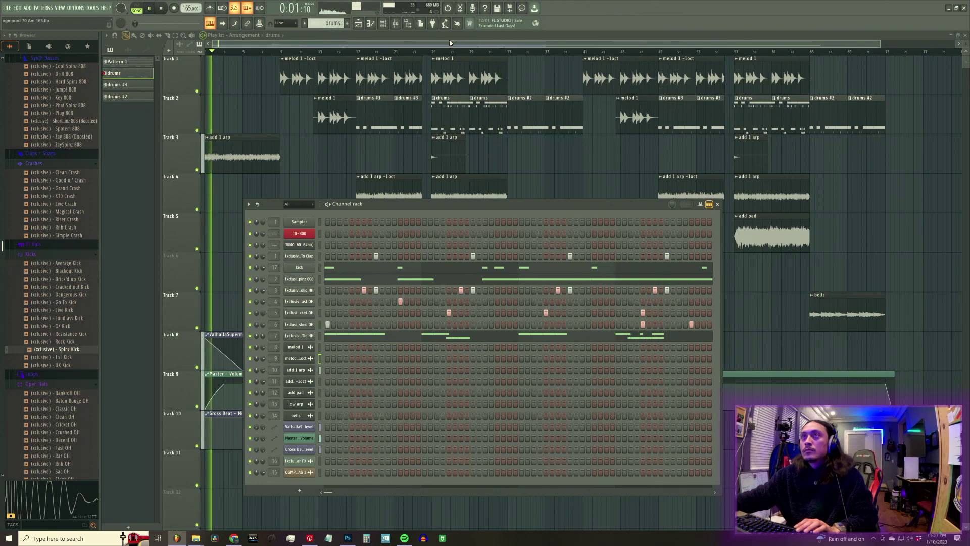
pyautogui.click(408, 25)
pyautogui.click(408, 24)
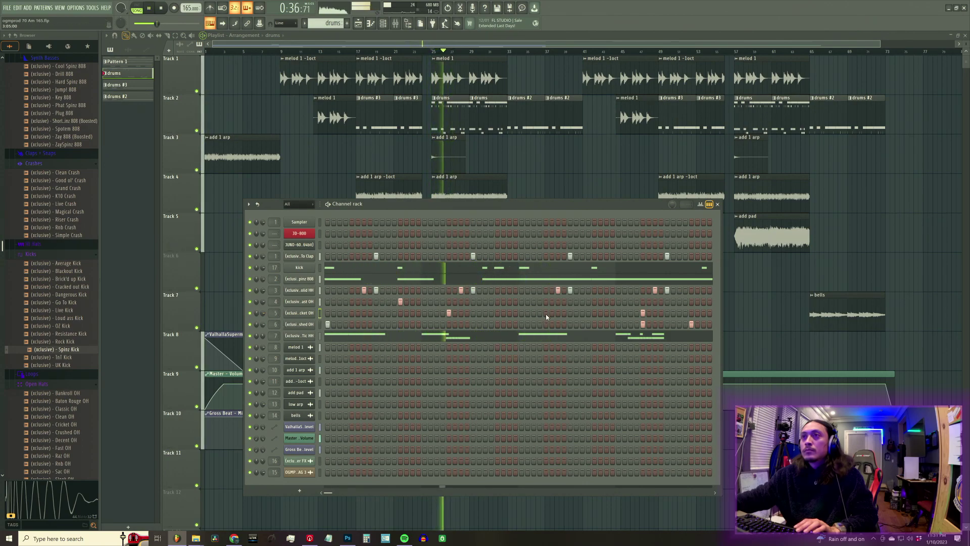
pyautogui.press('space')
pyautogui.press('F6')
pyautogui.press('space')
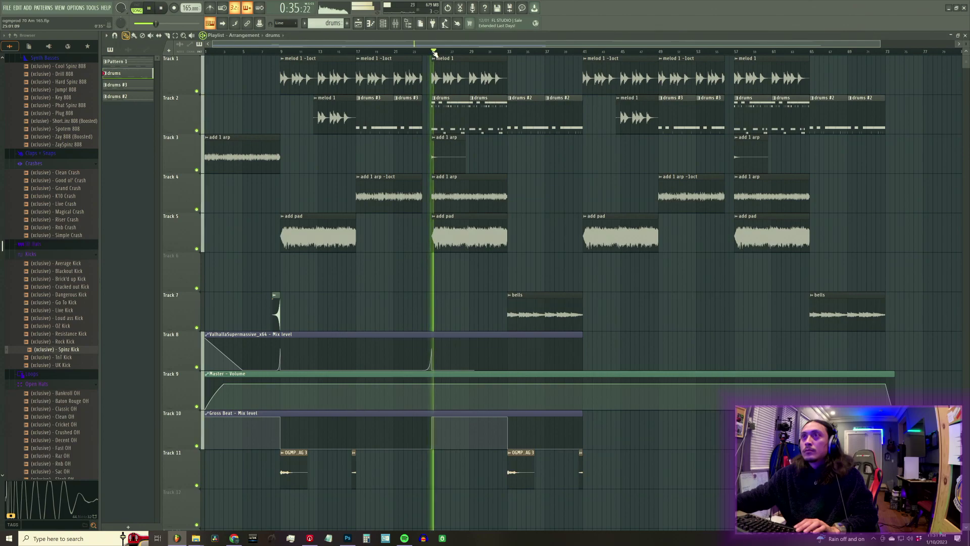
pyautogui.click(382, 24)
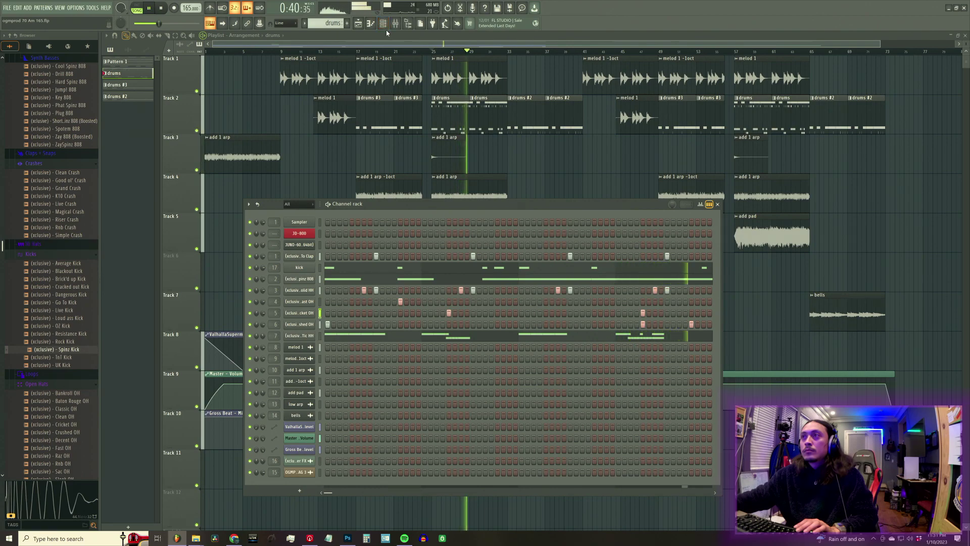
pyautogui.moveTo(262, 313); pyautogui.dragTo(262, 318)
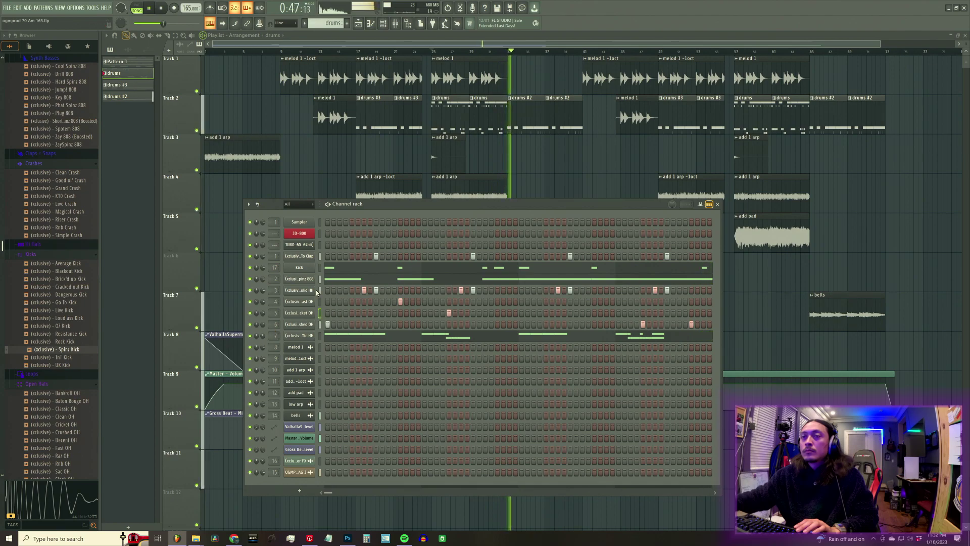
# Clone the Crushed OH channel, moving the drums pattern's first Crushed OH hit to the clone, and view the clone's sampler settings
pyautogui.click(328, 324)
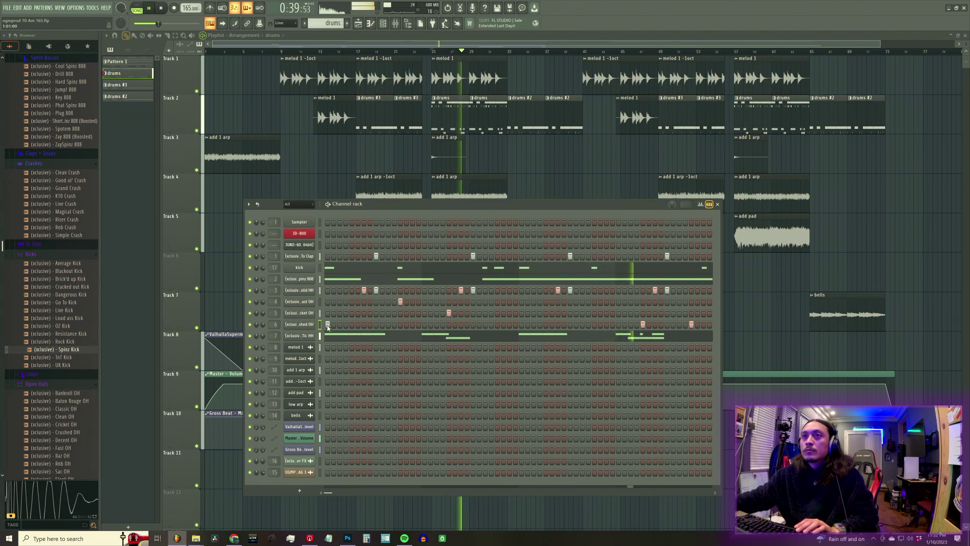
pyautogui.press('space')
pyautogui.rightClick(309, 326)
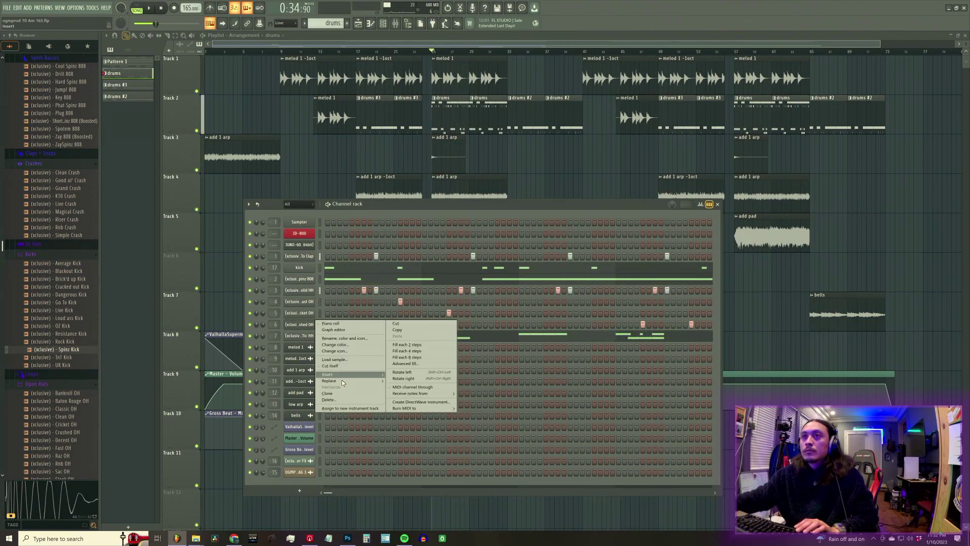
pyautogui.click(342, 394)
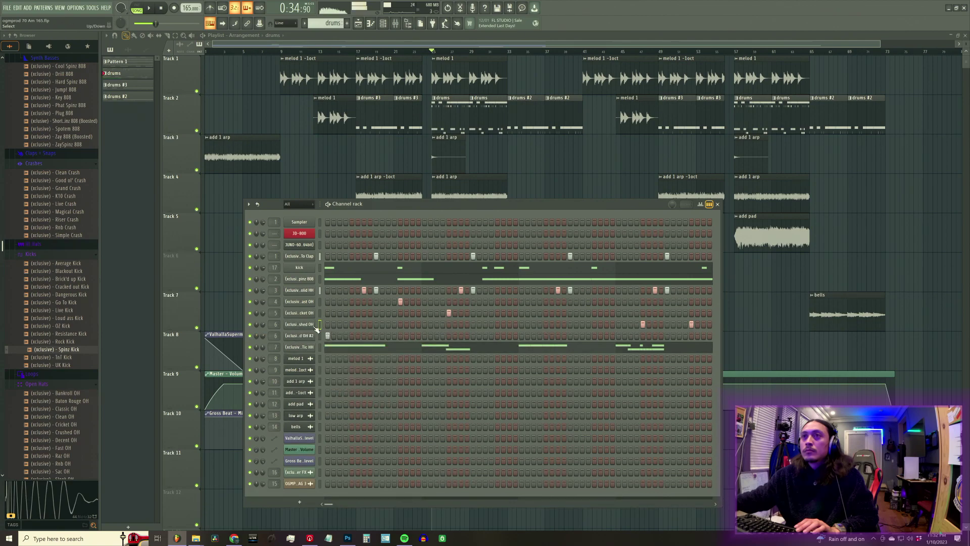
pyautogui.click(302, 336)
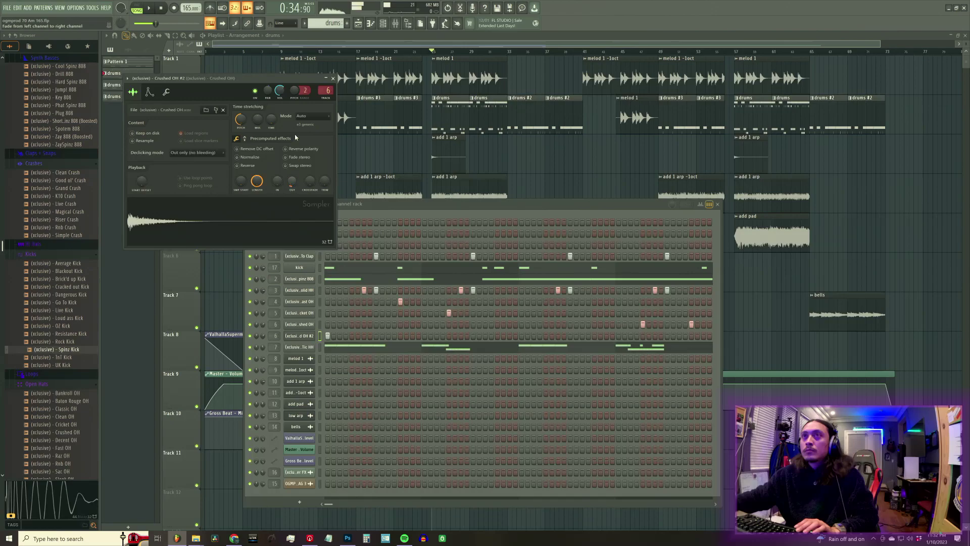
pyautogui.click(333, 78)
# Replay the drums section from bar 25 with the mixer open, then restart playback from about bar 21
pyautogui.press('F6')
pyautogui.press('space')
pyautogui.press('space')
pyautogui.press('space')
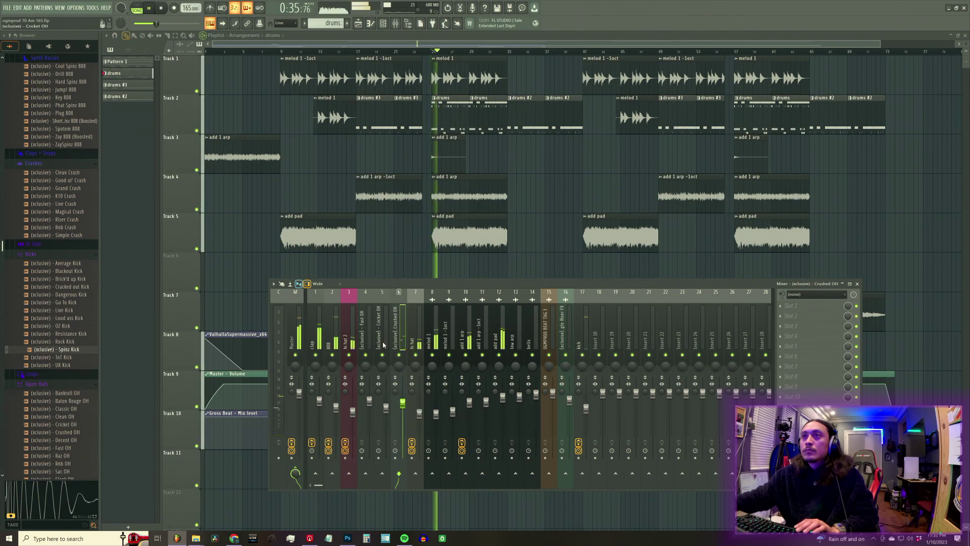
pyautogui.click(399, 52)
pyautogui.press('space')
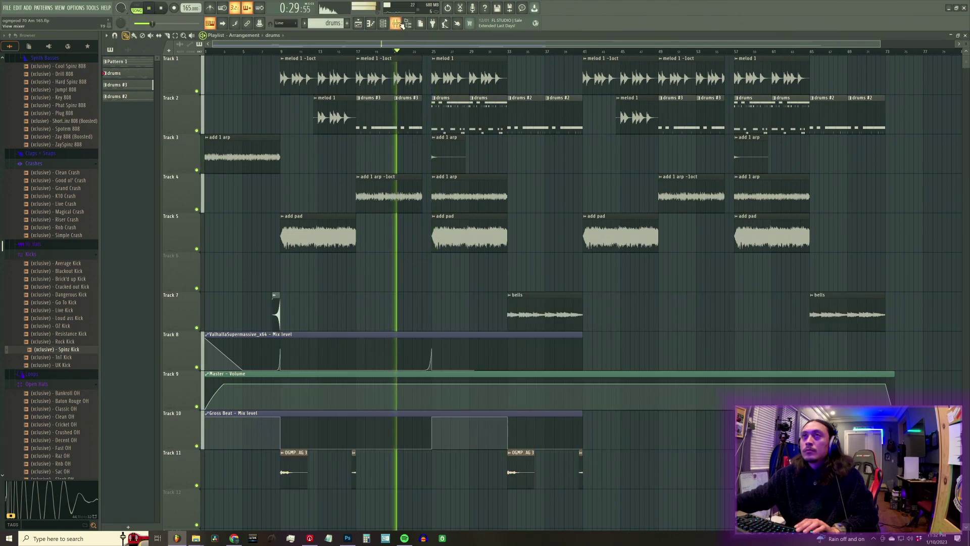
# Slightly lower the add 1 arp -1oct and hi hat insert faders during playback, checking the kick, Crushed OH and Fast OH inserts
pyautogui.click(401, 24)
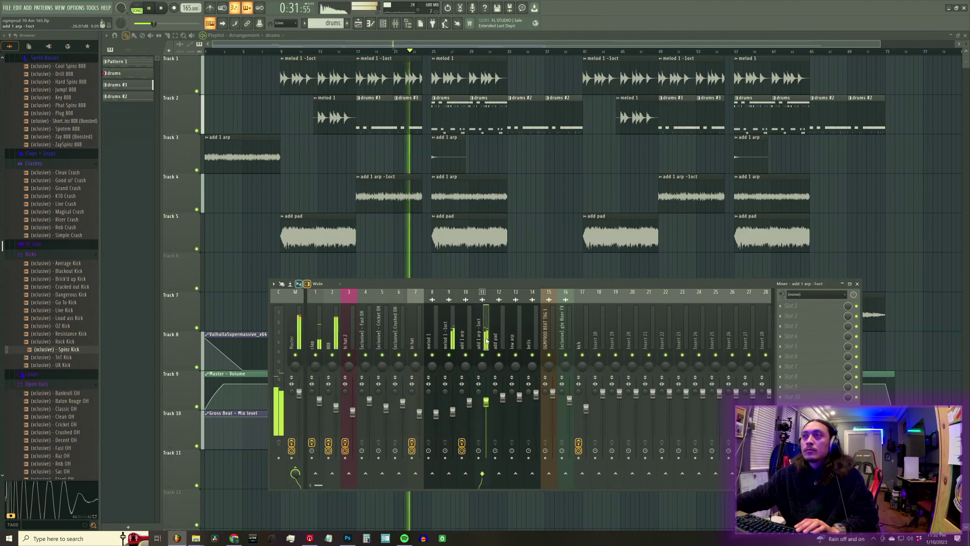
pyautogui.click(486, 402)
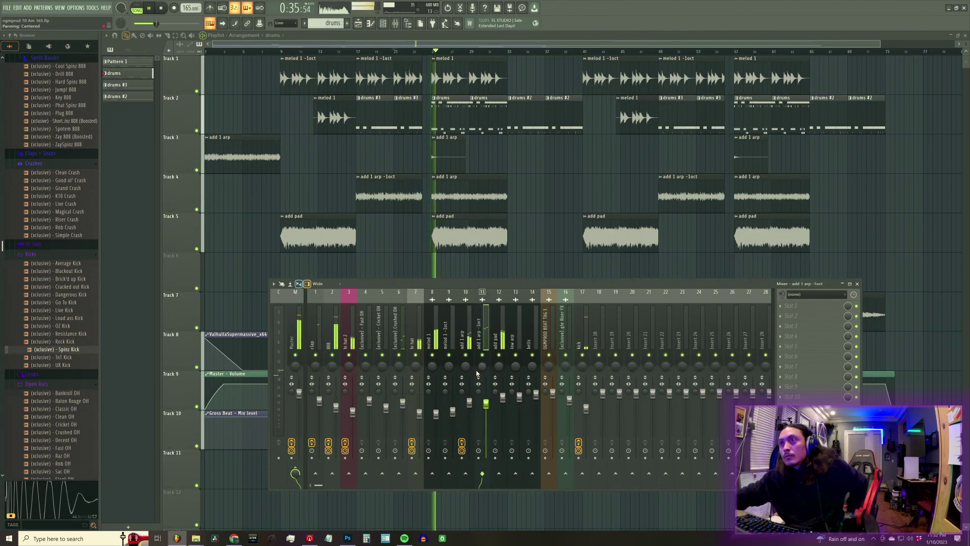
pyautogui.click(585, 336)
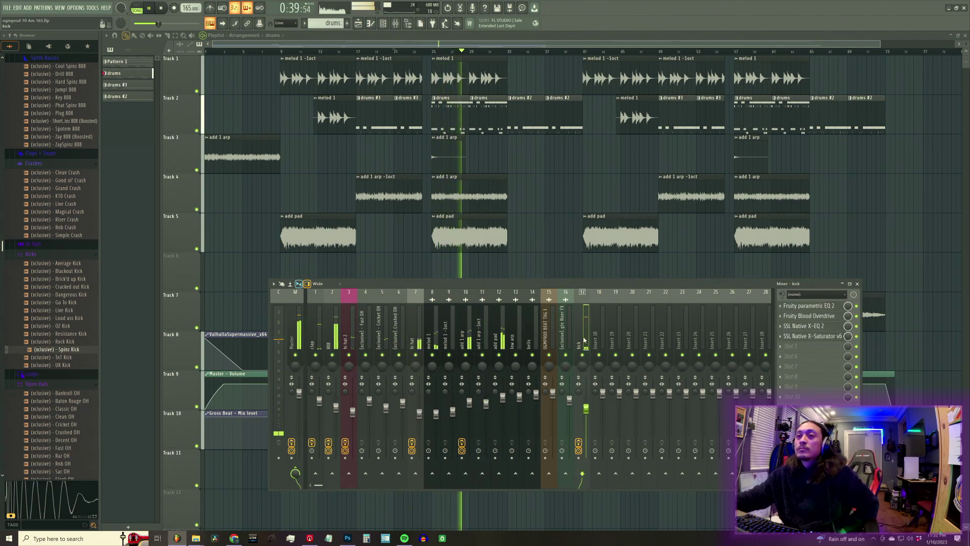
pyautogui.click(415, 331)
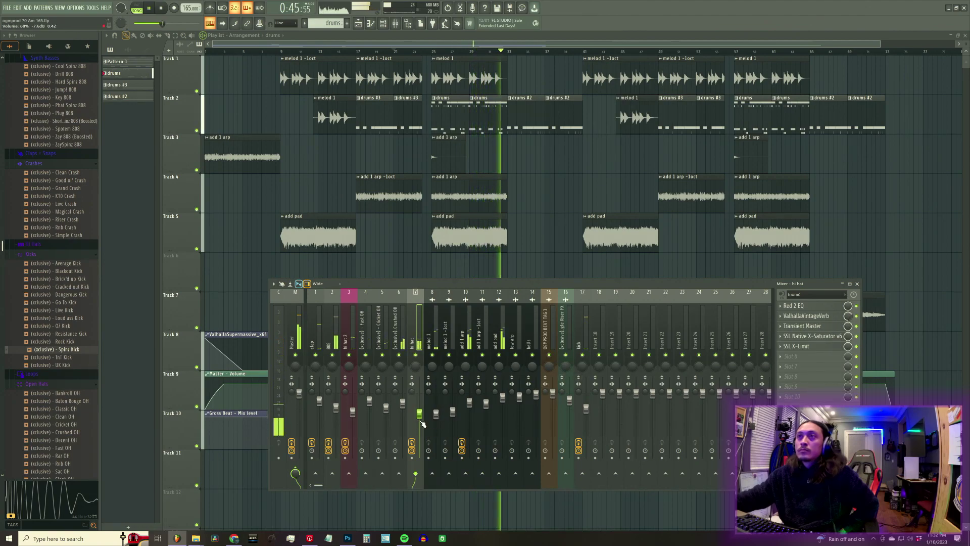
pyautogui.click(403, 341)
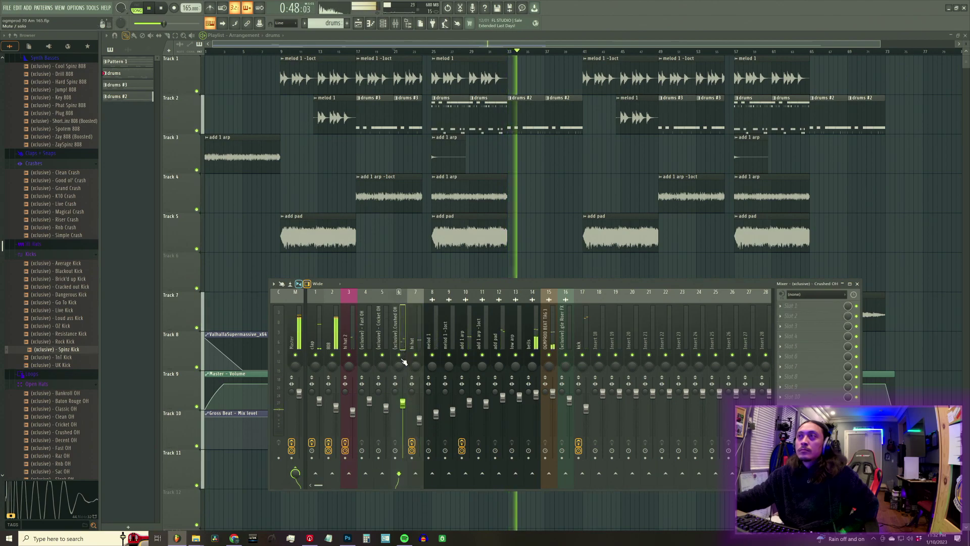
pyautogui.click(367, 348)
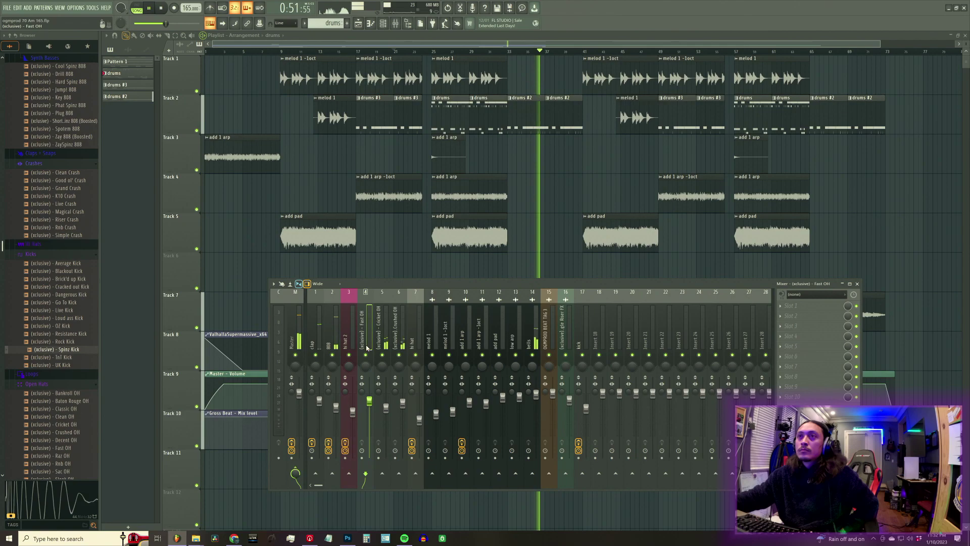
# Replay the arrangement from about bar 21, hide the mixer, and restart playback from bar 17
pyautogui.click(399, 51)
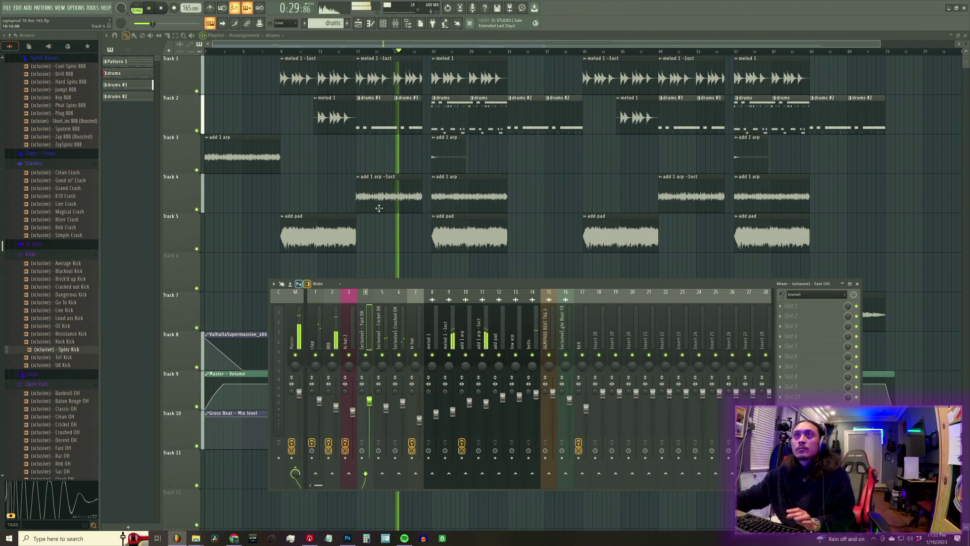
pyautogui.click(397, 24)
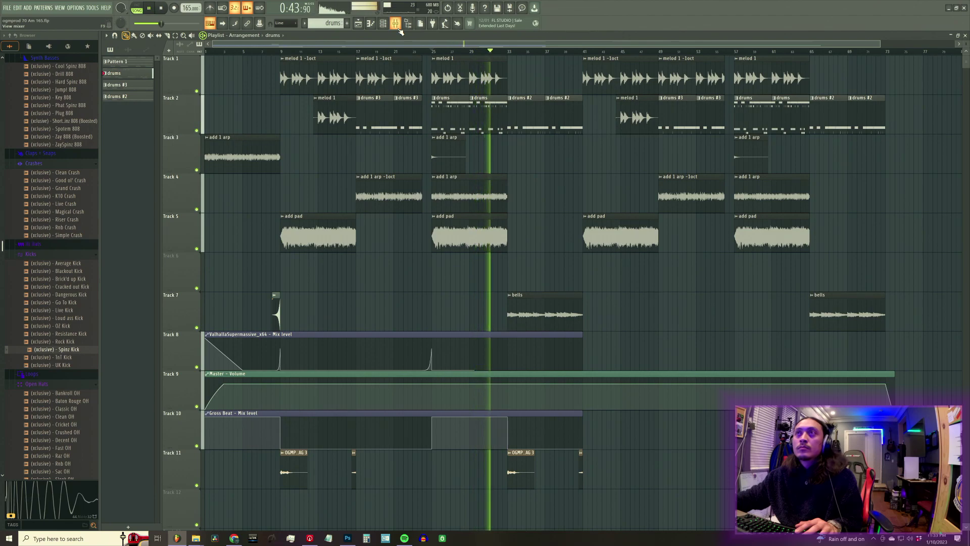
pyautogui.click(375, 49)
pyautogui.click(355, 49)
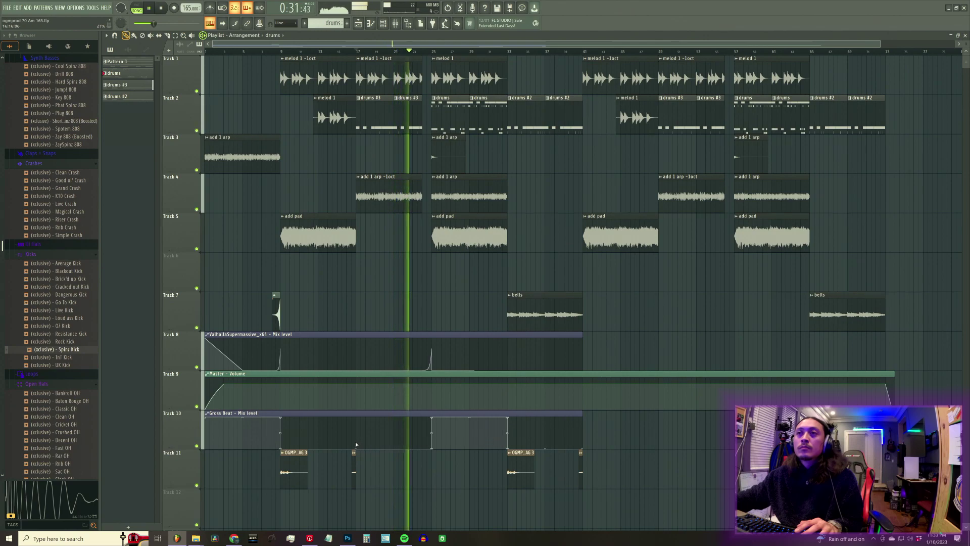
# Try holding the Gross Beat mix level fully up from bar 17 by deleting the low automation point at bar 25
pyautogui.press('space')
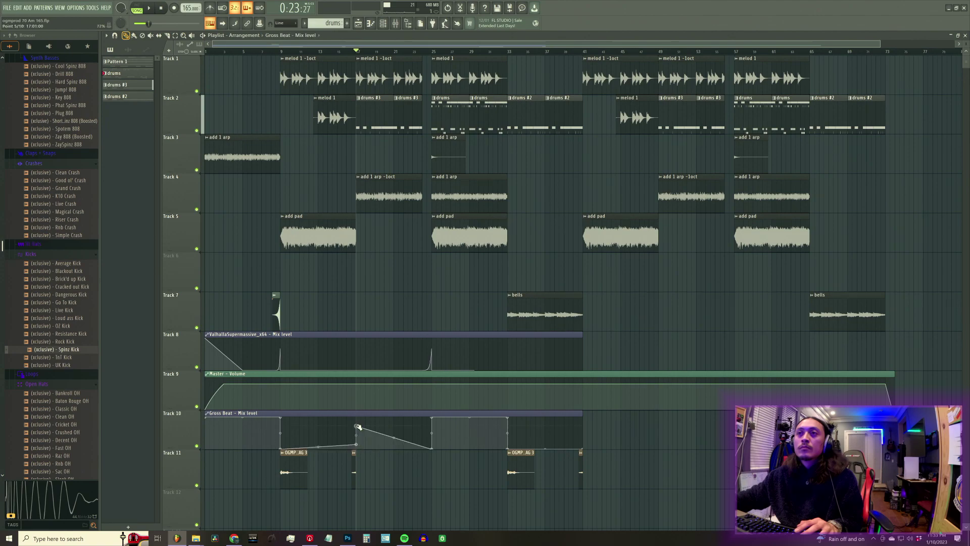
pyautogui.rightClick(433, 448)
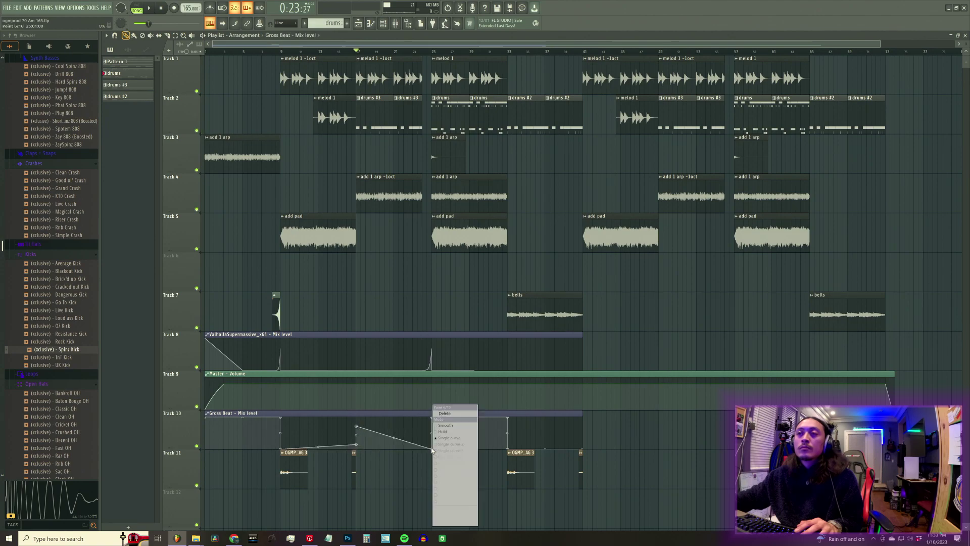
pyautogui.click(447, 416)
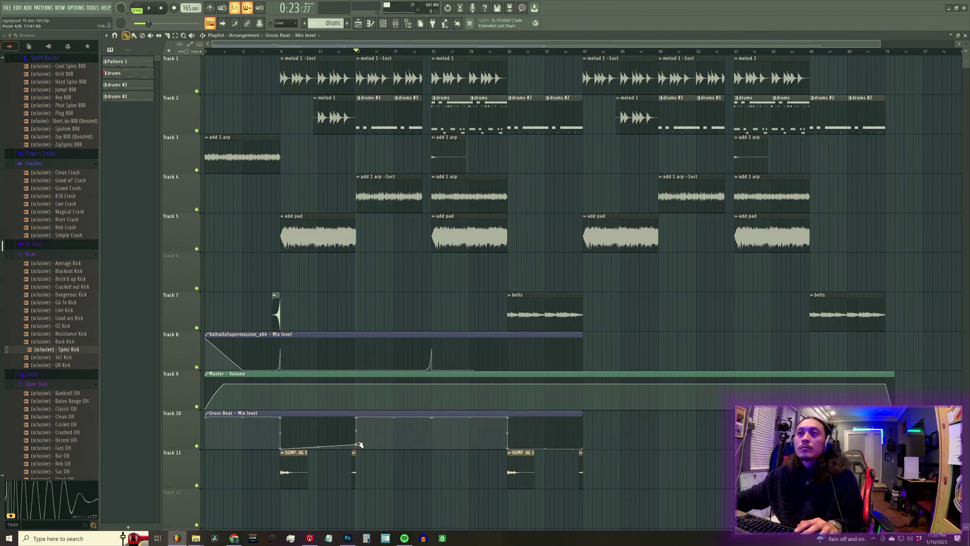
pyautogui.press('space')
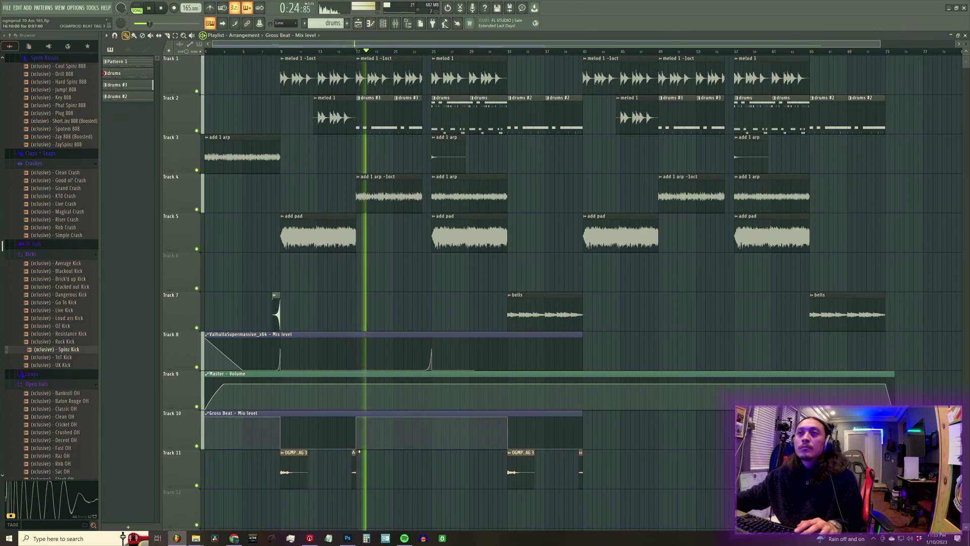
# Audition the arrangement from about bar 17 with a brief mixer check, and undo the last Gross Beat automation edits
pyautogui.click(349, 52)
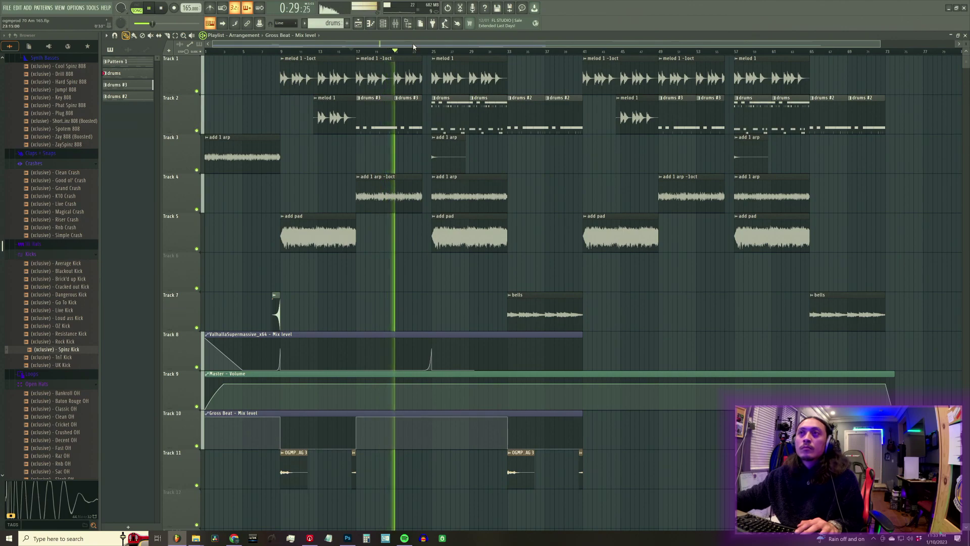
pyautogui.click(396, 24)
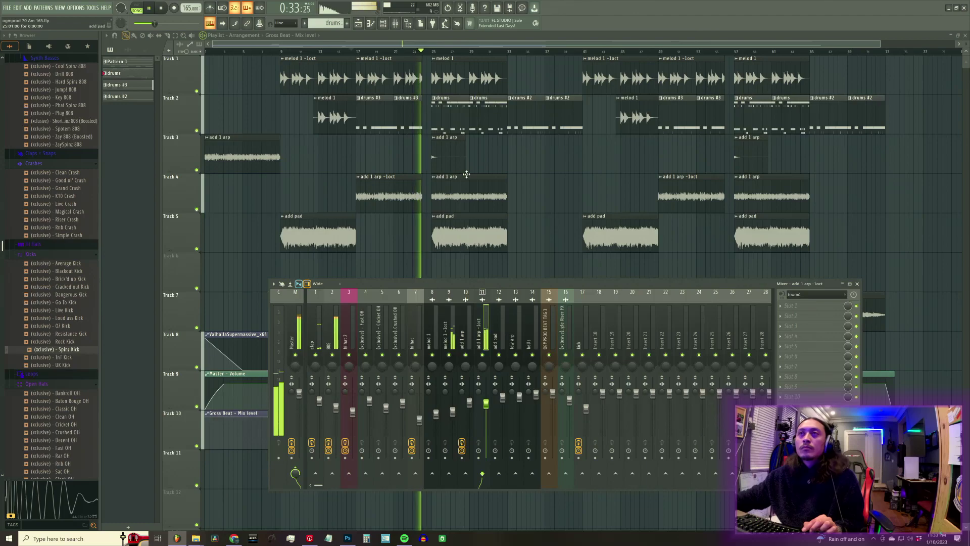
pyautogui.click(397, 24)
pyautogui.hotkey('ctrl', 'z')
pyautogui.hotkey('ctrl', 'z')
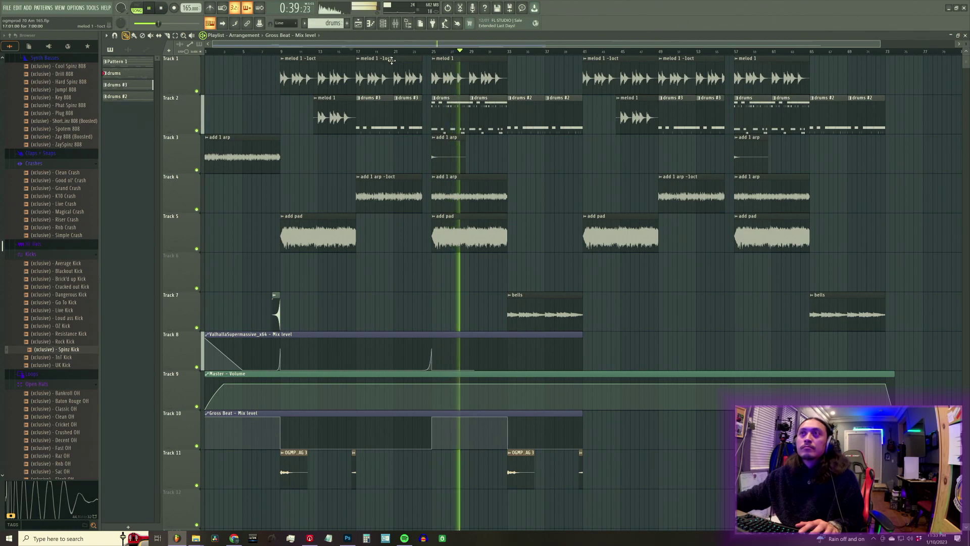
# Load HalfTime on the add 1 arp -1oct insert at 1.5x speed with an 8-bar loop, audition it, and hide the mixer
pyautogui.click(397, 25)
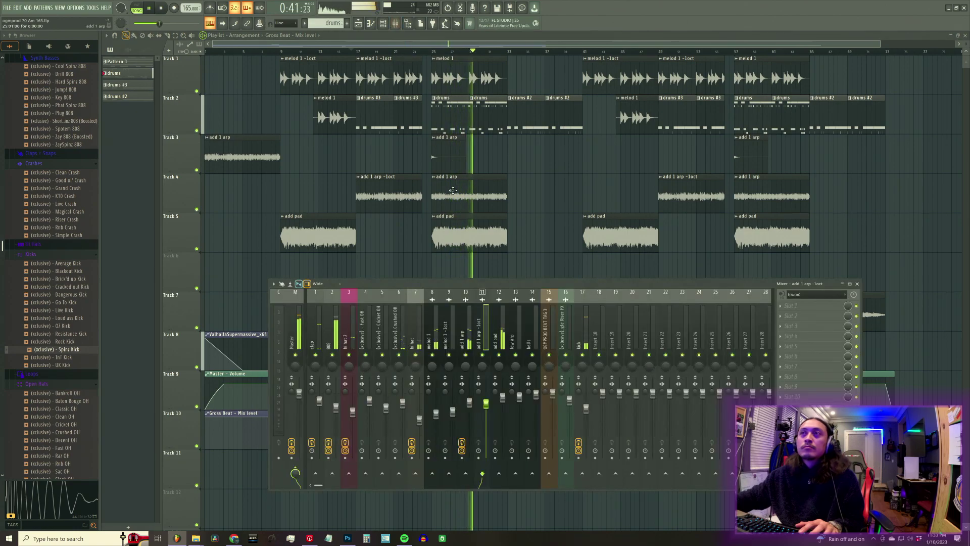
pyautogui.click(467, 345)
pyautogui.click(486, 342)
pyautogui.press('space')
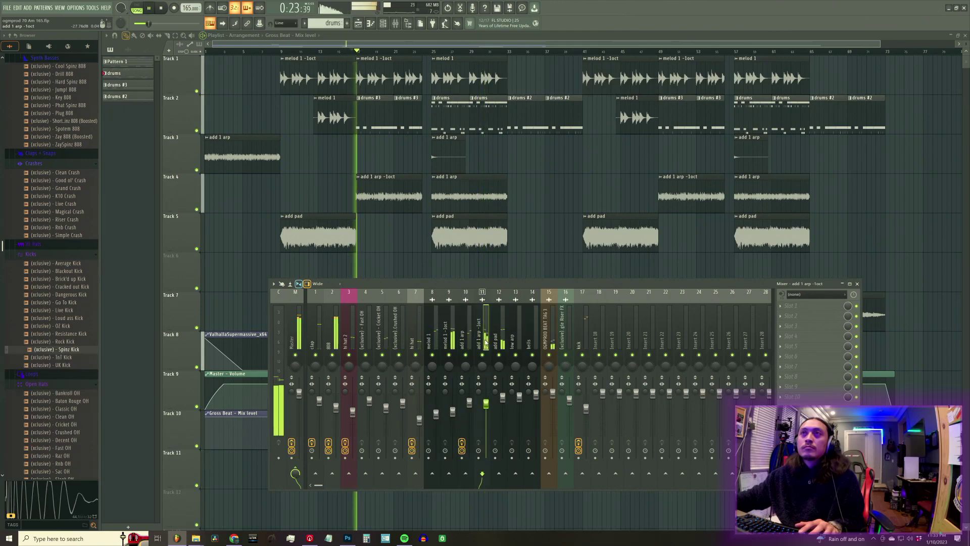
pyautogui.click(786, 307)
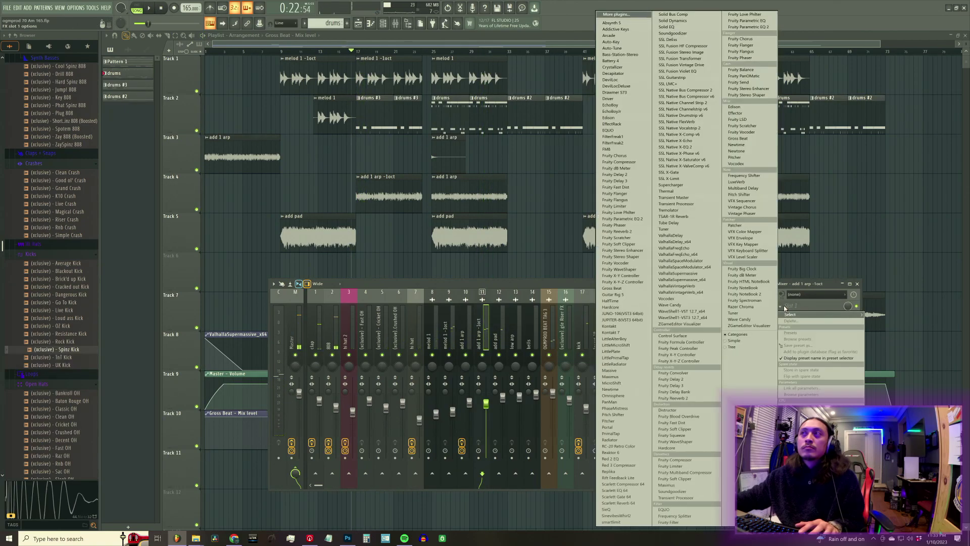
pyautogui.click(628, 302)
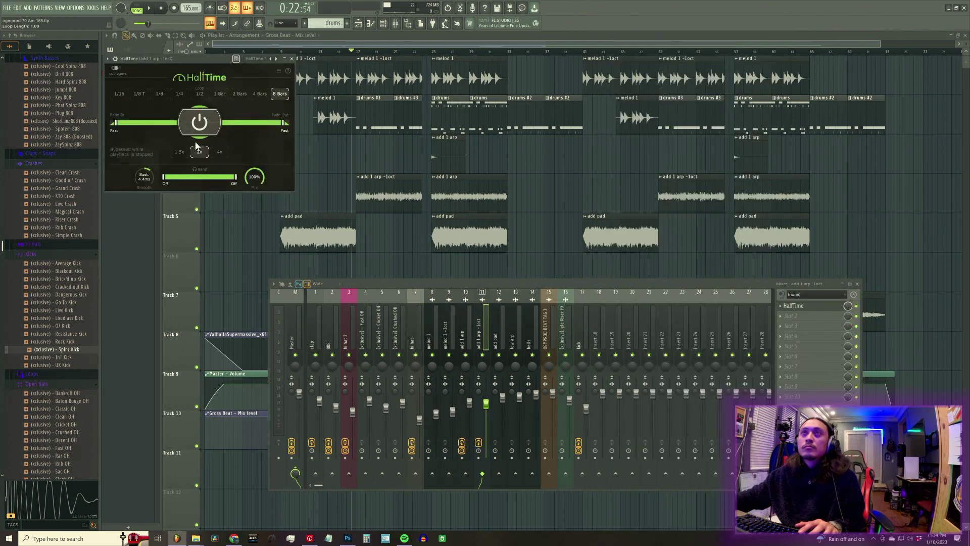
pyautogui.press('space')
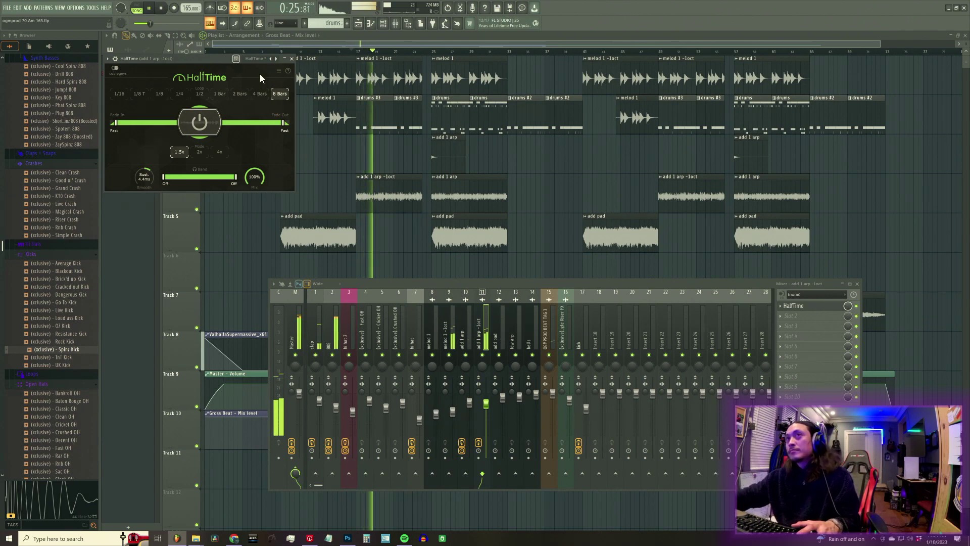
pyautogui.click(292, 59)
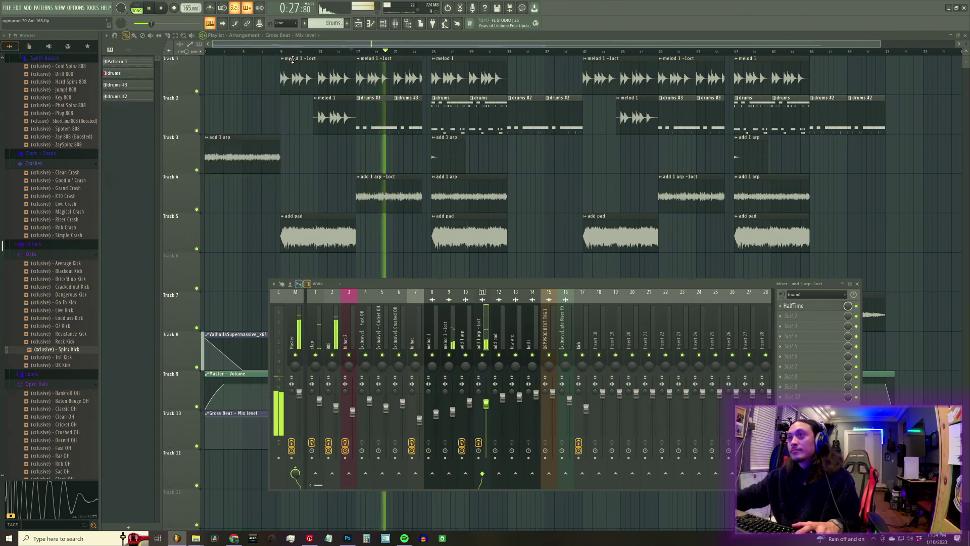
pyautogui.press('F9')
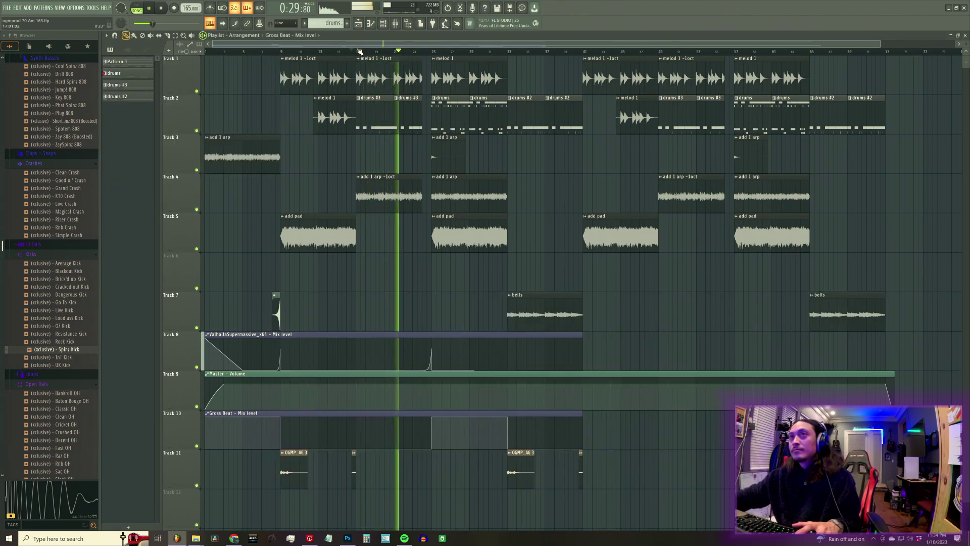
# Replay the arrangement from bar 17 and check the add 1 arp and bells inserts in the mixer
pyautogui.press('space')
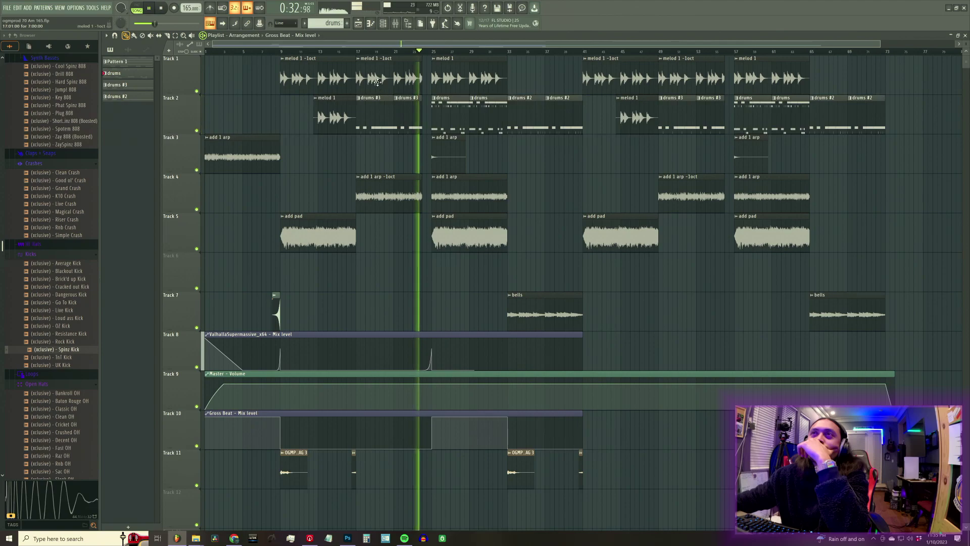
pyautogui.click(359, 53)
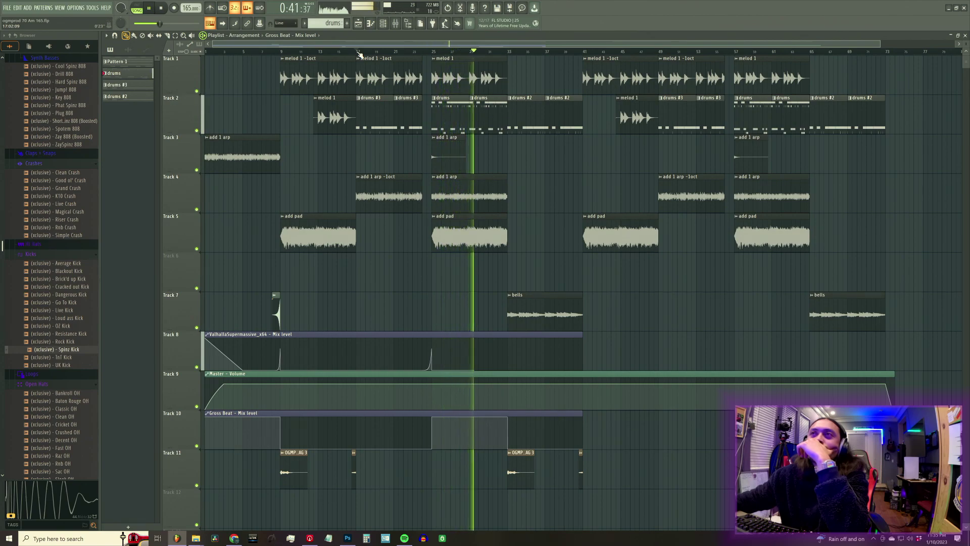
pyautogui.press('F9')
pyautogui.click(472, 351)
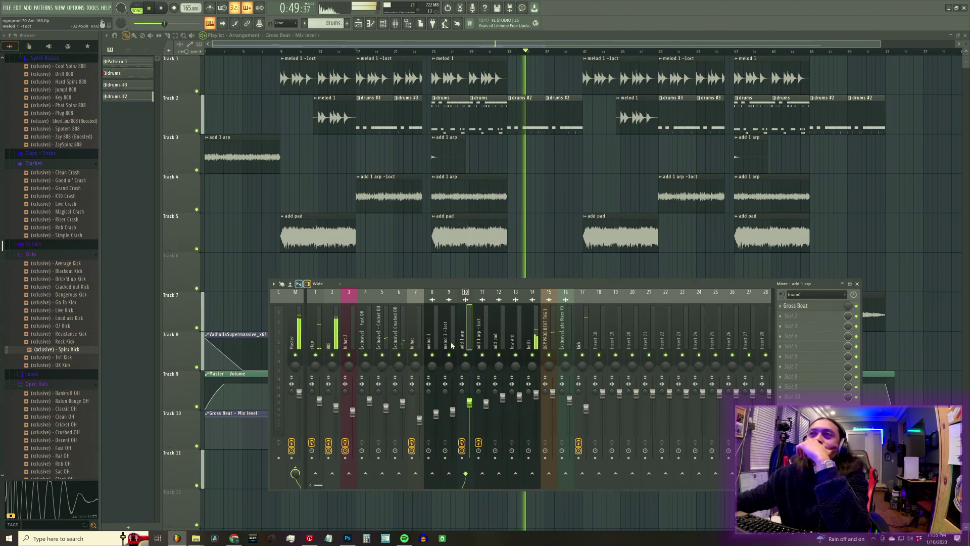
pyautogui.click(531, 348)
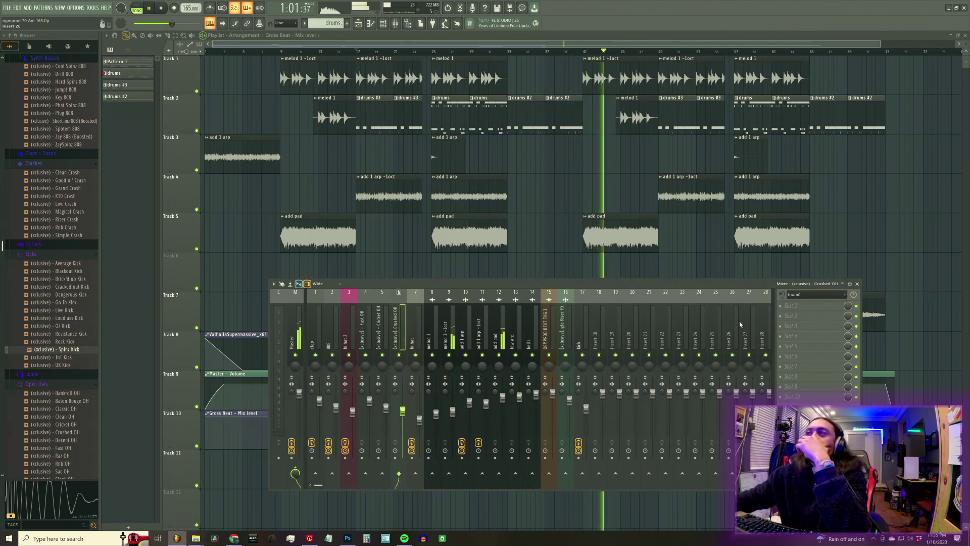
# Load Fruity Parametric EQ 2 on the Crushed OH insert and reshape its bands
pyautogui.click(781, 306)
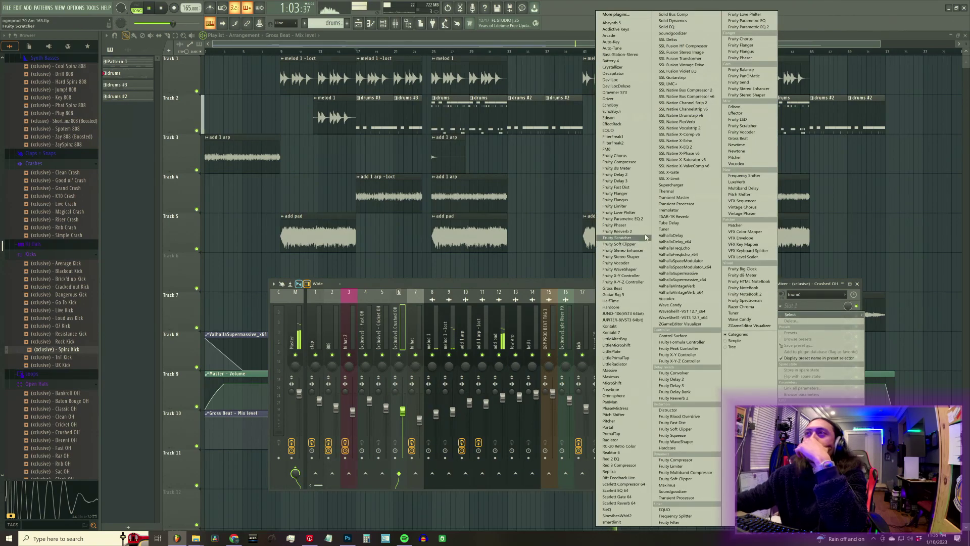
pyautogui.click(641, 219)
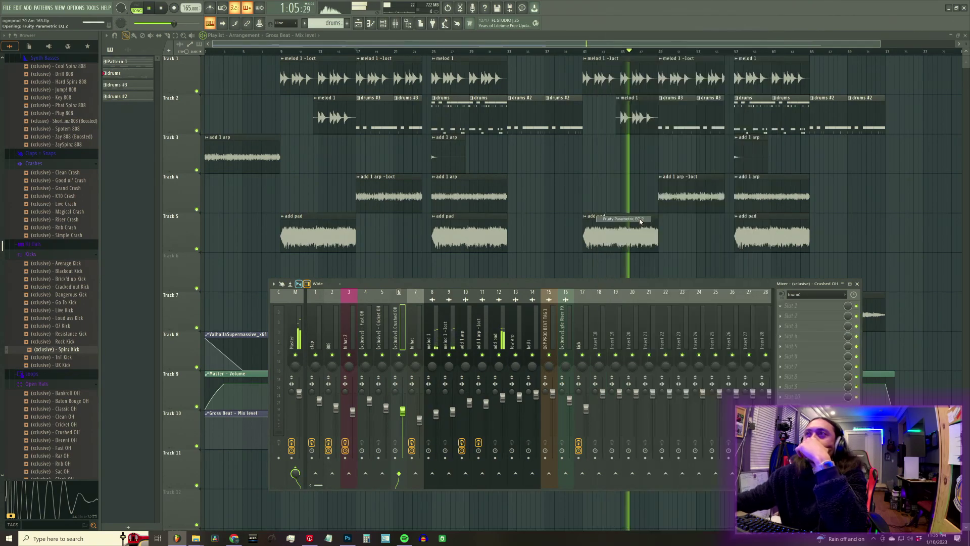
pyautogui.moveTo(198, 182); pyautogui.dragTo(199, 207)
pyautogui.moveTo(325, 182); pyautogui.dragTo(330, 187)
pyautogui.click(426, 118)
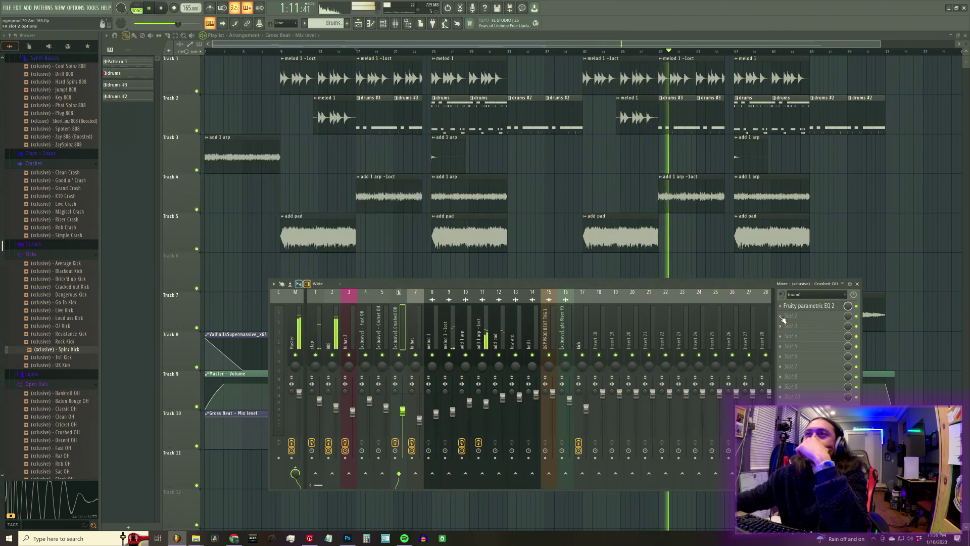
# Check the clap, 808 and add 1 arp -1oct inserts during playback
pyautogui.click(315, 345)
pyautogui.click(329, 345)
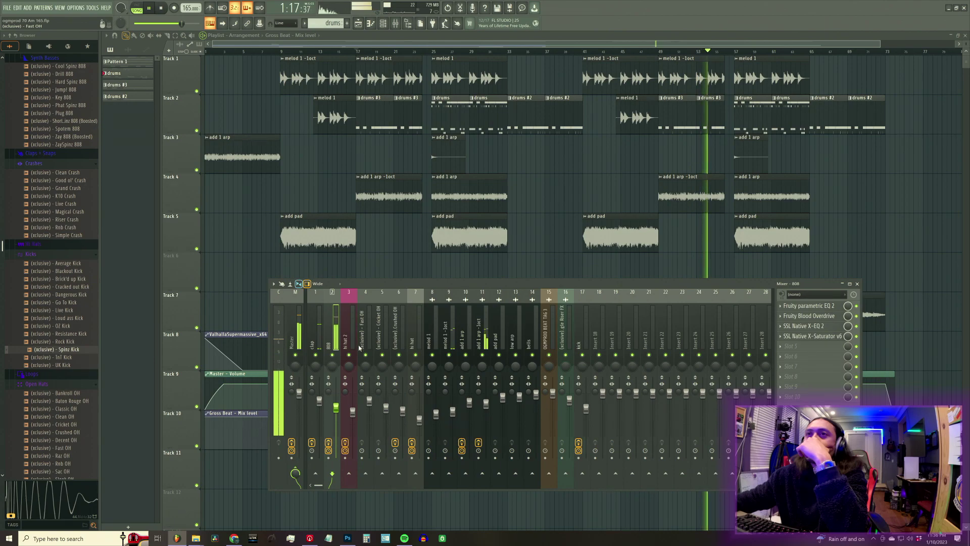
pyautogui.click(488, 343)
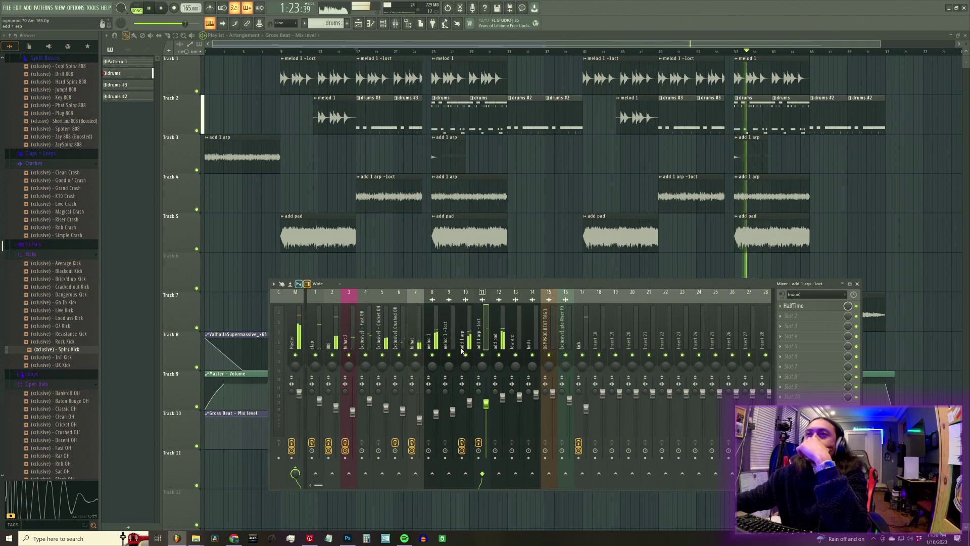
# Rebalance the open-hat insert faders during playback, lowering Cricket OH slightly and bringing Crushed OH down to 68%
pyautogui.click(381, 348)
pyautogui.moveTo(390, 416)
pyautogui.mouseDown()
pyautogui.moveTo(389, 424)
pyautogui.moveTo(404, 414)
pyautogui.mouseUp()
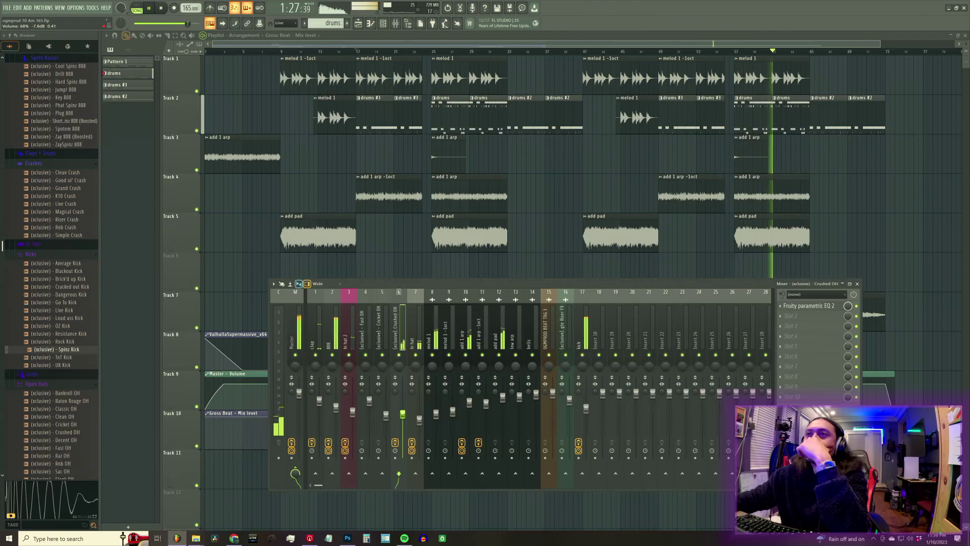
pyautogui.click(387, 347)
pyautogui.click(399, 347)
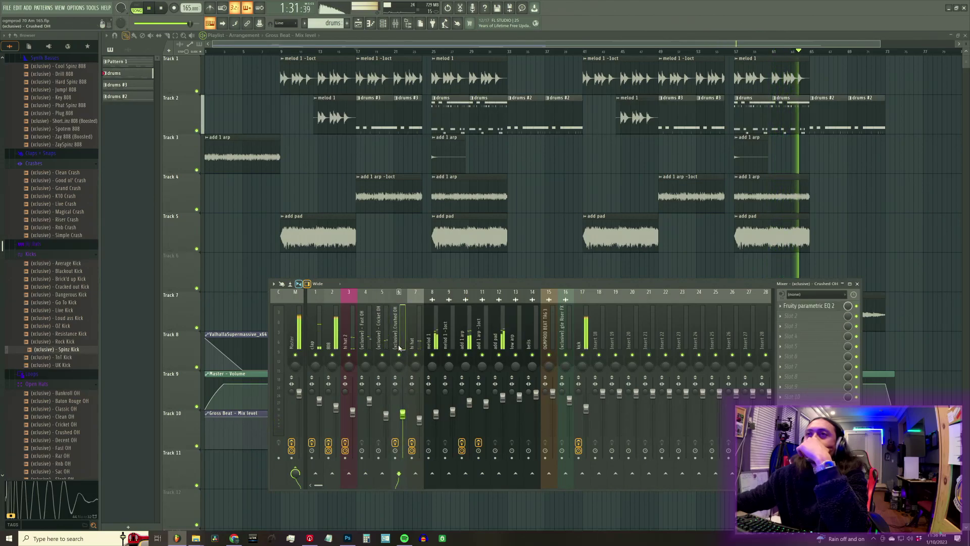
pyautogui.moveTo(370, 400); pyautogui.dragTo(371, 414)
# Add Fruity Delay 2 to the Crushed OH insert and move it above Fruity Parametric EQ 2 in the effects chain
pyautogui.click(399, 354)
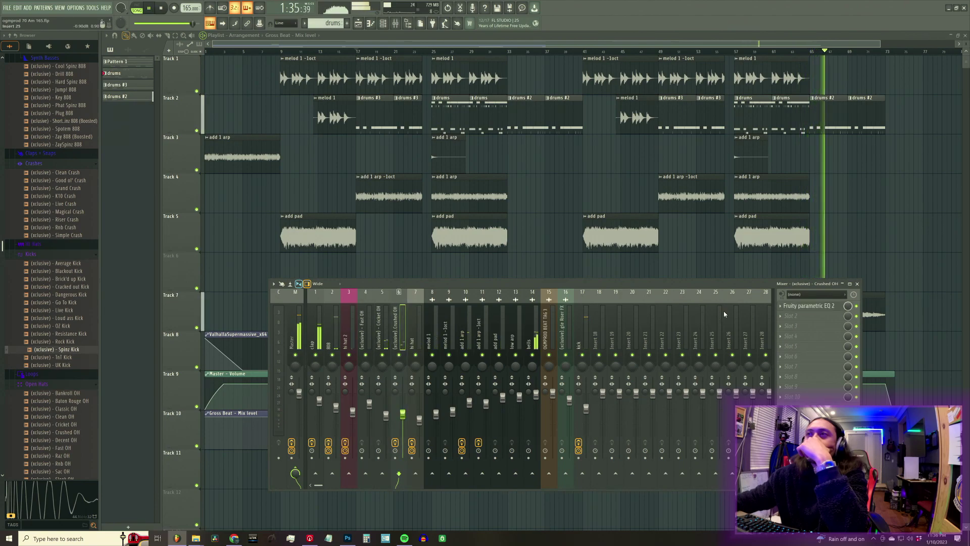
pyautogui.click(784, 318)
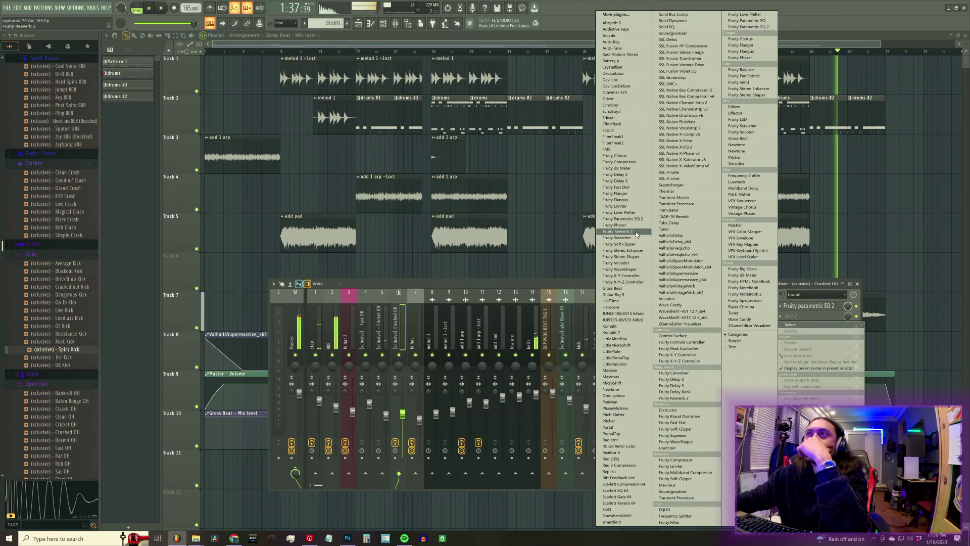
pyautogui.click(632, 176)
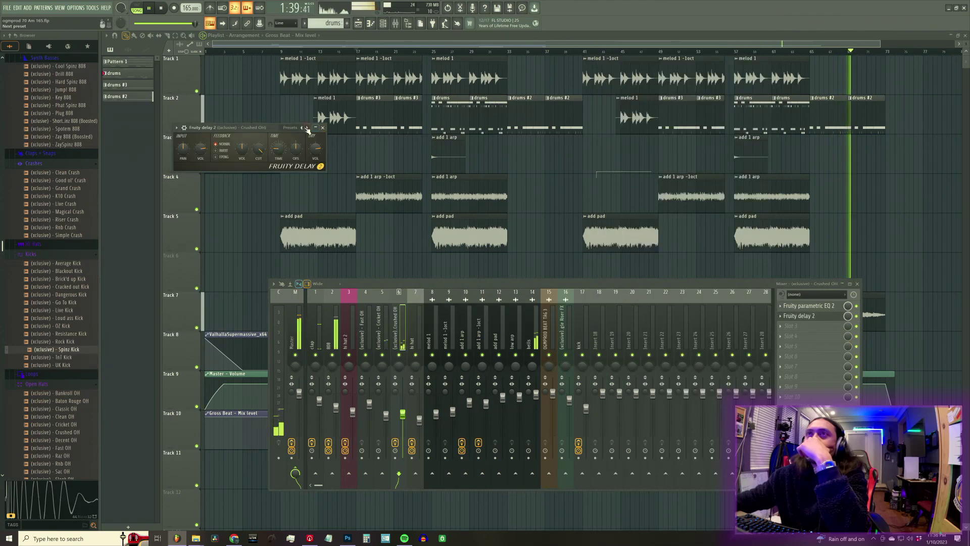
pyautogui.click(323, 128)
pyautogui.moveTo(803, 316); pyautogui.dragTo(808, 308)
pyautogui.click(807, 335)
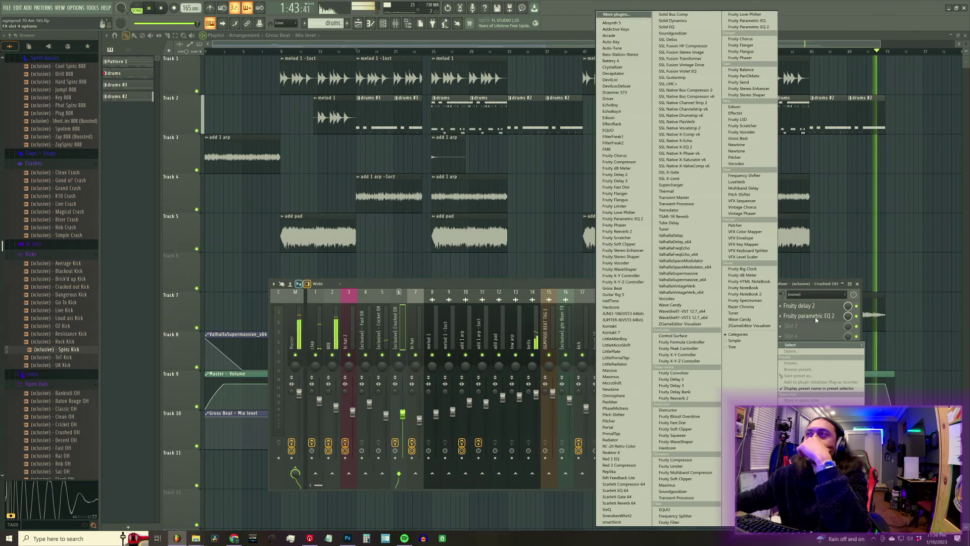
pyautogui.click(814, 318)
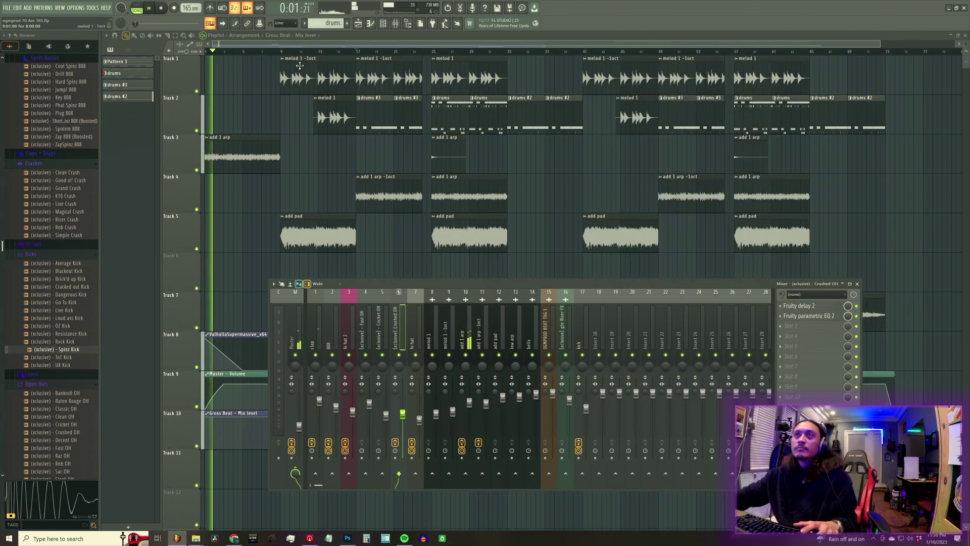
# Hide the mixer, select bars 25 to 33 in the playlist, and restart playback from that section
pyautogui.press('F9')
pyautogui.moveTo(432, 51); pyautogui.dragTo(507, 51)
pyautogui.press('space')
pyautogui.press('space')
pyautogui.press('space')
pyautogui.press('space')
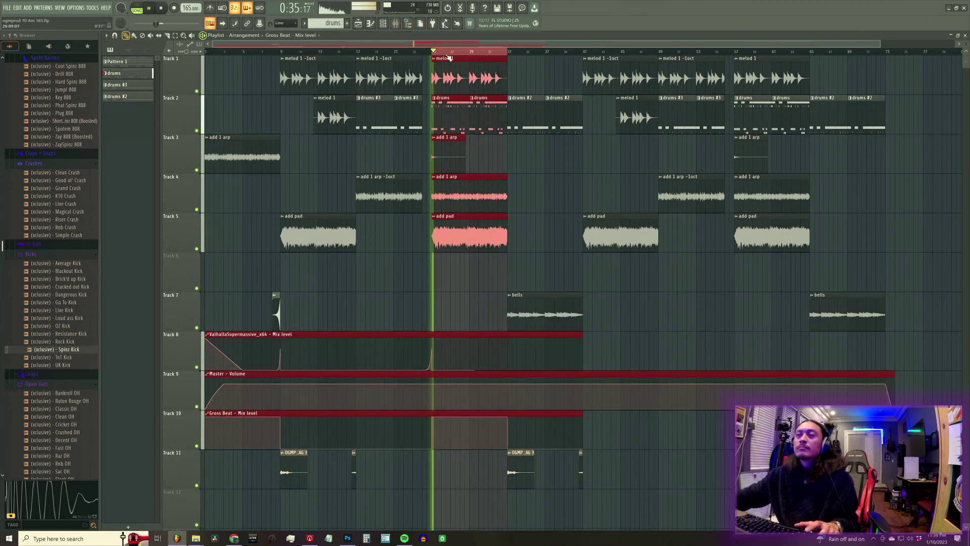
# Show the channel rack and mixer, and check the hi hat, Cricket OH and Crushed OH inserts while the section loops
pyautogui.press('F6')
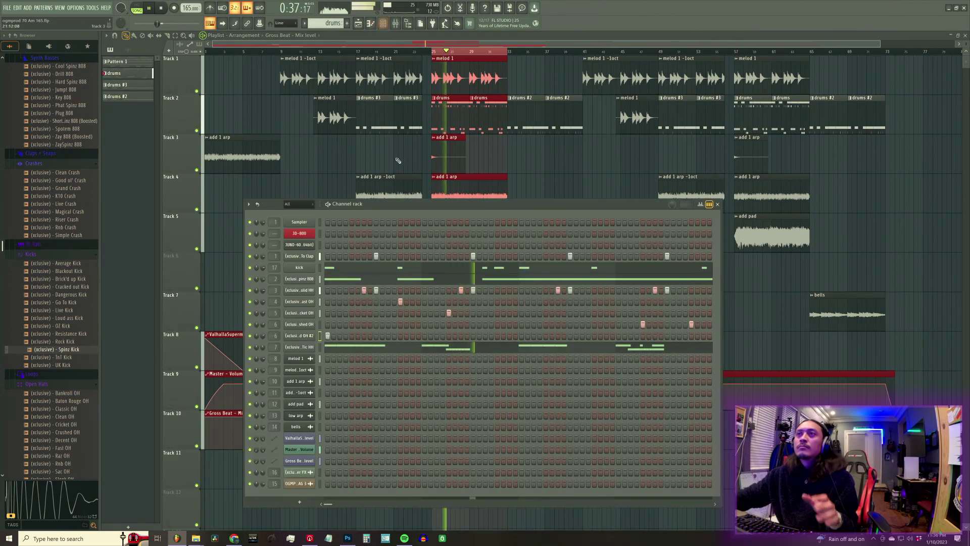
pyautogui.press('F9')
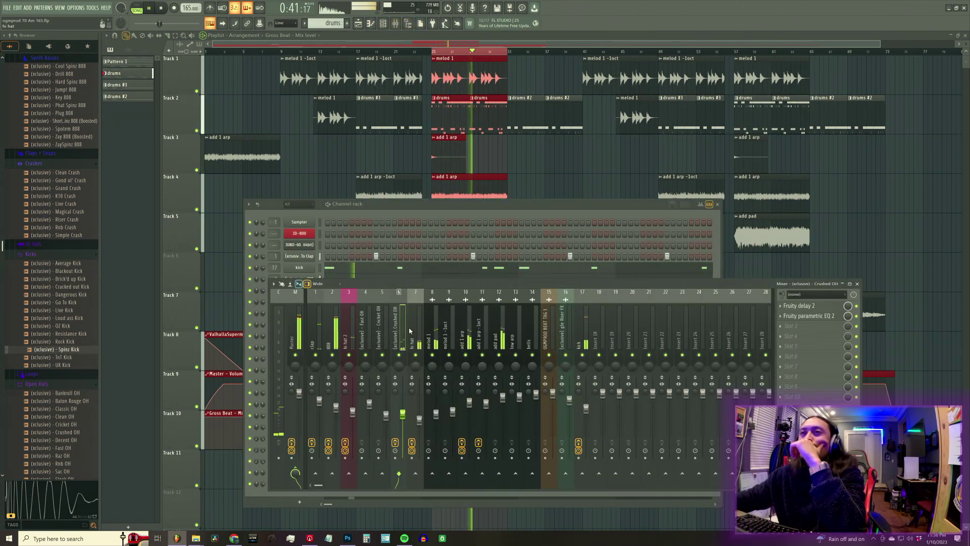
pyautogui.click(417, 340)
pyautogui.click(397, 337)
pyautogui.click(388, 337)
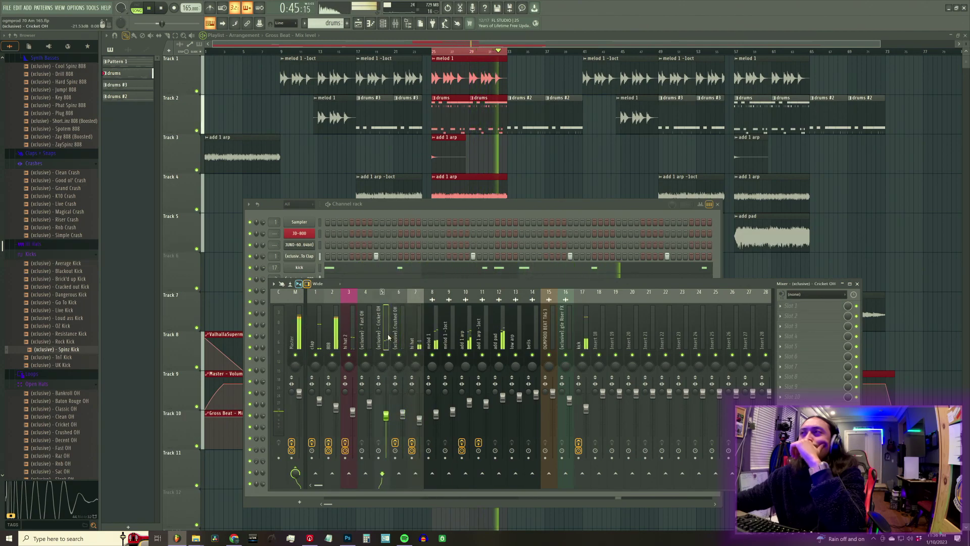
pyautogui.click(396, 337)
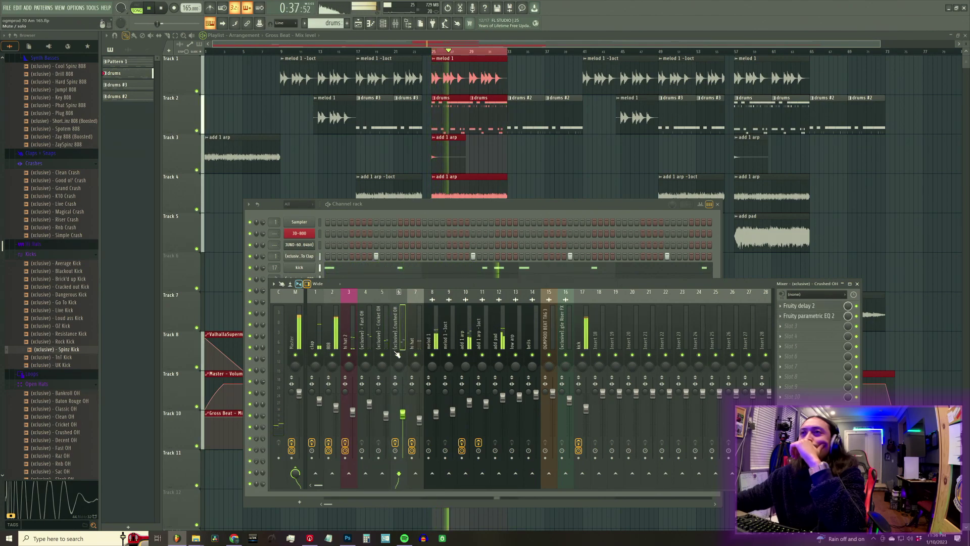
# Lower the Fast OH insert's fader and copy the Crushed OH insert's Fruity Delay 2 to the Cricket OH and Fast OH inserts
pyautogui.click(385, 341)
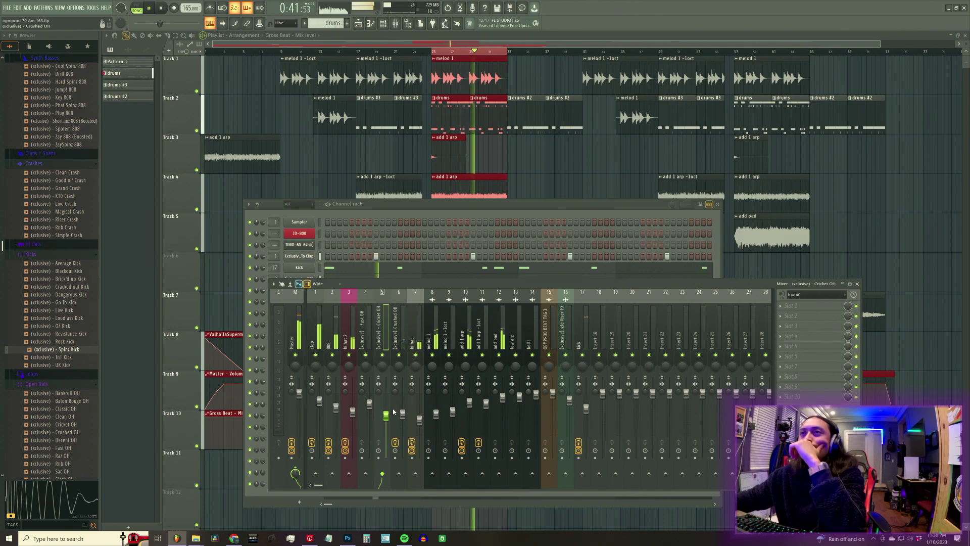
pyautogui.moveTo(369, 402); pyautogui.dragTo(369, 409)
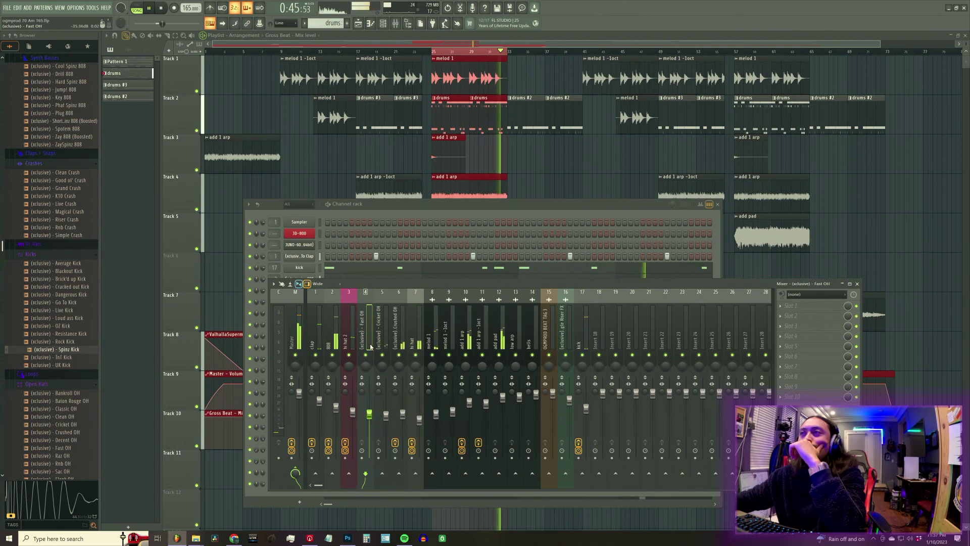
pyautogui.click(386, 340)
pyautogui.click(402, 341)
pyautogui.moveTo(784, 306); pyautogui.dragTo(384, 324)
pyautogui.moveTo(782, 308); pyautogui.dragTo(362, 326)
pyautogui.click(273, 78)
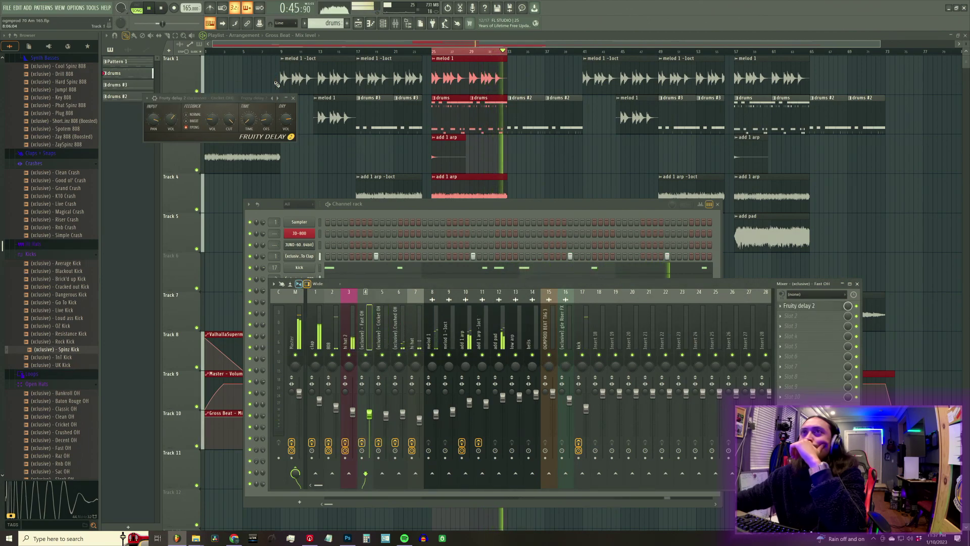
pyautogui.click(293, 98)
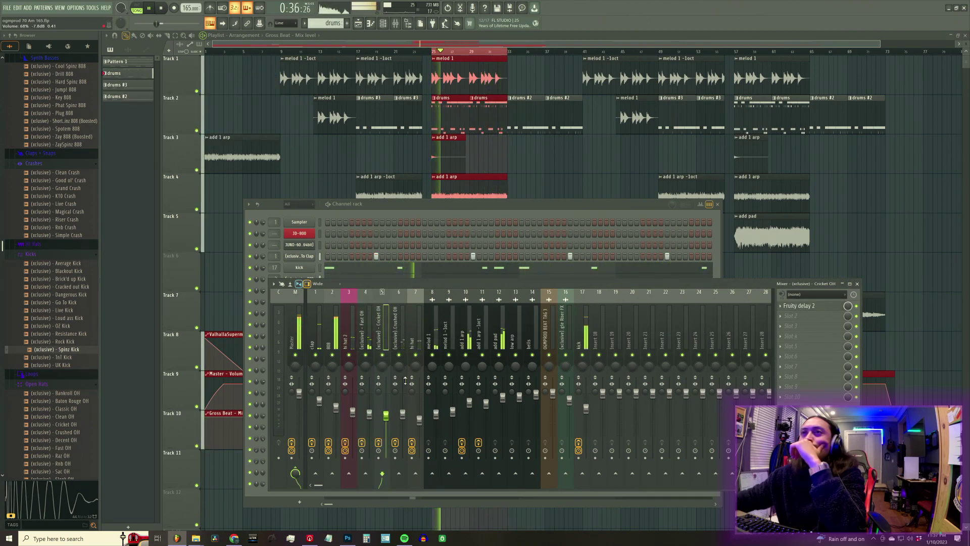
# Copy Fruity Parametric EQ 2 from the Crushed OH insert to the Cricket OH and Fast OH inserts
pyautogui.click(365, 303)
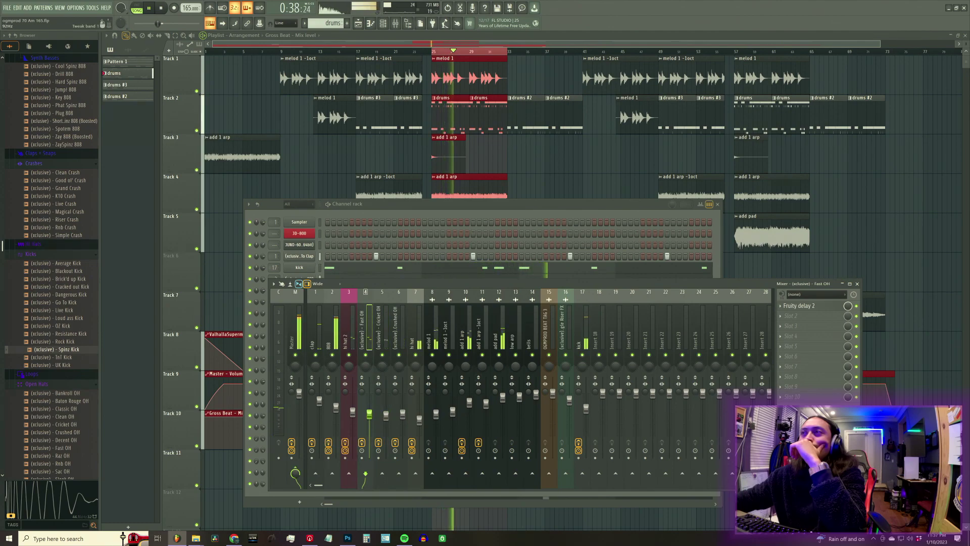
pyautogui.click(383, 337)
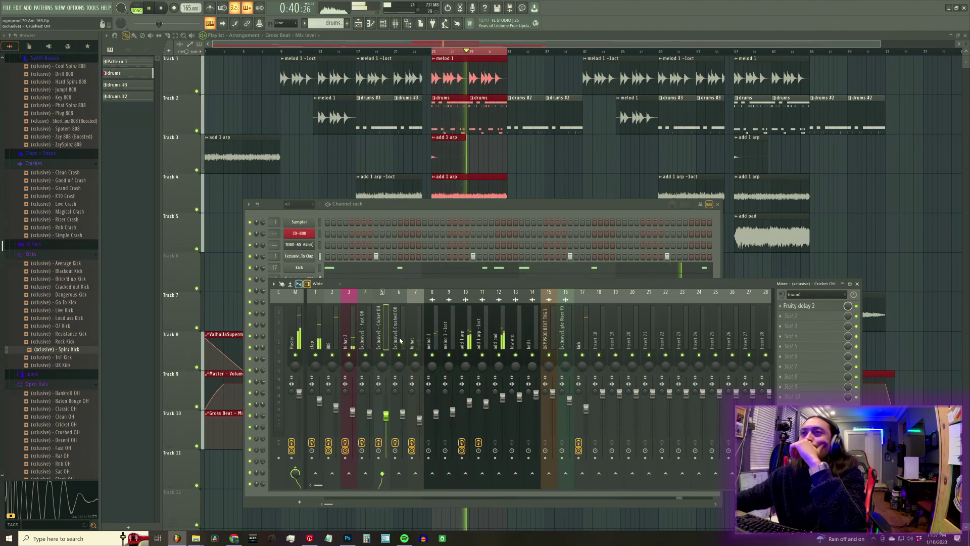
pyautogui.click(401, 340)
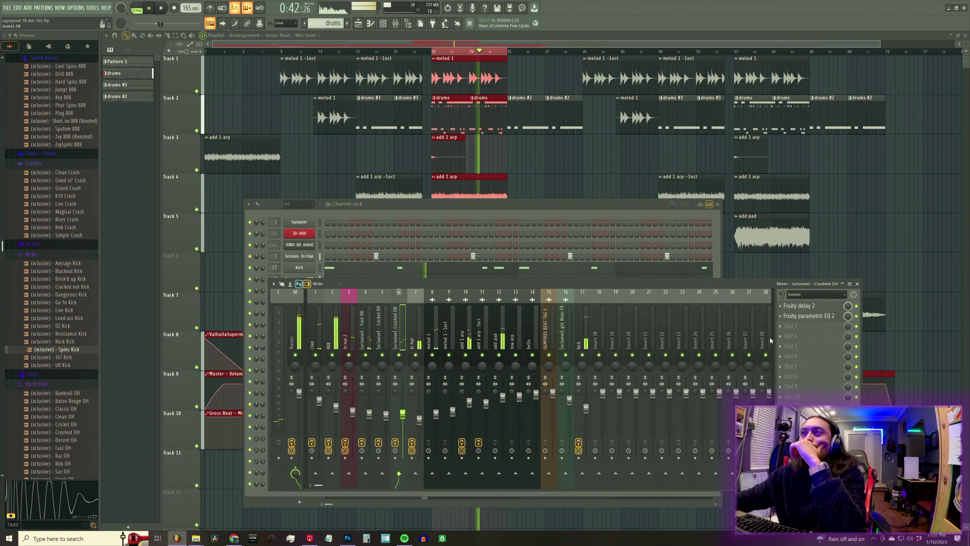
pyautogui.moveTo(781, 316); pyautogui.dragTo(383, 328)
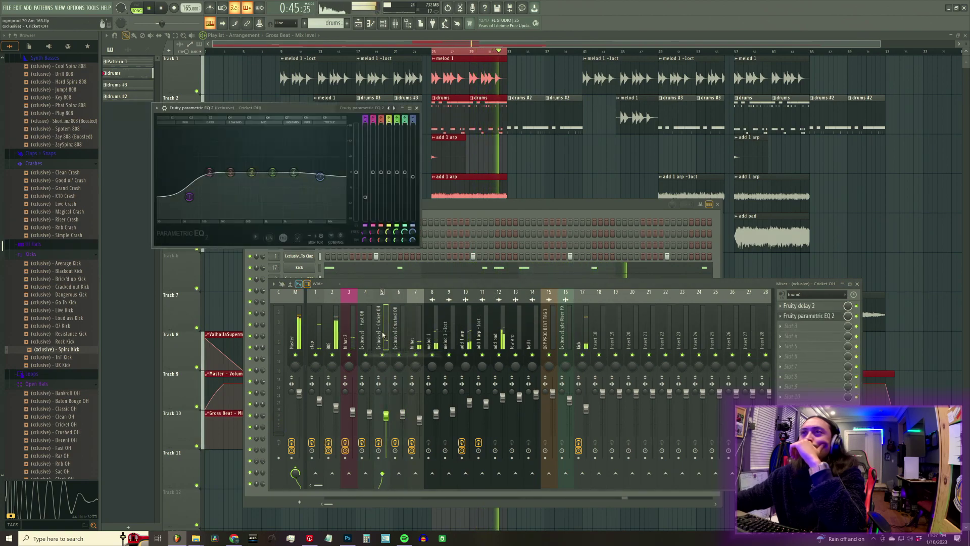
pyautogui.click(417, 109)
pyautogui.click(781, 316)
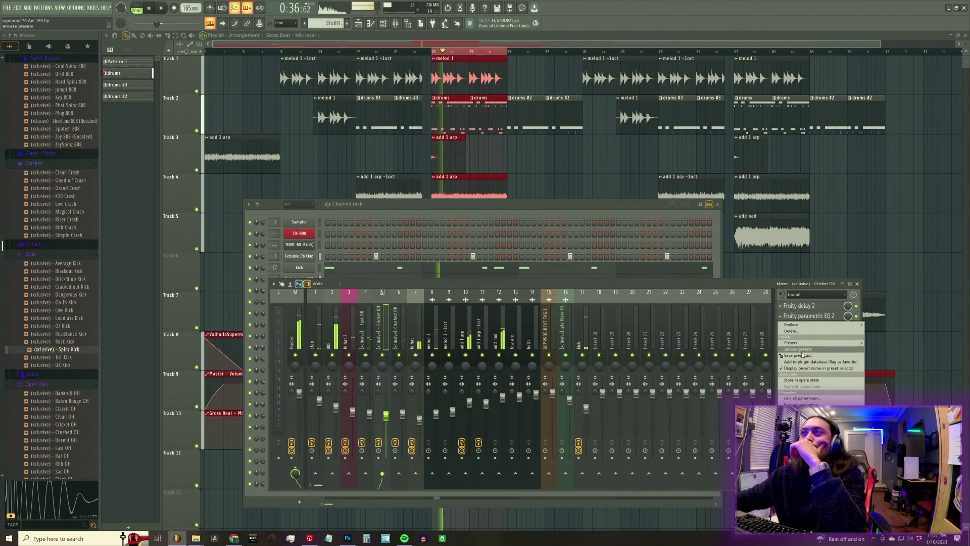
pyautogui.press('Escape')
pyautogui.click(366, 336)
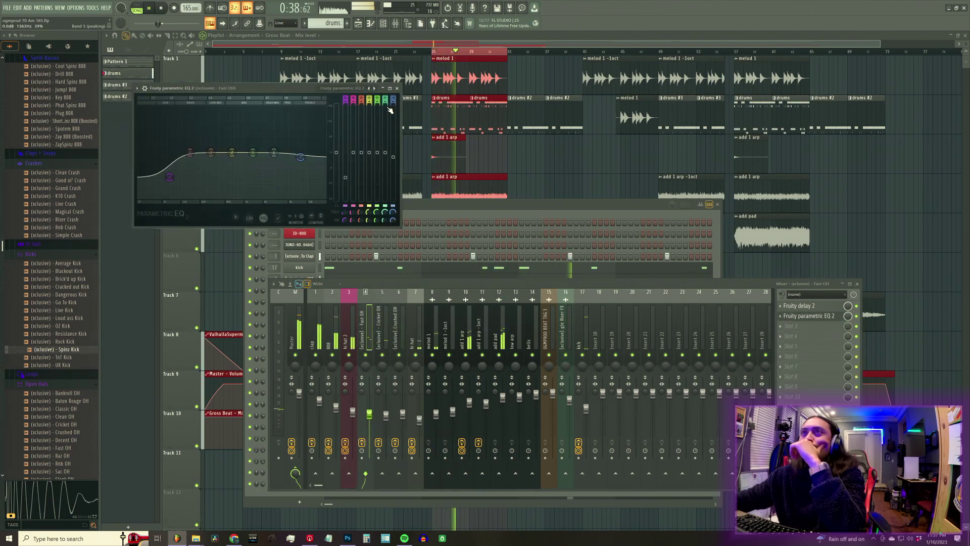
pyautogui.click(398, 89)
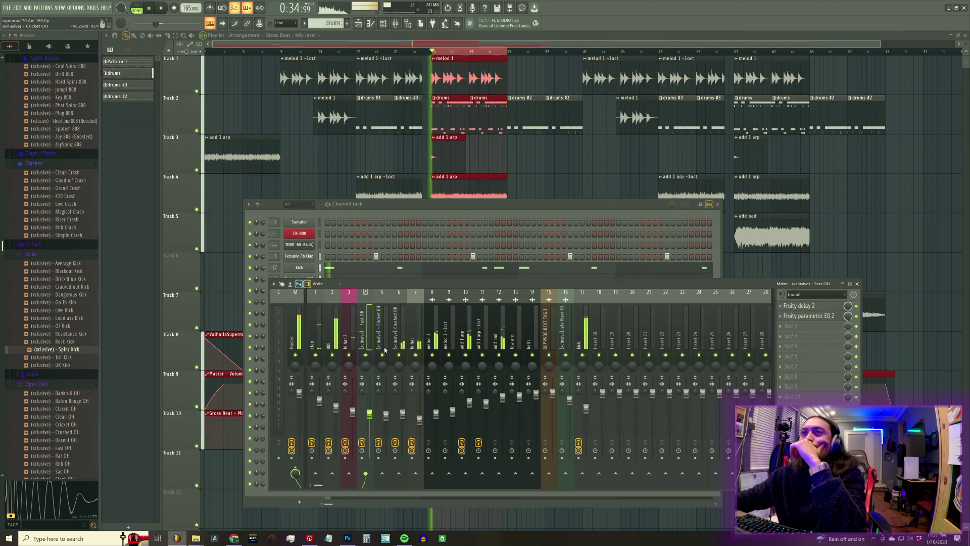
pyautogui.click(387, 417)
pyautogui.click(400, 354)
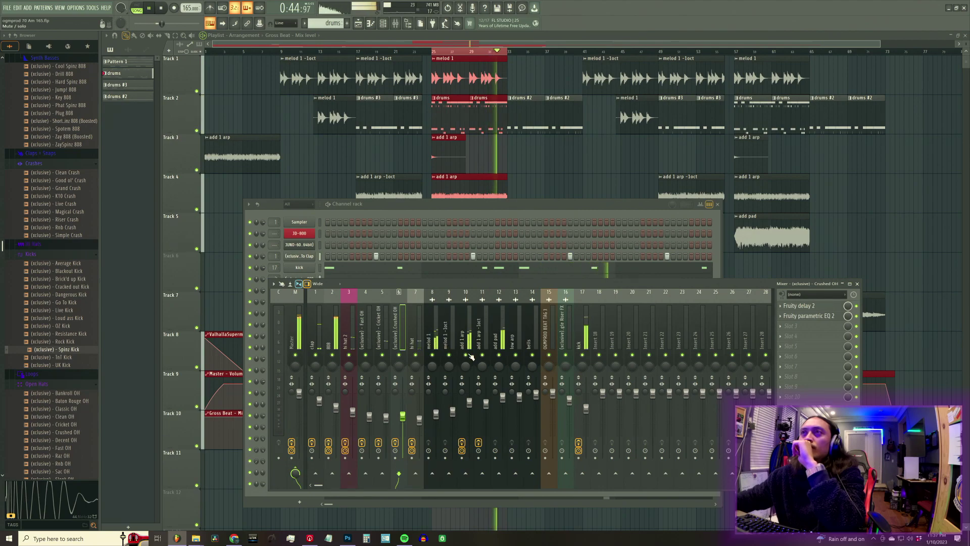
# Audition the add pad insert in solo and load Fruity Parametric EQ 2 into its first effect slot
pyautogui.click(505, 346)
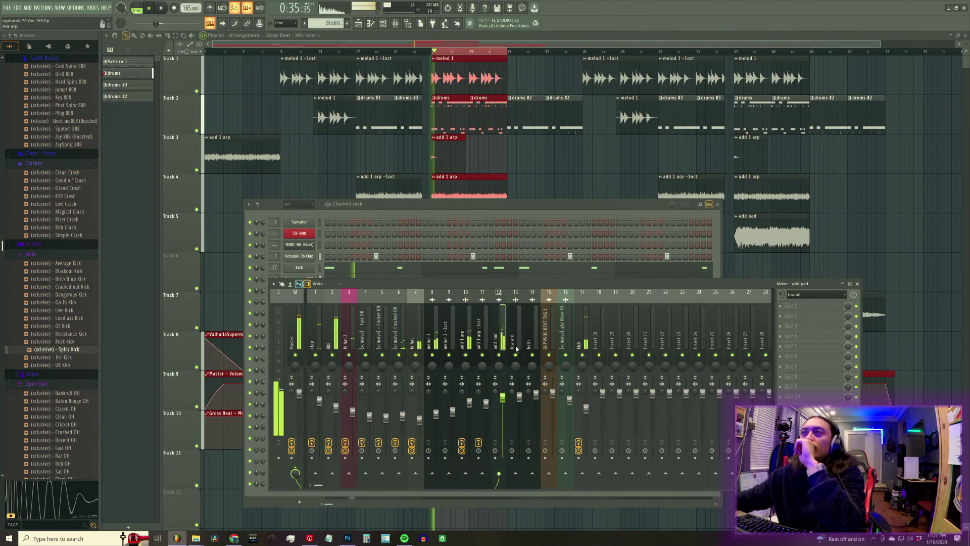
pyautogui.rightClick(499, 356)
pyautogui.rightClick(500, 356)
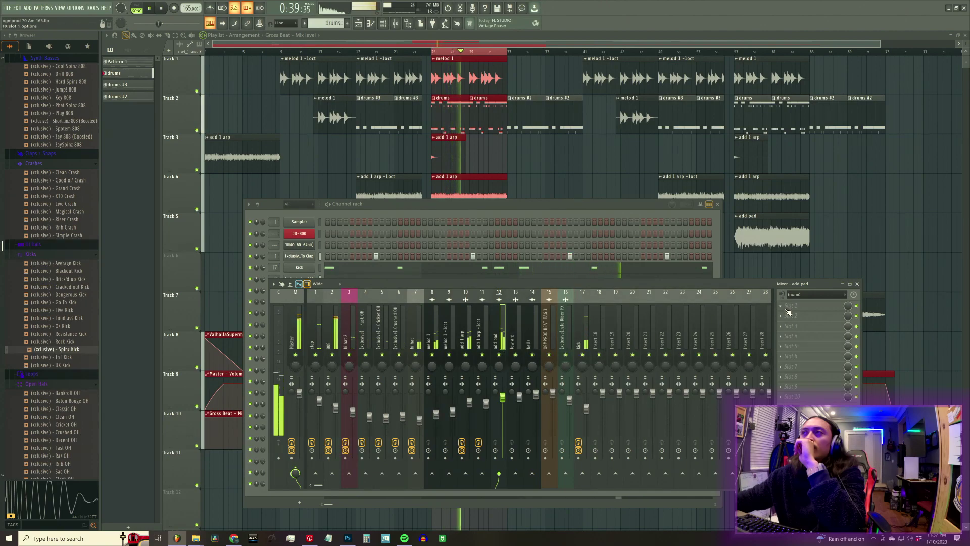
pyautogui.click(803, 306)
pyautogui.click(644, 218)
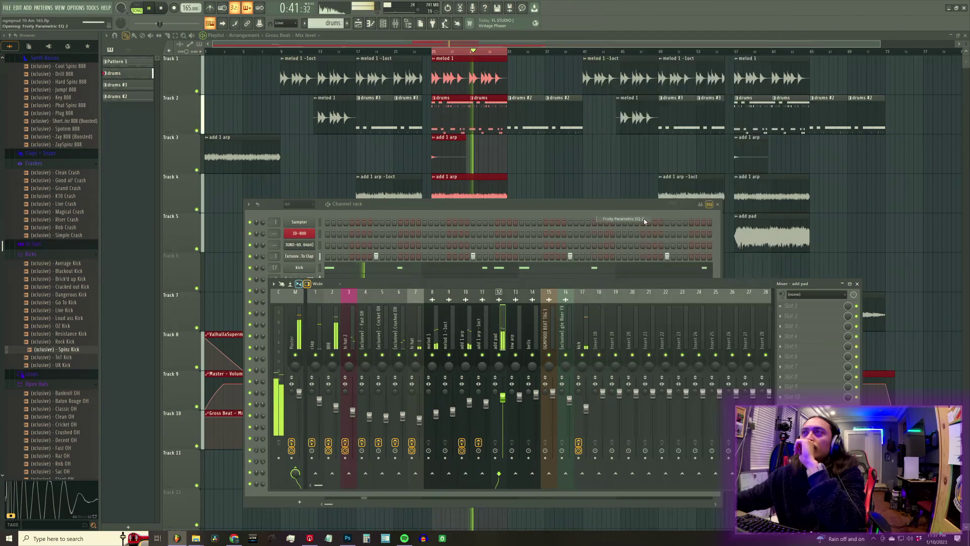
# Shape the add pad EQ with a low-end roll-off, a dip of about 11 dB near 1.7 kHz, and reduced highs
pyautogui.moveTo(156, 145); pyautogui.dragTo(164, 187)
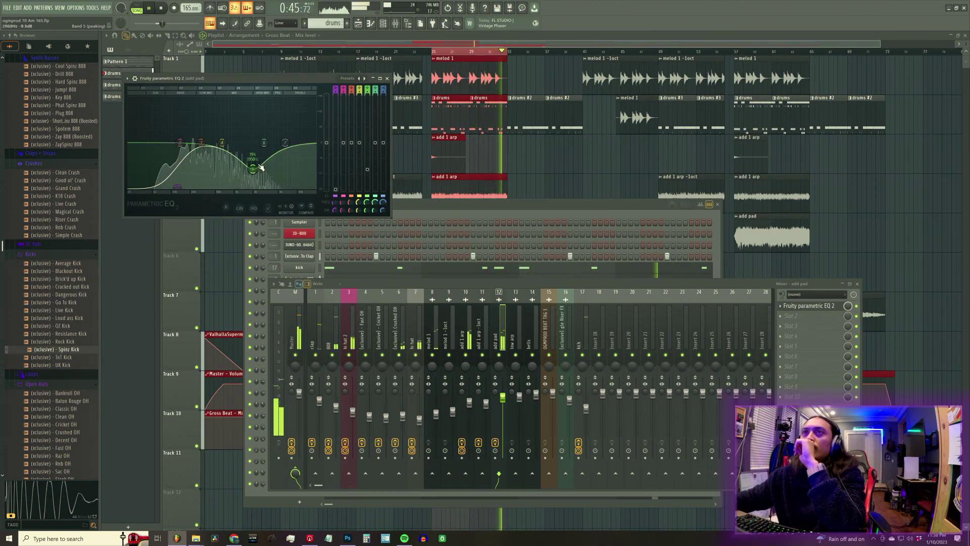
pyautogui.moveTo(287, 147); pyautogui.dragTo(291, 165)
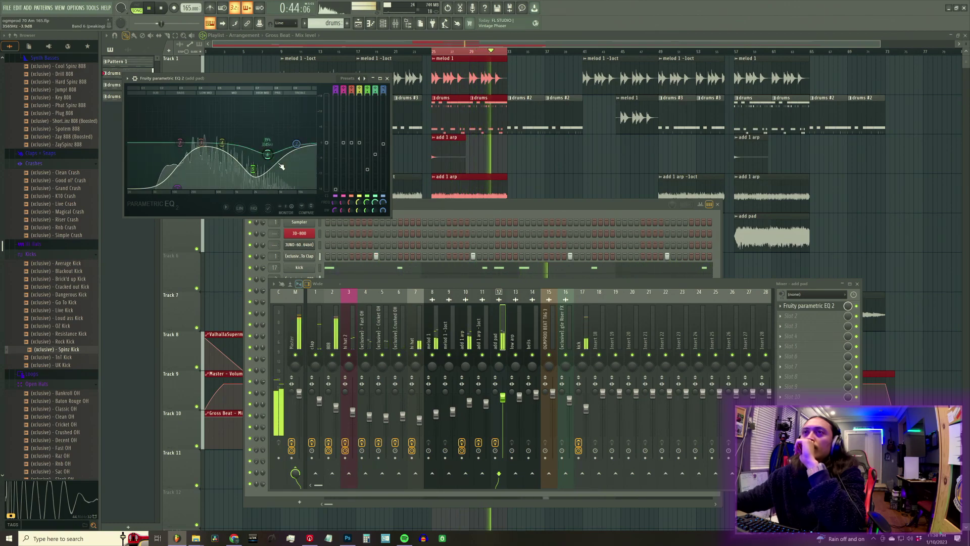
pyautogui.rightClick(500, 355)
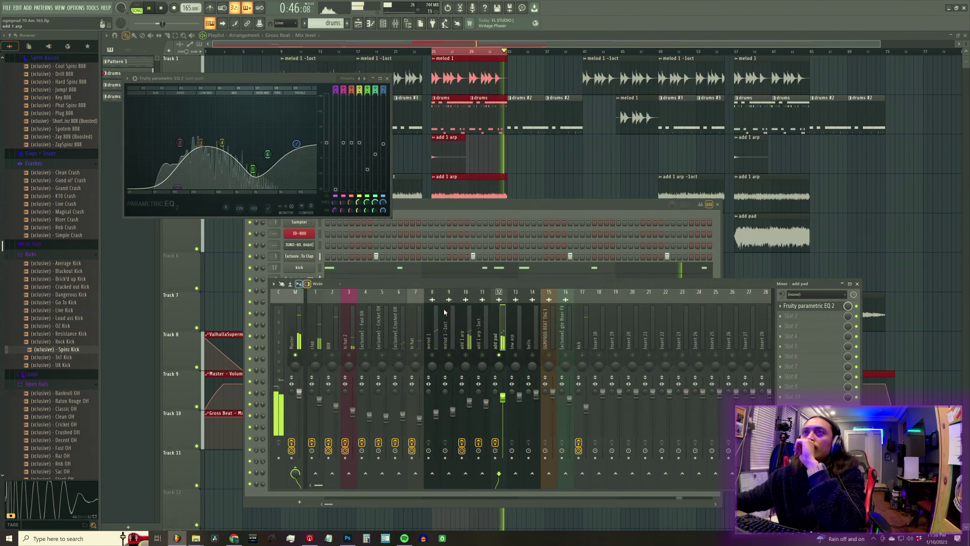
pyautogui.moveTo(297, 144); pyautogui.dragTo(249, 171)
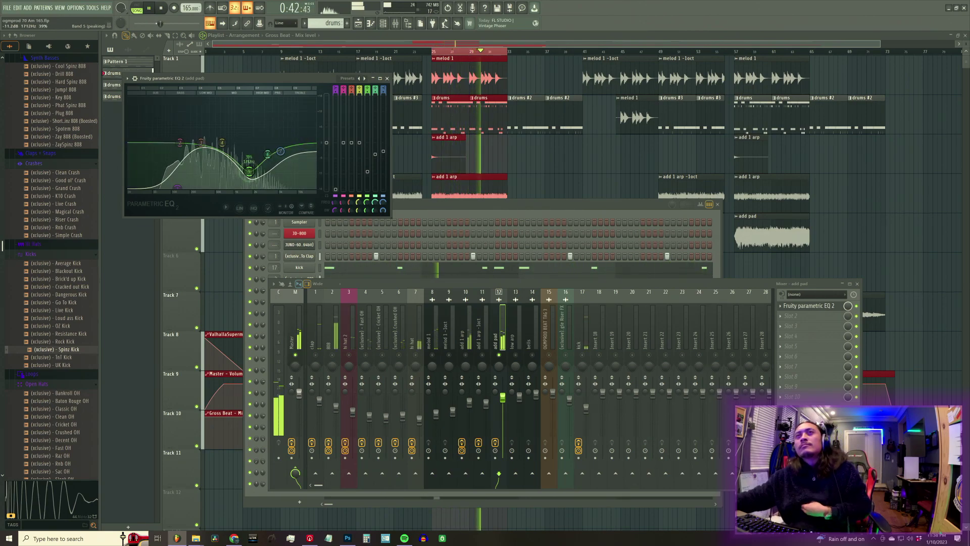
pyautogui.click(387, 78)
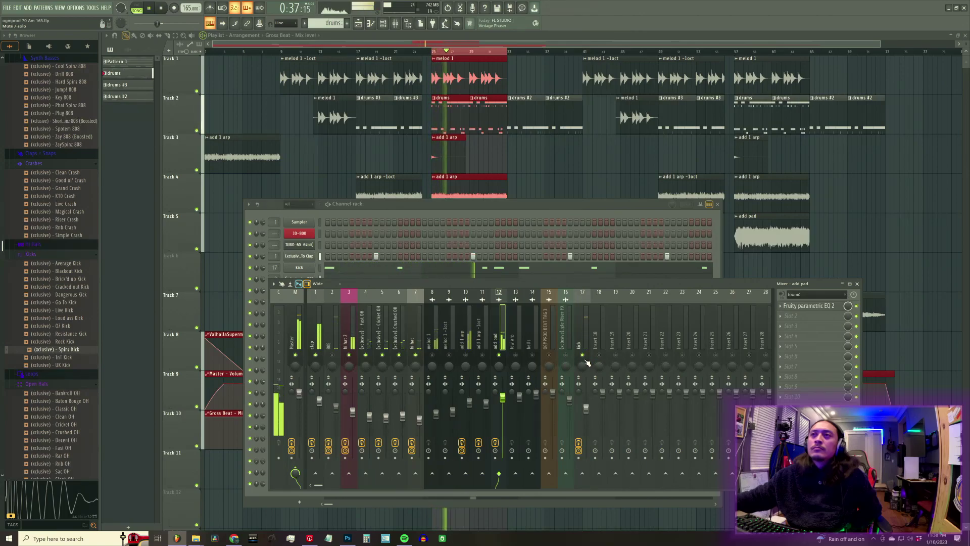
# Add Fruity Parametric EQ 2 to the melod 1 insert, rolling off its low end and pulling down its highs
pyautogui.click(437, 344)
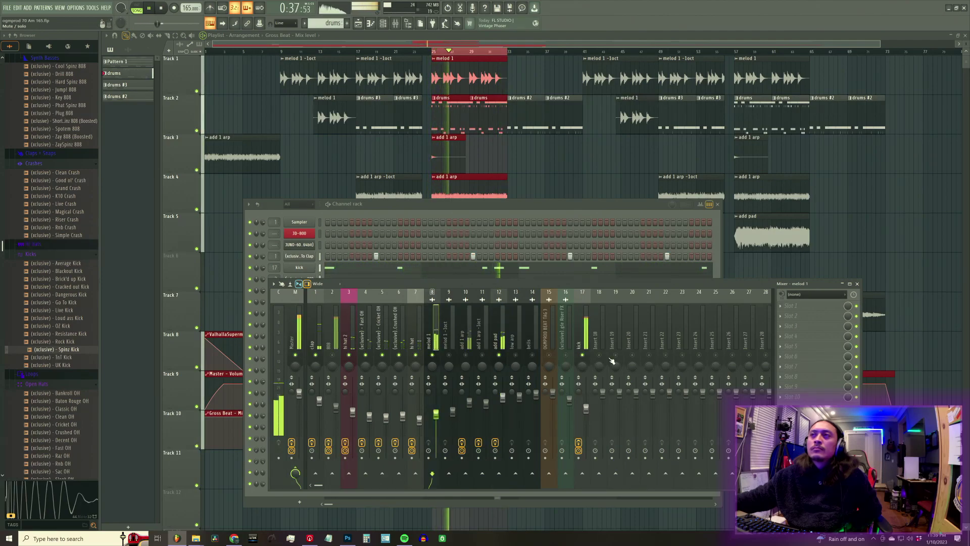
pyautogui.click(780, 306)
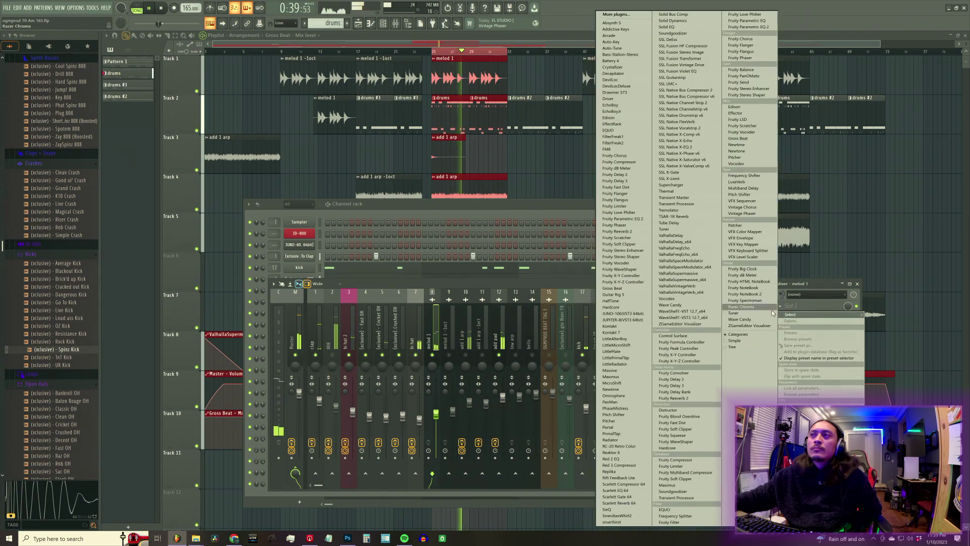
pyautogui.click(643, 219)
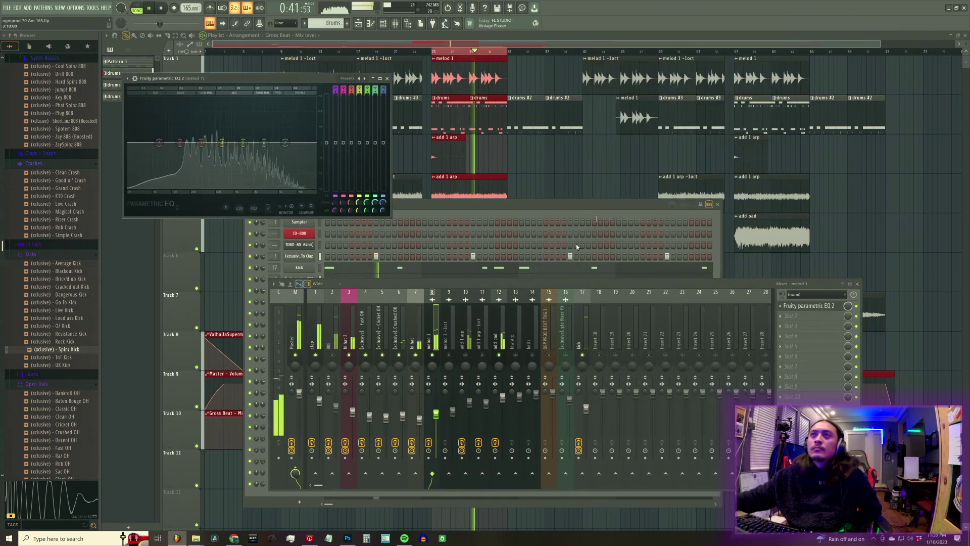
pyautogui.moveTo(159, 143); pyautogui.dragTo(175, 187)
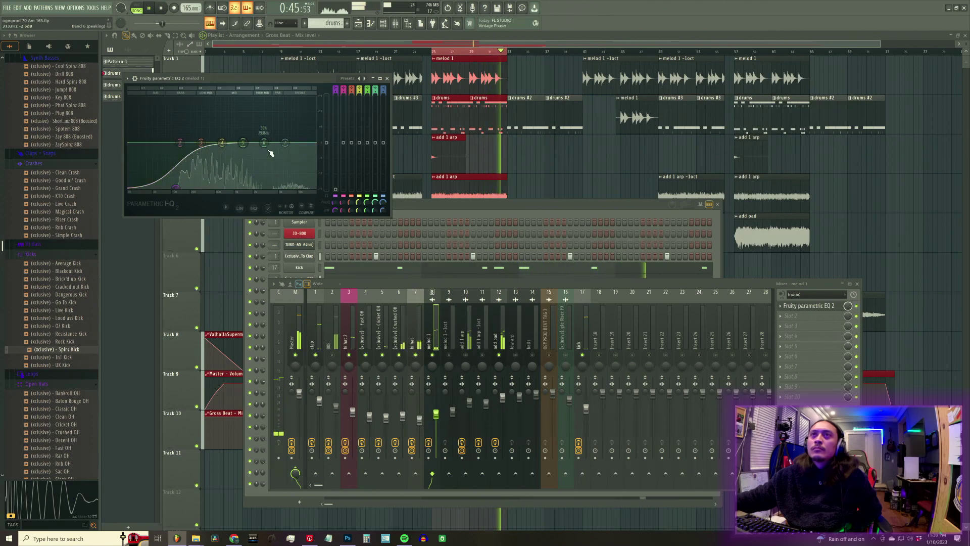
pyautogui.moveTo(285, 143); pyautogui.dragTo(307, 169)
pyautogui.moveTo(308, 170)
pyautogui.mouseDown()
pyautogui.moveTo(273, 147)
pyautogui.moveTo(319, 174)
pyautogui.moveTo(314, 157)
pyautogui.moveTo(312, 166)
pyautogui.mouseUp()
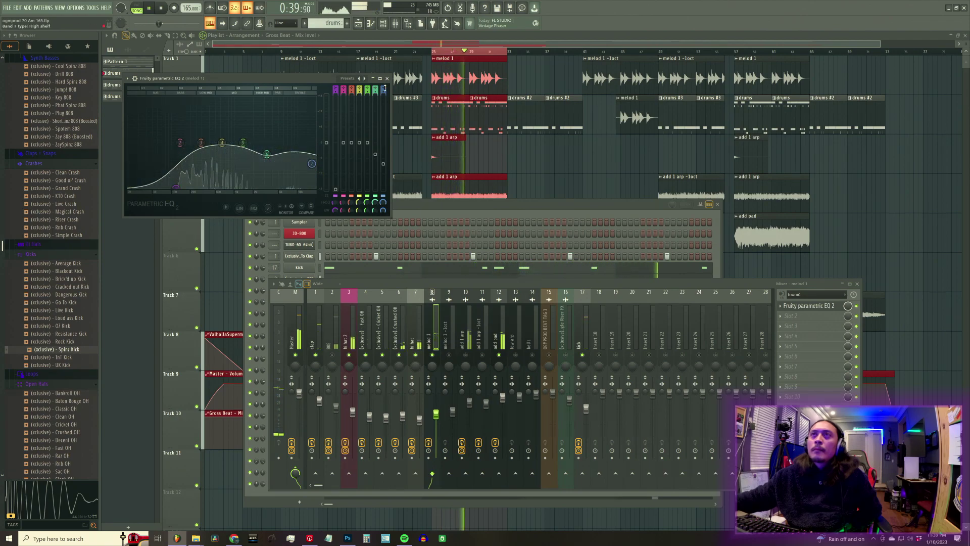
pyautogui.press('Escape')
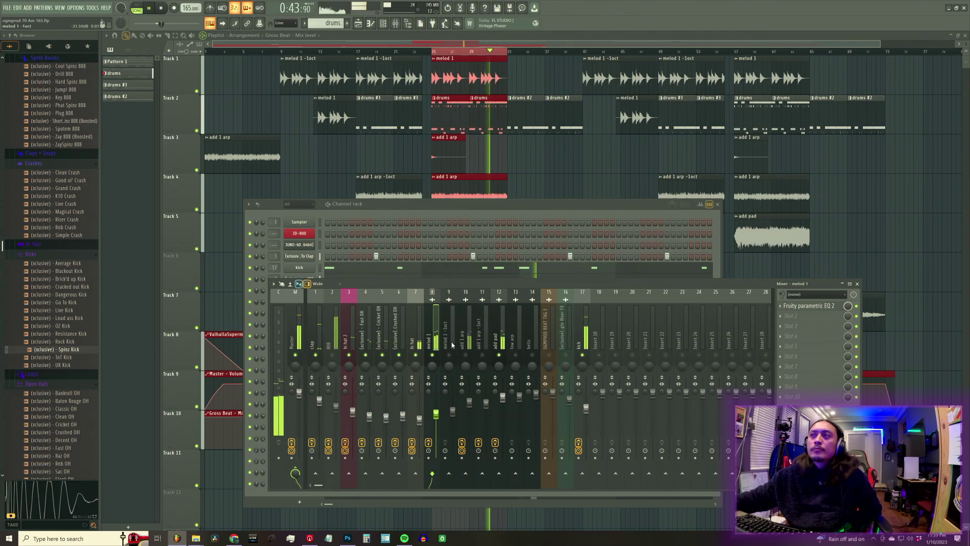
# Add Fruity Delay 2 to the melod 1 insert in the slot after the EQ
pyautogui.click(780, 316)
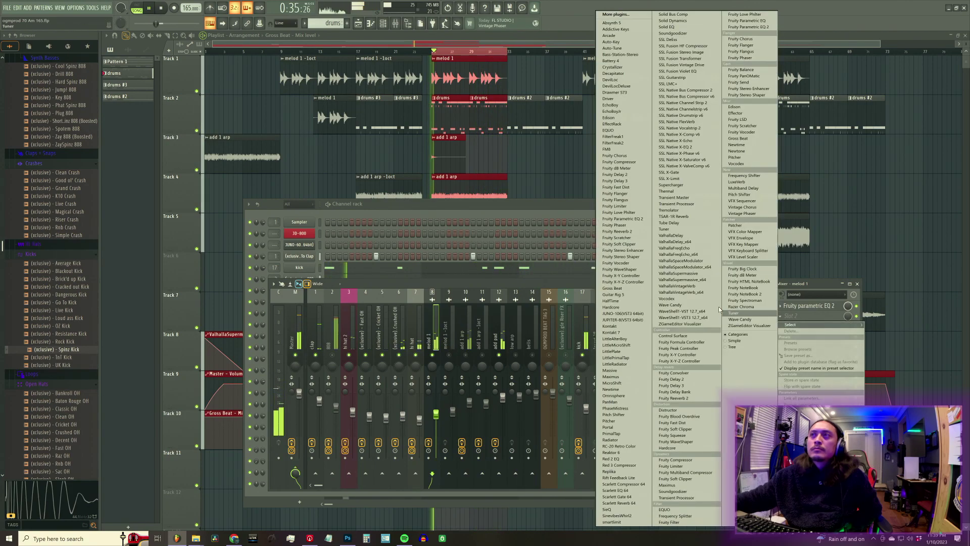
pyautogui.click(630, 176)
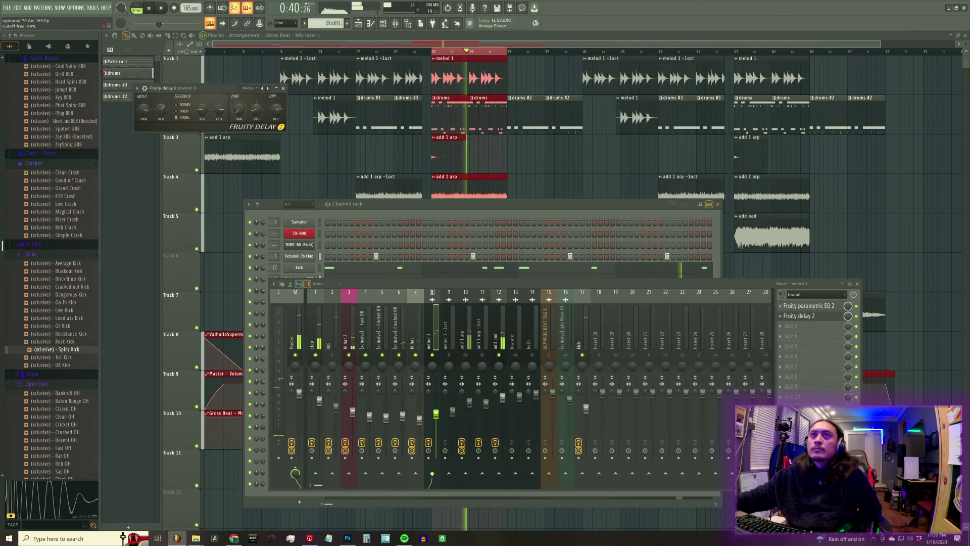
pyautogui.click(283, 88)
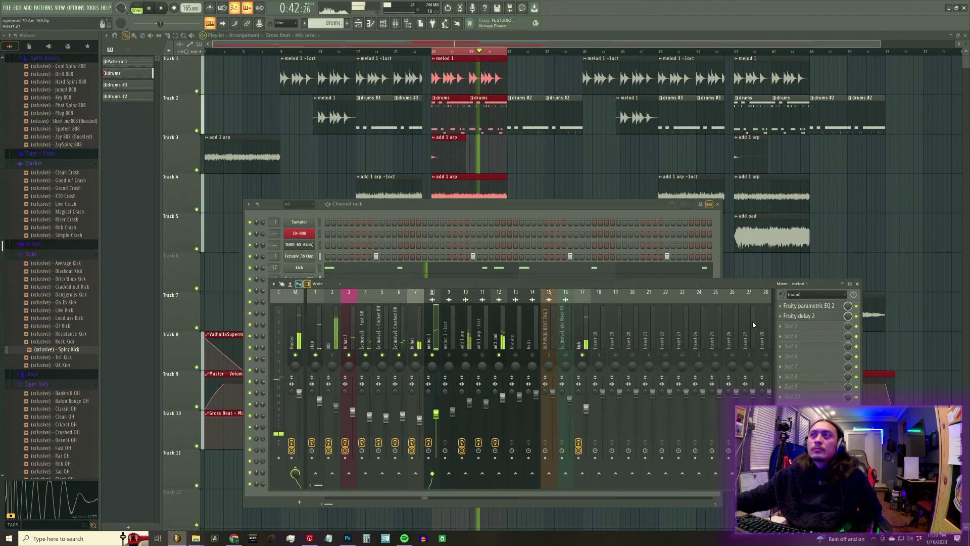
# Add Fruity Chorus after the delay on the melod 1 insert and load its Low Enhance preset
pyautogui.click(781, 326)
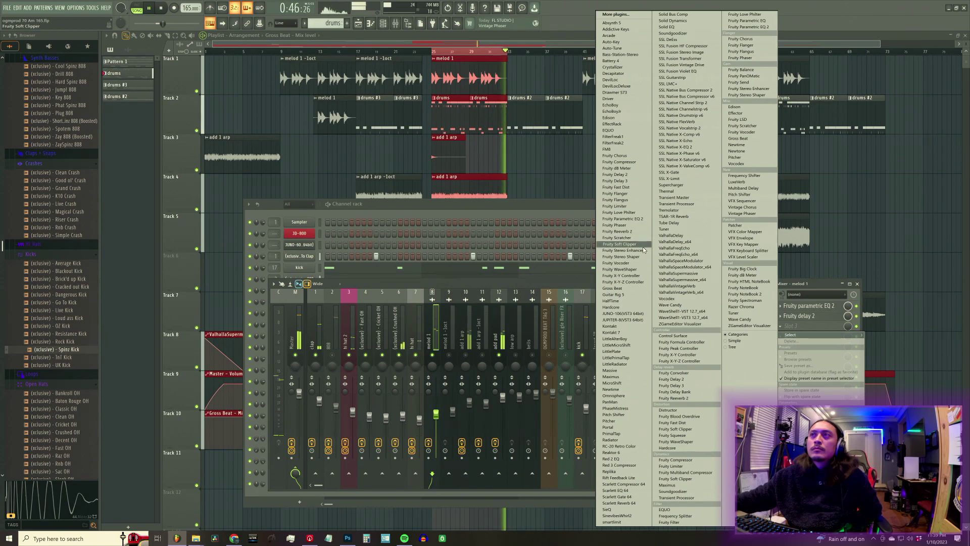
pyautogui.click(634, 156)
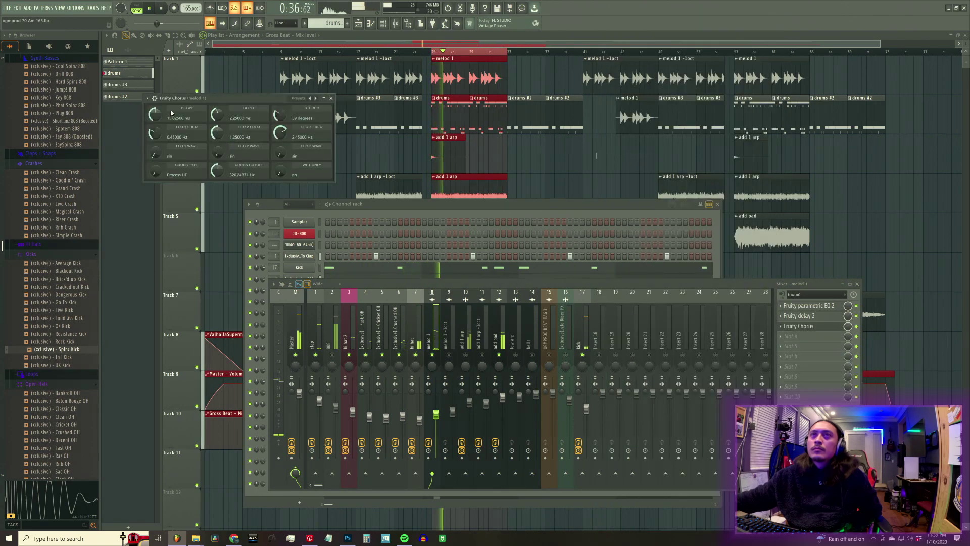
pyautogui.click(147, 98)
pyautogui.moveTo(162, 123)
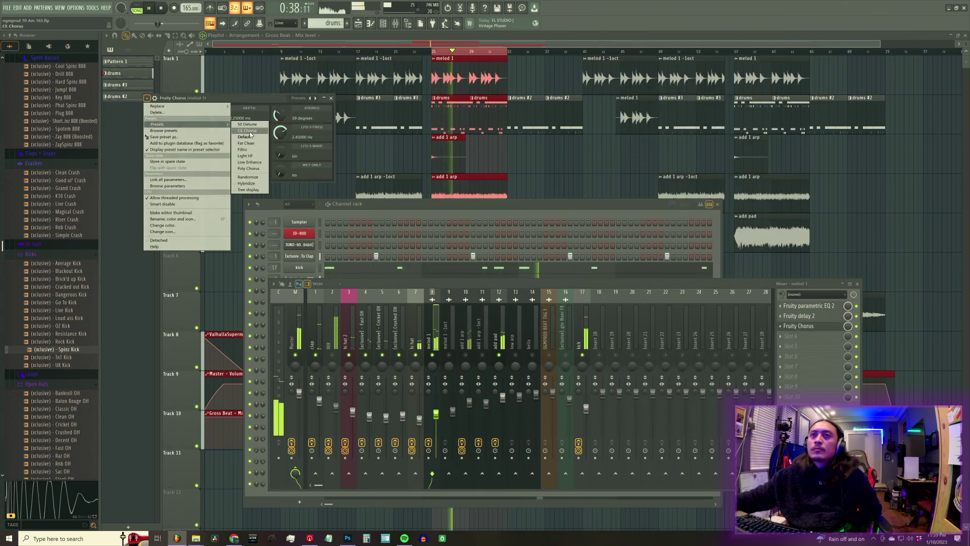
pyautogui.click(258, 163)
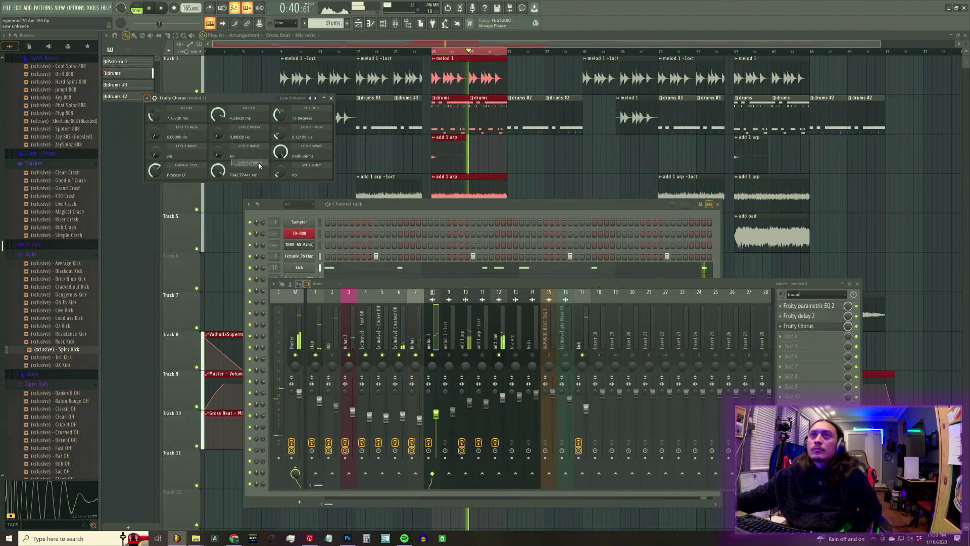
# Audition the 50 Detune, CE Chorus and Default presets in Fruity Chorus on the melod 1 insert
pyautogui.click(147, 97)
pyautogui.moveTo(162, 124)
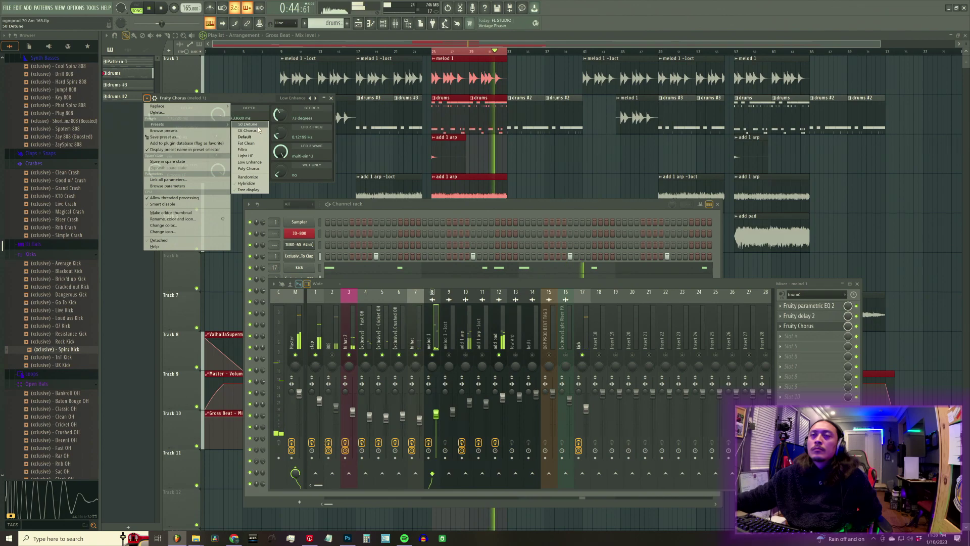
pyautogui.click(257, 125)
pyautogui.click(147, 98)
pyautogui.moveTo(162, 124)
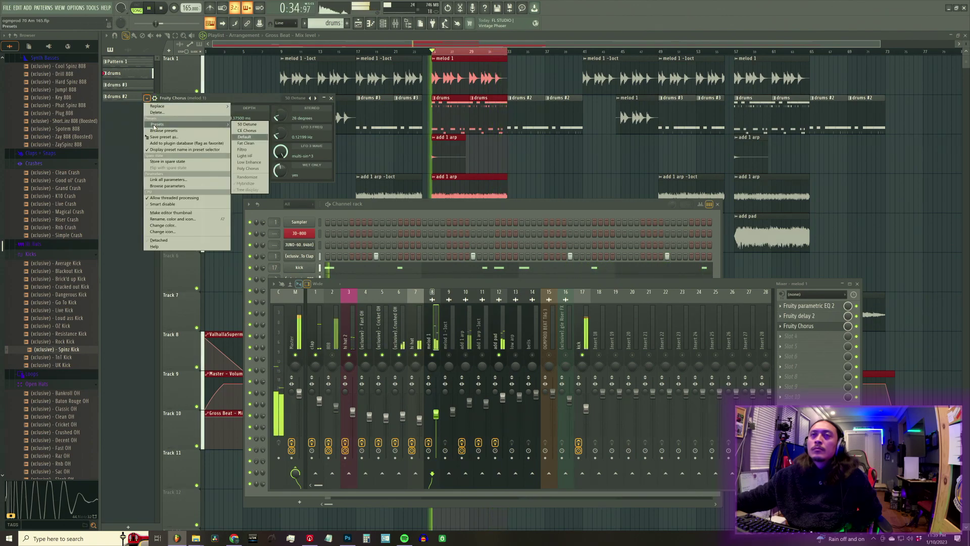
pyautogui.click(256, 131)
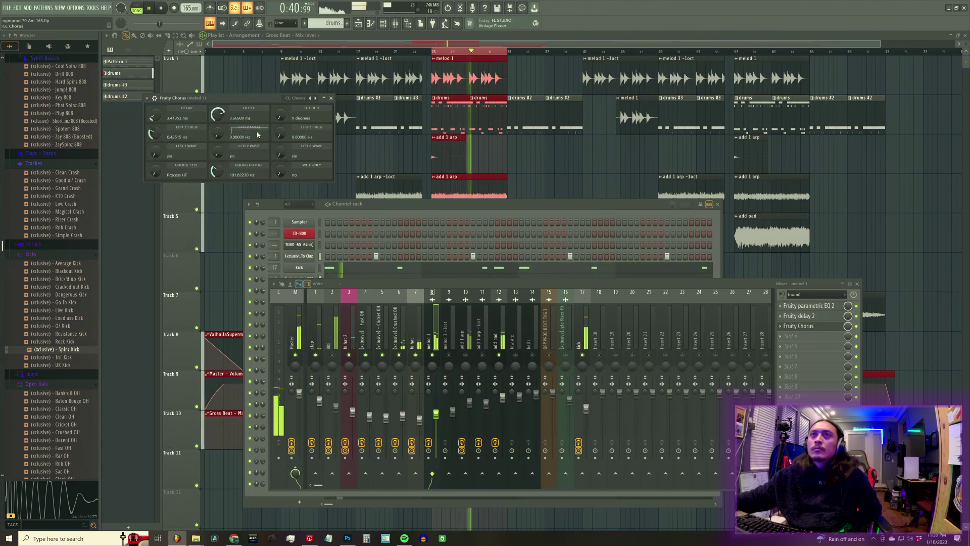
pyautogui.click(147, 98)
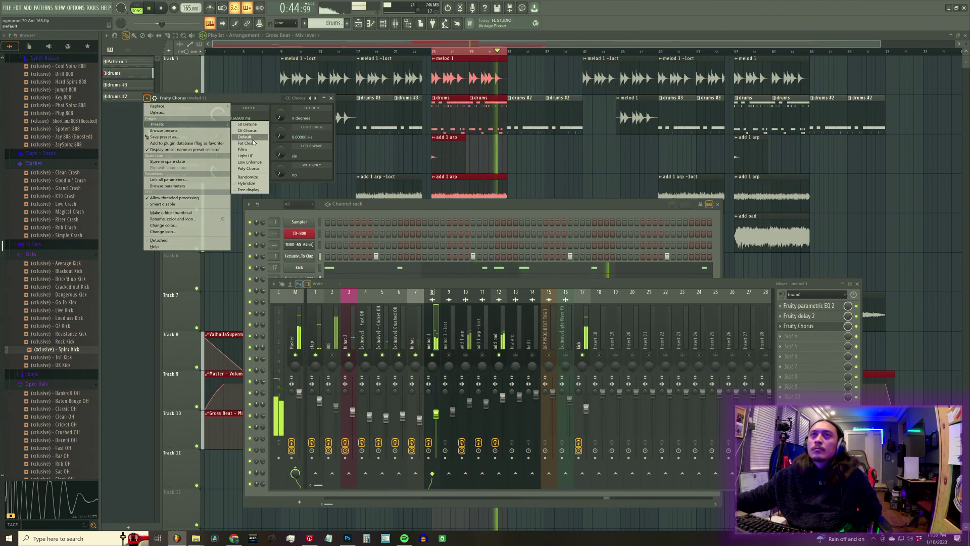
pyautogui.click(251, 137)
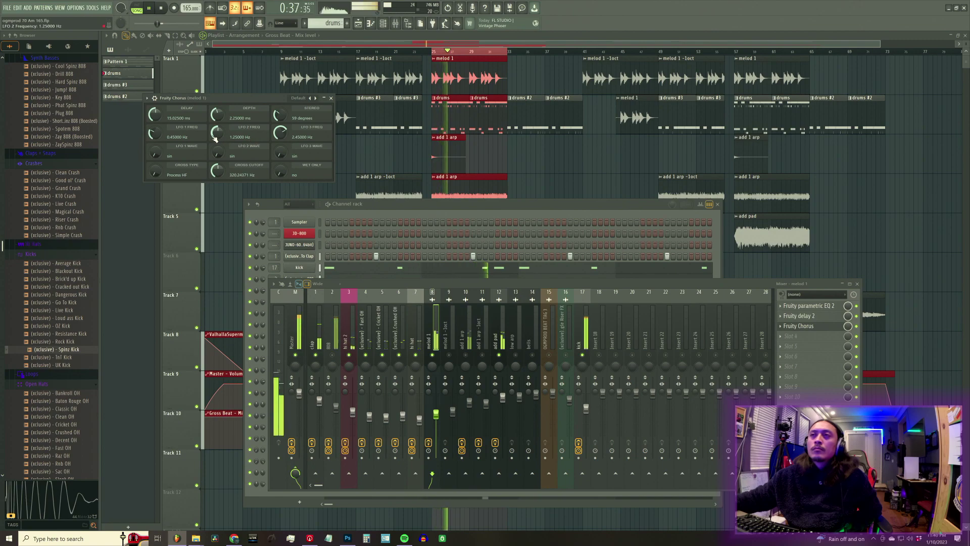
# Load the 50 Detune preset in the melod 1 Fruity Chorus and close the plugin
pyautogui.click(147, 99)
pyautogui.moveTo(167, 124)
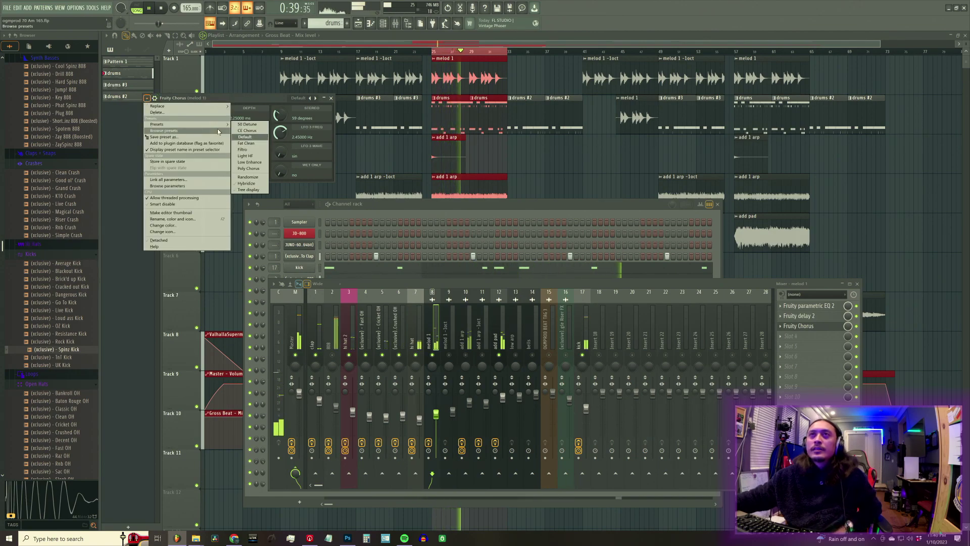
pyautogui.click(241, 126)
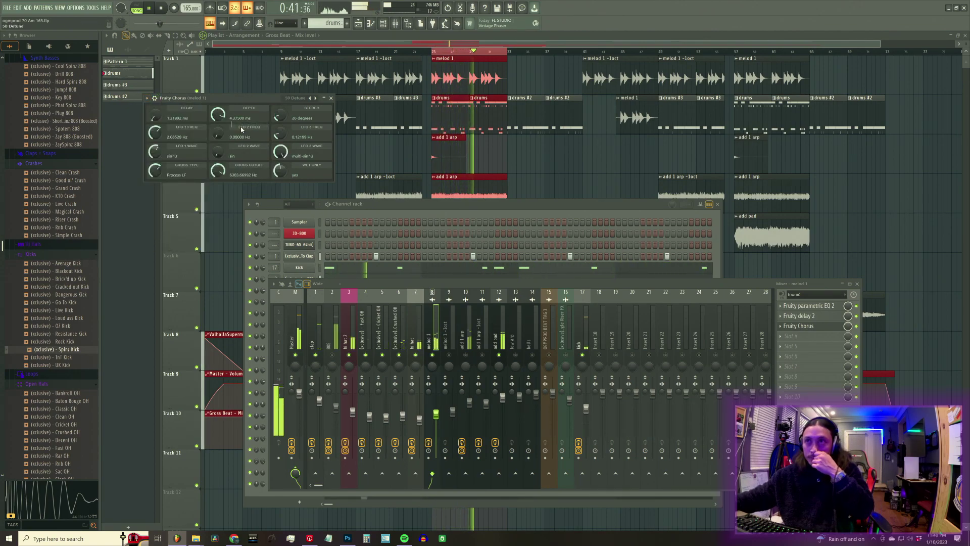
pyautogui.click(801, 326)
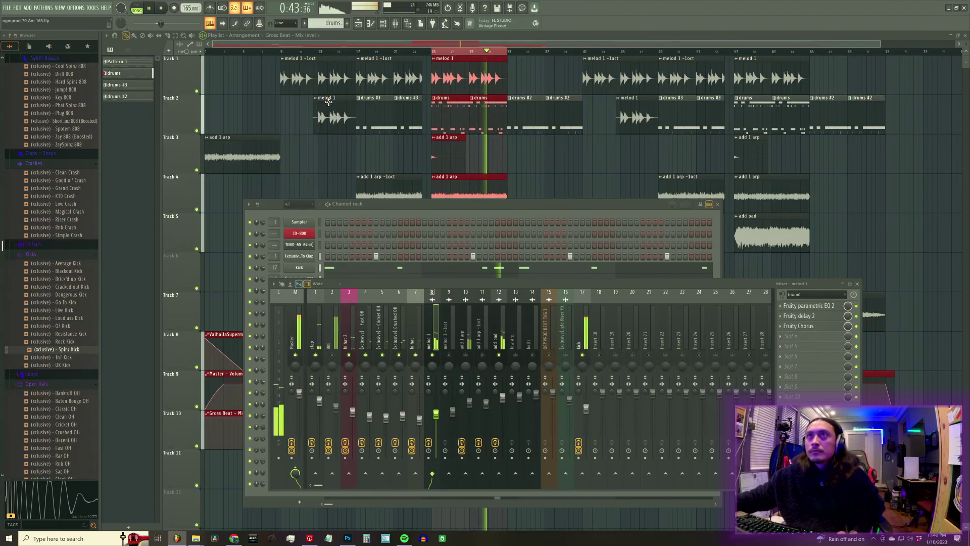
# Add Fruity Reeverb 2 after the chorus on the melod 1 insert, with a larger room and a wet level of about 70%
pyautogui.click(791, 336)
pyautogui.moveTo(790, 344)
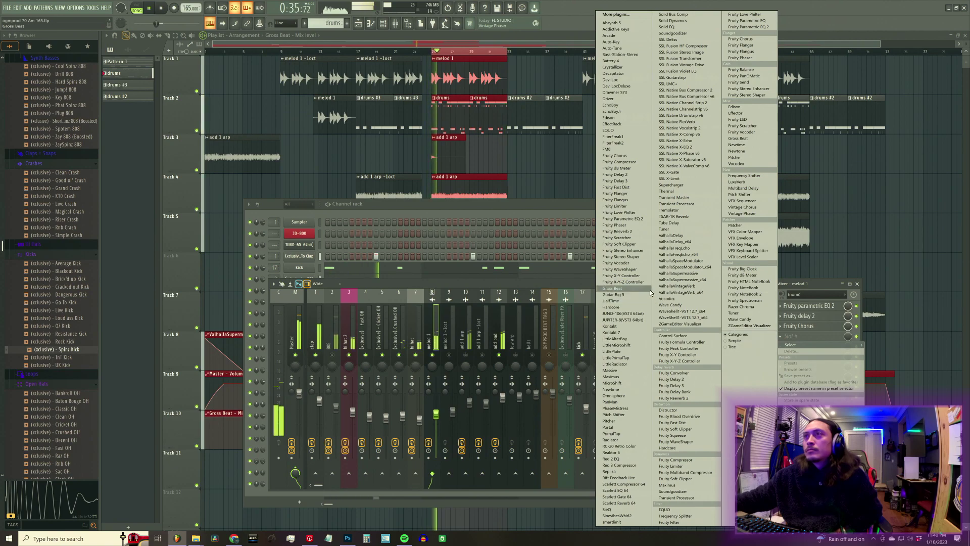
pyautogui.click(618, 231)
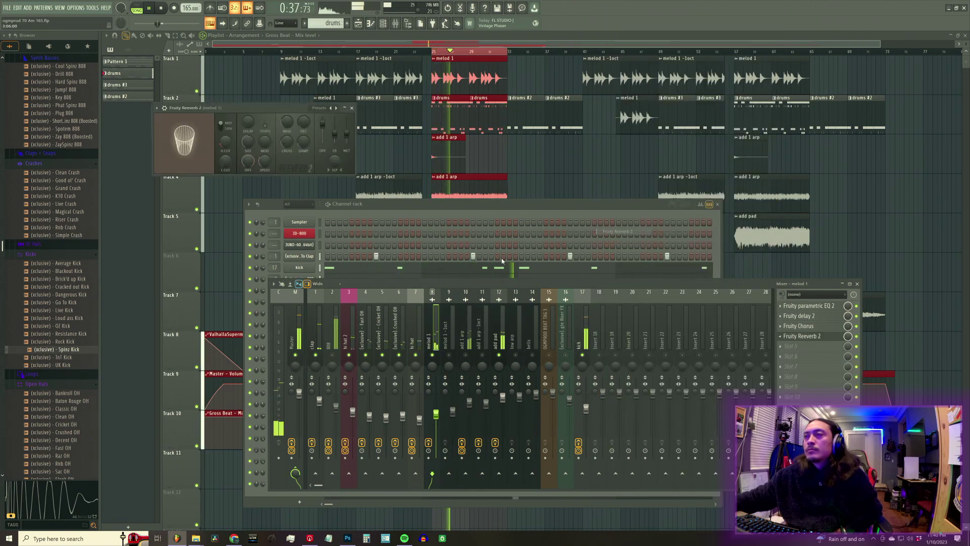
pyautogui.moveTo(184, 146); pyautogui.dragTo(193, 157)
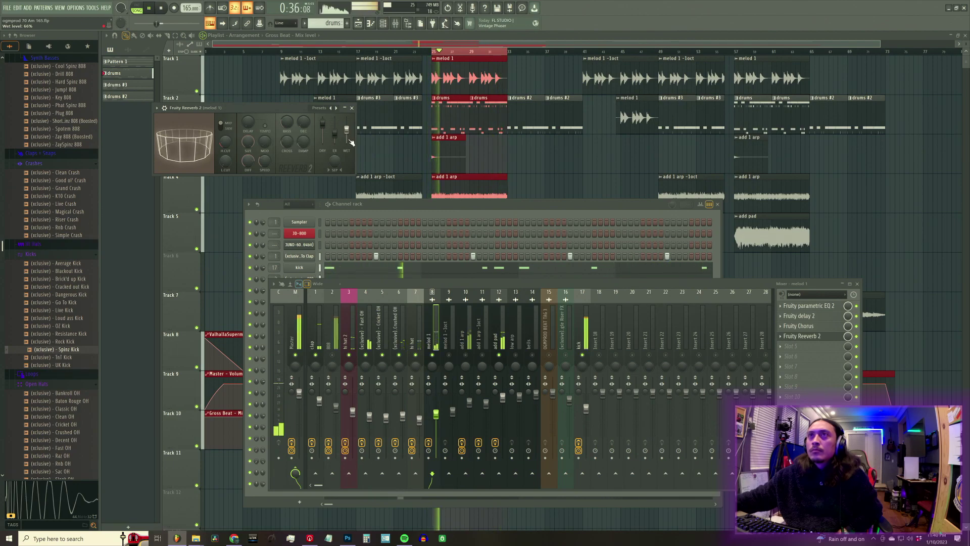
pyautogui.moveTo(352, 137); pyautogui.dragTo(352, 134)
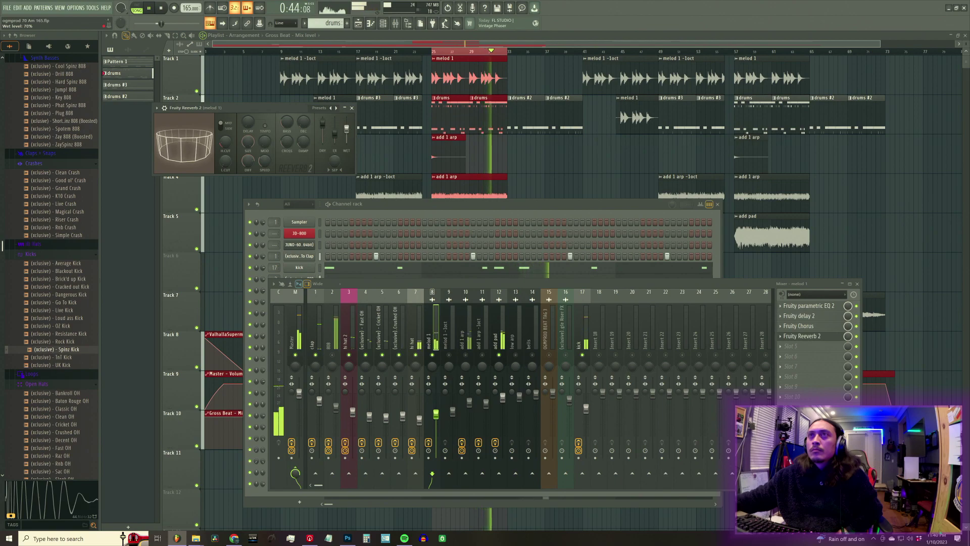
# Save the melod 1 mixer track state as a preset named "mainey pad"
pyautogui.rightClick(442, 342)
pyautogui.moveTo(453, 331)
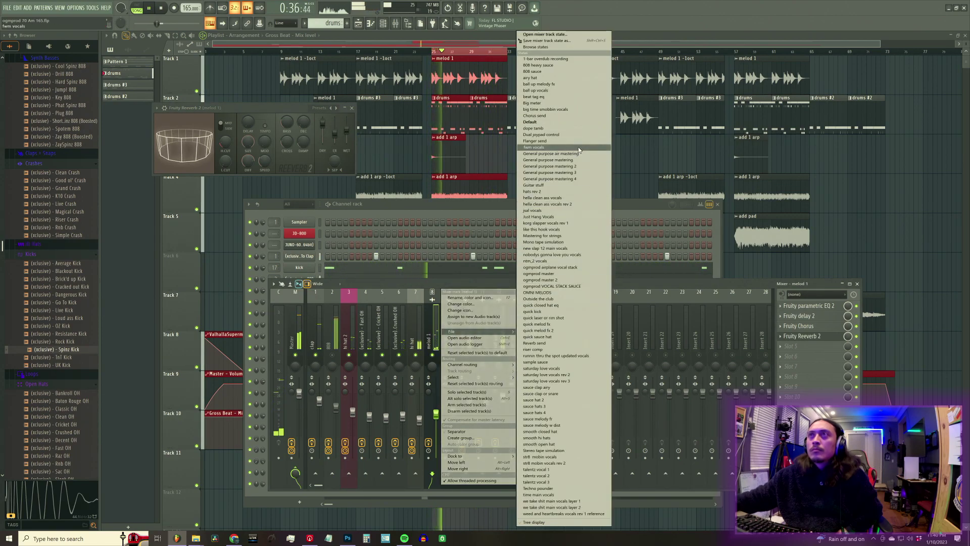
pyautogui.click(566, 40)
pyautogui.write('mainey pad')
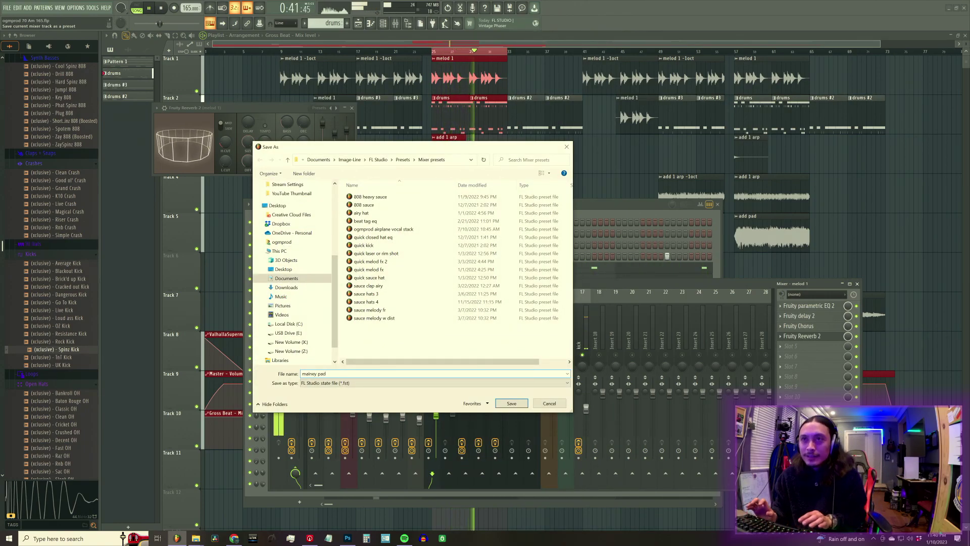
pyautogui.press('Return')
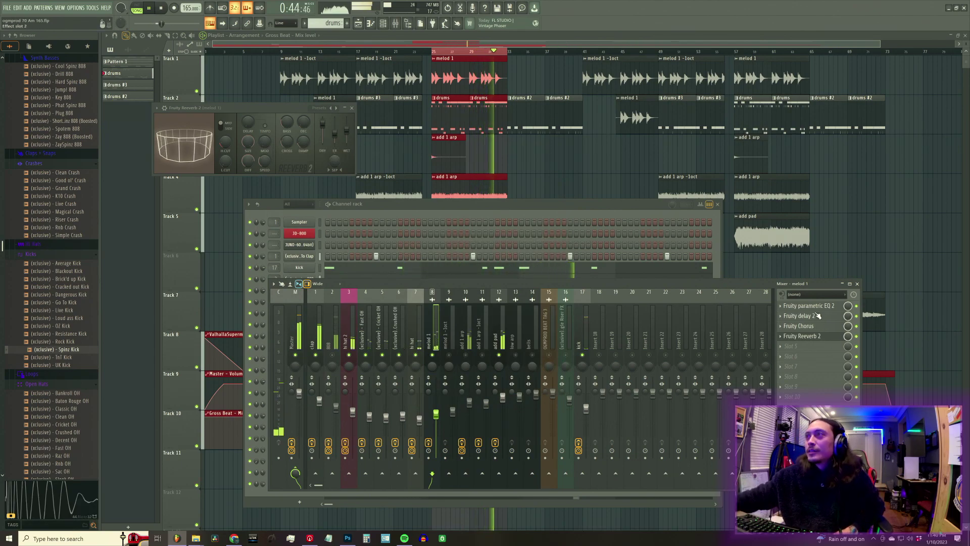
# Add Fruity Parametric EQ 2 after Gross Beat on the add 1 arp insert and roll off its low end
pyautogui.click(452, 360)
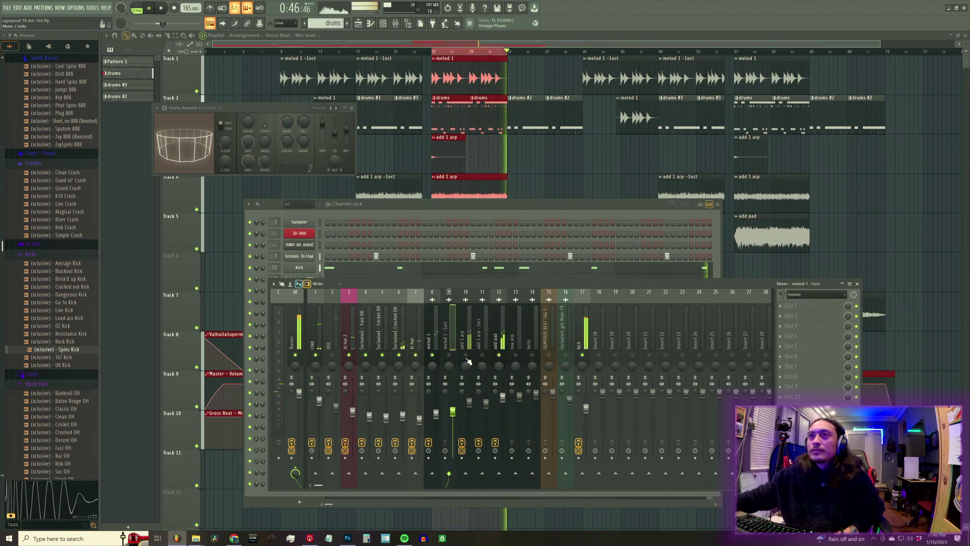
pyautogui.click(469, 346)
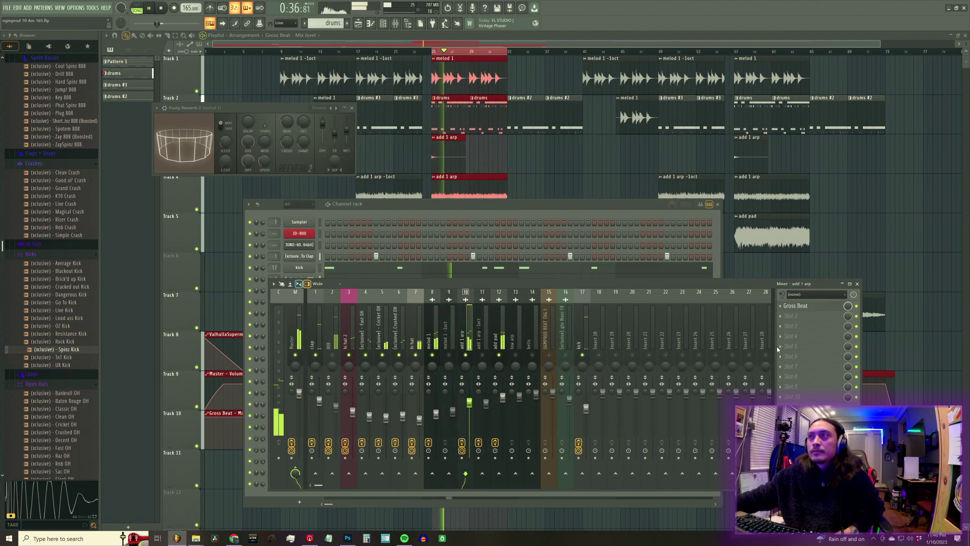
pyautogui.click(789, 319)
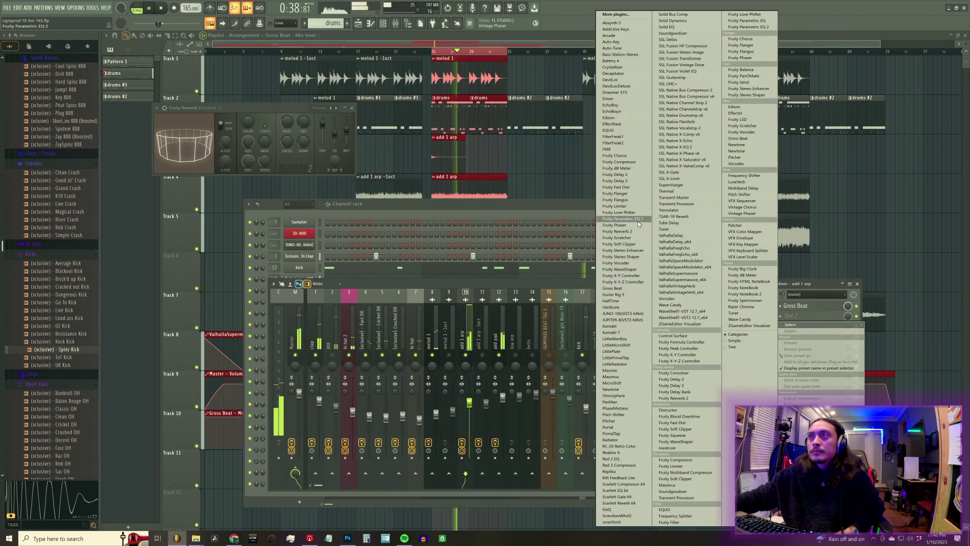
pyautogui.click(637, 220)
pyautogui.moveTo(207, 192); pyautogui.dragTo(229, 236)
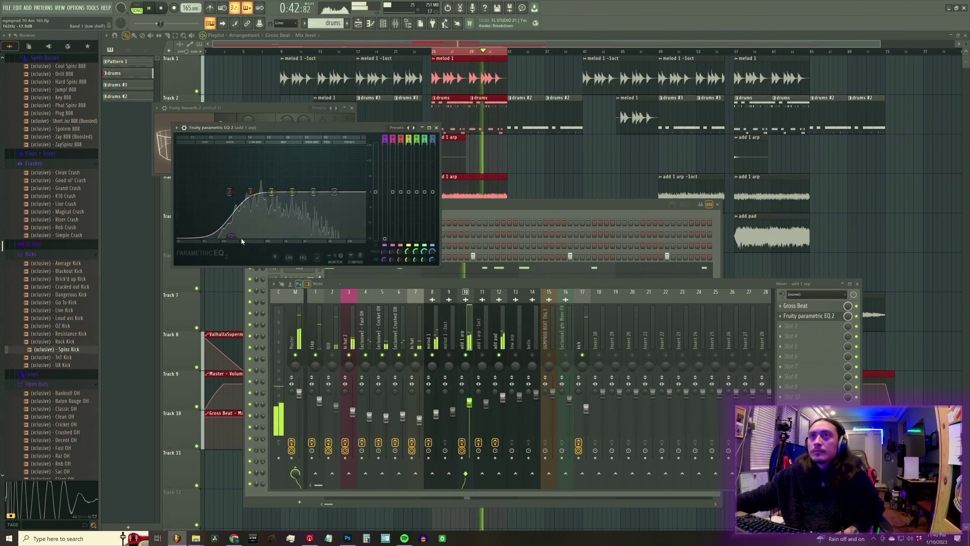
pyautogui.scroll(3, 234, 232)
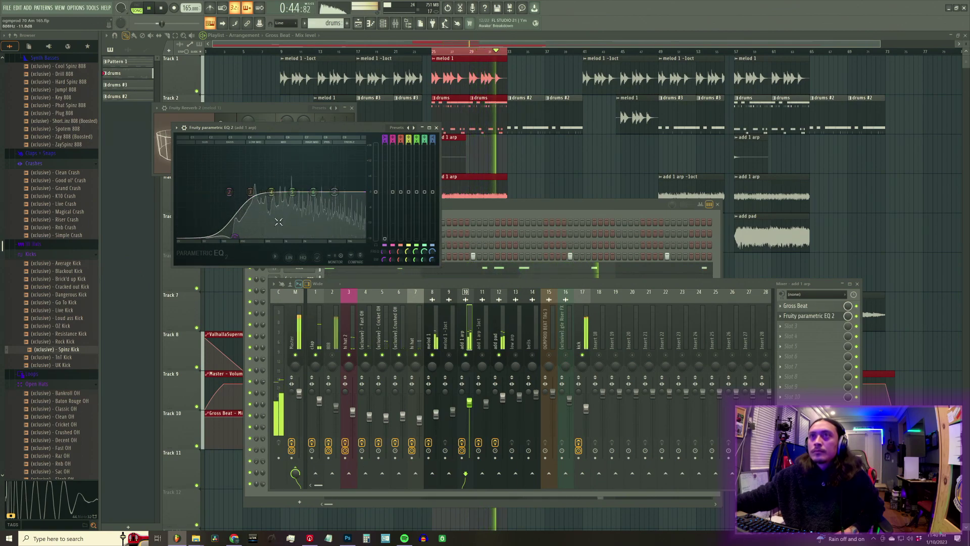
# Cut the add 1 arp EQ by about 18 dB near 3.4 kHz, pull down its highs, and close the EQ
pyautogui.moveTo(293, 192); pyautogui.dragTo(293, 215)
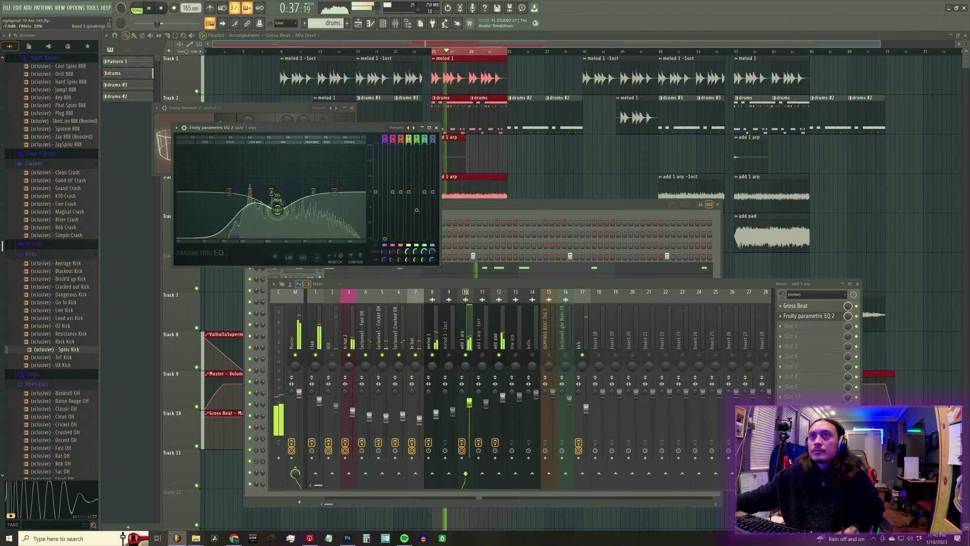
pyautogui.click(283, 219)
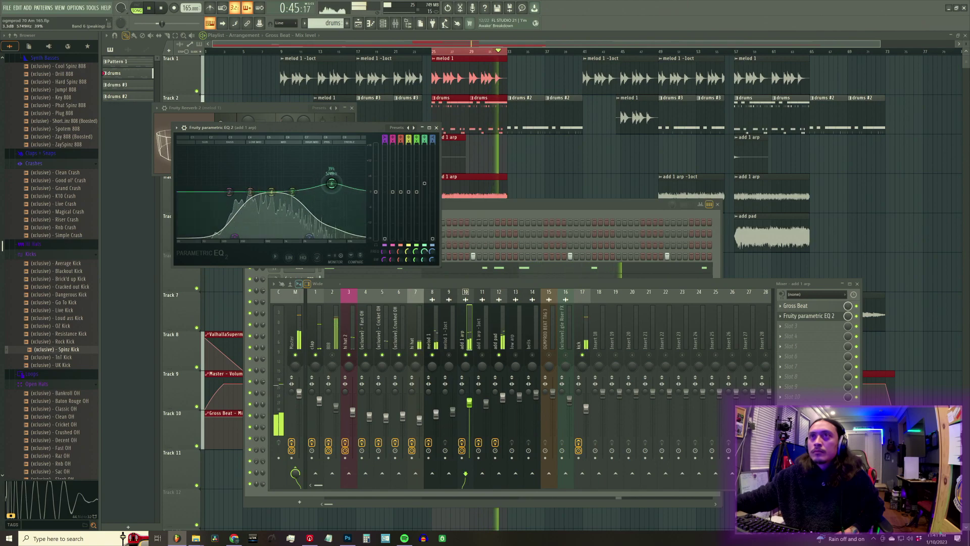
pyautogui.rightClick(310, 237)
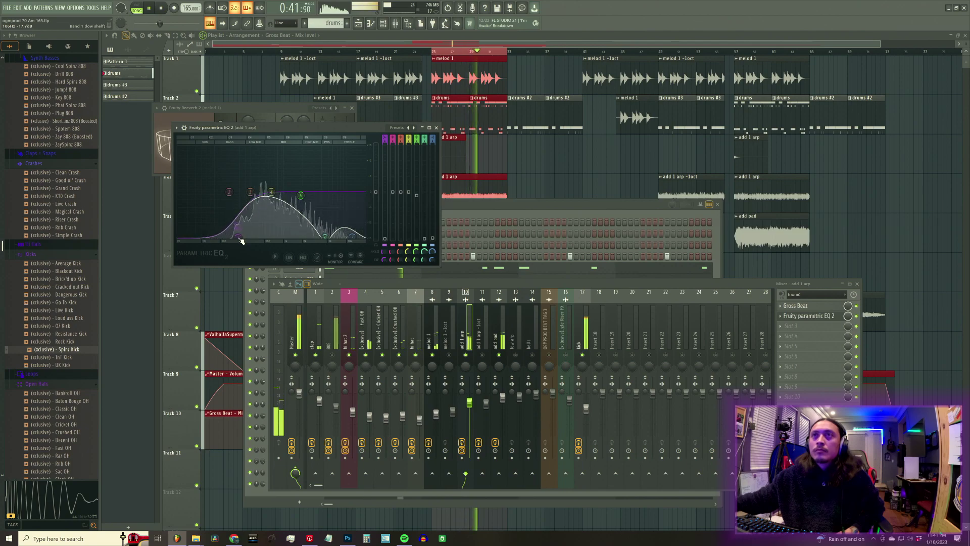
pyautogui.moveTo(325, 236); pyautogui.dragTo(326, 235)
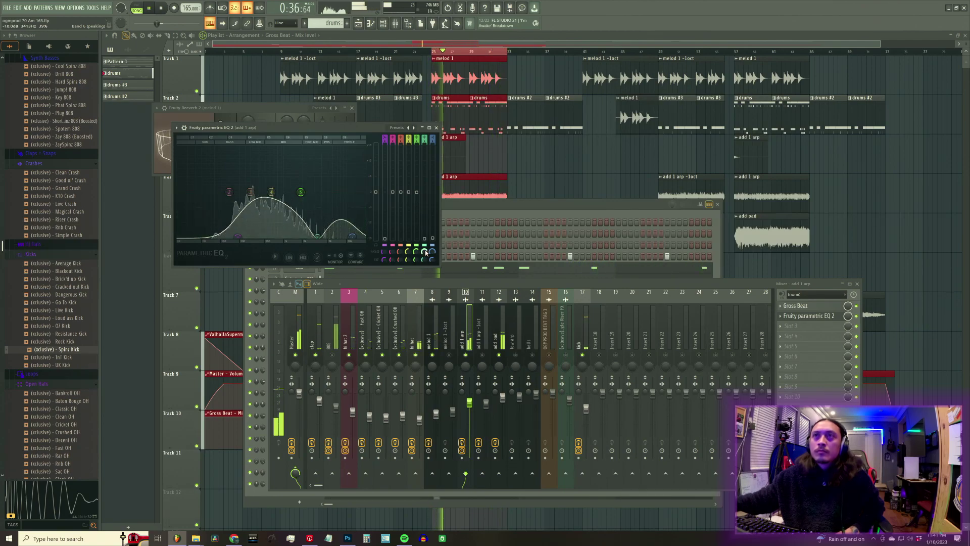
pyautogui.moveTo(432, 251); pyautogui.dragTo(436, 259)
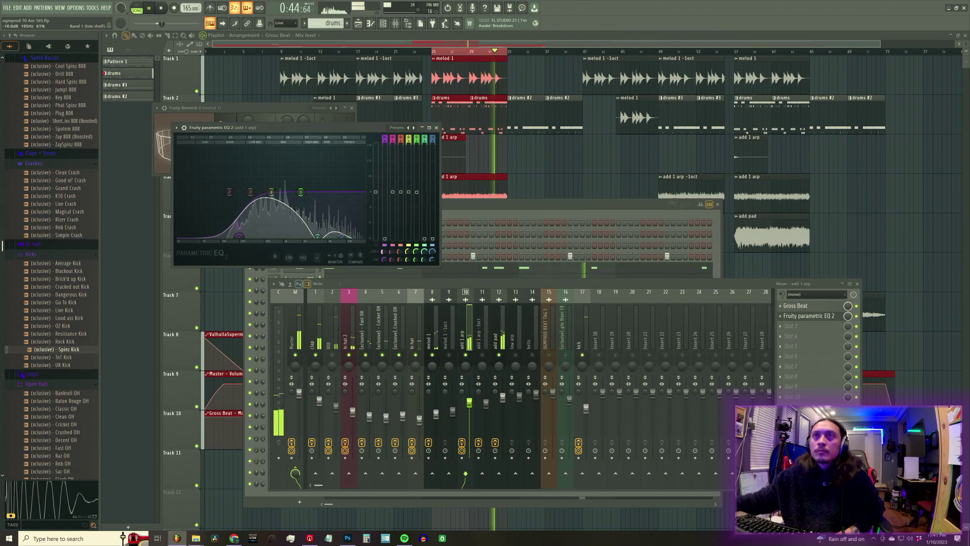
pyautogui.click(436, 128)
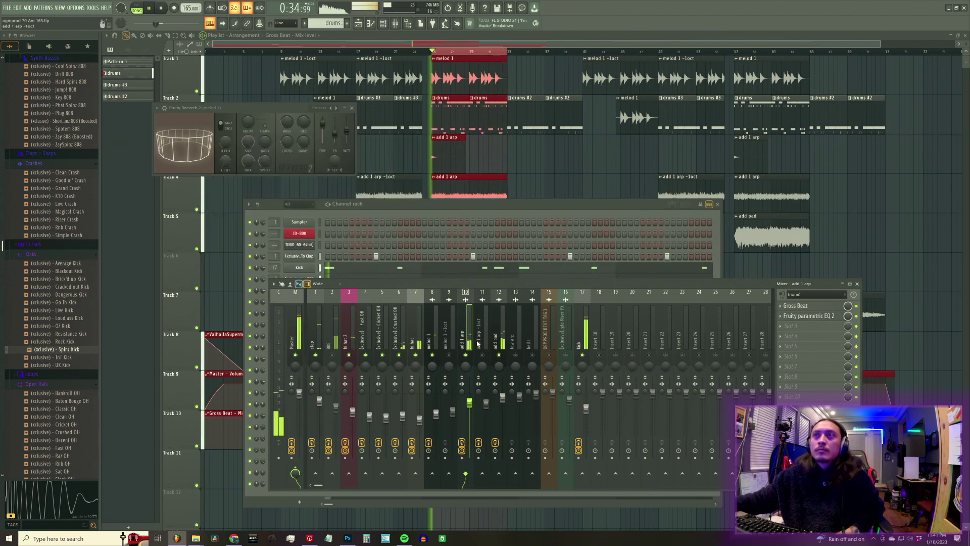
# Add Fruity Phaser after the EQ on the add 1 arp insert and load its Stereo Enhance 01 preset
pyautogui.click(784, 329)
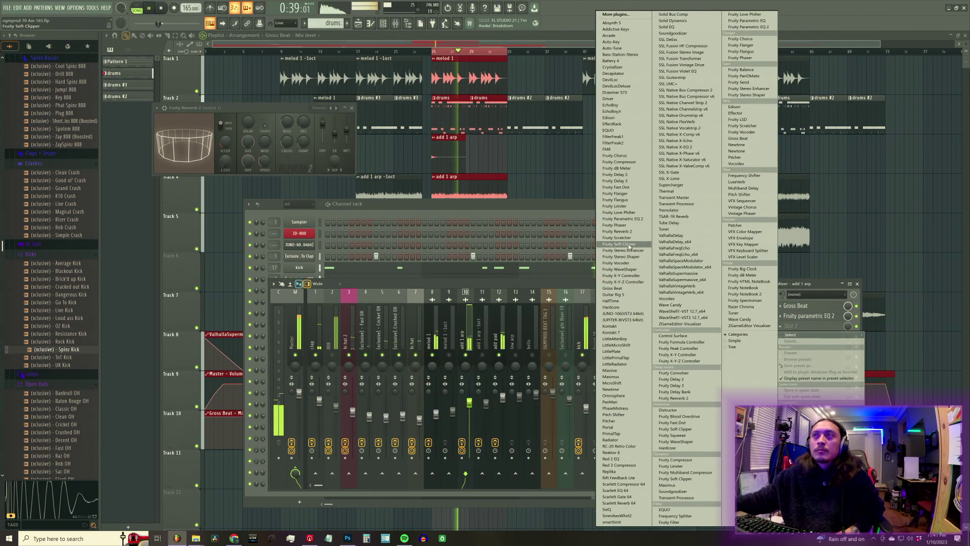
pyautogui.click(634, 226)
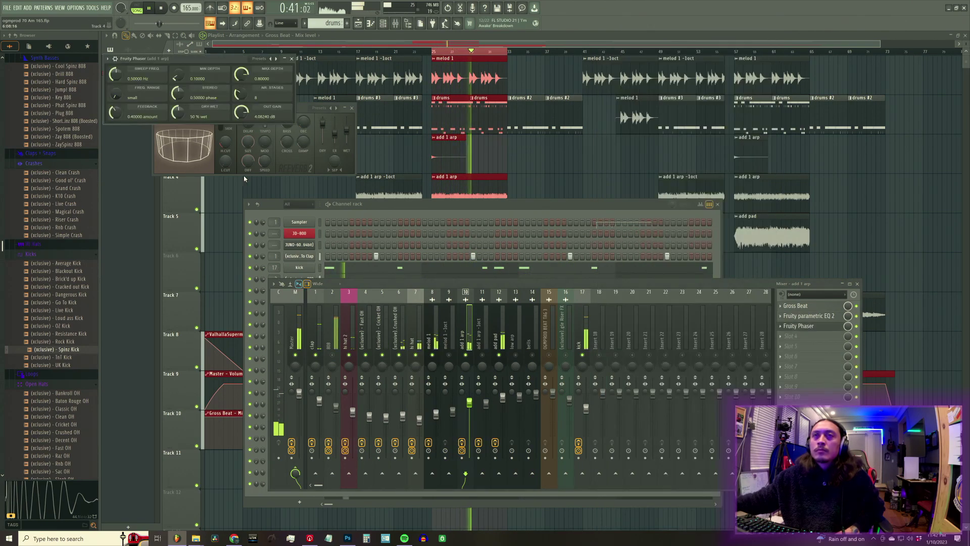
pyautogui.moveTo(172, 60); pyautogui.dragTo(222, 228)
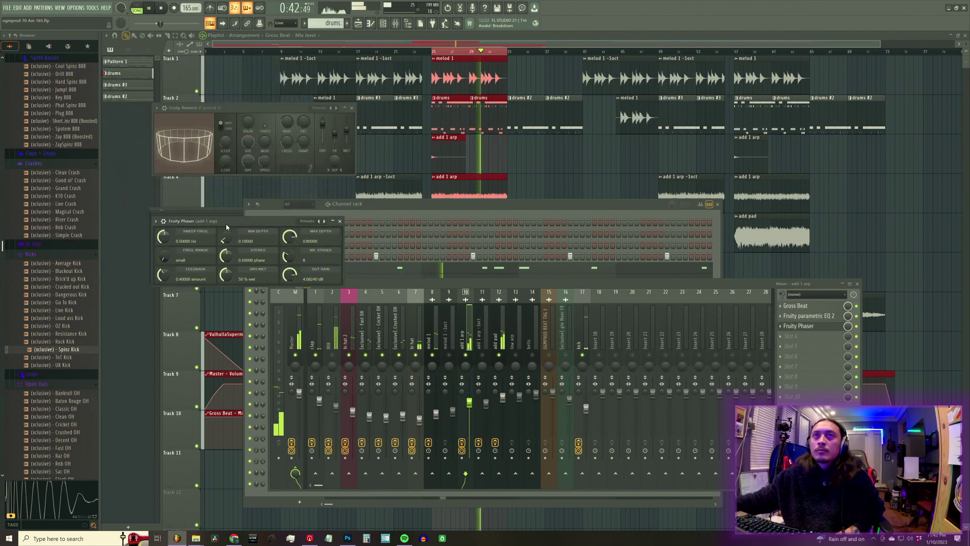
pyautogui.click(166, 228)
pyautogui.moveTo(178, 252)
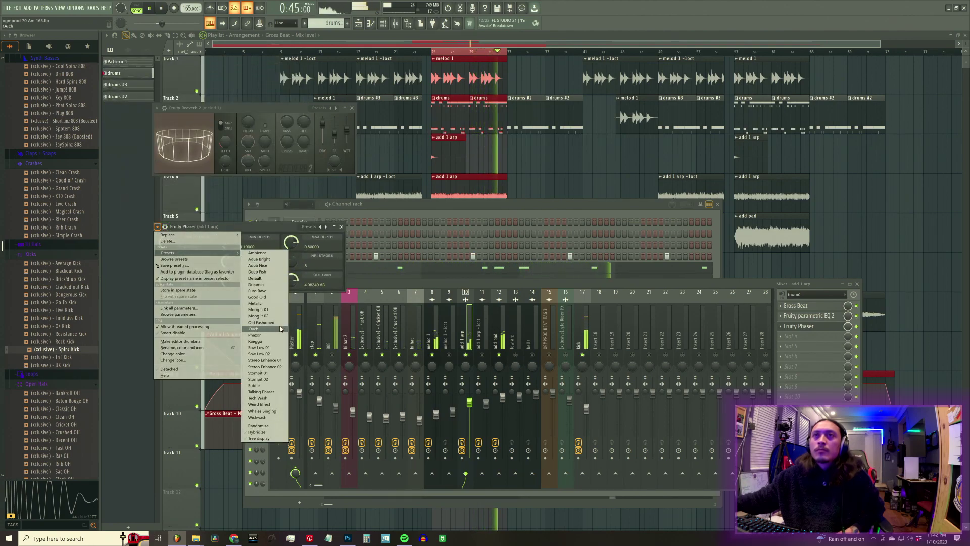
pyautogui.click(277, 359)
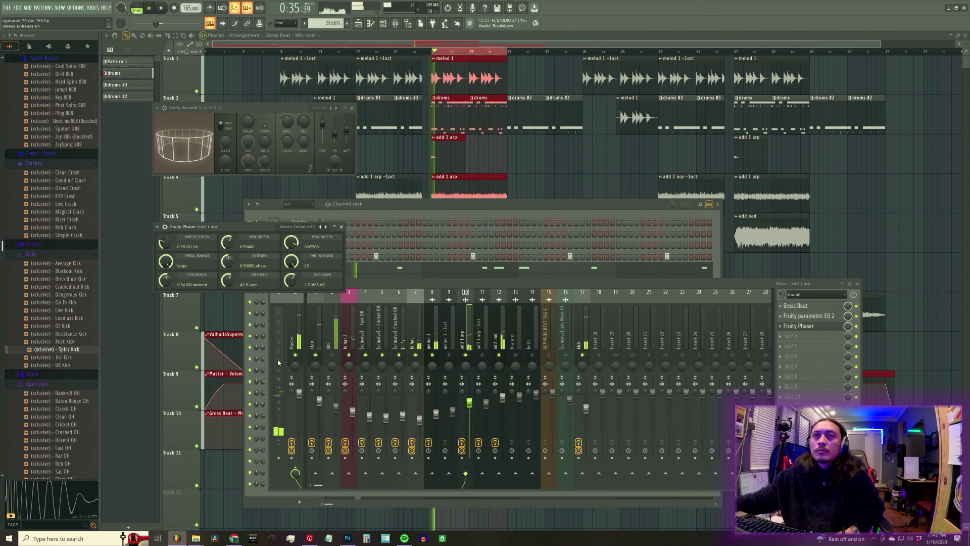
pyautogui.click(342, 227)
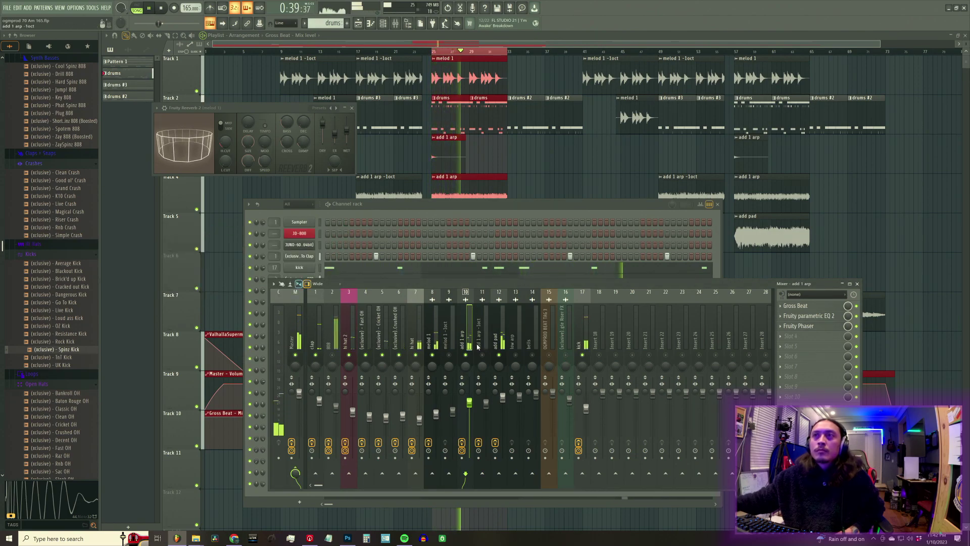
# Add Fruity Reeverb 2 after the phaser on the add 1 arp insert and move its window clear of the playlist's upper tracks
pyautogui.click(780, 336)
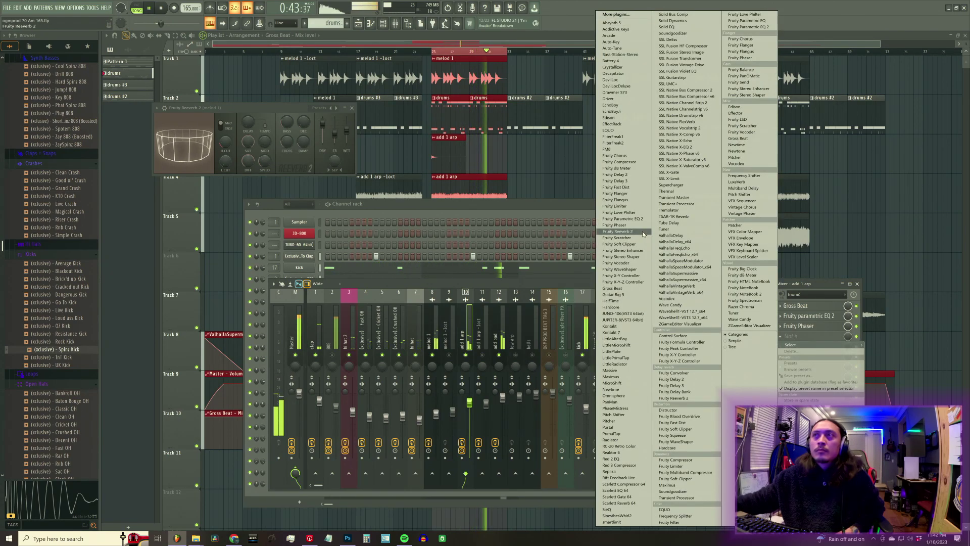
pyautogui.click(617, 231)
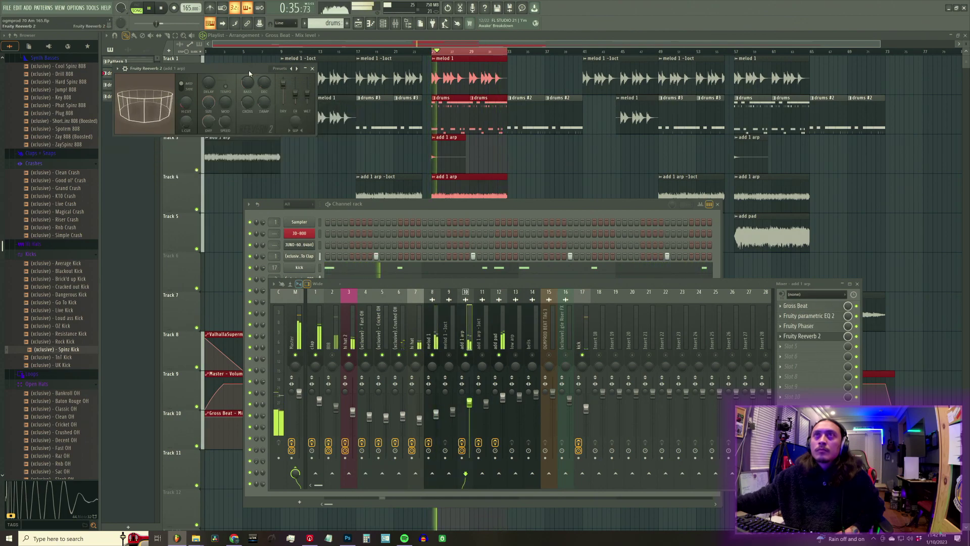
pyautogui.moveTo(248, 71); pyautogui.dragTo(287, 177)
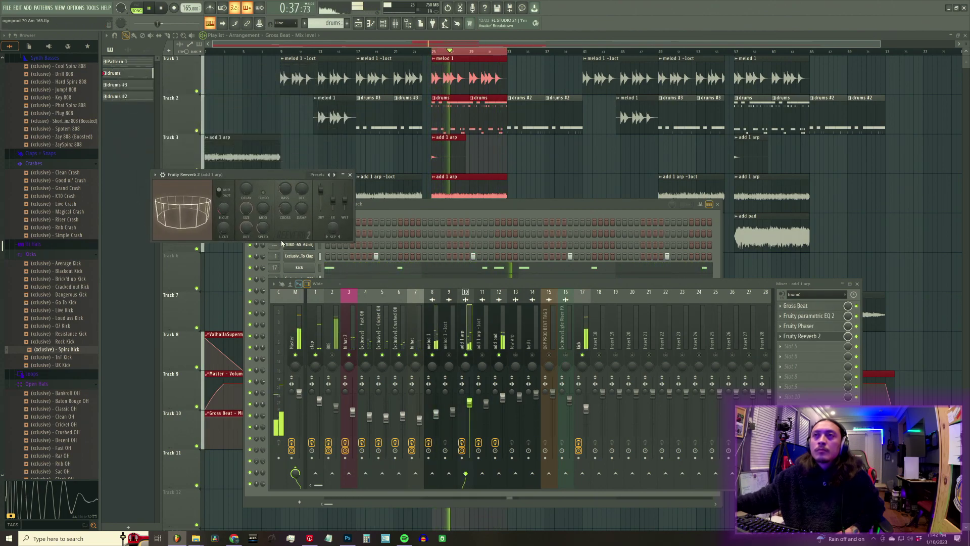
# Replace Fruity Reeverb 2 on the add 1 arp insert with ValhallaVintageVerb, set its color mode to 1980s, and close it
pyautogui.moveTo(345, 199); pyautogui.dragTo(347, 192)
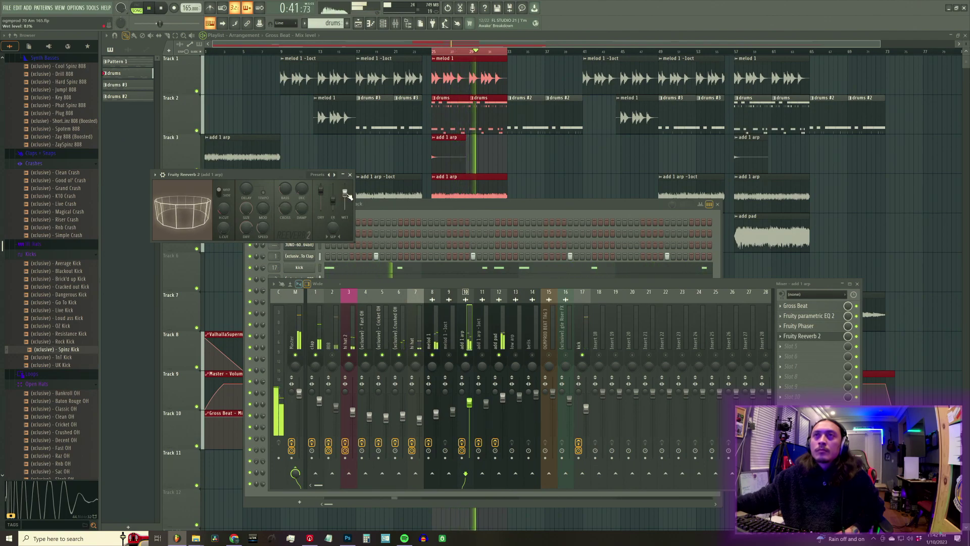
pyautogui.click(780, 336)
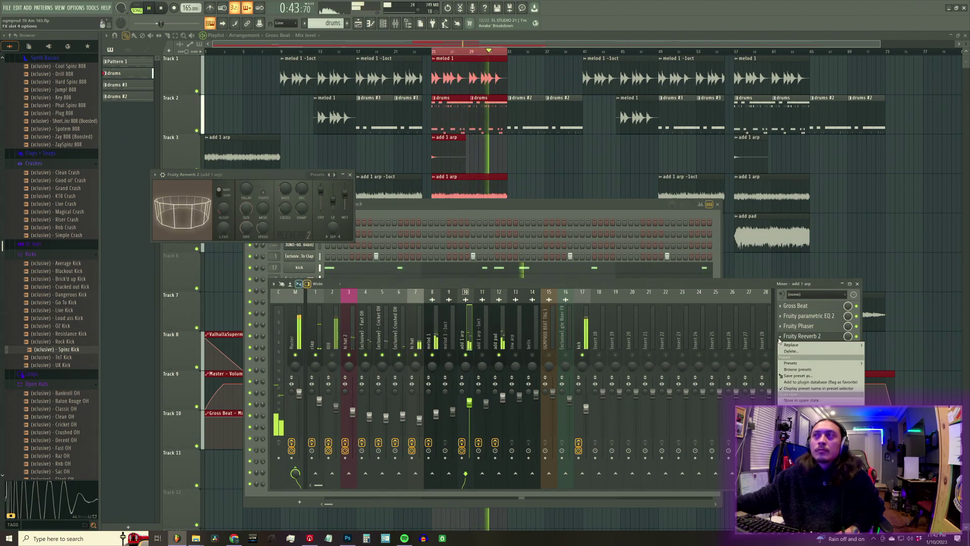
pyautogui.moveTo(790, 344)
pyautogui.click(692, 287)
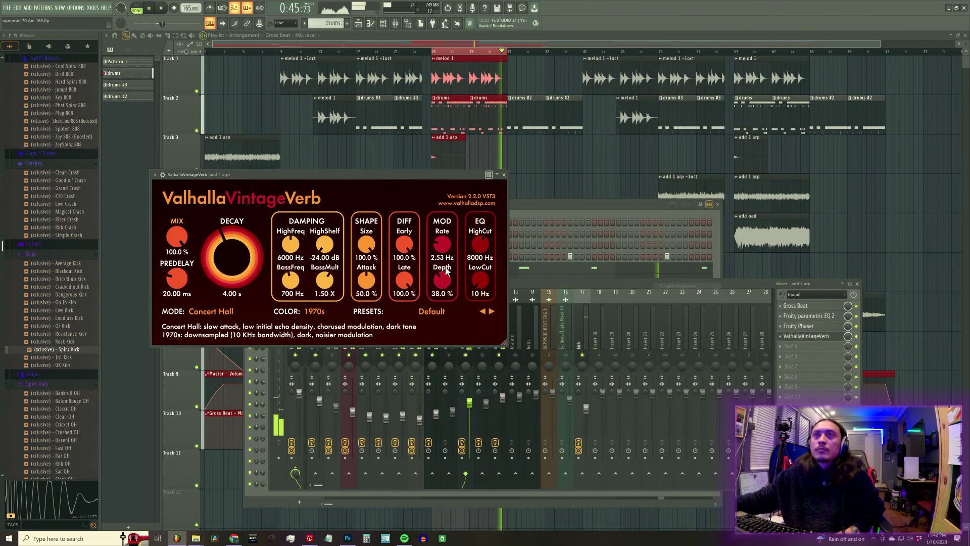
pyautogui.click(314, 311)
pyautogui.click(316, 325)
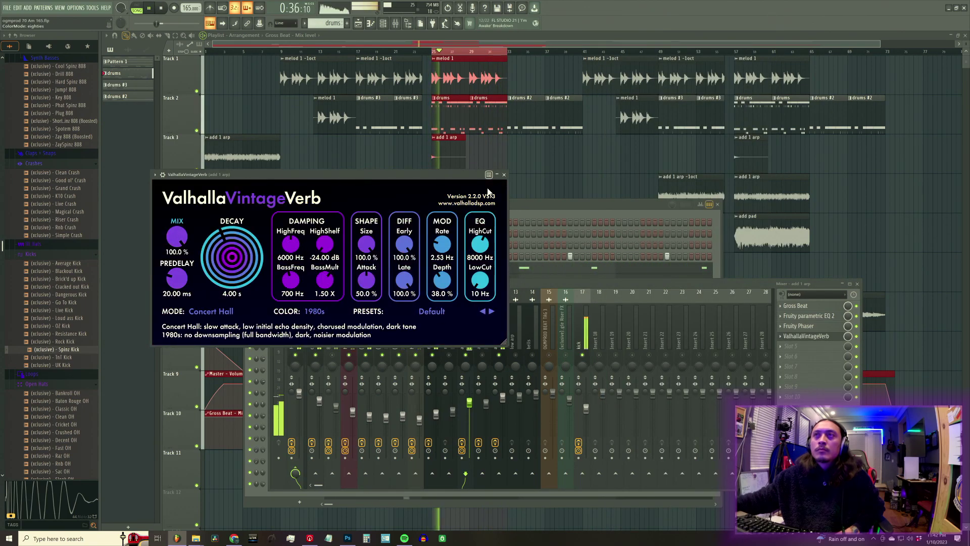
pyautogui.click(504, 174)
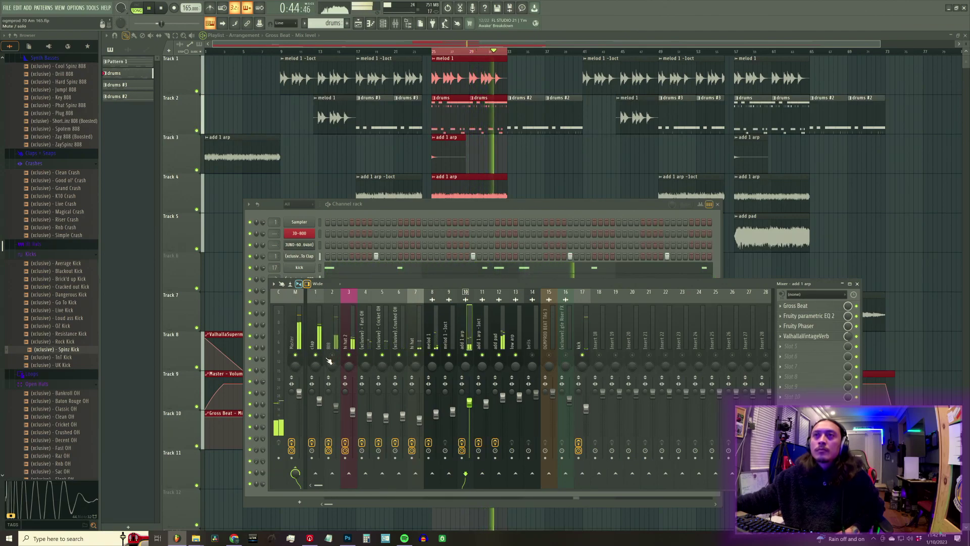
# Hide the channel rack and move the mixer window down clear of the playlist's upper tracks
pyautogui.click(337, 343)
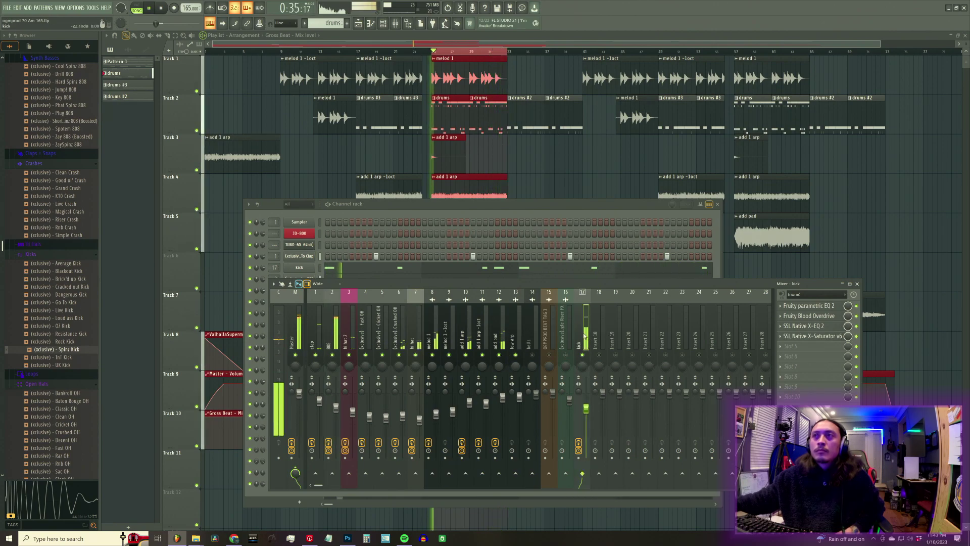
pyautogui.click(302, 43)
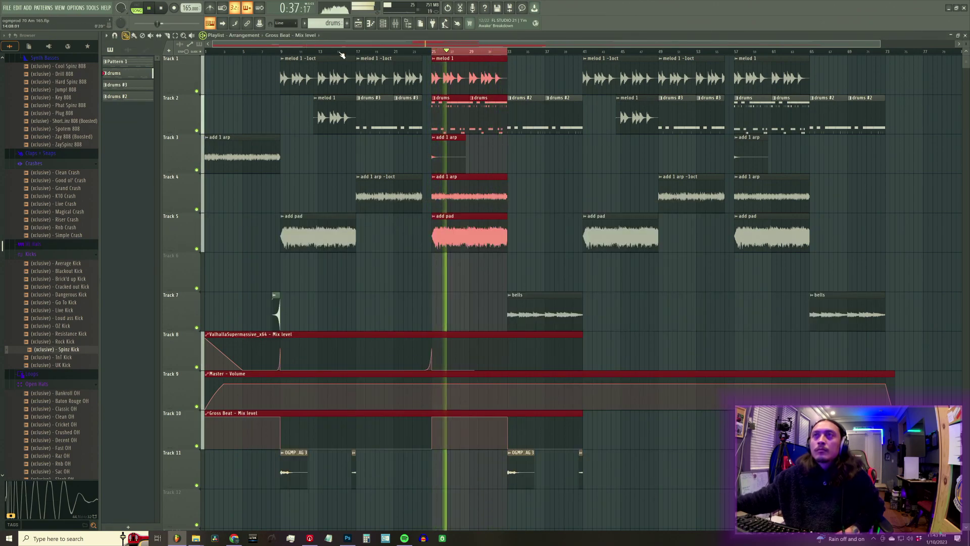
pyautogui.click(396, 27)
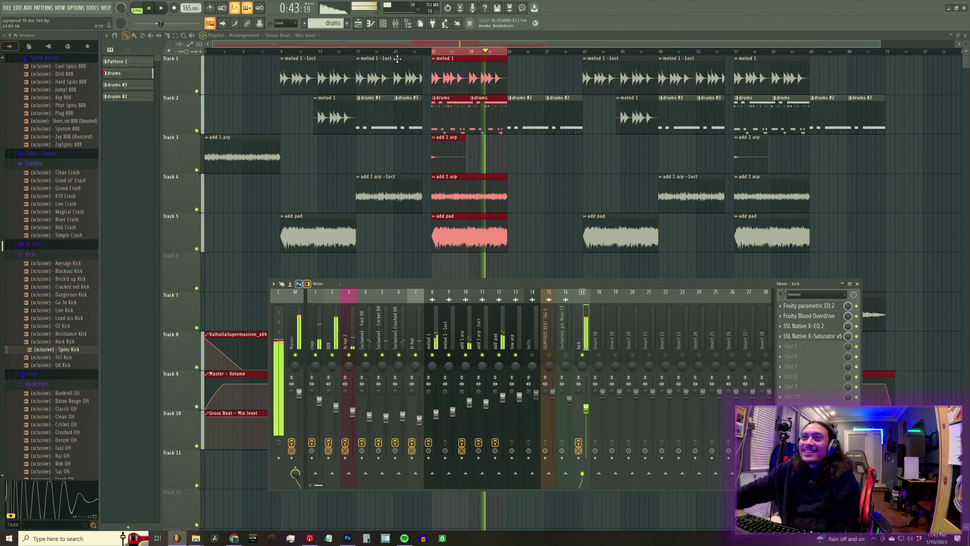
pyautogui.moveTo(491, 285); pyautogui.dragTo(487, 326)
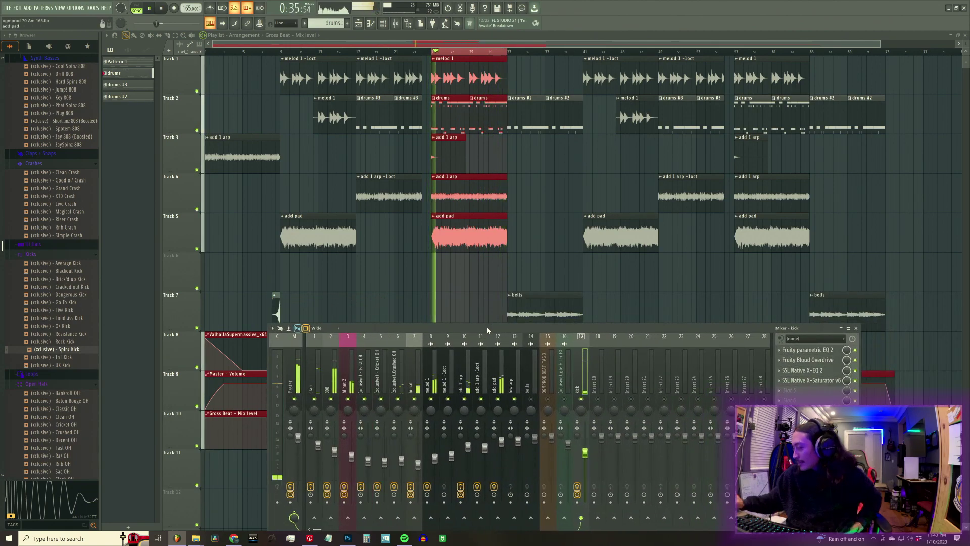
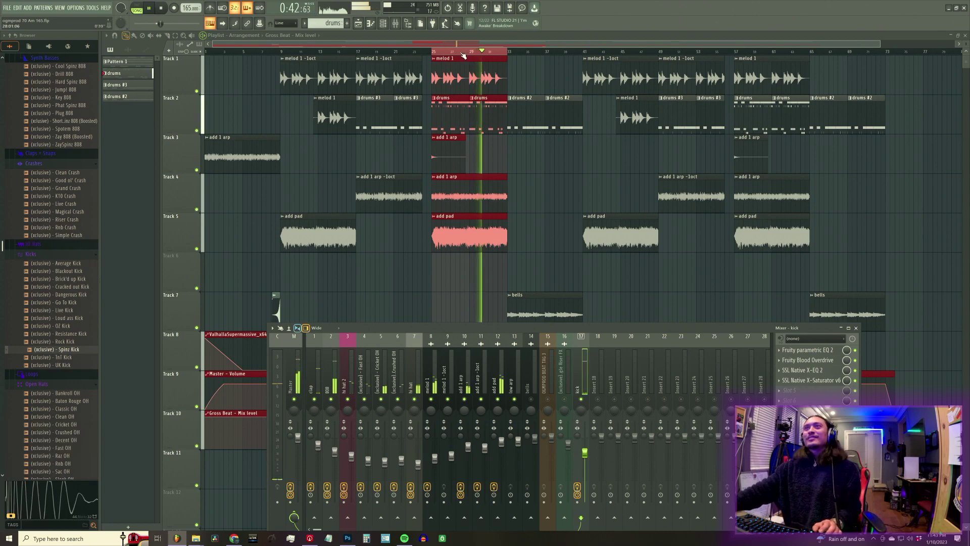
# Replace the intro's add 1 arp clip on Track 3 with an add pad clip on Track 5 at bar 1
pyautogui.press('space')
pyautogui.press('F9')
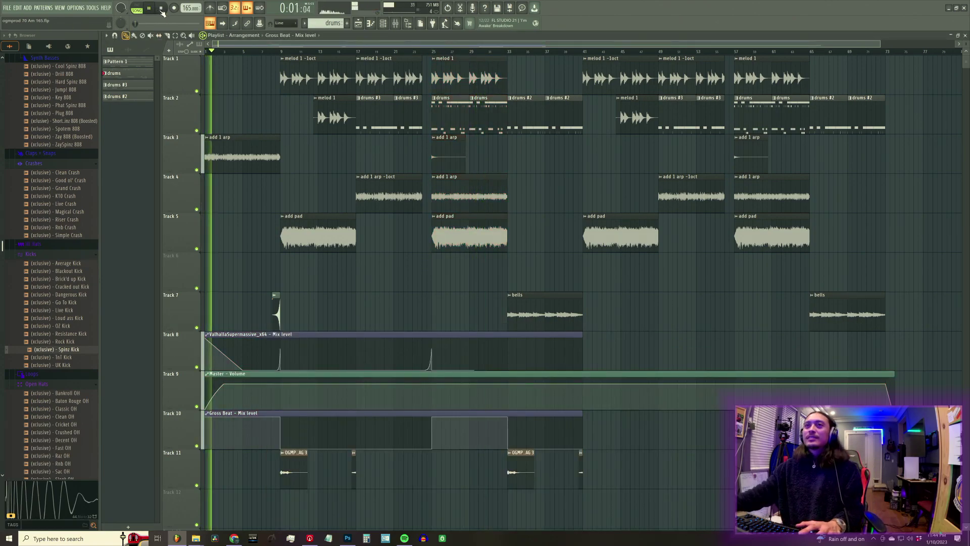
pyautogui.press('space')
pyautogui.click(305, 244)
pyautogui.click(240, 226)
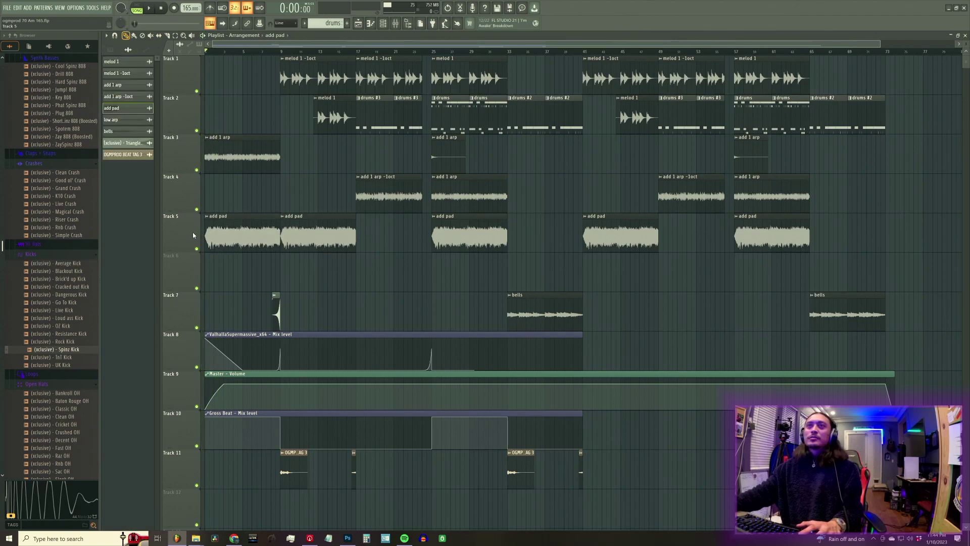
pyautogui.rightClick(248, 154)
pyautogui.press('space')
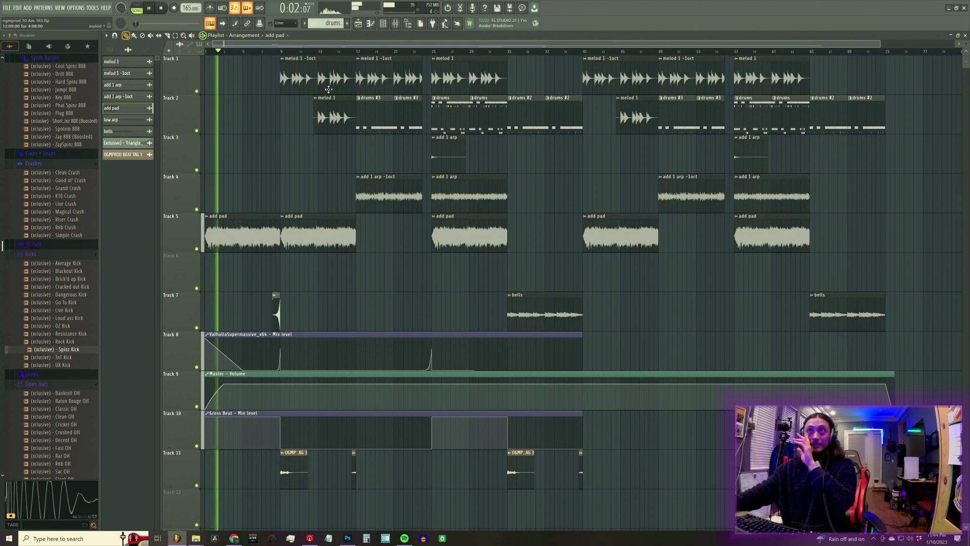
# Make the intro add pad clip on Track 5 unique and lower its pitch by 1200 cents
pyautogui.click(395, 23)
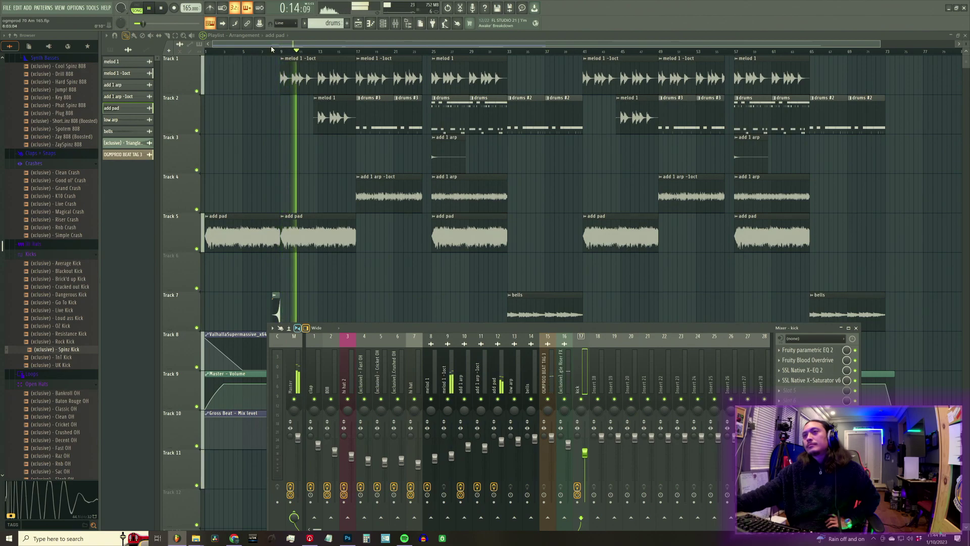
pyautogui.press('space')
pyautogui.rightClick(207, 218)
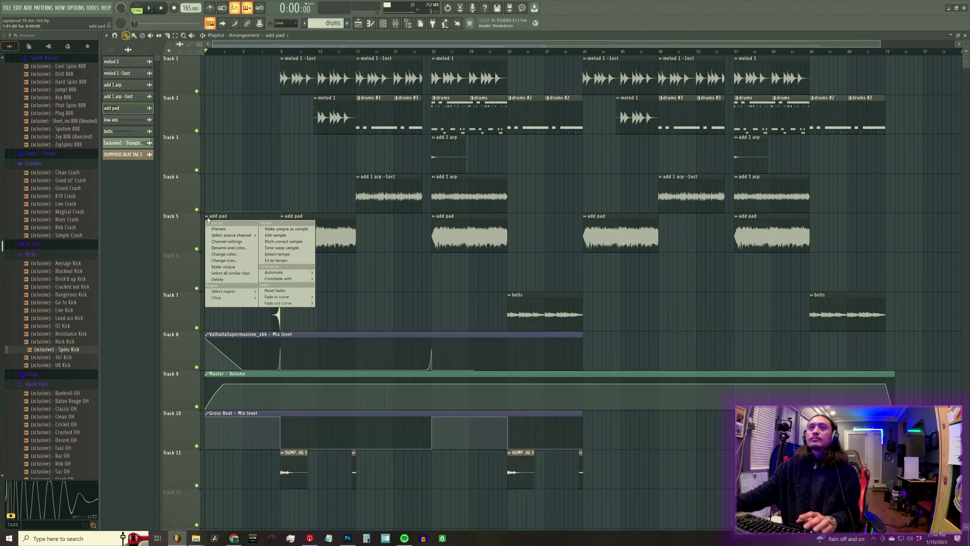
pyautogui.click(234, 269)
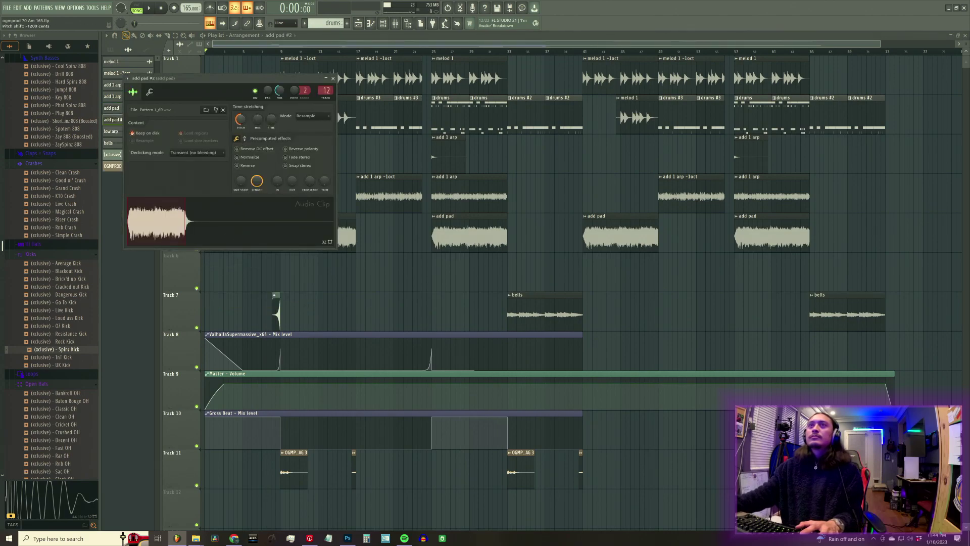
pyautogui.click(333, 78)
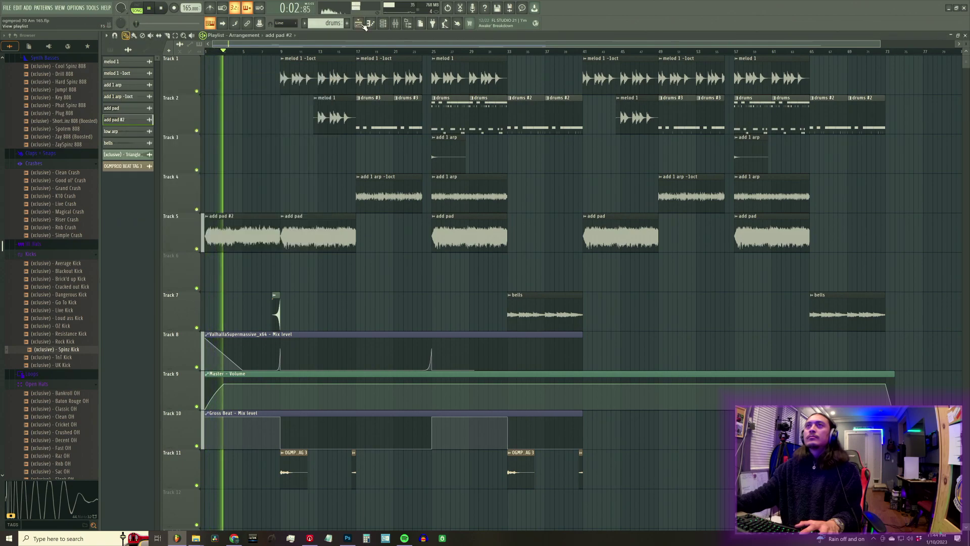
# Play the intro while checking the mixer and the channel settings of the melod 1 -1oct and melod 1 clips
pyautogui.click(395, 26)
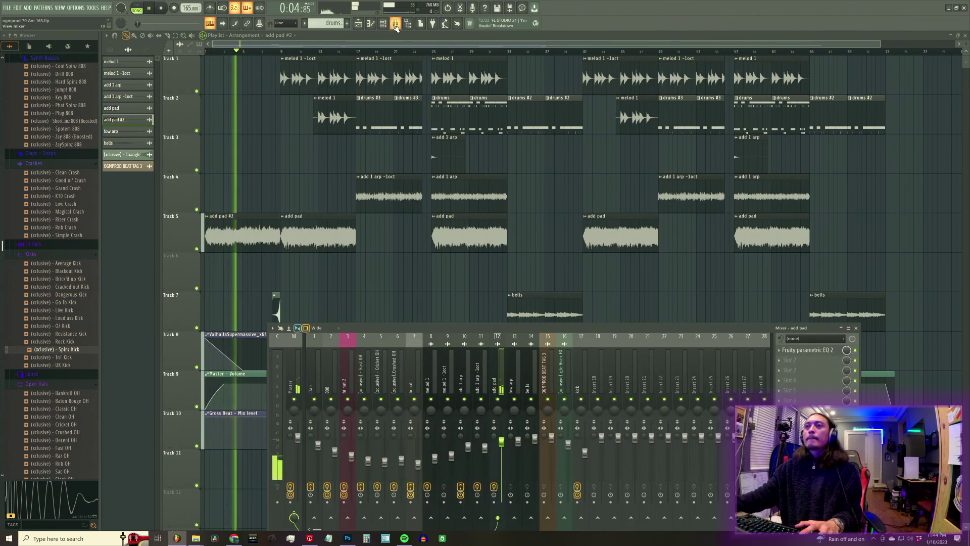
pyautogui.click(396, 25)
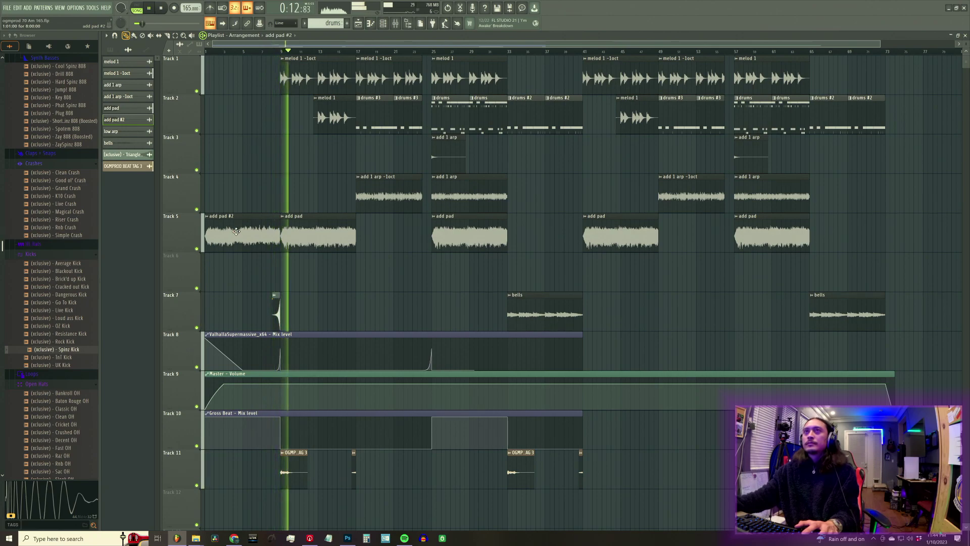
pyautogui.doubleClick(303, 76)
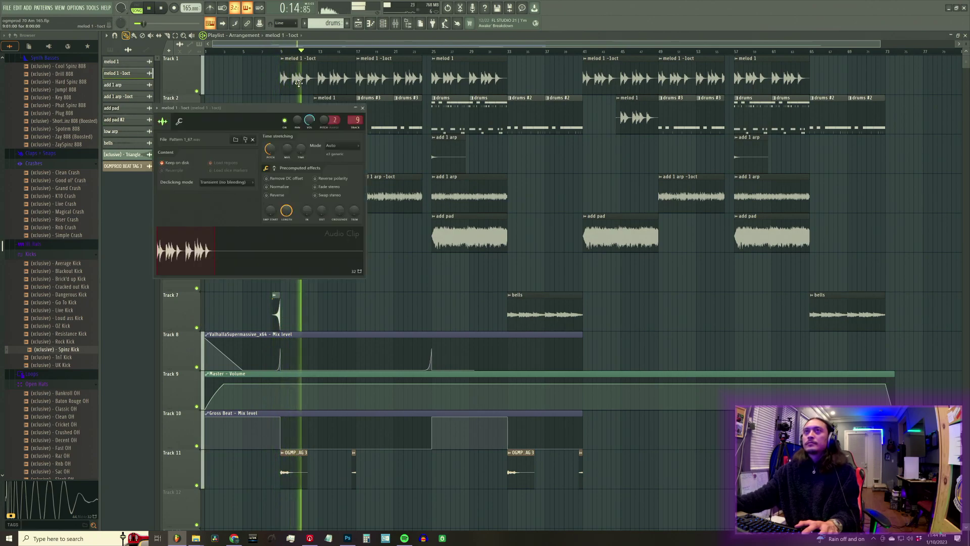
pyautogui.click(359, 109)
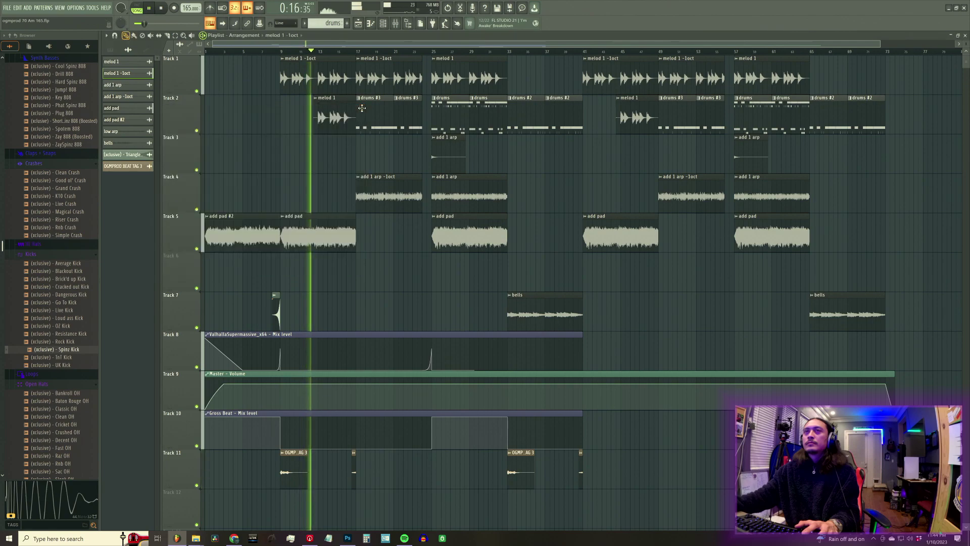
pyautogui.doubleClick(333, 117)
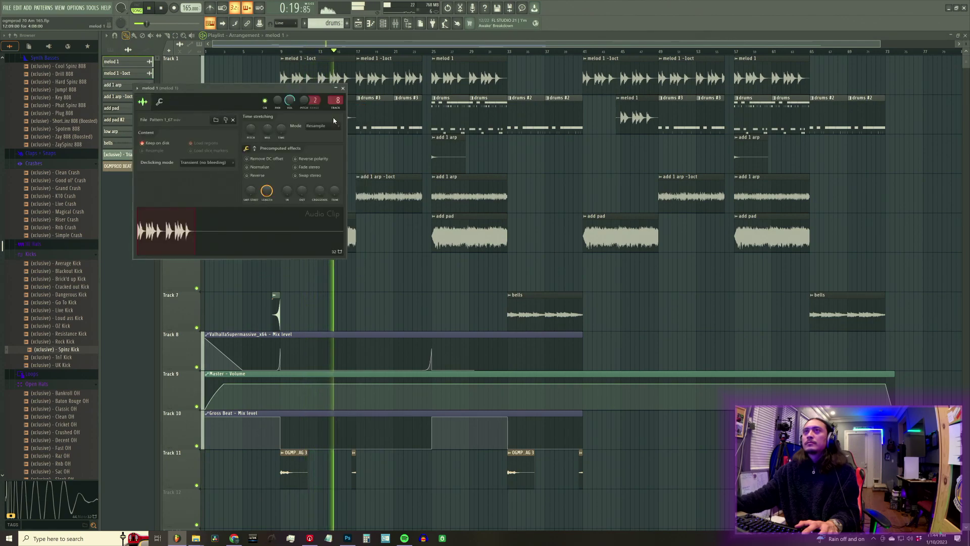
pyautogui.click(343, 88)
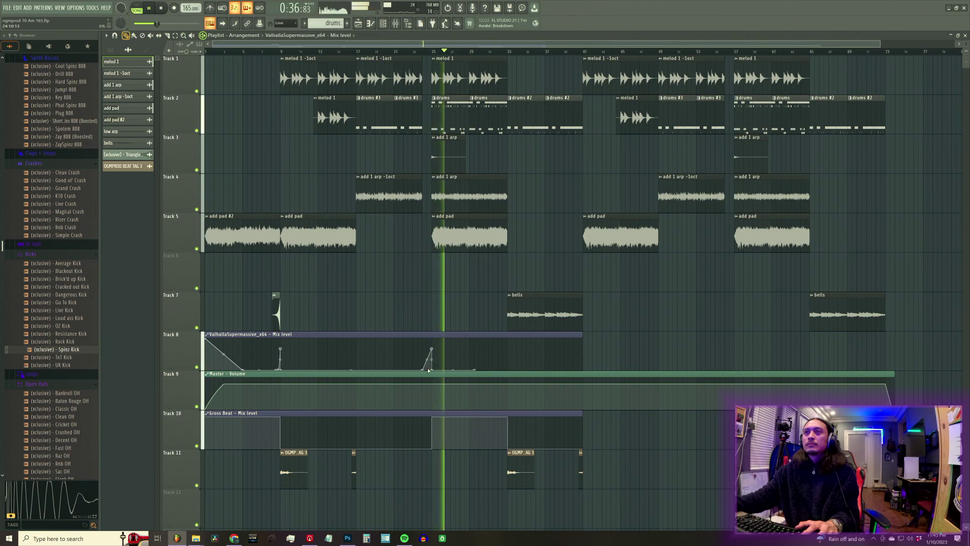
# Replay the section from bar 17 and create a volume automation clip for the add 1 arp -1oct mixer insert
pyautogui.press('space')
pyautogui.press('space')
pyautogui.click(392, 51)
pyautogui.click(360, 51)
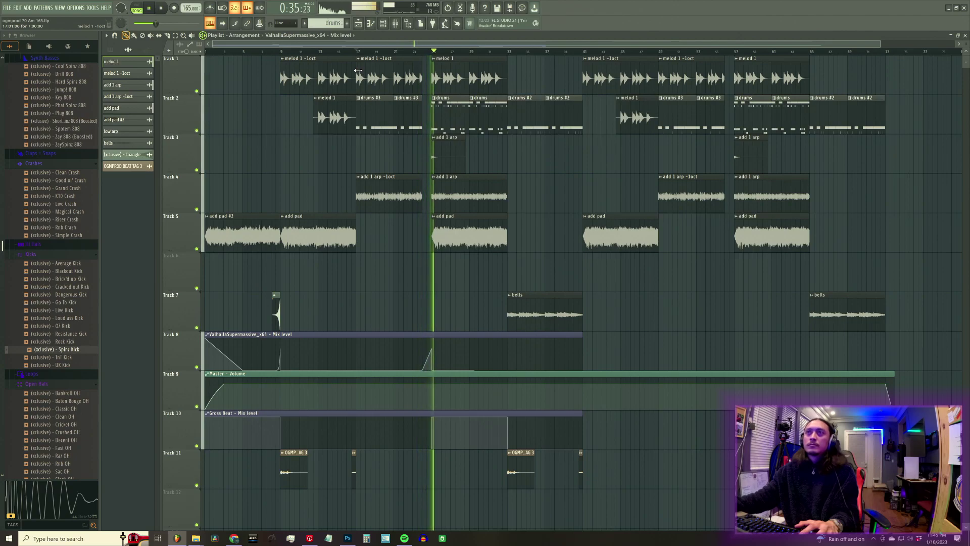
pyautogui.press('F9')
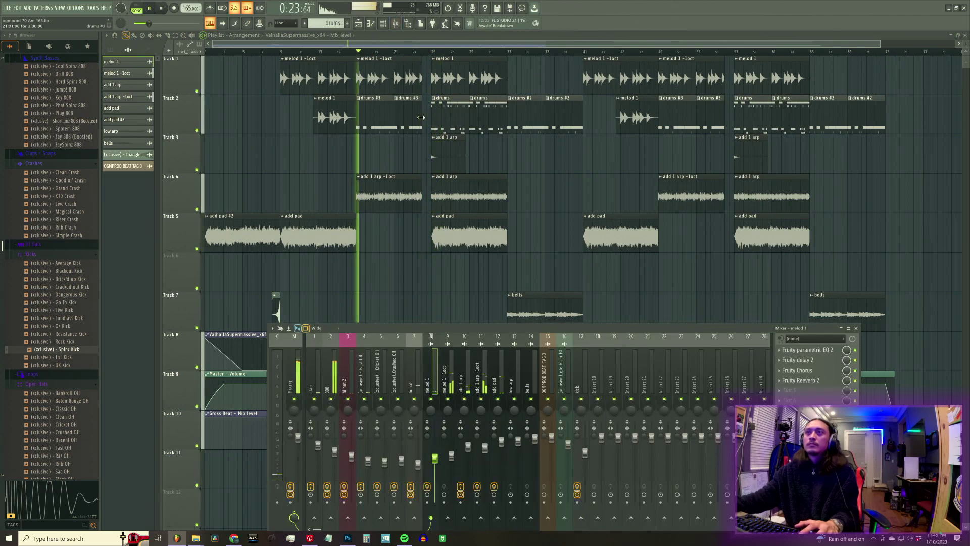
pyautogui.click(483, 374)
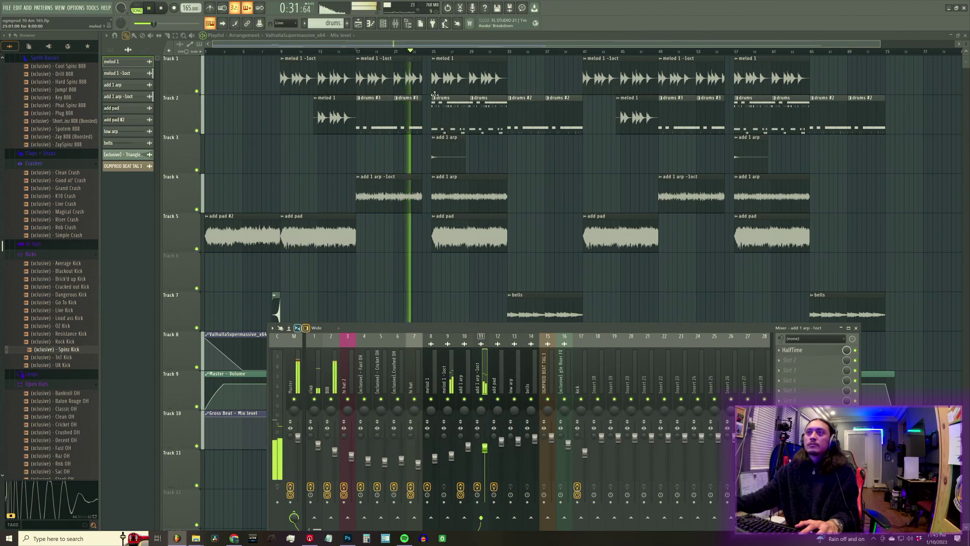
pyautogui.rightClick(486, 449)
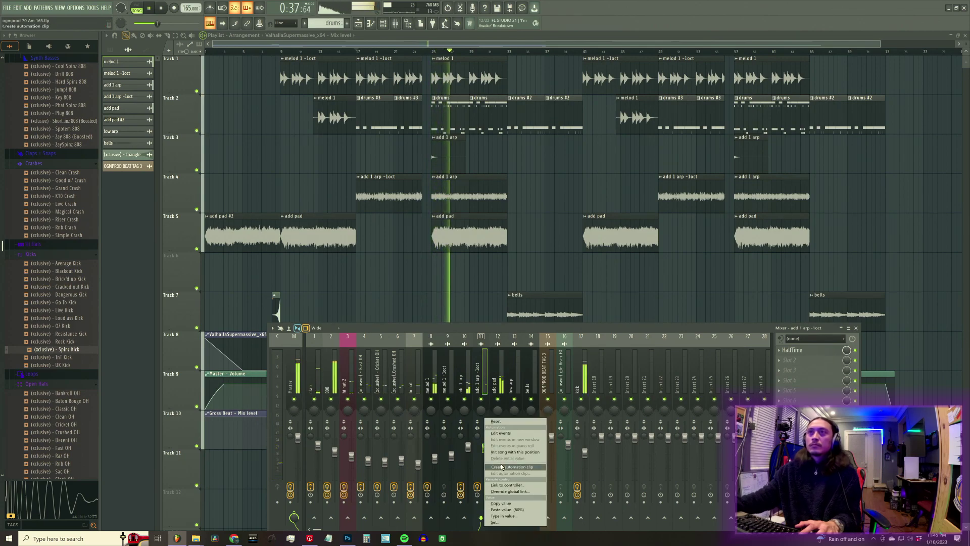
pyautogui.click(503, 466)
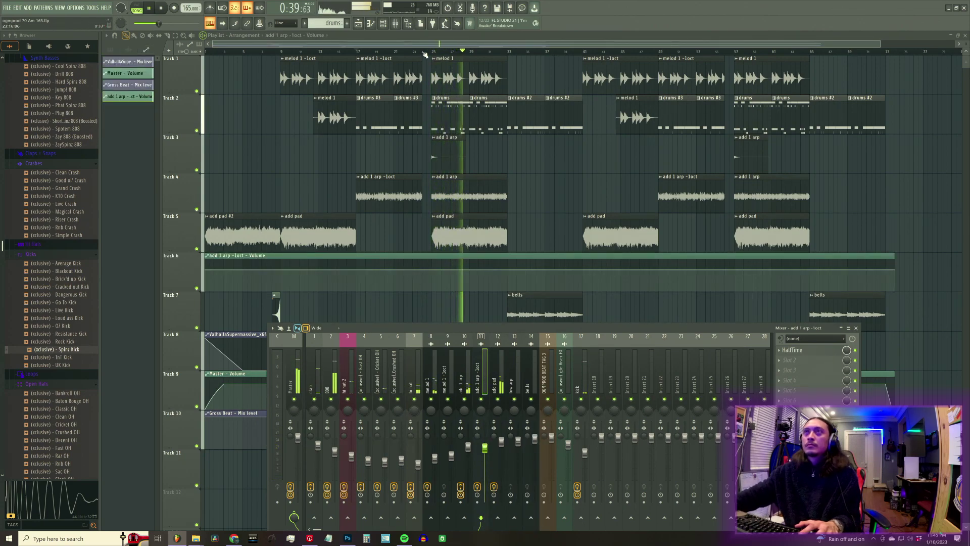
# Copy the add 1 arp -1oct insert's volume value and make its Track 6 automation drop sharply at bar 24
pyautogui.scroll(3, 424, 54)
pyautogui.press('space')
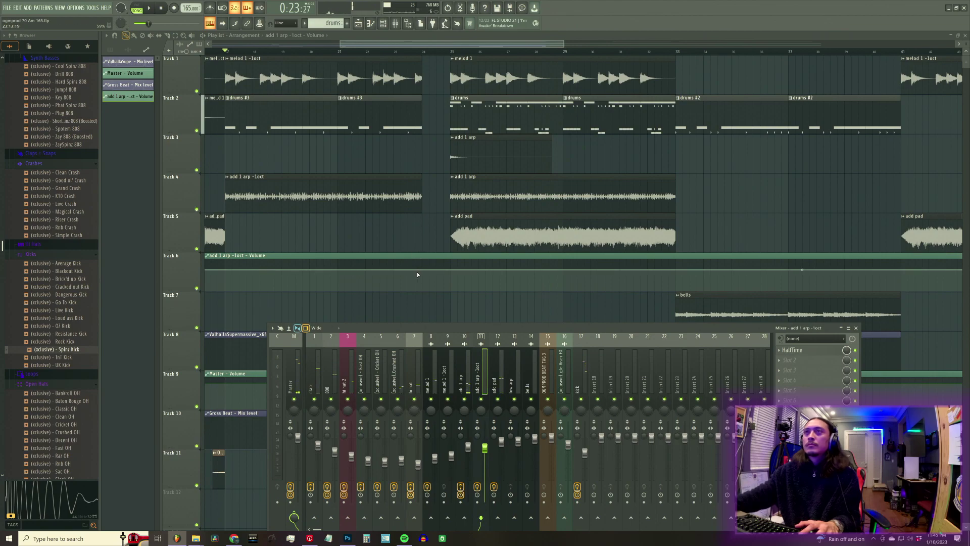
pyautogui.press('space')
pyautogui.rightClick(485, 447)
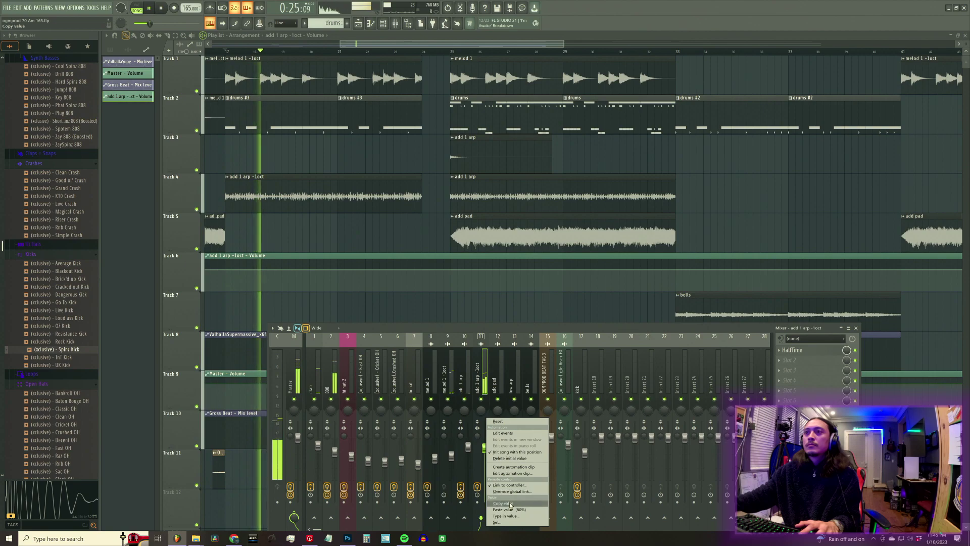
pyautogui.click(510, 504)
pyautogui.press('space')
pyautogui.press('F9')
pyautogui.rightClick(424, 271)
pyautogui.click(443, 383)
pyautogui.click(424, 290)
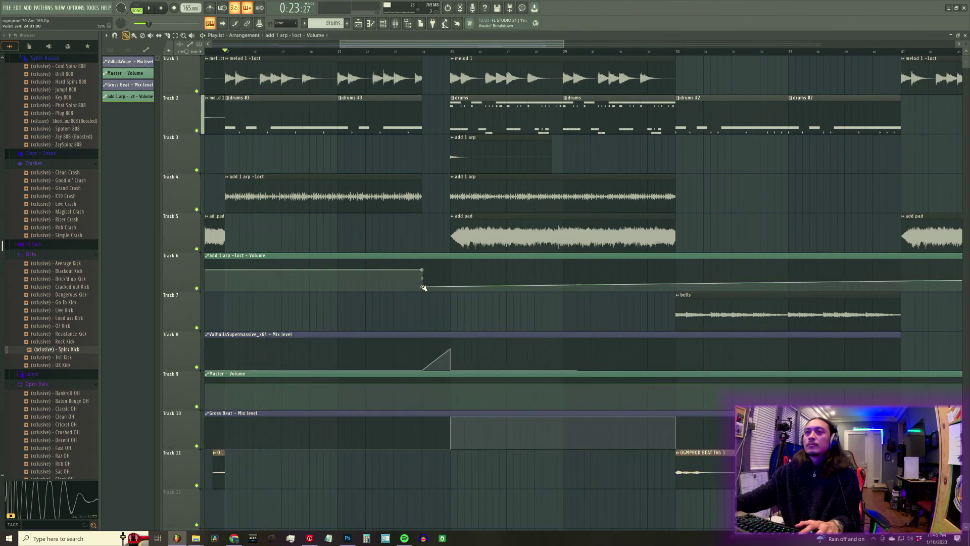
# Add an automation point at bar 25 that restores the arp volume with the copied value, and save the project
pyautogui.moveTo(453, 292); pyautogui.dragTo(451, 278)
pyautogui.rightClick(452, 279)
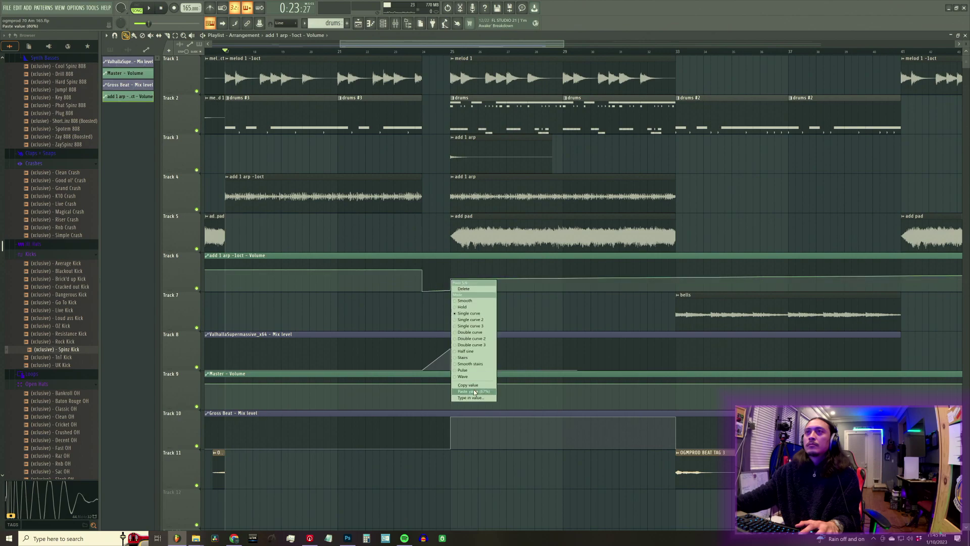
pyautogui.click(474, 391)
pyautogui.hotkey('ctrl', 's')
# Play the section and bend the ValhallaSupermassive mix level ramp before bar 25 into a late-rising curve
pyautogui.press('space')
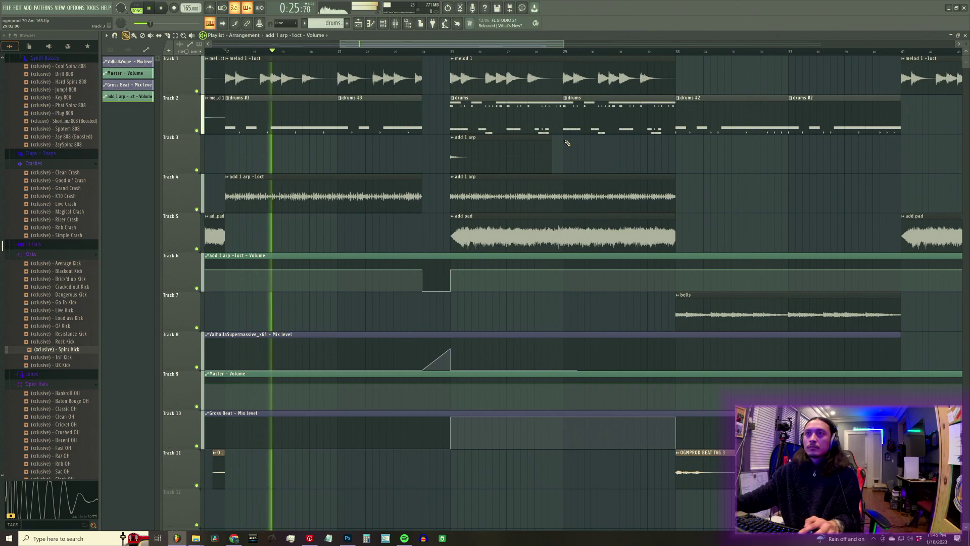
pyautogui.moveTo(436, 359); pyautogui.dragTo(436, 374)
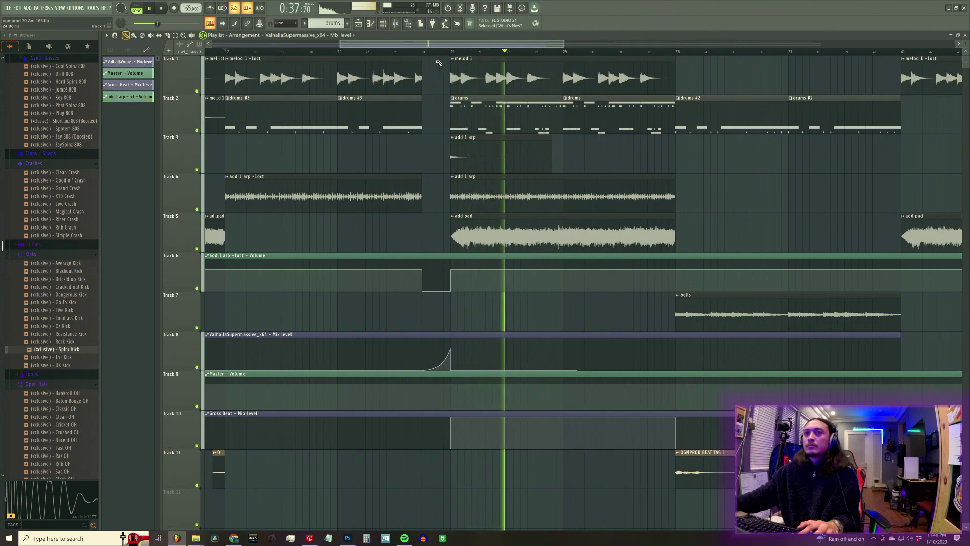
pyautogui.scroll(-3, 480, 54)
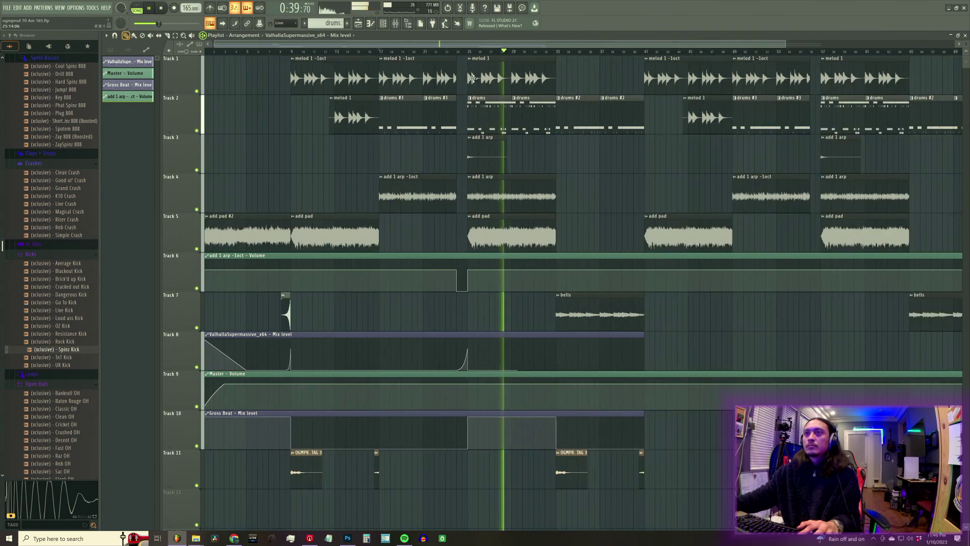
# Try the HalfTime effect in slot 6 of the Master track while playing the section from bar 25
pyautogui.scroll(-3, 500, 340)
pyautogui.scroll(3, 523, 373)
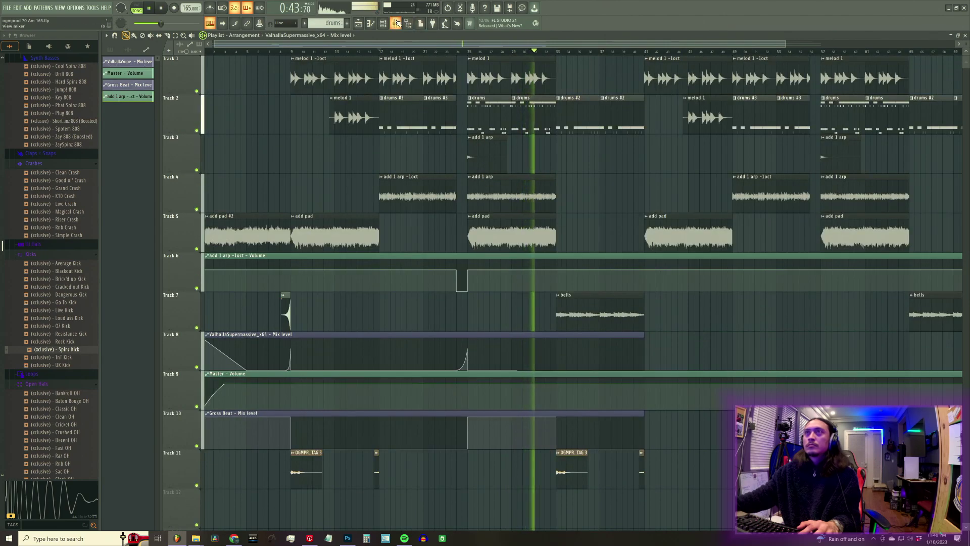
pyautogui.click(408, 24)
pyautogui.click(788, 400)
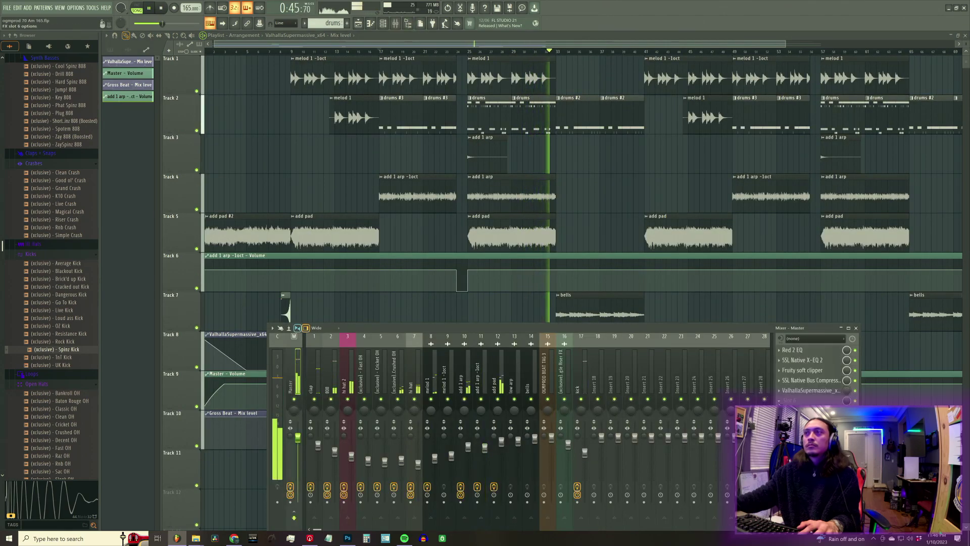
pyautogui.moveTo(791, 382)
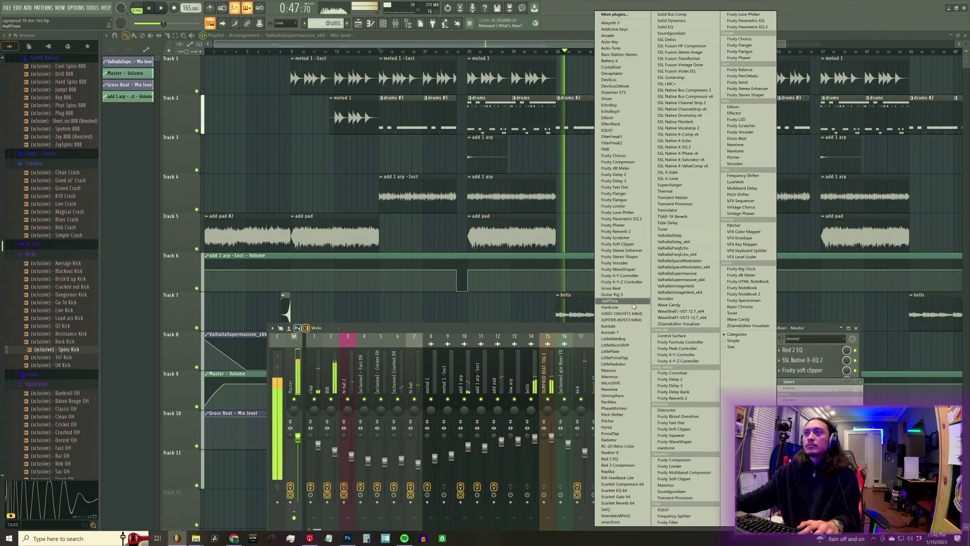
pyautogui.click(633, 302)
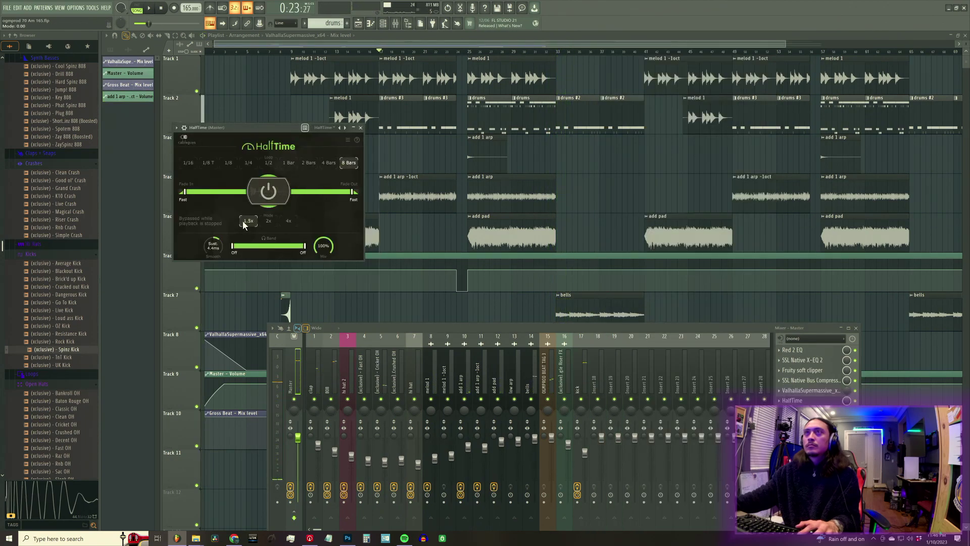
pyautogui.click(470, 53)
pyautogui.press('space')
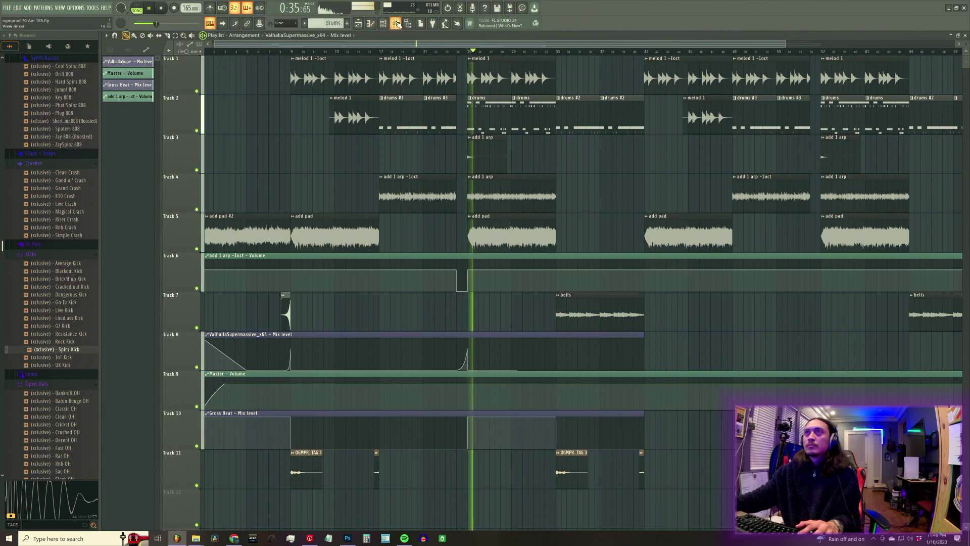
pyautogui.click(396, 25)
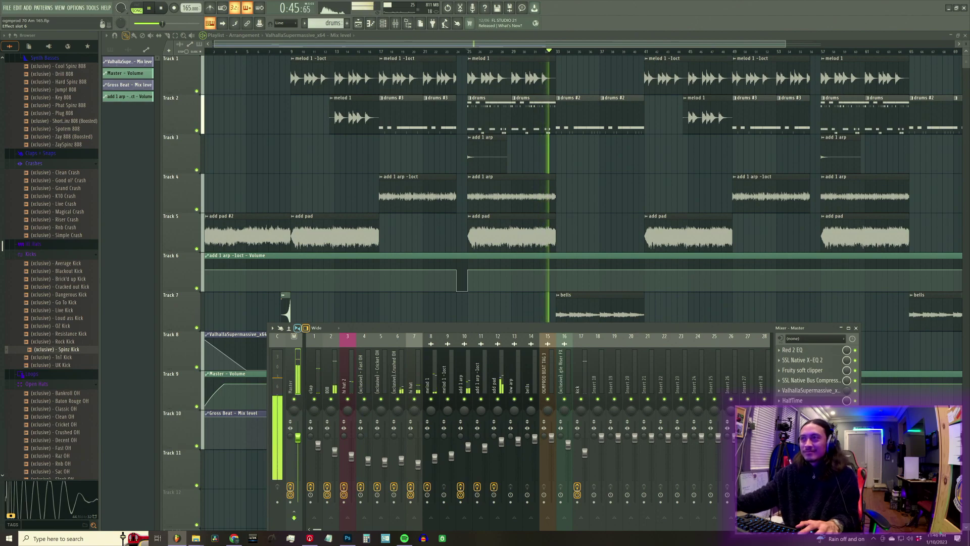
pyautogui.press('space')
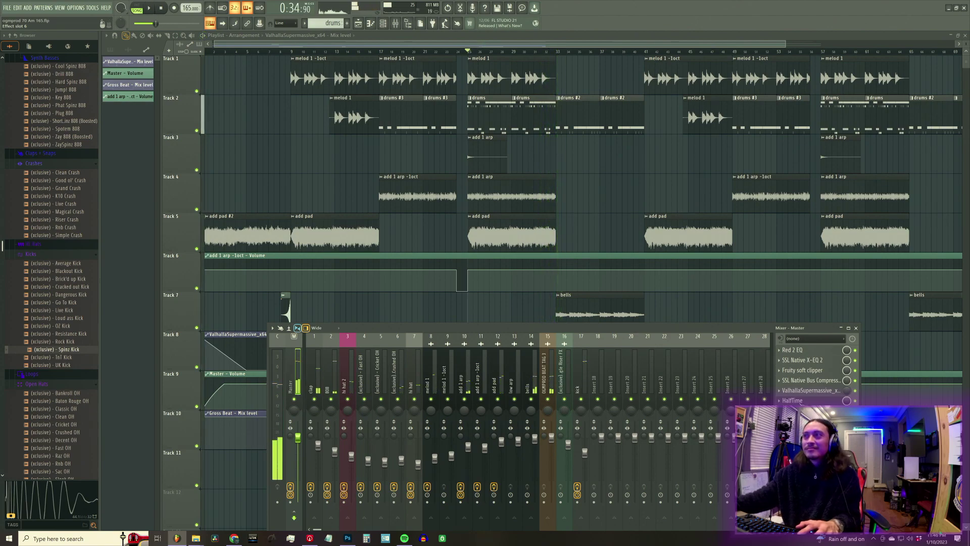
# Delete HalfTime from the Master effect chain and replay the section from bar 25
pyautogui.click(797, 401)
pyautogui.rightClick(784, 402)
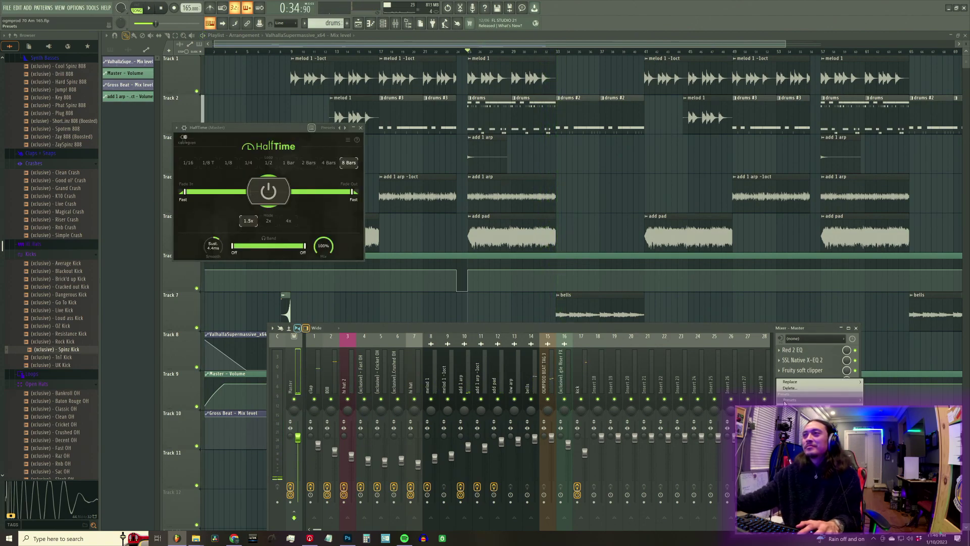
pyautogui.click(788, 388)
pyautogui.press('space')
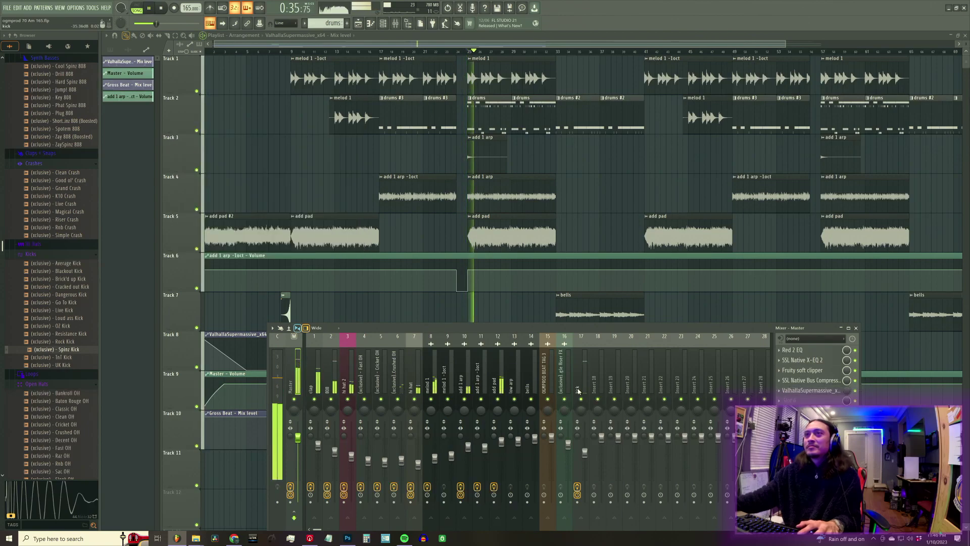
# Try HalfTime in slot 6 of the melod 1 insert, auditioning it at 8 Bars and 1.5x, and delete it again
pyautogui.click(431, 374)
pyautogui.press('space')
pyautogui.click(780, 400)
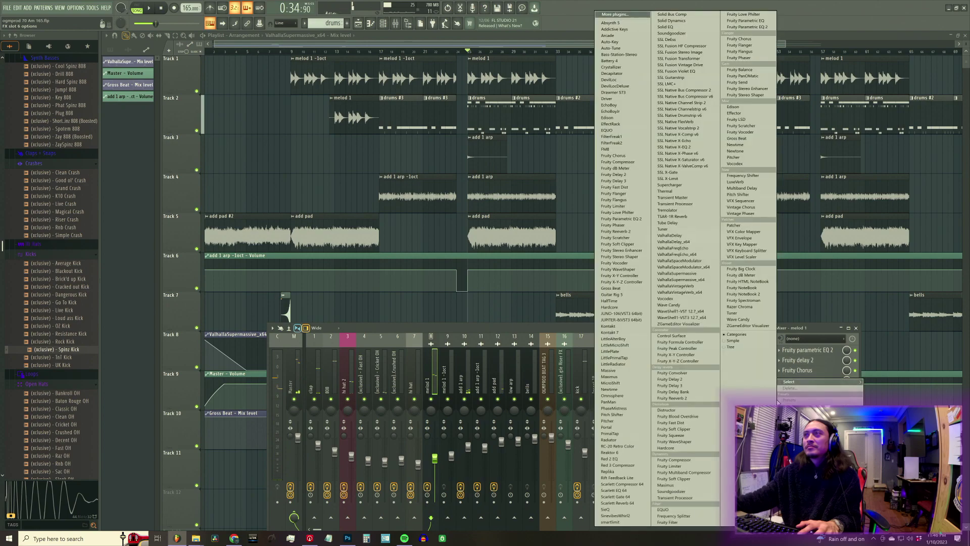
pyautogui.click(635, 302)
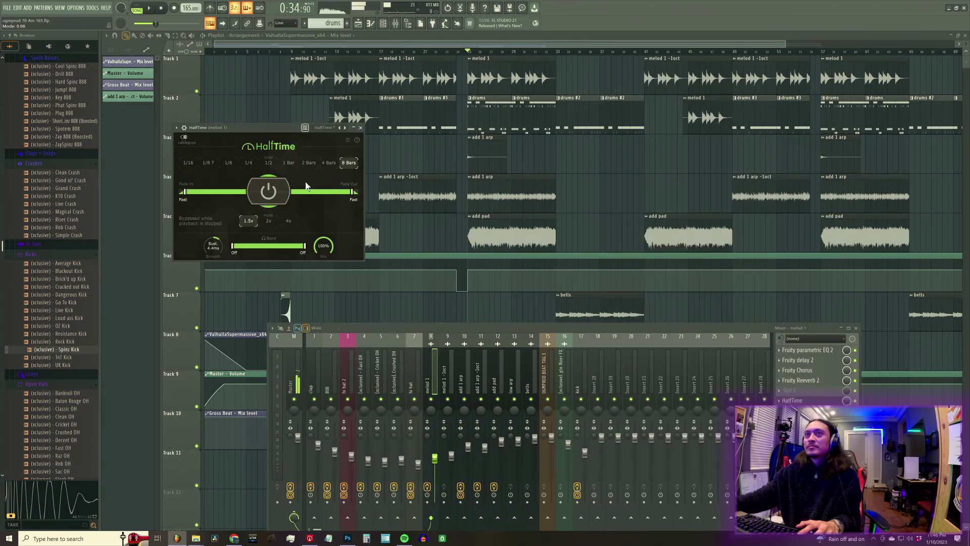
pyautogui.press('space')
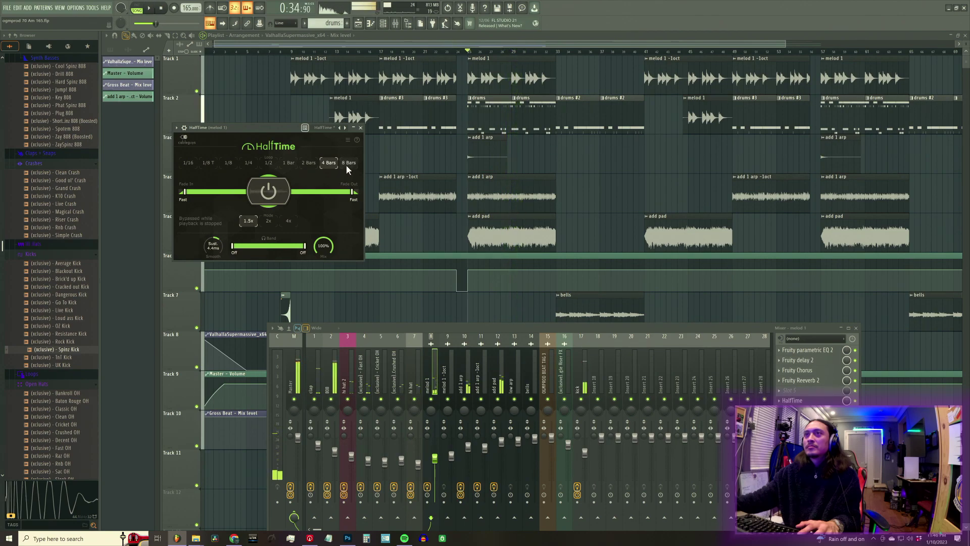
pyautogui.press('space')
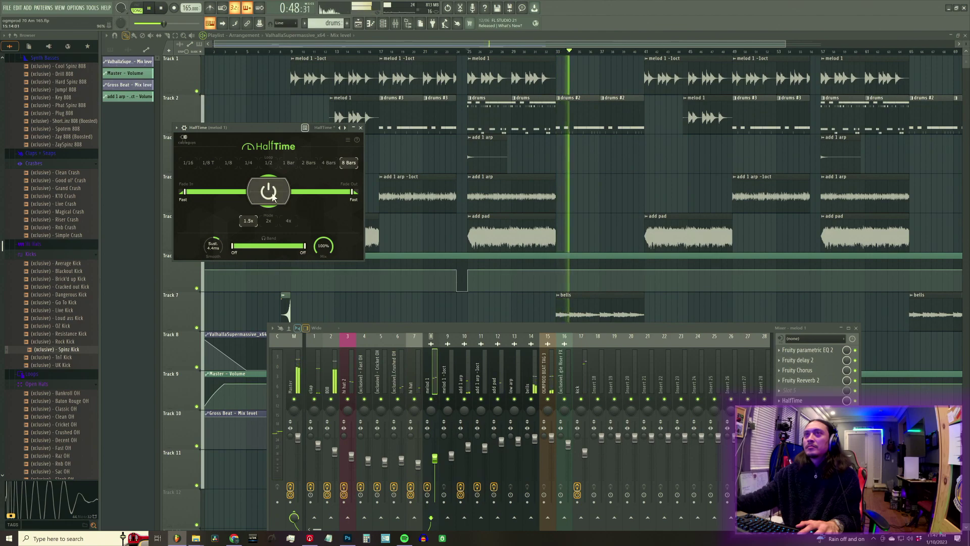
pyautogui.click(781, 404)
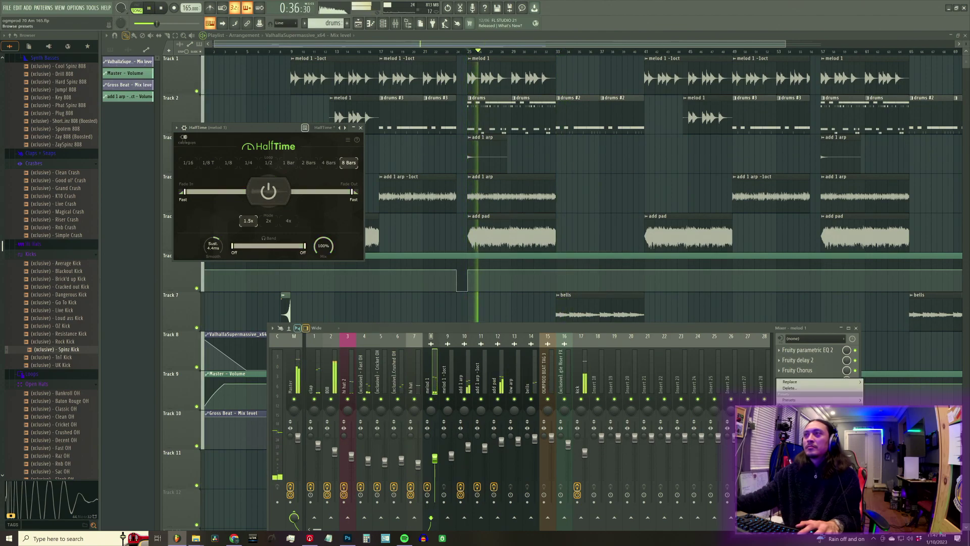
pyautogui.click(795, 389)
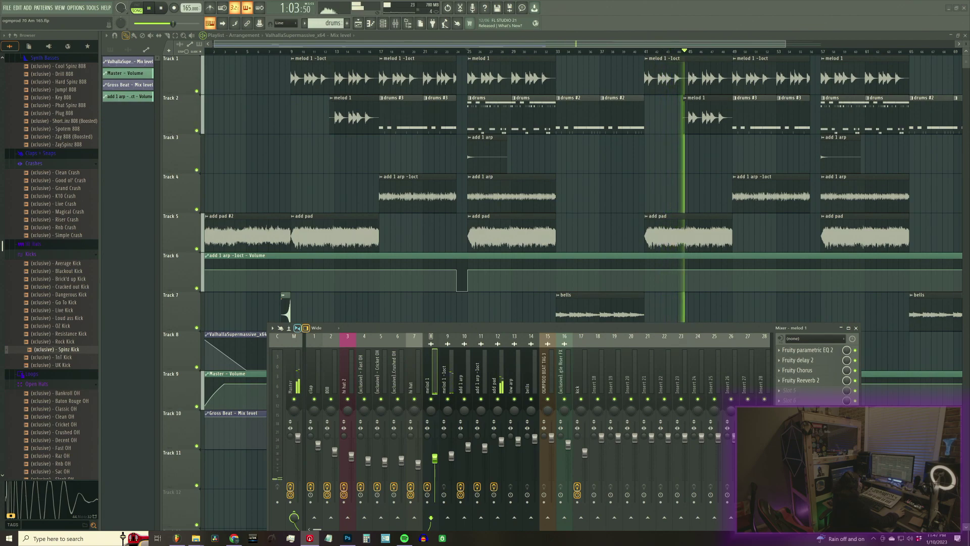
# Copy the arp volume value at bar 24 and recreate the sharp dip between bars 56 and 57 in the Track 6 automation, restoring the copied value
pyautogui.click(470, 41)
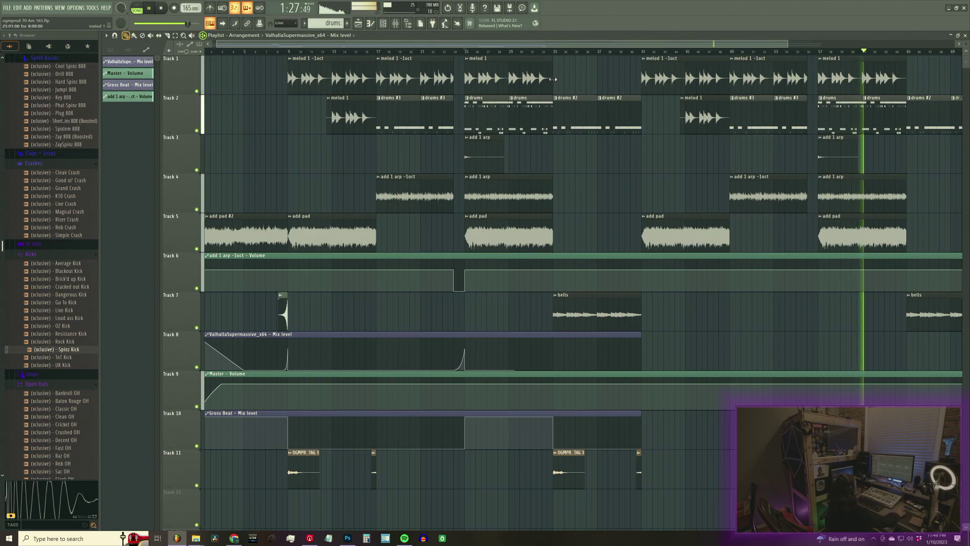
pyautogui.rightClick(454, 273)
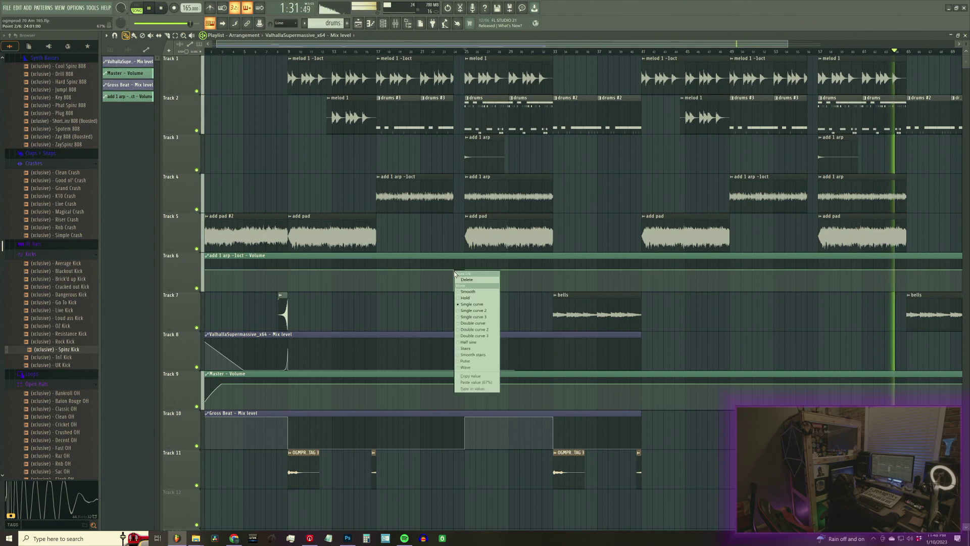
pyautogui.click(490, 378)
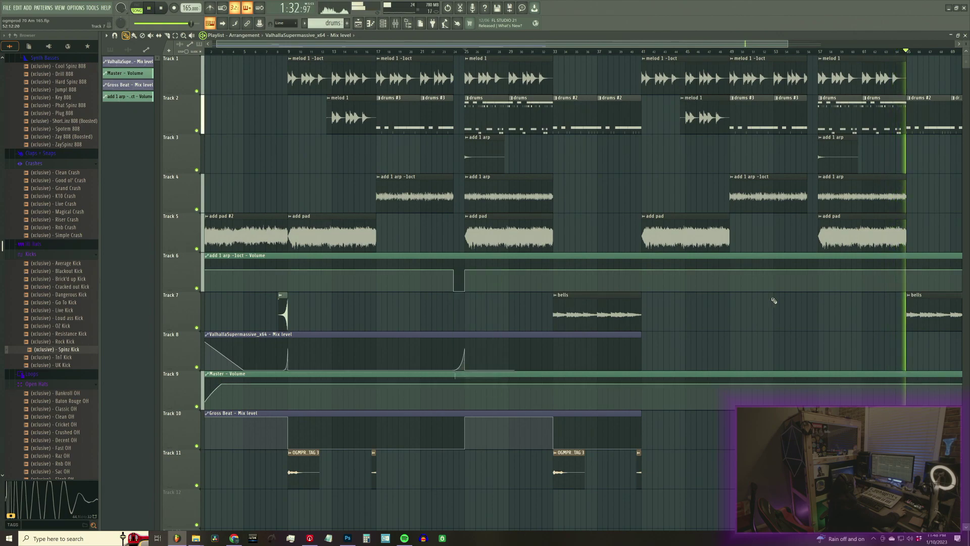
pyautogui.click(807, 271)
pyautogui.click(818, 287)
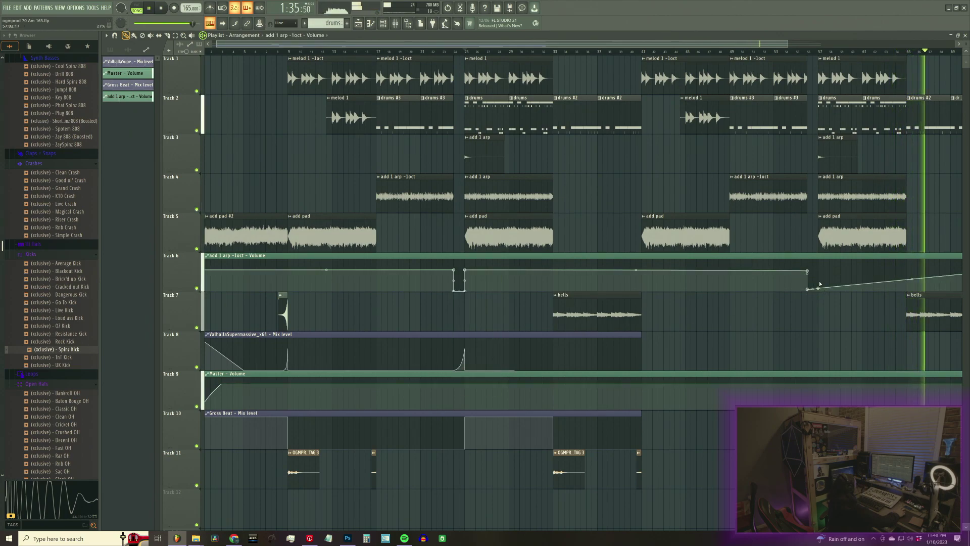
pyautogui.rightClick(818, 287)
pyautogui.click(820, 312)
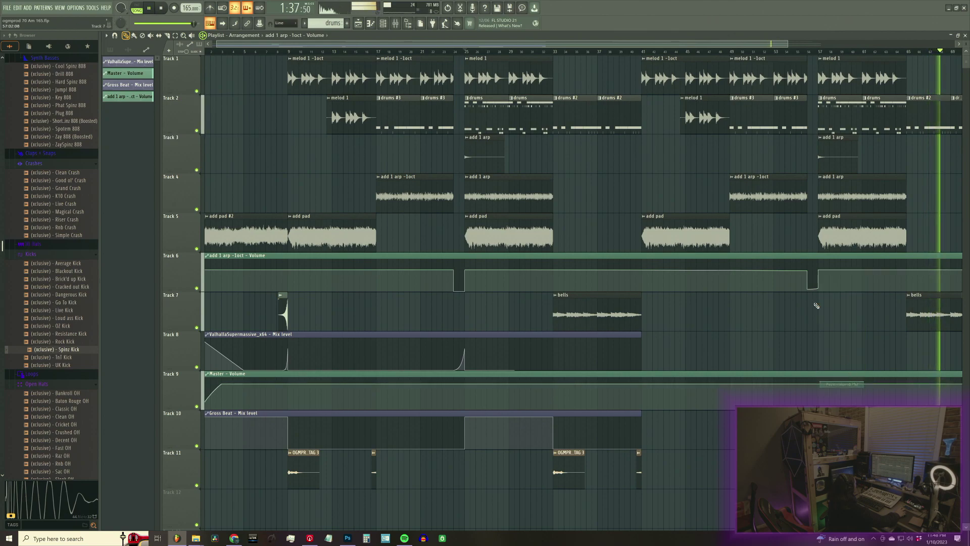
# Adjust the second dip of the add 1 arp -1oct volume automation and trim the clip to end with the last bells clip
pyautogui.rightClick(807, 271)
pyautogui.click(836, 373)
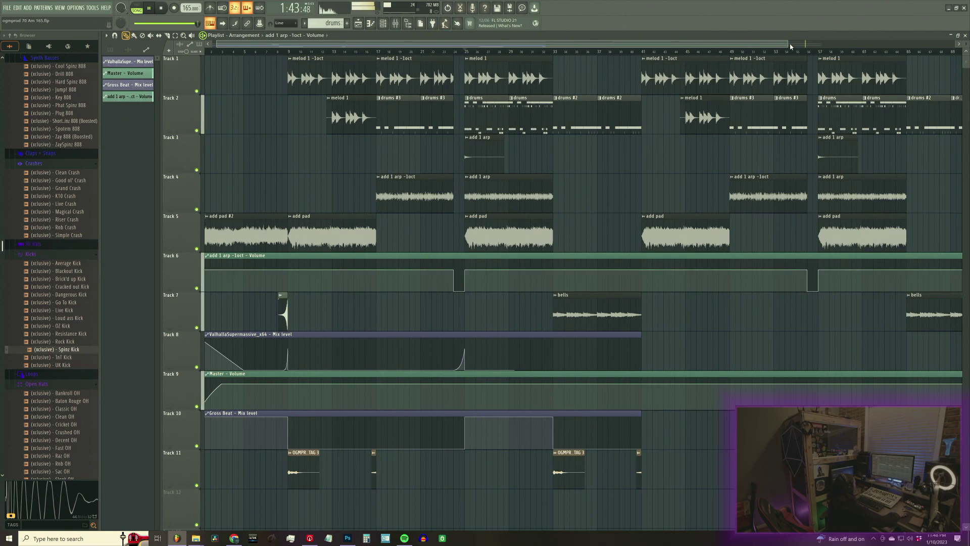
pyautogui.moveTo(789, 44); pyautogui.dragTo(888, 44)
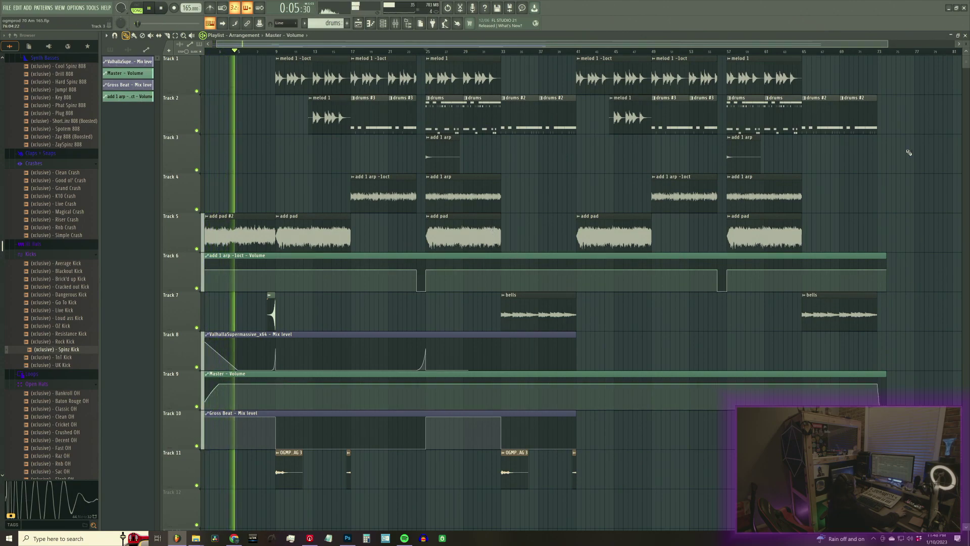
pyautogui.scroll(5, 943, 199)
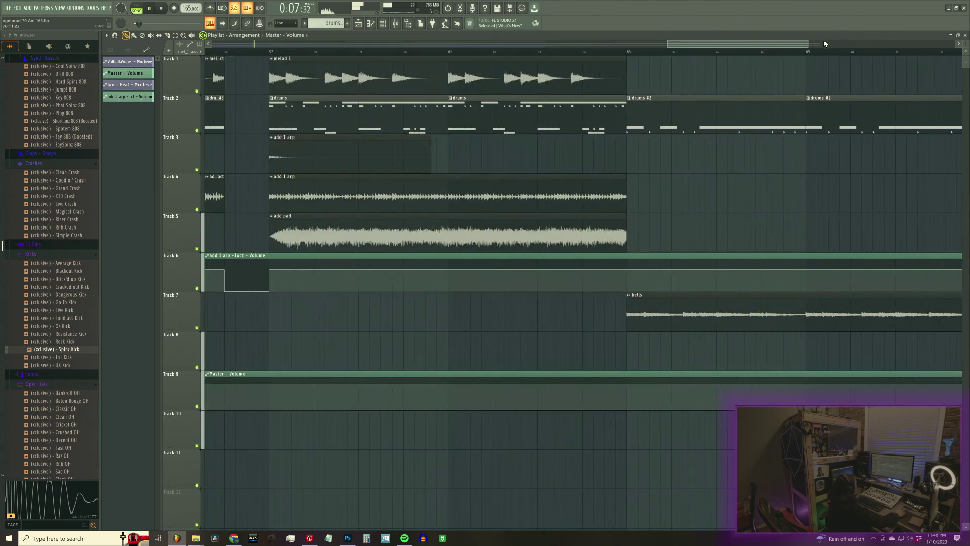
pyautogui.moveTo(837, 52); pyautogui.dragTo(899, 333)
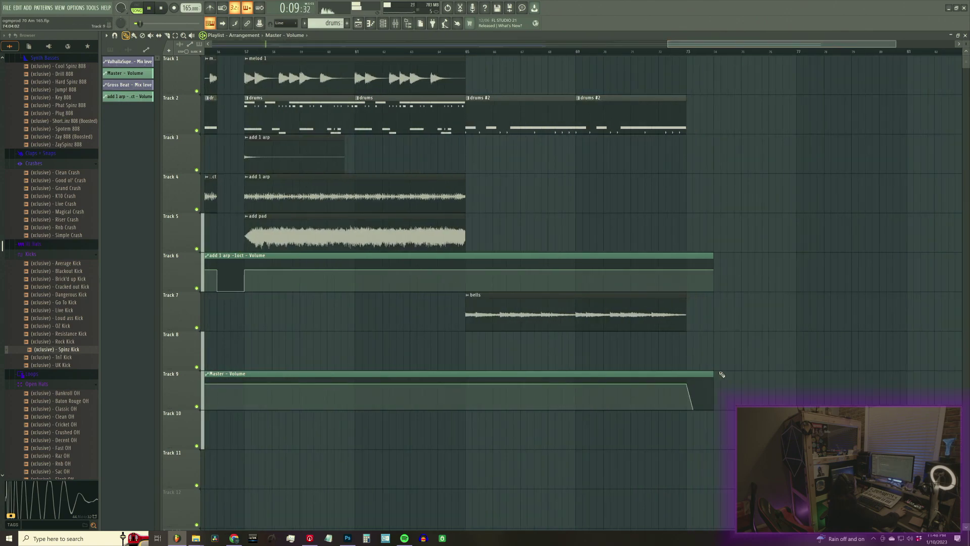
pyautogui.moveTo(712, 256); pyautogui.dragTo(701, 258)
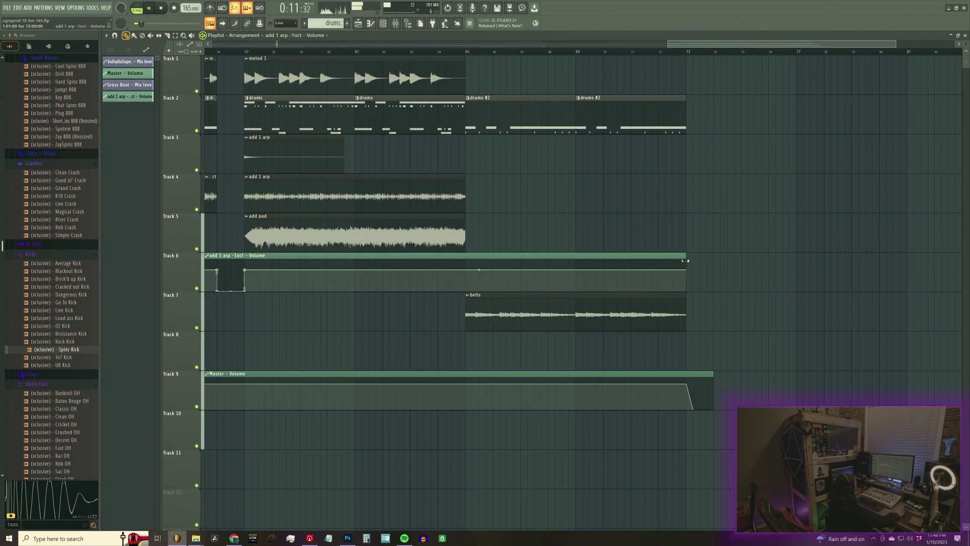
# Save the project under its existing file name
pyautogui.moveTo(669, 44); pyautogui.dragTo(773, 69)
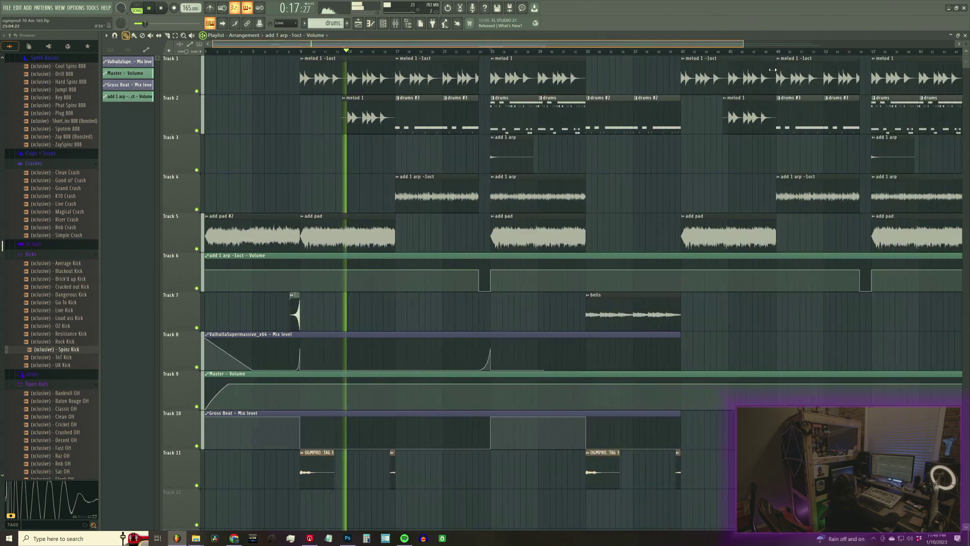
pyautogui.click(7, 8)
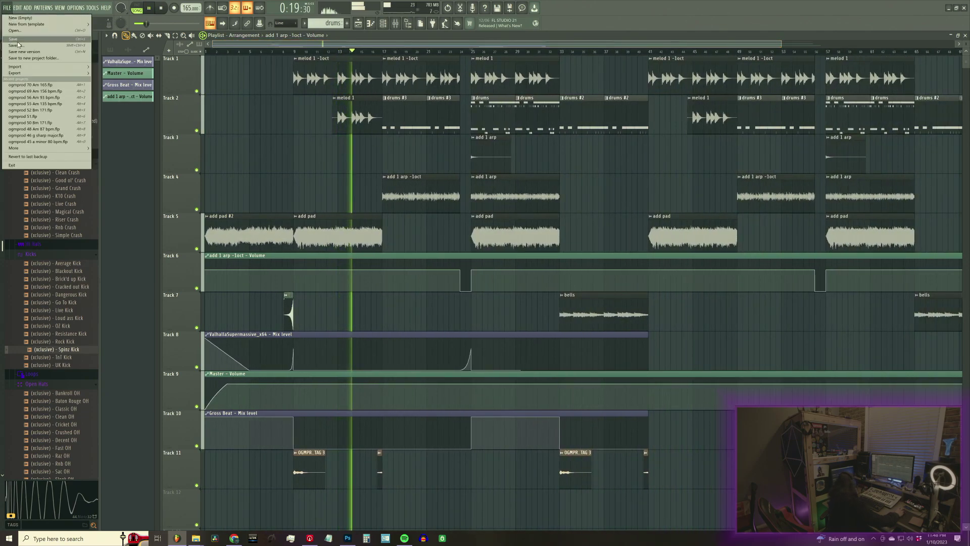
pyautogui.click(17, 40)
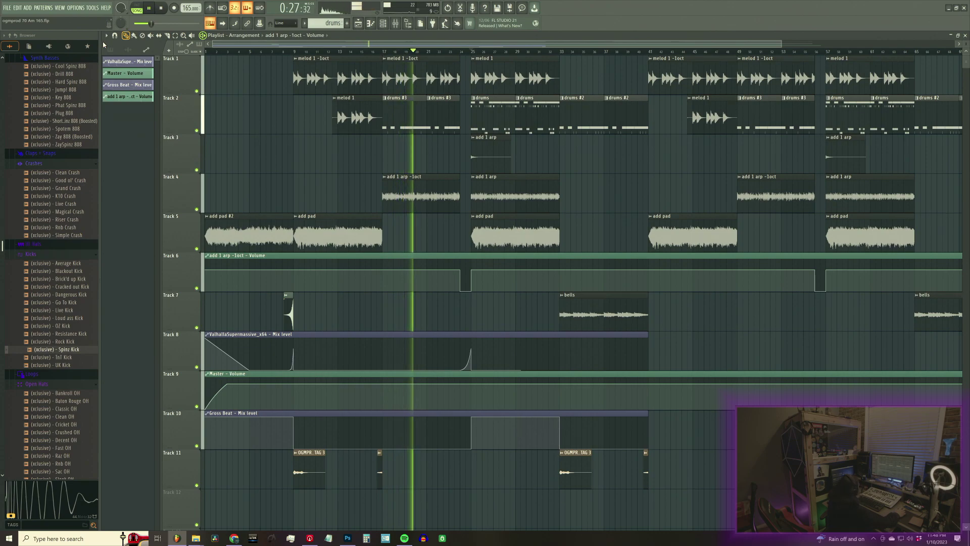
# Bring up the mixer and inspect the effect slots of the Master, 808 and bells tracks
pyautogui.click(397, 26)
pyautogui.moveTo(545, 260); pyautogui.dragTo(503, 308)
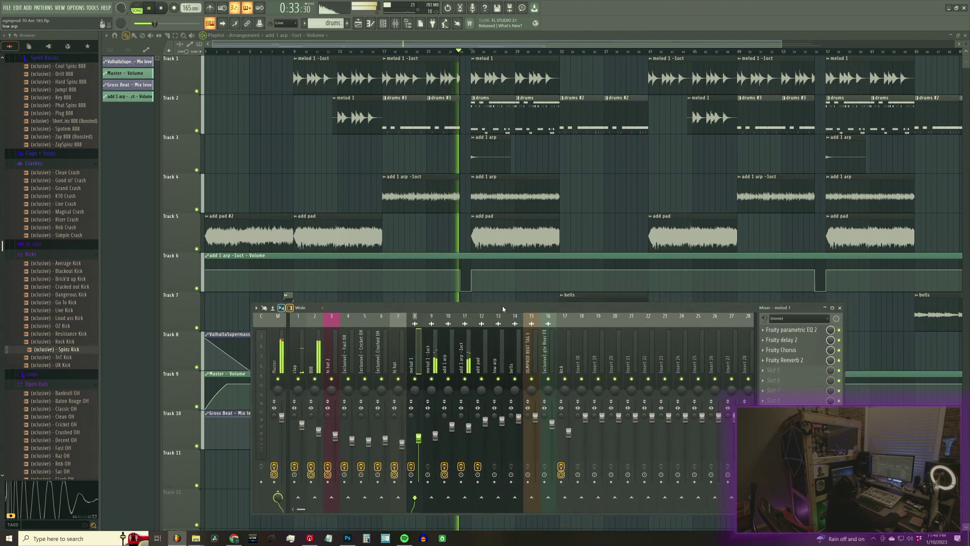
pyautogui.click(273, 368)
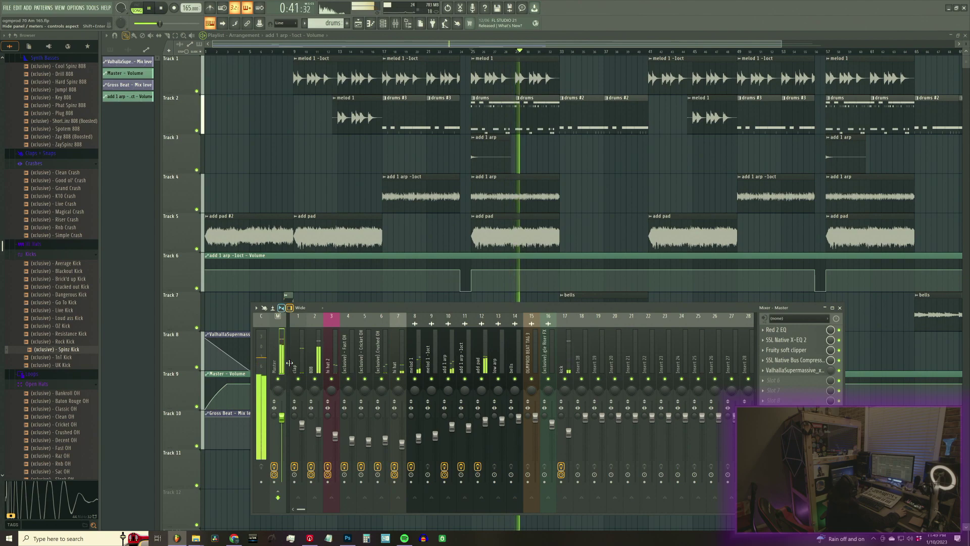
pyautogui.click(318, 368)
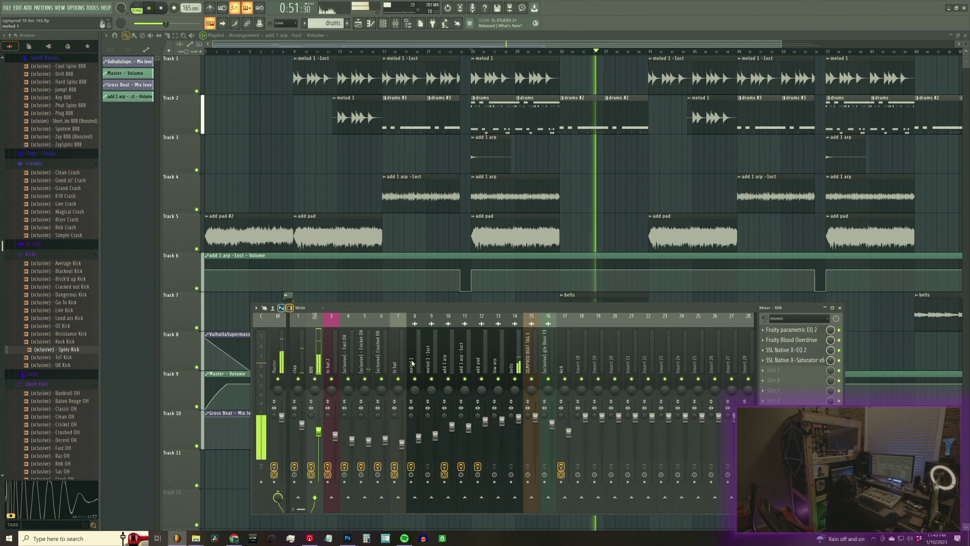
pyautogui.click(513, 354)
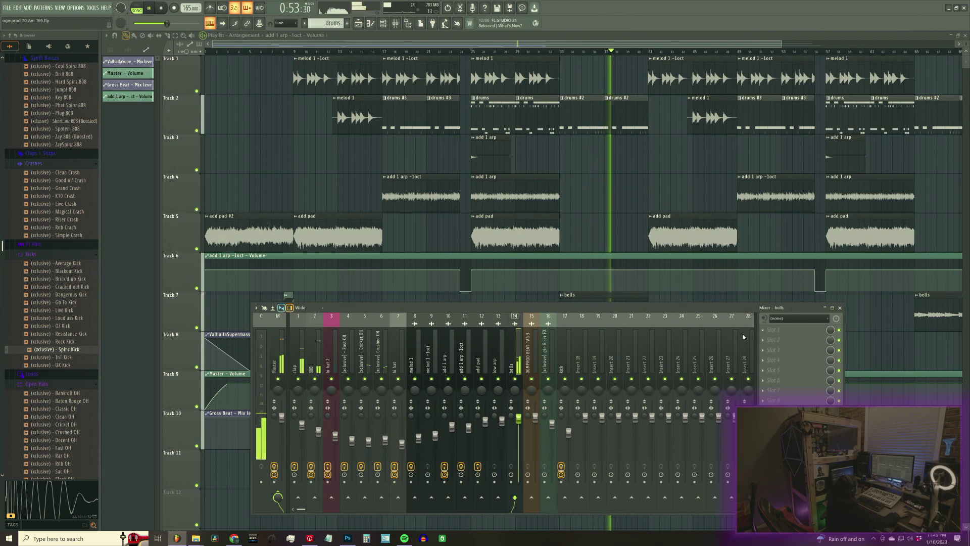
pyautogui.rightClick(523, 314)
pyautogui.moveTo(548, 357)
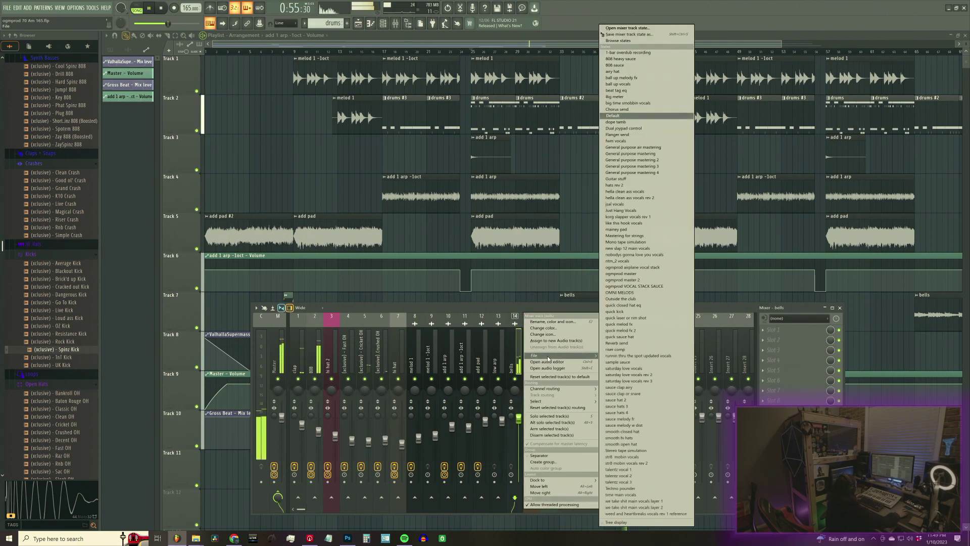
pyautogui.click(462, 361)
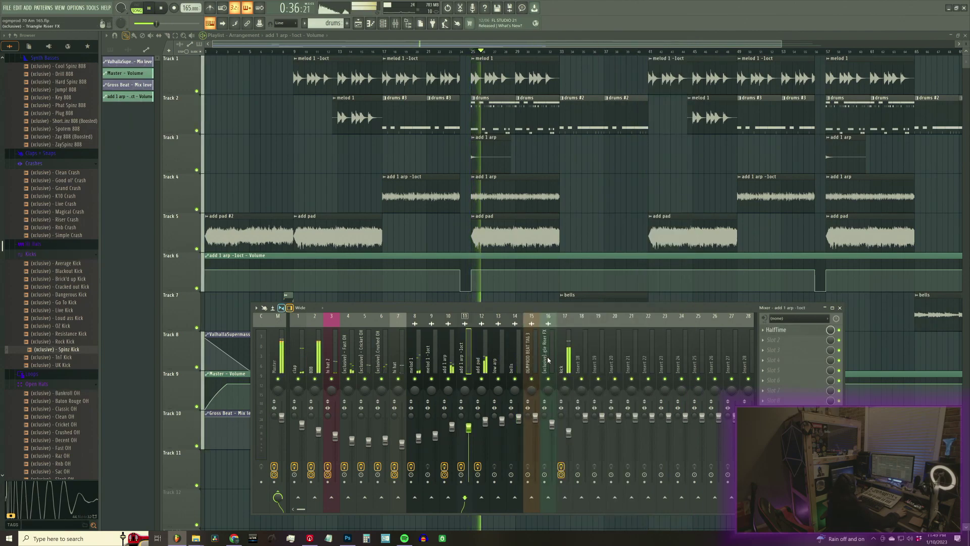
pyautogui.click(517, 372)
pyautogui.rightClick(517, 372)
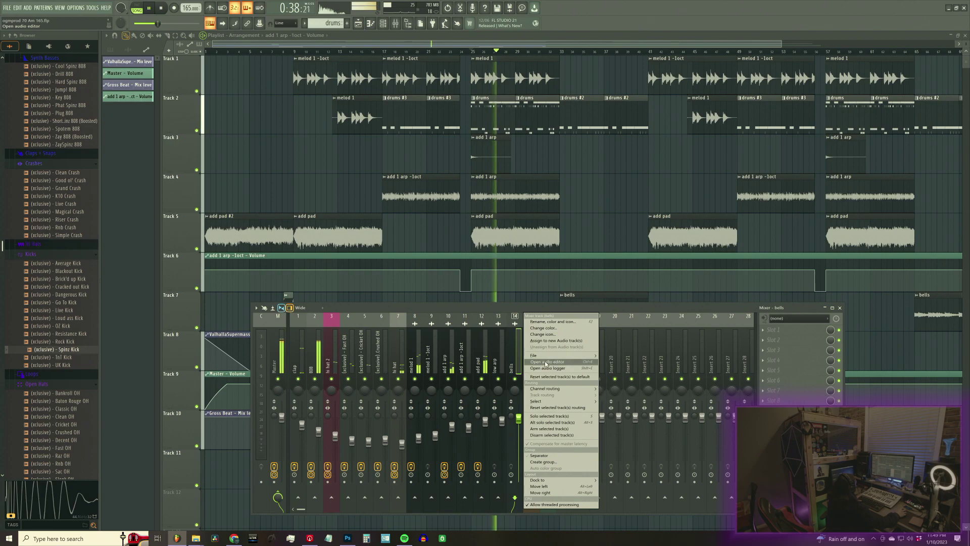
pyautogui.moveTo(581, 356)
pyautogui.click(649, 28)
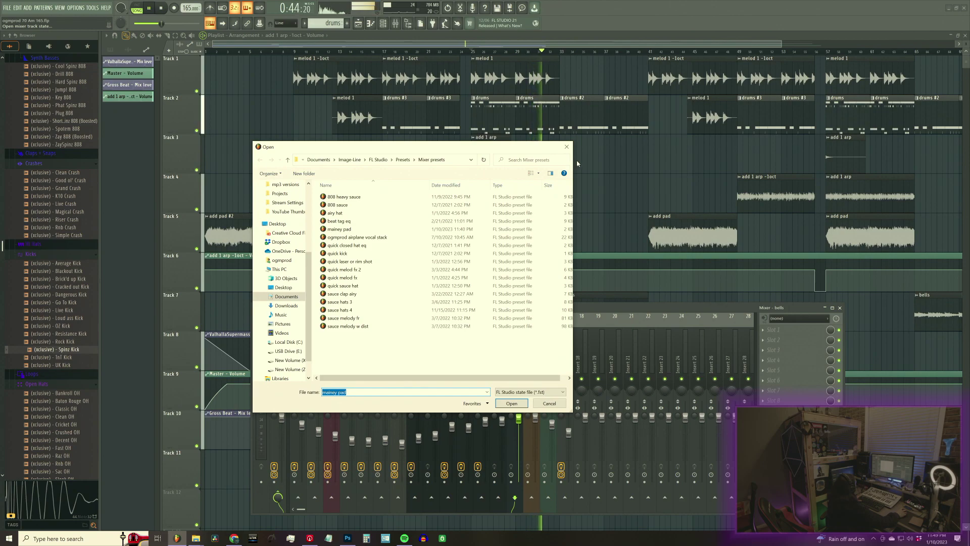
pyautogui.click(512, 403)
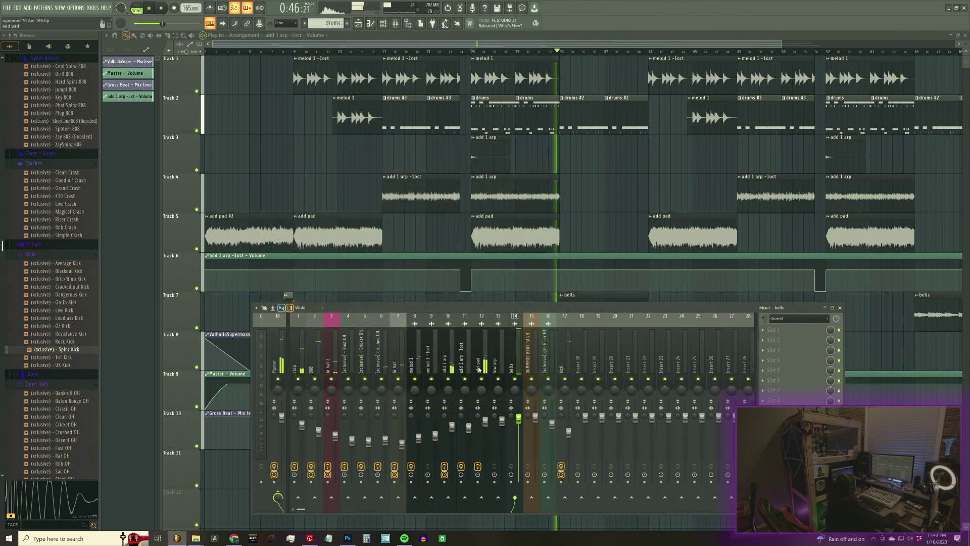
# Save the add 1 arp mixer track's state as the preset "mainey pad w phaser"
pyautogui.click(448, 364)
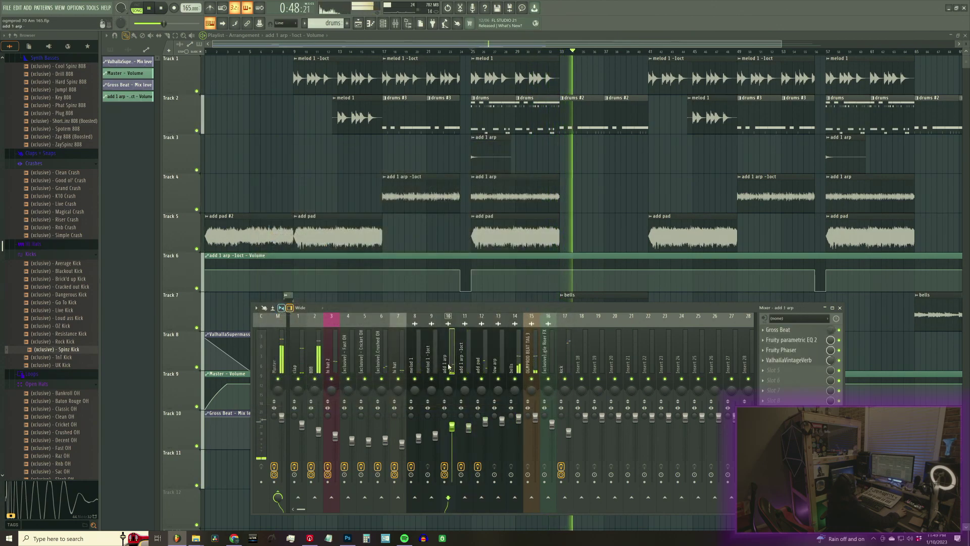
pyautogui.rightClick(448, 366)
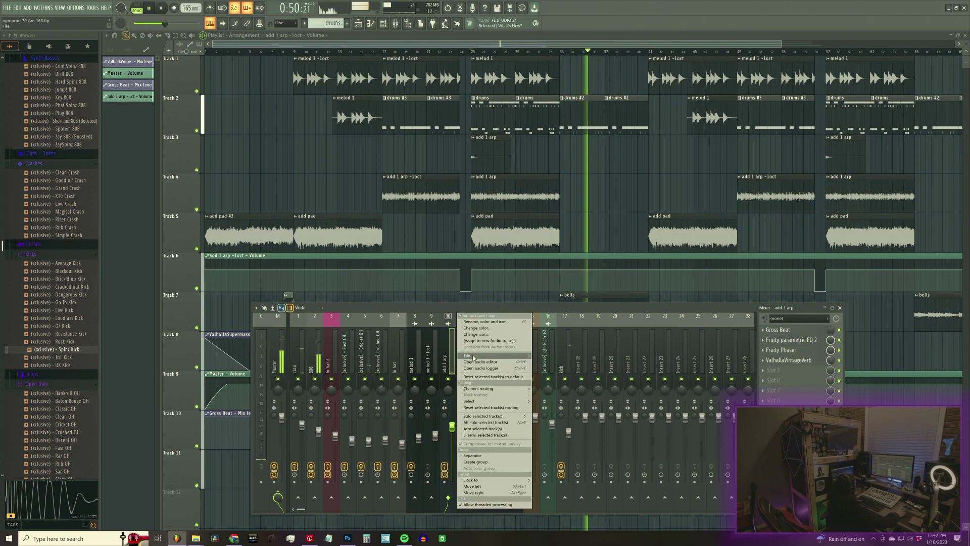
pyautogui.moveTo(480, 356)
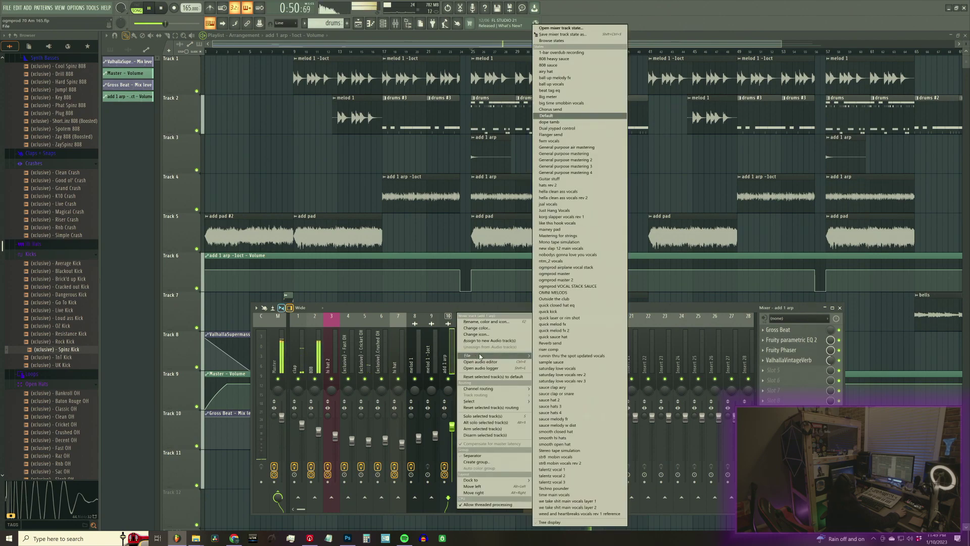
pyautogui.click(571, 35)
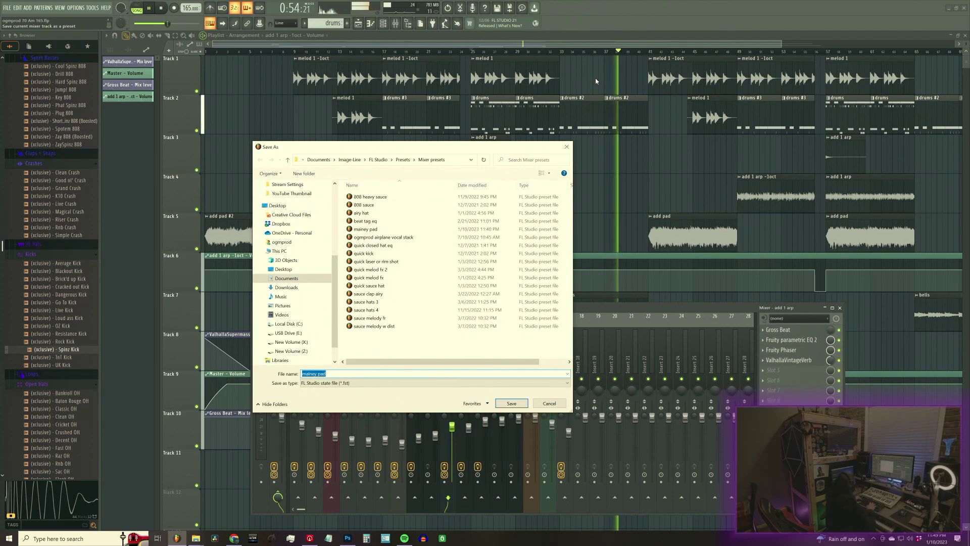
pyautogui.press('End')
pyautogui.write('w phaser')
pyautogui.press('Return')
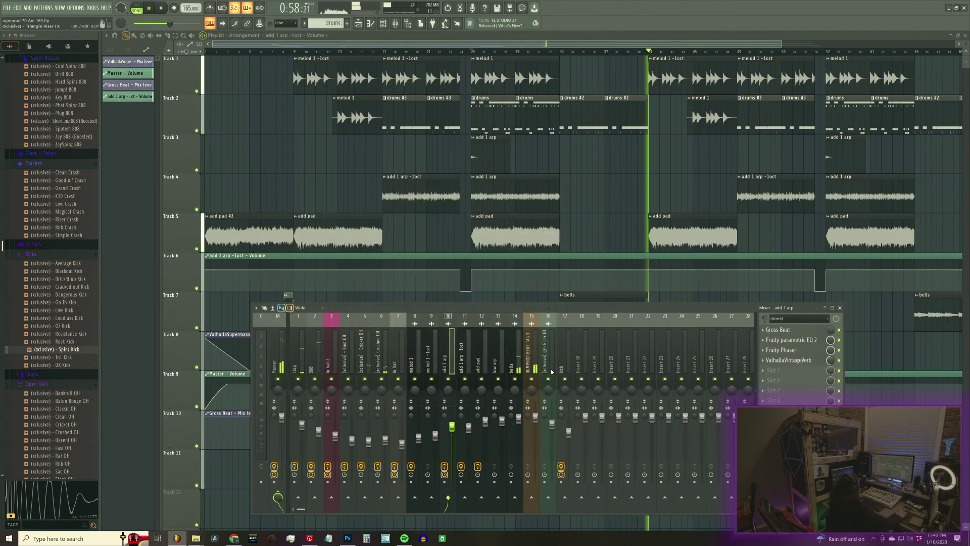
# Cue the song position to the start of the first bells clip, with the bells mixer track selected and playback stopped
pyautogui.click(563, 303)
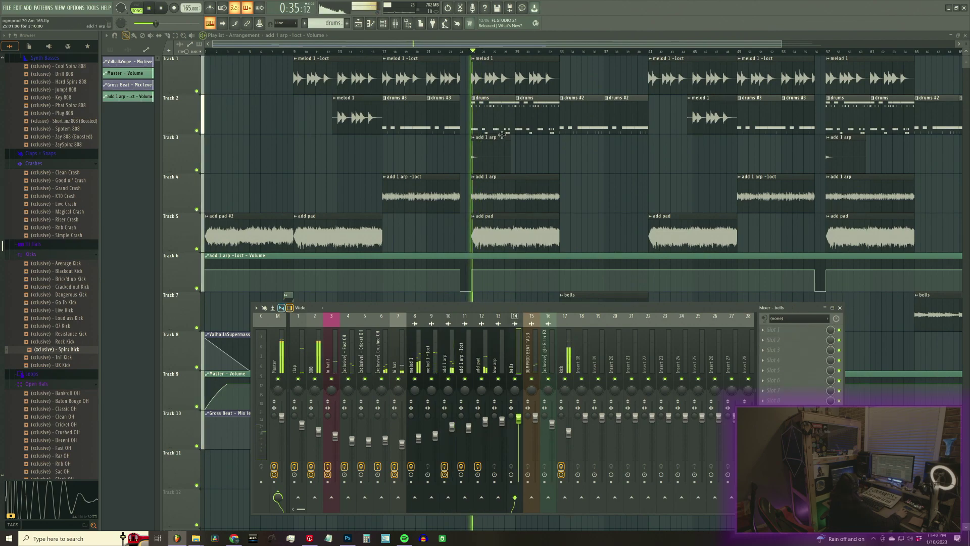
pyautogui.click(561, 53)
pyautogui.press('F9')
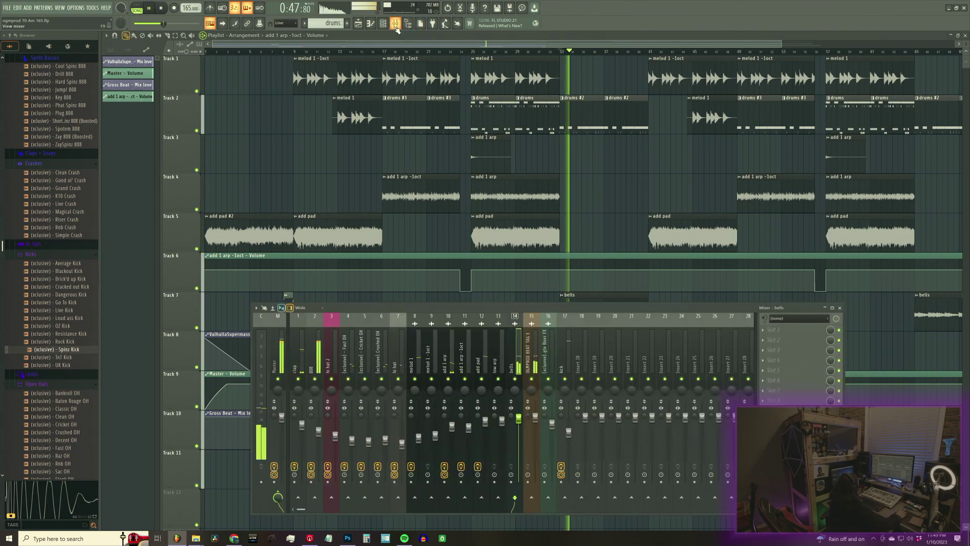
pyautogui.press('space')
# Load the "mainey pad" mixer track state onto the bells track and rename the track back to "bells"
pyautogui.rightClick(525, 315)
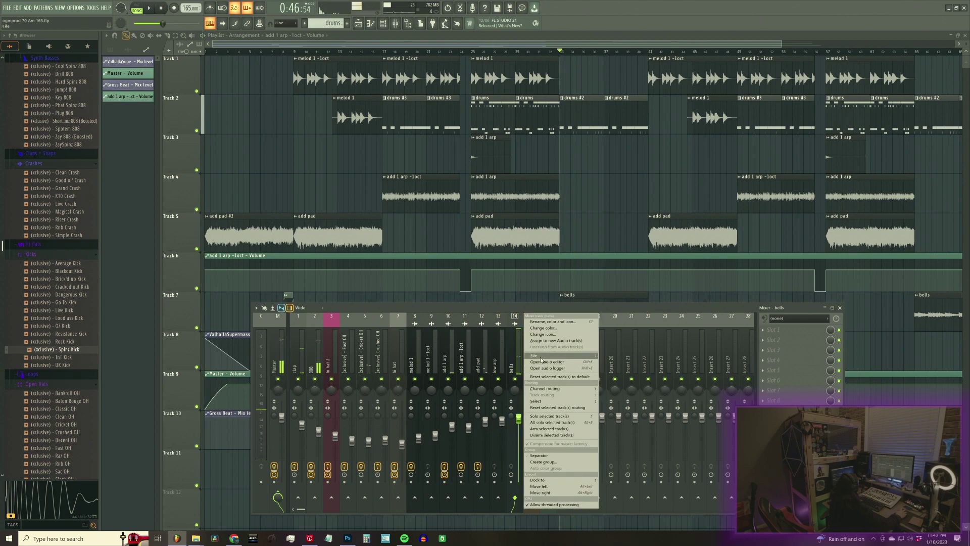
pyautogui.moveTo(556, 356)
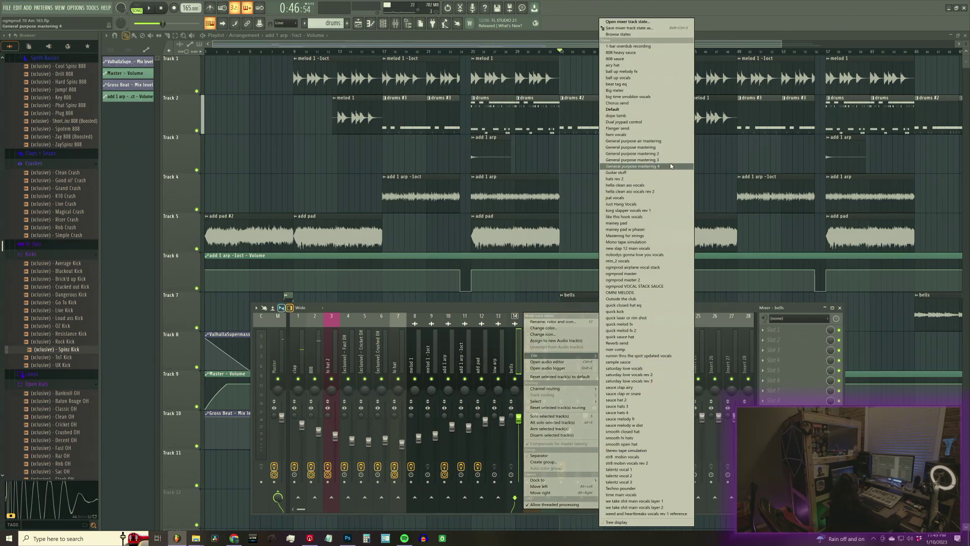
pyautogui.click(648, 224)
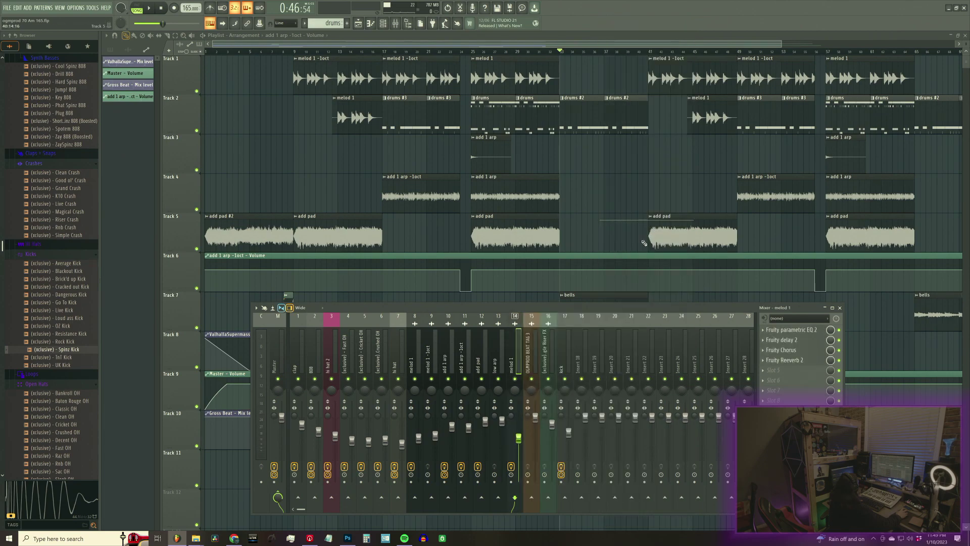
pyautogui.doubleClick(513, 362)
pyautogui.write('b')
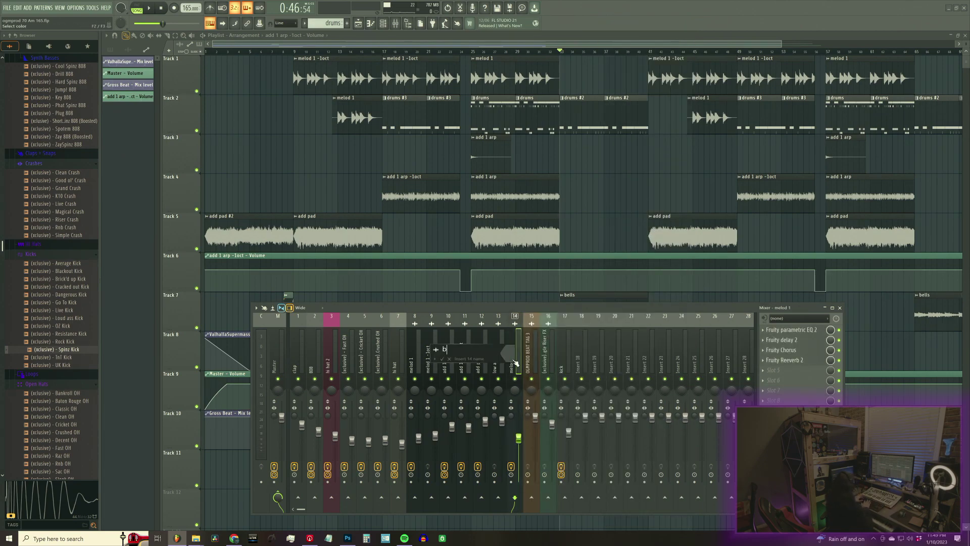
pyautogui.write('ells')
pyautogui.press('Return')
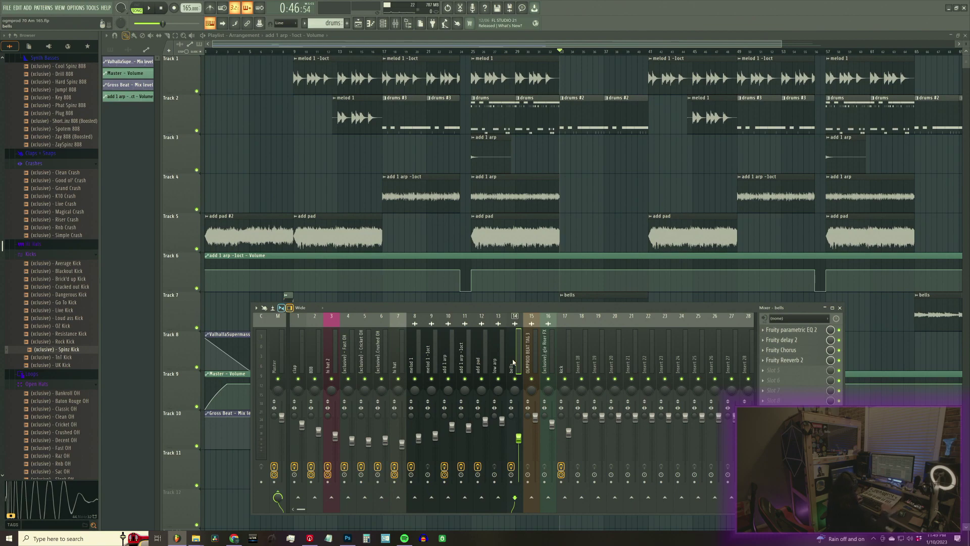
# Play the song from the start of the bells section to audition the effects on the bells track
pyautogui.press('space')
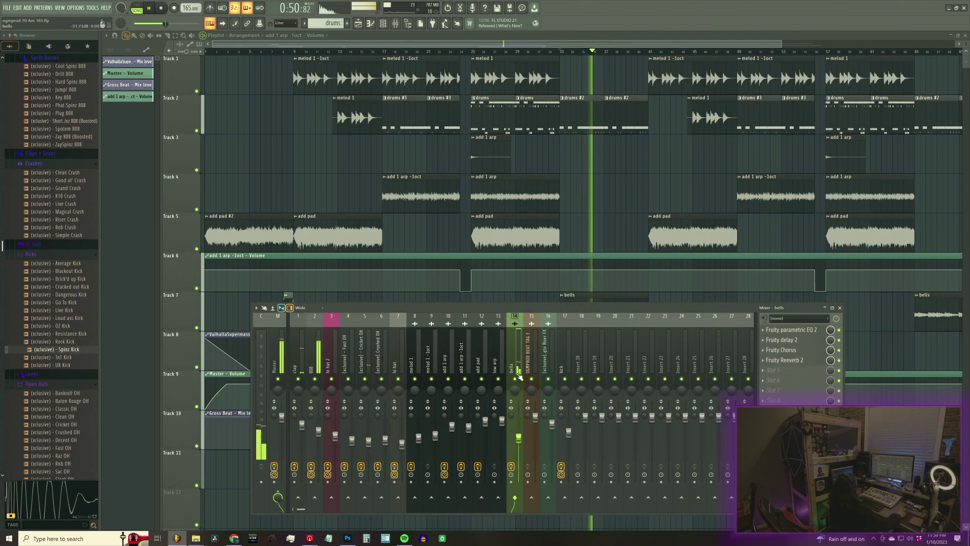
pyautogui.press('space')
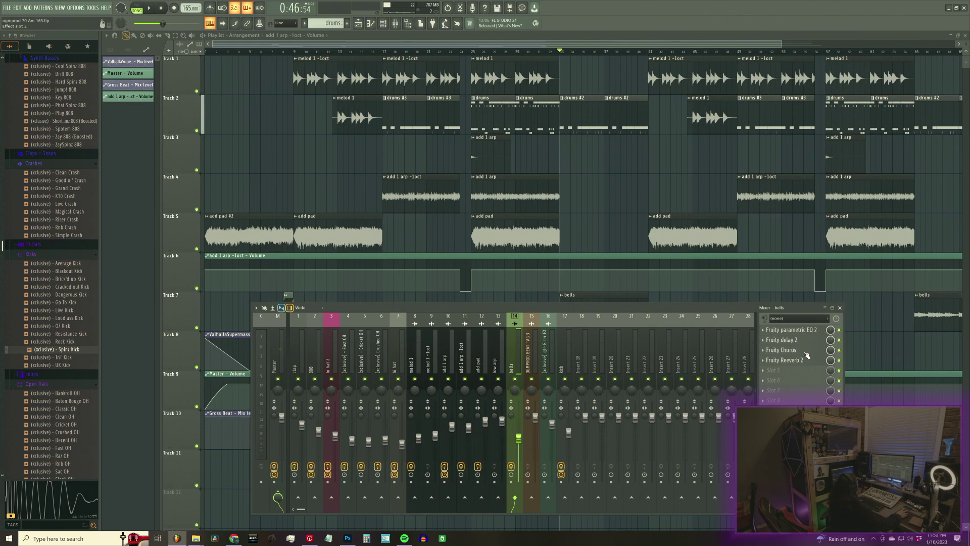
pyautogui.press('space')
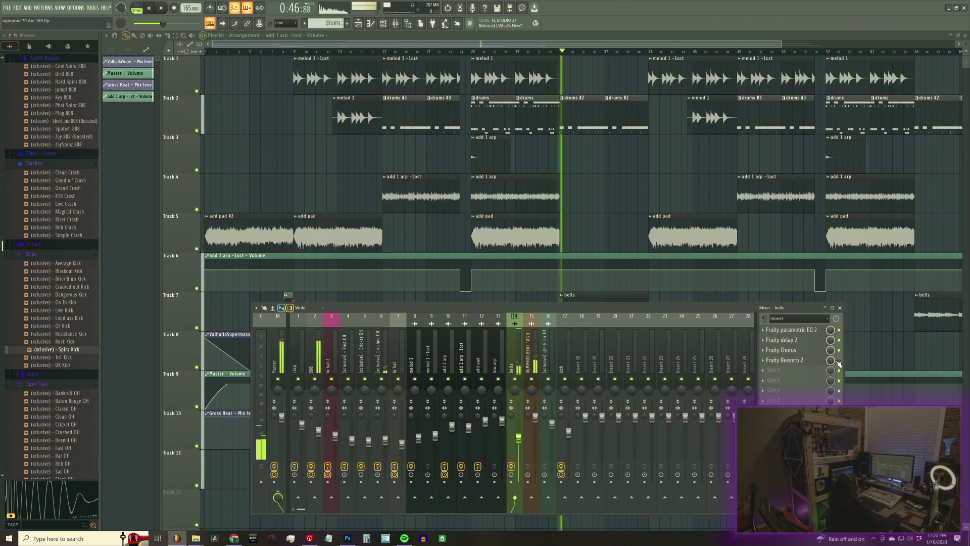
# Replace Fruity Reeverb 2 with Portal on the bells track and open Portal's preset browser
pyautogui.click(765, 360)
pyautogui.moveTo(775, 370)
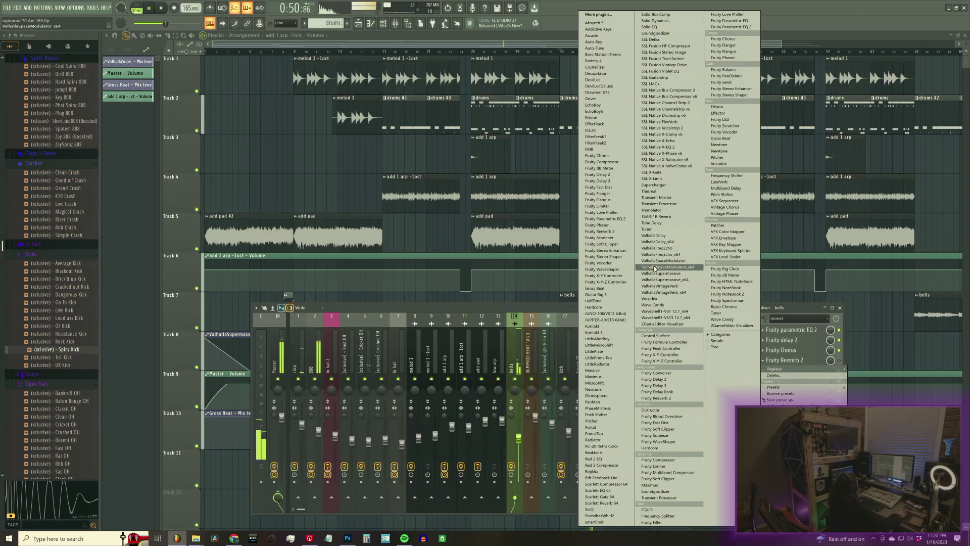
pyautogui.click(605, 427)
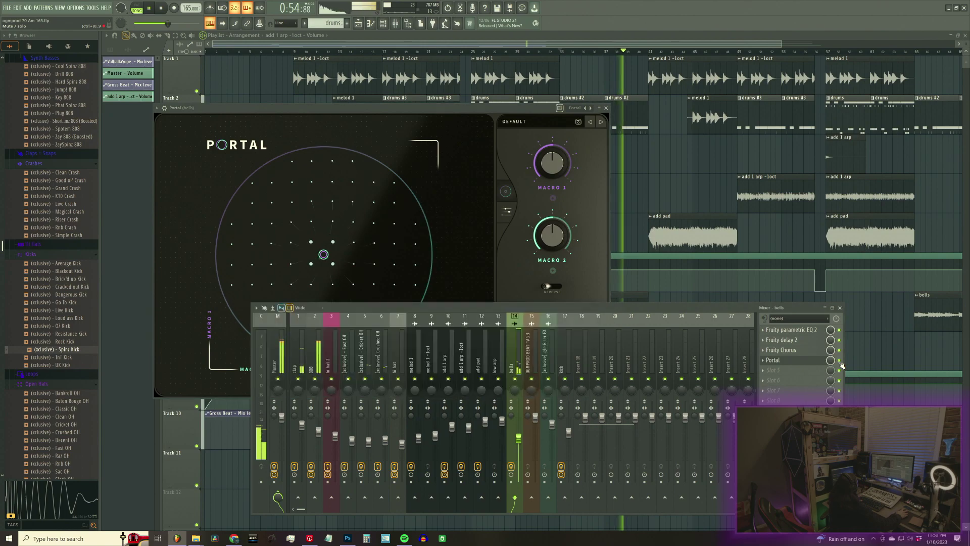
pyautogui.click(521, 123)
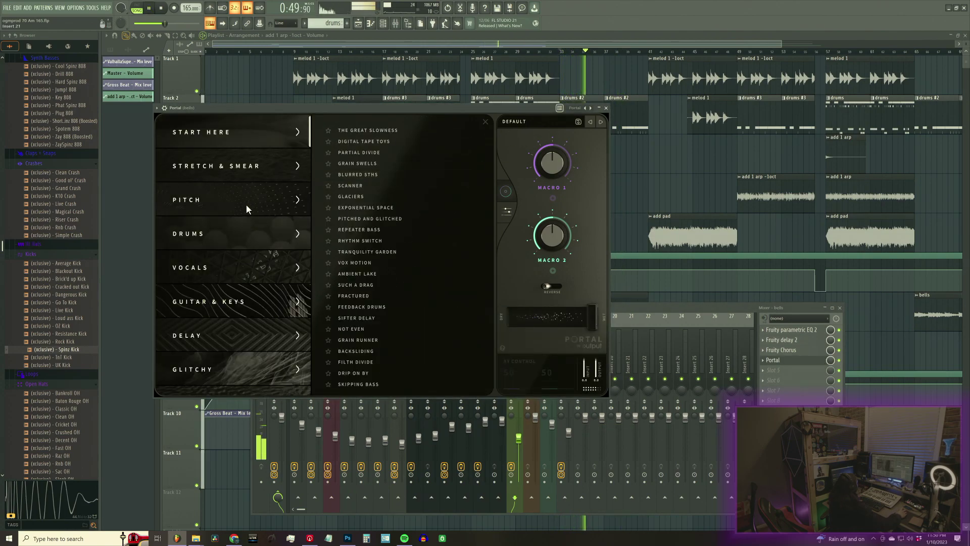
# Try Portal's Drip On By preset on the bells track, settle on Digital Tape Toys with dry/wet at 100, and close Portal and the mixer
pyautogui.click(375, 374)
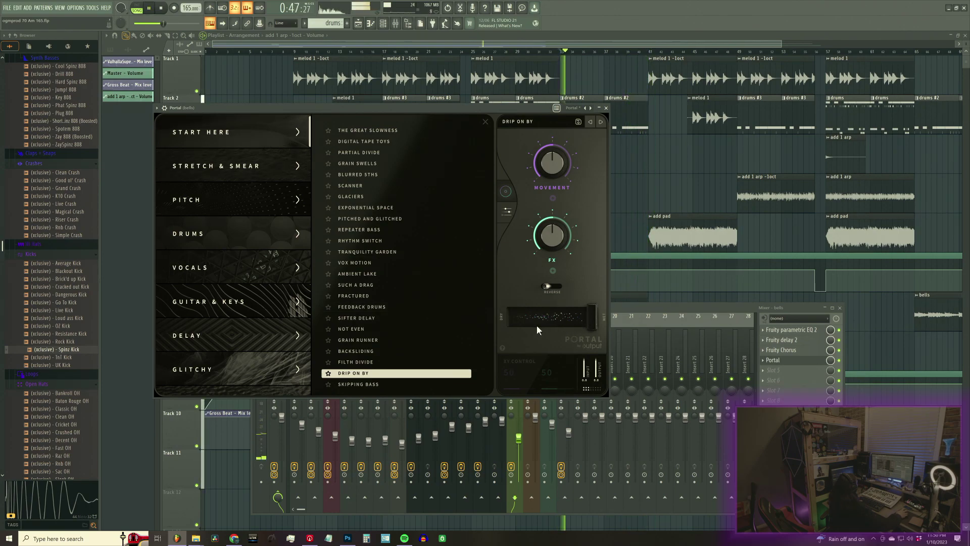
pyautogui.click(394, 141)
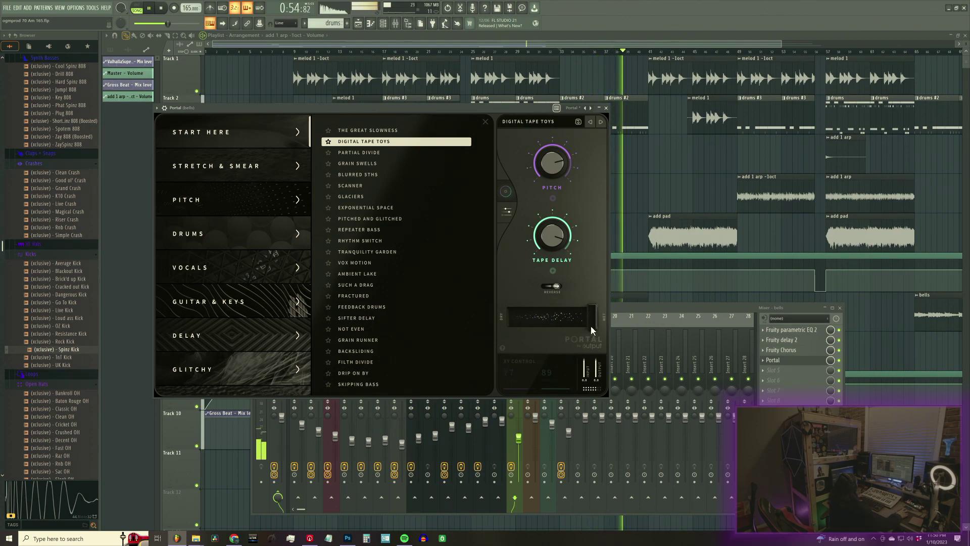
pyautogui.press('space')
pyautogui.moveTo(592, 330); pyautogui.dragTo(563, 329)
pyautogui.press('space')
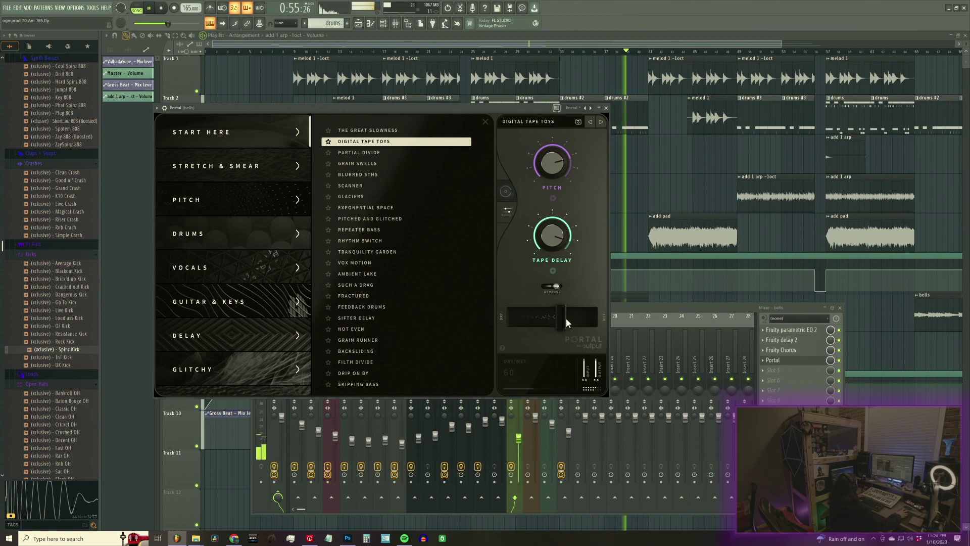
pyautogui.moveTo(563, 321); pyautogui.dragTo(601, 328)
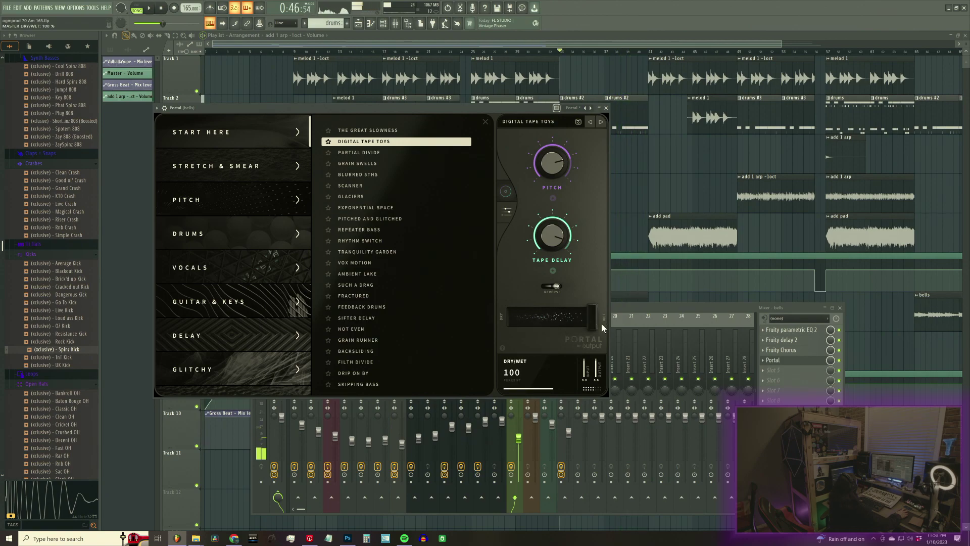
pyautogui.click(606, 108)
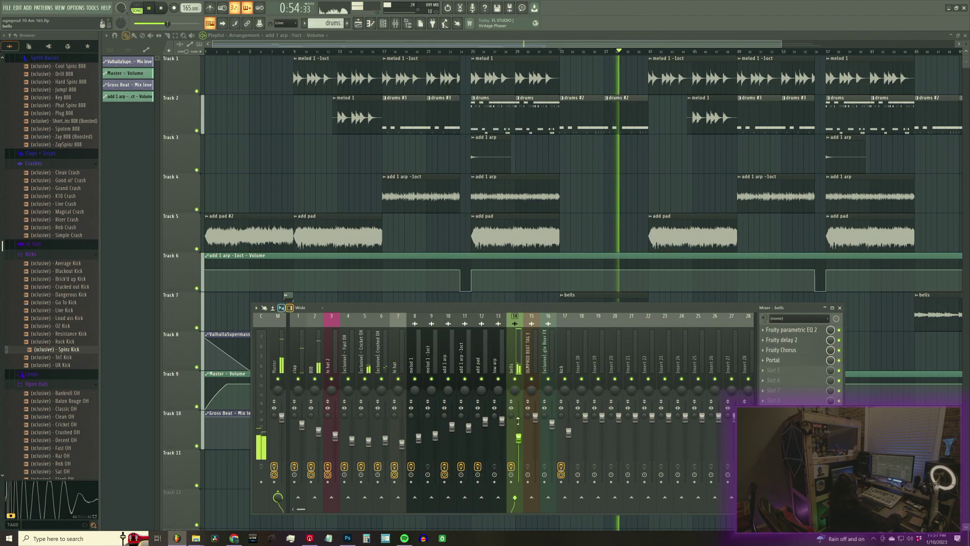
pyautogui.press('F9')
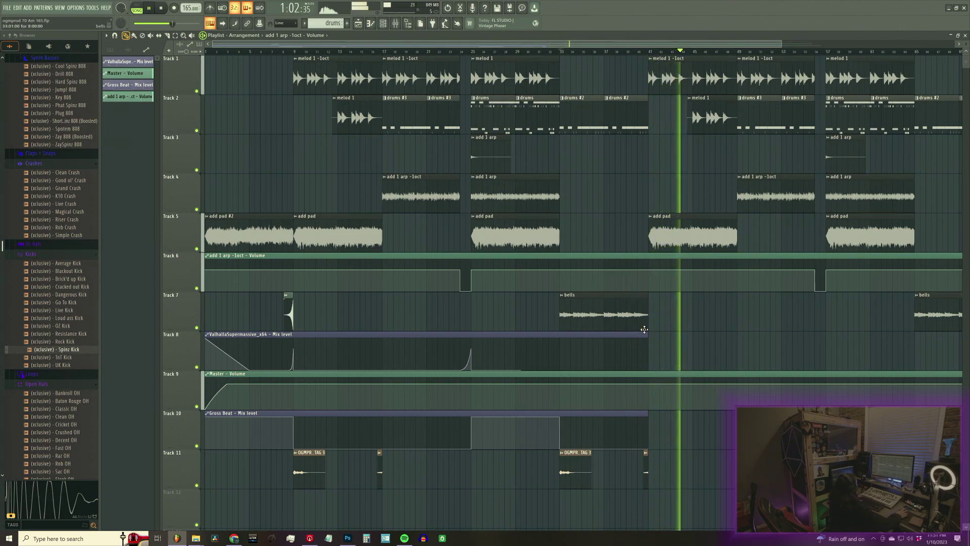
pyautogui.press('c')
pyautogui.press('space')
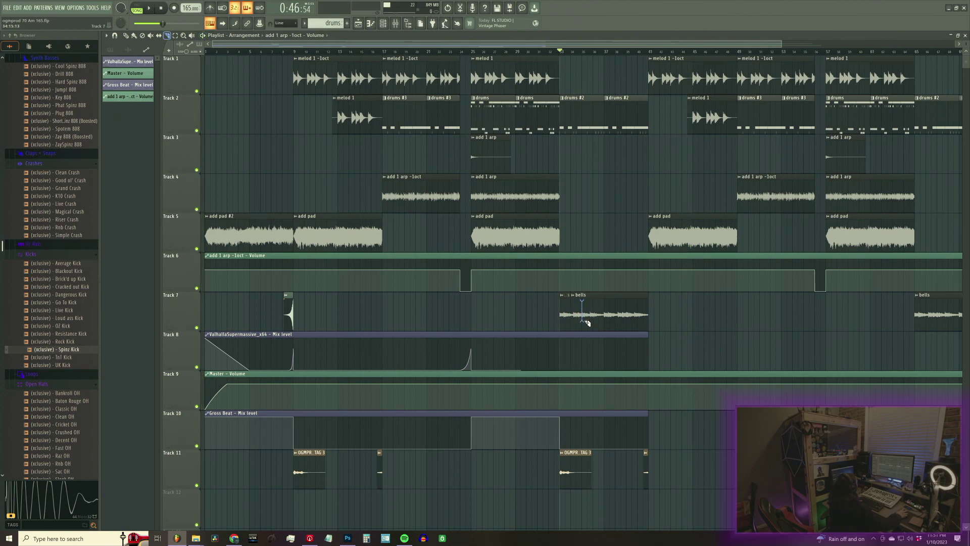
pyautogui.hotkey('ctrl', 'z')
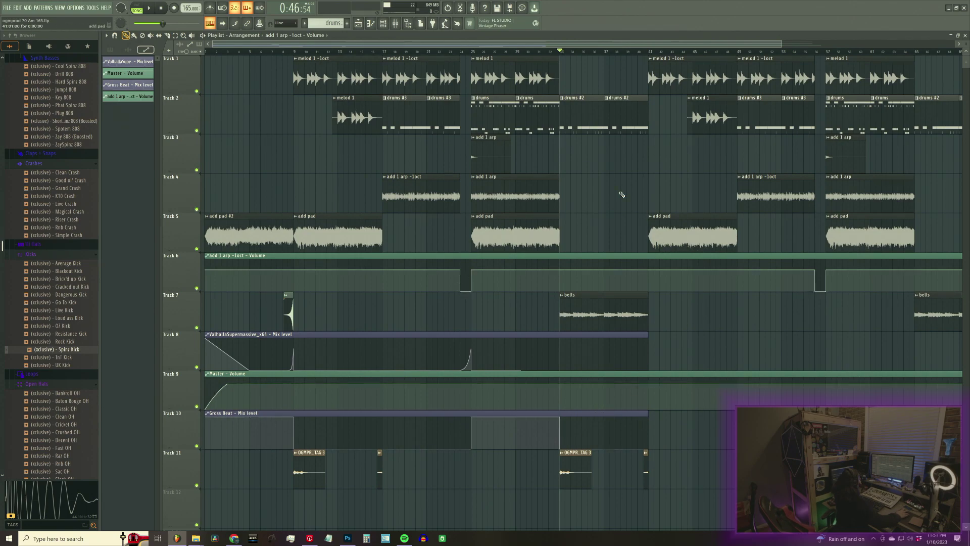
# Add a rise to the ValhallaSupermassive mix level automation at bar 41, reusing the peak value copied from the bar 25 rise
pyautogui.moveTo(589, 49); pyautogui.dragTo(620, 53)
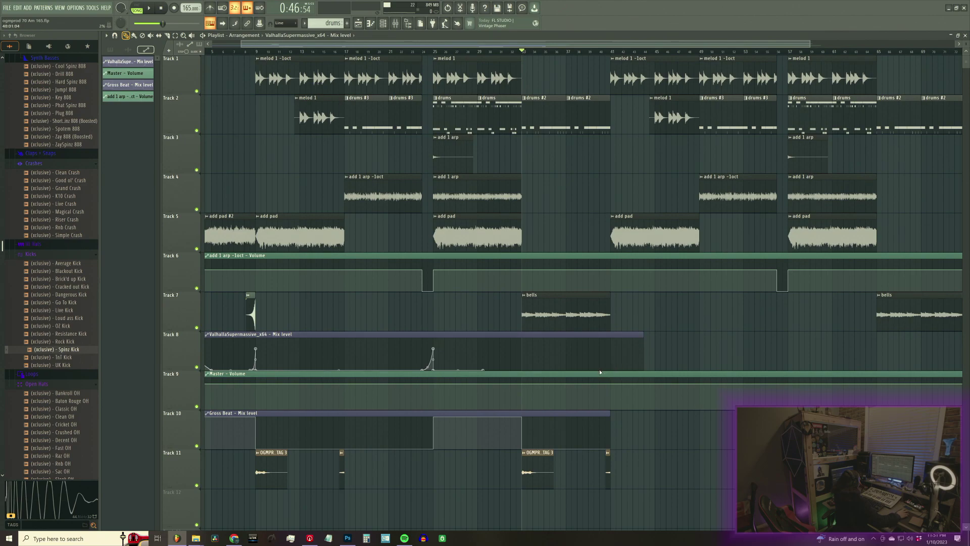
pyautogui.rightClick(433, 350)
pyautogui.click(455, 455)
pyautogui.rightClick(610, 350)
pyautogui.click(631, 465)
pyautogui.moveTo(344, 44); pyautogui.dragTo(315, 45)
# Move the first bells clip up to Track 5 and place a Triangle Riser FX clip on Track 7 ending at bar 41
pyautogui.click(289, 315)
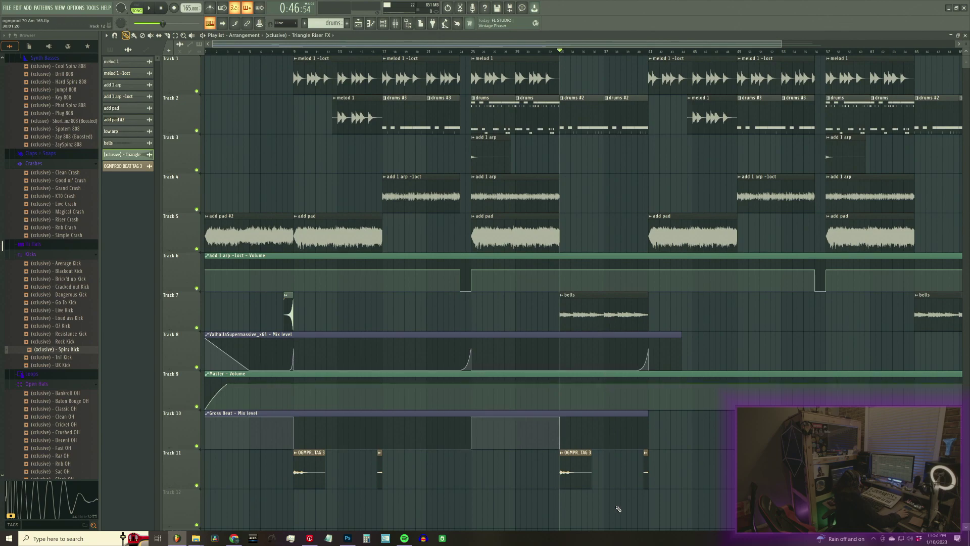
pyautogui.moveTo(600, 314); pyautogui.dragTo(598, 231)
pyautogui.click(290, 316)
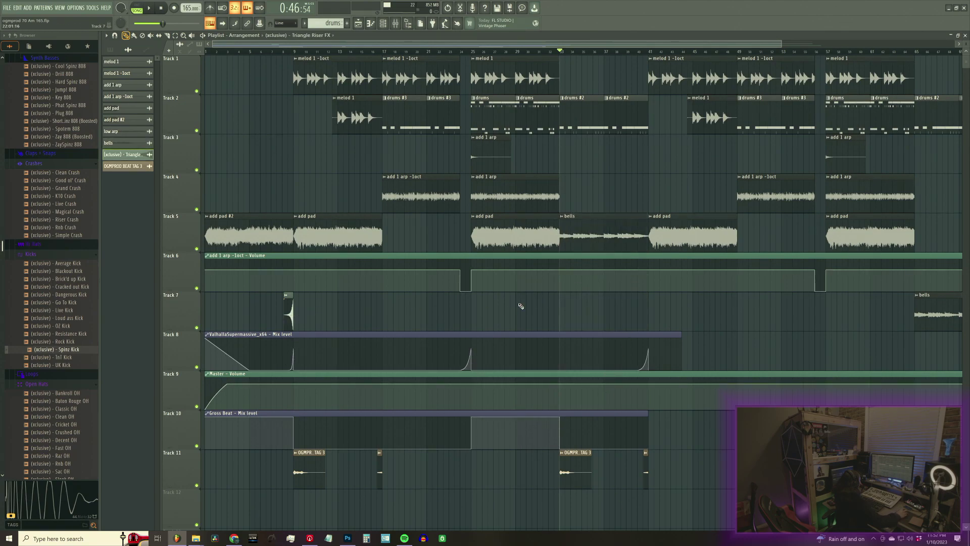
pyautogui.click(642, 316)
pyautogui.scroll(4, 680, 56)
pyautogui.moveTo(563, 312); pyautogui.dragTo(567, 312)
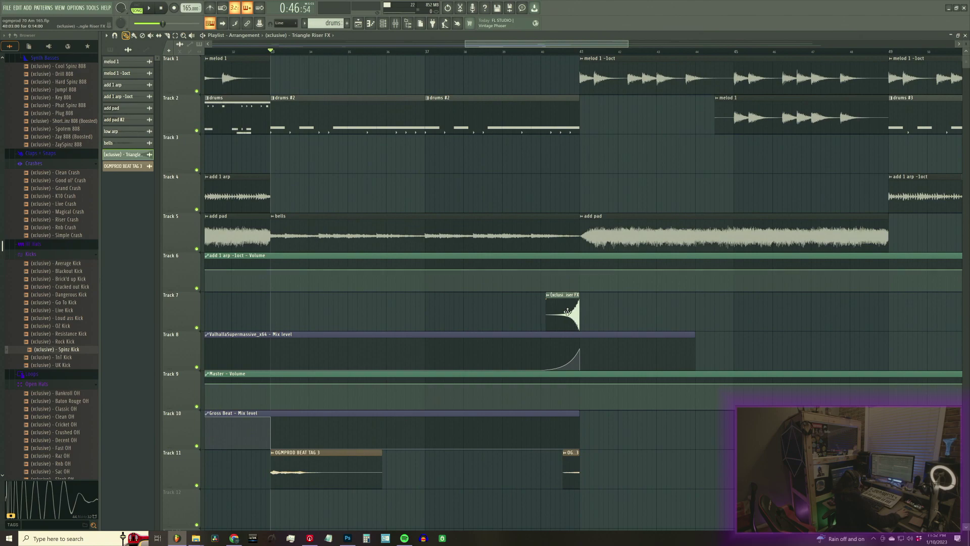
pyautogui.scroll(-5, 534, 54)
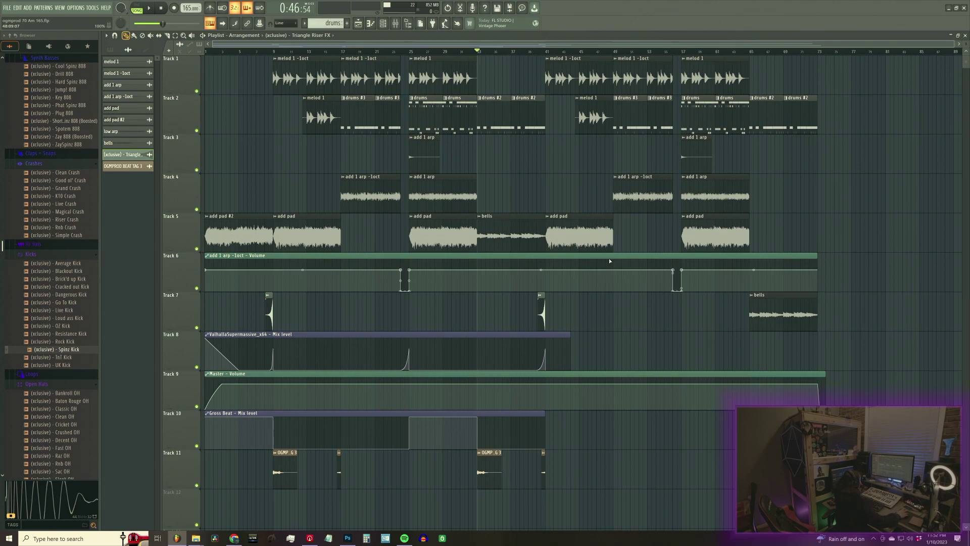
# Extend the ValhallaSupermassive mix level clip to the song's end and add a rise at bar 57 using the copied peak value
pyautogui.moveTo(568, 334); pyautogui.dragTo(809, 354)
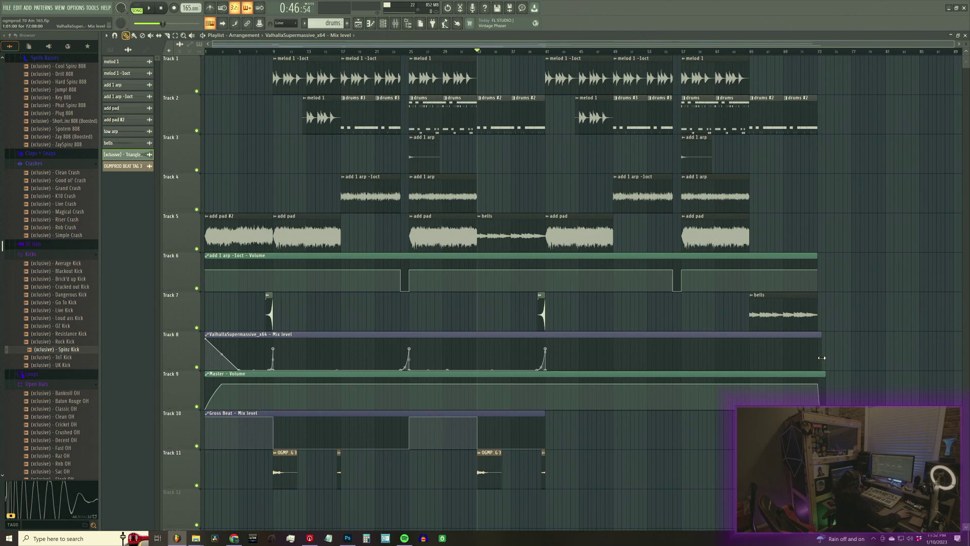
pyautogui.rightClick(547, 348)
pyautogui.click(580, 453)
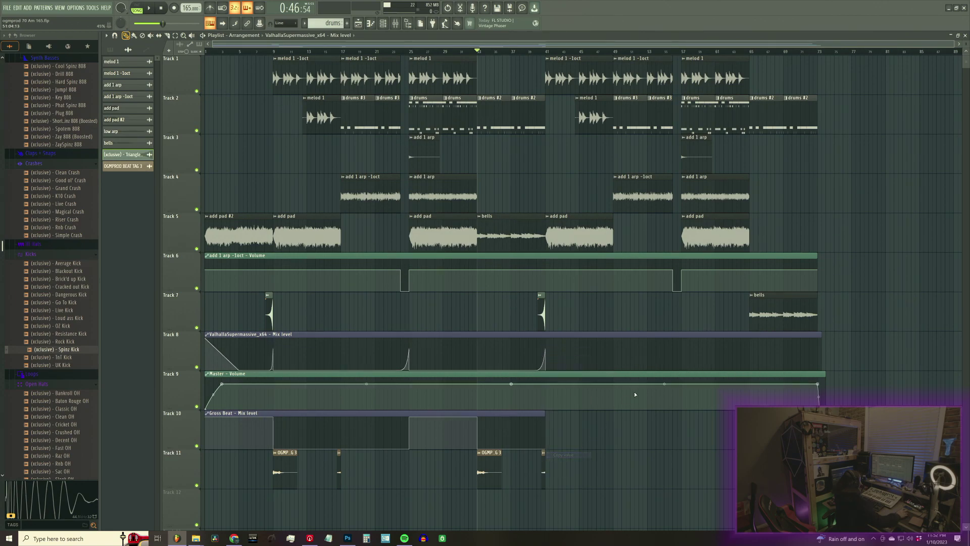
pyautogui.rightClick(682, 352)
pyautogui.click(703, 464)
# Save the project
pyautogui.scroll(5, 937, 245)
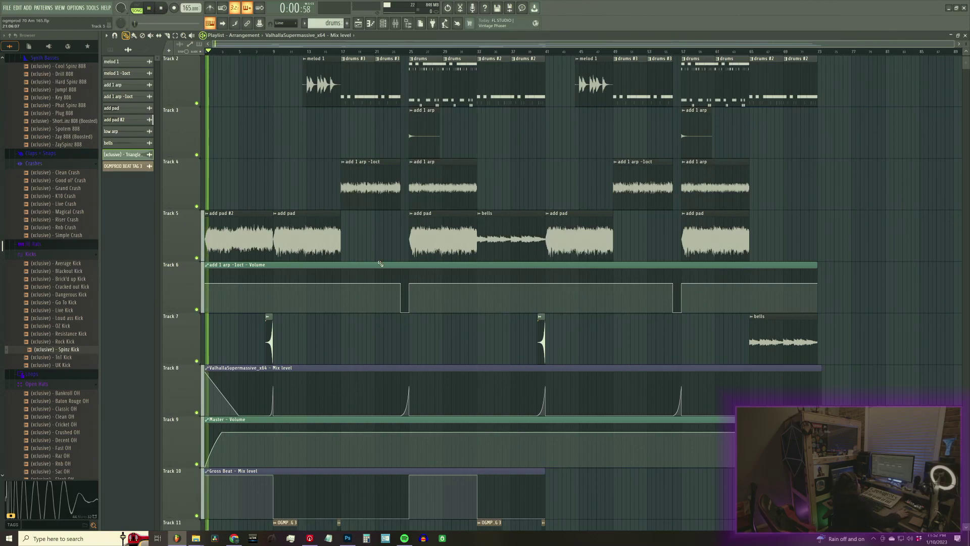
pyautogui.click(7, 8)
pyautogui.click(29, 47)
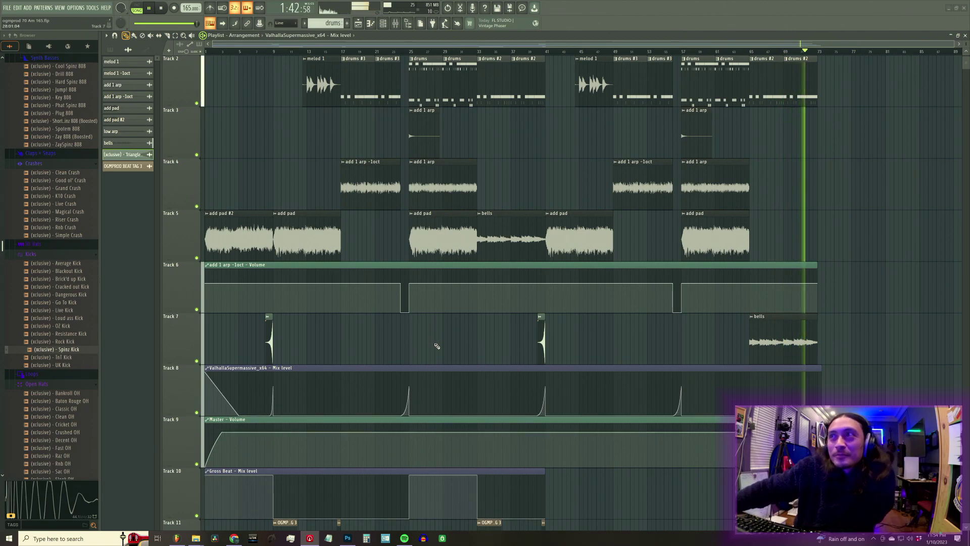
# Add a ValhallaSupermassive mix level rise ending at bar 73 and start the master volume fade-out at bar 72 from a pasted 80% value
pyautogui.scroll(5, 832, 53)
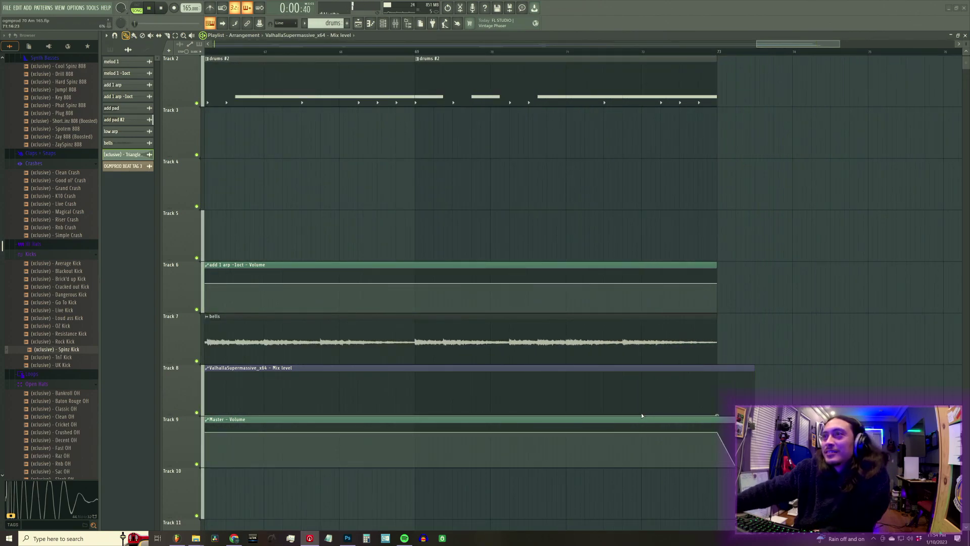
pyautogui.rightClick(718, 433)
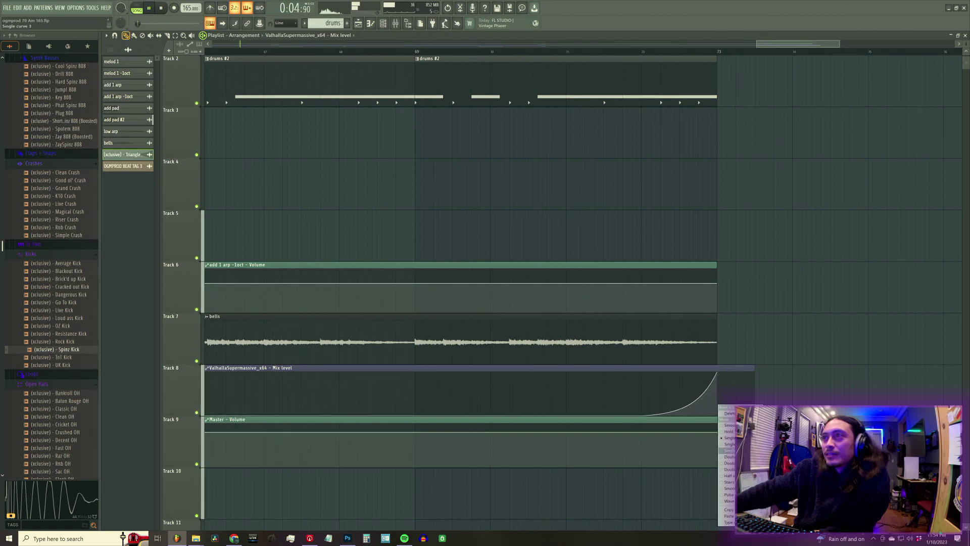
pyautogui.rightClick(643, 432)
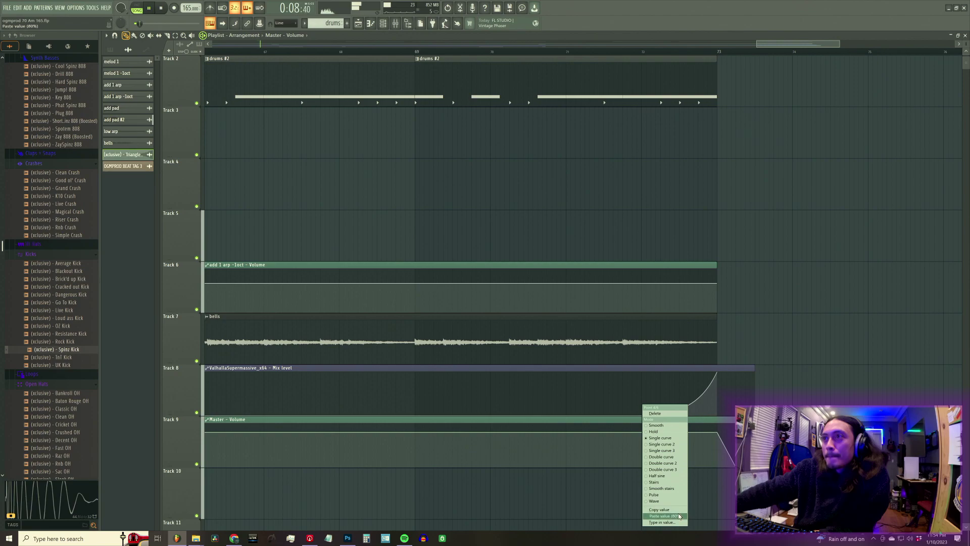
pyautogui.click(678, 515)
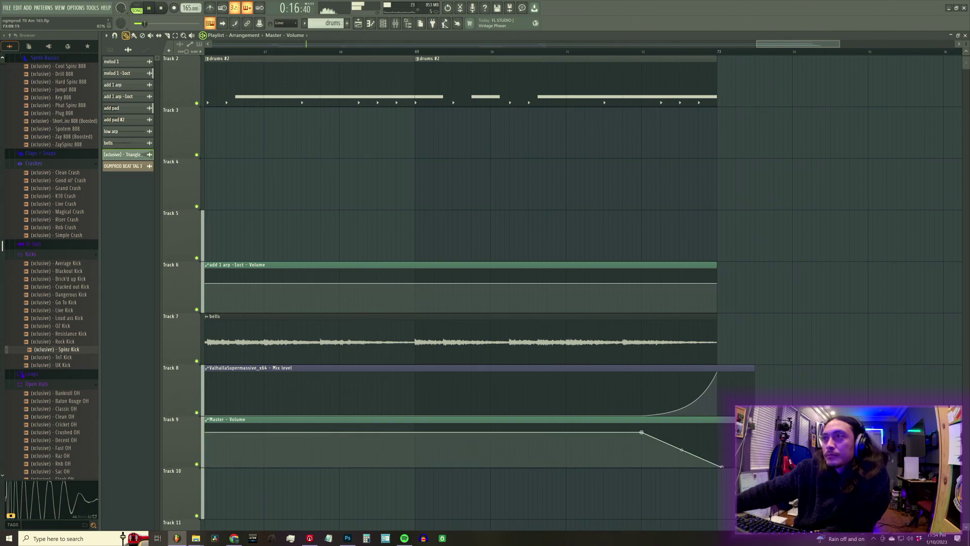
# Shorten the ValhallaSupermassive mix level clip to end just past bar 73 and bring the whole arrangement back into view
pyautogui.moveTo(759, 371); pyautogui.dragTo(726, 373)
pyautogui.click(652, 420)
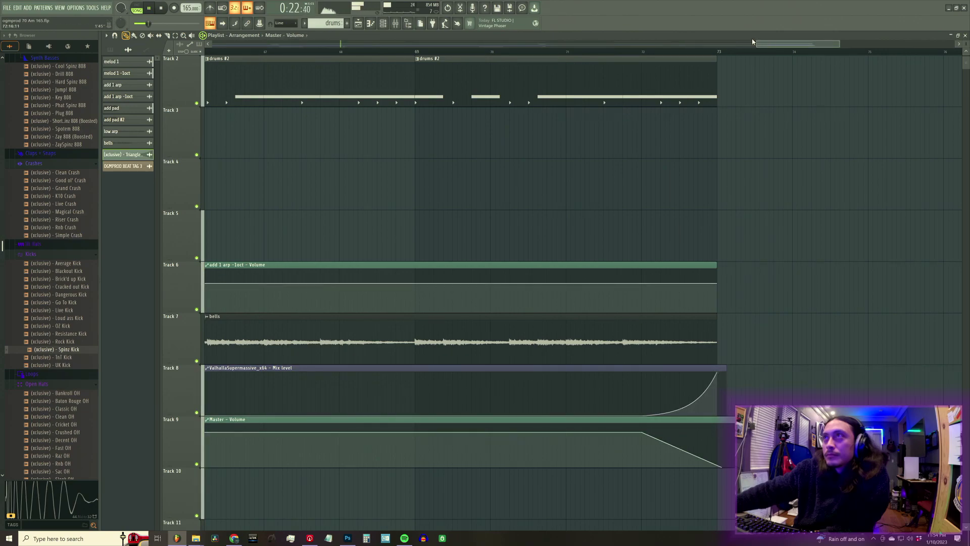
pyautogui.moveTo(755, 43); pyautogui.dragTo(211, 98)
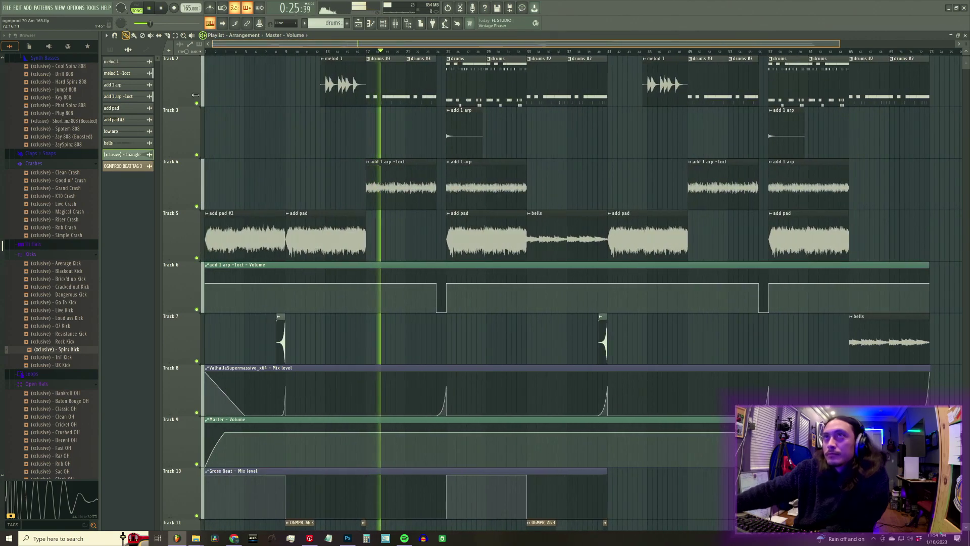
# Review the Fruity Blood Overdrive settings on the 808 mixer track while the song plays
pyautogui.click(396, 24)
pyautogui.click(315, 360)
pyautogui.click(792, 339)
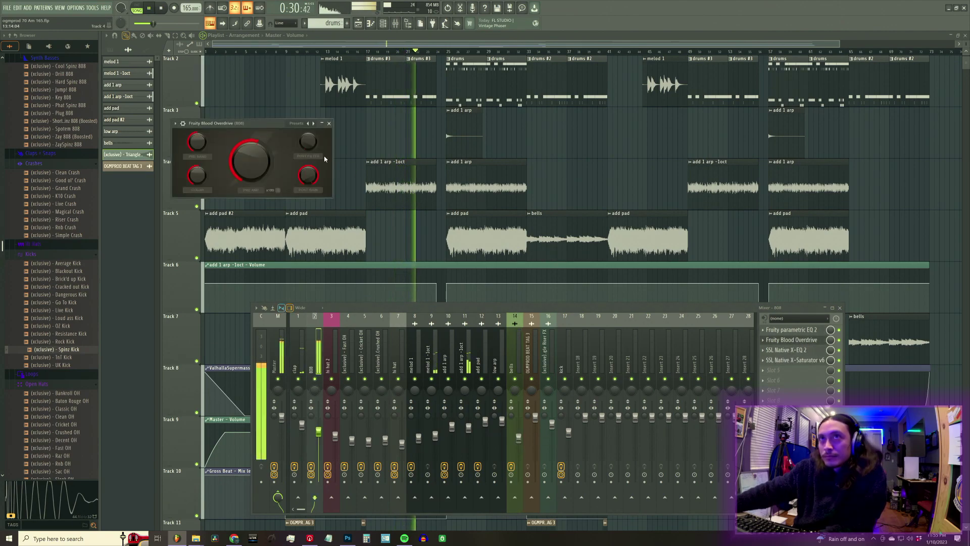
pyautogui.click(329, 124)
pyautogui.click(285, 355)
pyautogui.click(314, 364)
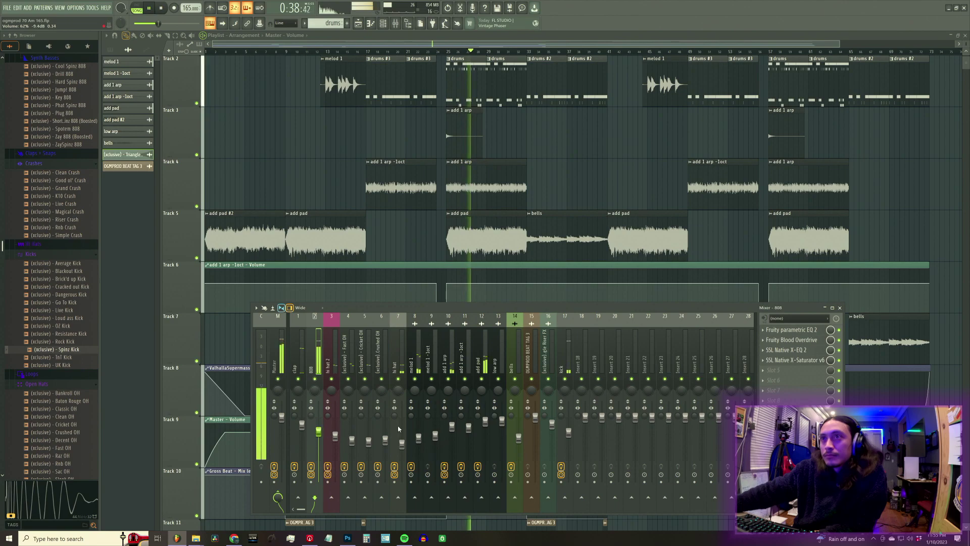
# Lower the kick and 808 mixer faders slightly
pyautogui.click(562, 364)
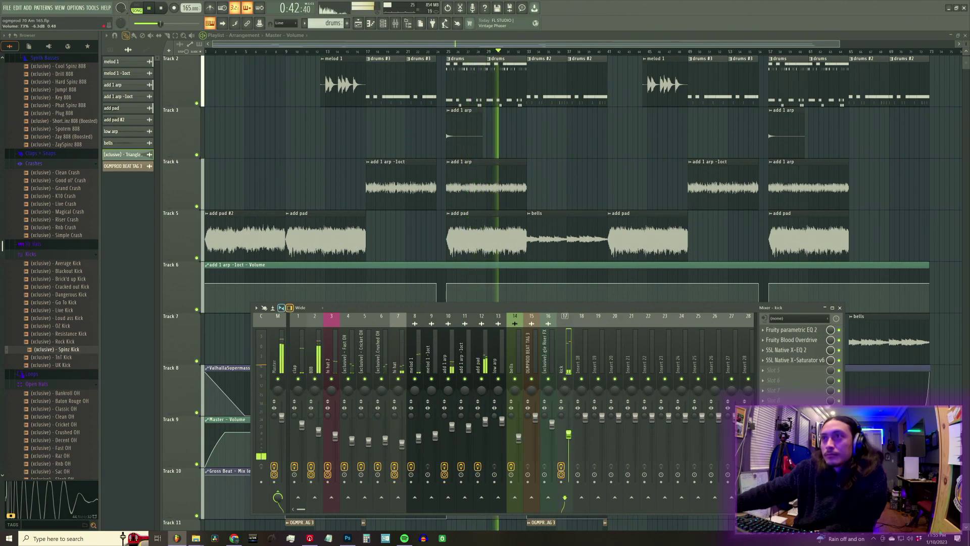
pyautogui.moveTo(569, 433); pyautogui.dragTo(574, 439)
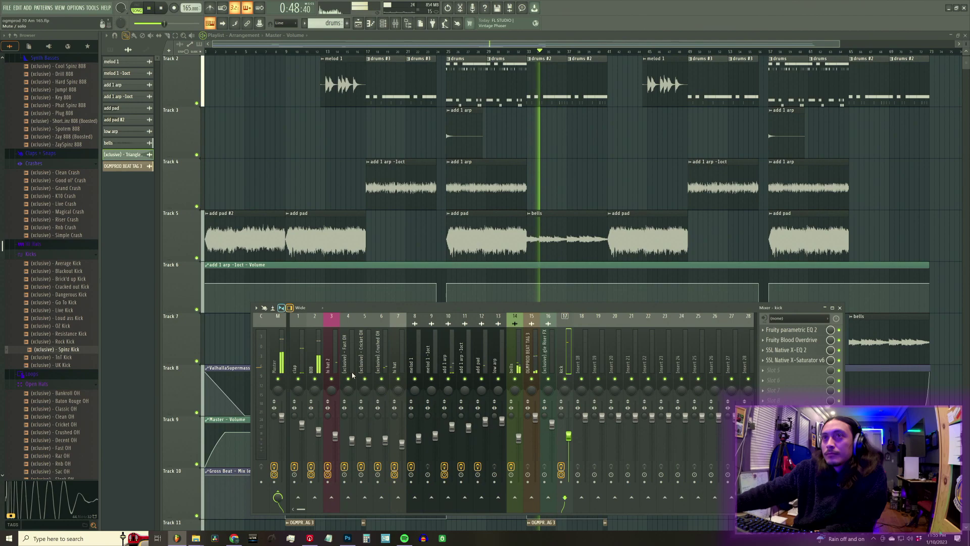
pyautogui.click(319, 432)
pyautogui.moveTo(319, 432); pyautogui.dragTo(319, 438)
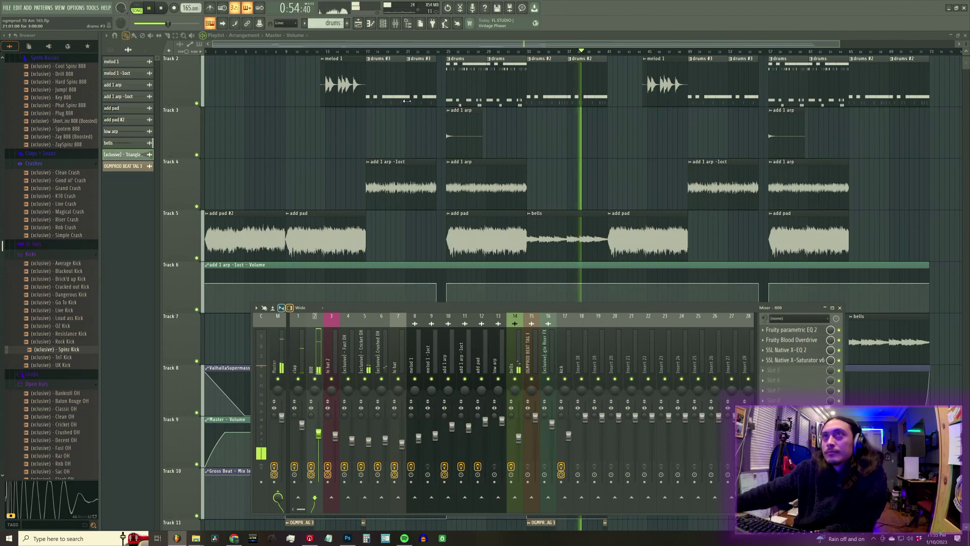
# Show all channels in the channel rack and inspect the Cool Spinz 808 notes of the drums pattern in the piano roll
pyautogui.click(383, 24)
pyautogui.click(299, 204)
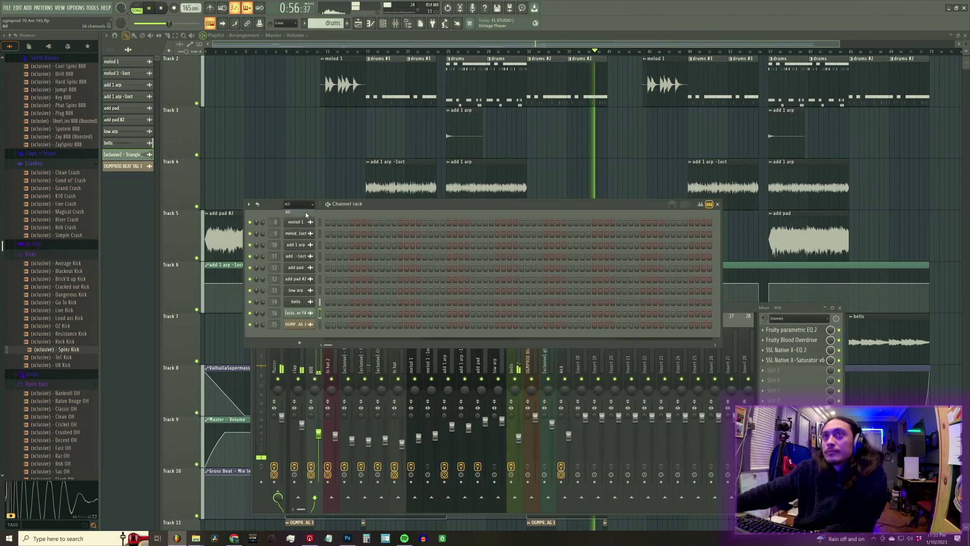
pyautogui.click(306, 211)
pyautogui.click(348, 279)
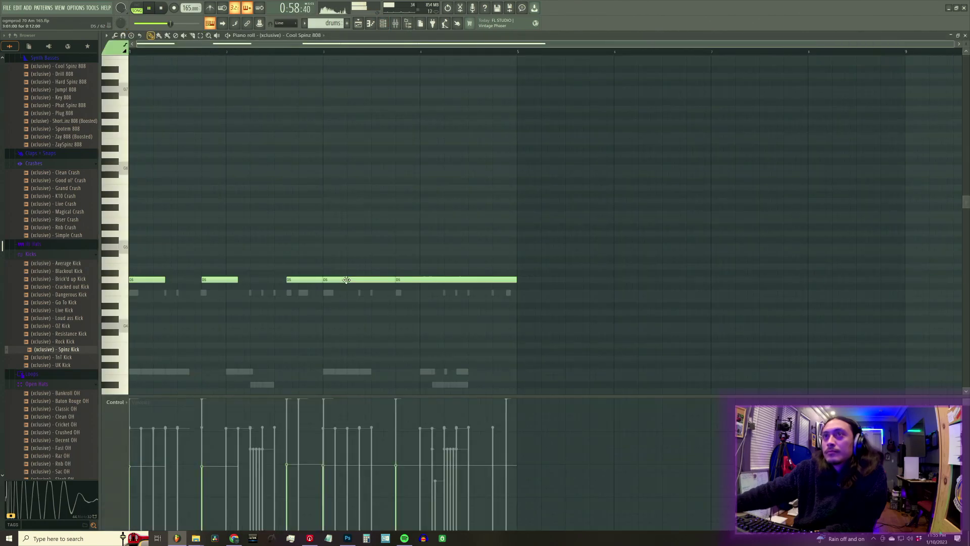
pyautogui.click(966, 37)
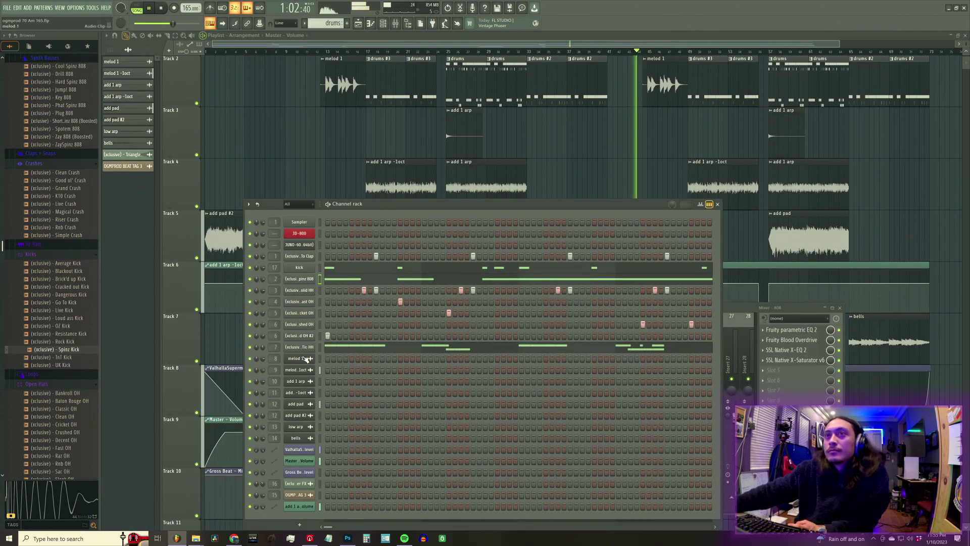
# Switch to Pattern 1 and inspect its JUNO-60 chord notes in the piano roll
pyautogui.click(334, 24)
pyautogui.click(338, 29)
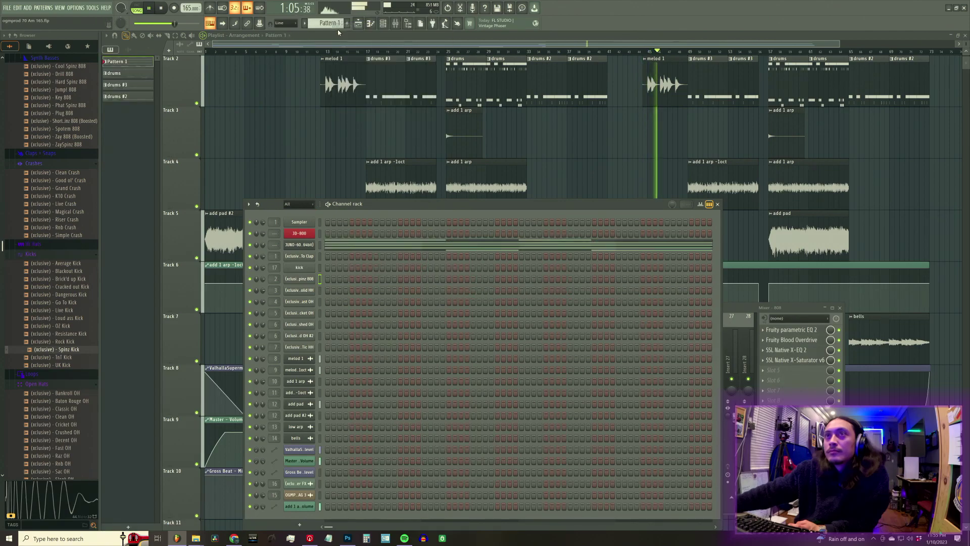
pyautogui.click(341, 251)
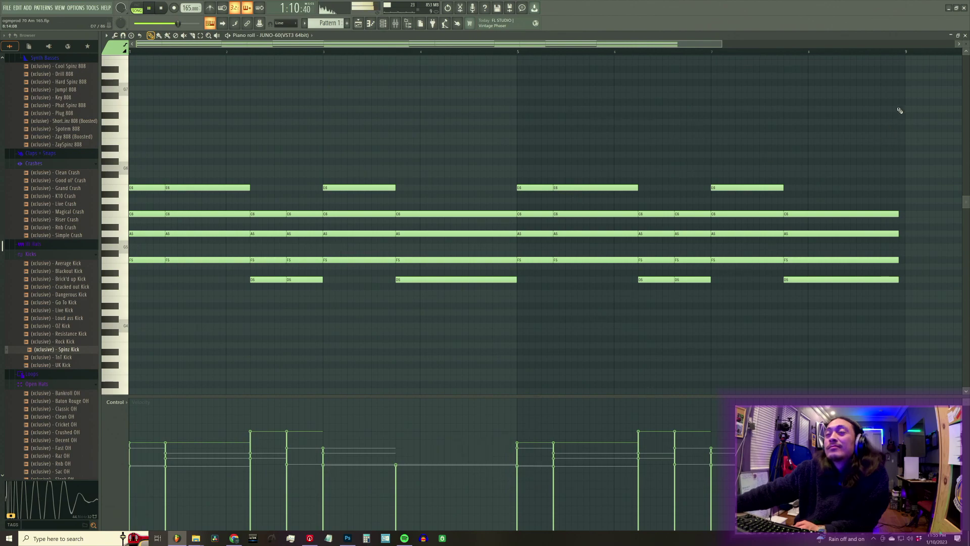
pyautogui.click(966, 36)
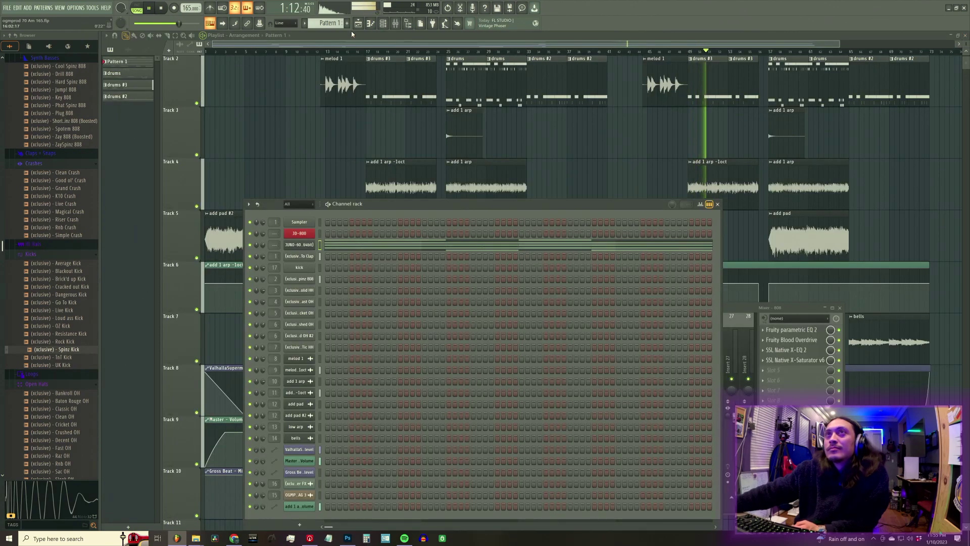
# Switch back to the drums pattern and review its Cool Spinz 808 notes in the piano roll during playback
pyautogui.click(333, 24)
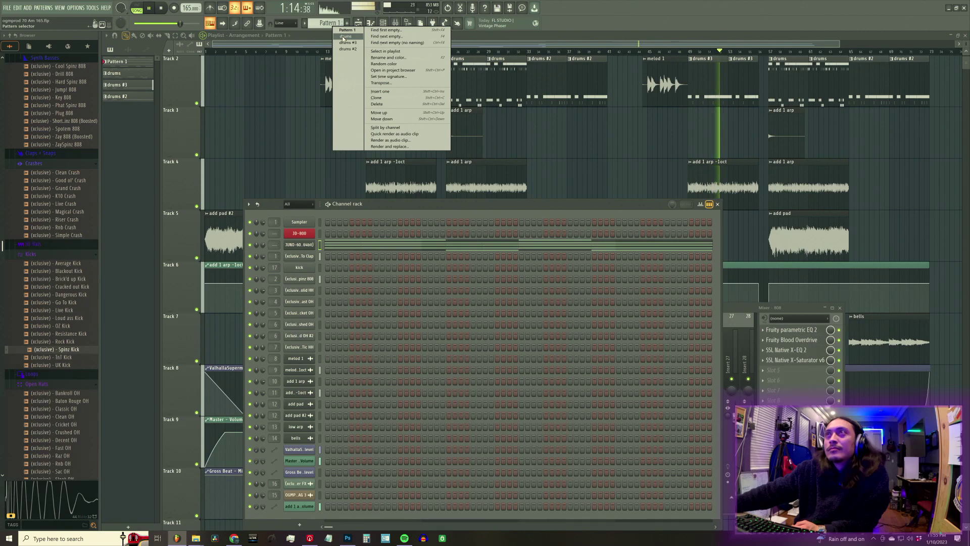
pyautogui.click(346, 36)
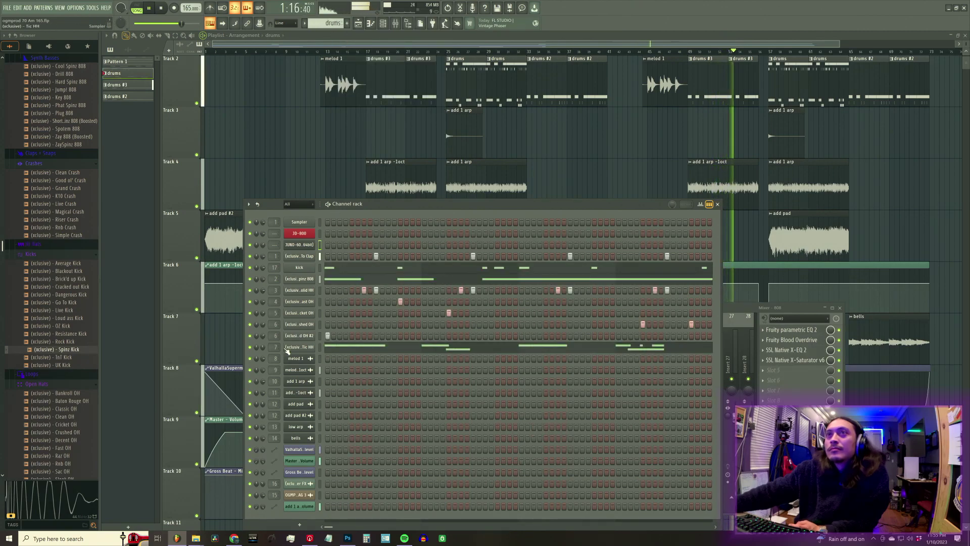
pyautogui.click(352, 280)
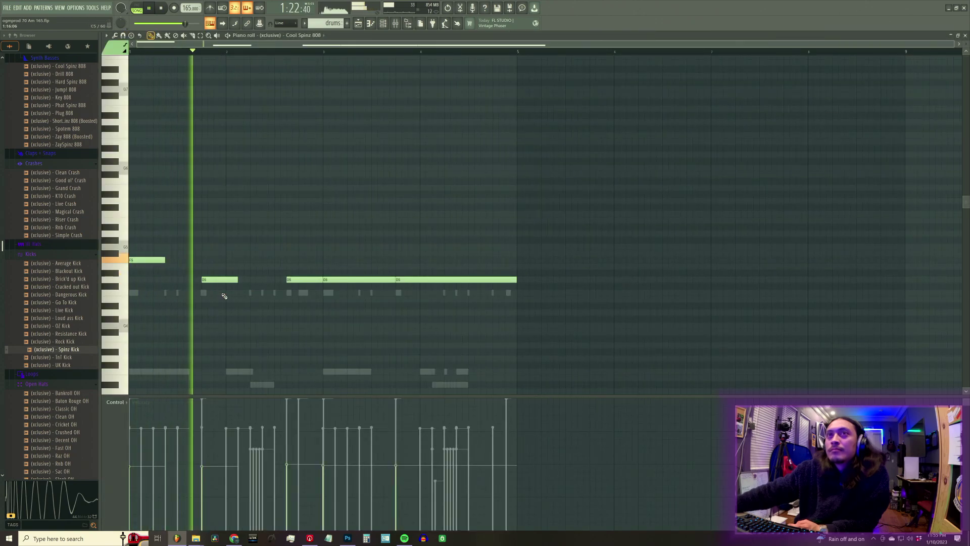
pyautogui.press('space')
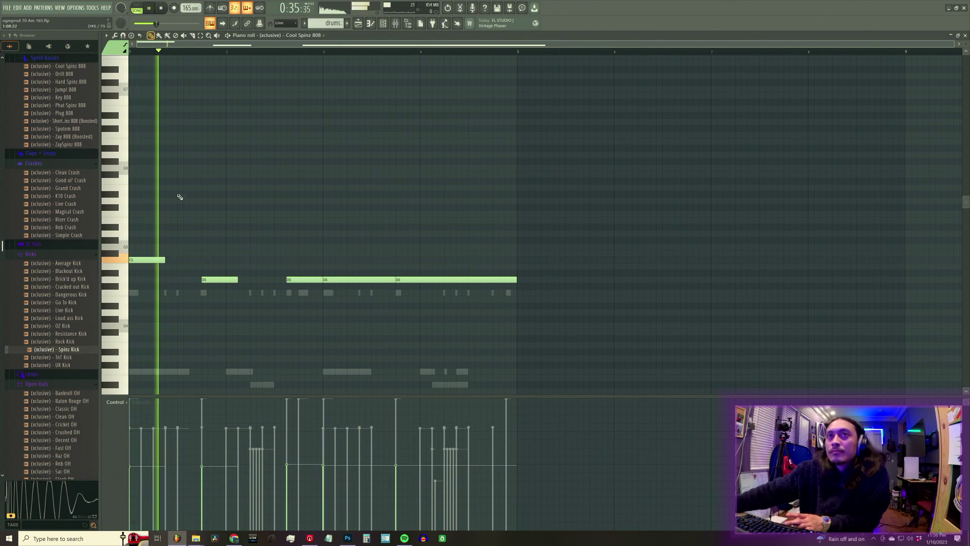
pyautogui.press('space')
pyautogui.click(383, 24)
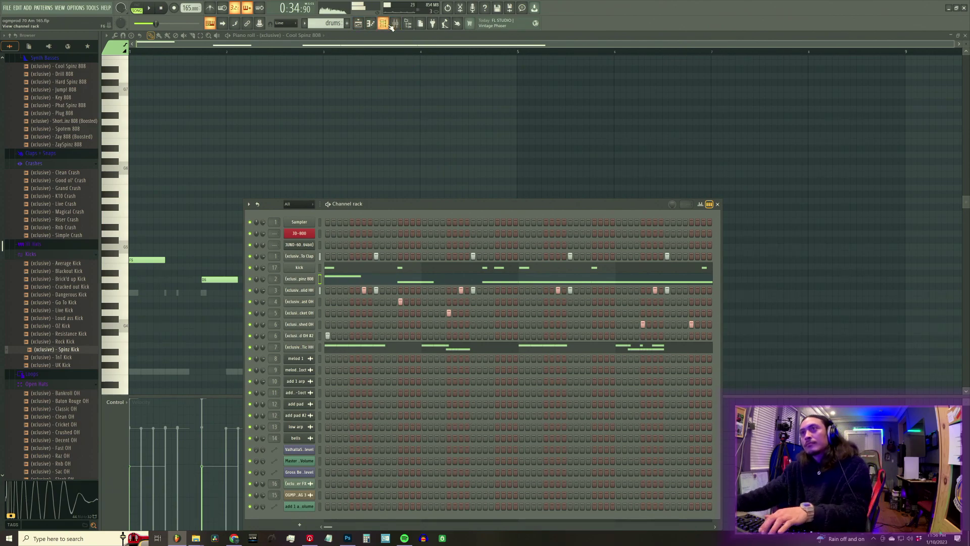
# Loop the playlist section holding the two drums clips from bar 25, and reopen the Cool Spinz 808 notes
pyautogui.press('F5')
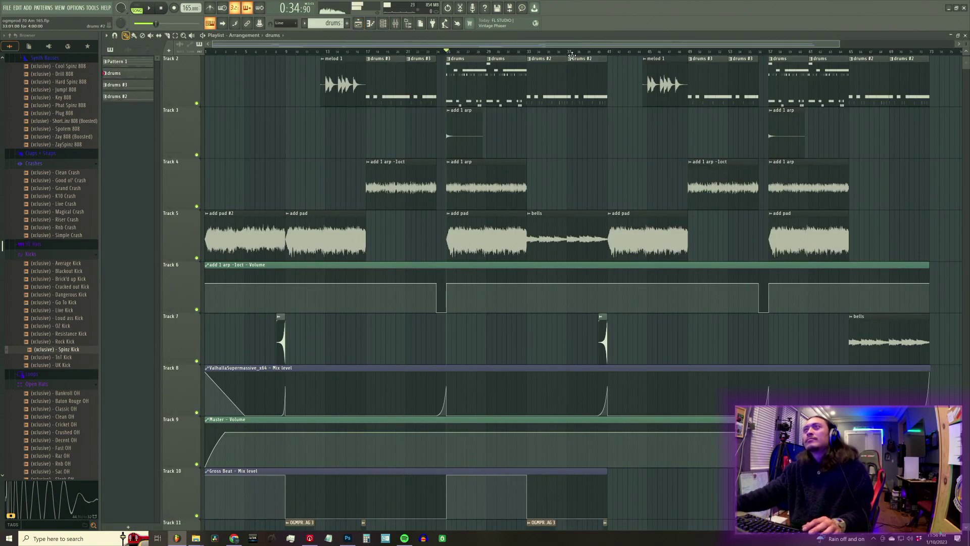
pyautogui.press('space')
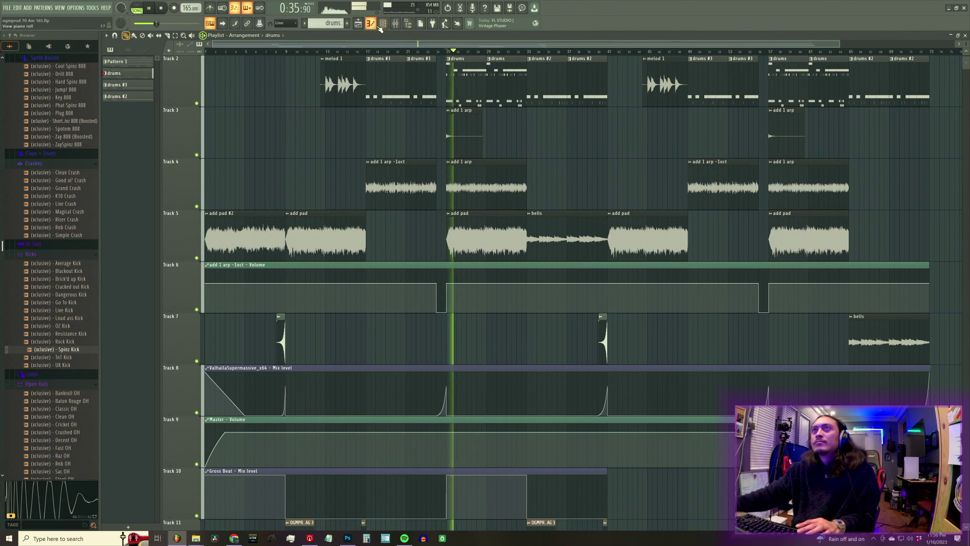
pyautogui.moveTo(449, 55); pyautogui.dragTo(479, 59)
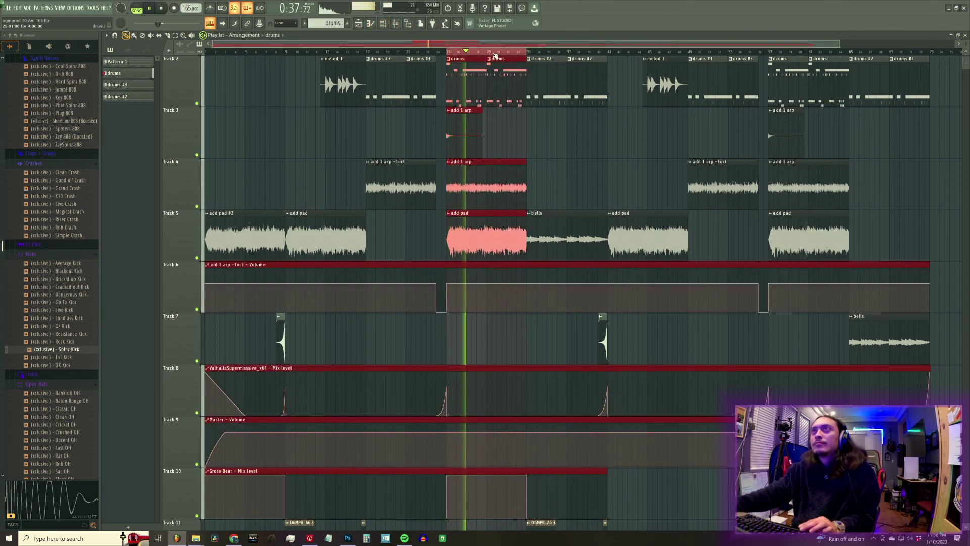
pyautogui.click(383, 26)
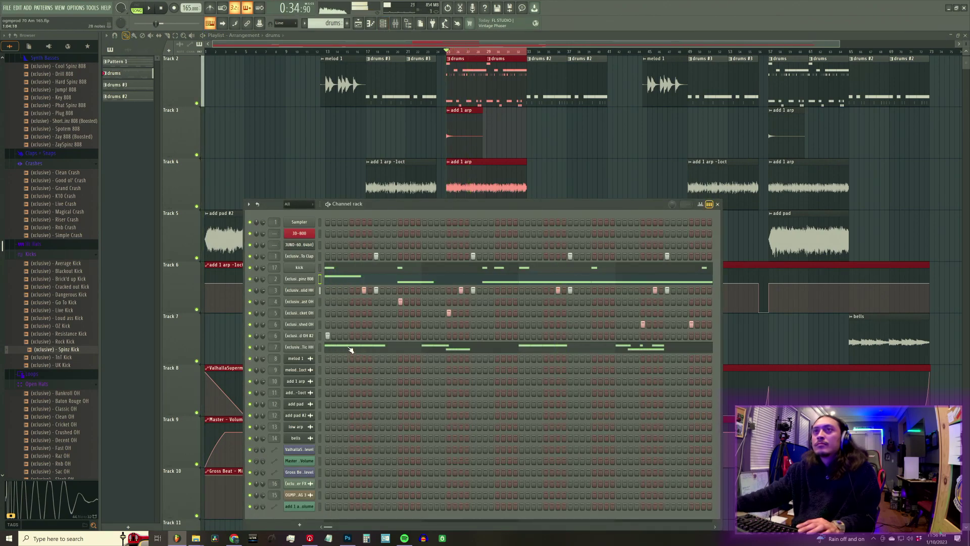
pyautogui.click(342, 281)
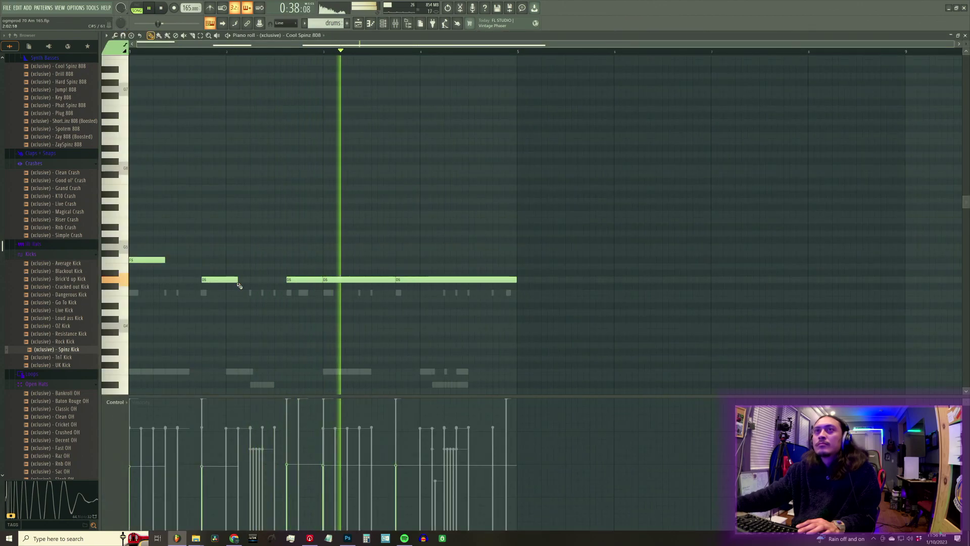
# Raise the 808 note starting bar 3 to F5 and replace the first D5 note with A4 notes in bars 1 and 2
pyautogui.moveTo(325, 280); pyautogui.dragTo(327, 261)
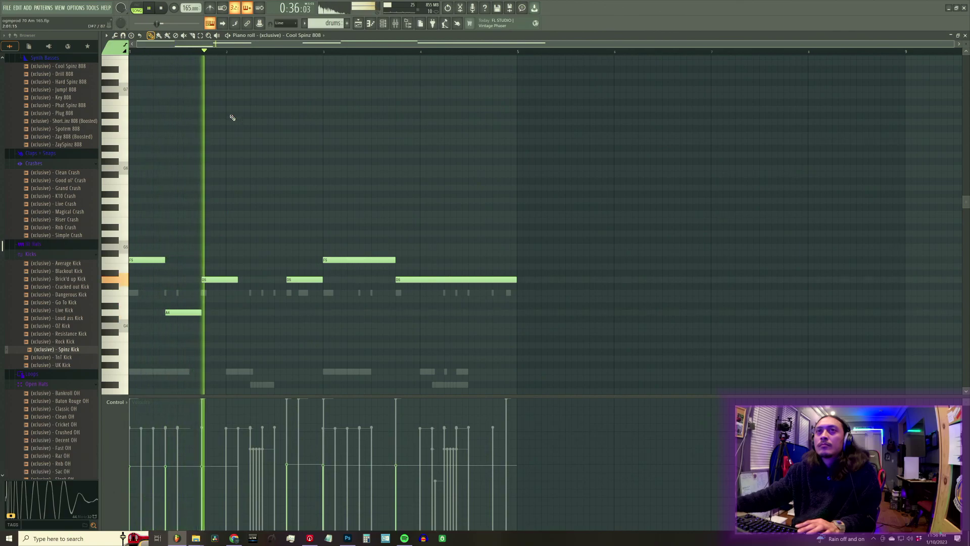
pyautogui.rightClick(211, 280)
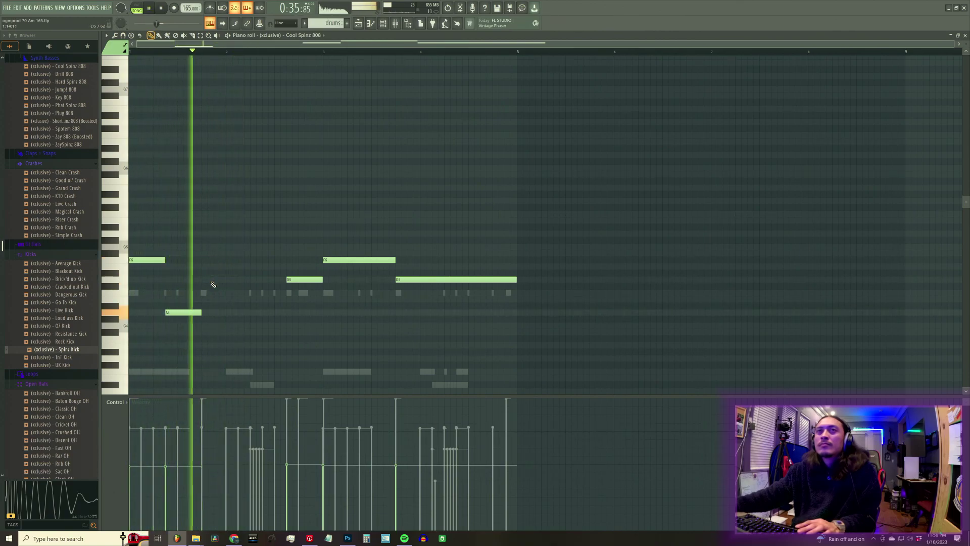
pyautogui.click(259, 313)
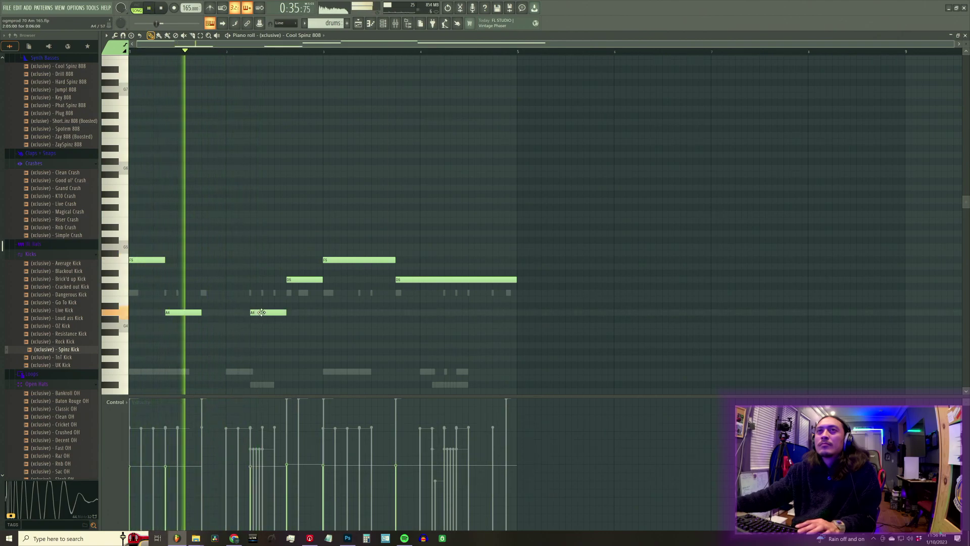
pyautogui.press('space')
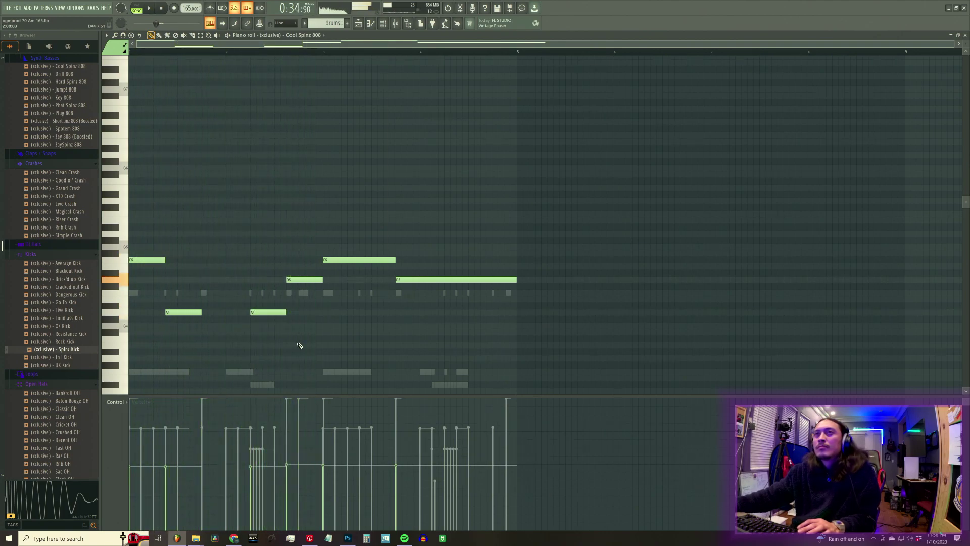
pyautogui.press('space')
pyautogui.press('space')
# Play the looped section while checking the mixer levels and the drums pattern's channel rack
pyautogui.press('F5')
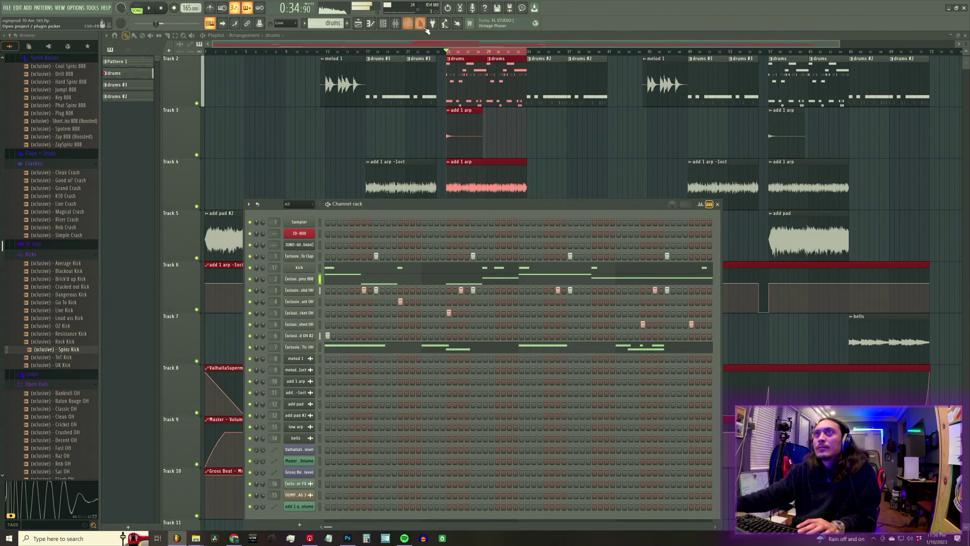
pyautogui.click(399, 25)
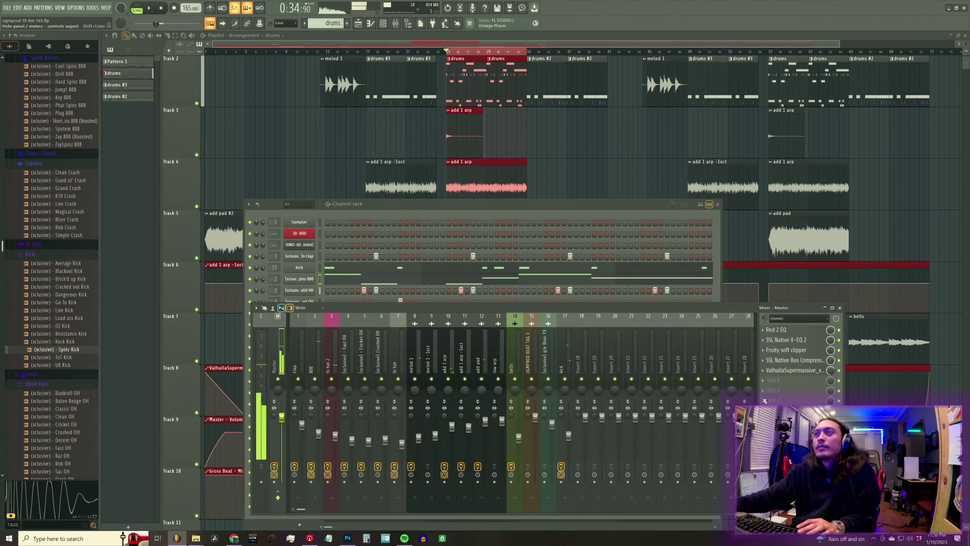
pyautogui.press('space')
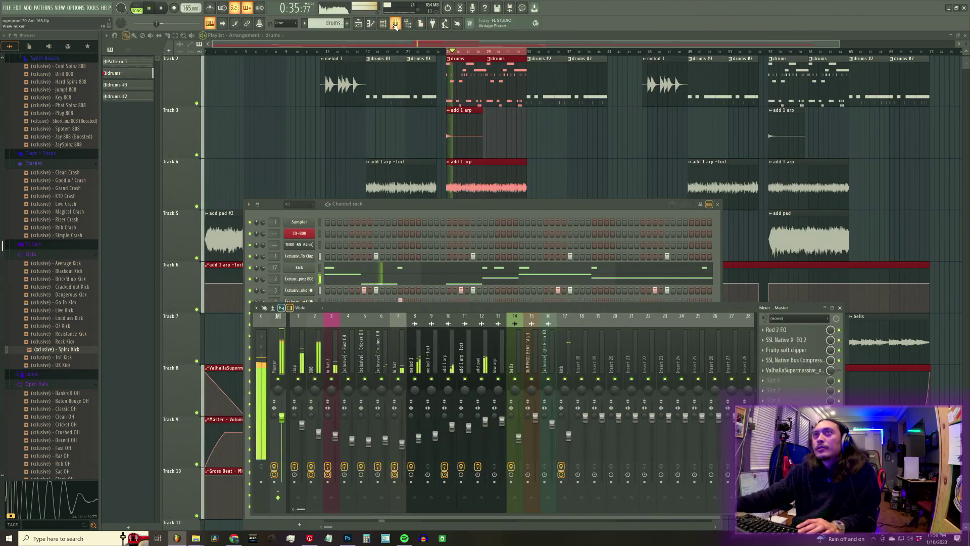
pyautogui.click(395, 26)
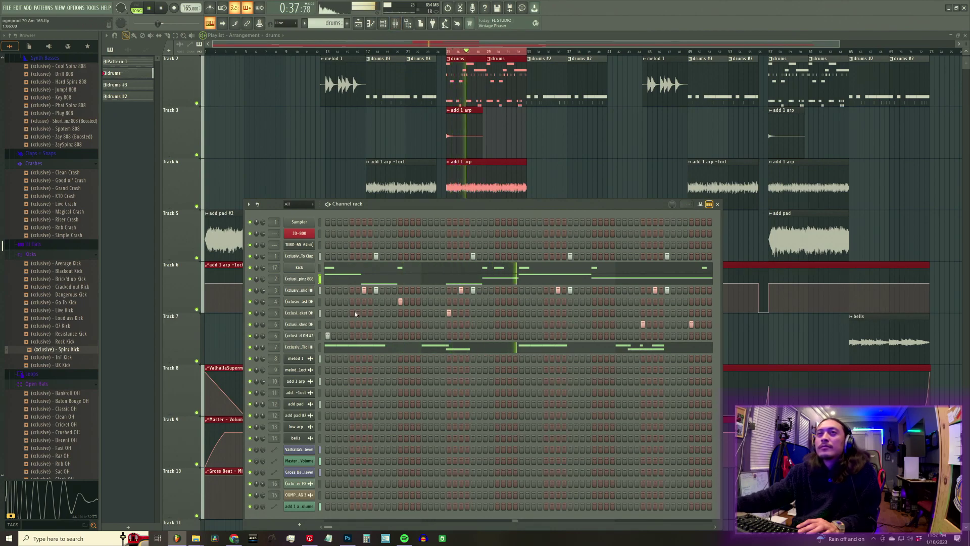
pyautogui.click(387, 29)
pyautogui.click(388, 29)
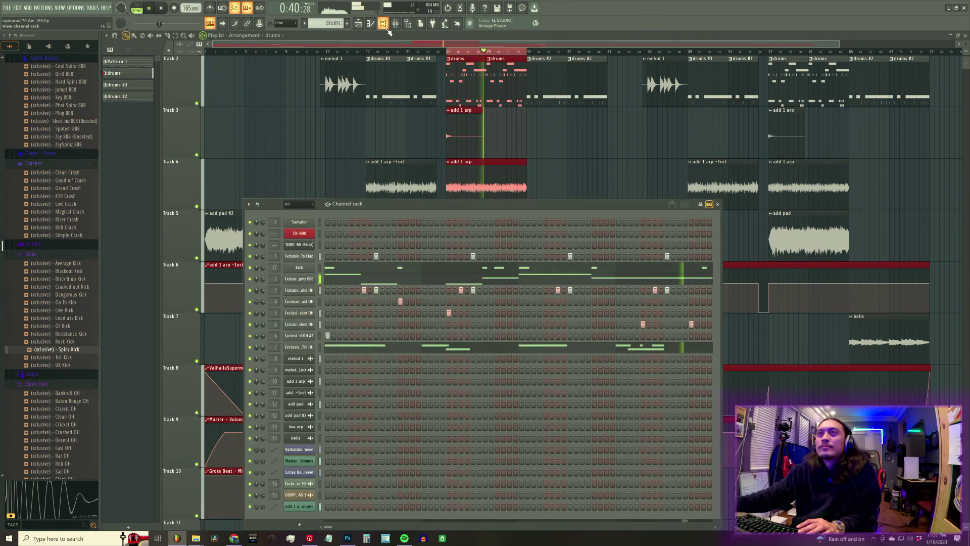
# Delete the 808's bar 1 A4 note and the D5 note ending bar 2, and raise the remaining bar 2 note to D5
pyautogui.click(385, 281)
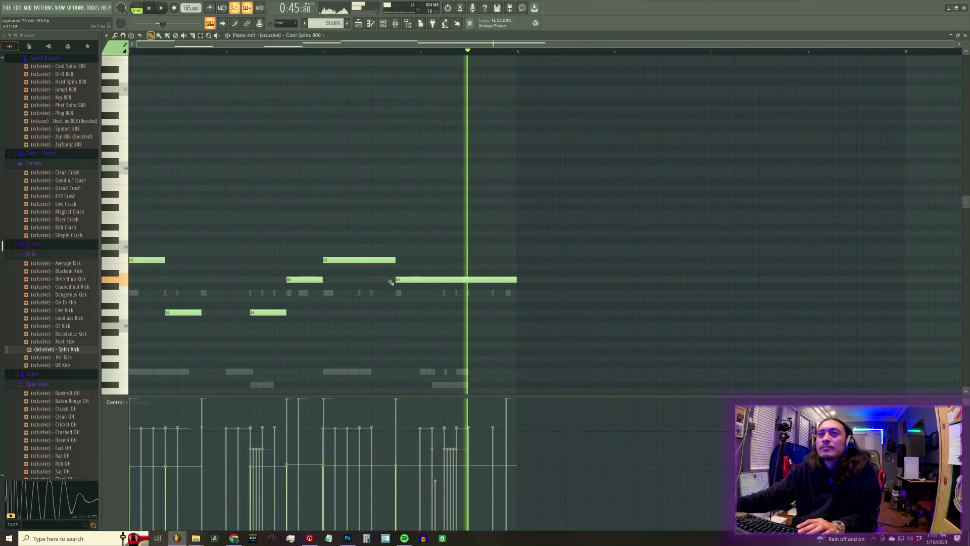
pyautogui.rightClick(177, 314)
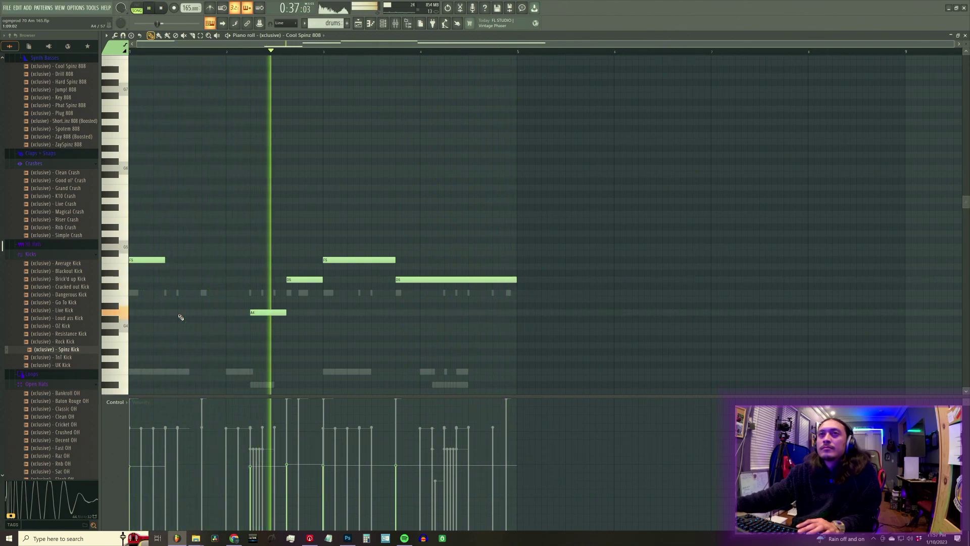
pyautogui.rightClick(304, 282)
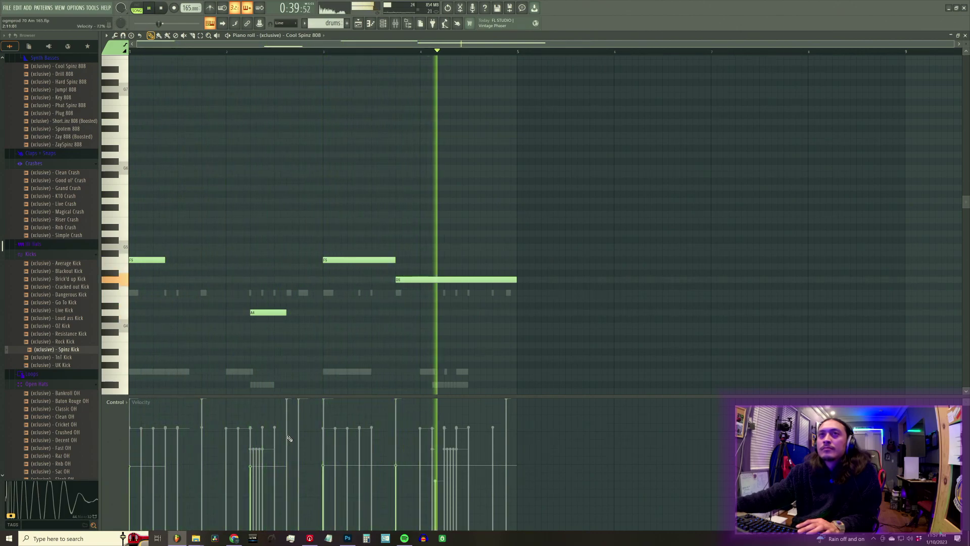
pyautogui.moveTo(267, 313); pyautogui.dragTo(266, 278)
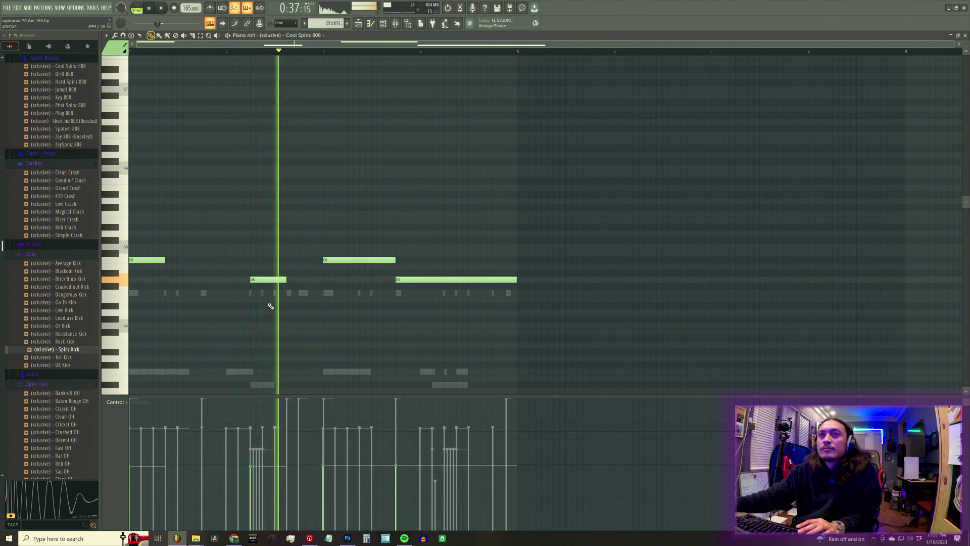
# Lower the bar 3 808 note to D5 and the last note to A4, shortening the last note to end within bar 4
pyautogui.moveTo(344, 260); pyautogui.dragTo(344, 280)
pyautogui.moveTo(420, 281); pyautogui.dragTo(421, 320)
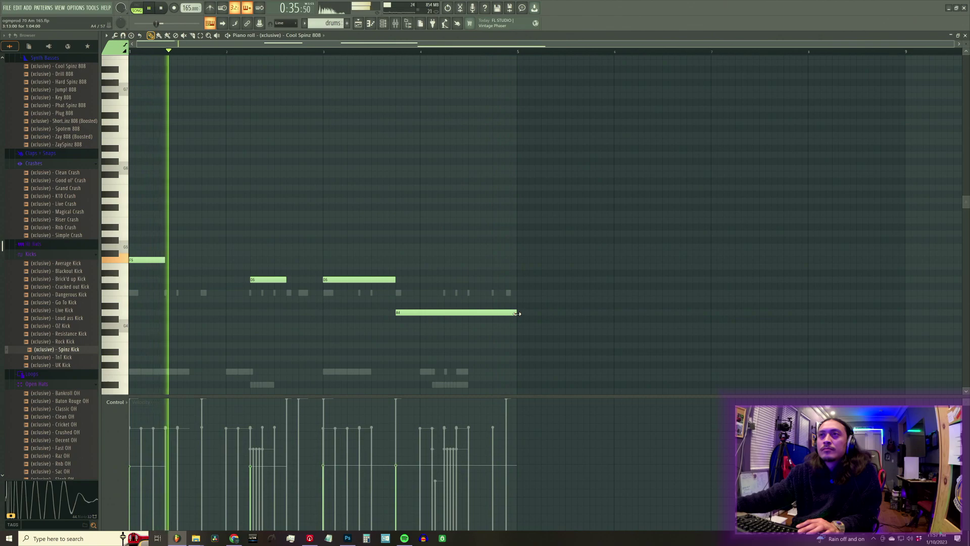
pyautogui.moveTo(517, 314); pyautogui.dragTo(487, 314)
pyautogui.moveTo(355, 280)
pyautogui.mouseDown()
pyautogui.moveTo(373, 281)
pyautogui.moveTo(351, 281)
pyautogui.mouseUp()
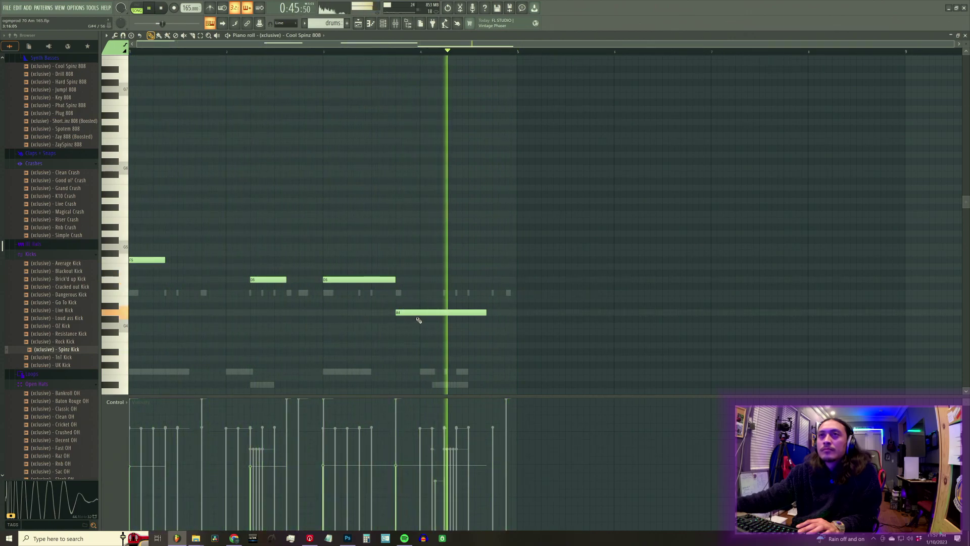
# Move the two D5 808 notes into bar 1 at steps 7 and 13, directly after the opening F5 note
pyautogui.moveTo(267, 280); pyautogui.dragTo(218, 283)
pyautogui.moveTo(329, 279); pyautogui.dragTo(211, 278)
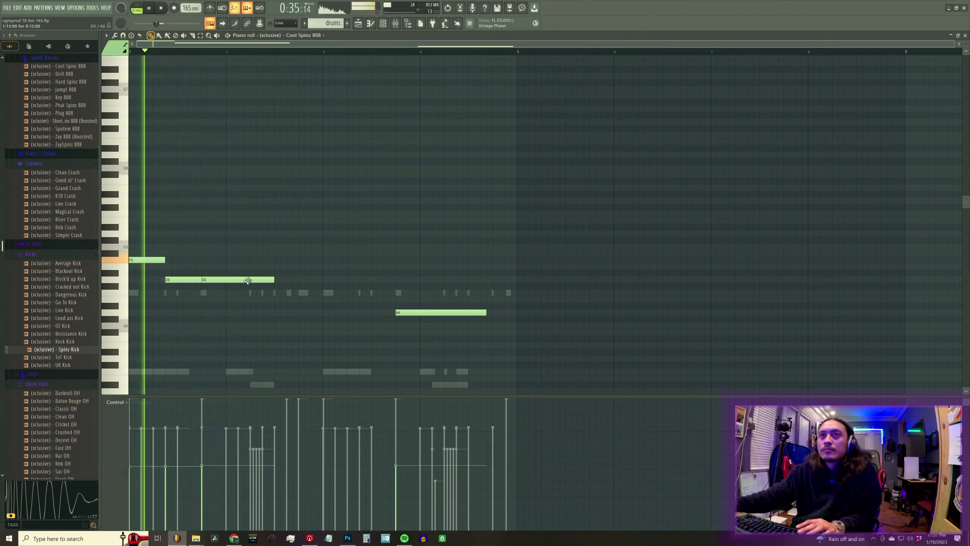
pyautogui.moveTo(248, 281)
pyautogui.mouseDown()
pyautogui.moveTo(246, 290)
pyautogui.moveTo(246, 279)
pyautogui.mouseUp()
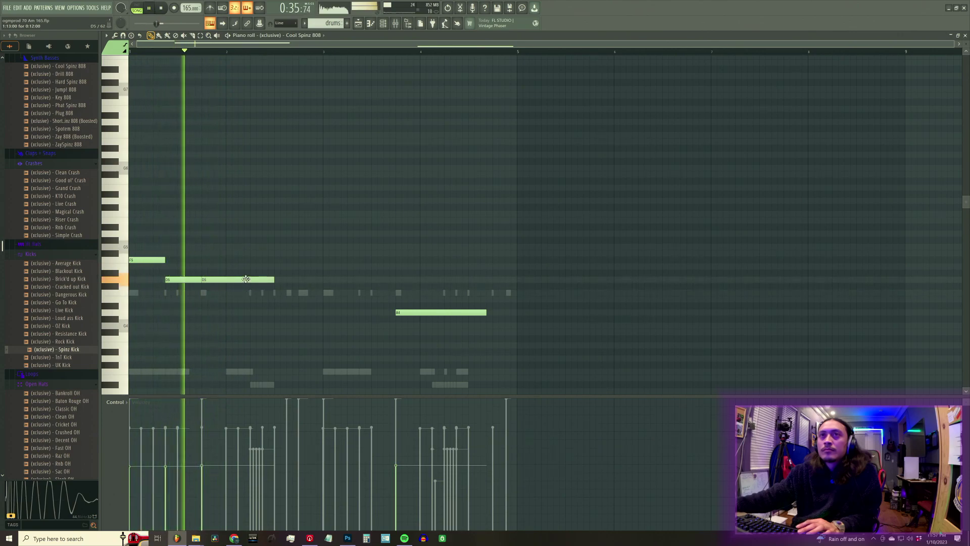
# Try the second D5 808 note at E5 and return it to D5
pyautogui.moveTo(246, 275); pyautogui.dragTo(246, 271)
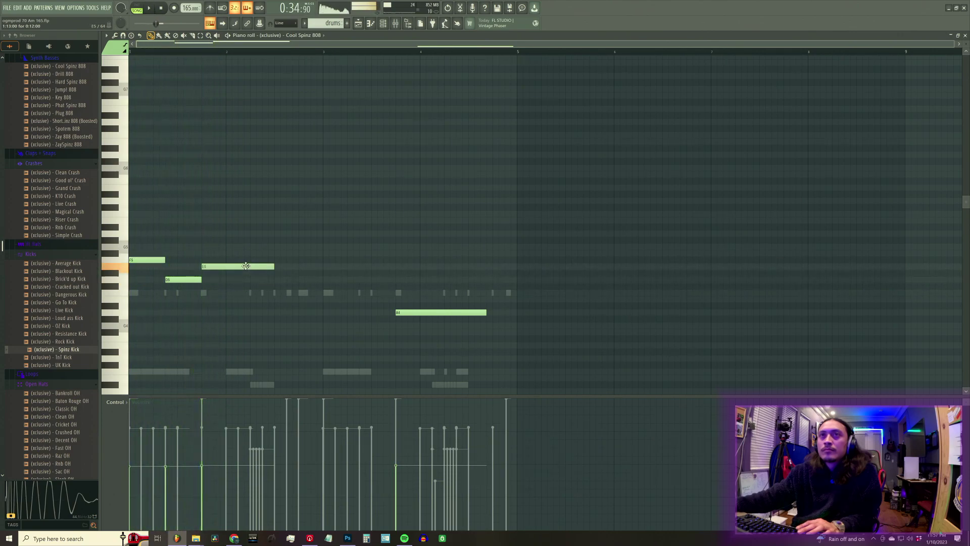
pyautogui.moveTo(246, 266); pyautogui.dragTo(217, 284)
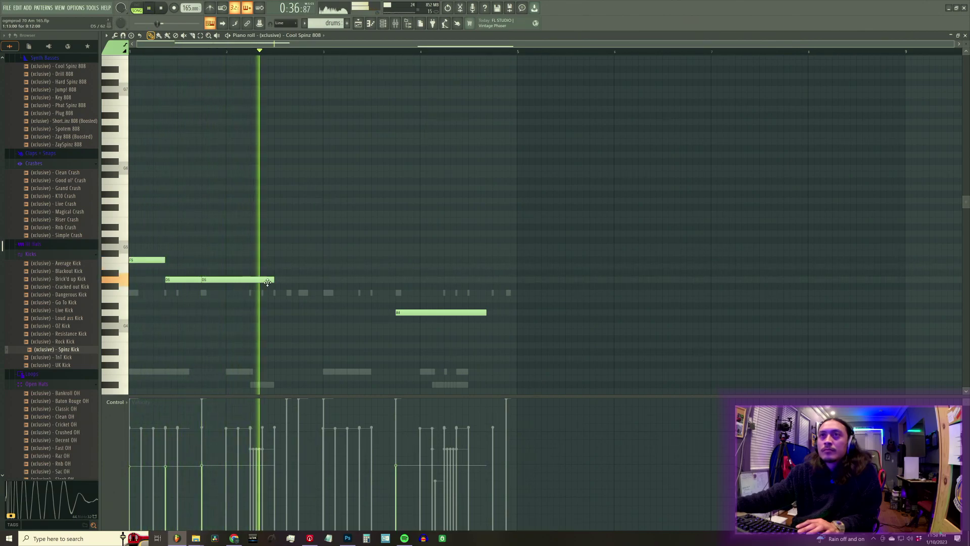
pyautogui.moveTo(259, 285); pyautogui.dragTo(263, 279)
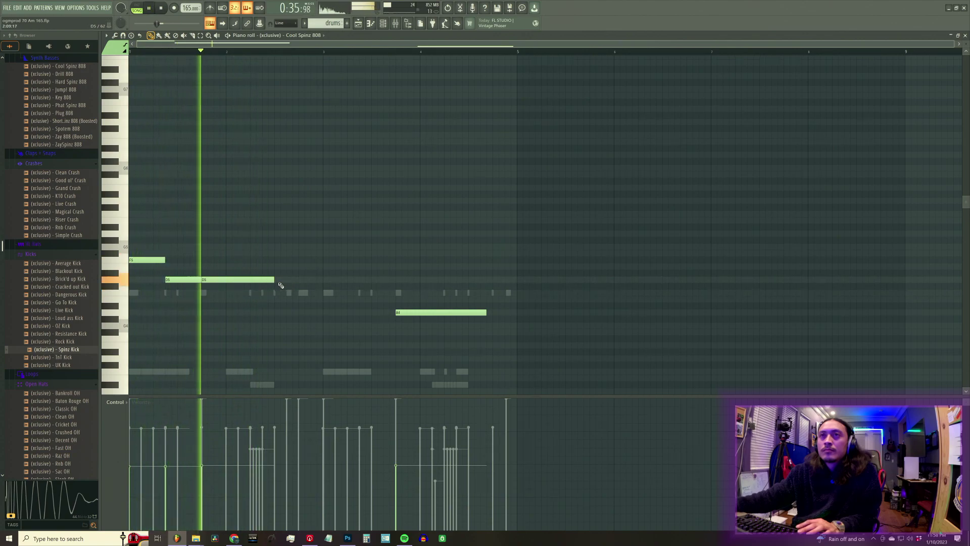
# Add a 12-step F5 808 note starting at step 7 of bar 2, trim the D5 note before it, and restart playback
pyautogui.click(277, 281)
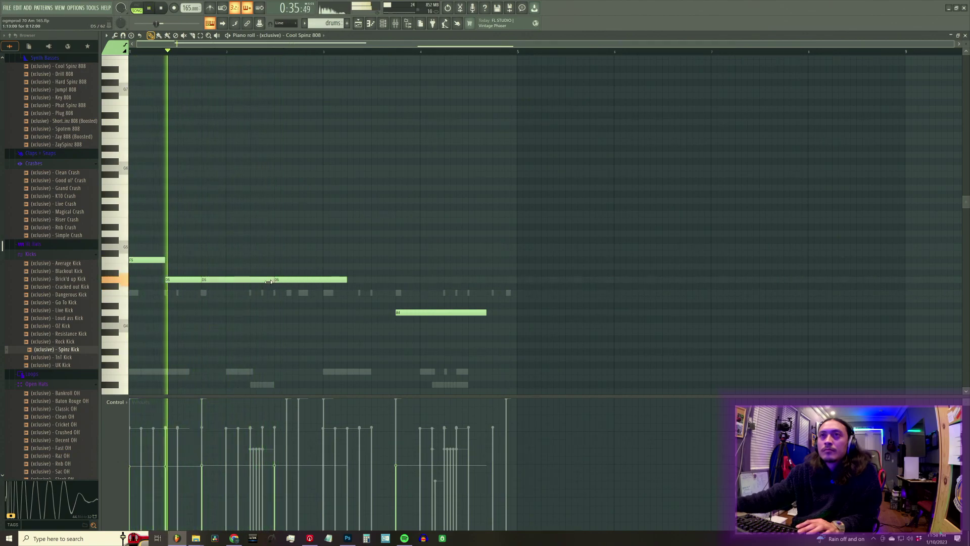
pyautogui.moveTo(273, 281); pyautogui.dragTo(274, 259)
pyautogui.press('space')
pyautogui.press('space')
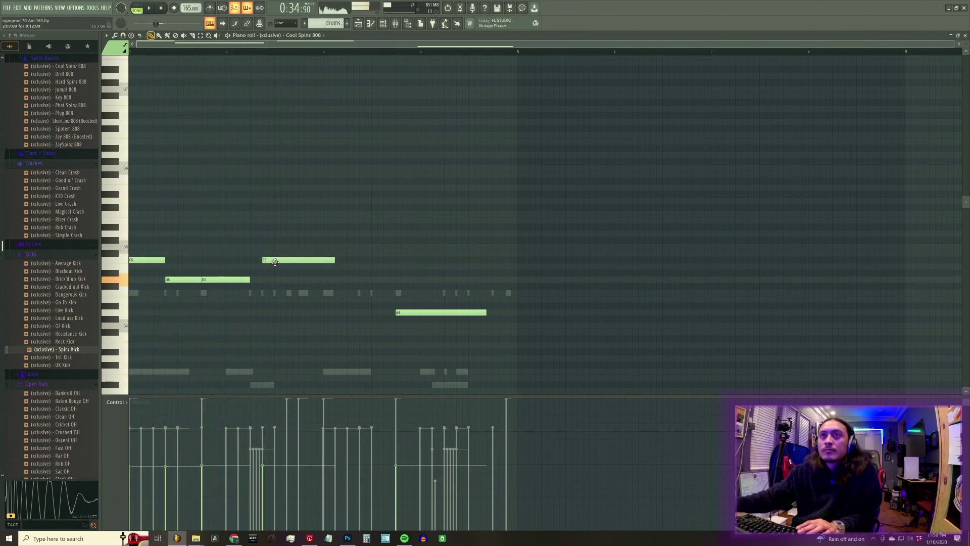
# Place the A4 808 note at step 5 of bar 2 and a 12-step D5 note at the start of bar 3
pyautogui.moveTo(275, 262); pyautogui.dragTo(264, 284)
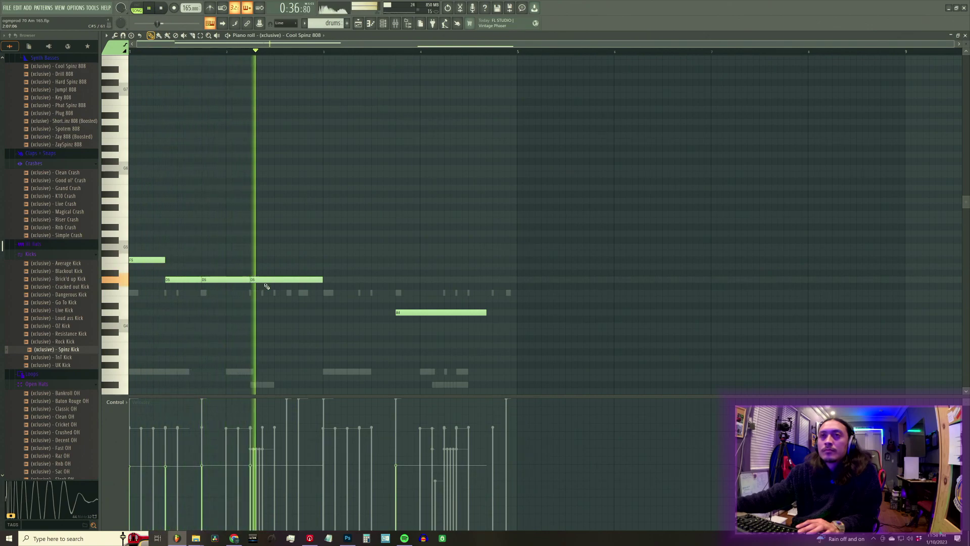
pyautogui.moveTo(400, 312); pyautogui.dragTo(292, 314)
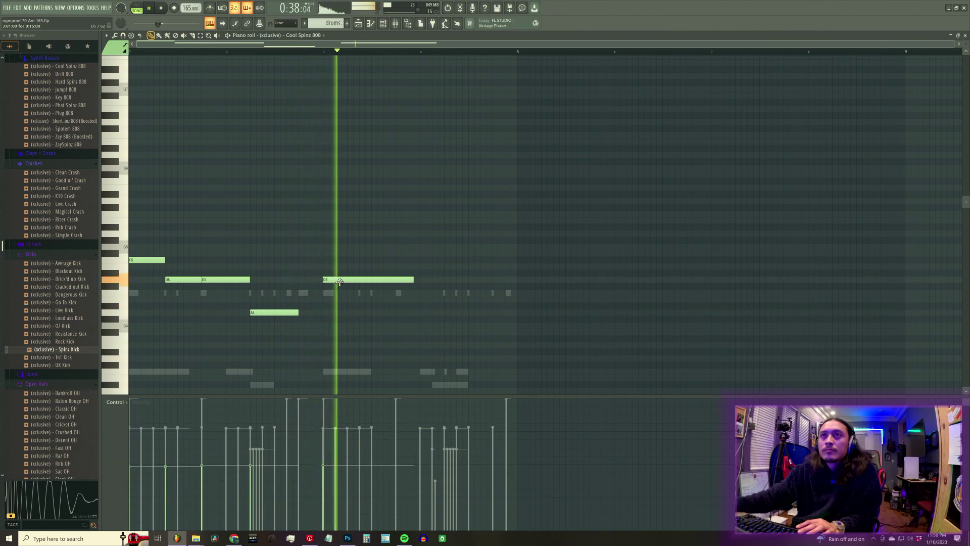
pyautogui.moveTo(412, 280); pyautogui.dragTo(396, 280)
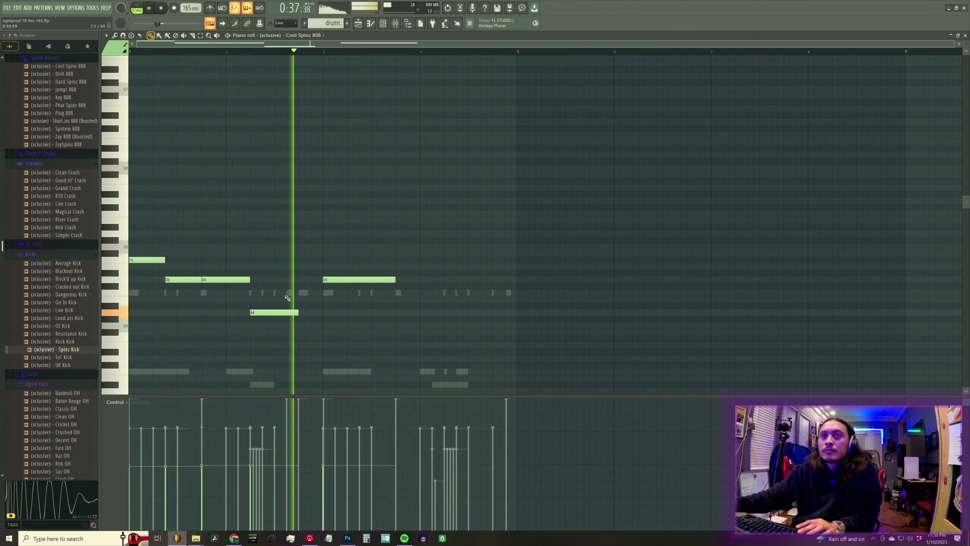
# Add D5 808 notes at step 13 of bar 3 and step 9 of bar 4, trimming the last to end with bar 4
pyautogui.click(400, 280)
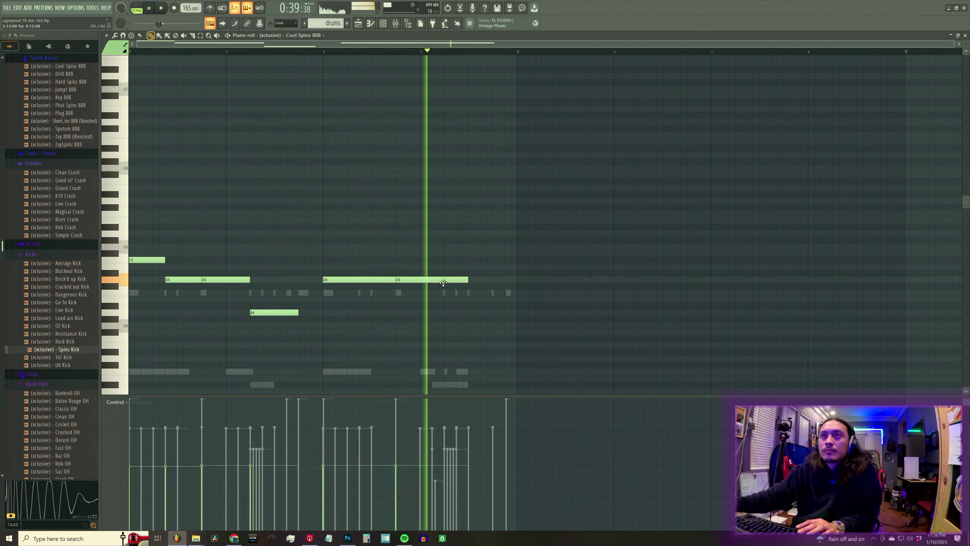
pyautogui.click(472, 280)
pyautogui.moveTo(540, 280); pyautogui.dragTo(517, 280)
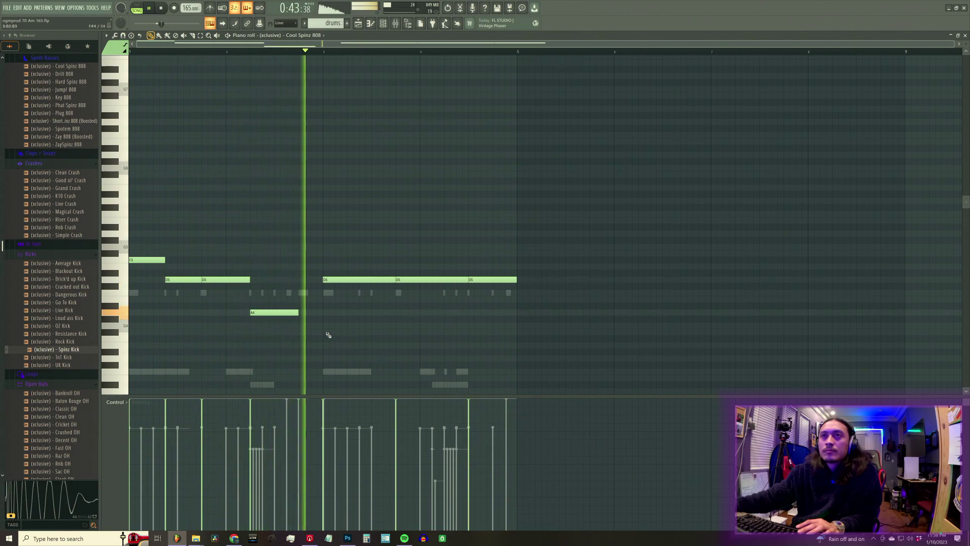
# Shorten the A4 note and add a second A4 at step 11 of bar 2, then cut the first bar 3 D5 to 5 steps
pyautogui.moveTo(298, 313); pyautogui.dragTo(287, 315)
pyautogui.click(289, 313)
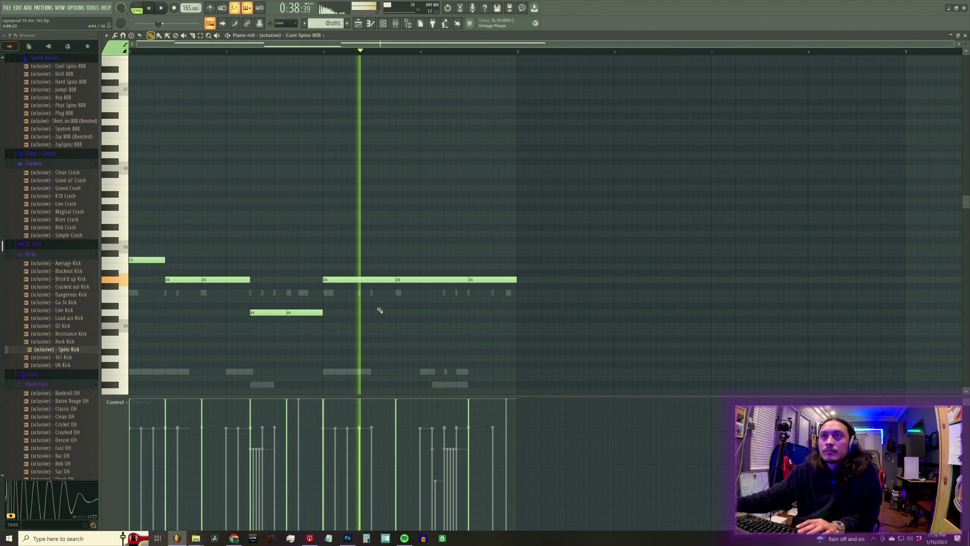
pyautogui.moveTo(395, 280); pyautogui.dragTo(354, 287)
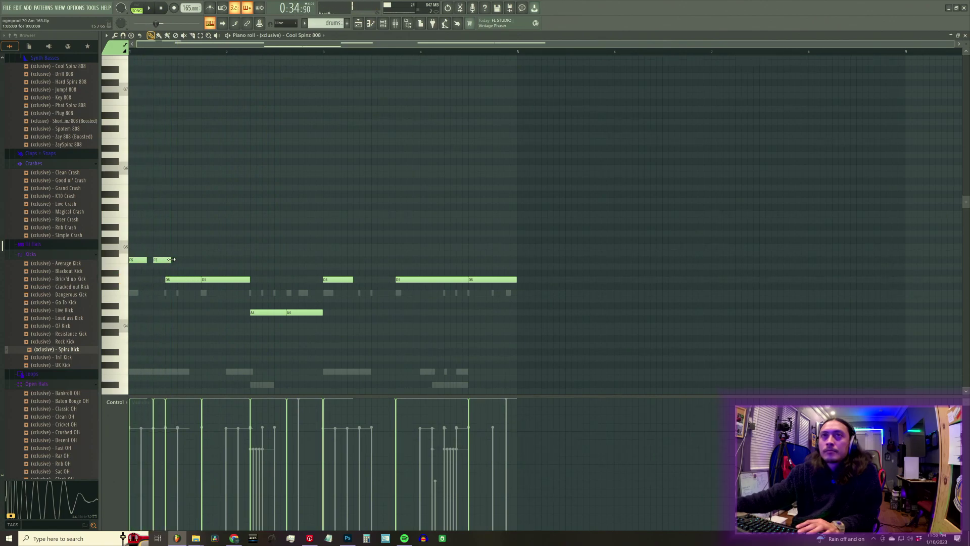
# Try a shortened opening F5 note with a second, 2-step F5 at step 5 of bar 1, and restart playback
pyautogui.press('space')
pyautogui.moveTo(172, 259); pyautogui.dragTo(151, 260)
pyautogui.press('space')
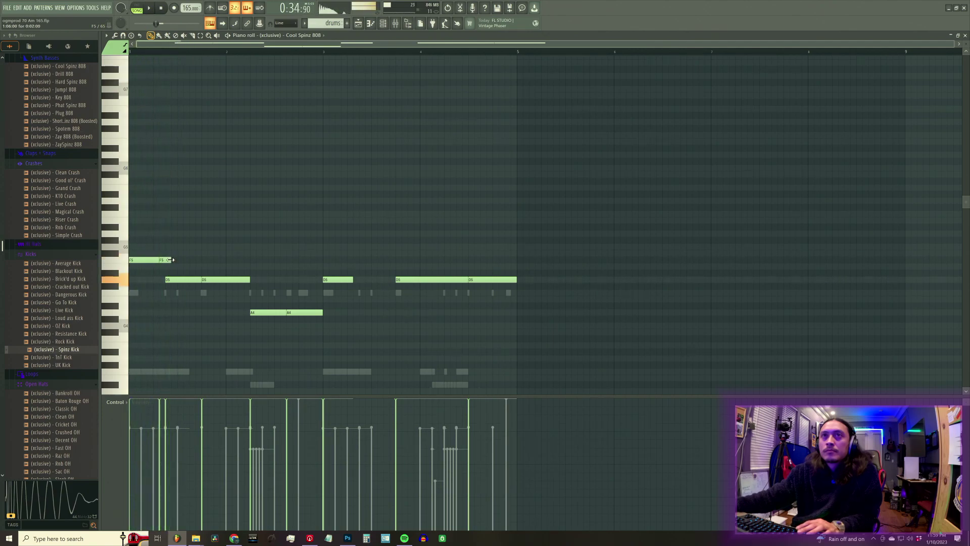
pyautogui.press('space')
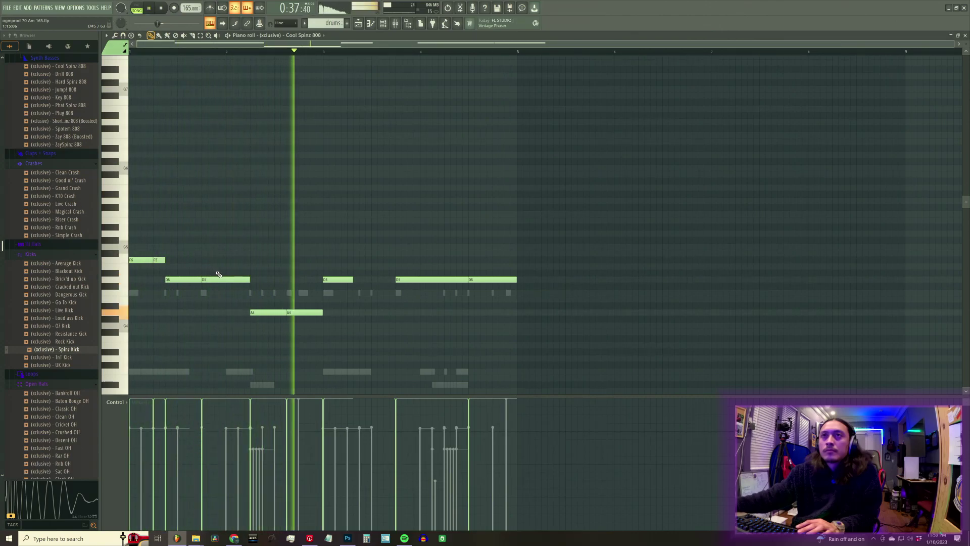
# Add a 2-step A4 note at step 15 of bar 2 and a 5-step D5 note at step 7 of bar 3
pyautogui.moveTo(326, 314); pyautogui.dragTo(312, 313)
pyautogui.click(313, 312)
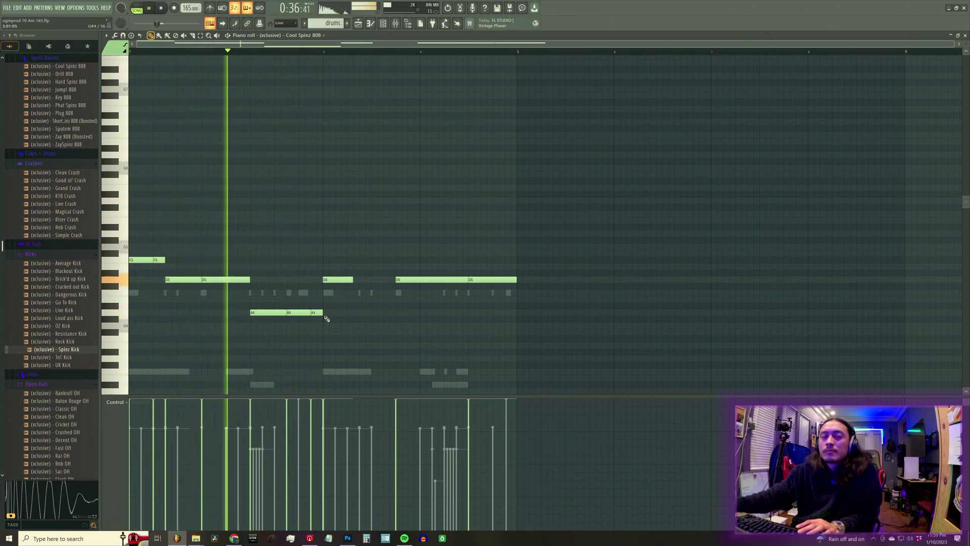
pyautogui.click(364, 280)
pyautogui.moveTo(363, 280); pyautogui.dragTo(358, 280)
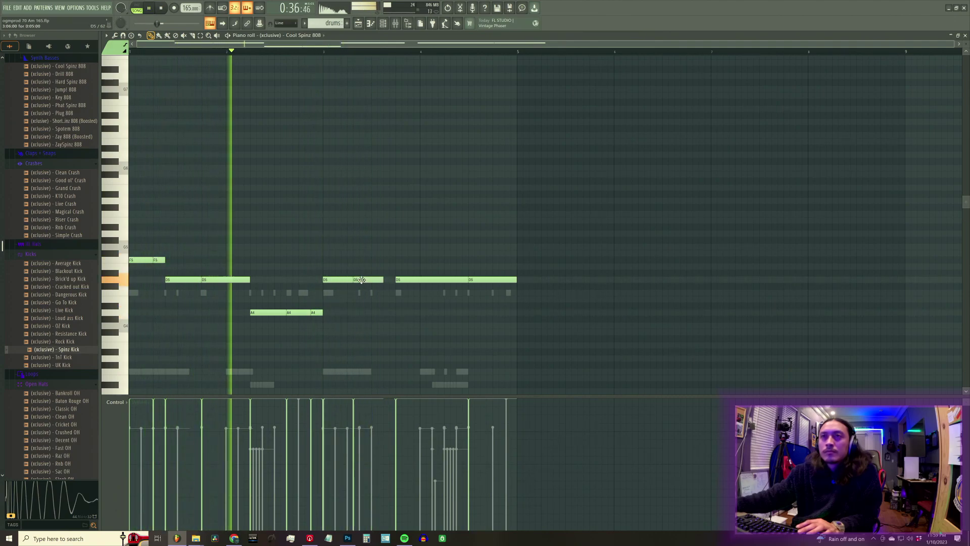
pyautogui.hotkey('ctrl', 'z')
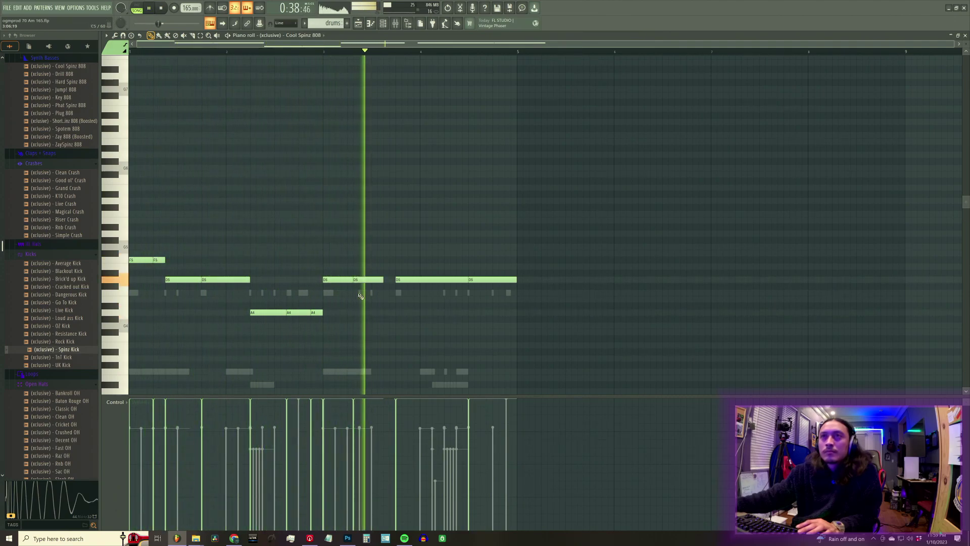
pyautogui.moveTo(352, 280); pyautogui.dragTo(359, 280)
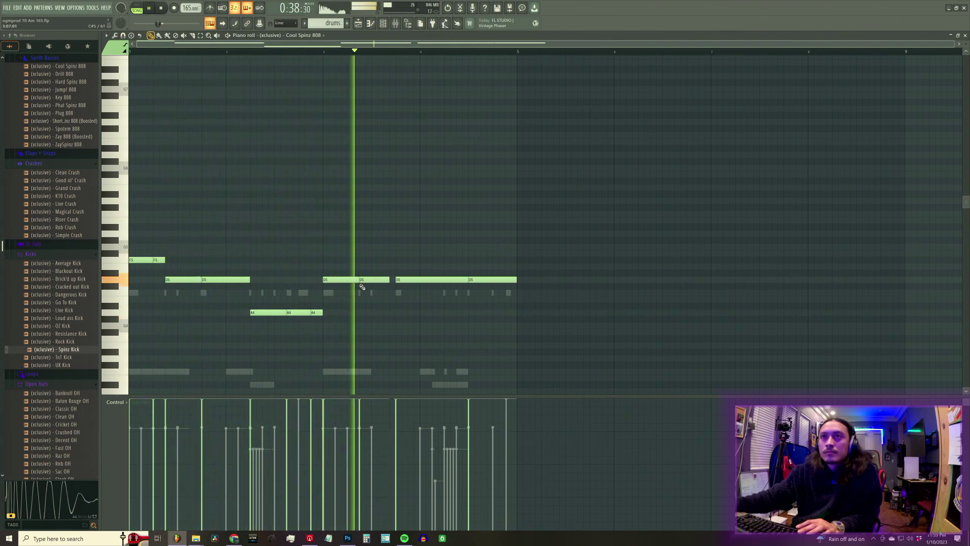
# Try an extra one-step D5 808 note just before step 13 of bar 3 and delete it
pyautogui.click(398, 274)
pyautogui.moveTo(419, 273); pyautogui.dragTo(395, 280)
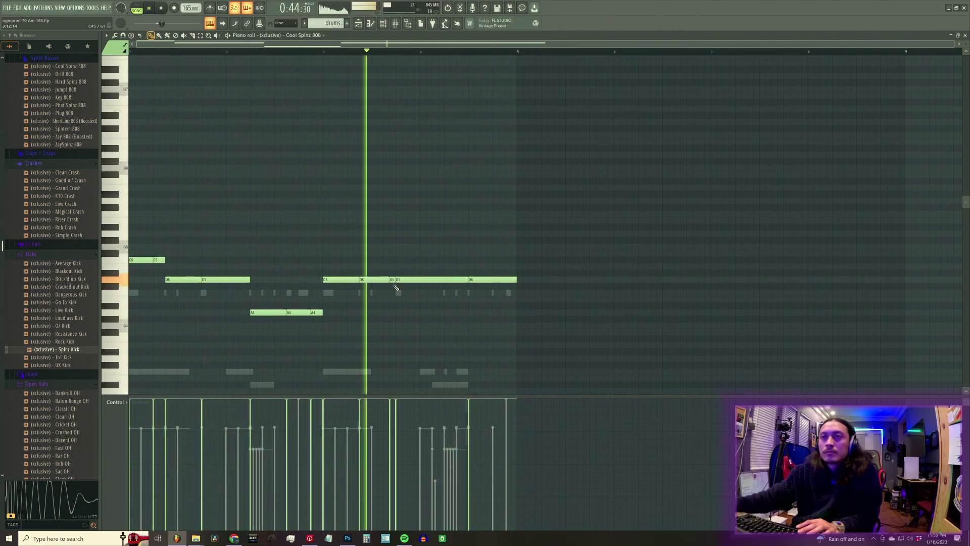
pyautogui.rightClick(393, 279)
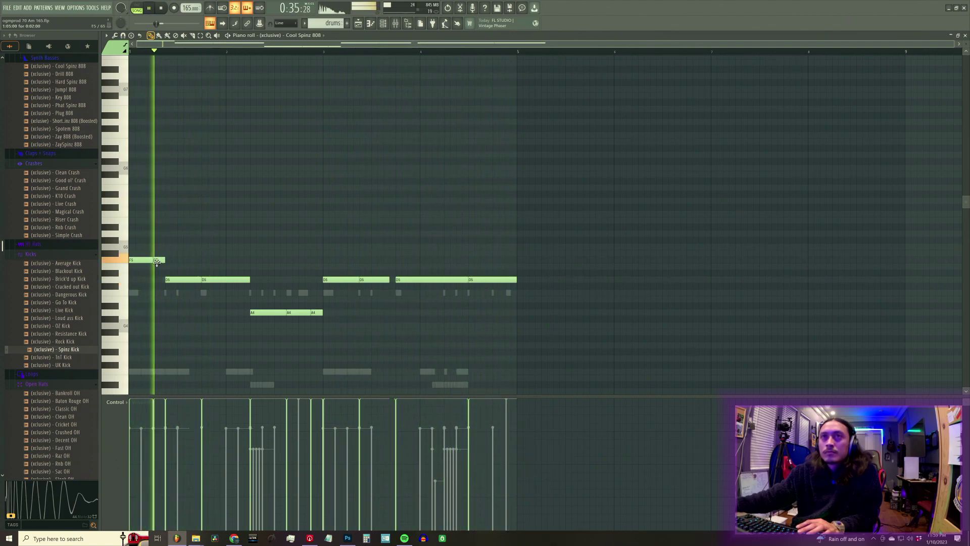
# Shorten the opening F5 note to 2 steps and delete the second F5 and the middle A4 of bar 2
pyautogui.moveTo(153, 261)
pyautogui.mouseDown()
pyautogui.moveTo(141, 261)
pyautogui.moveTo(155, 262)
pyautogui.mouseUp()
pyautogui.press('space')
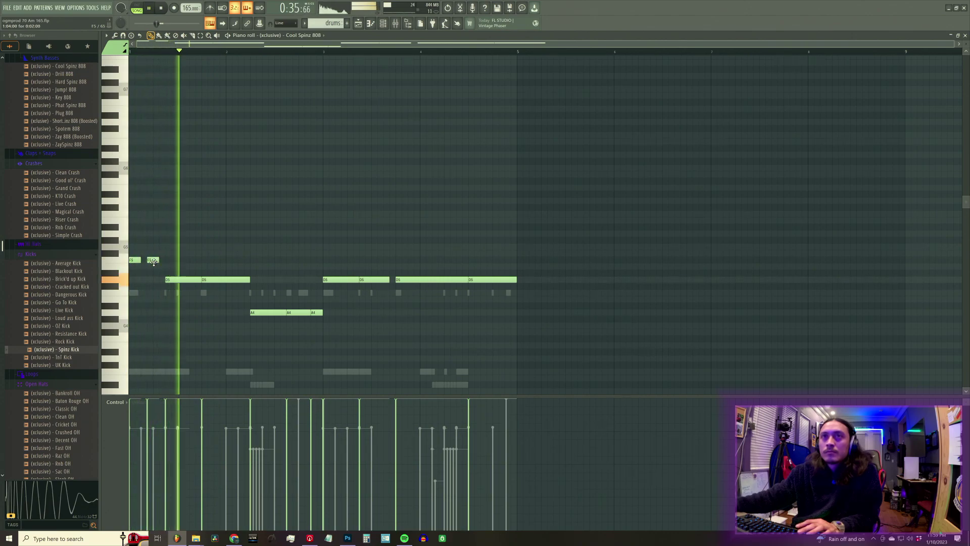
pyautogui.rightClick(154, 261)
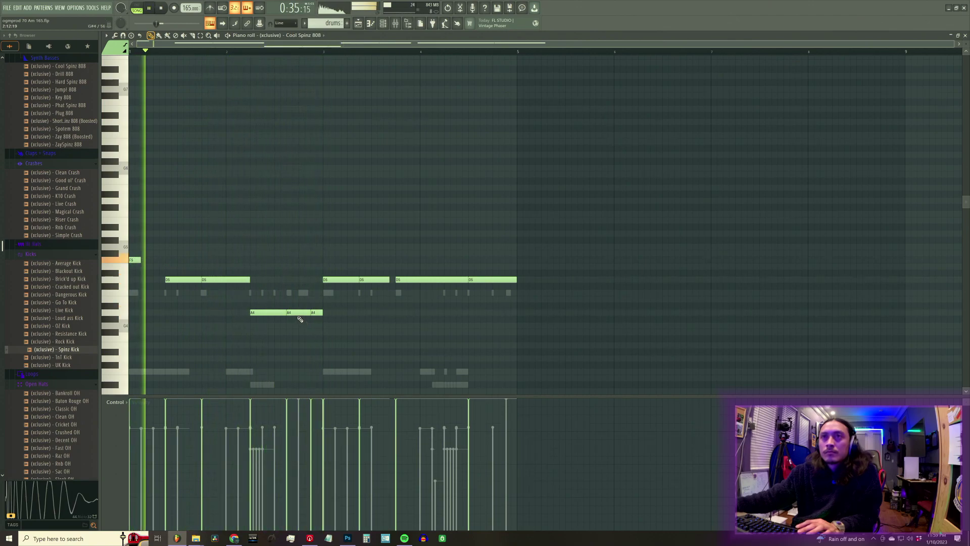
pyautogui.rightClick(298, 315)
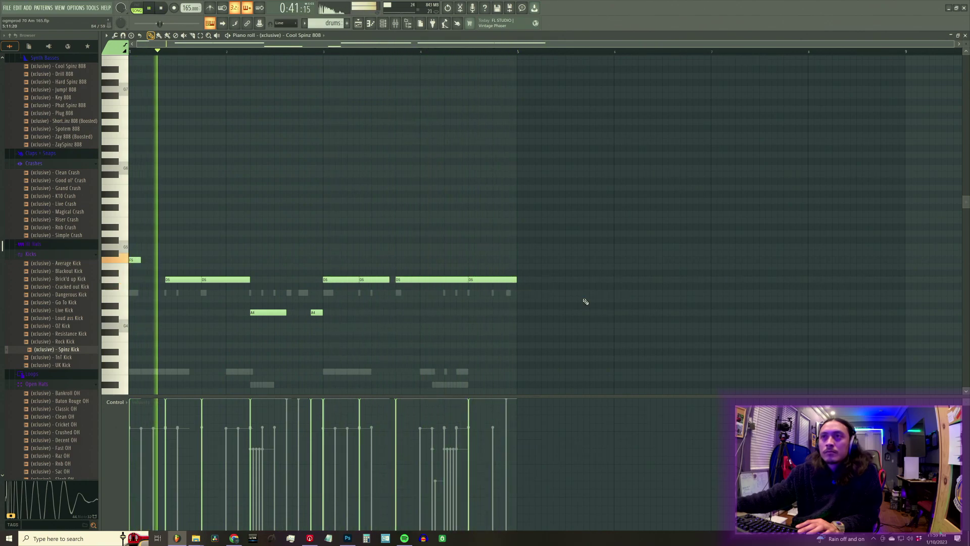
# Return to the playlist, clear the time selection over bars 25 to 33 and play the song unlooped
pyautogui.click(966, 36)
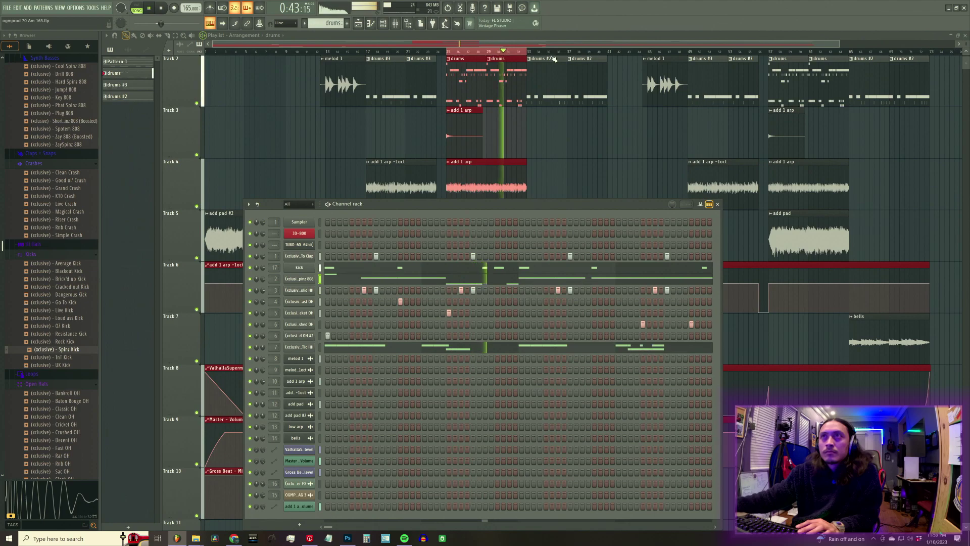
pyautogui.click(395, 23)
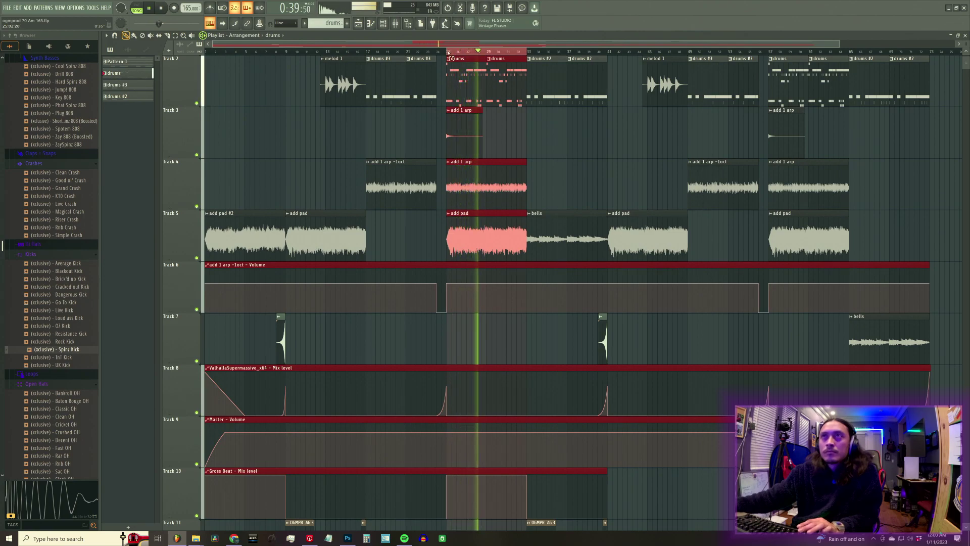
pyautogui.click(448, 52)
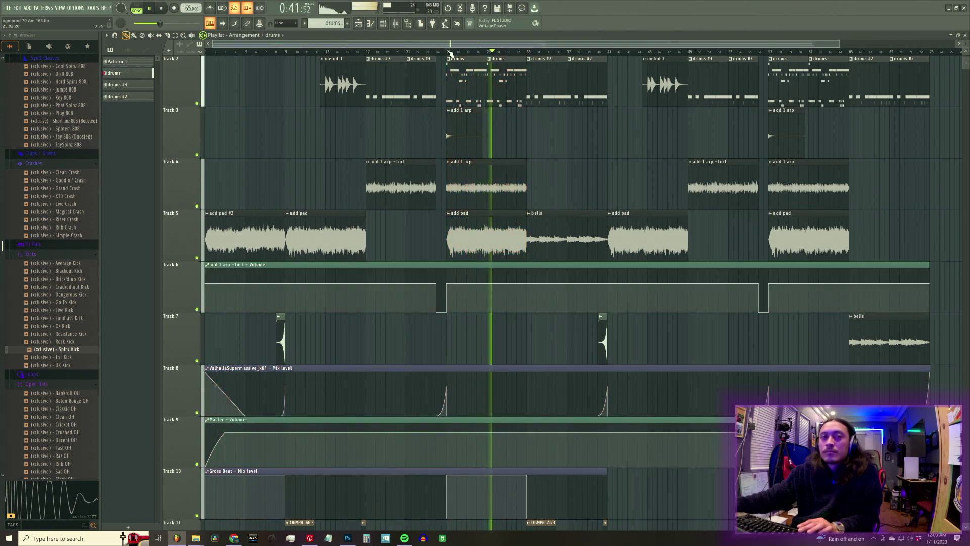
pyautogui.press('space')
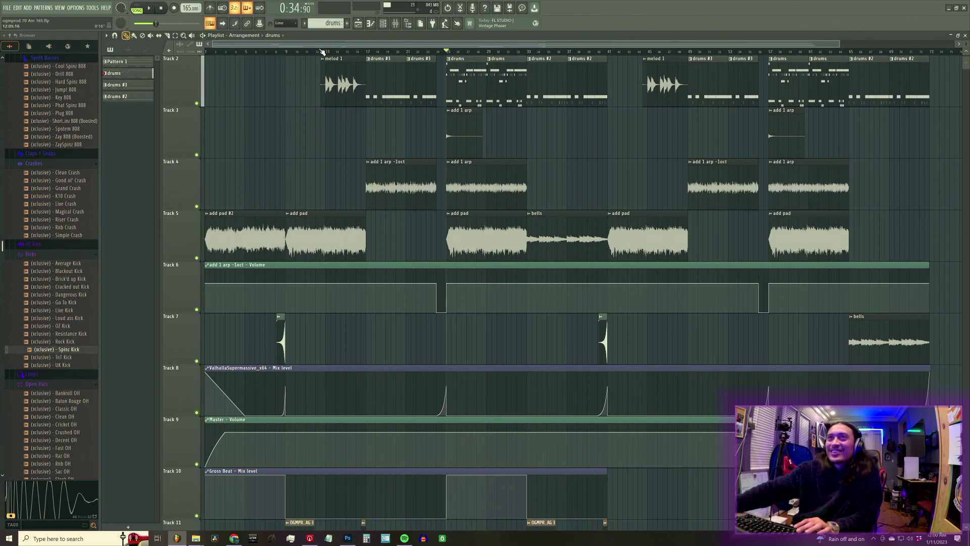
pyautogui.press('space')
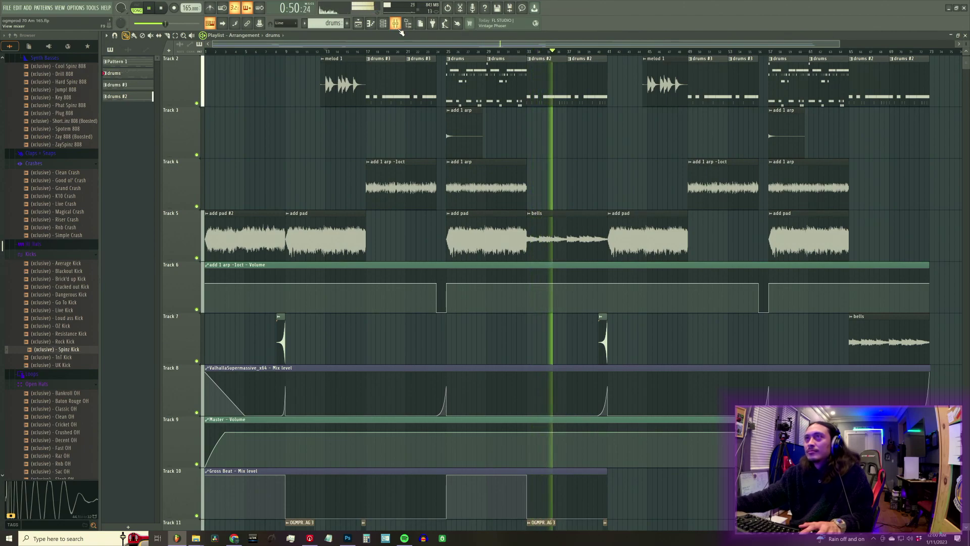
# Replay the song from bar 25 and copy the drums pattern's Cool Spinz 808 notes
pyautogui.press('space')
pyautogui.click(449, 52)
pyautogui.press('space')
pyautogui.press('F6')
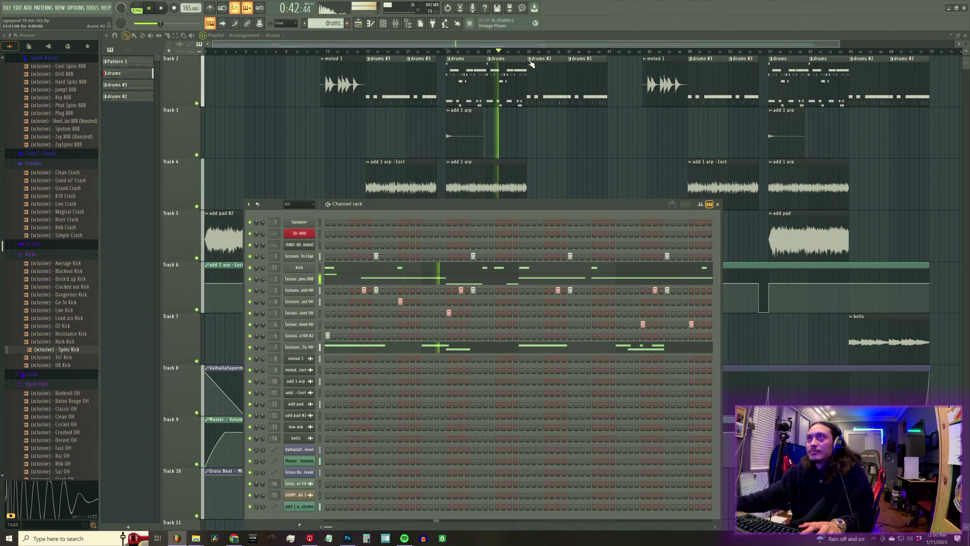
pyautogui.rightClick(305, 283)
pyautogui.click(405, 286)
pyautogui.press('space')
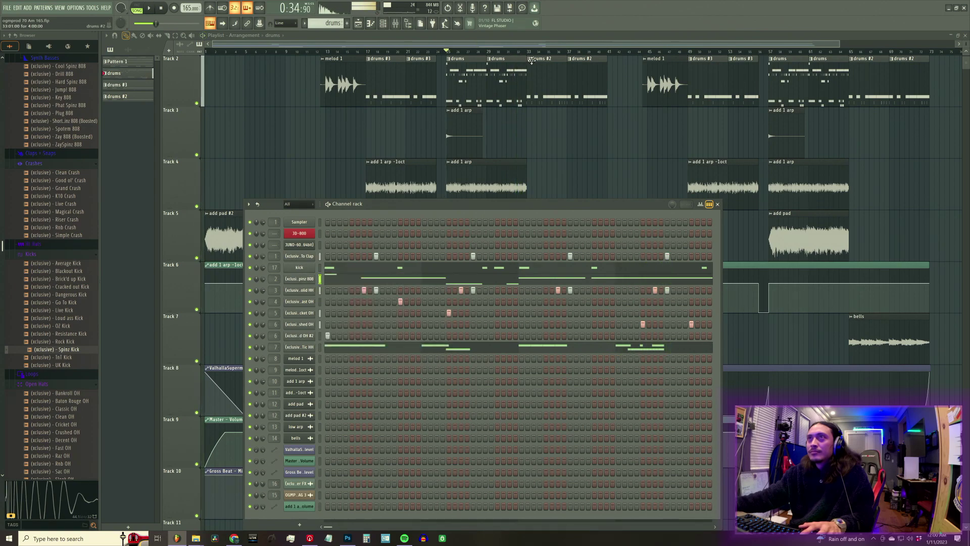
# Make the drums #2 clips at bars 33 and 37 a unique pattern, and delete all its Cool Spinz 808 notes
pyautogui.rightClick(532, 64)
pyautogui.click(554, 104)
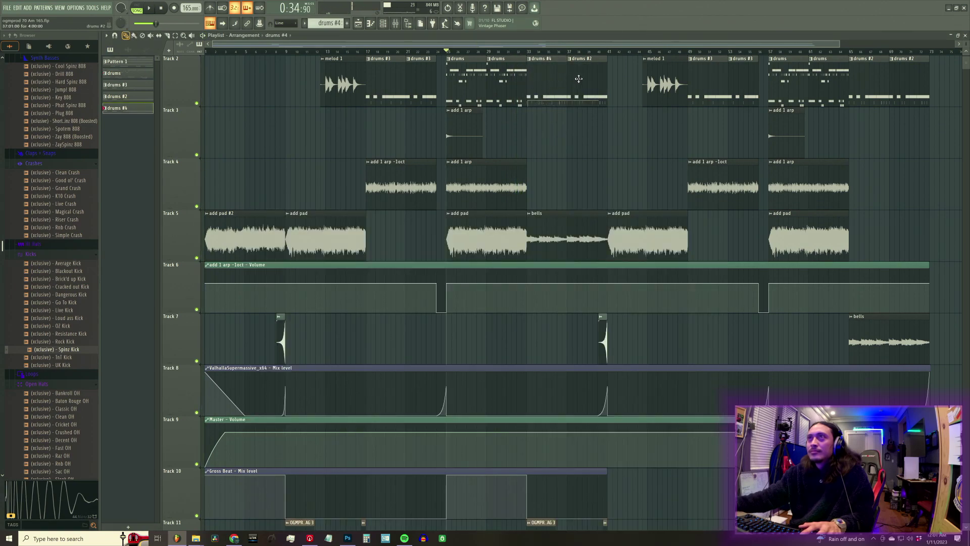
pyautogui.click(385, 23)
pyautogui.click(310, 280)
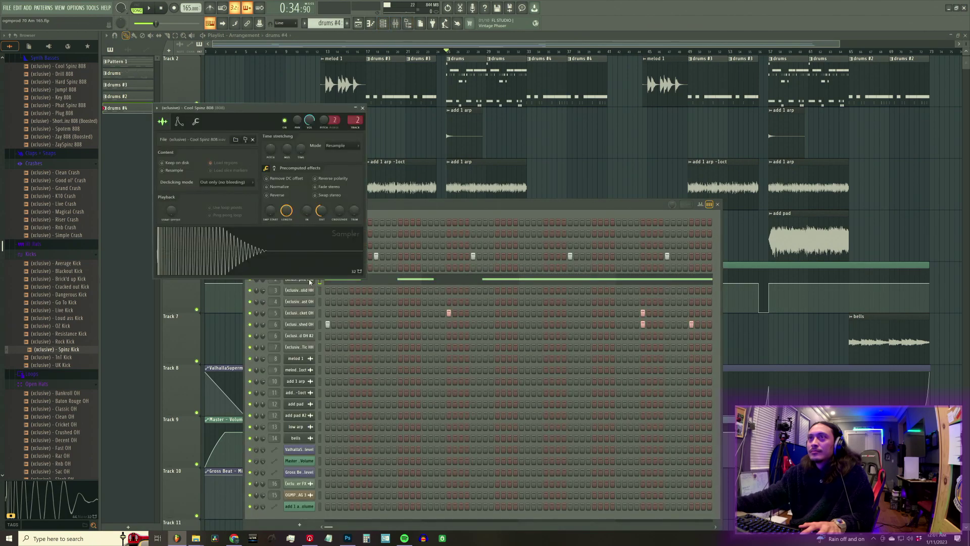
pyautogui.click(364, 280)
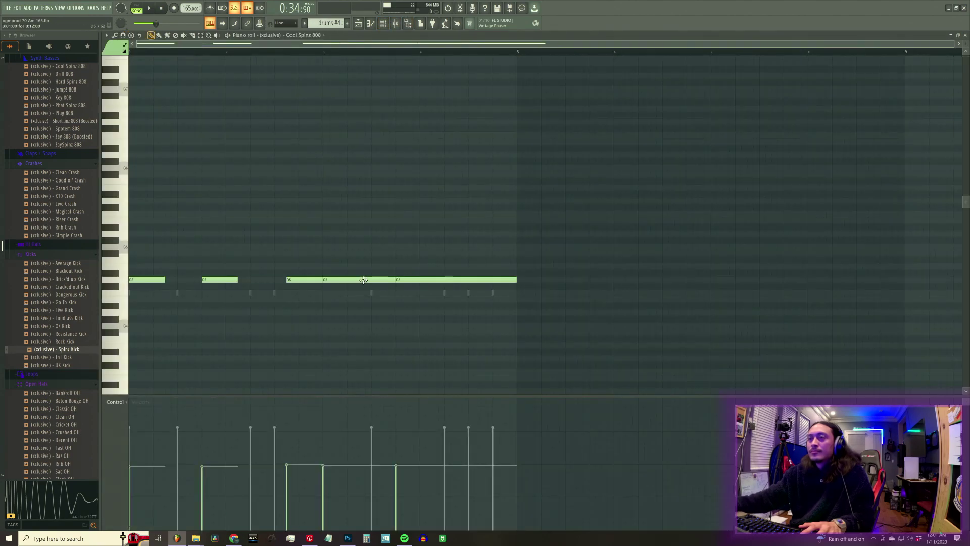
pyautogui.hotkey('ctrl', 'a')
pyautogui.press('Delete')
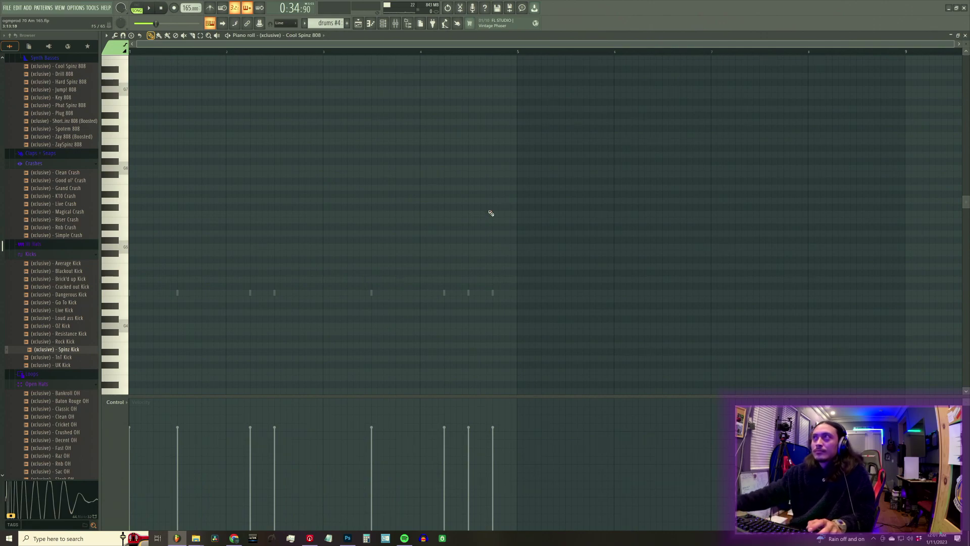
# Paste the copied 808 notes into the Cool Spinz 808 channel of drums #4 and start playback
pyautogui.click(965, 35)
pyautogui.rightClick(308, 281)
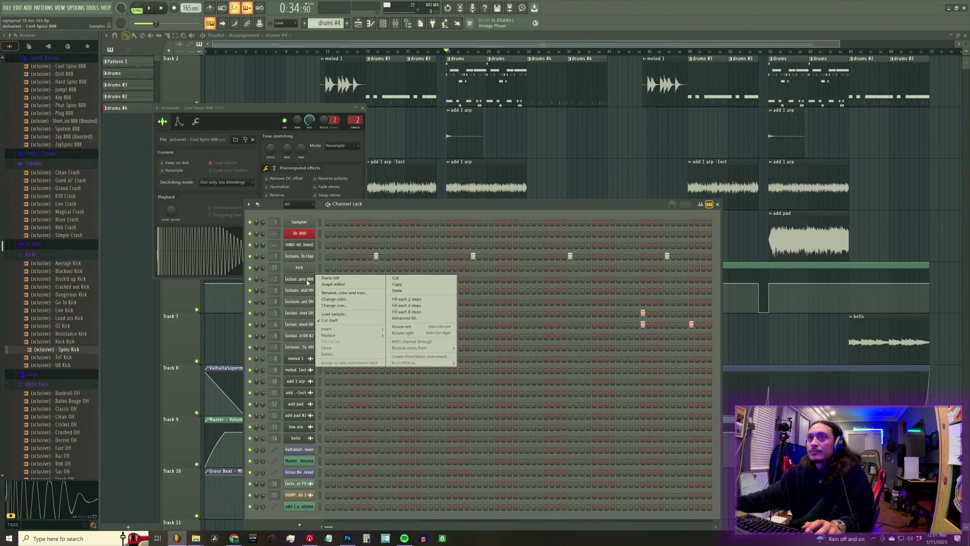
pyautogui.click(398, 292)
pyautogui.press('space')
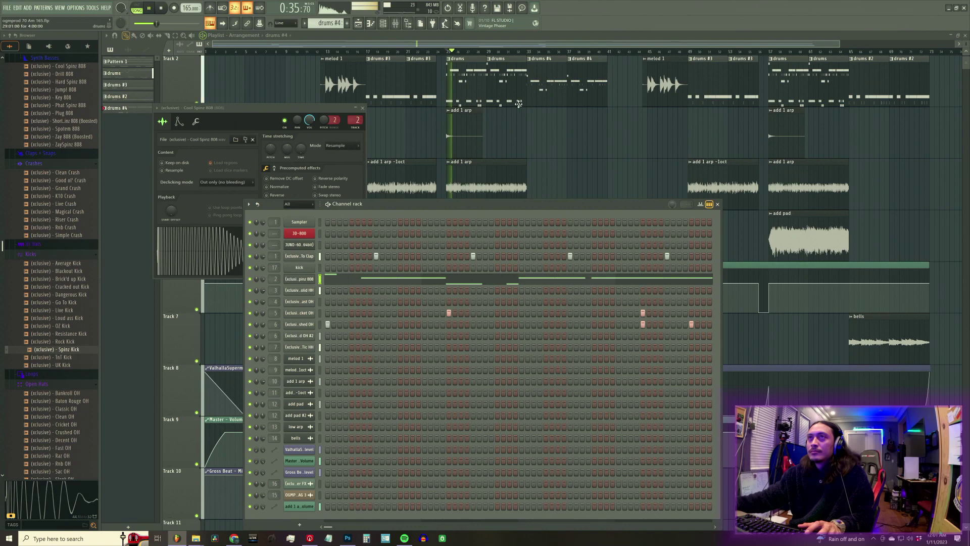
# Close the 808 sampler and channel rack, listen through the changed section and show the mixer
pyautogui.click(362, 108)
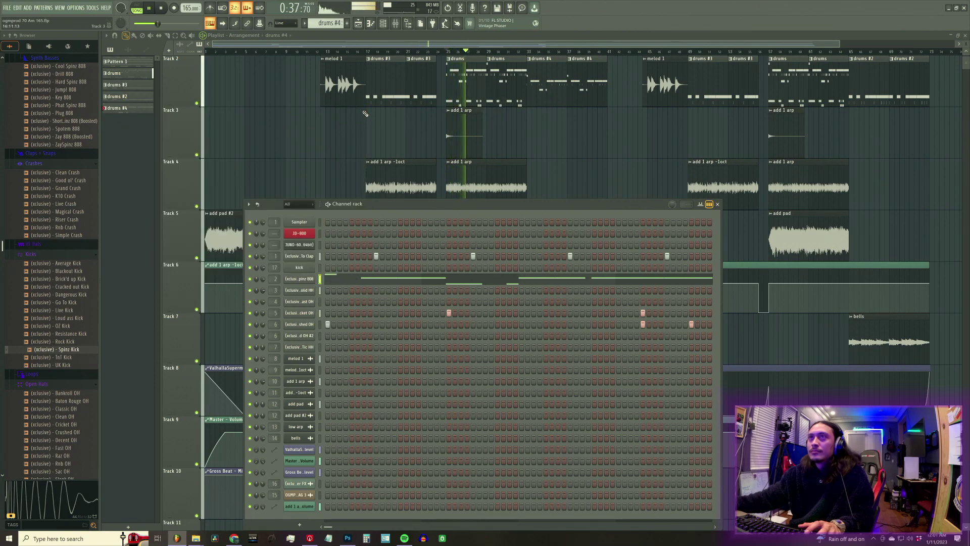
pyautogui.click(538, 44)
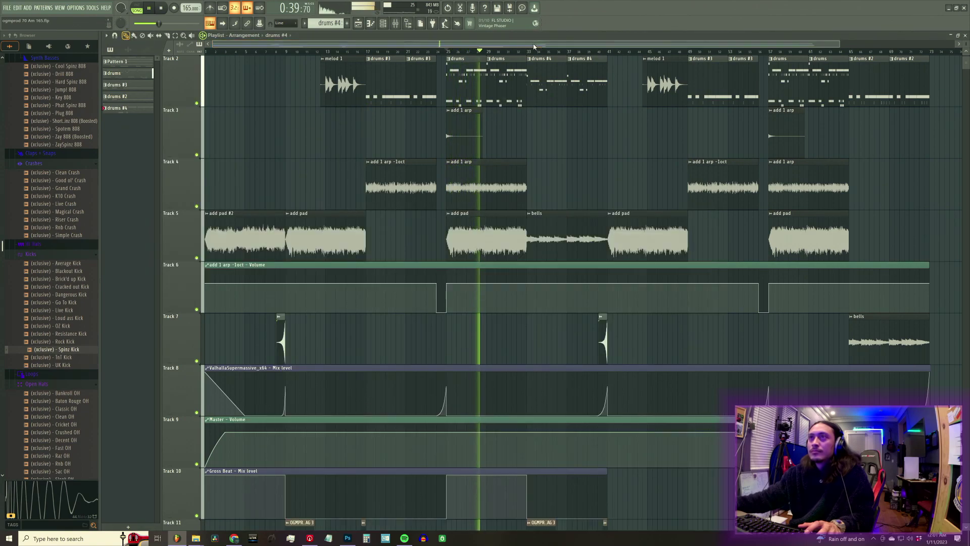
pyautogui.click(394, 25)
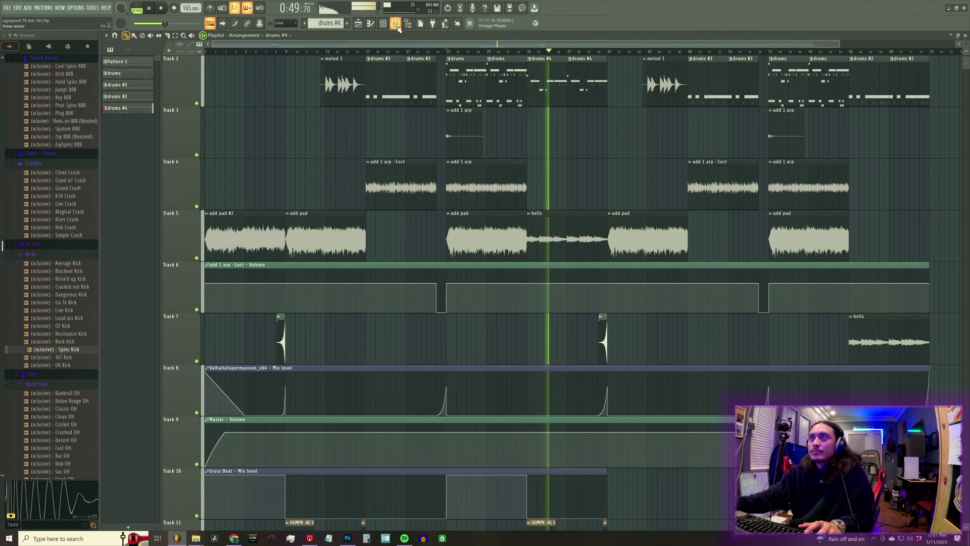
pyautogui.click(398, 26)
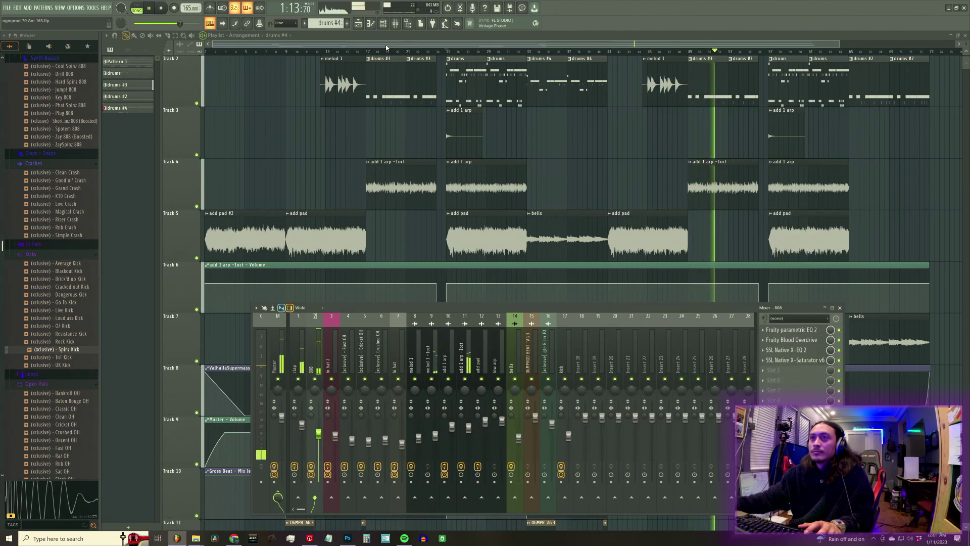
# Check the add 1 arp -1oct, melod 1 and 808 mixer tracks during playback, and return to the full playlist
pyautogui.click(468, 362)
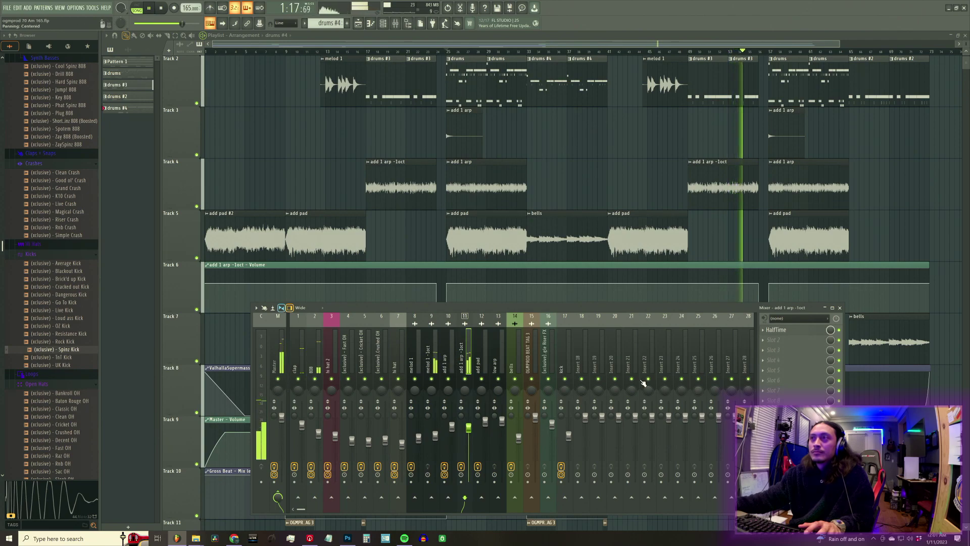
pyautogui.click(435, 370)
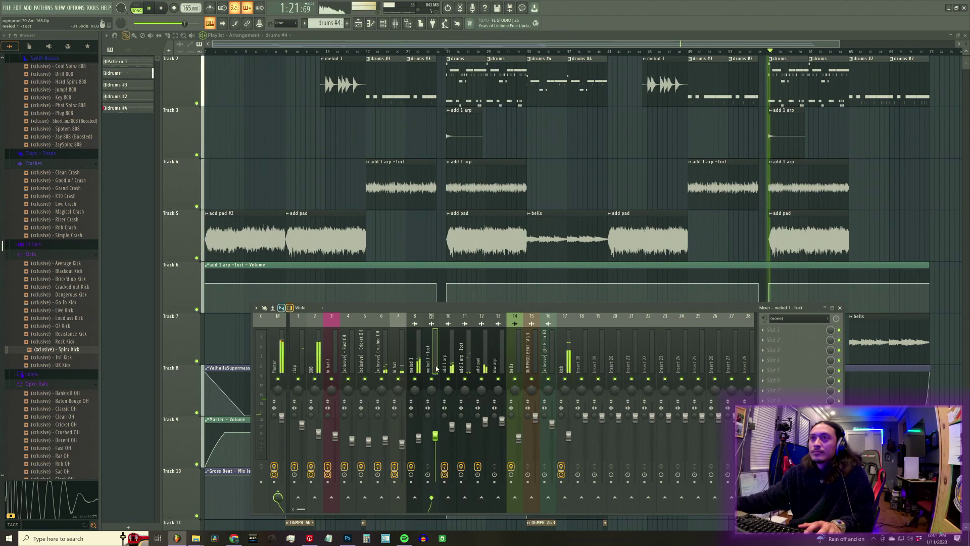
pyautogui.click(419, 368)
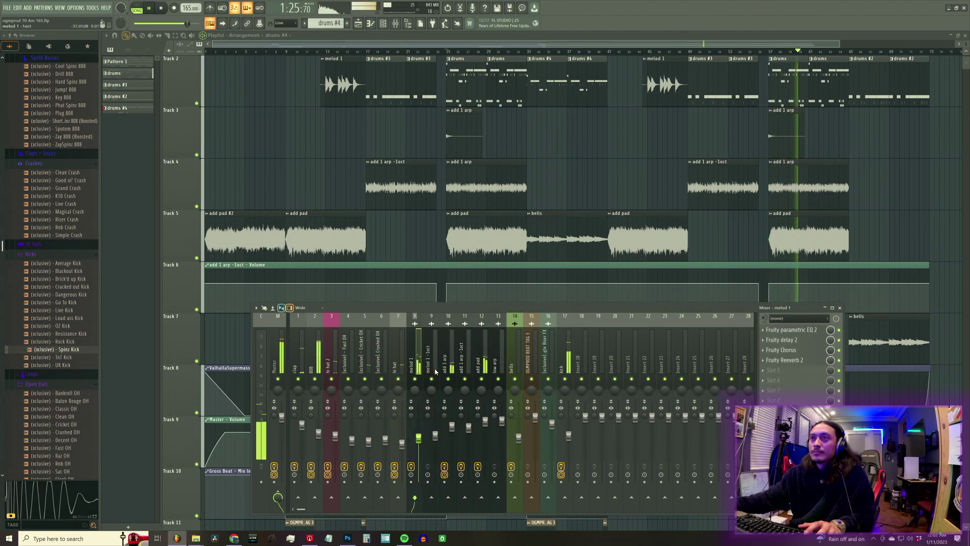
pyautogui.click(466, 373)
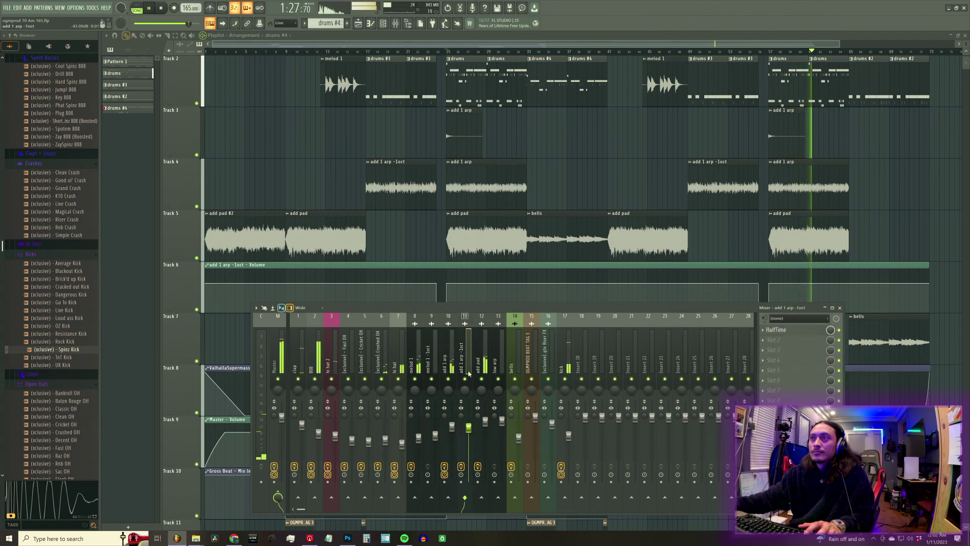
pyautogui.click(316, 373)
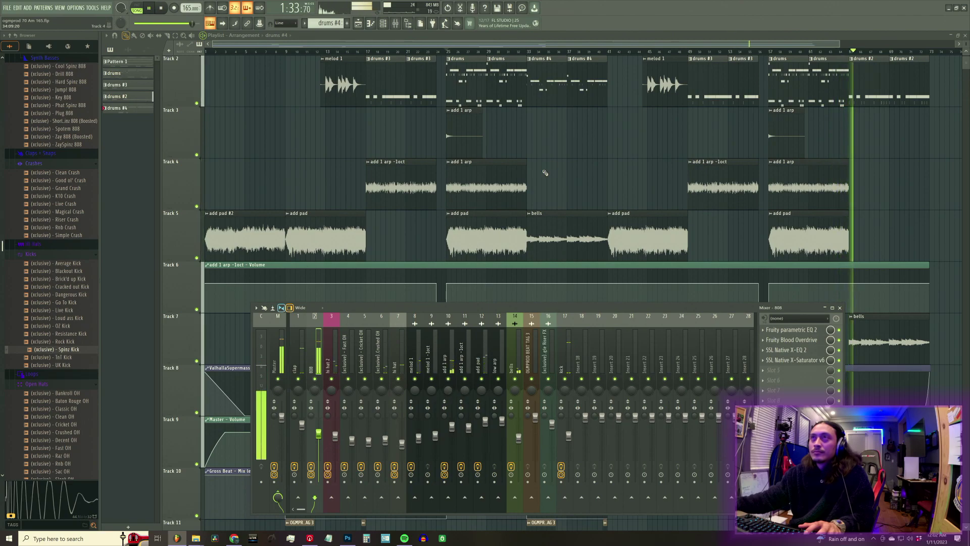
pyautogui.press('F9')
pyautogui.scroll(-3, 835, 52)
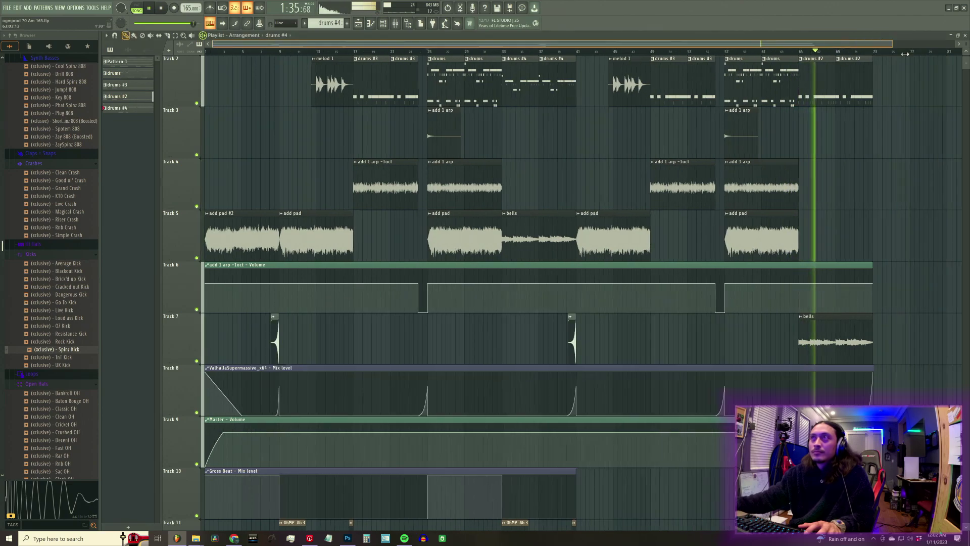
# Inspect the Cool Spinz 808 notes of the drums #2 pattern in the piano roll, and return to the channel rack
pyautogui.click(383, 23)
pyautogui.click(331, 23)
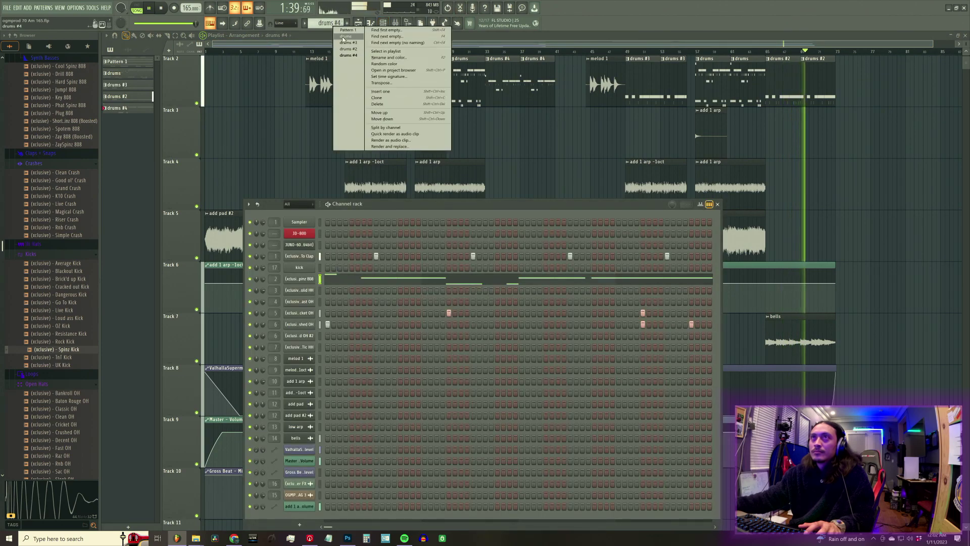
pyautogui.click(348, 49)
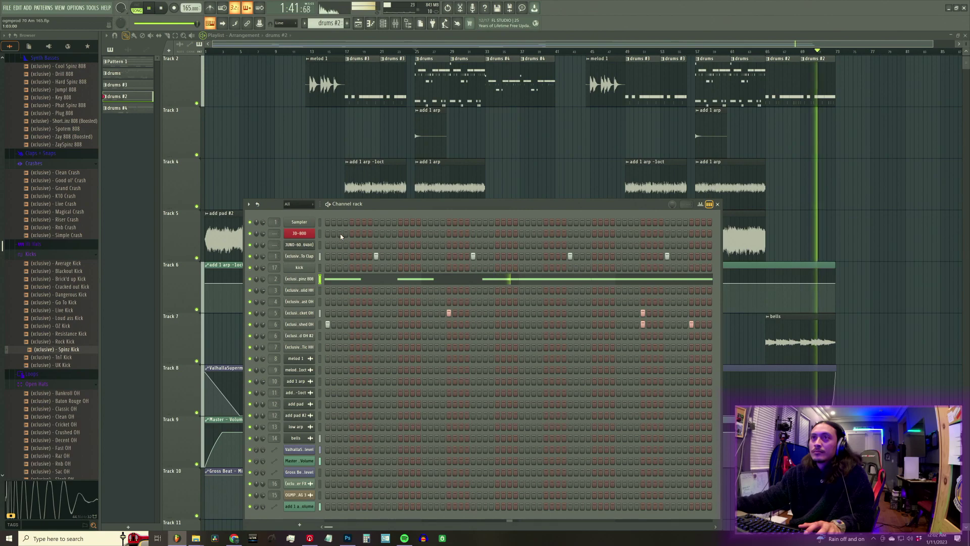
pyautogui.click(347, 280)
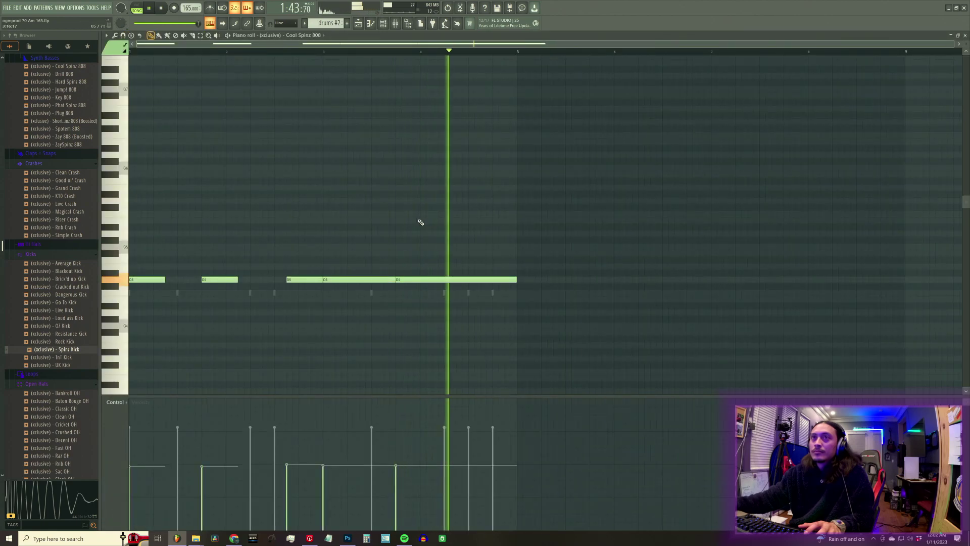
pyautogui.press('F7')
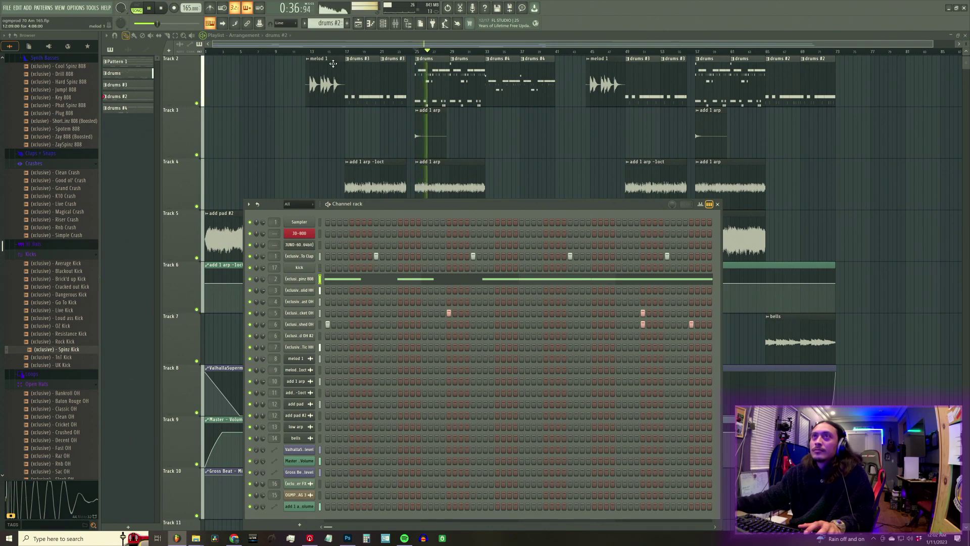
# In the drums pattern, raise the two lower Cool Spinz 808 notes to the pitch of the others
pyautogui.click(332, 24)
pyautogui.click(345, 33)
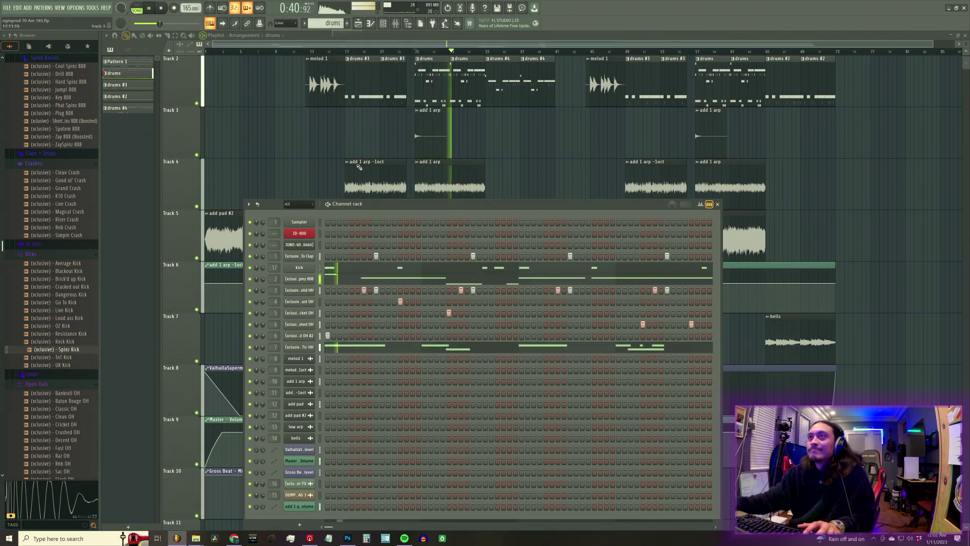
pyautogui.click(369, 281)
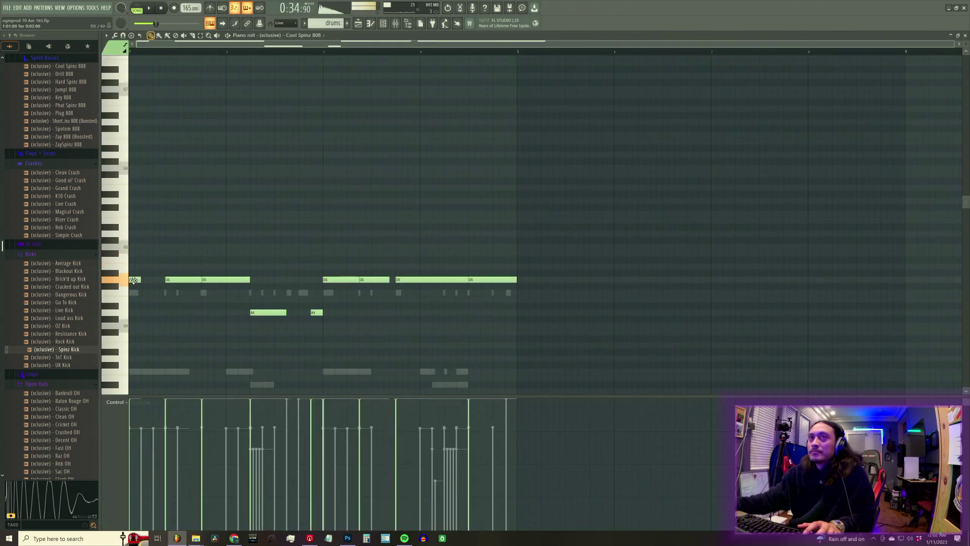
pyautogui.moveTo(344, 321); pyautogui.dragTo(255, 279)
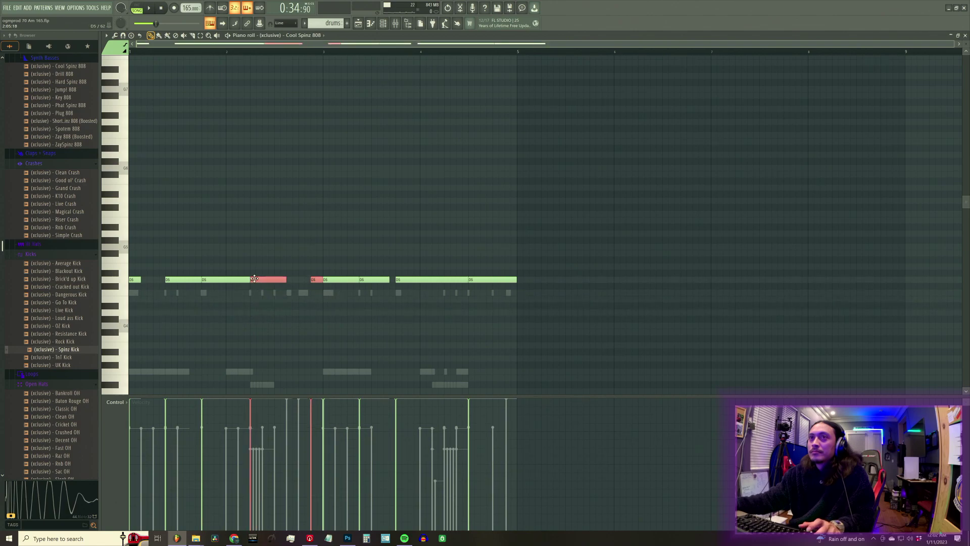
# Thin out the drums pattern's Cool Spinz 808 line during playback by deleting four notes, keeping the first one, and close the piano roll
pyautogui.press('space')
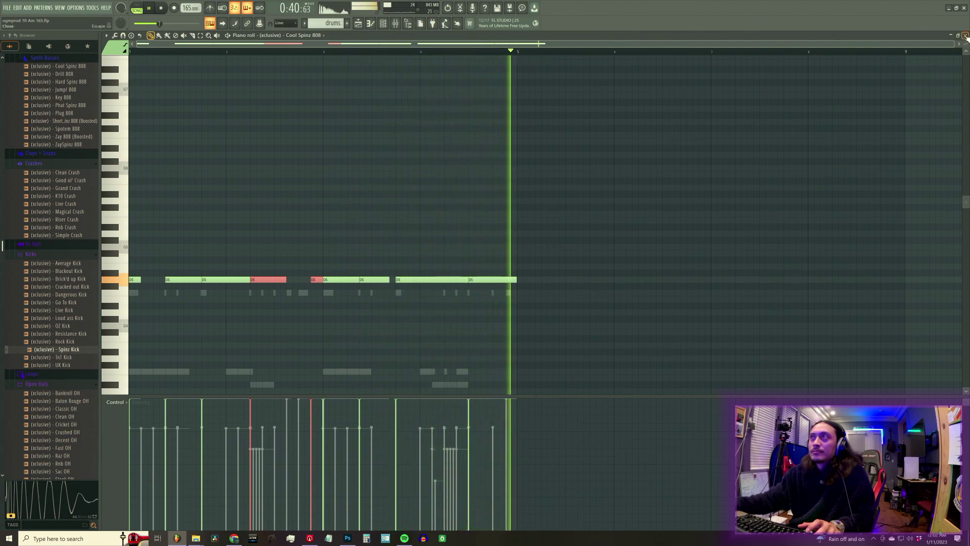
pyautogui.rightClick(134, 279)
pyautogui.rightClick(175, 281)
pyautogui.hotkey('ctrl', 'z')
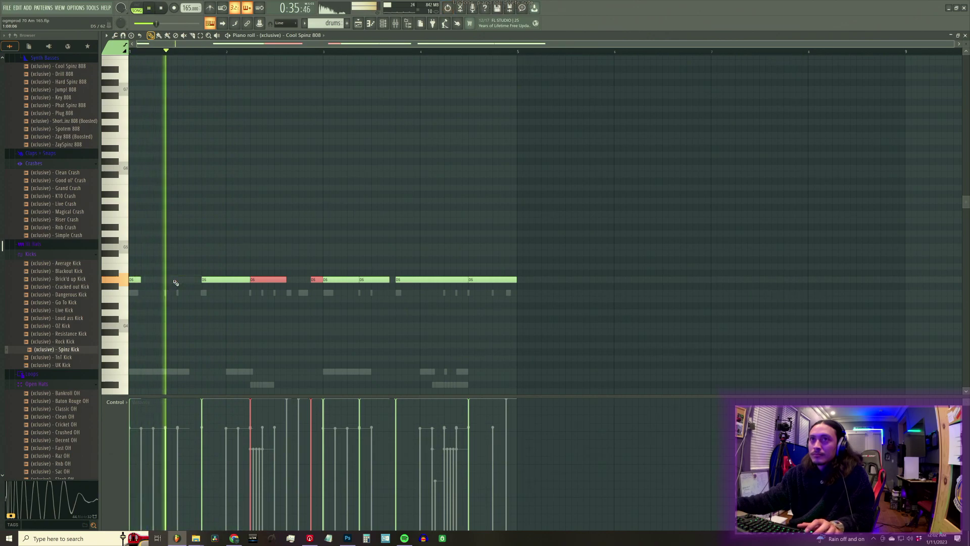
pyautogui.rightClick(234, 279)
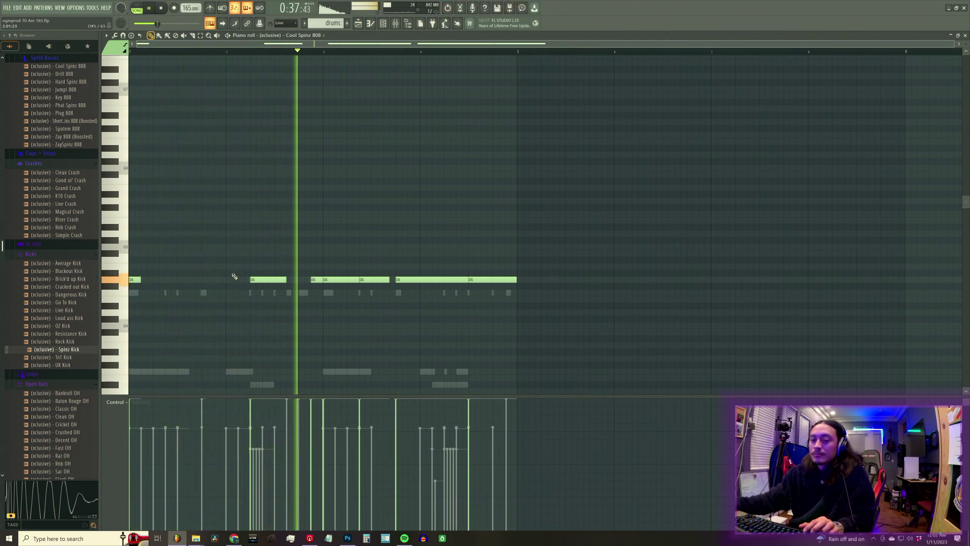
pyautogui.rightClick(383, 278)
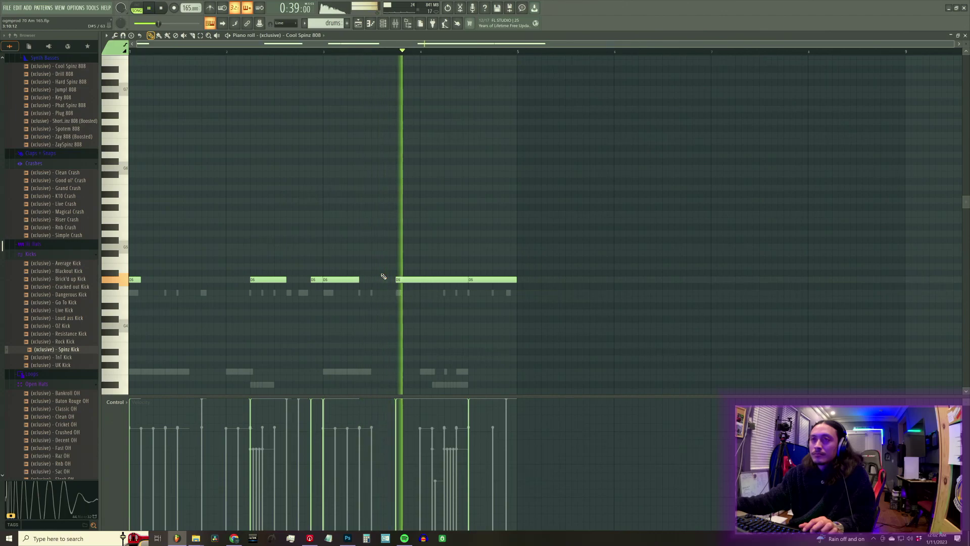
pyautogui.rightClick(412, 281)
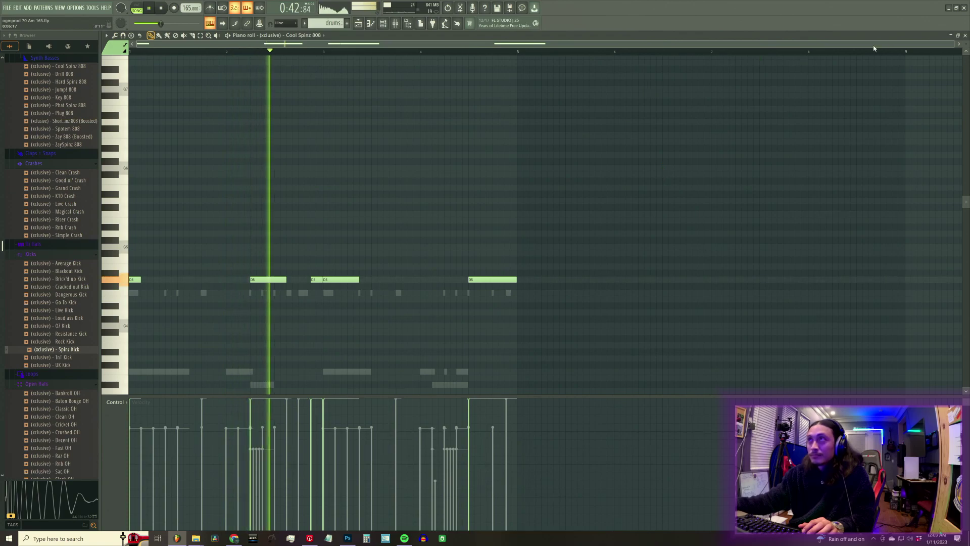
pyautogui.click(966, 36)
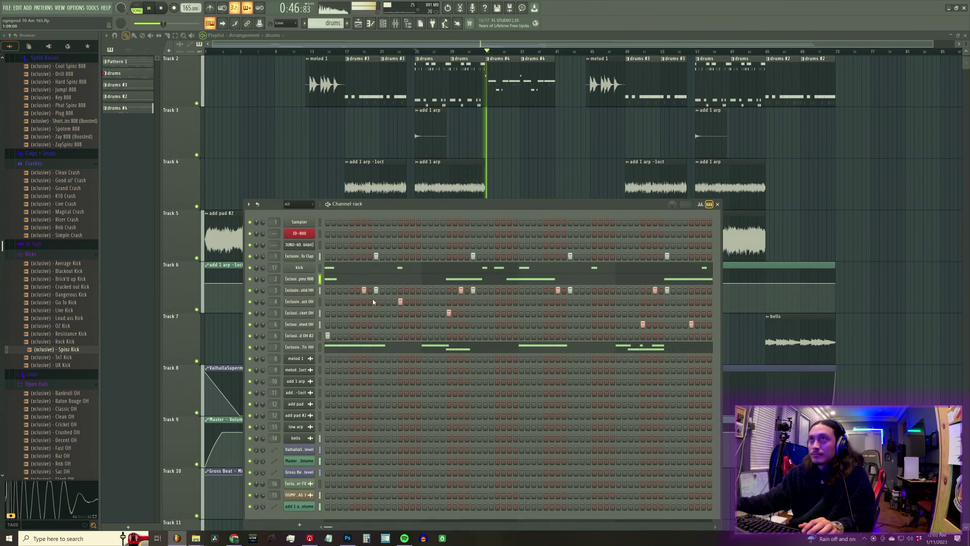
# Replay the song from the first drums #3 clip, check the mixer levels and show the channel rack
pyautogui.click(356, 46)
pyautogui.click(383, 23)
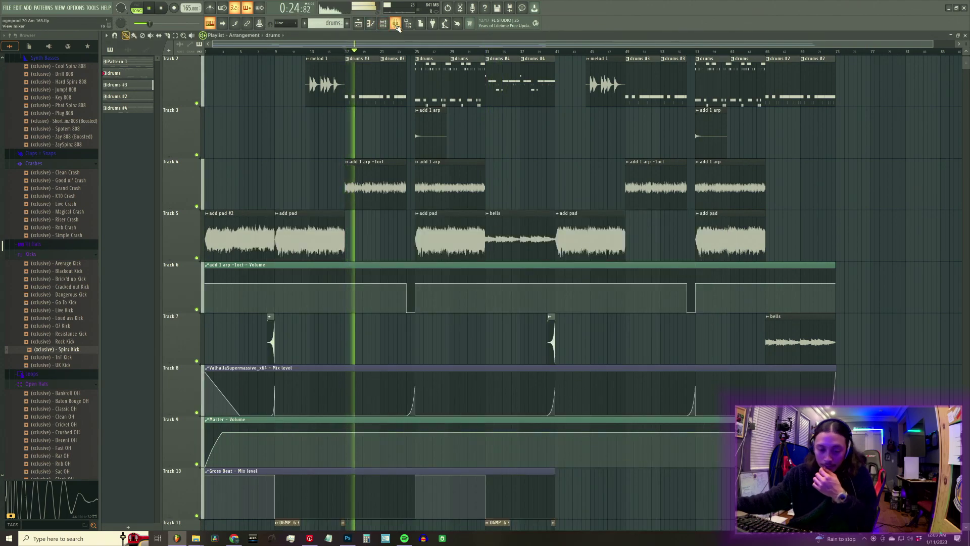
pyautogui.click(396, 24)
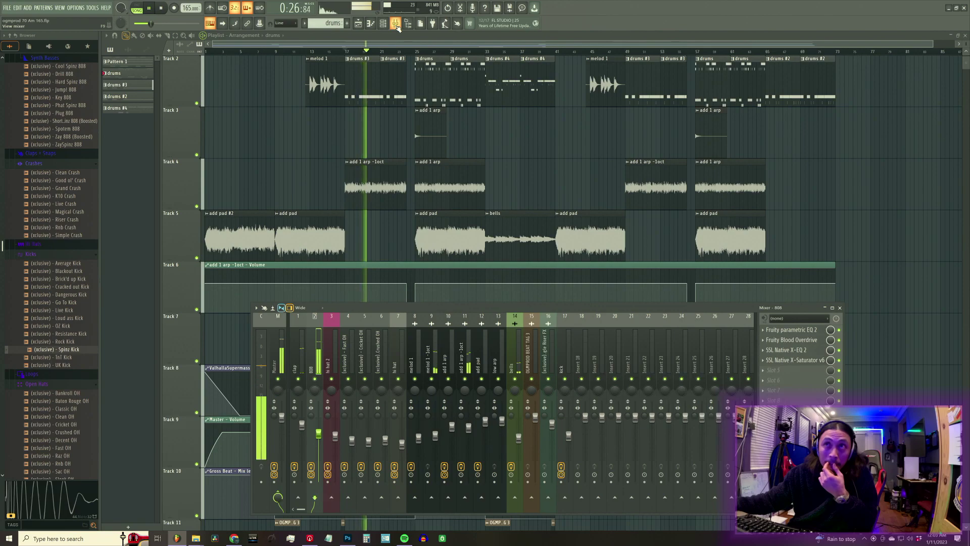
pyautogui.click(388, 25)
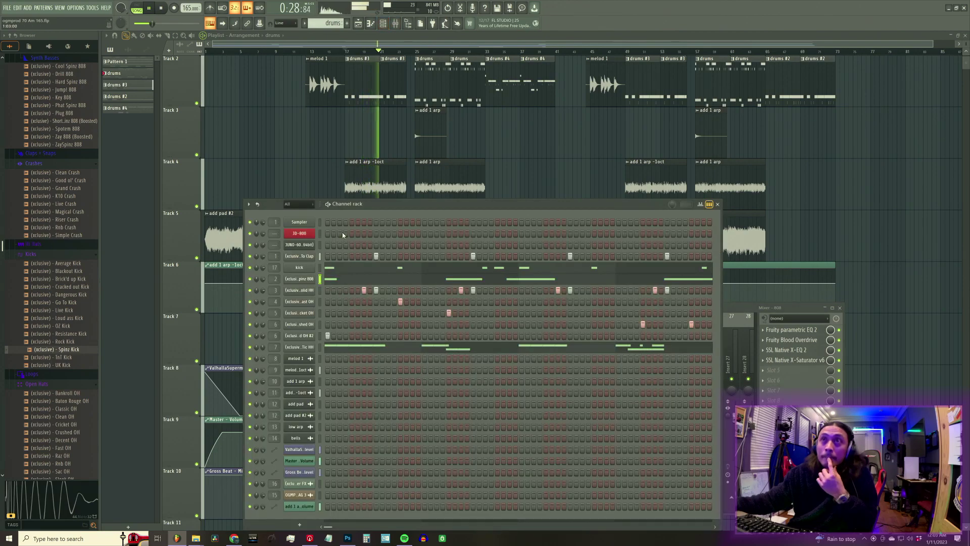
# Compare the channel rack contents of the drums #3, drums #2, drums and drums #4 patterns during playback
pyautogui.click(332, 24)
pyautogui.click(344, 44)
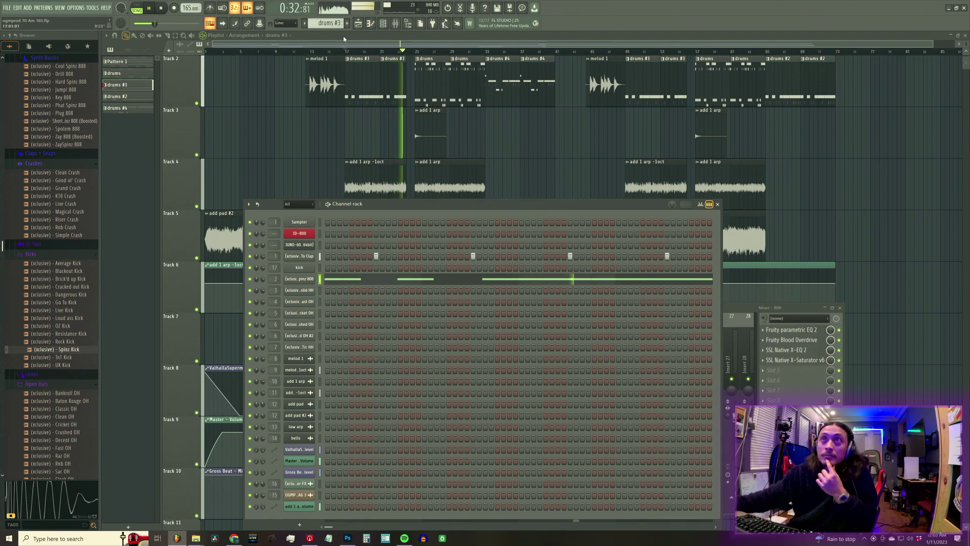
pyautogui.scroll(1, 328, 24)
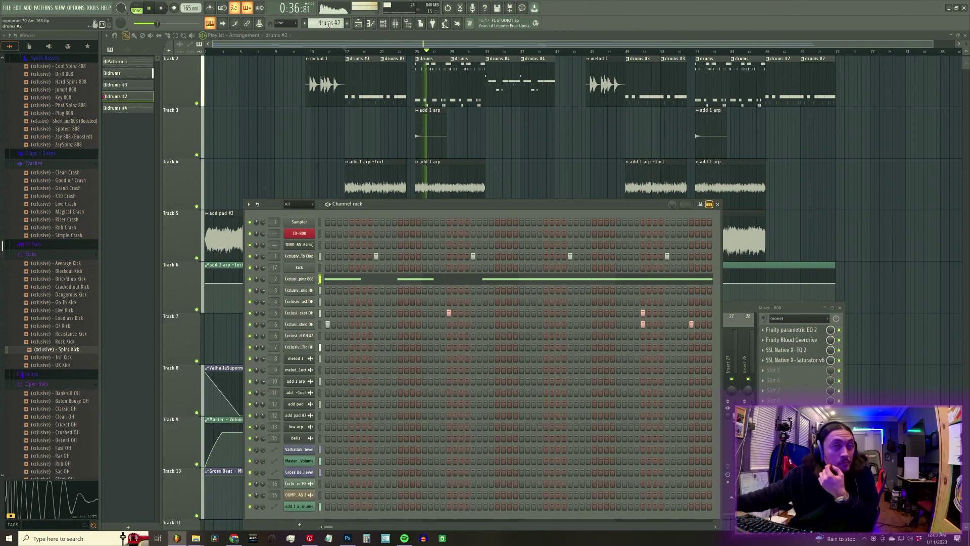
pyautogui.scroll(-1, 330, 23)
pyautogui.scroll(-1, 332, 24)
pyautogui.scroll(1, 332, 24)
pyautogui.scroll(1, 331, 24)
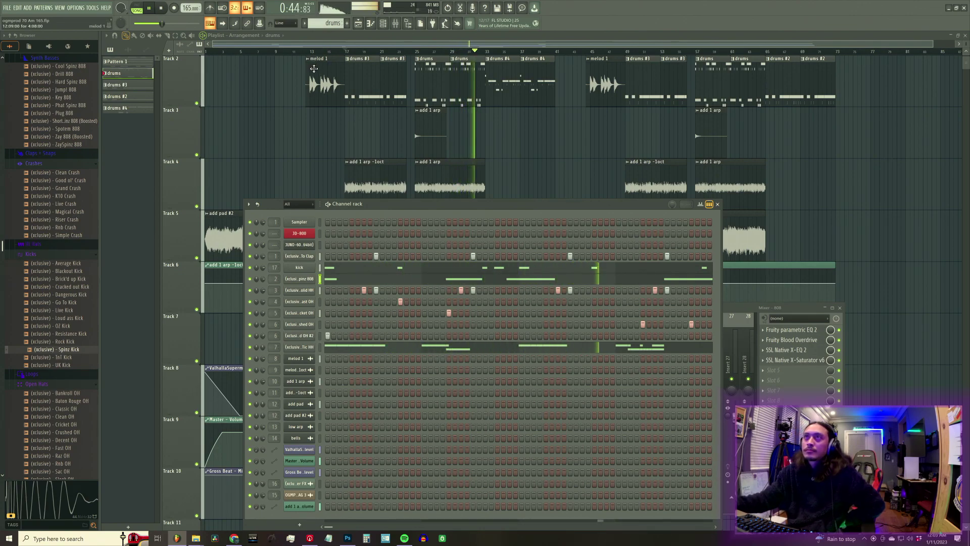
pyautogui.click(329, 23)
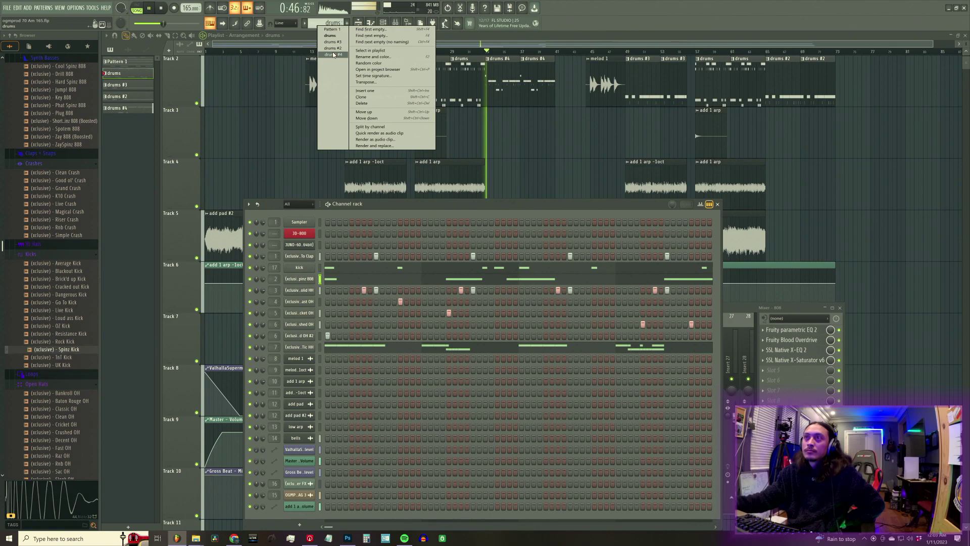
pyautogui.click(333, 66)
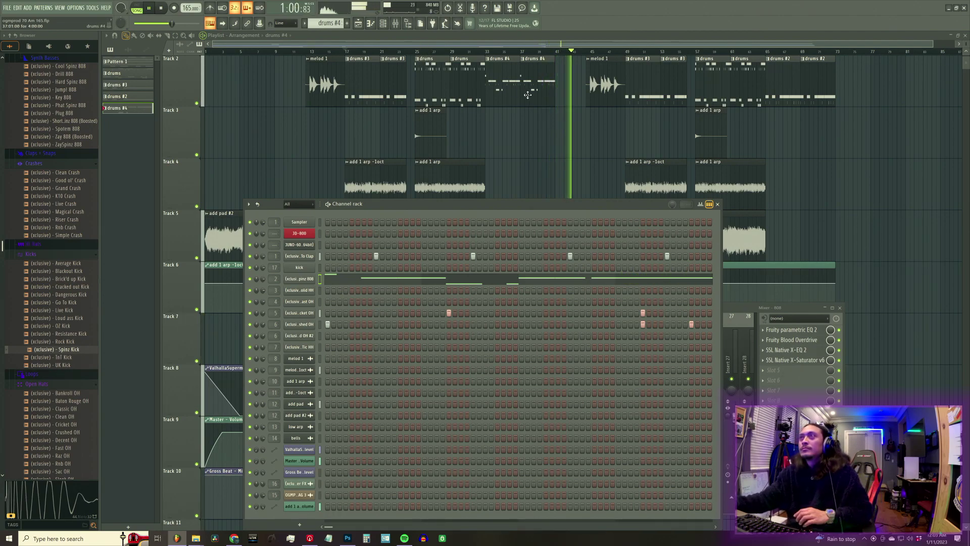
# Replace the two drums #4 clips at bars 33 and 37 with copies of the drums #3 clips, and listen to the section
pyautogui.press('space')
pyautogui.press('F6')
pyautogui.moveTo(625, 101); pyautogui.dragTo(505, 93)
pyautogui.press('space')
pyautogui.click(478, 52)
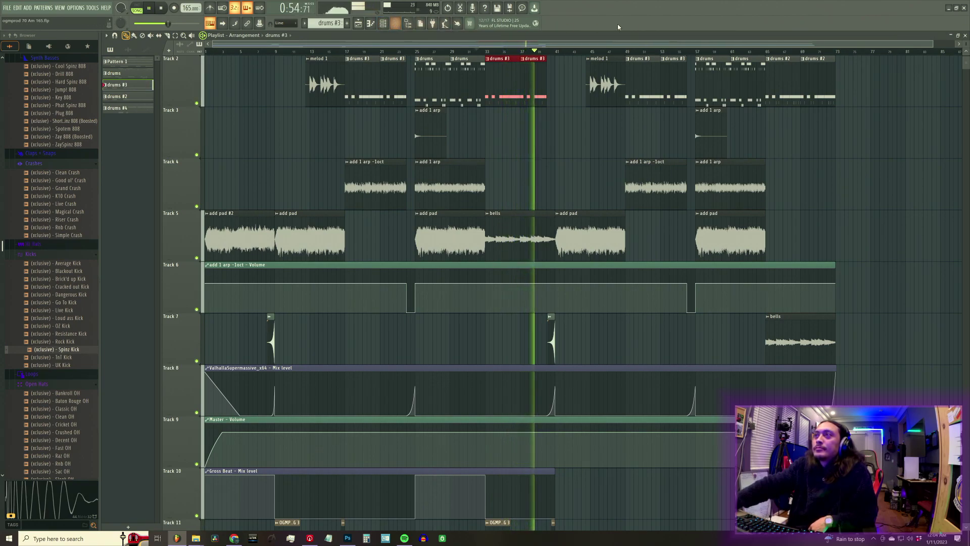
pyautogui.click(763, 51)
pyautogui.click(486, 51)
pyautogui.press('space')
# Add a second Red 2 EQ to the first free effect slot of the Master mixer track
pyautogui.click(396, 24)
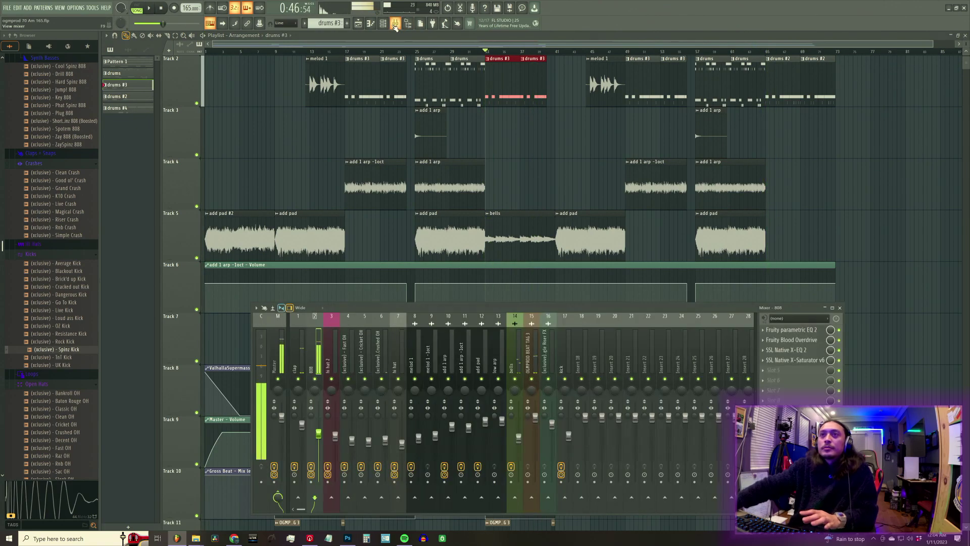
pyautogui.click(282, 373)
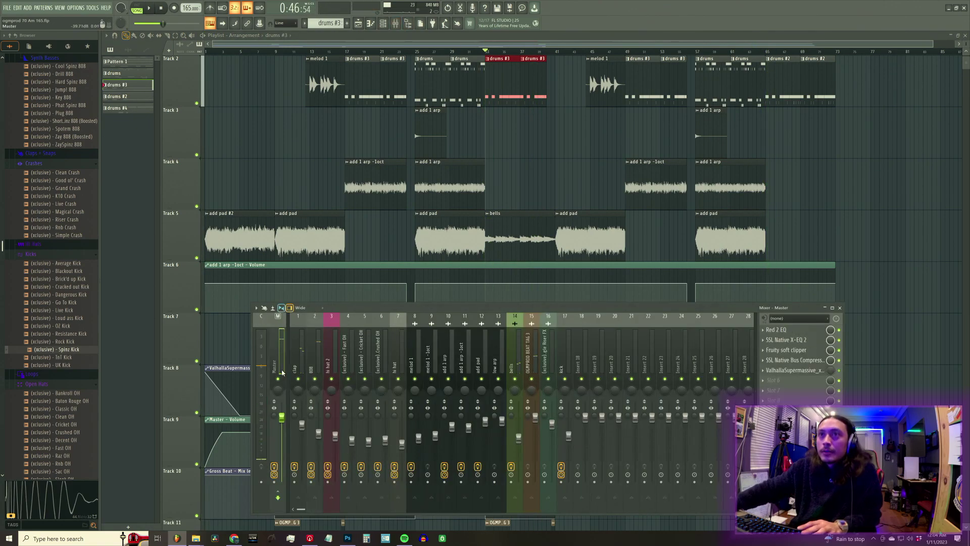
pyautogui.click(767, 385)
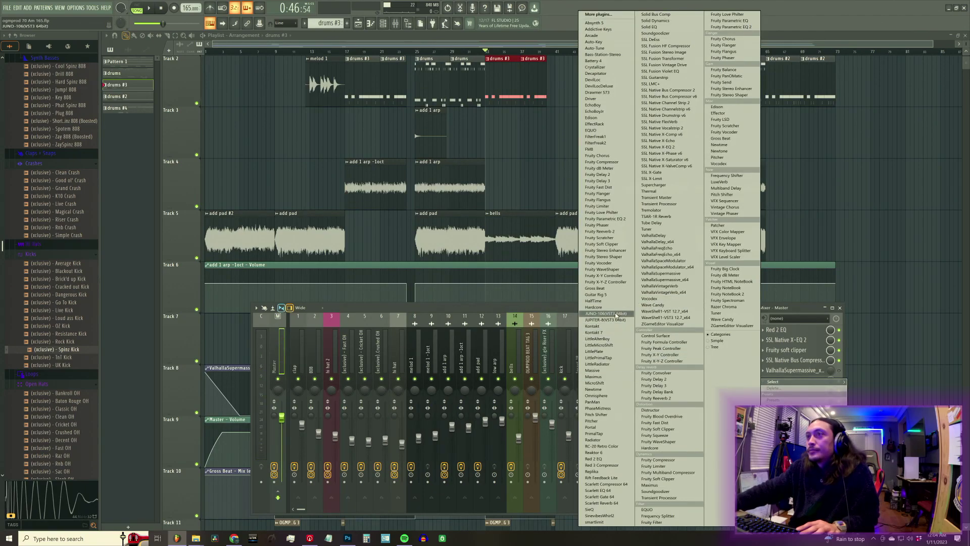
pyautogui.click(612, 461)
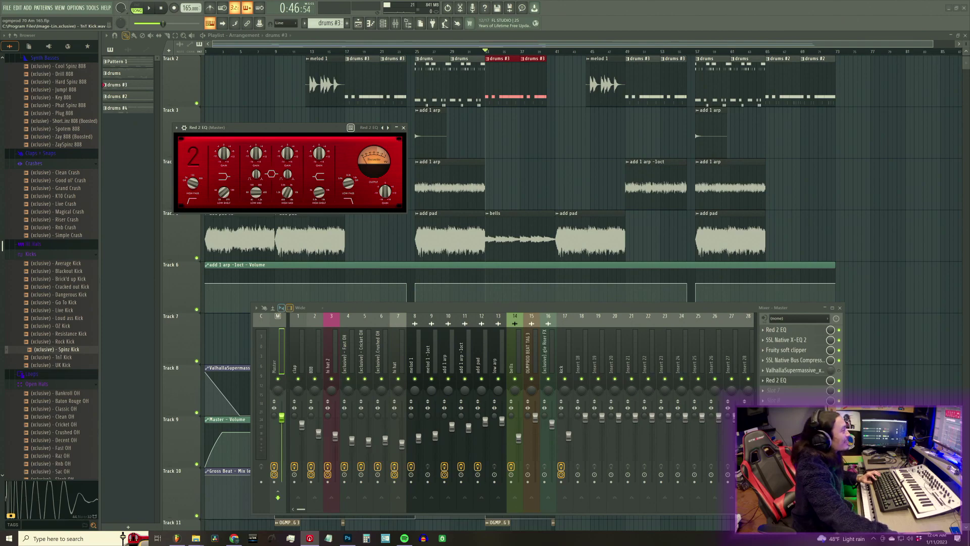
# Tune the second Master Red 2 EQ by ear during playback, adjusting its low-pass and setting the high-pass to 105 Hz
pyautogui.click(151, 9)
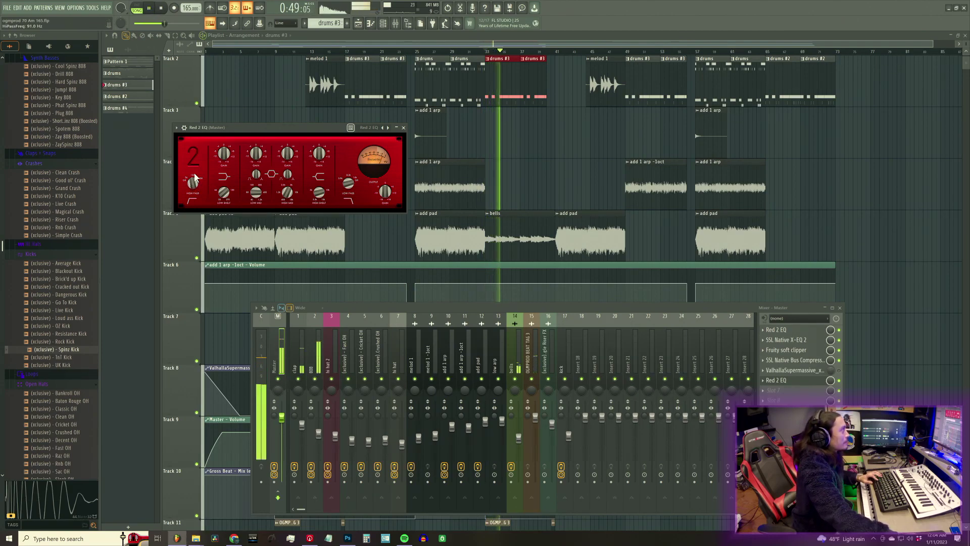
pyautogui.moveTo(347, 191); pyautogui.dragTo(350, 211)
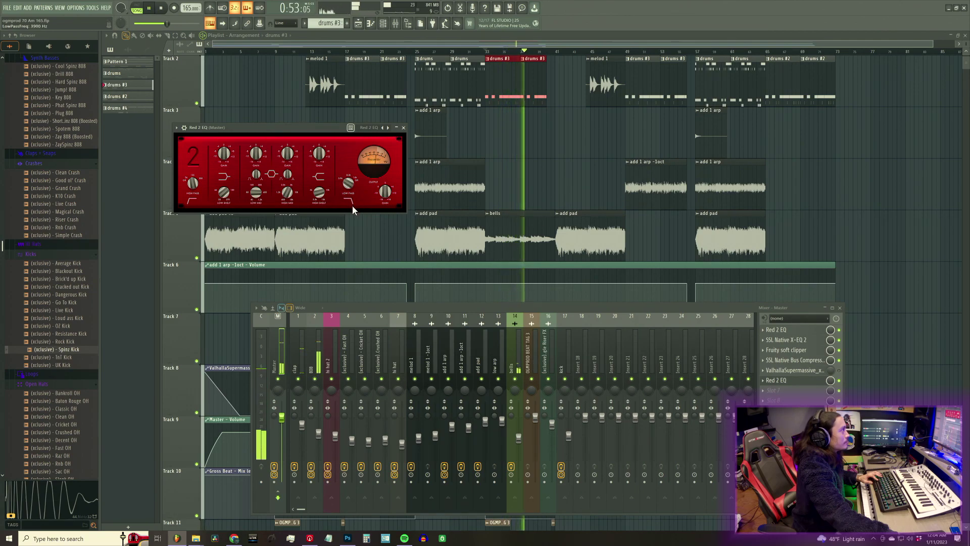
pyautogui.scroll(3, 194, 185)
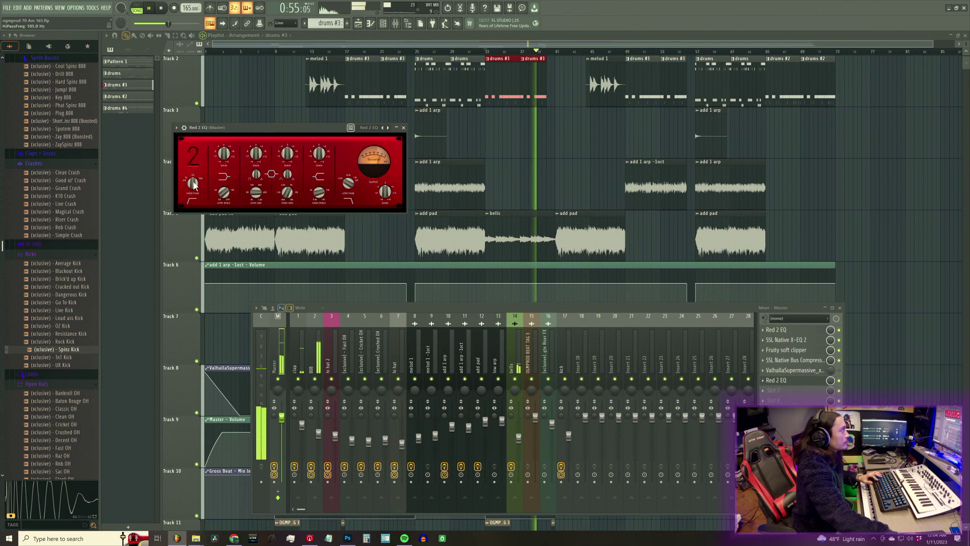
pyautogui.scroll(1, 194, 184)
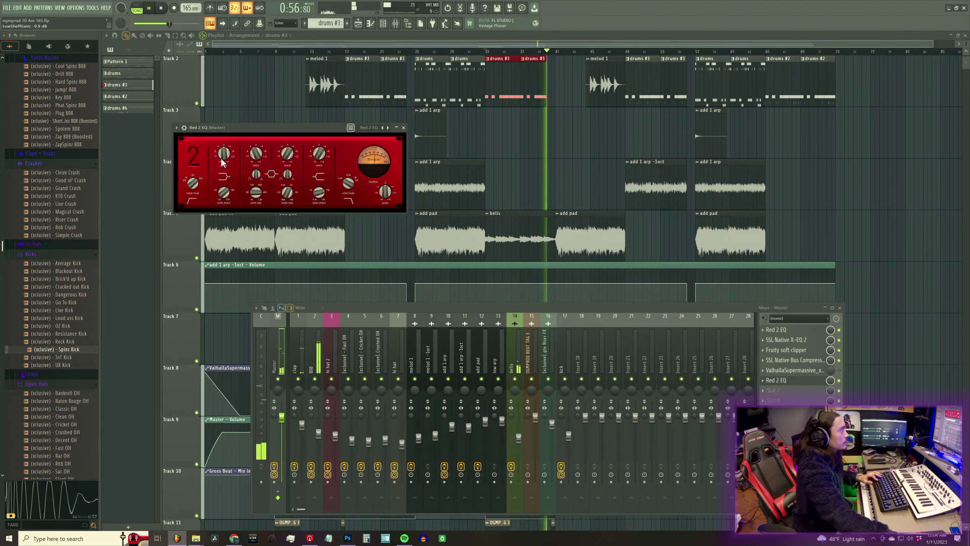
pyautogui.moveTo(193, 189); pyautogui.dragTo(191, 194)
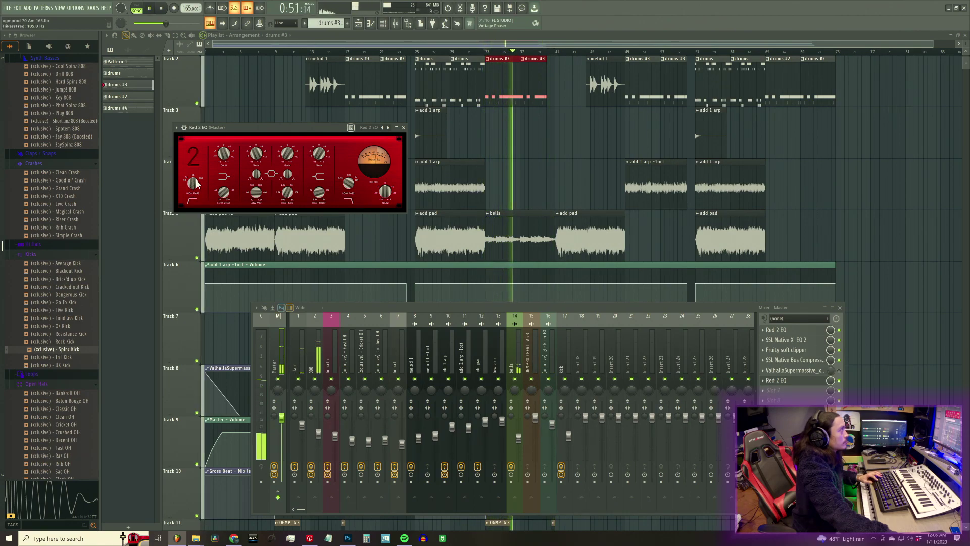
pyautogui.click(475, 263)
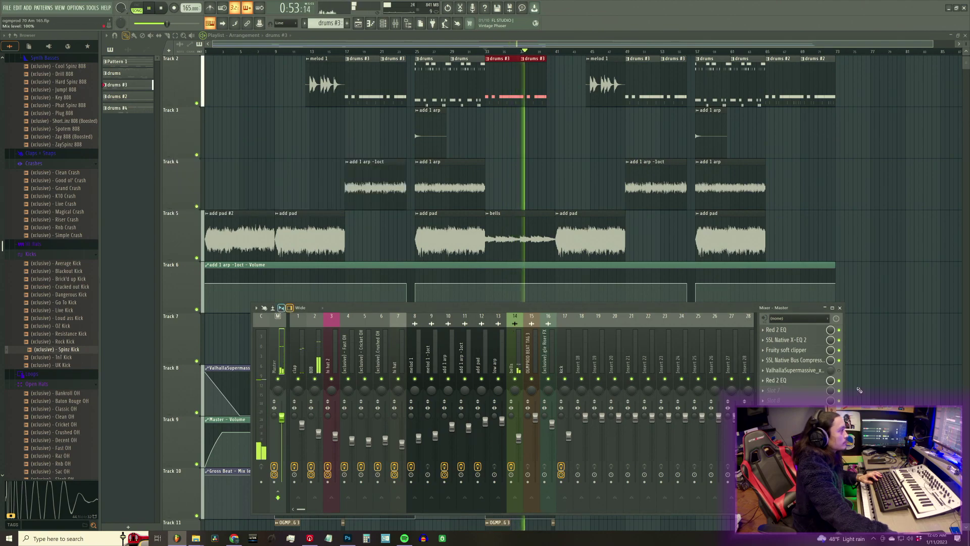
pyautogui.press('space')
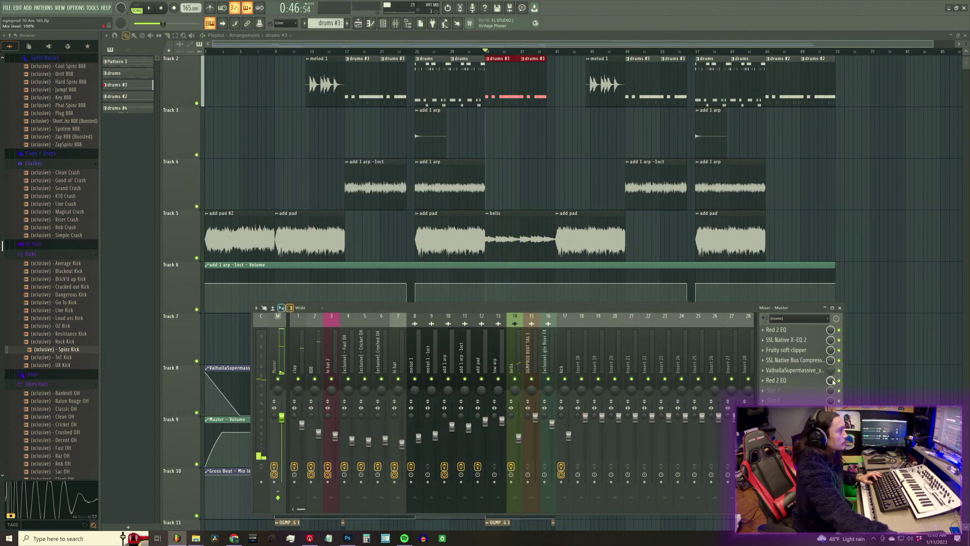
# Create an automation clip for the mix level of the Master track's second Red 2 EQ and bring it into view in the playlist
pyautogui.rightClick(833, 382)
pyautogui.click(854, 419)
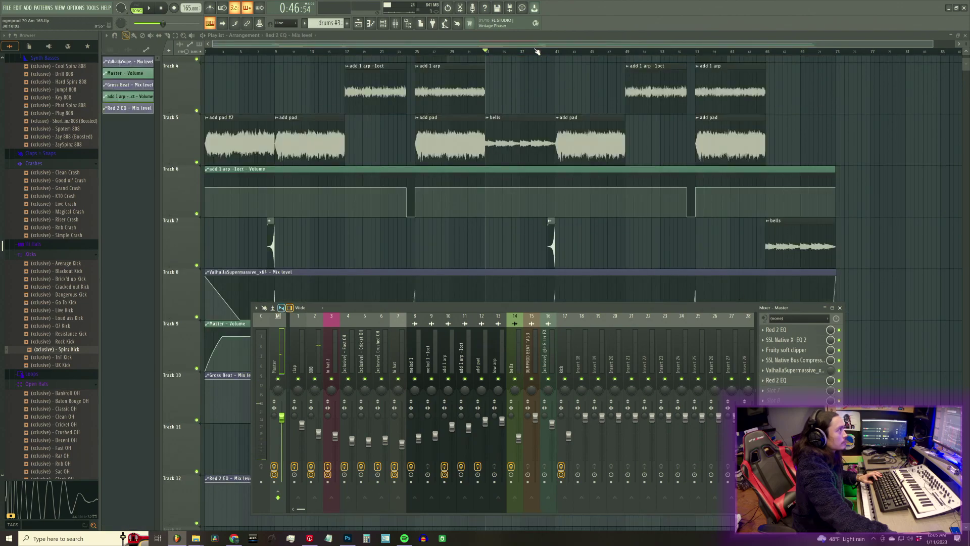
pyautogui.press('F9')
pyautogui.scroll(3, 425, 260)
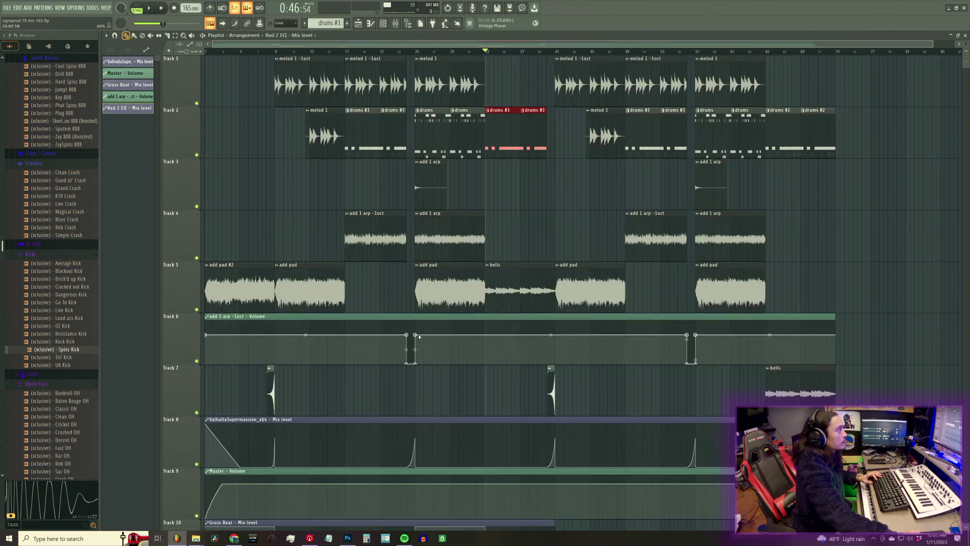
pyautogui.scroll(-5, 419, 336)
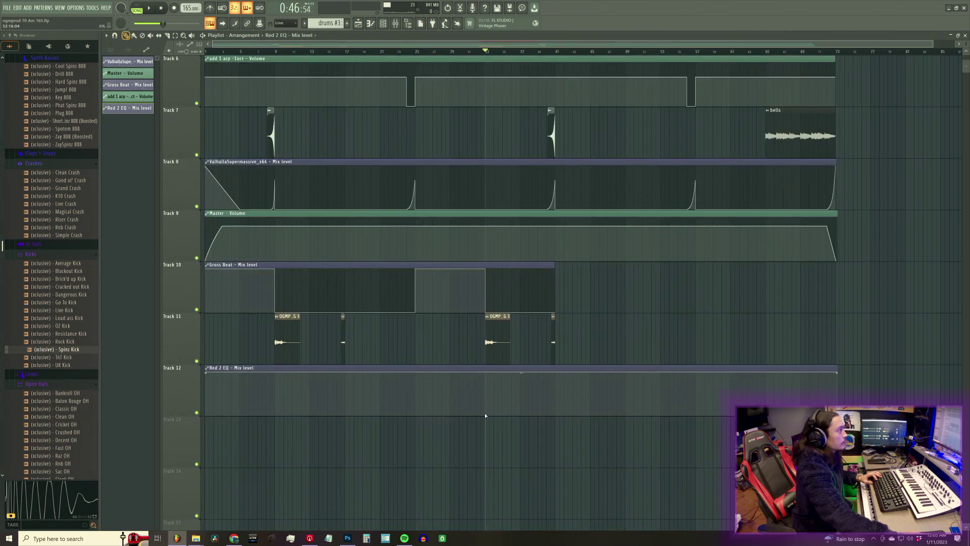
# Shape the Red 2 EQ mix level automation to stay at zero until bar 33 and jump to full there
pyautogui.moveTo(209, 377); pyautogui.dragTo(217, 425)
pyautogui.rightClick(486, 396)
pyautogui.rightClick(486, 382)
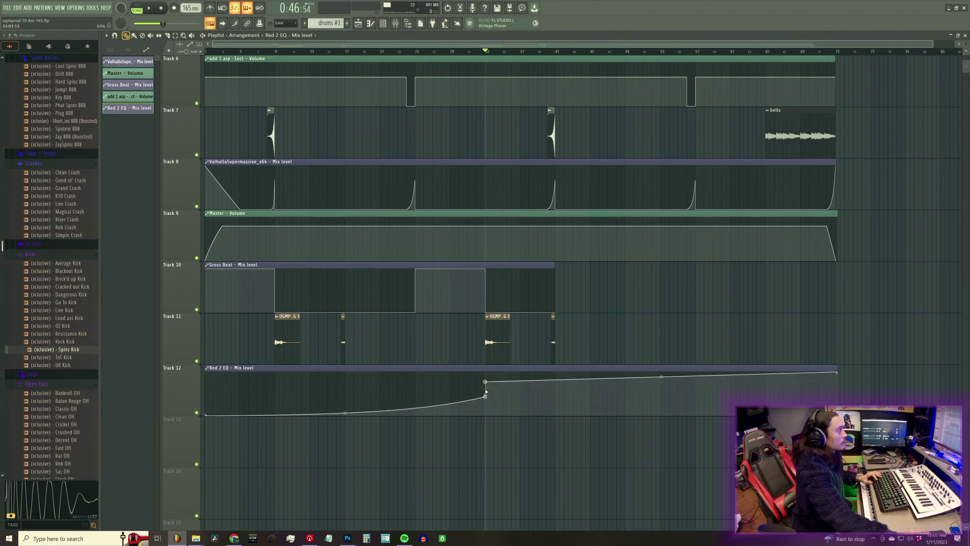
pyautogui.moveTo(487, 396); pyautogui.dragTo(486, 412)
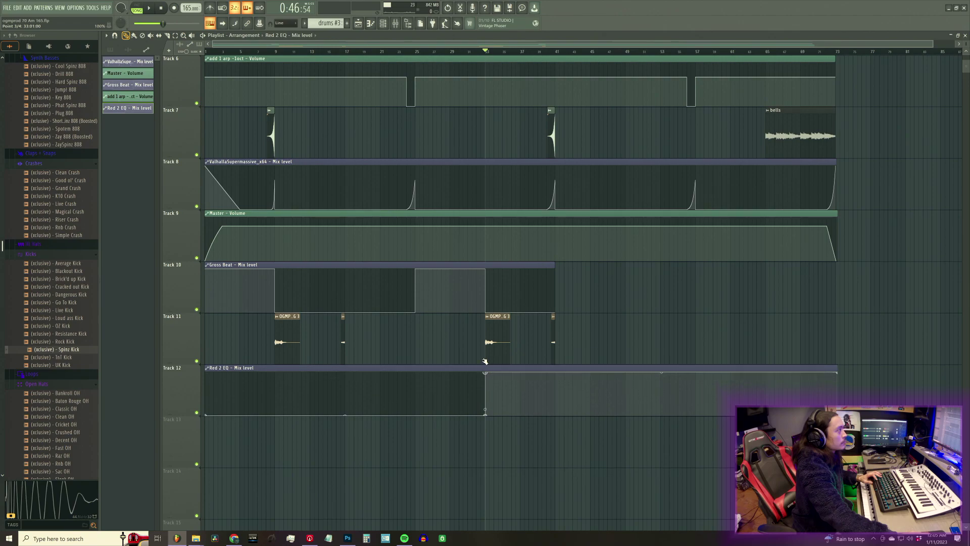
# Drop the Red 2 EQ mix level automation back to zero at bar 41, where the first bells clip ends
pyautogui.scroll(4, 502, 387)
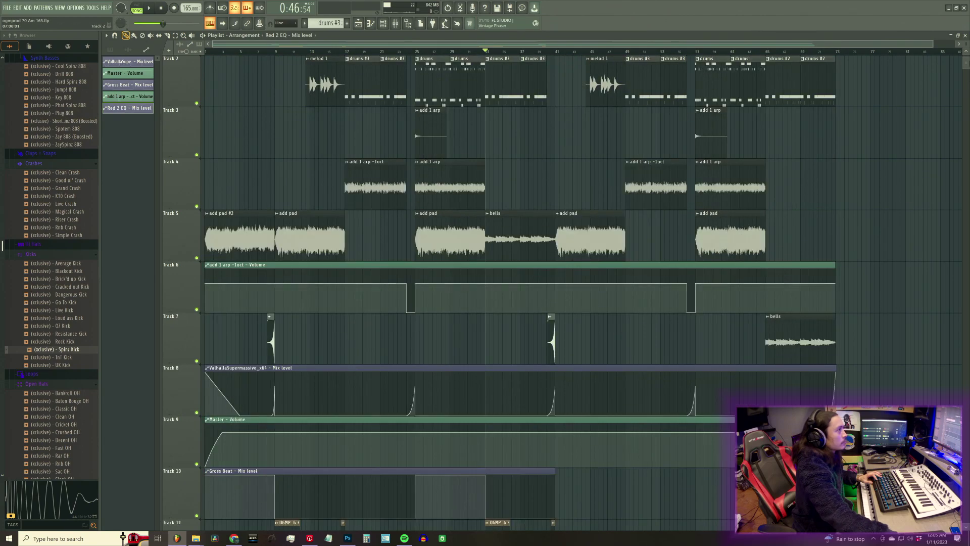
pyautogui.scroll(-4, 963, 43)
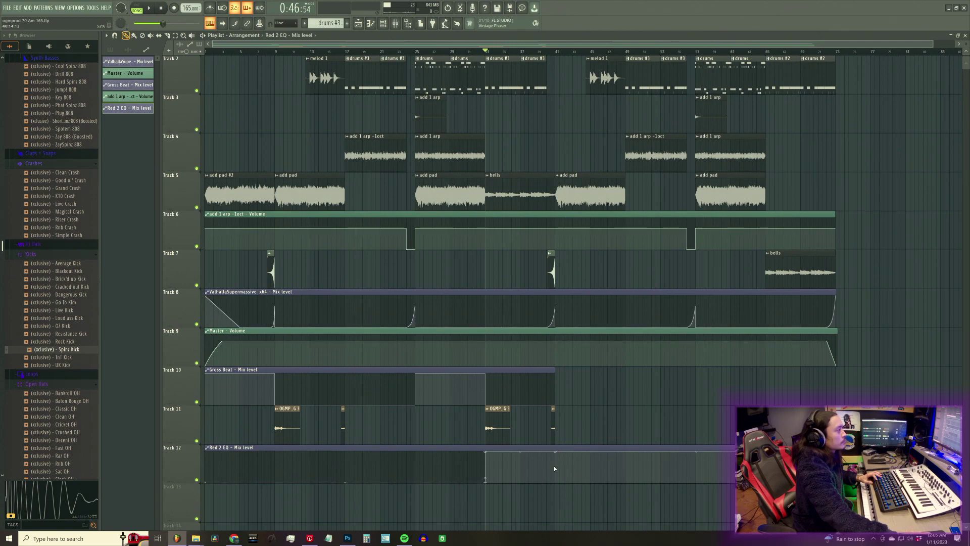
pyautogui.moveTo(556, 478); pyautogui.dragTo(556, 493)
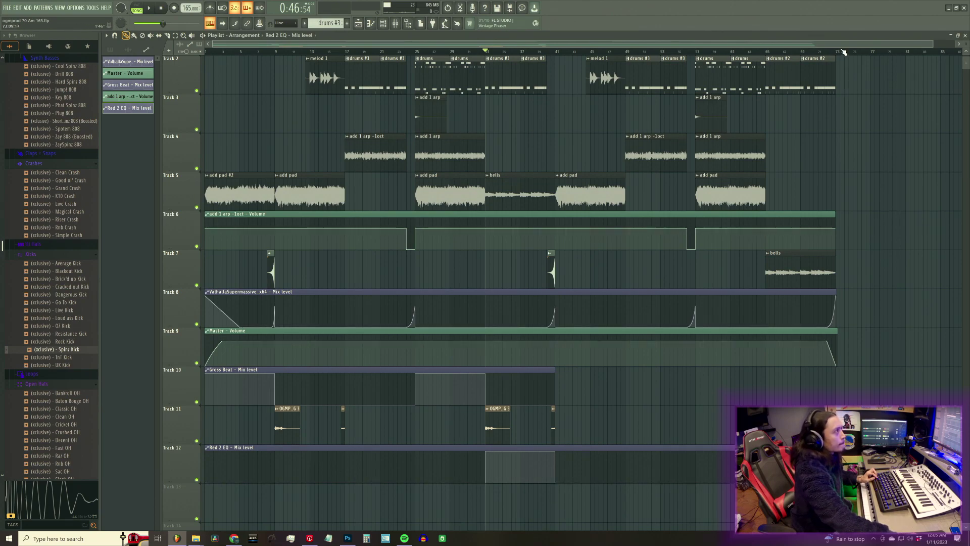
# Raise the Red 2 EQ mix level automation to full from bar 65 for the final bells clip, and save the project
pyautogui.scroll(5, 843, 52)
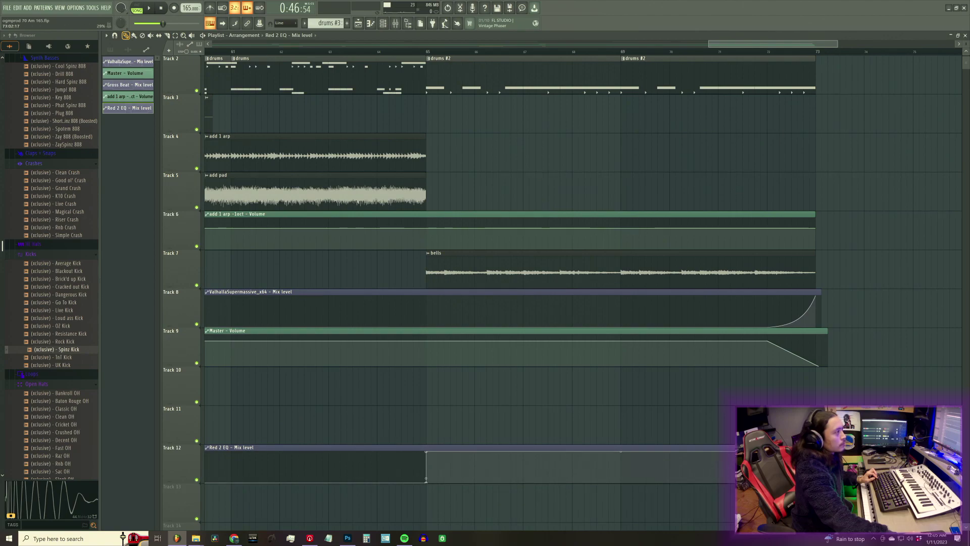
pyautogui.moveTo(709, 43); pyautogui.dragTo(145, 39)
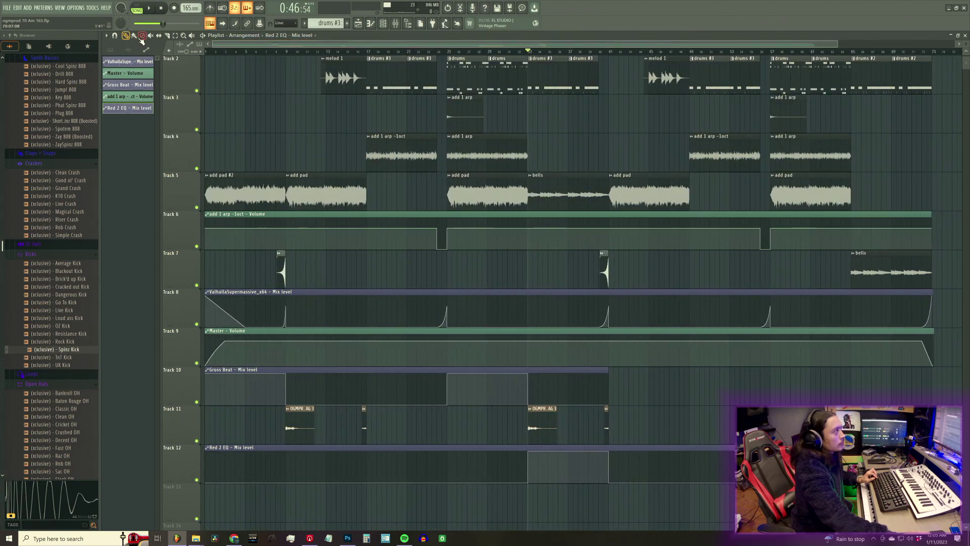
pyautogui.hotkey('ctrl', 's')
# Listen to the filtered bells section, replay from bar 25 and check the clap track's SSL Native X-ValveComp settings
pyautogui.press('space')
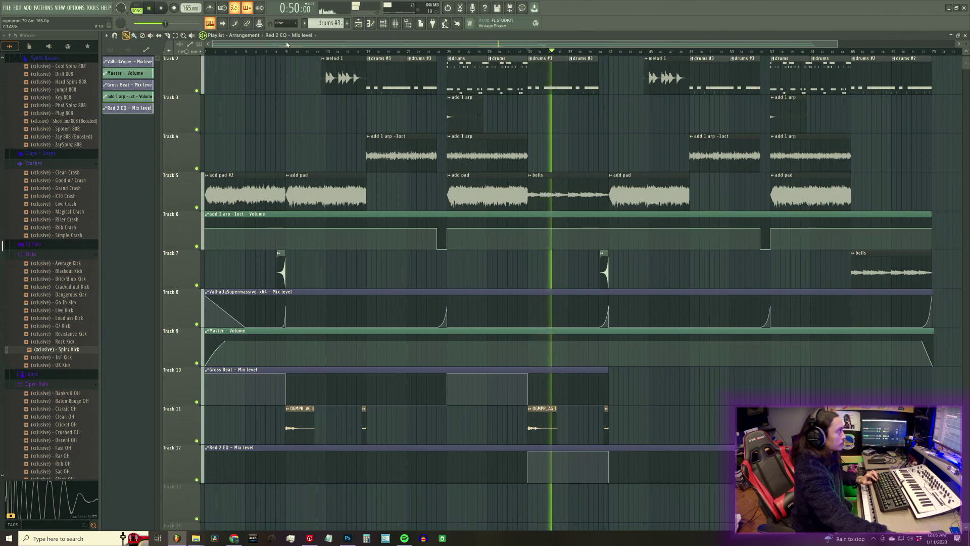
pyautogui.click(448, 52)
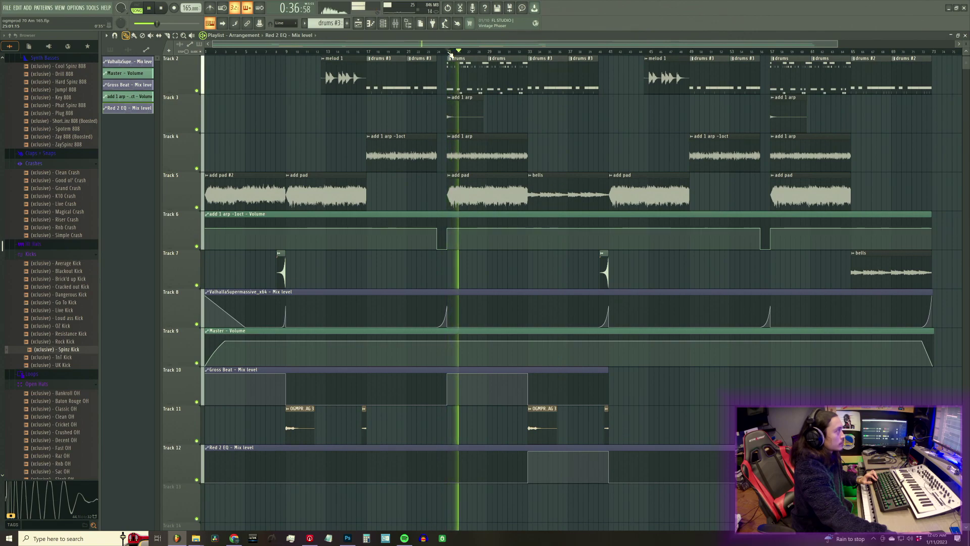
pyautogui.click(397, 27)
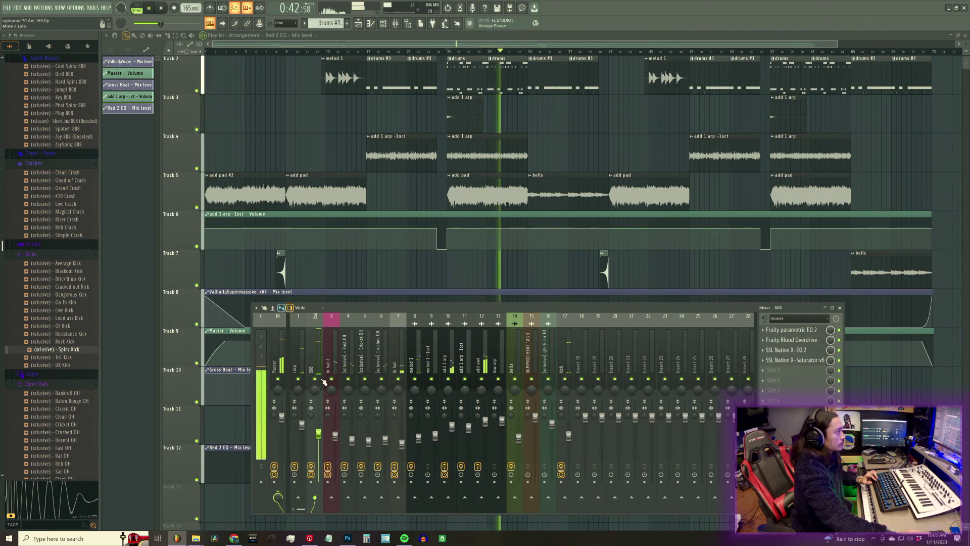
pyautogui.click(299, 367)
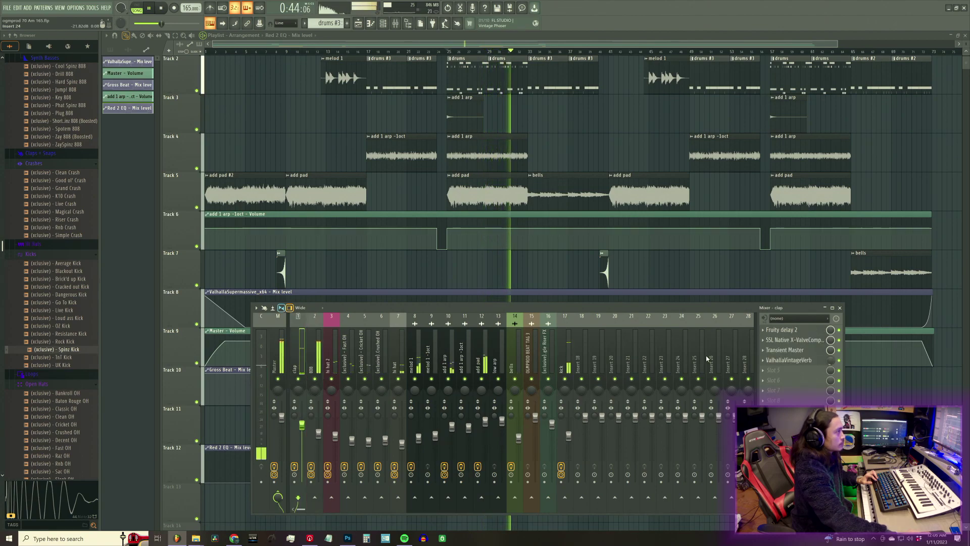
pyautogui.click(797, 340)
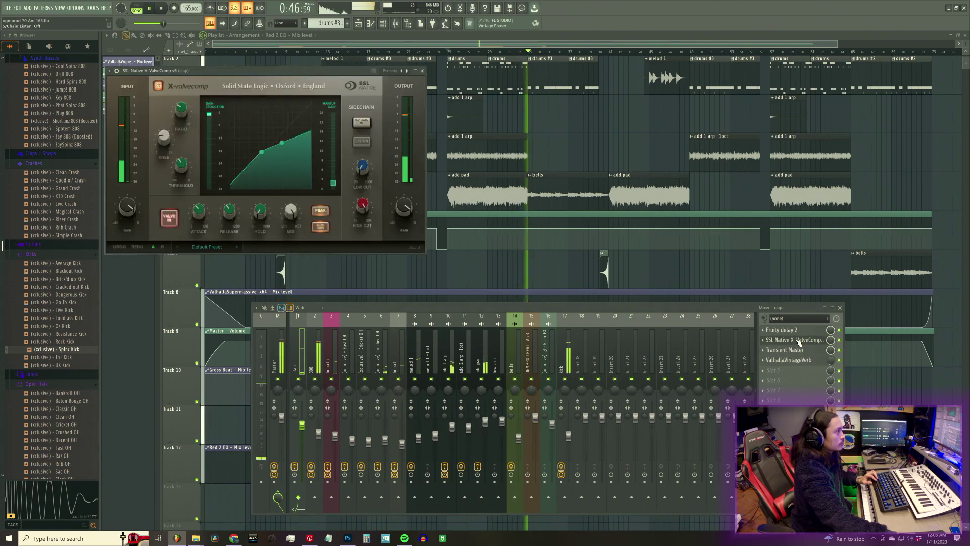
pyautogui.click(799, 341)
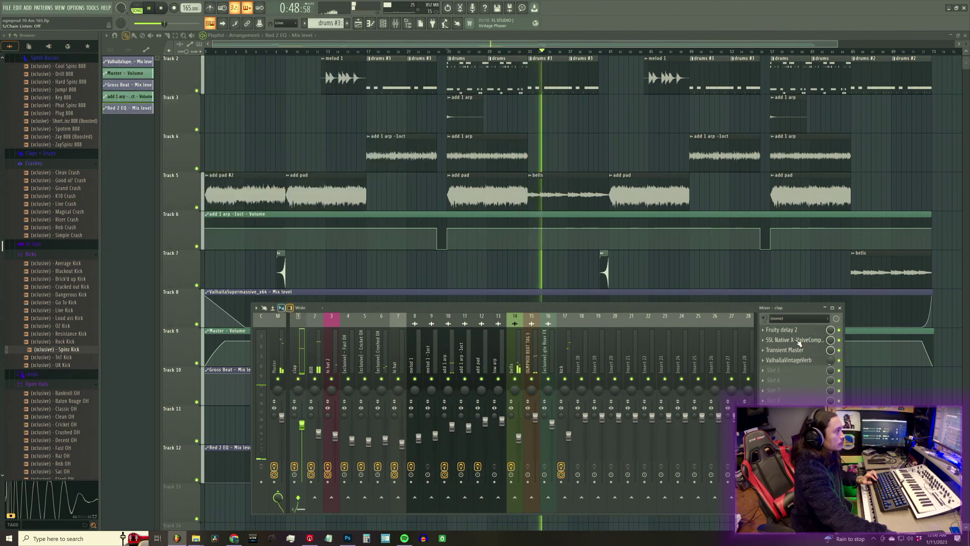
# Add an SSL Native X-Saturator v6 to the first free effect slot of the clap mixer track
pyautogui.click(764, 375)
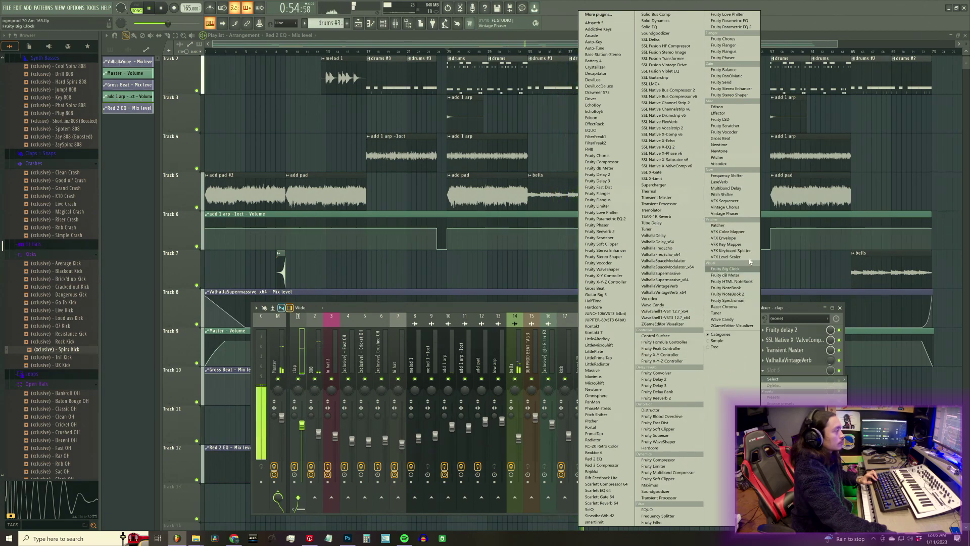
pyautogui.click(692, 162)
pyautogui.moveTo(280, 200)
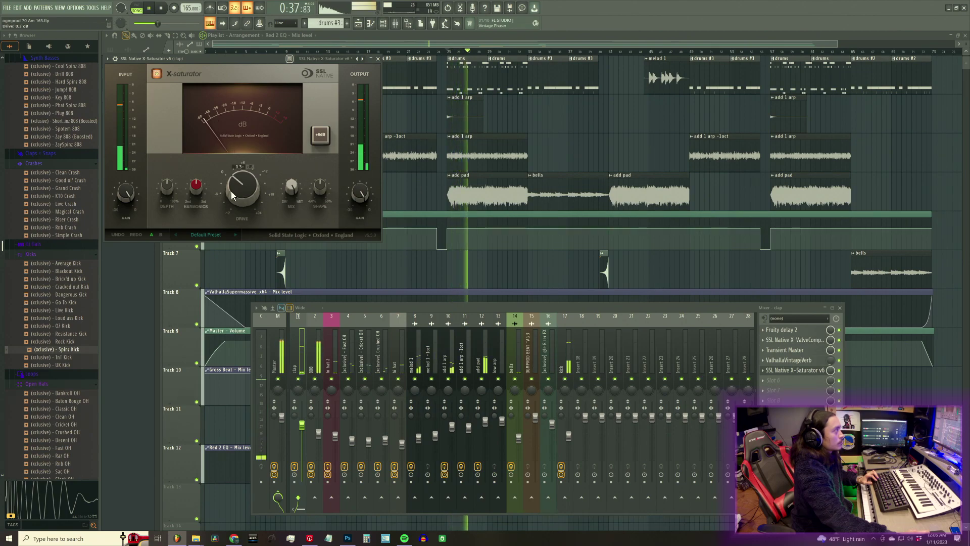
# Set the clap saturator's harmonics to about 70 and lower the clap track's volume to about -4.4 dB
pyautogui.moveTo(198, 194); pyautogui.dragTo(198, 183)
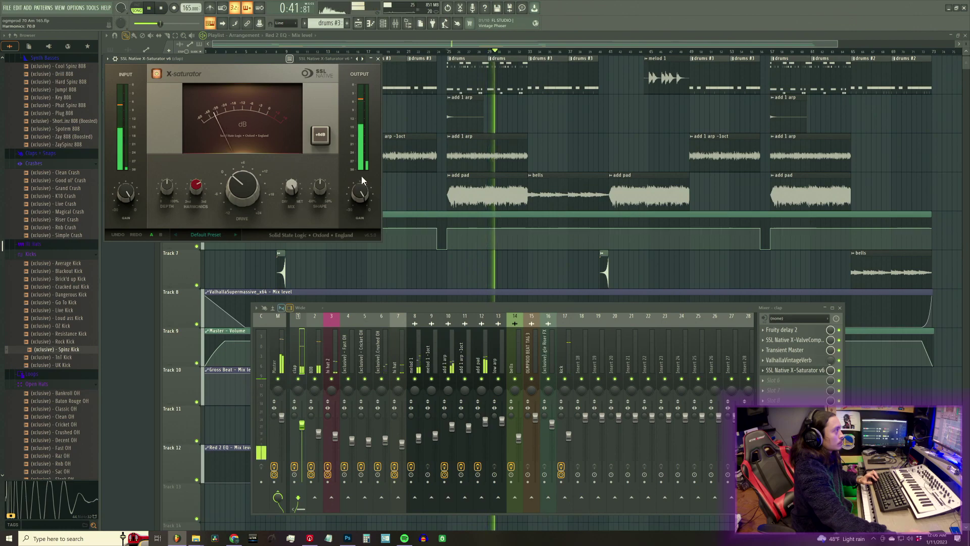
pyautogui.click(378, 59)
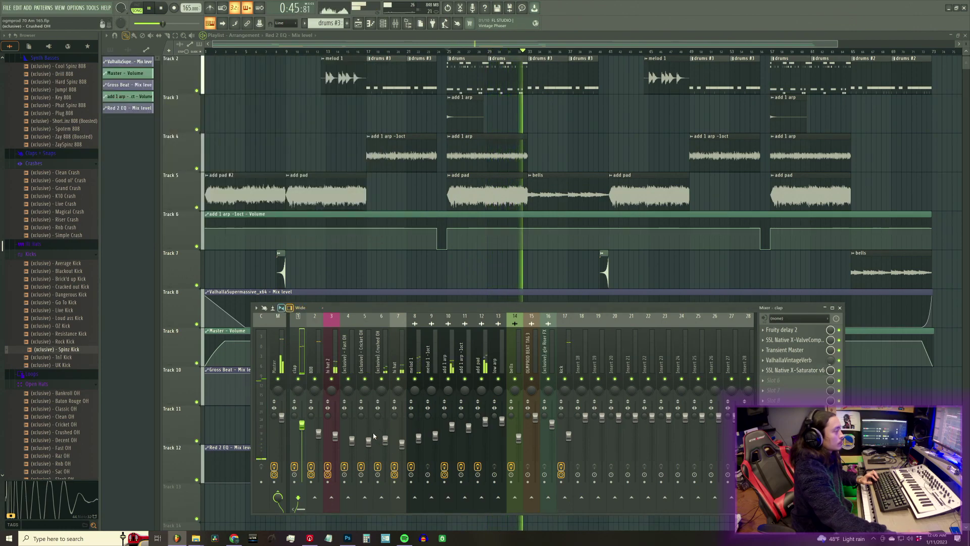
pyautogui.scroll(-2, 303, 429)
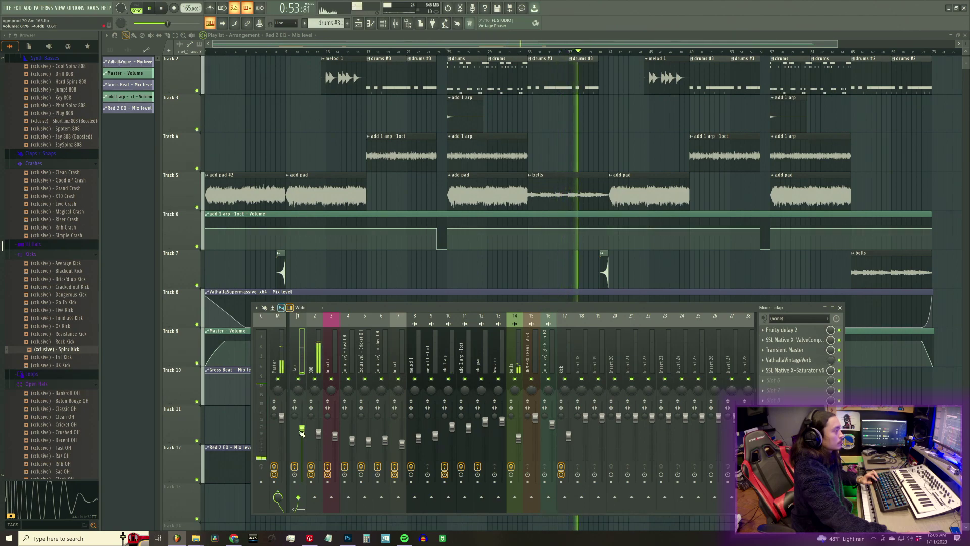
# Save the clap mixer track state as a preset named "sauce clap airy 2" and hide the mixer
pyautogui.rightClick(304, 367)
pyautogui.moveTo(354, 356)
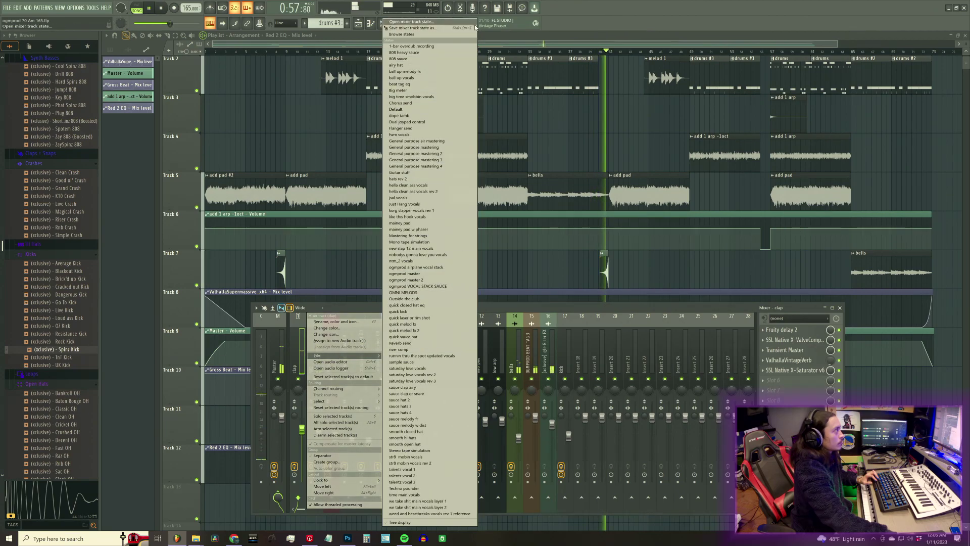
pyautogui.click(474, 28)
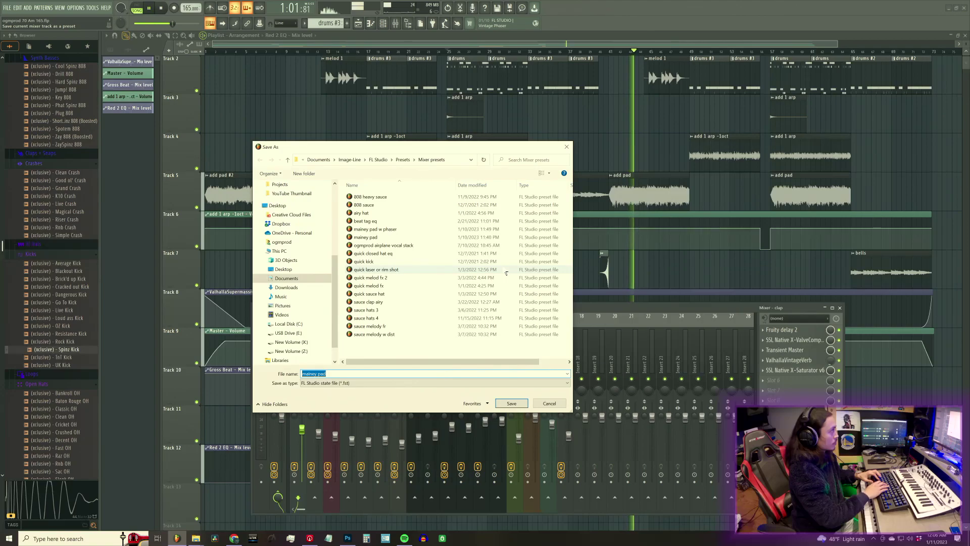
pyautogui.write('sauce')
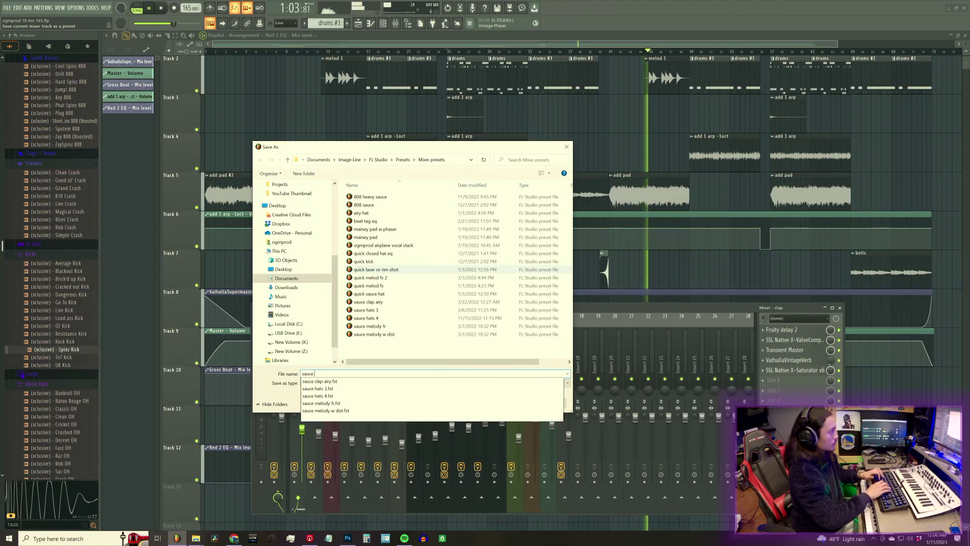
pyautogui.write(' clap airy 2')
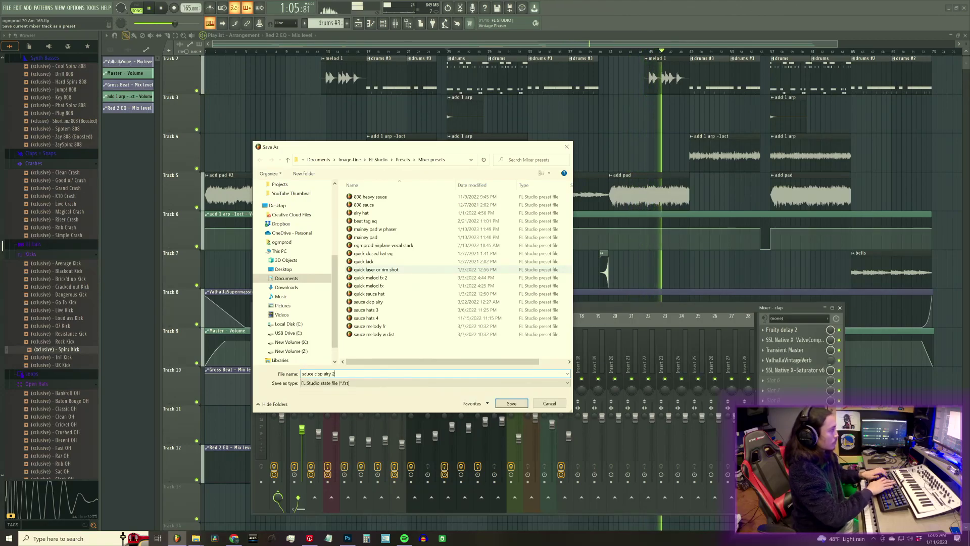
pyautogui.press('Return')
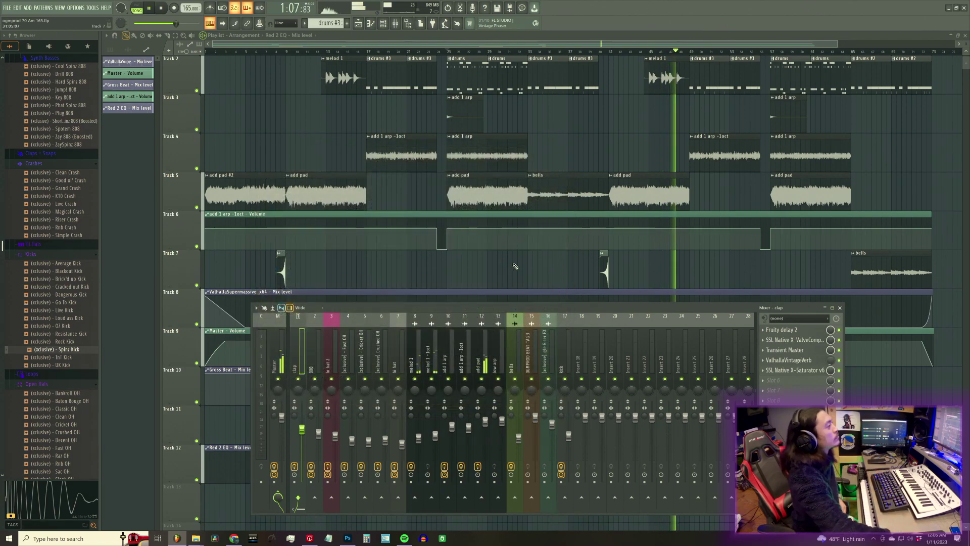
pyautogui.press('F9')
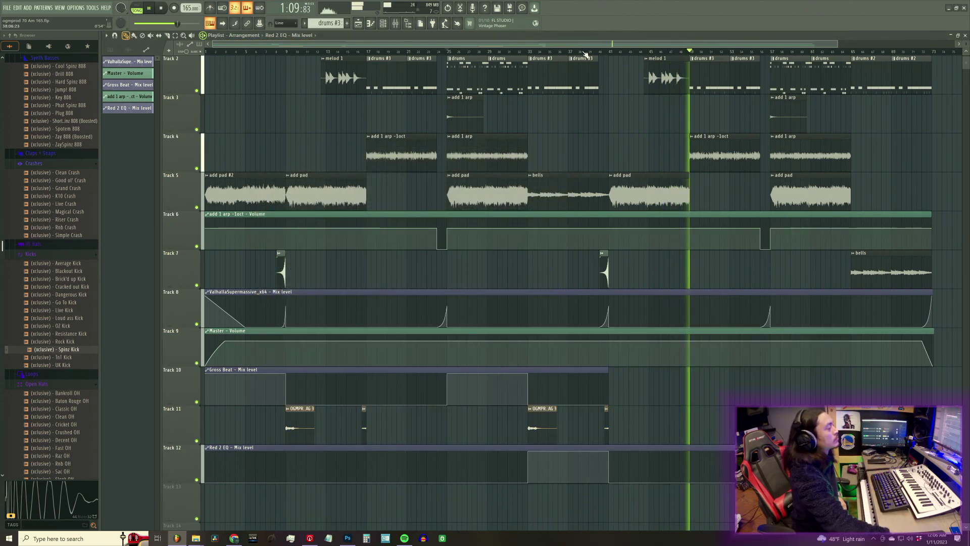
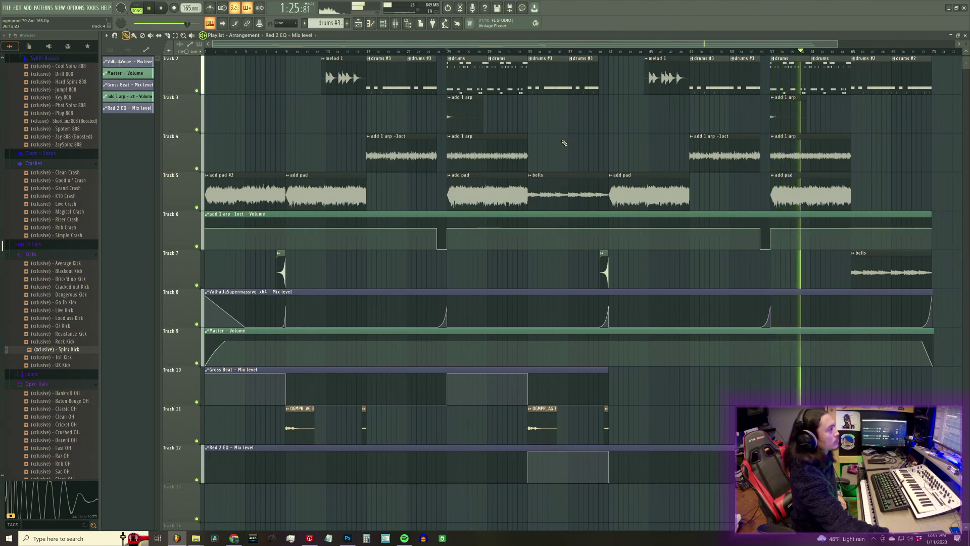
# Audition kick and FX samples in the browser, including Gun Shot FX, Gun Cock FX and Glide FX
pyautogui.click(43, 303)
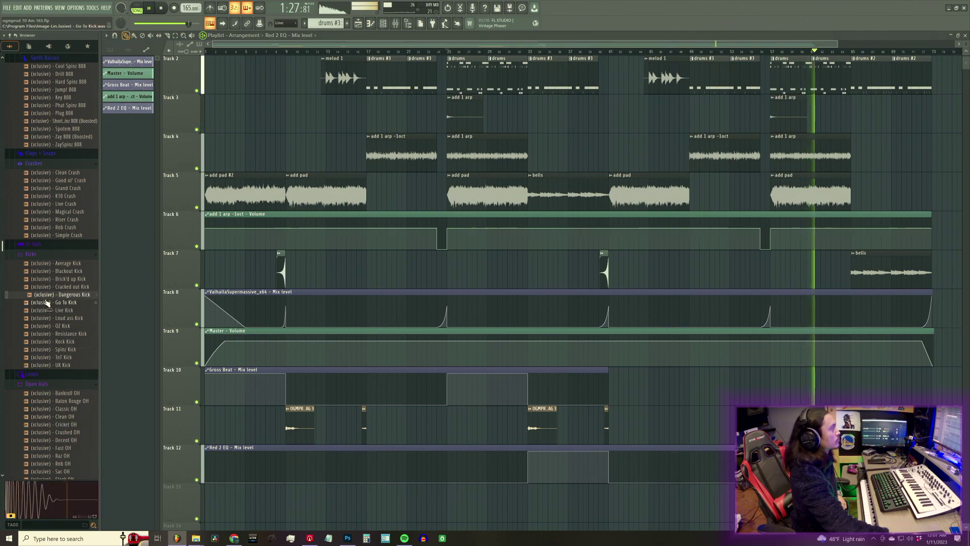
pyautogui.scroll(-10, 45, 305)
pyautogui.scroll(-15, 45, 306)
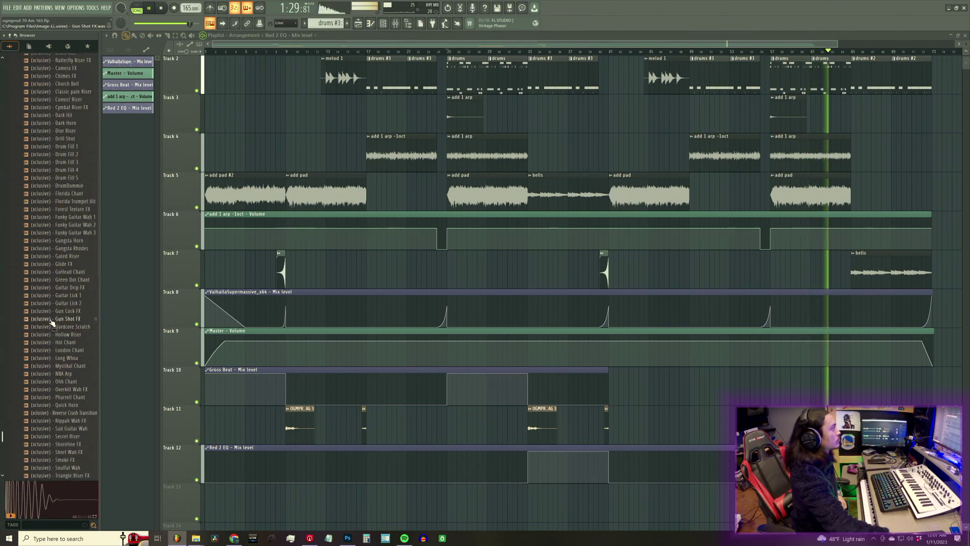
pyautogui.click(52, 319)
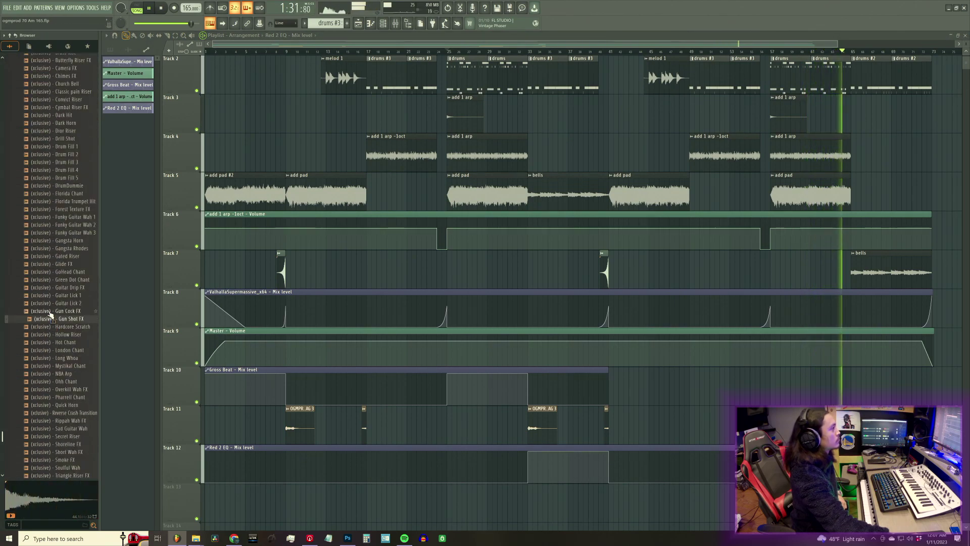
pyautogui.click(51, 311)
pyautogui.click(87, 264)
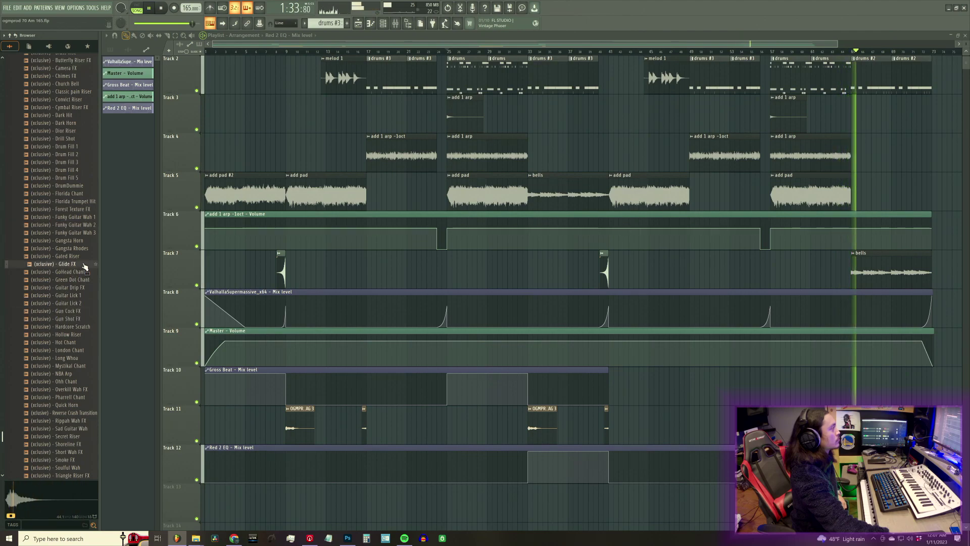
# Audition the Gated Riser sample, place it on playlist track 10 at bar 65, and play from just before it
pyautogui.click(75, 257)
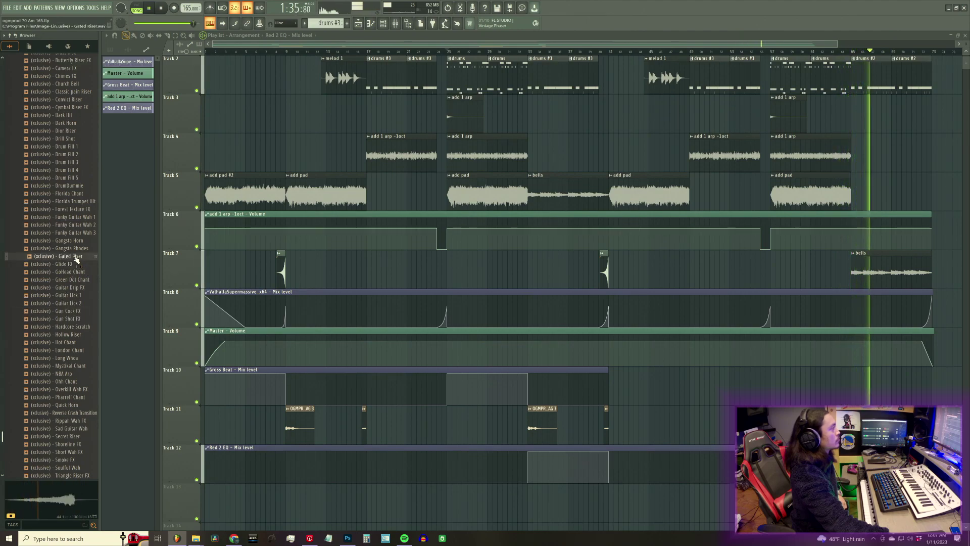
pyautogui.moveTo(76, 258); pyautogui.dragTo(854, 394)
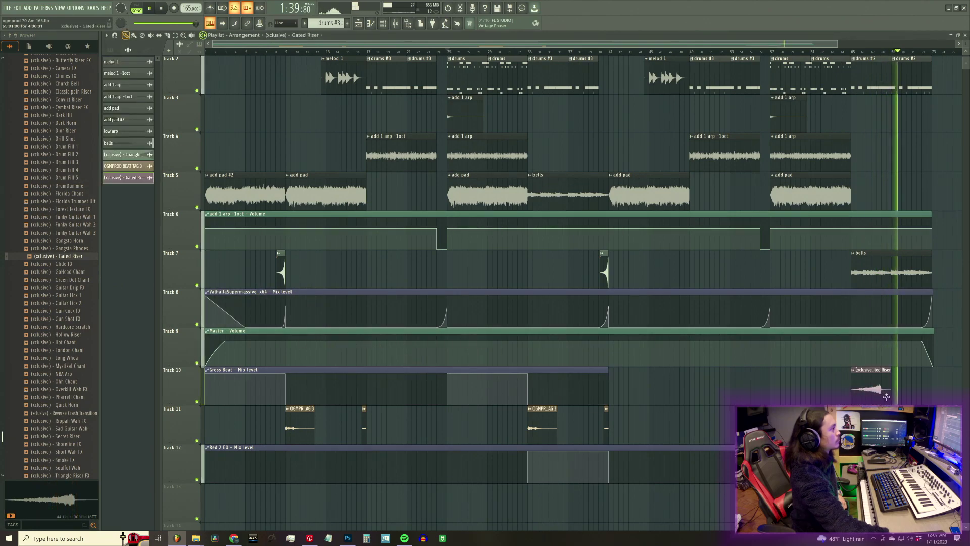
pyautogui.click(847, 51)
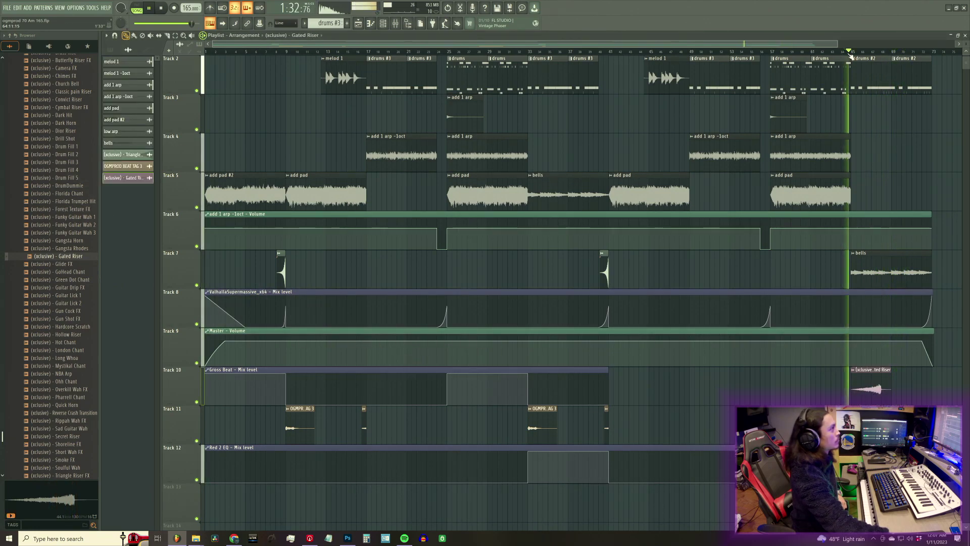
pyautogui.scroll(2, 852, 51)
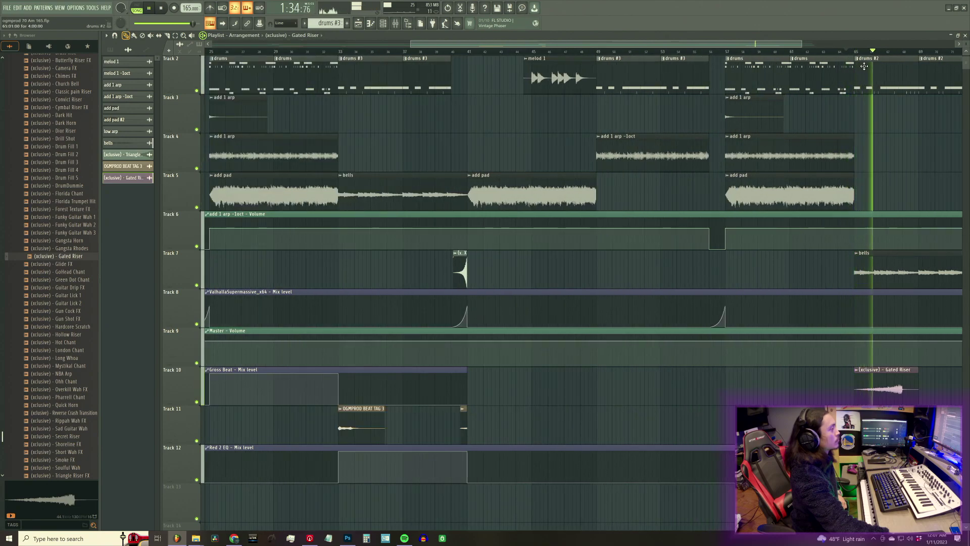
# Route the Gated Riser to free mixer track 18 and load the Riser Noise Thin mixer track state on it
pyautogui.click(124, 178)
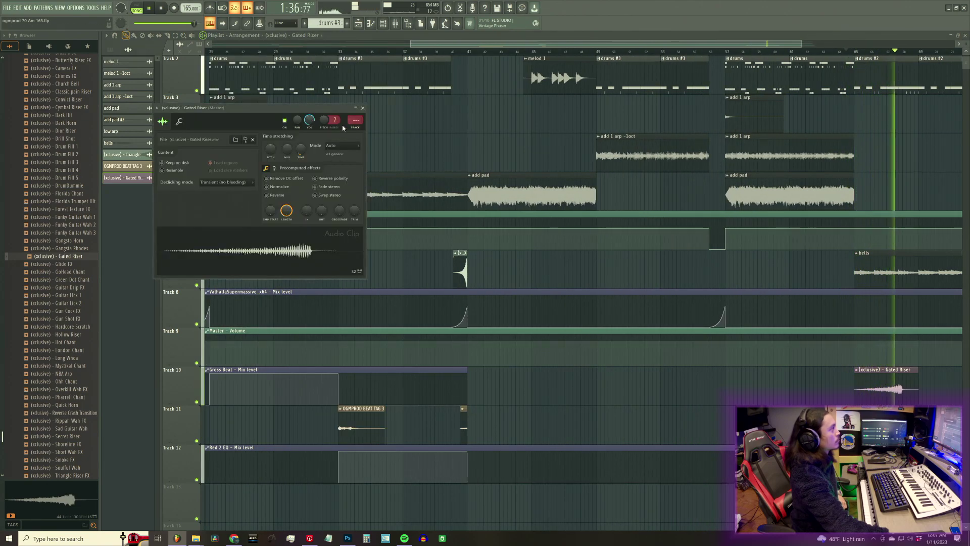
pyautogui.hotkey('ctrl', 'l')
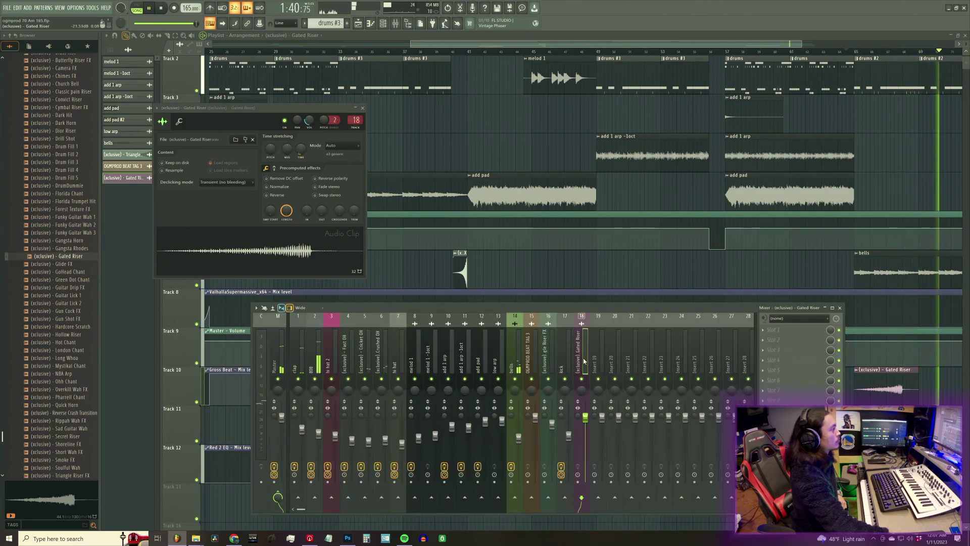
pyautogui.rightClick(585, 361)
pyautogui.moveTo(601, 358)
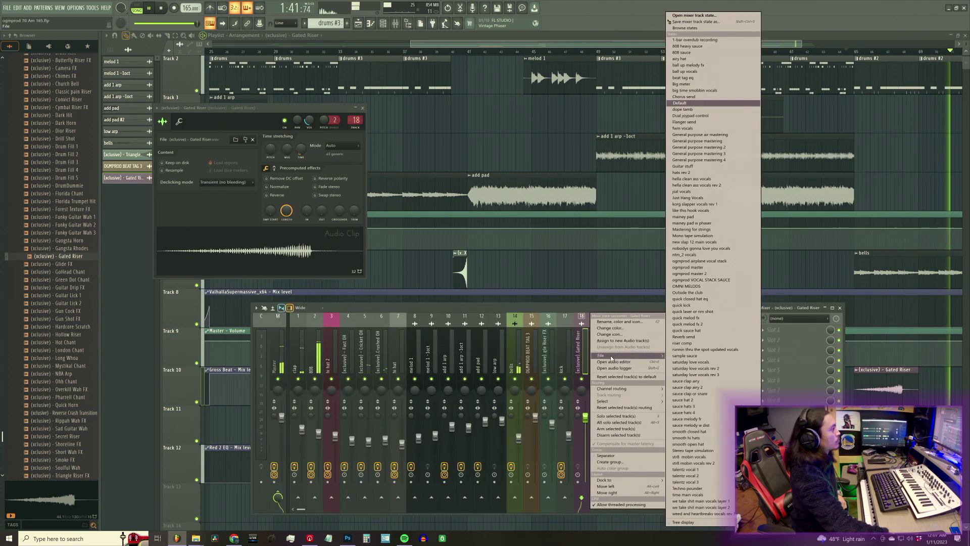
pyautogui.click(713, 343)
# Add Fruity Delay 2 to the riser track's second effect slot and set its delay time to the longest step preset
pyautogui.click(766, 341)
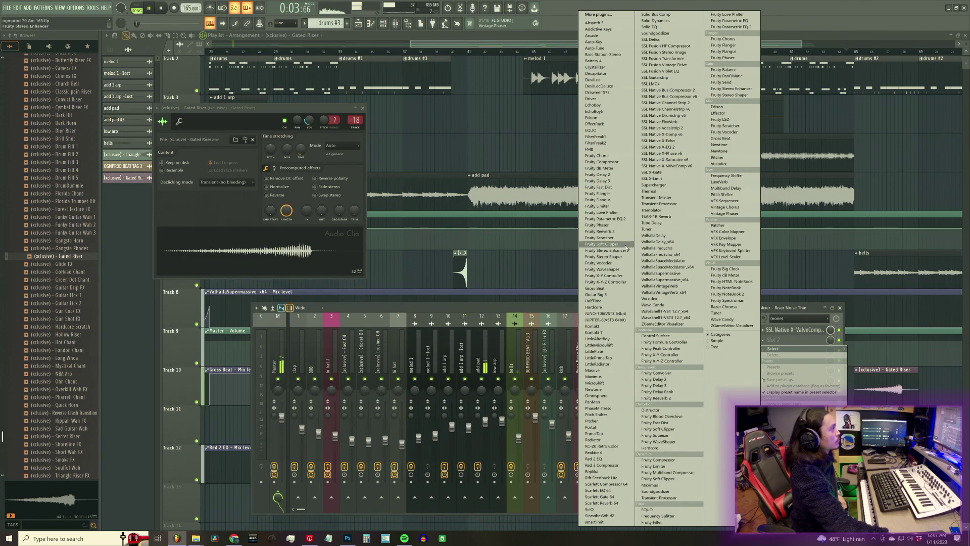
pyautogui.click(629, 175)
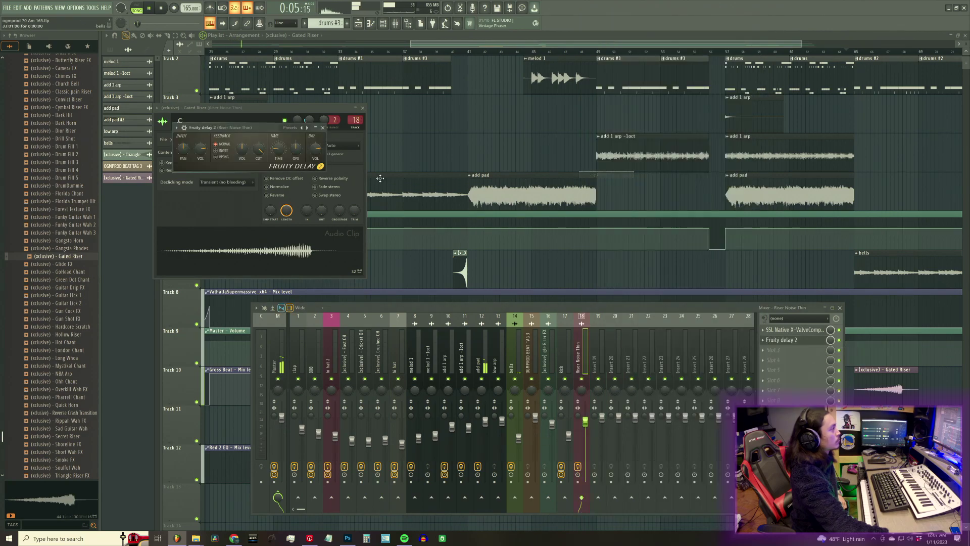
pyautogui.rightClick(280, 155)
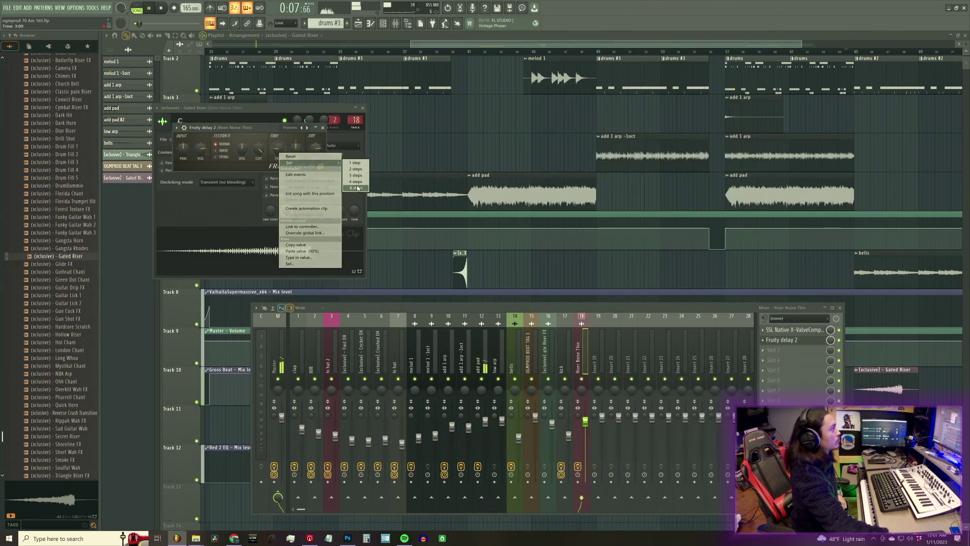
pyautogui.click(357, 188)
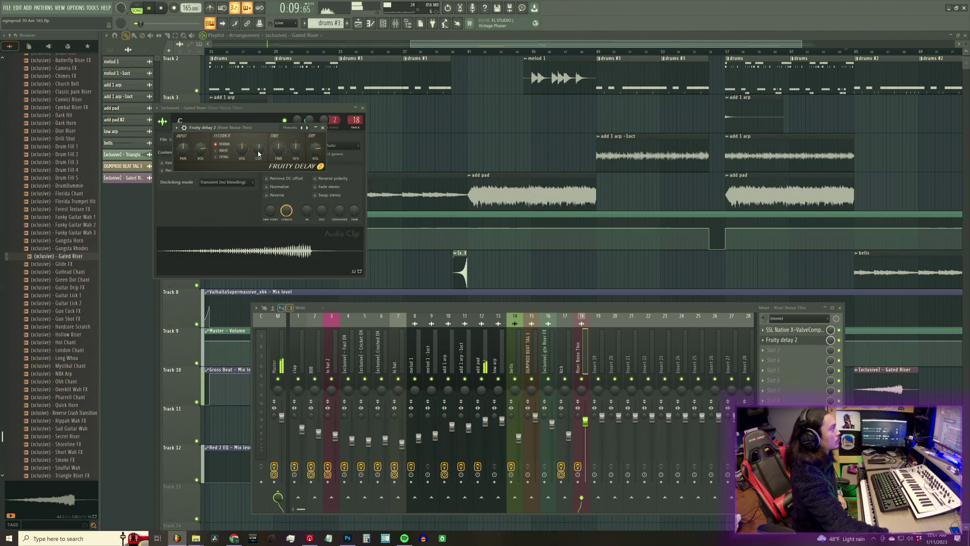
pyautogui.click(322, 128)
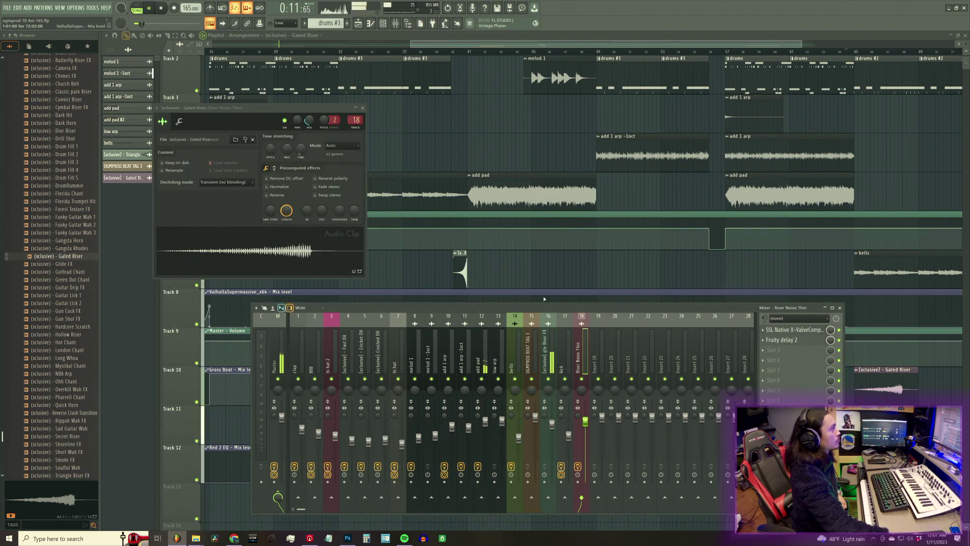
# Add Fruity Phaser to the riser track's third effect slot, load its Stereo Enhance 02 preset, and close the riser's windows
pyautogui.click(766, 352)
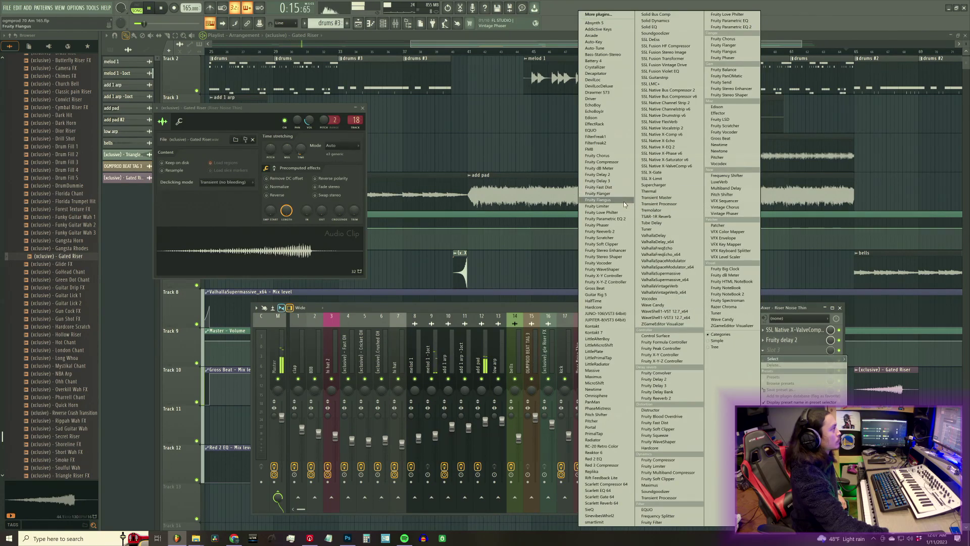
pyautogui.click(598, 225)
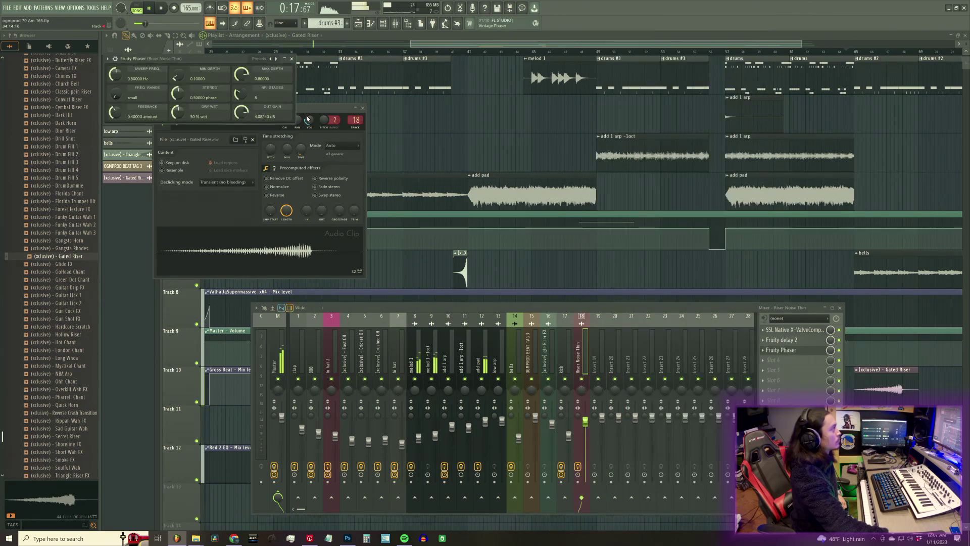
pyautogui.click(109, 59)
pyautogui.moveTo(163, 87)
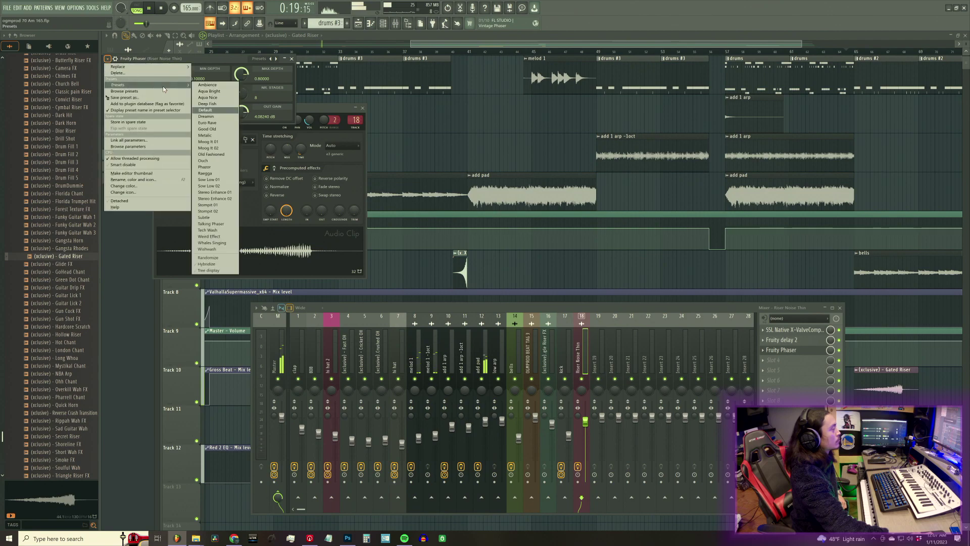
pyautogui.click(227, 201)
pyautogui.click(292, 58)
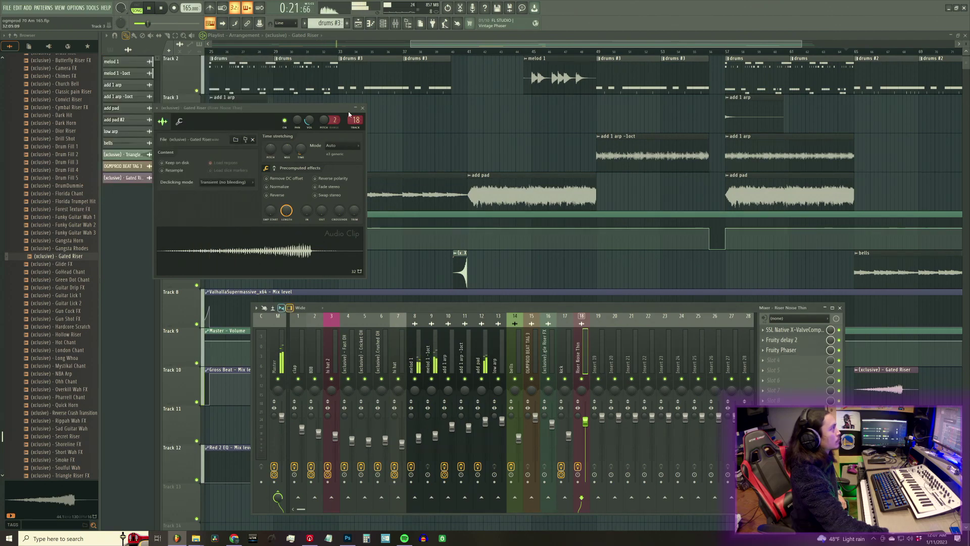
pyautogui.click(363, 108)
pyautogui.scroll(-3, 397, 55)
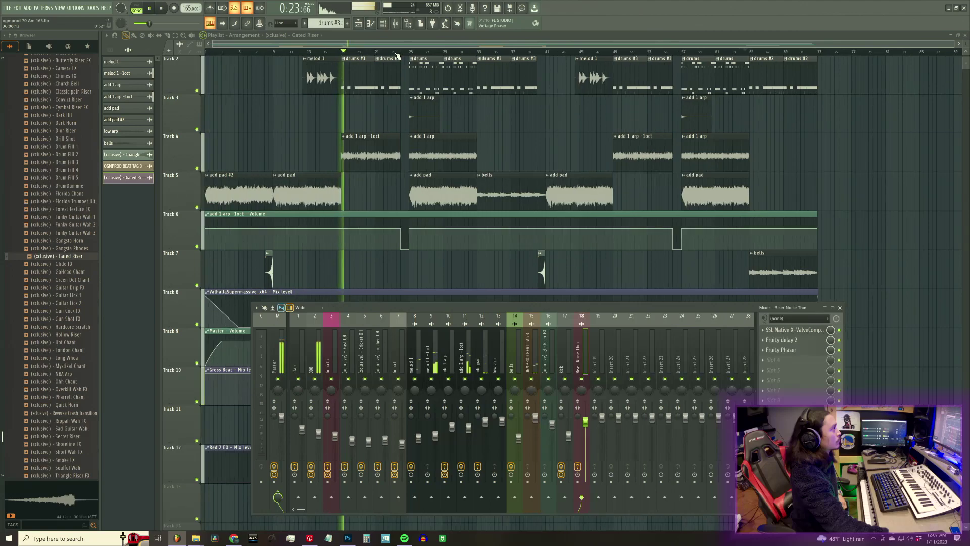
# Hide the mixer and place another Gated Riser clip on track 13 at about bar 30, leading into the bells section
pyautogui.press('F9')
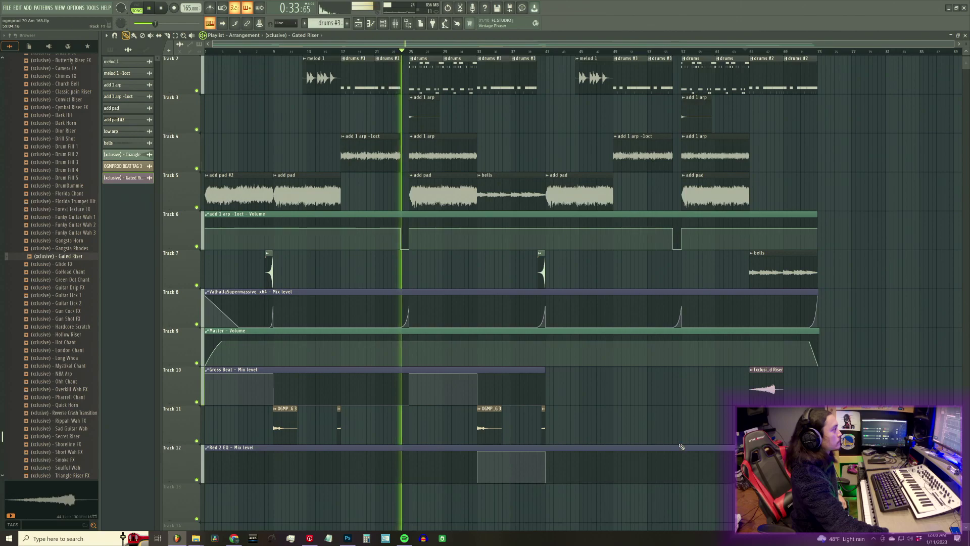
pyautogui.scroll(-1, 626, 462)
pyautogui.moveTo(477, 462); pyautogui.dragTo(465, 464)
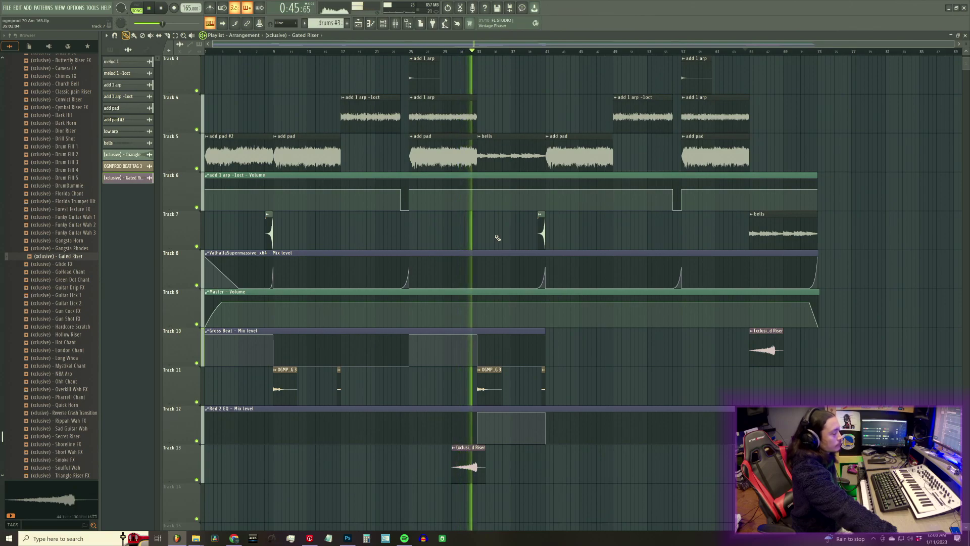
# Lower the riser mixer track's volume, set its Fruity Delay 2 feedback level to about 68%, and close the open windows
pyautogui.doubleClick(481, 463)
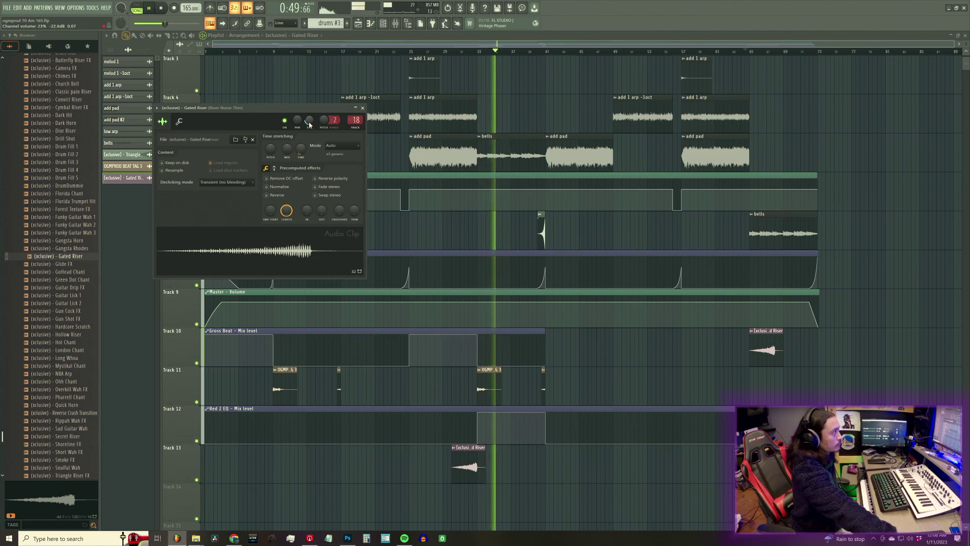
pyautogui.click(395, 24)
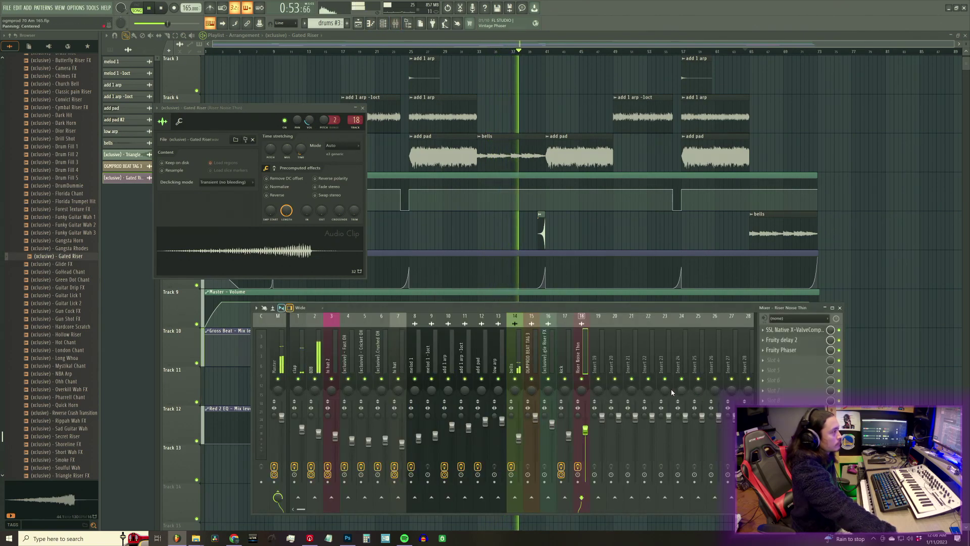
pyautogui.click(803, 341)
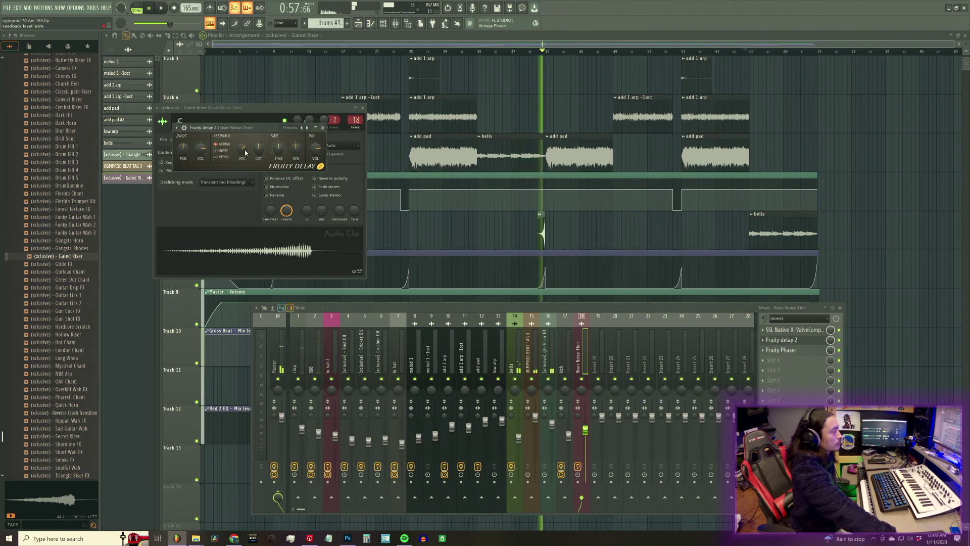
pyautogui.click(323, 128)
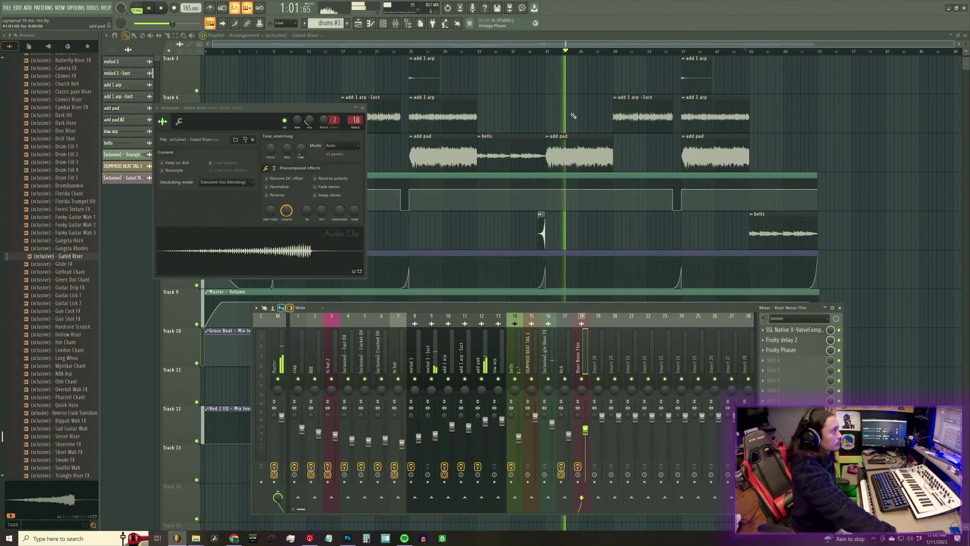
pyautogui.press('F12')
# Create a new pattern named "clap", stop playback, and show all channels in the channel rack
pyautogui.scroll(2, 542, 111)
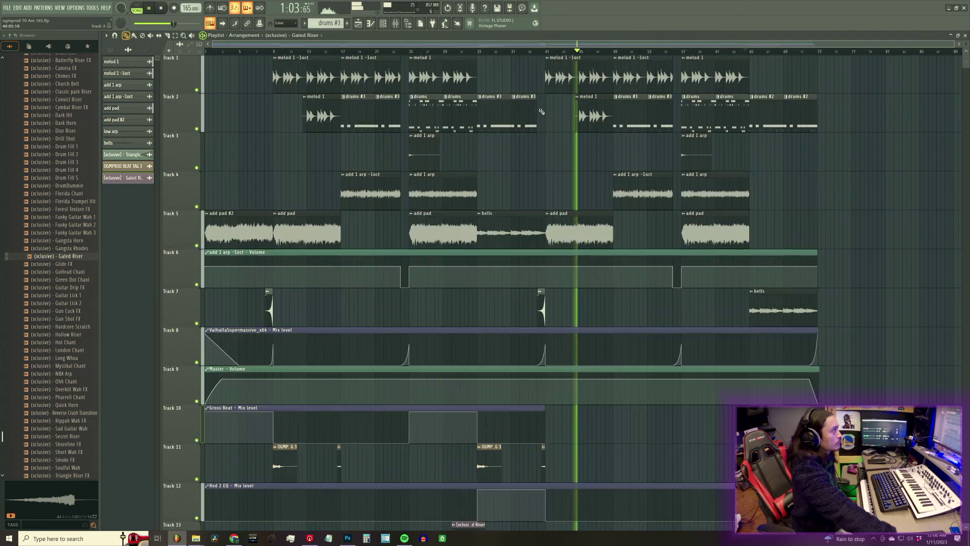
pyautogui.click(385, 25)
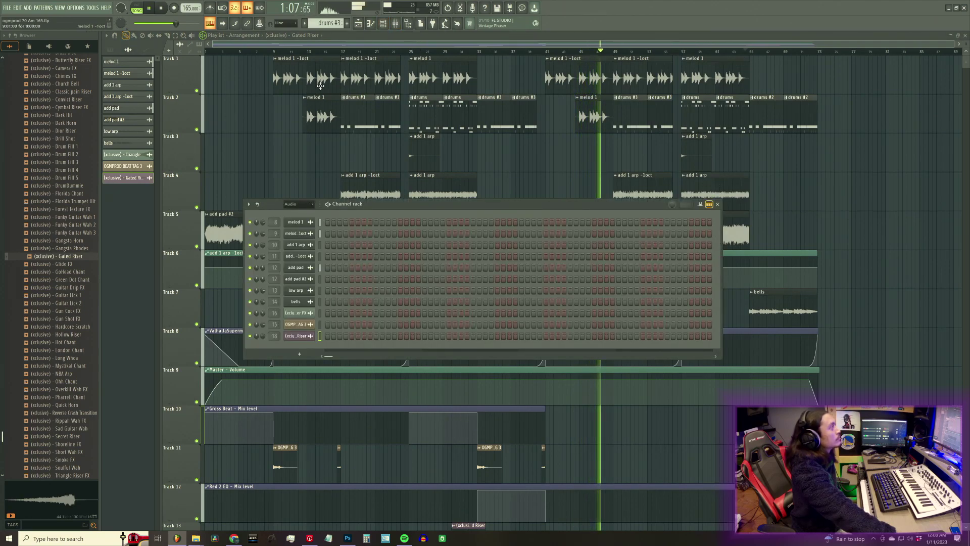
pyautogui.click(347, 24)
pyautogui.write('clap')
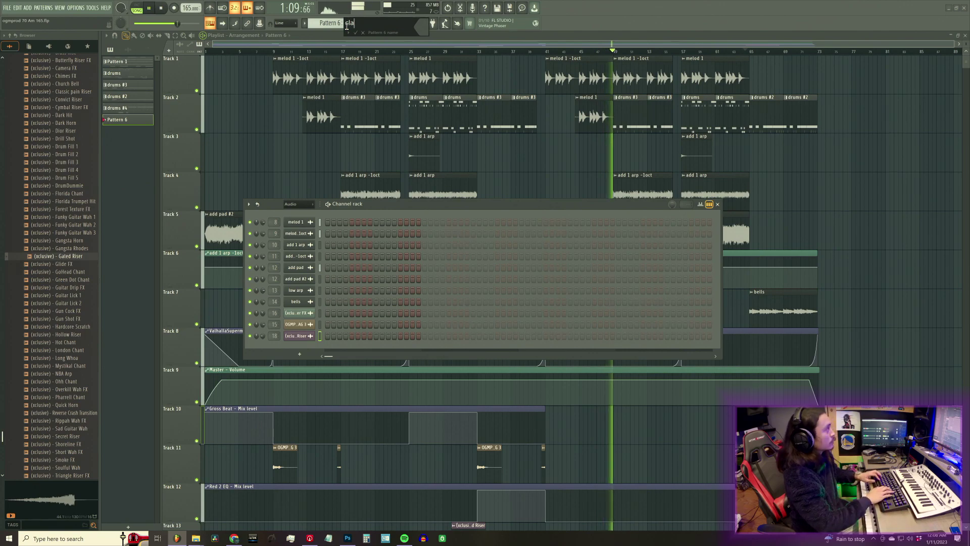
pyautogui.press('Return')
pyautogui.press('space')
pyautogui.click(297, 206)
pyautogui.click(296, 215)
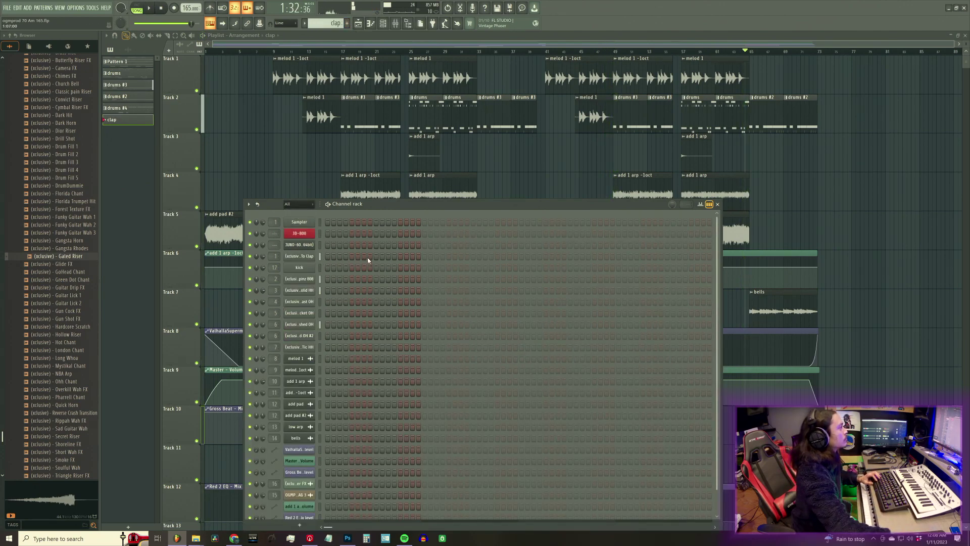
# Copy the Go To Clap channel's steps from the drums pattern and paste them into the clap pattern
pyautogui.click(326, 23)
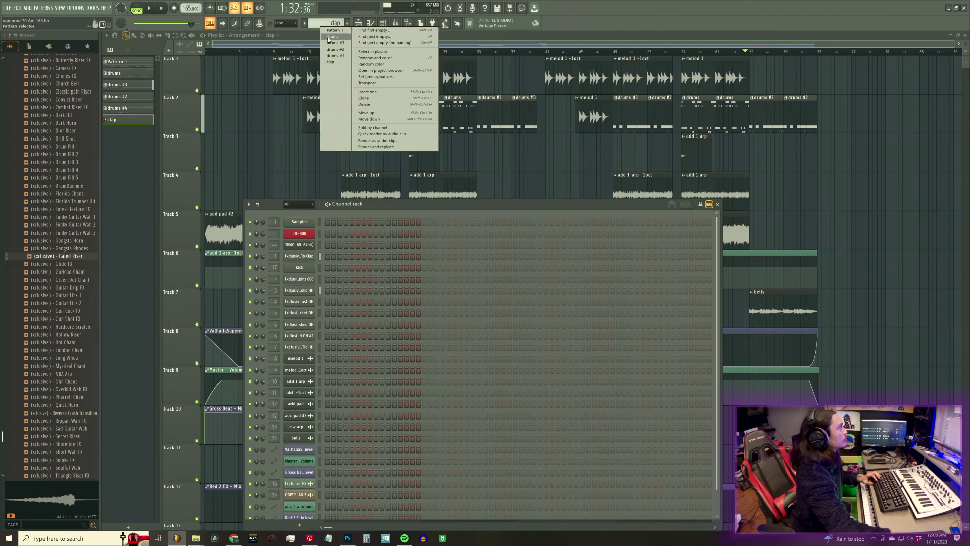
pyautogui.click(334, 37)
pyautogui.rightClick(313, 258)
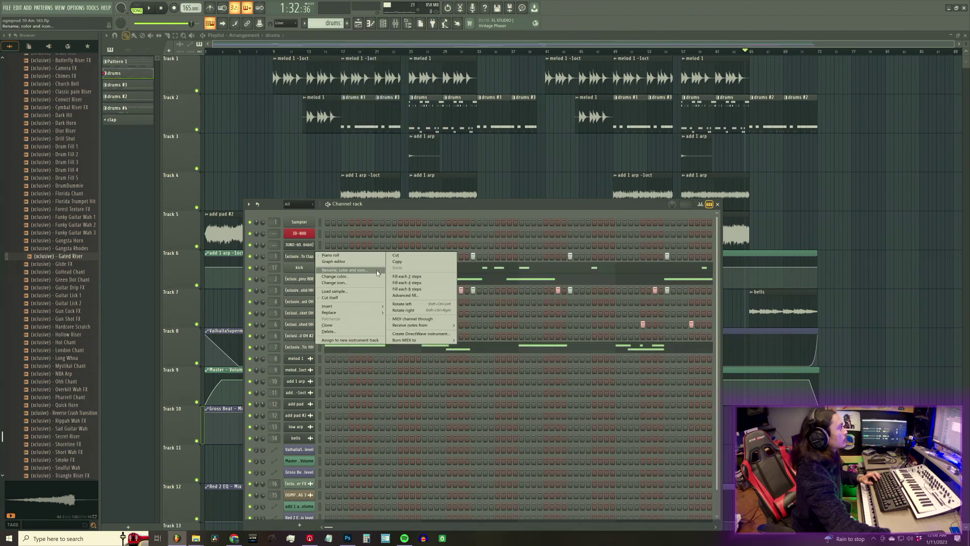
pyautogui.click(396, 263)
pyautogui.click(327, 24)
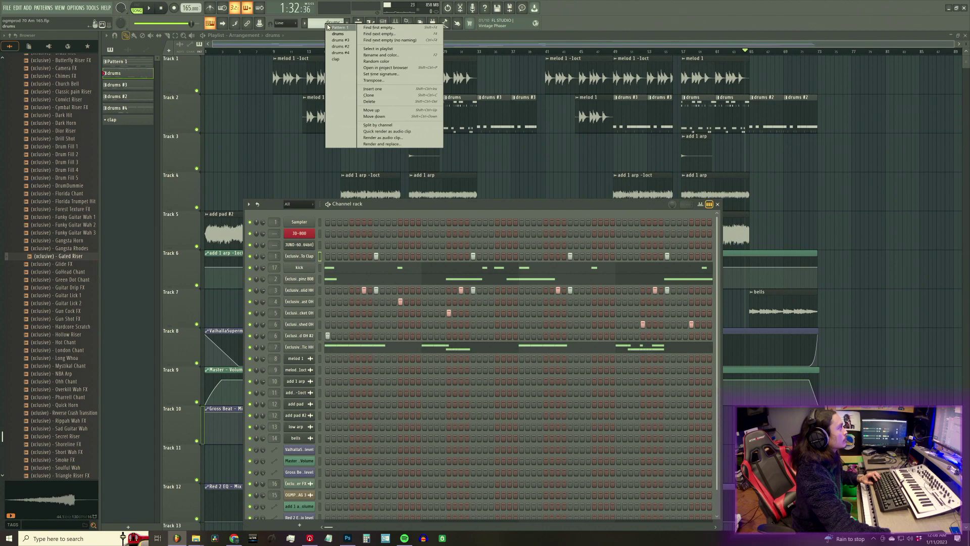
pyautogui.click(338, 60)
pyautogui.rightClick(305, 256)
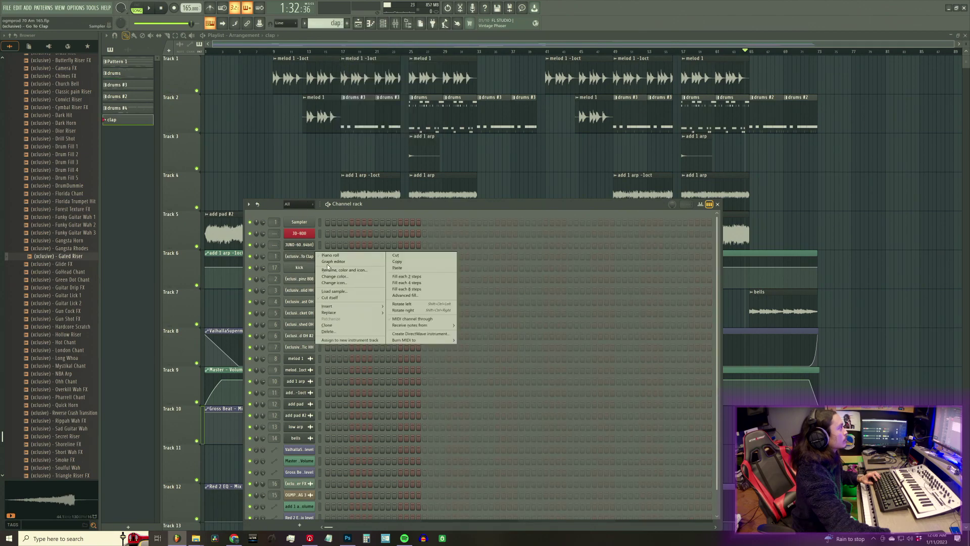
pyautogui.click(399, 268)
# Place two clap clips back to back on track 3 at bars 41 and 45, and play the section from bar 41
pyautogui.press('F6')
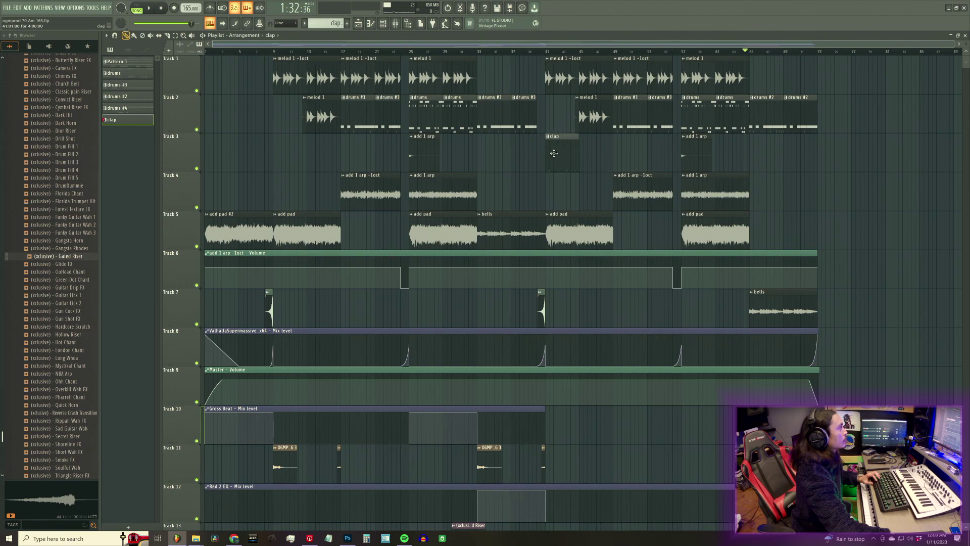
pyautogui.click(549, 53)
pyautogui.press('space')
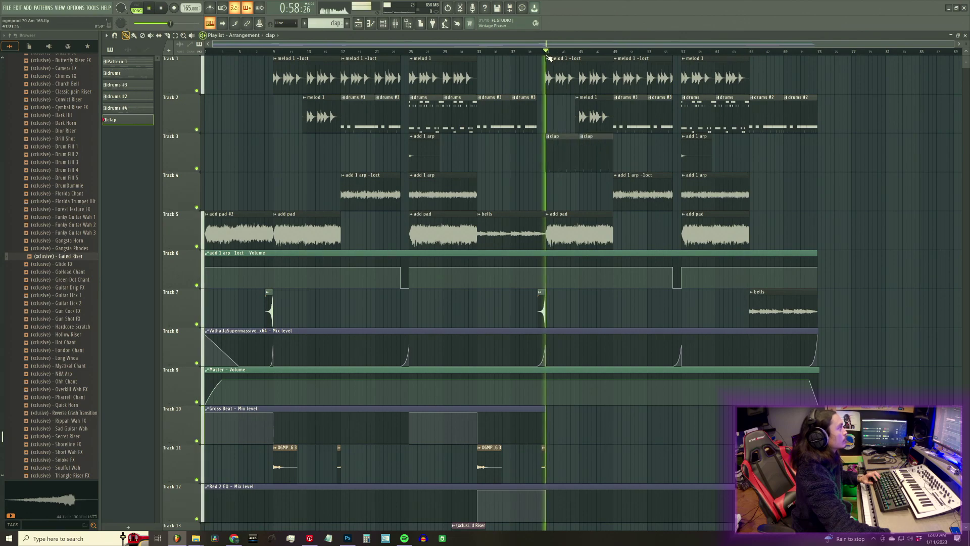
pyautogui.scroll(-3, 683, 319)
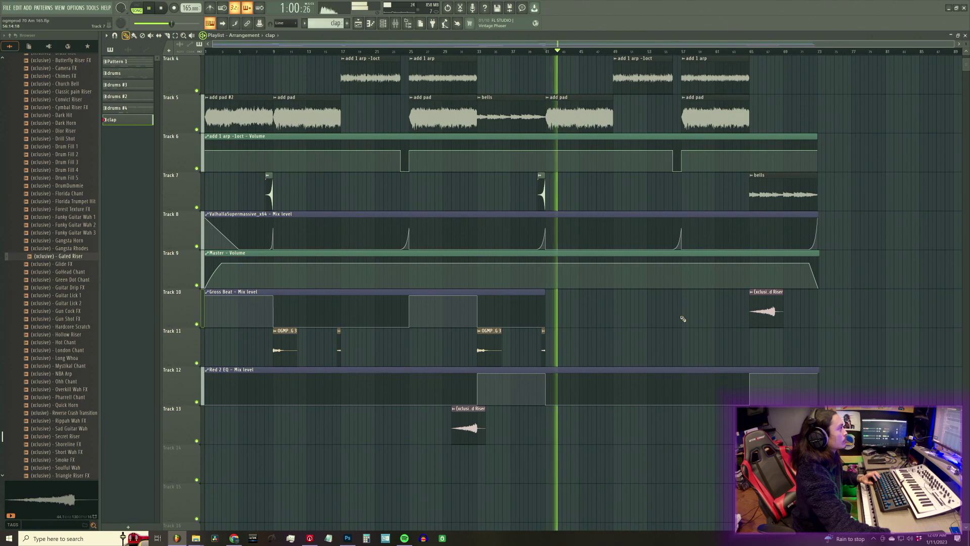
pyautogui.scroll(3, 684, 319)
pyautogui.click(544, 53)
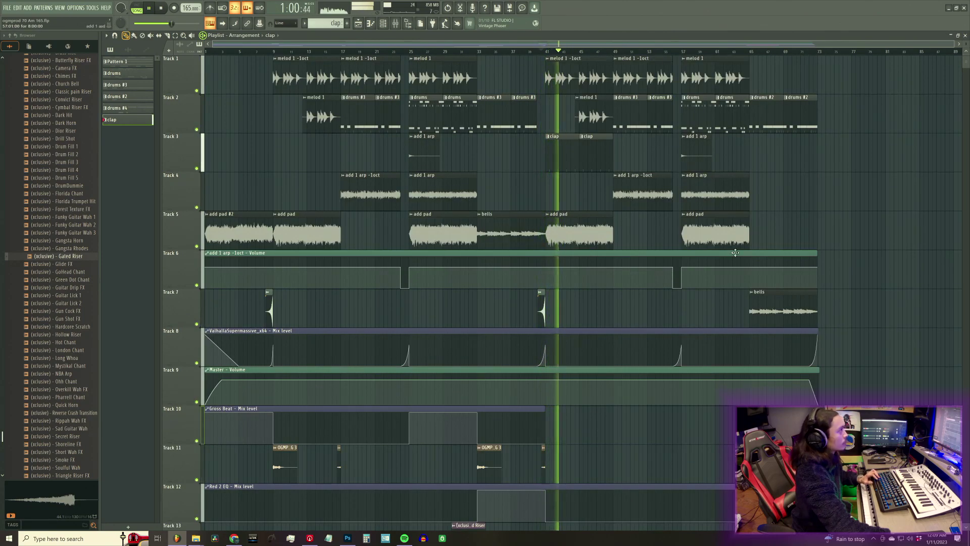
pyautogui.scroll(-2, 885, 388)
pyautogui.scroll(2, 885, 388)
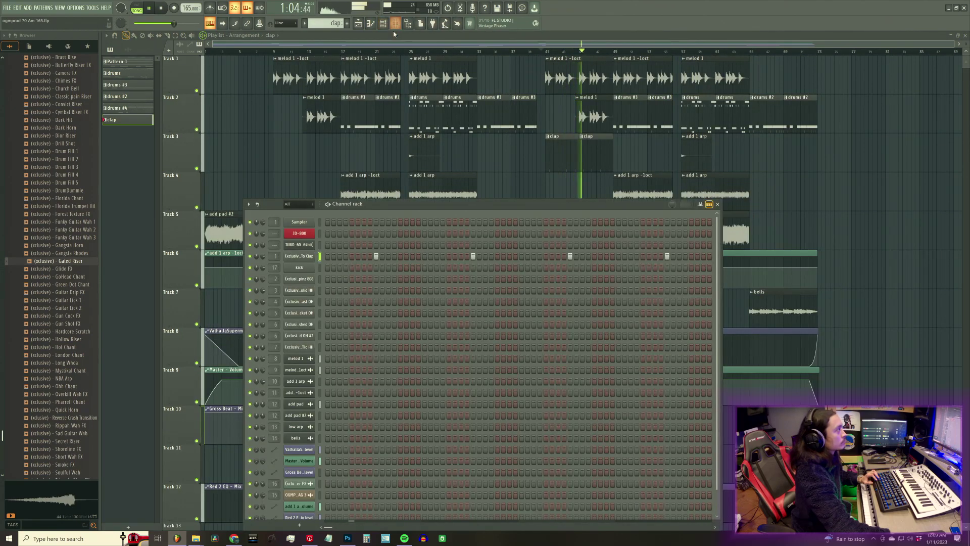
pyautogui.press('F6')
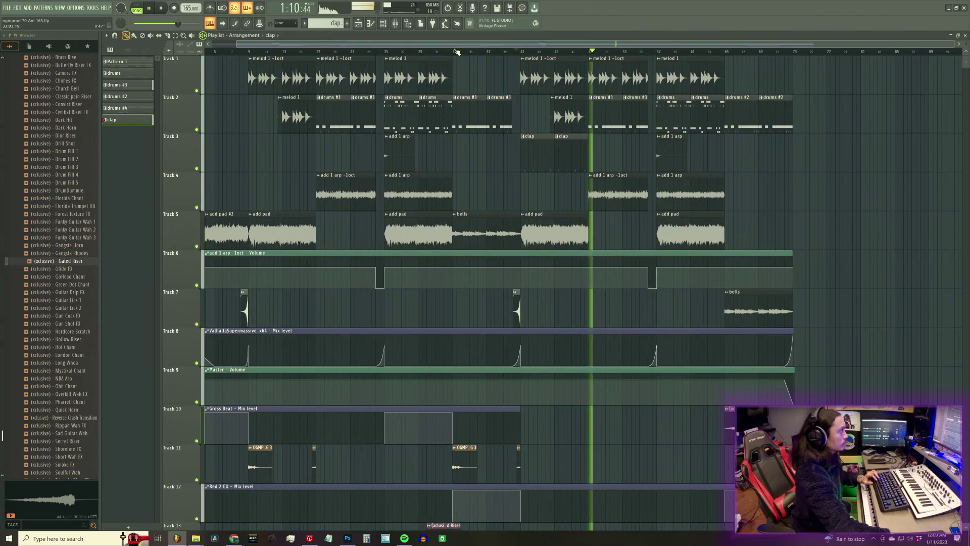
# Stop playback and copy the steps of the hi-hat channel on mixer track 3 from the drums pattern into the clap pattern
pyautogui.click(383, 24)
pyautogui.press('space')
pyautogui.click(335, 24)
pyautogui.click(348, 34)
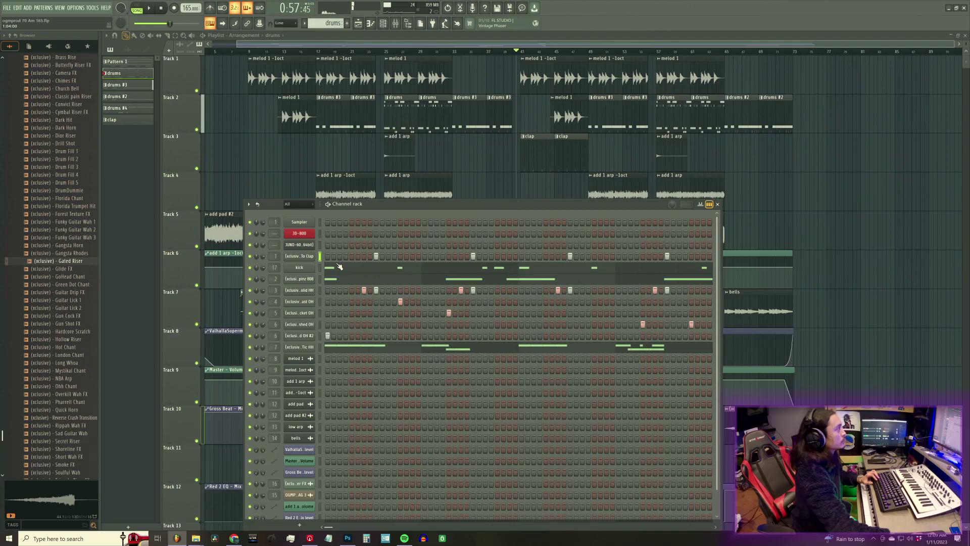
pyautogui.rightClick(306, 292)
pyautogui.click(399, 298)
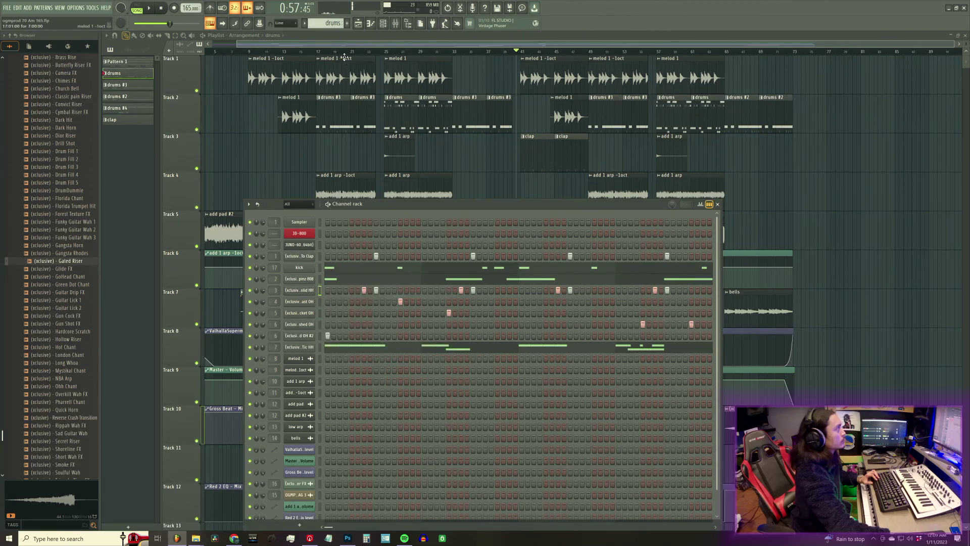
pyautogui.click(332, 24)
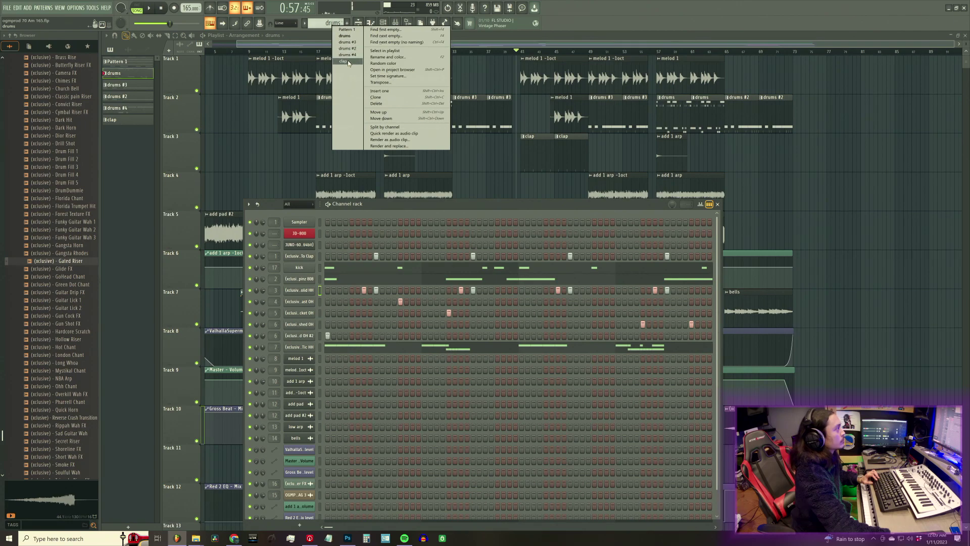
pyautogui.click(348, 61)
pyautogui.rightClick(307, 291)
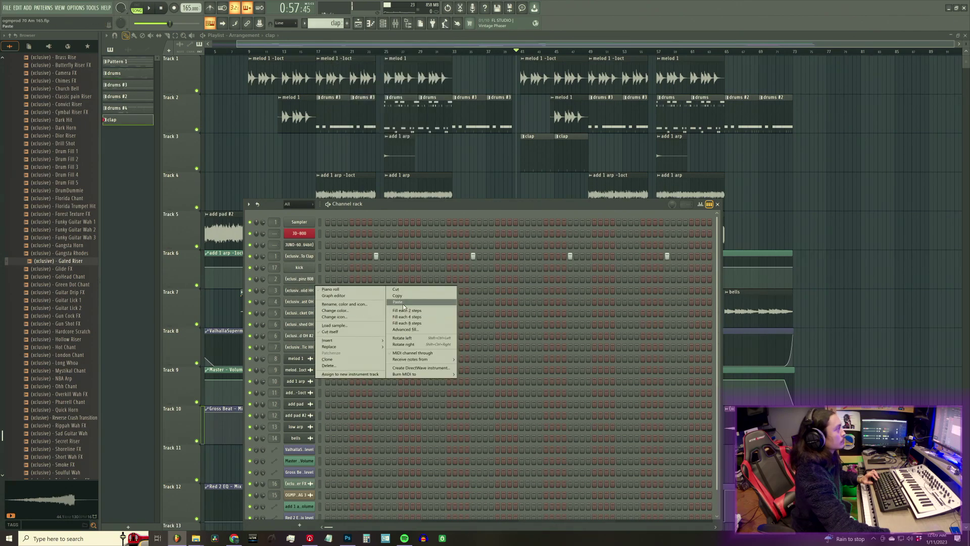
pyautogui.click(402, 303)
# Copy the steps of the open-hat channel on mixer track 4 from the drums pattern into the clap pattern
pyautogui.scroll(2, 325, 23)
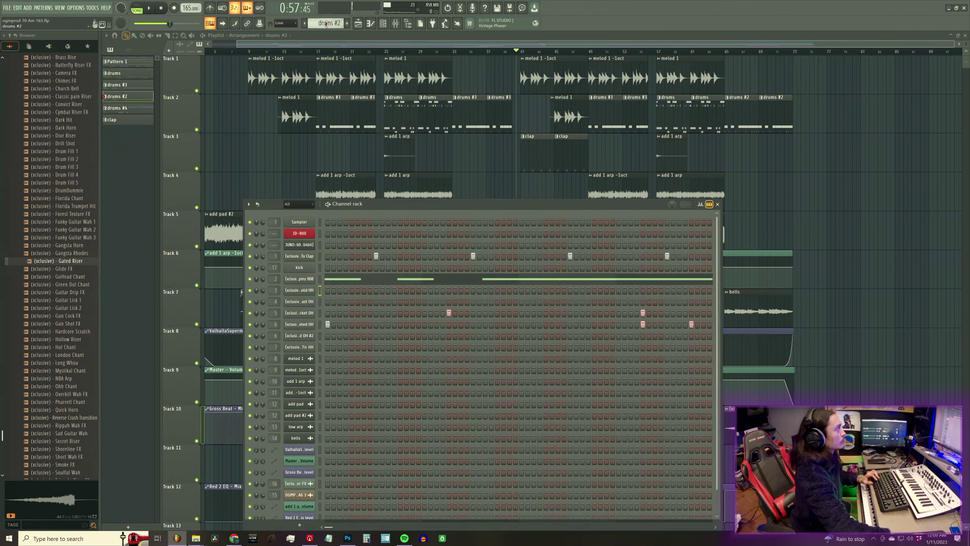
pyautogui.scroll(1, 326, 24)
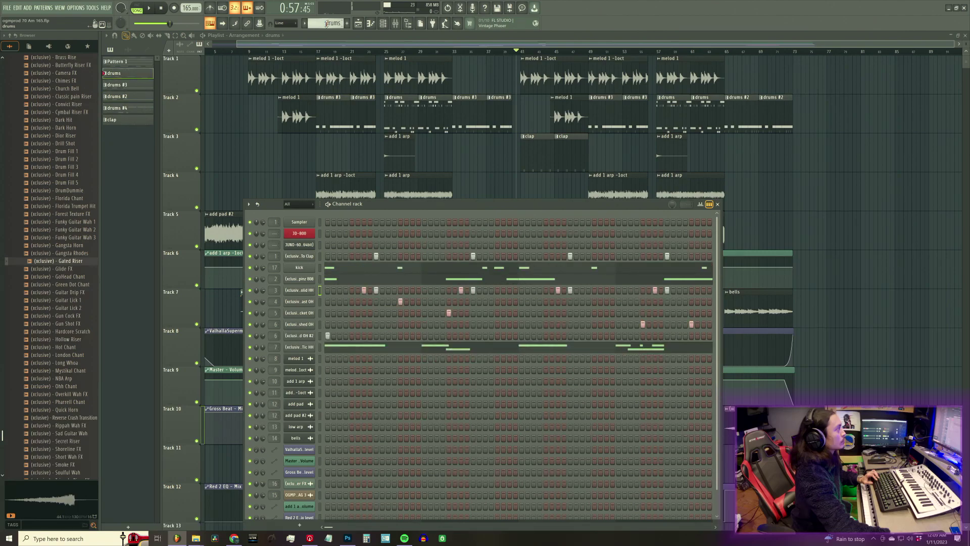
pyautogui.rightClick(308, 303)
pyautogui.click(394, 308)
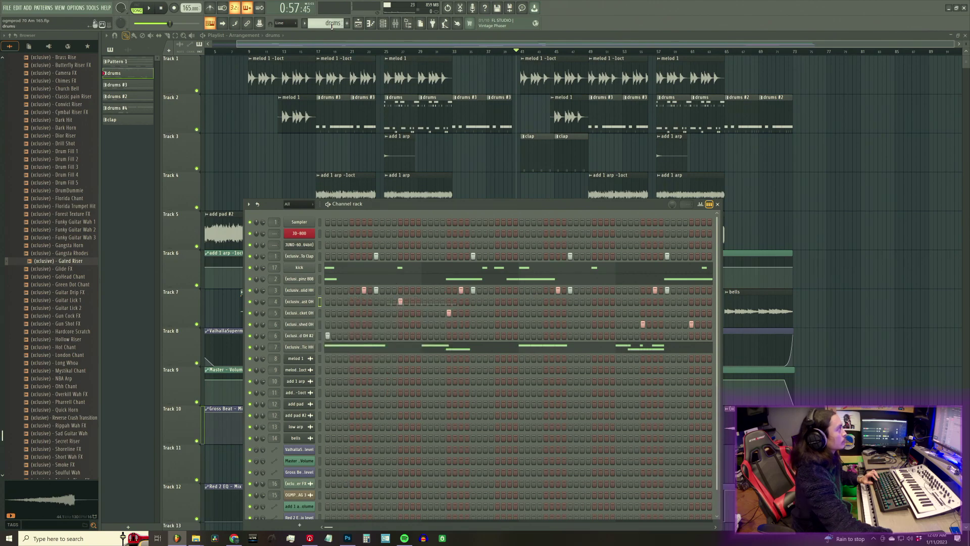
pyautogui.scroll(-4, 332, 23)
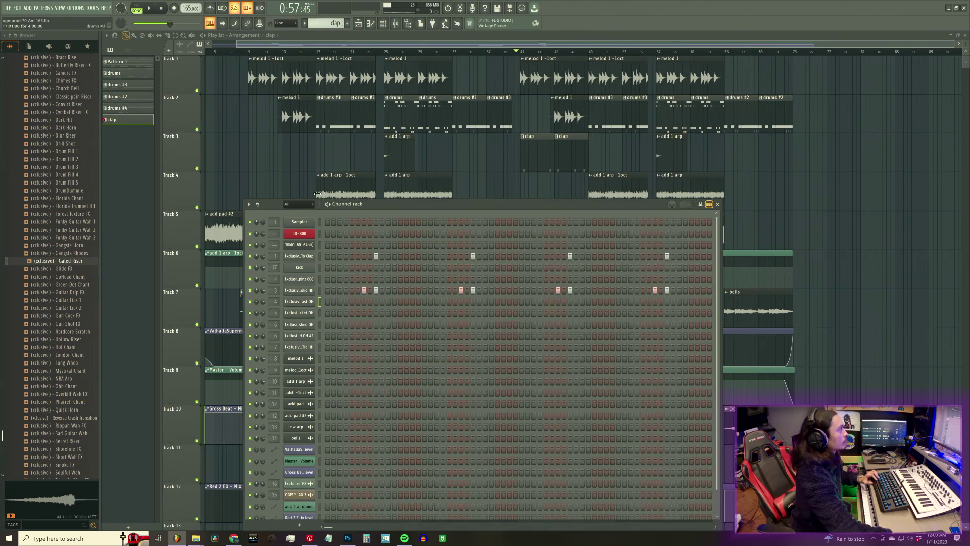
pyautogui.rightClick(309, 302)
pyautogui.click(389, 314)
# Copy the Cricket OH channel's steps from the drums pattern into the clap pattern
pyautogui.scroll(-1, 319, 23)
pyautogui.scroll(3, 319, 23)
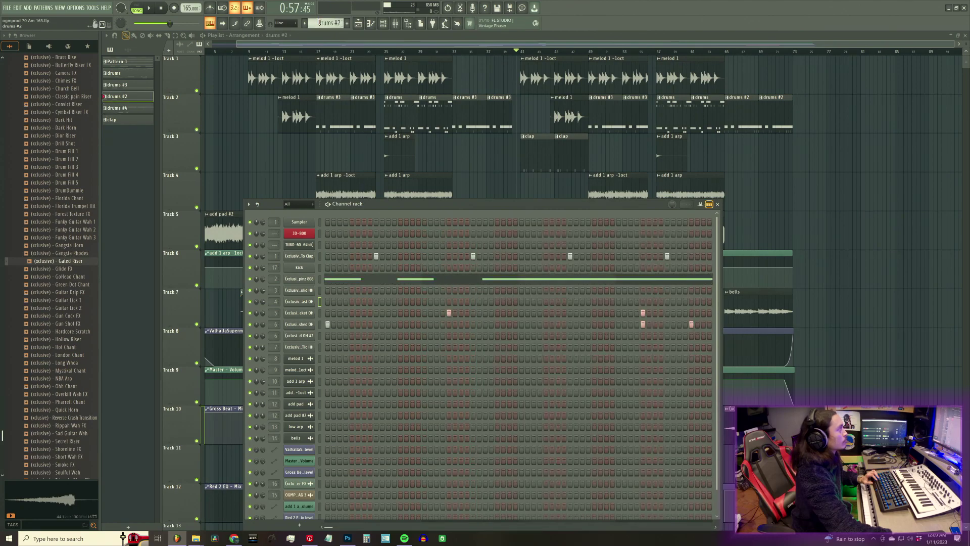
pyautogui.scroll(1, 319, 23)
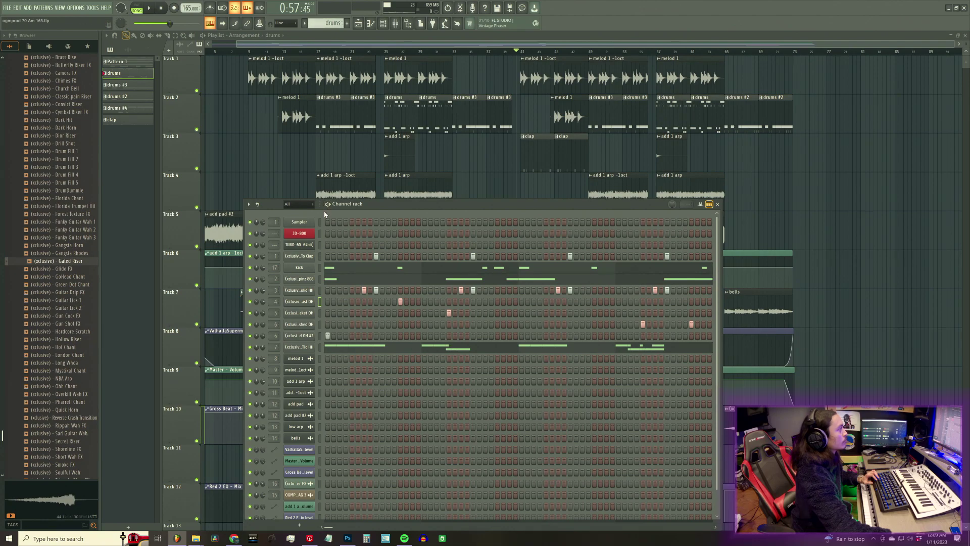
pyautogui.rightClick(306, 316)
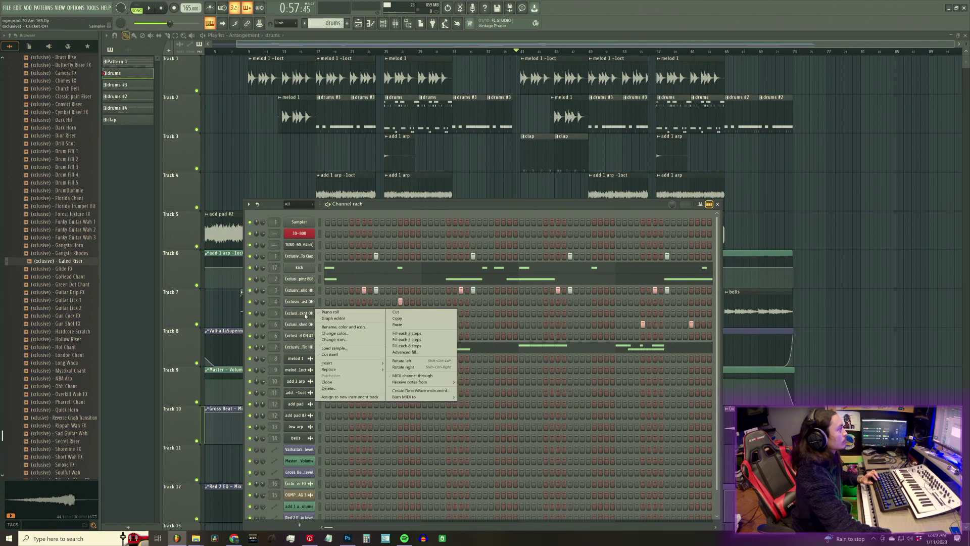
pyautogui.click(391, 322)
pyautogui.click(333, 23)
pyautogui.click(347, 57)
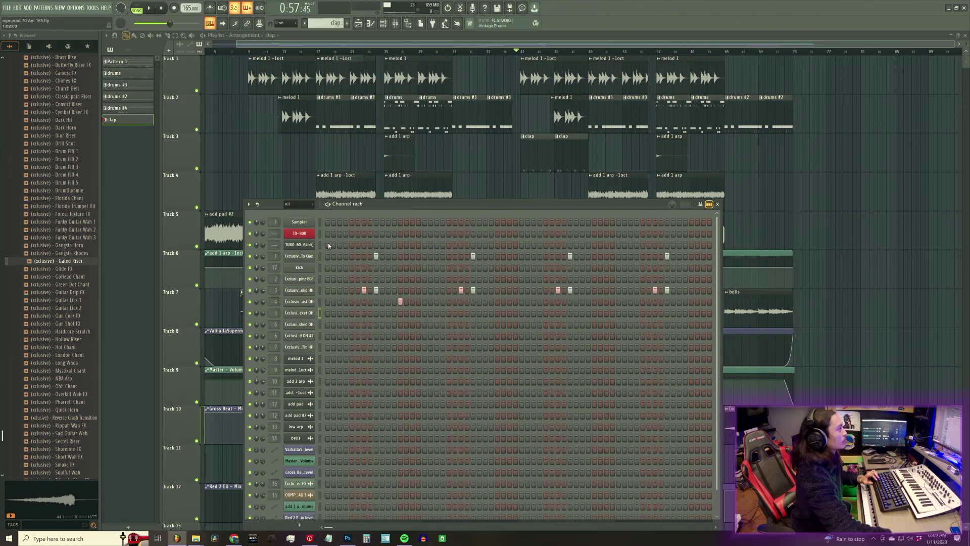
pyautogui.rightClick(308, 312)
pyautogui.click(397, 325)
# Copy the Crushed OH #2 channel's steps from the drums pattern into the clap pattern
pyautogui.click(331, 23)
pyautogui.click(344, 32)
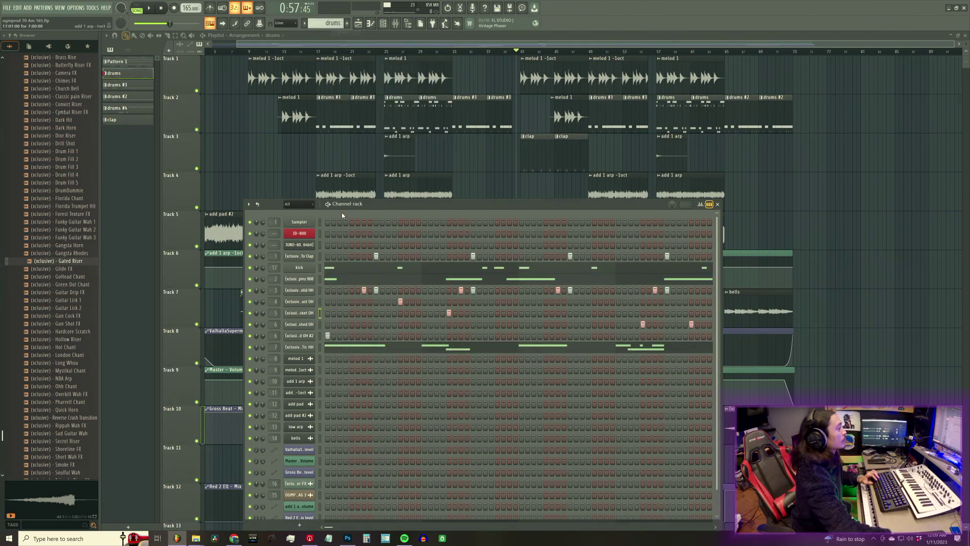
pyautogui.rightClick(303, 337)
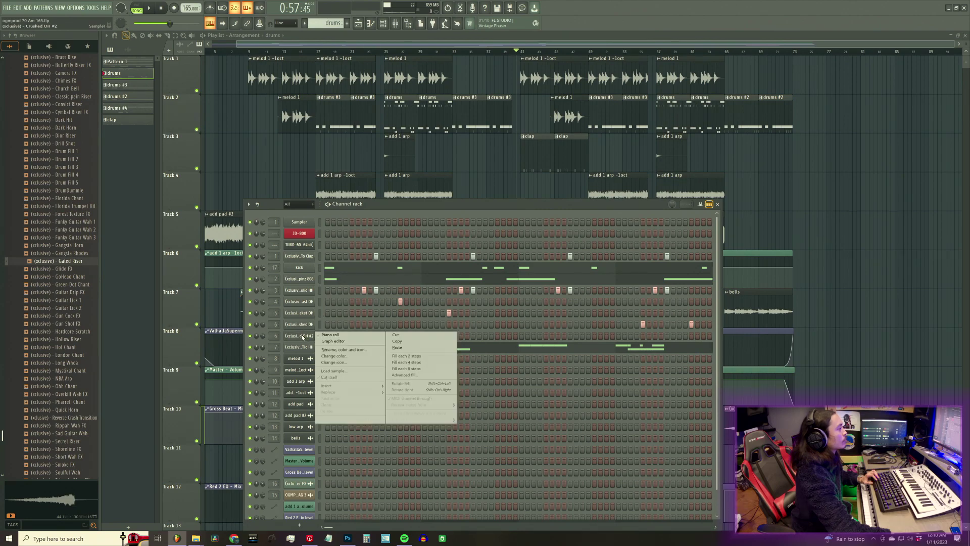
pyautogui.click(391, 341)
pyautogui.click(332, 28)
pyautogui.click(345, 61)
pyautogui.rightClick(308, 338)
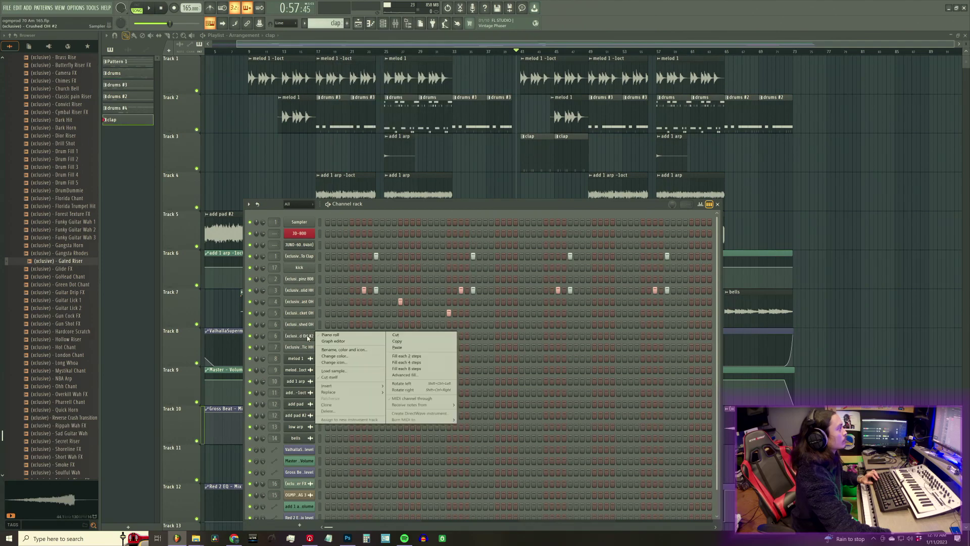
pyautogui.click(406, 348)
# Play the arrangement with the channel rack hidden and place two more clap clips on track 3 at bars 9 and 13
pyautogui.press('space')
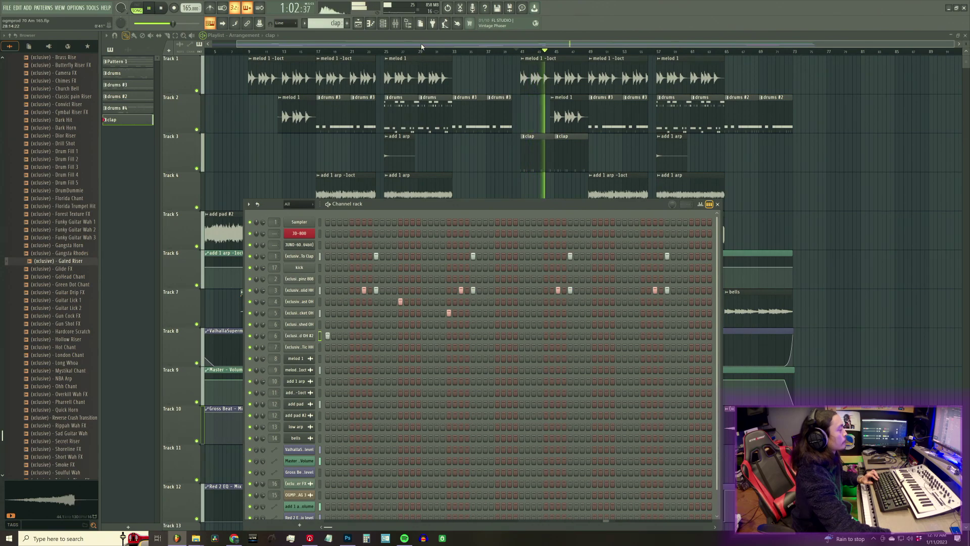
pyautogui.press('F6')
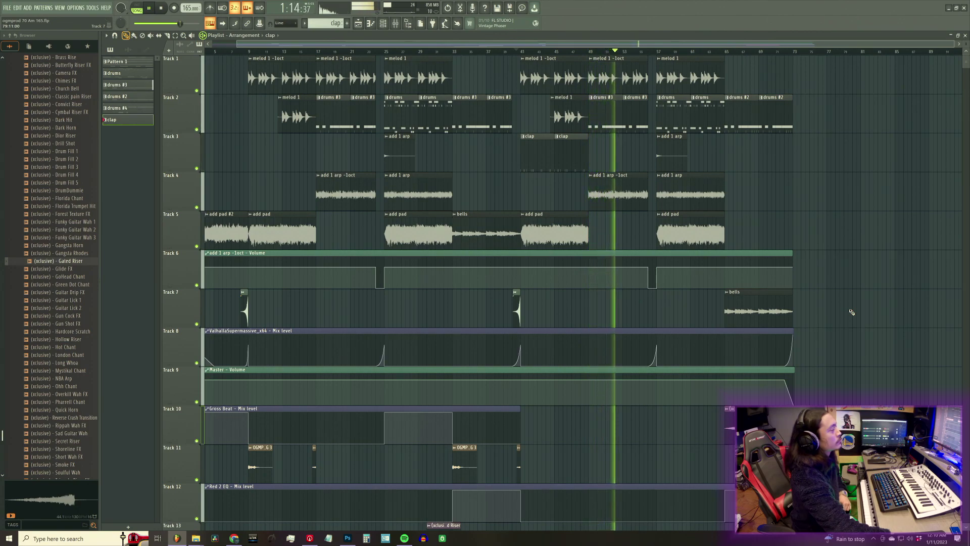
pyautogui.click(298, 53)
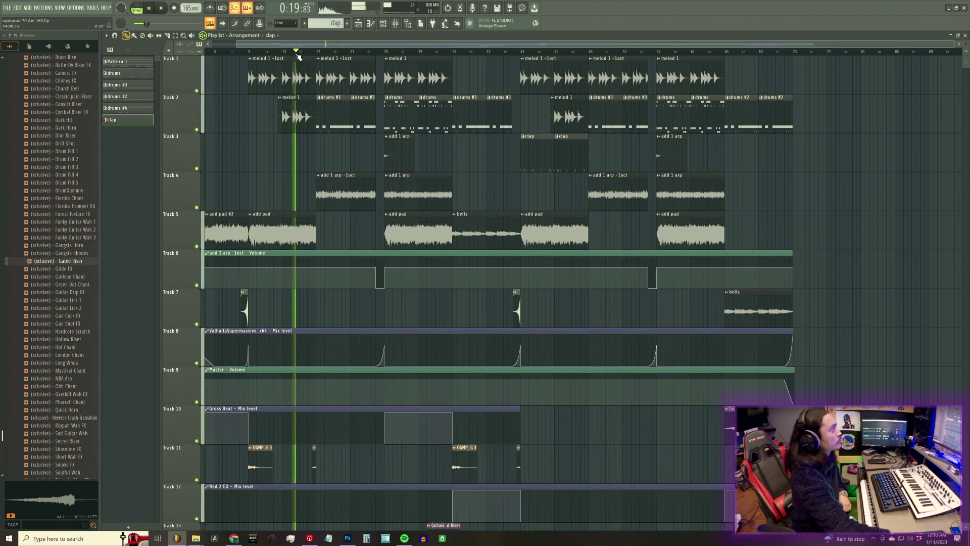
pyautogui.click(236, 52)
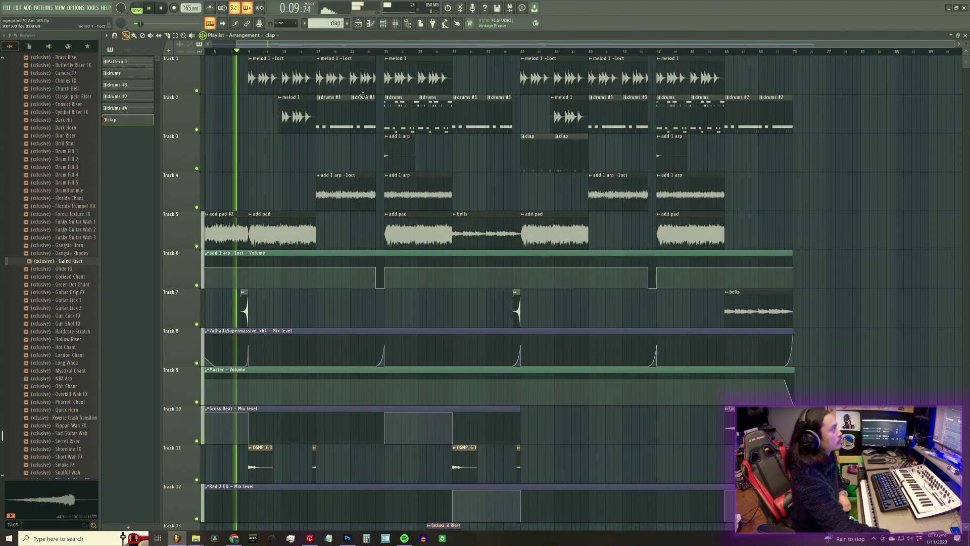
pyautogui.click(250, 157)
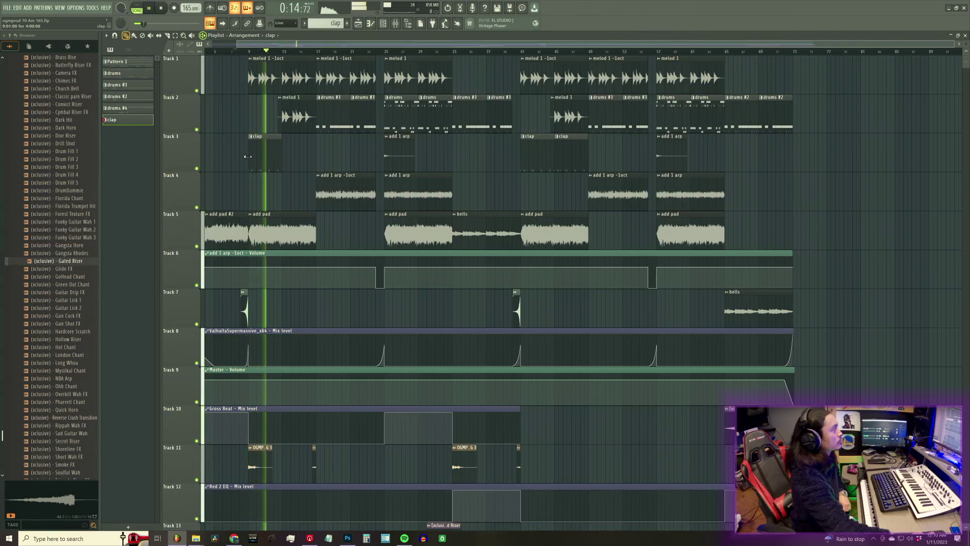
pyautogui.click(283, 158)
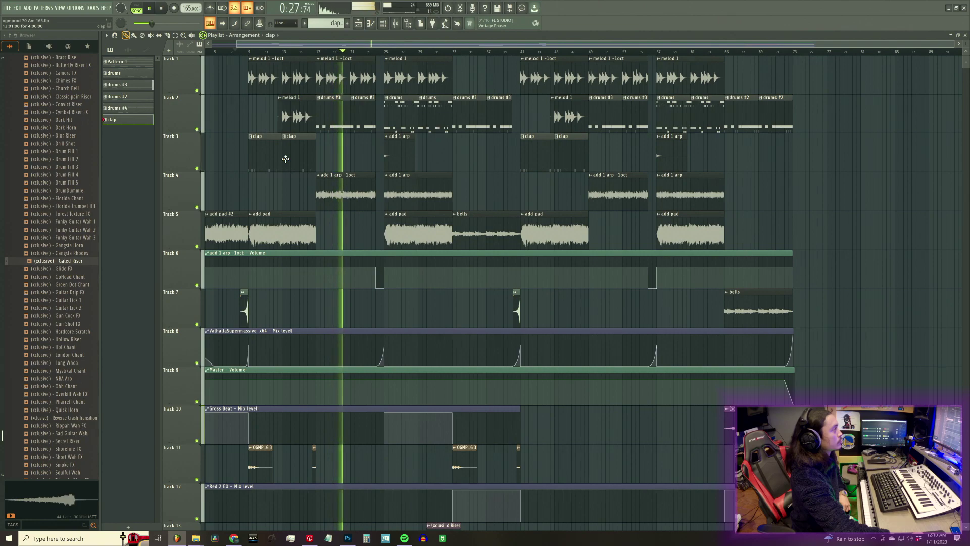
# Restart playback from just before bar 9 and make the clap clip at bar 9 on track 3 a unique pattern
pyautogui.press('space')
pyautogui.press('space')
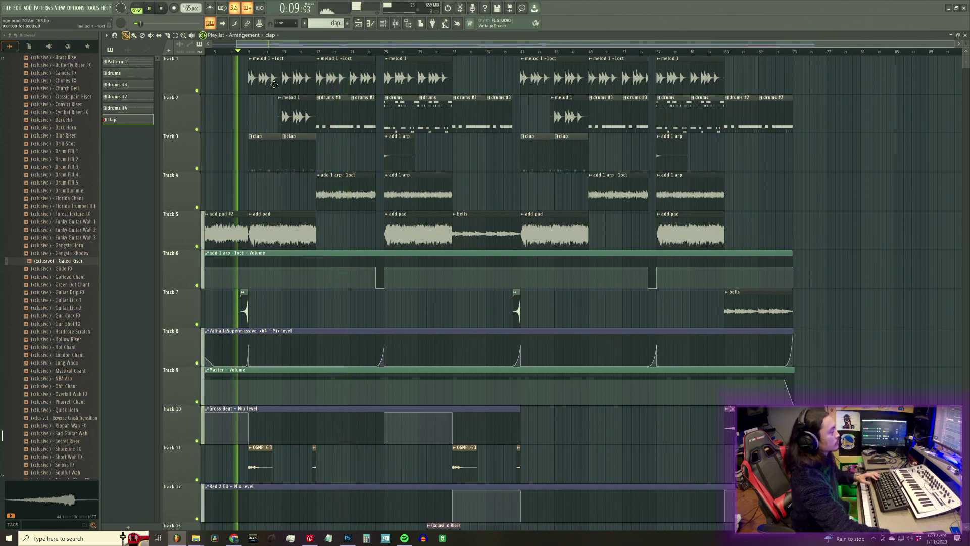
pyautogui.click(251, 137)
pyautogui.click(277, 181)
pyautogui.press('space')
pyautogui.press('space')
# Remove the Go To Clap hits from the clap #2 pattern and replace the clap clip at bar 13 on track 3 with clap #2
pyautogui.press('F6')
pyautogui.rightClick(473, 255)
pyautogui.rightClick(570, 255)
pyautogui.rightClick(667, 255)
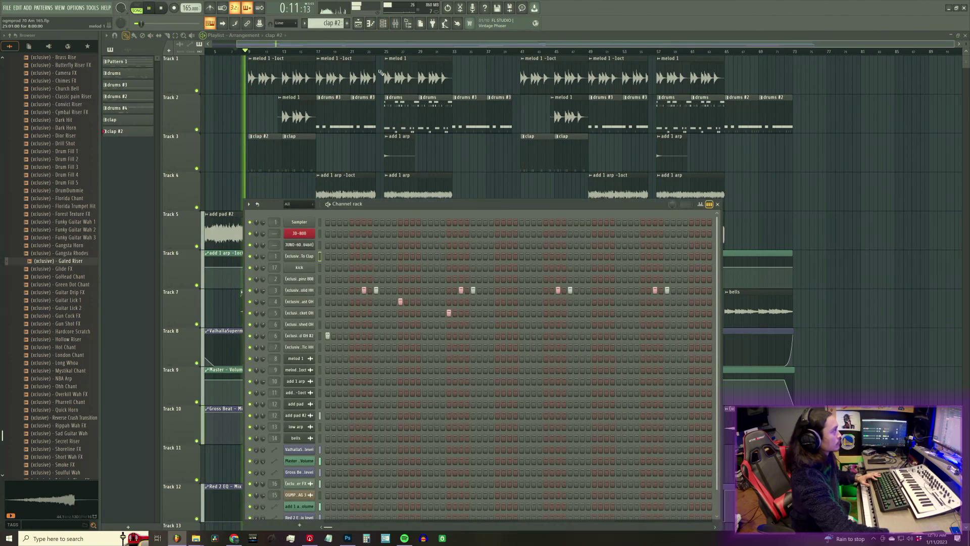
pyautogui.press('F6')
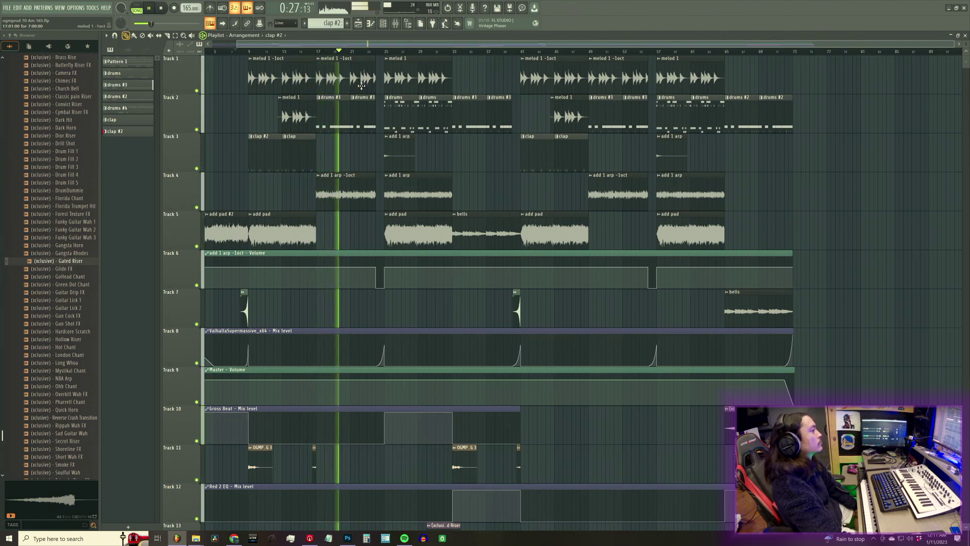
pyautogui.click(284, 155)
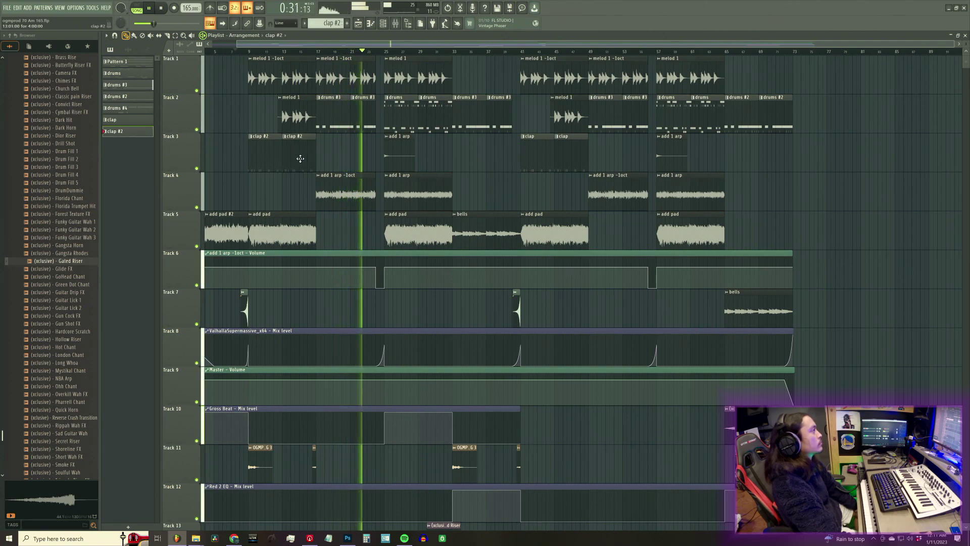
# Restart playback from bar 9, rename the clap #2 pattern to "hats only" and save the project
pyautogui.press('space')
pyautogui.press('space')
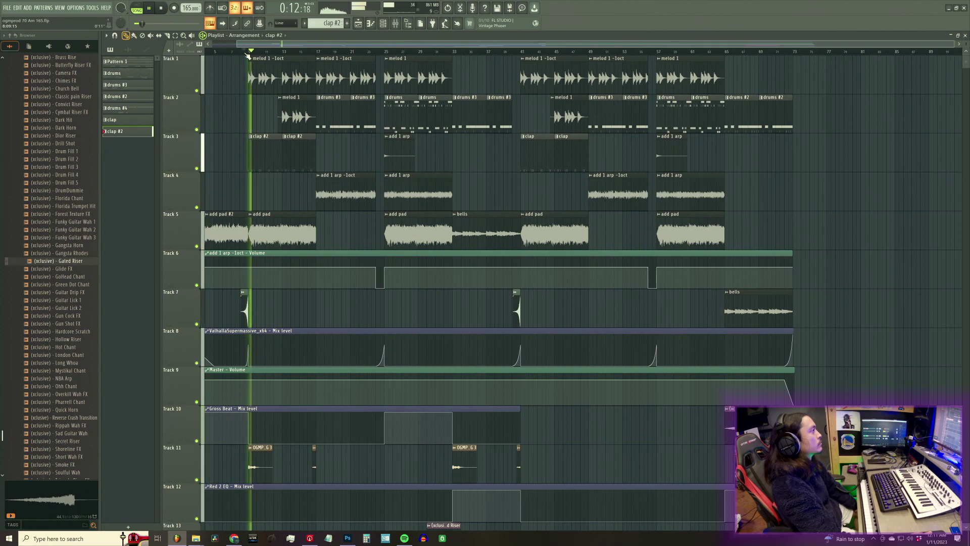
pyautogui.click(330, 23)
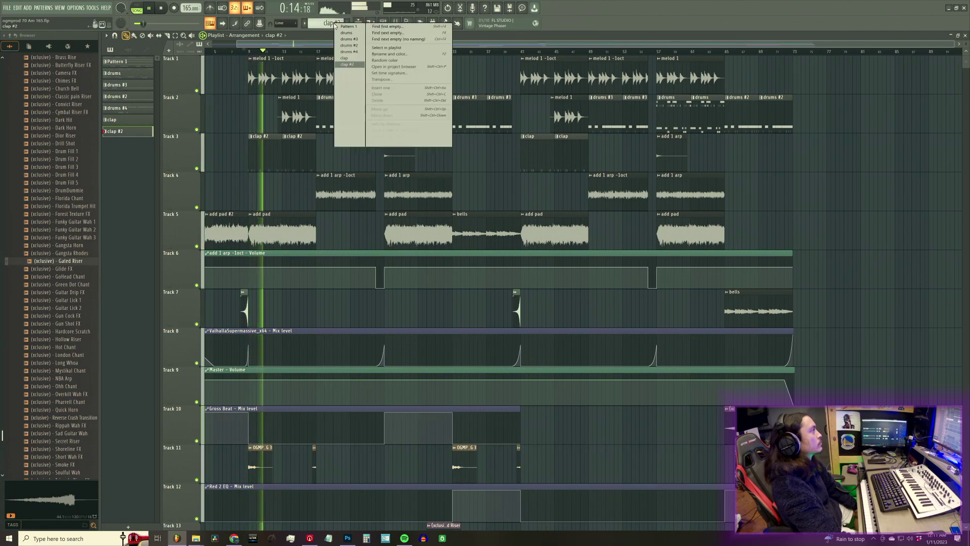
pyautogui.click(407, 54)
pyautogui.write('hats only')
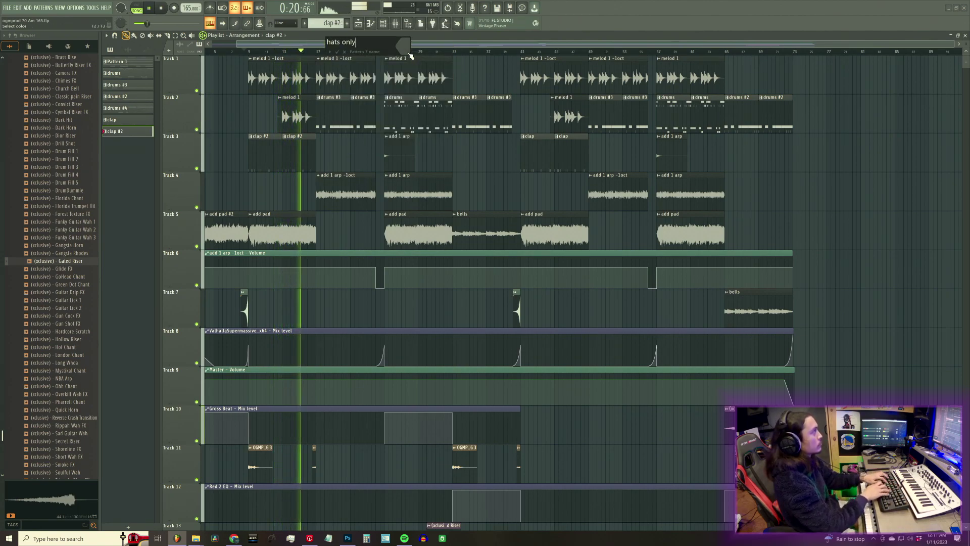
pyautogui.press('Return')
pyautogui.hotkey('ctrl', 's')
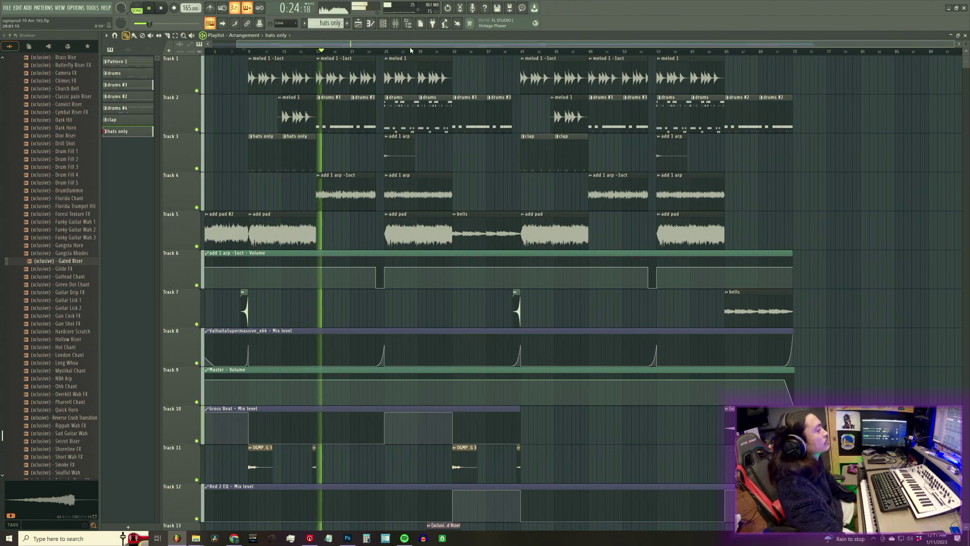
# Move the Gated Riser clip on track 10 three bars earlier so it begins three bars before the final bells clip
pyautogui.scroll(-1, 581, 187)
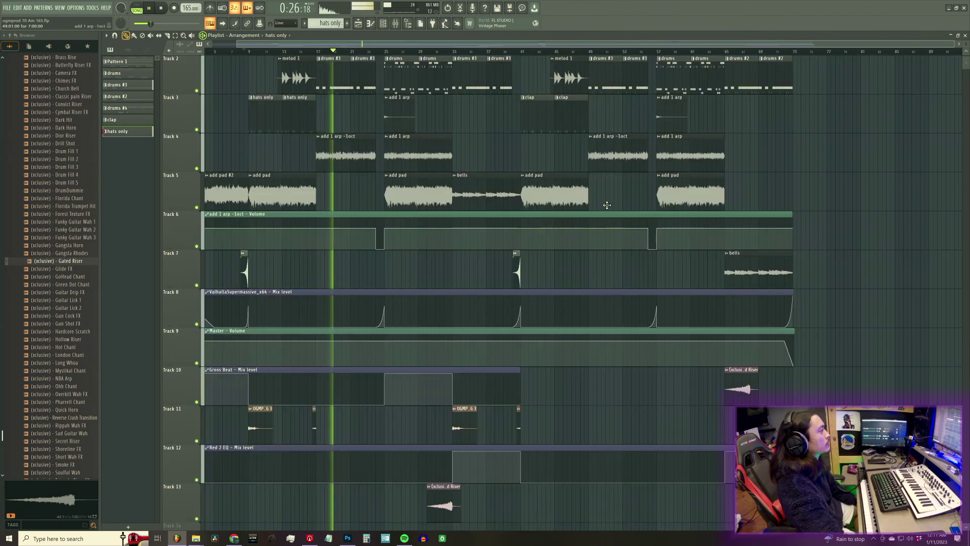
pyautogui.scroll(1, 609, 208)
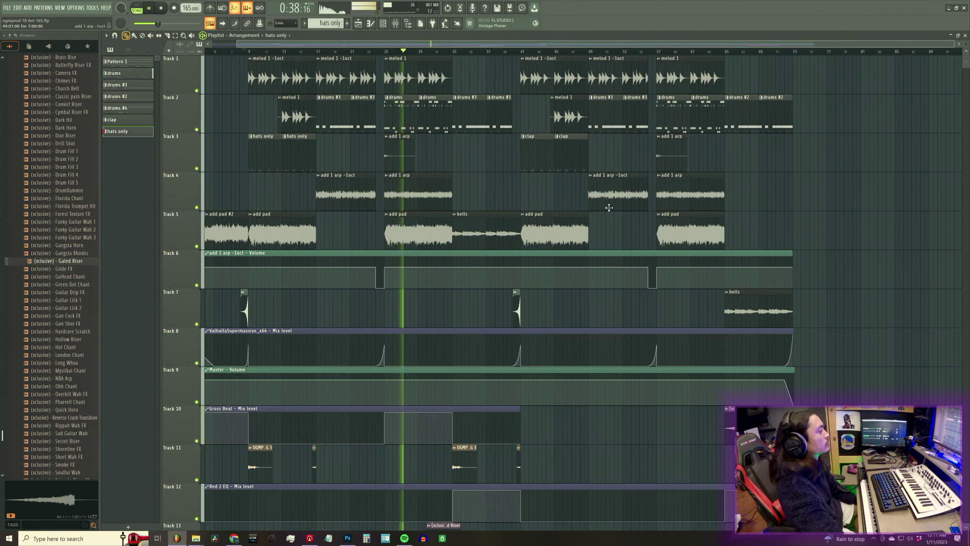
pyautogui.scroll(-3, 609, 208)
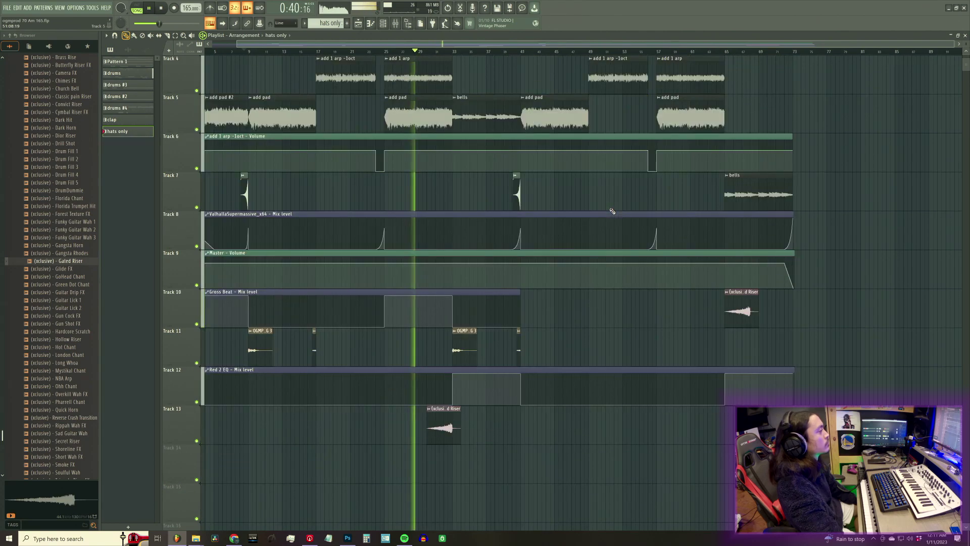
pyautogui.scroll(1, 612, 211)
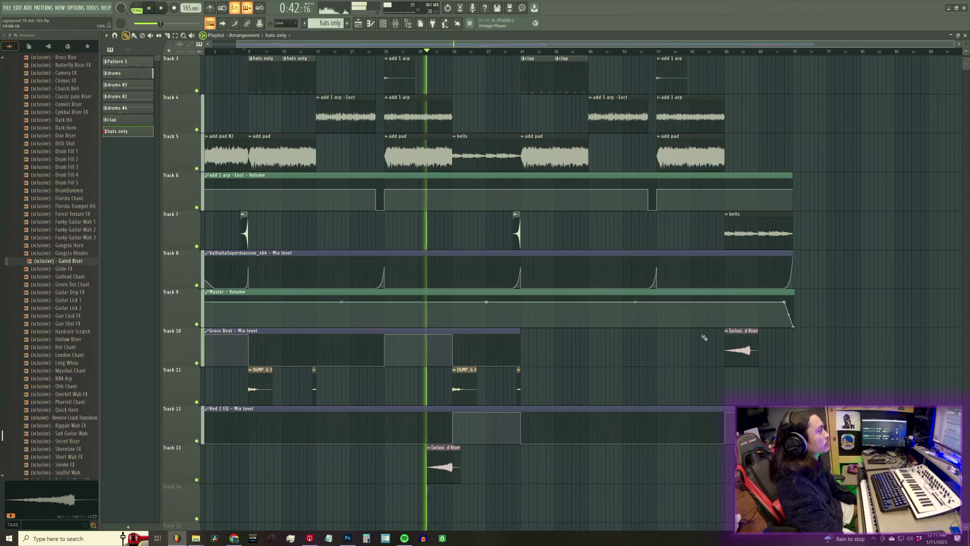
pyautogui.moveTo(739, 351); pyautogui.dragTo(715, 350)
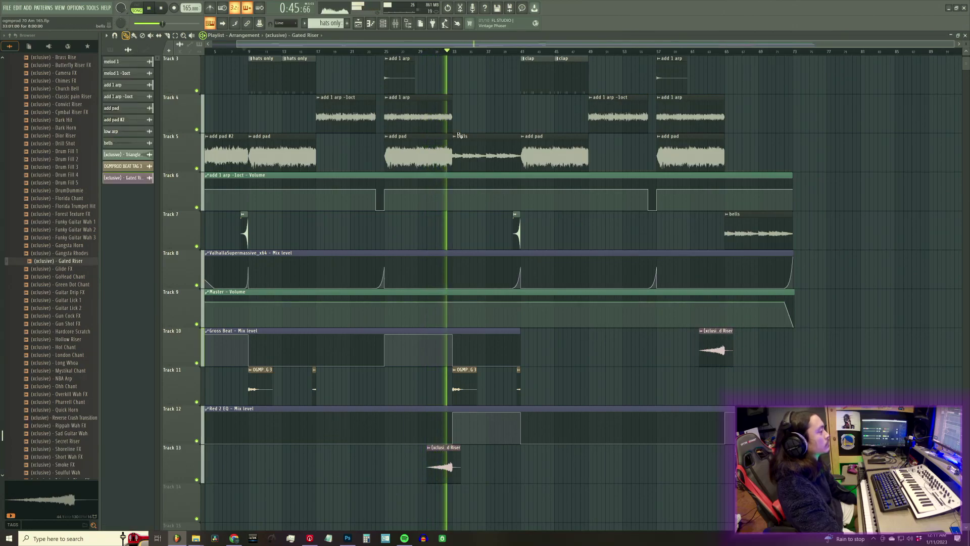
# Inspect the Fruity delay 2 settings on the Riser Noise Thin mixer track while the bells section plays
pyautogui.click(395, 24)
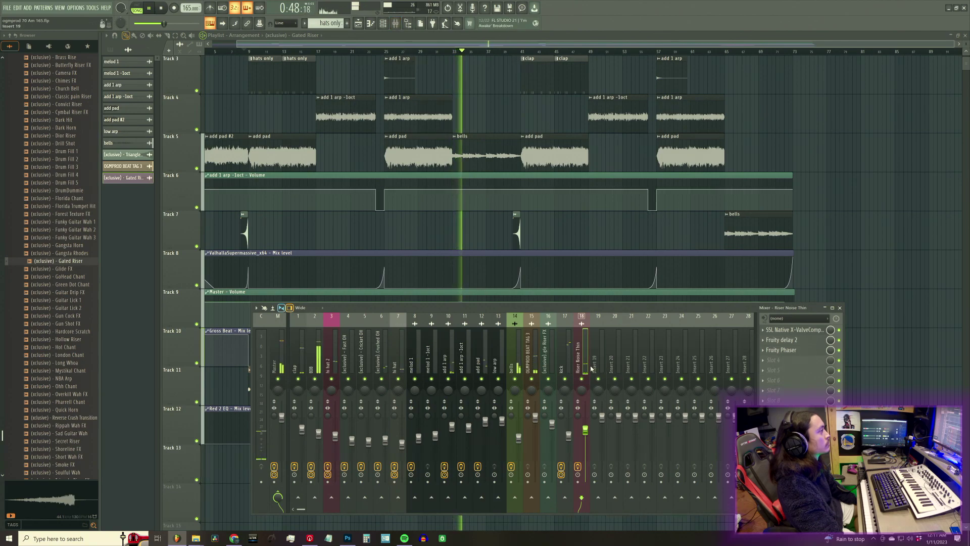
pyautogui.click(796, 340)
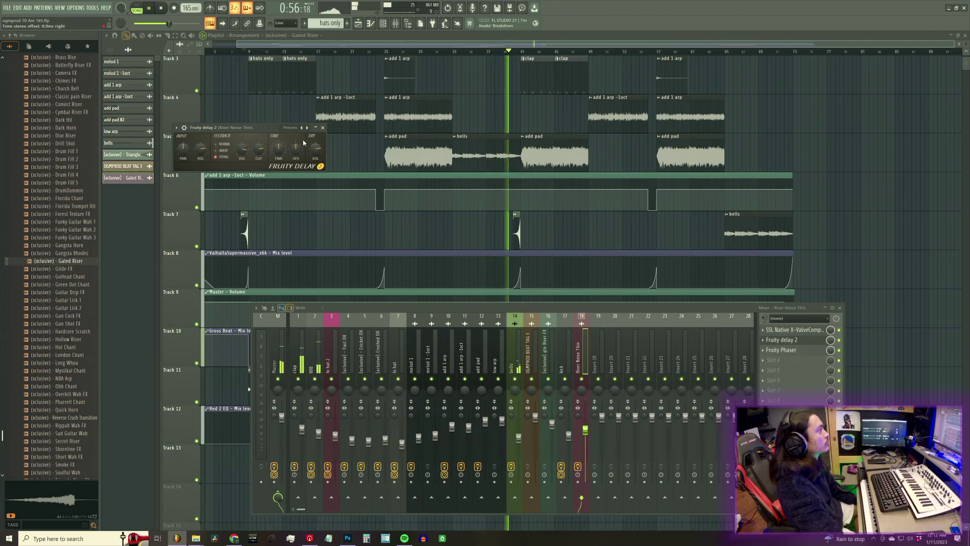
pyautogui.click(323, 128)
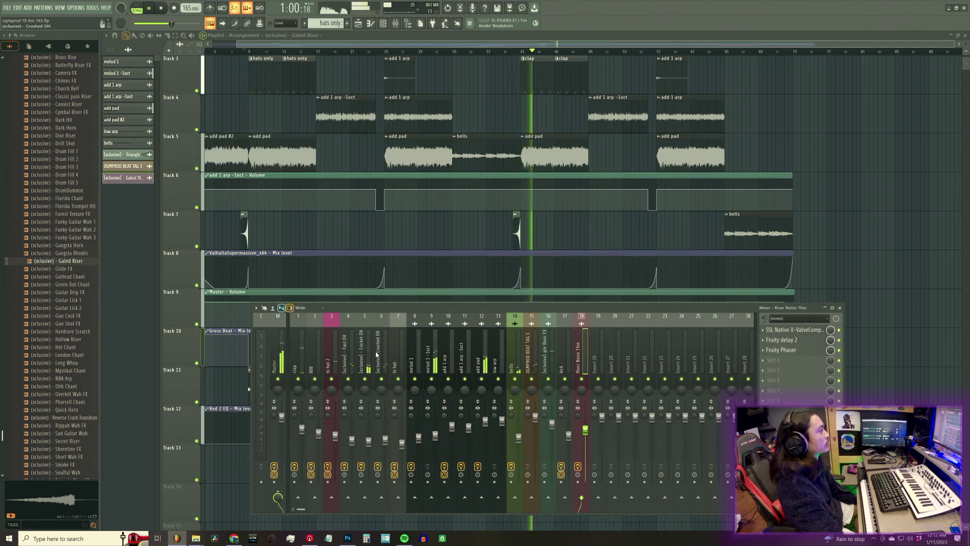
# Check the levels and effects of the hi-hat, 808, arp and Master mixer tracks, including smart:limit on the Master
pyautogui.click(336, 370)
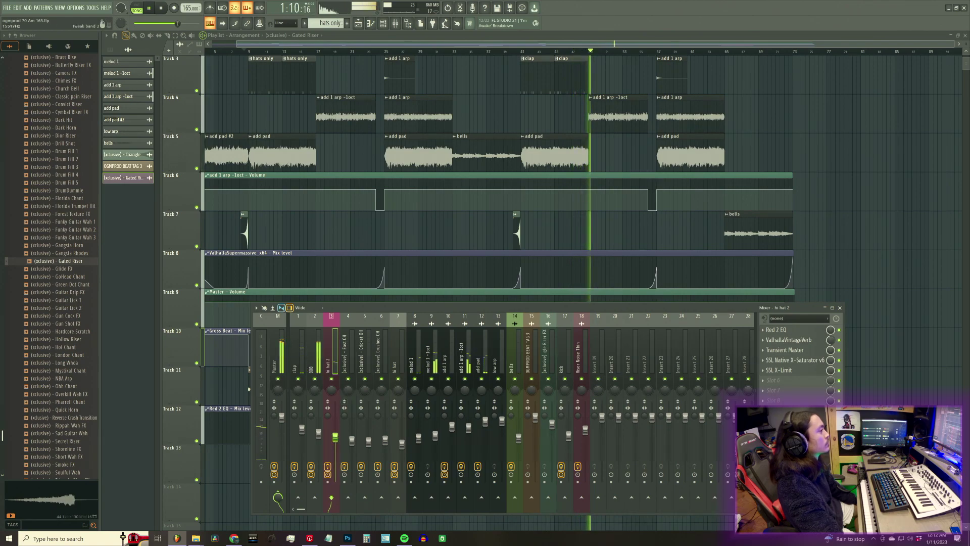
pyautogui.click(319, 368)
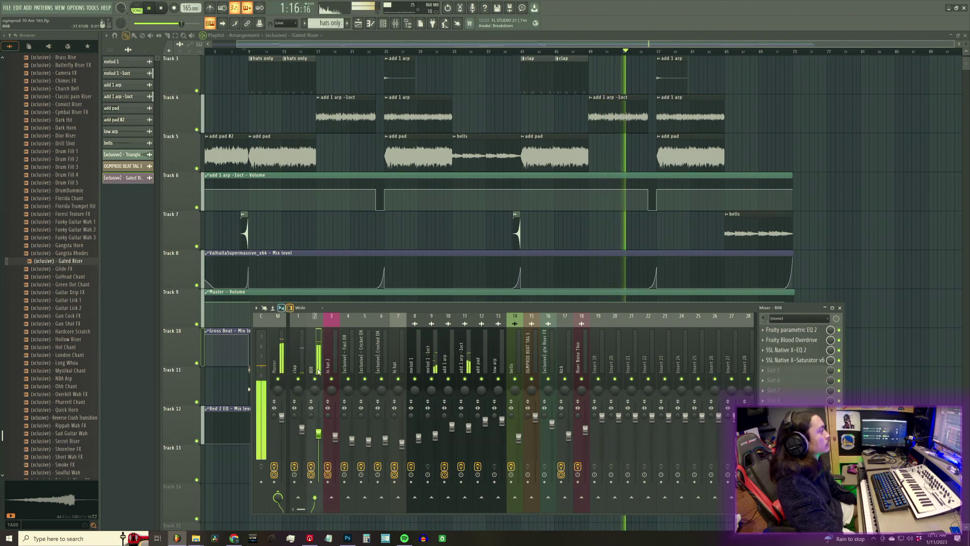
pyautogui.click(470, 361)
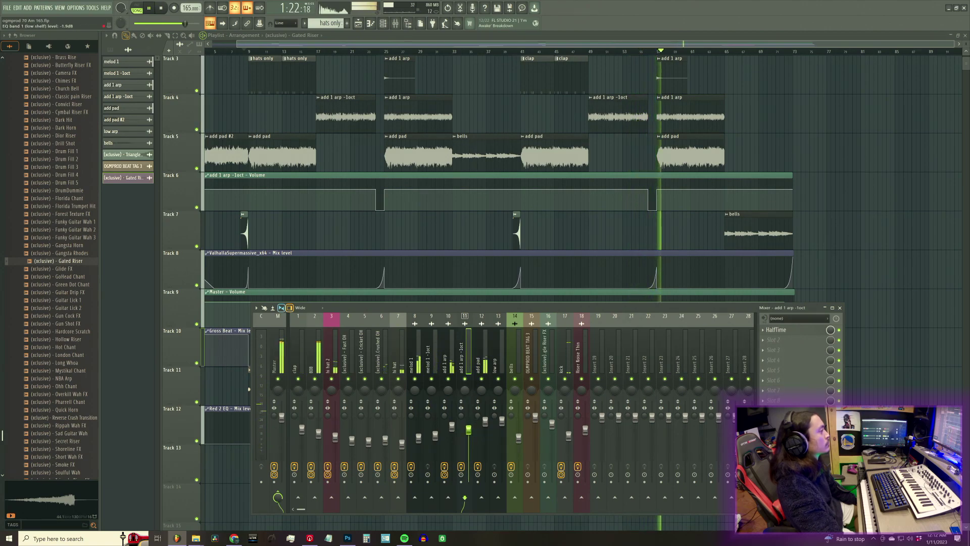
pyautogui.click(570, 365)
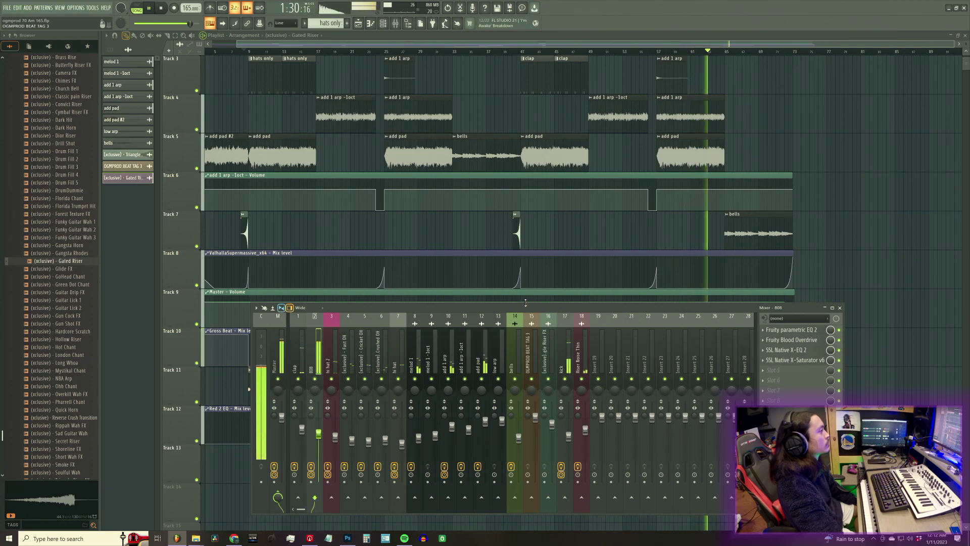
pyautogui.click(281, 358)
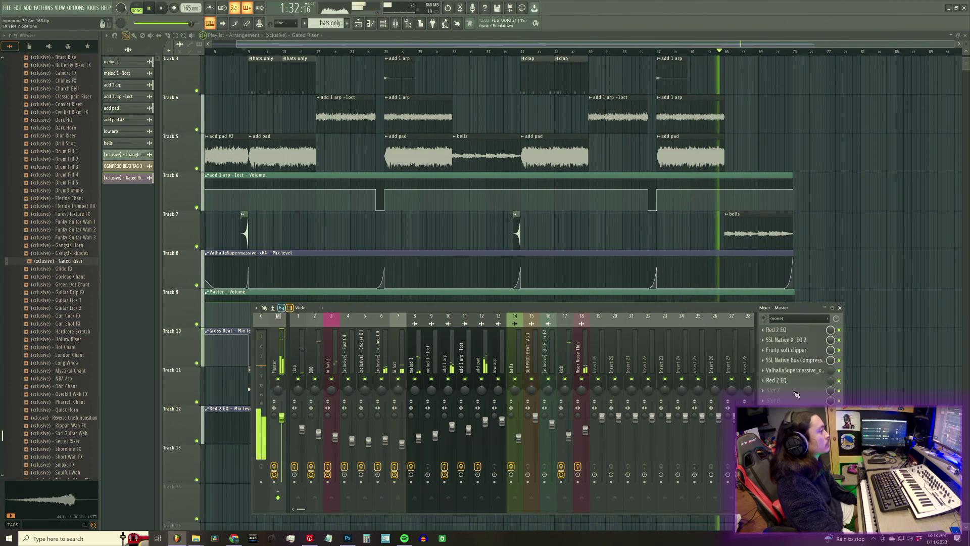
pyautogui.click(793, 411)
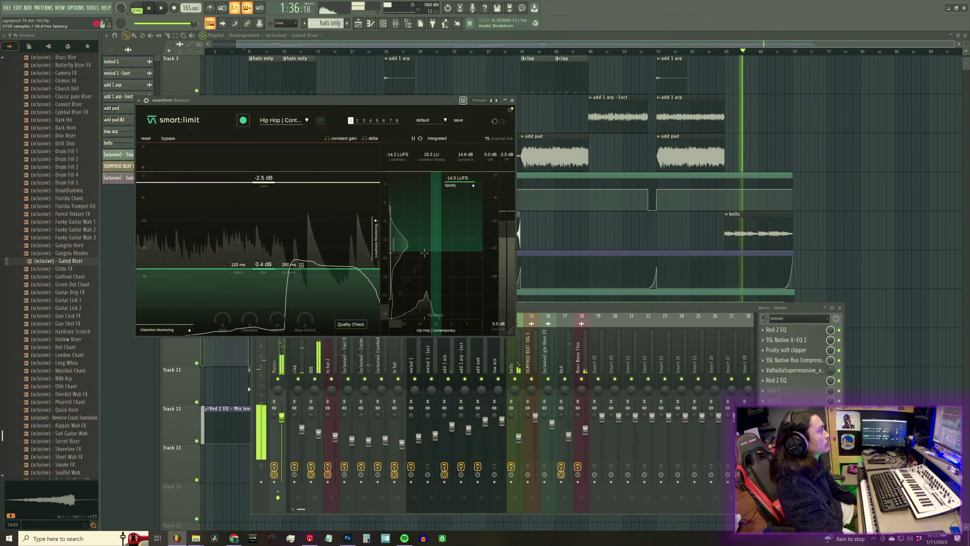
pyautogui.click(512, 100)
# Replay the bells section before bar 41 and shorten the second drums #3 clip there on track 2 by about half a bar
pyautogui.moveTo(510, 42); pyautogui.dragTo(553, 49)
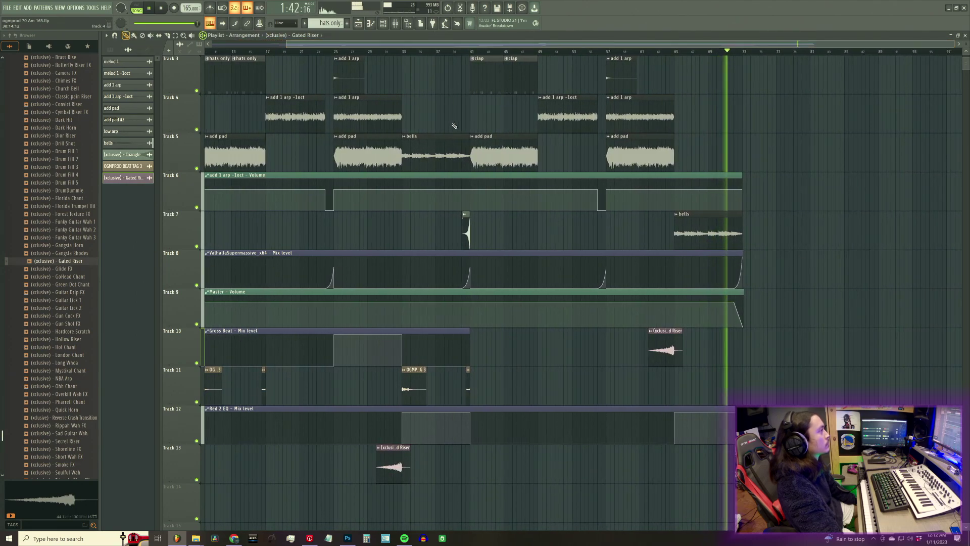
pyautogui.scroll(2, 456, 132)
pyautogui.click(398, 51)
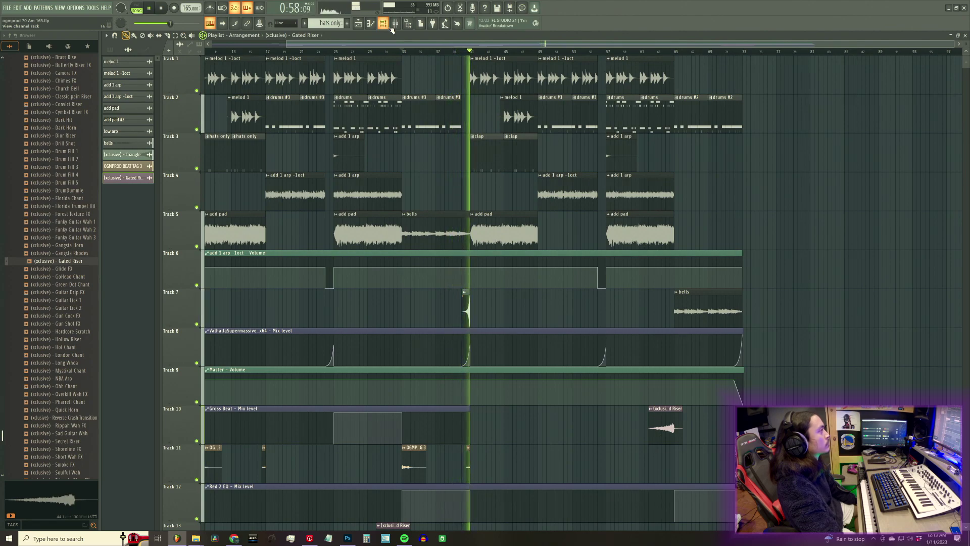
pyautogui.click(438, 51)
pyautogui.scroll(3, 437, 116)
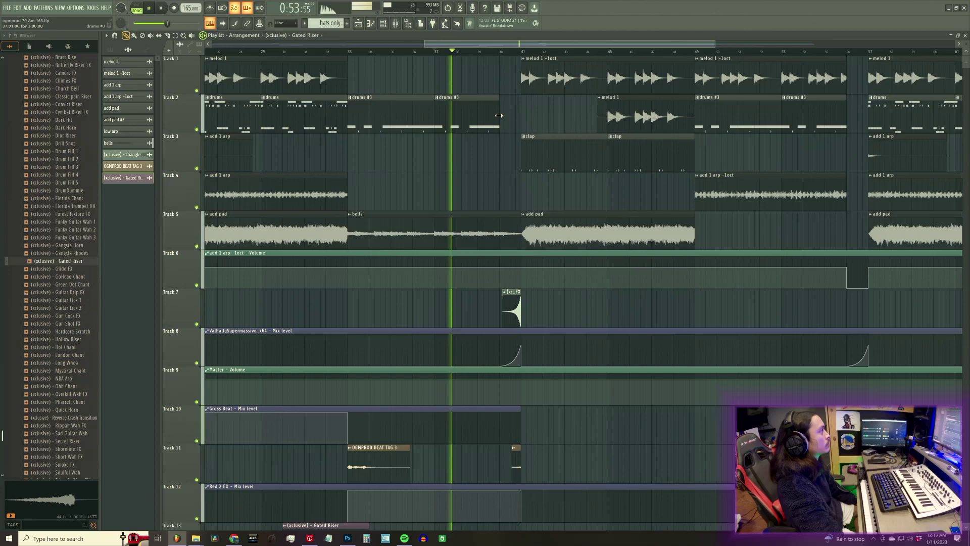
pyautogui.moveTo(499, 115); pyautogui.dragTo(491, 116)
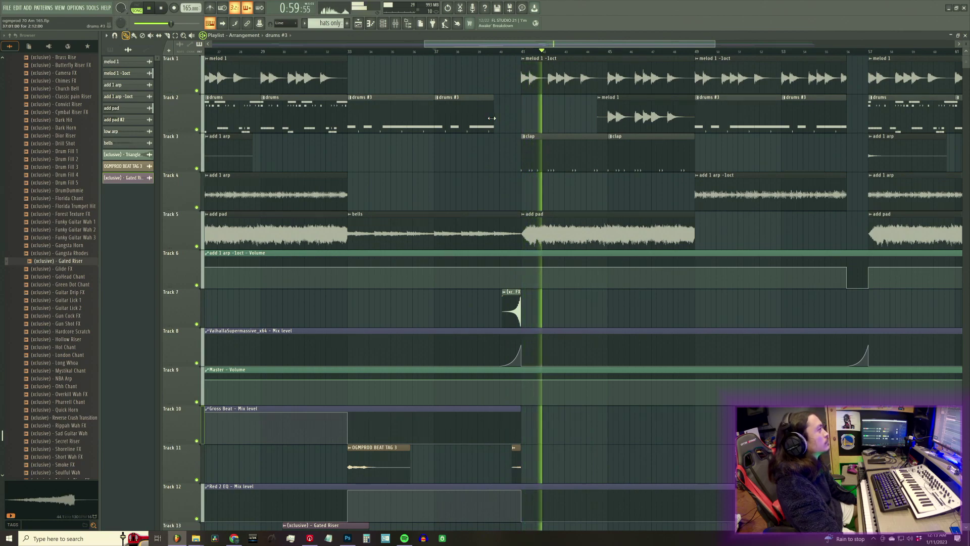
# Listen back to the shortened drums from bar 37 and the arrangement's opening, and stop playback
pyautogui.click(439, 51)
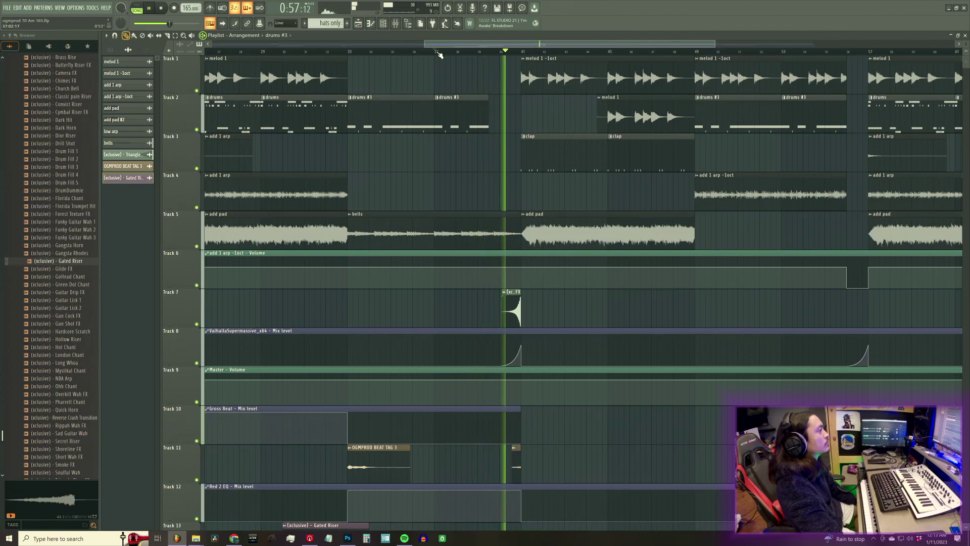
pyautogui.scroll(-3, 439, 52)
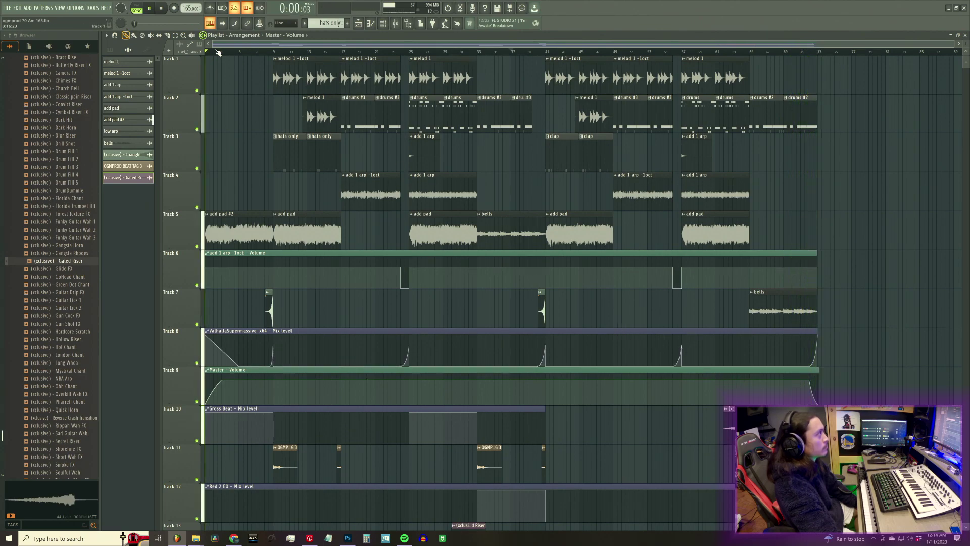
pyautogui.click(164, 9)
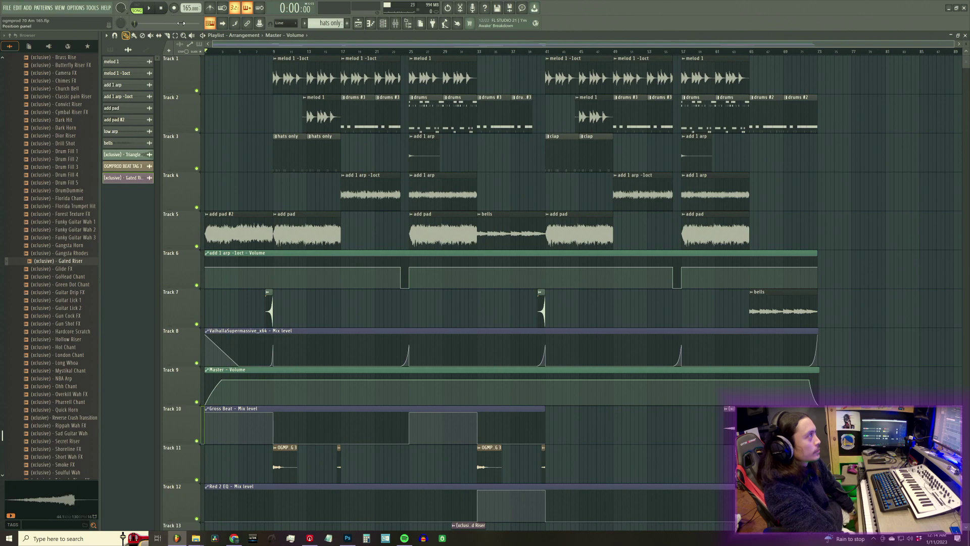